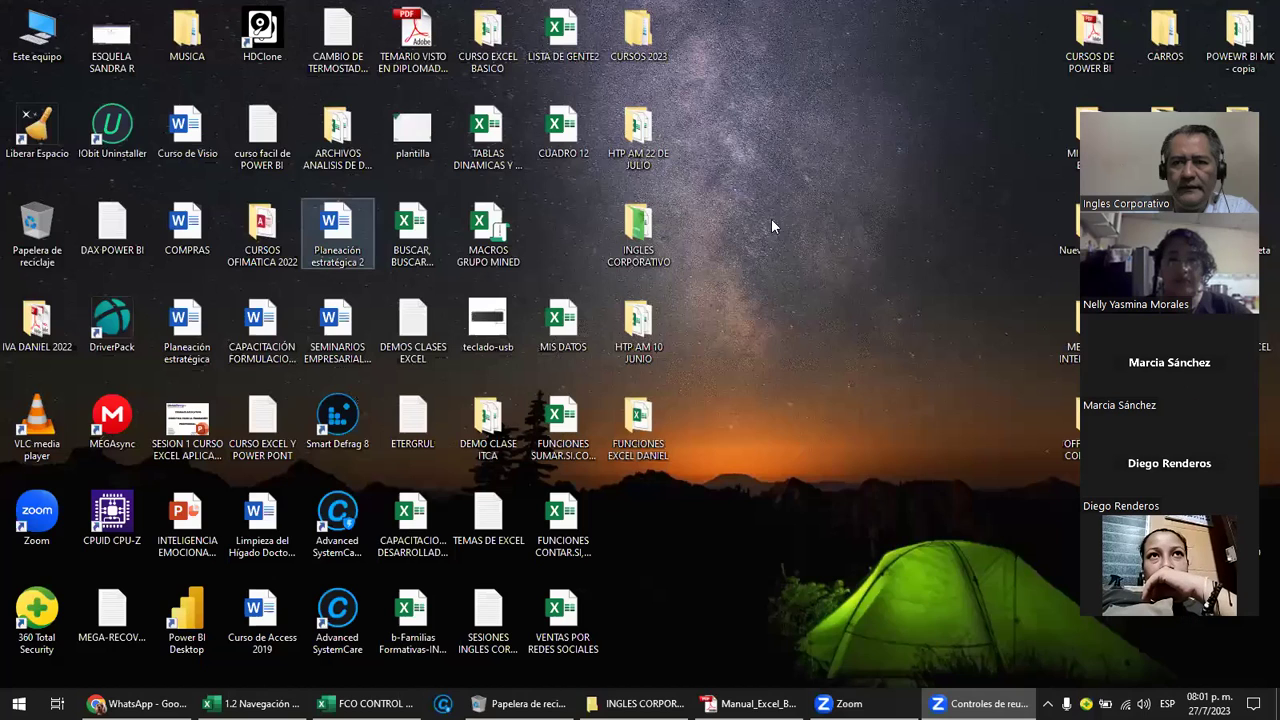
Select the HTP AM 10 JUNIO folder on the desktop.
click(638, 325)
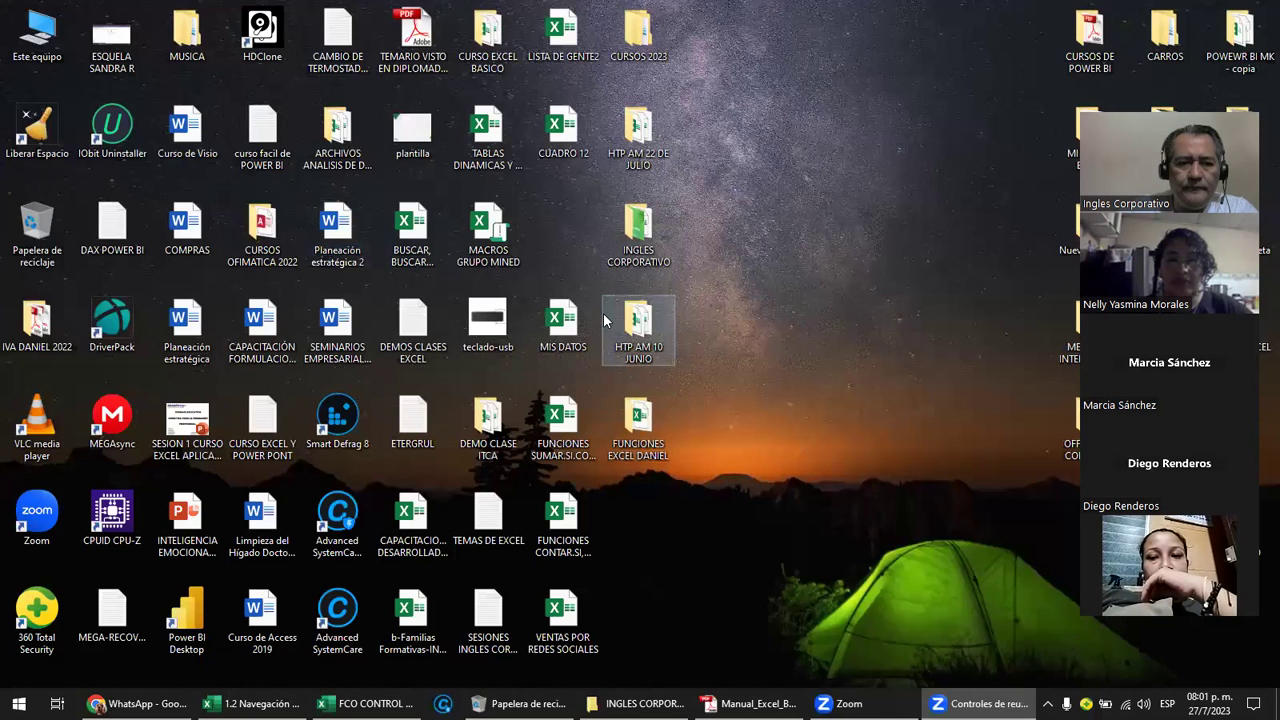
Bring the 1.2 Navegación en Excel workbook forward and show the Ventas por Plataforma sheet.
mouse_move(255, 703)
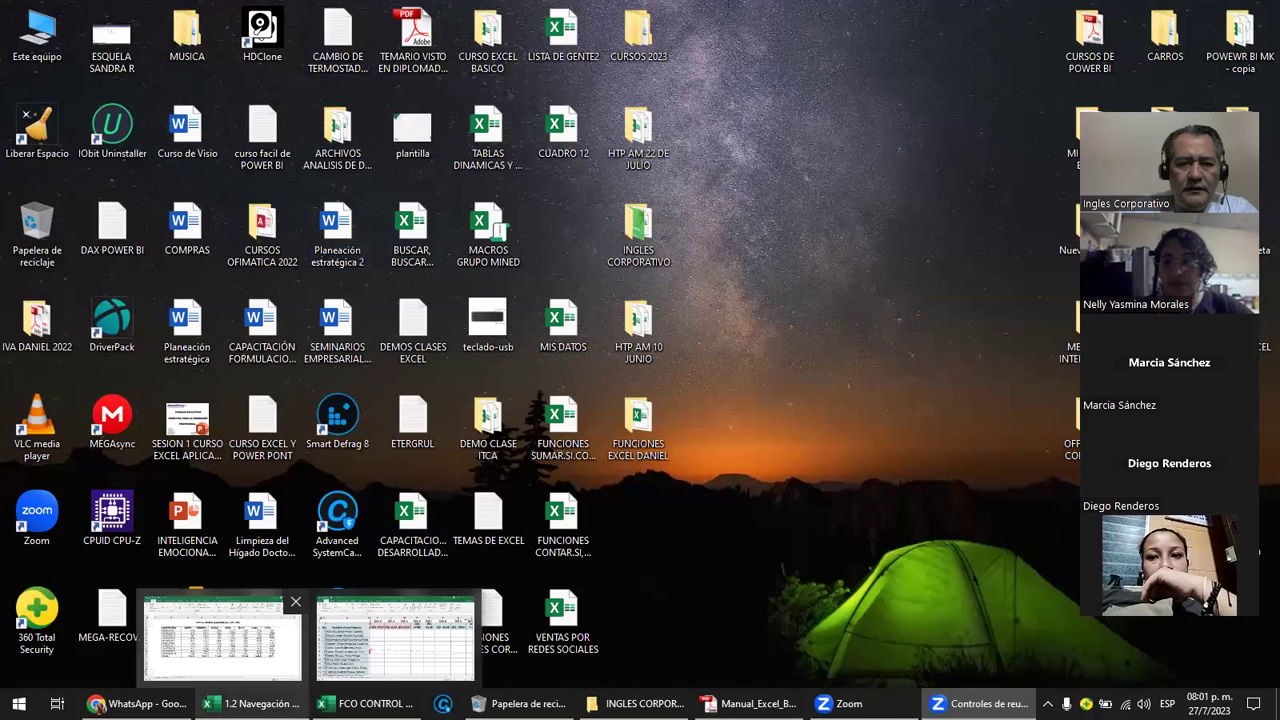
click(222, 638)
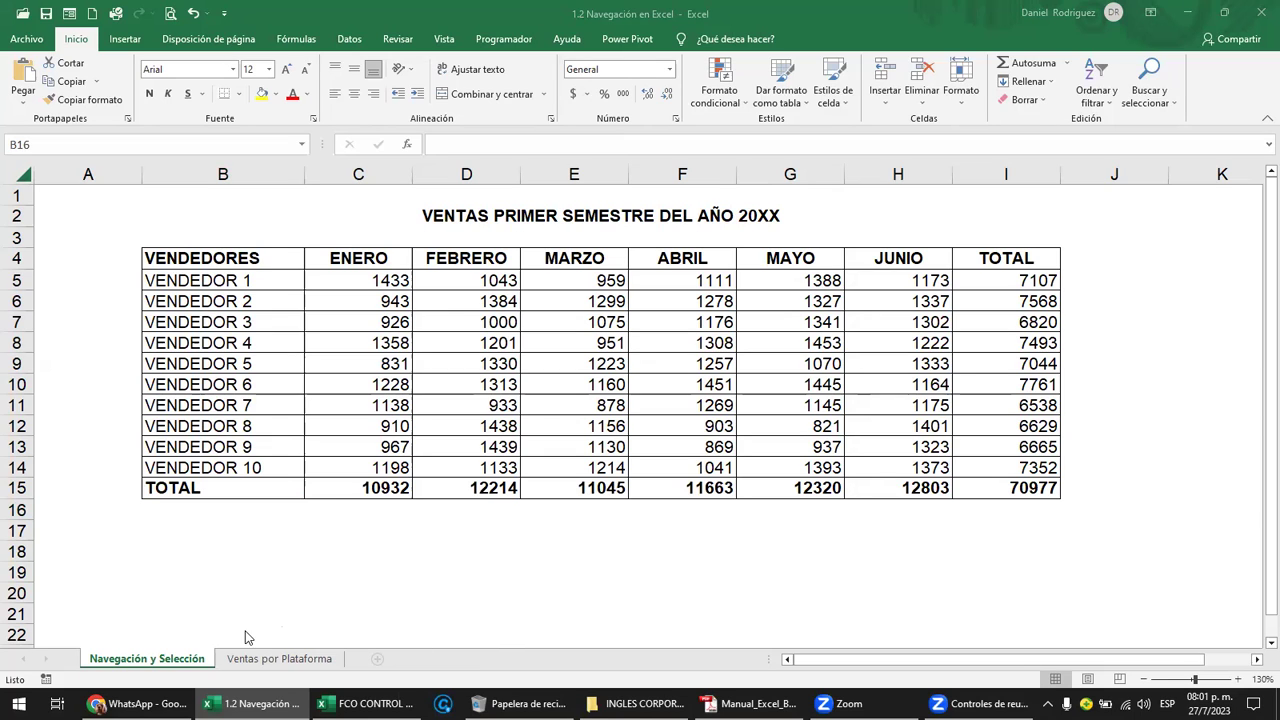
click(154, 664)
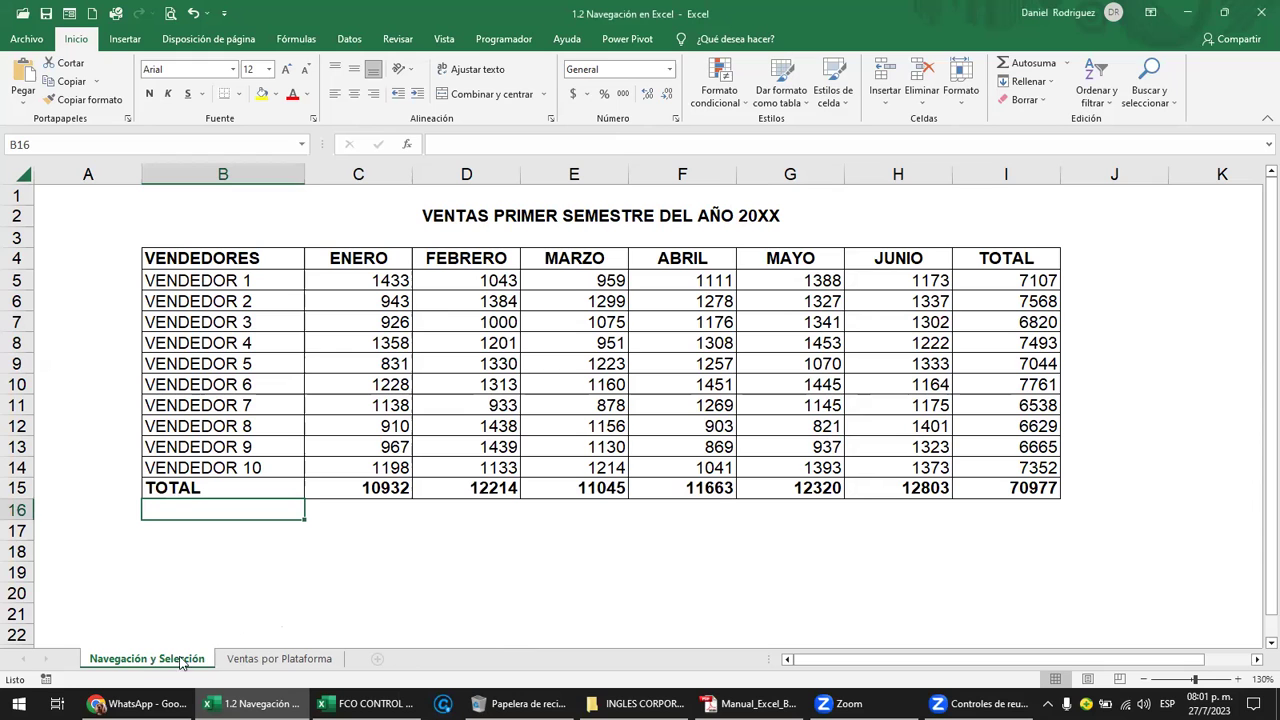
click(252, 664)
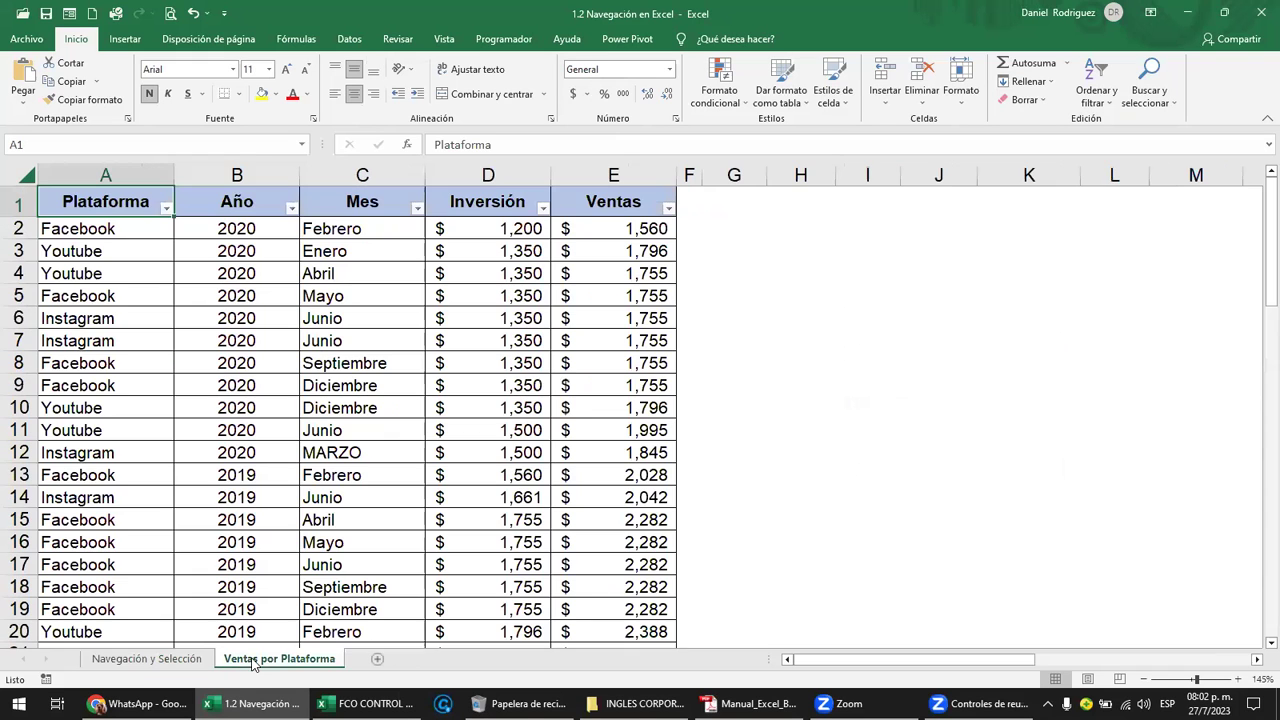
click(168, 664)
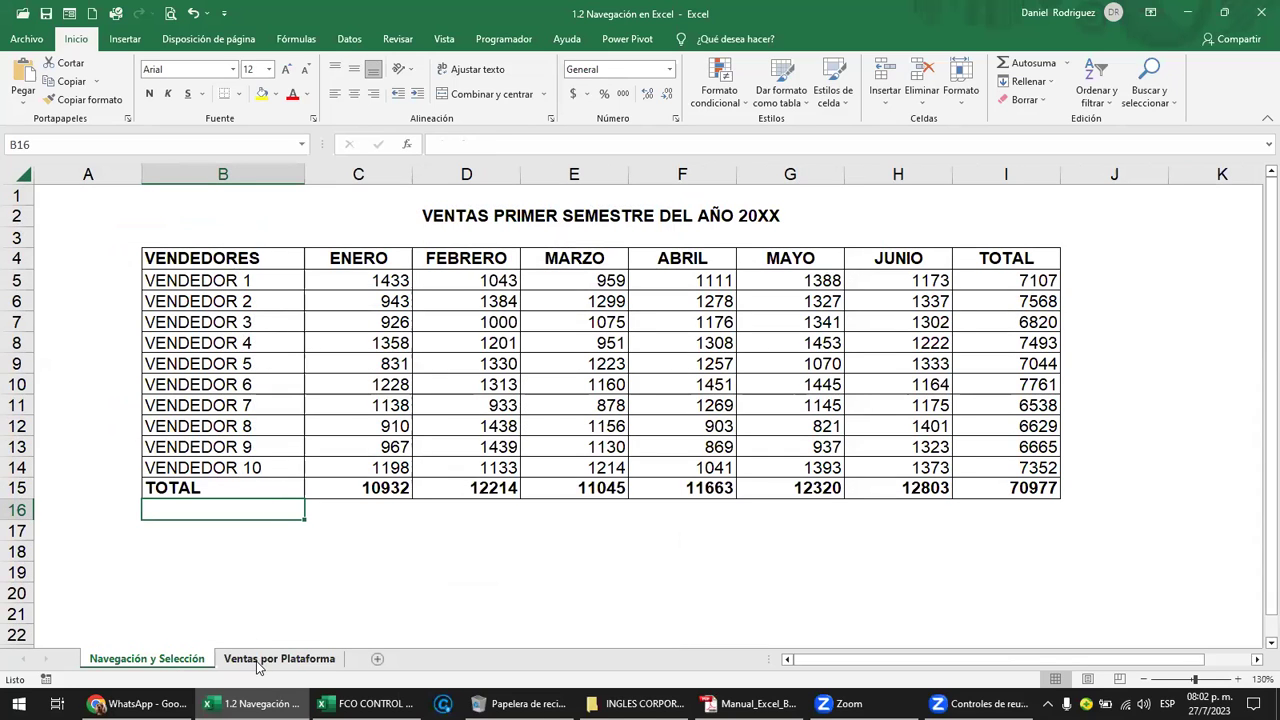
click(286, 663)
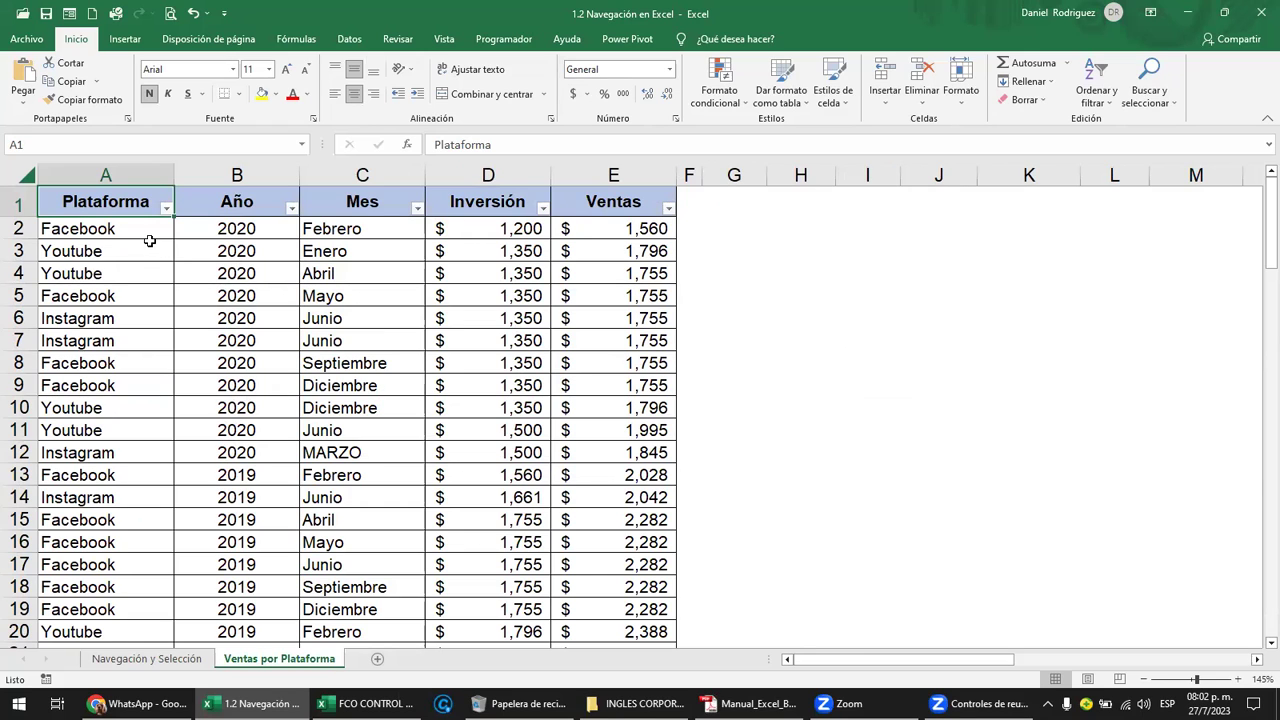
Browse the Ventas por Plataforma data down from the Facebook entry in A2 and back.
click(132, 229)
scroll(150, 266, down, 2)
scroll(155, 274, down, 3)
scroll(155, 274, down, 2)
scroll(158, 274, down, 4)
scroll(158, 274, down, 2)
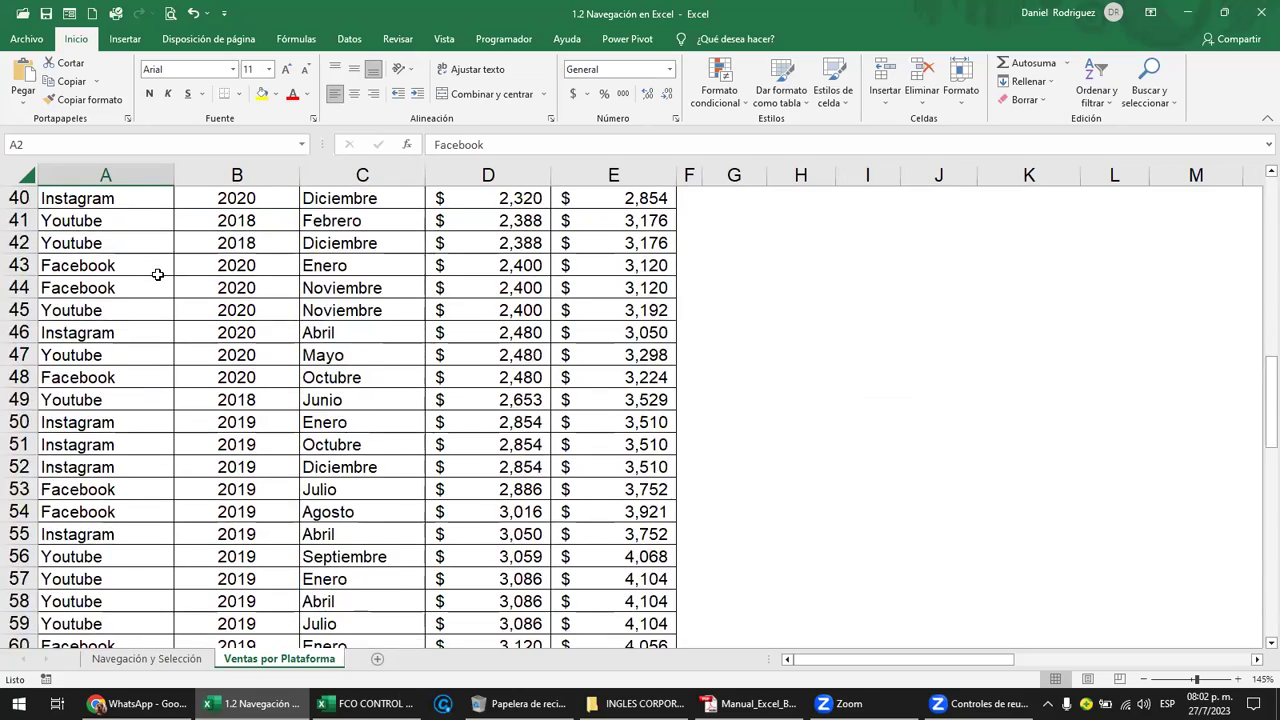
scroll(157, 277, down, 4)
scroll(157, 277, up, 2)
scroll(156, 279, up, 8)
scroll(156, 279, up, 6)
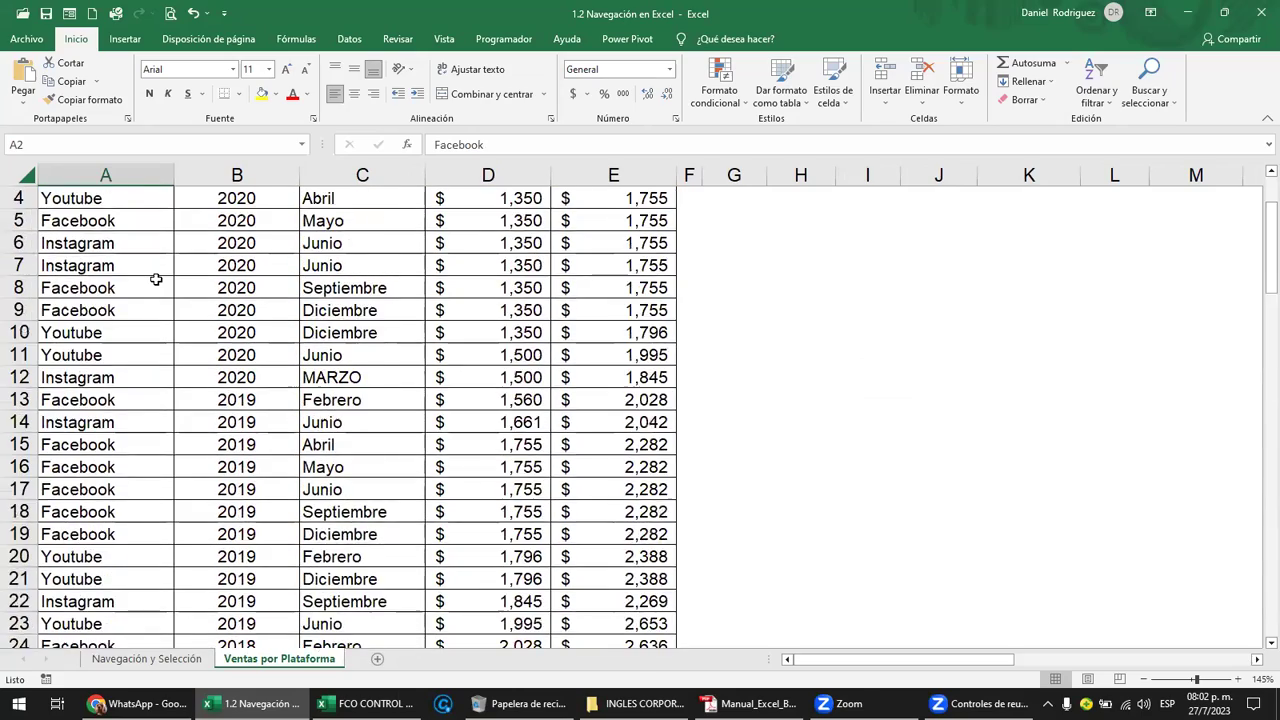
scroll(157, 277, up, 1)
Return to the Navegación y Selección sheet and bring the Excel manual PDF forward.
click(99, 202)
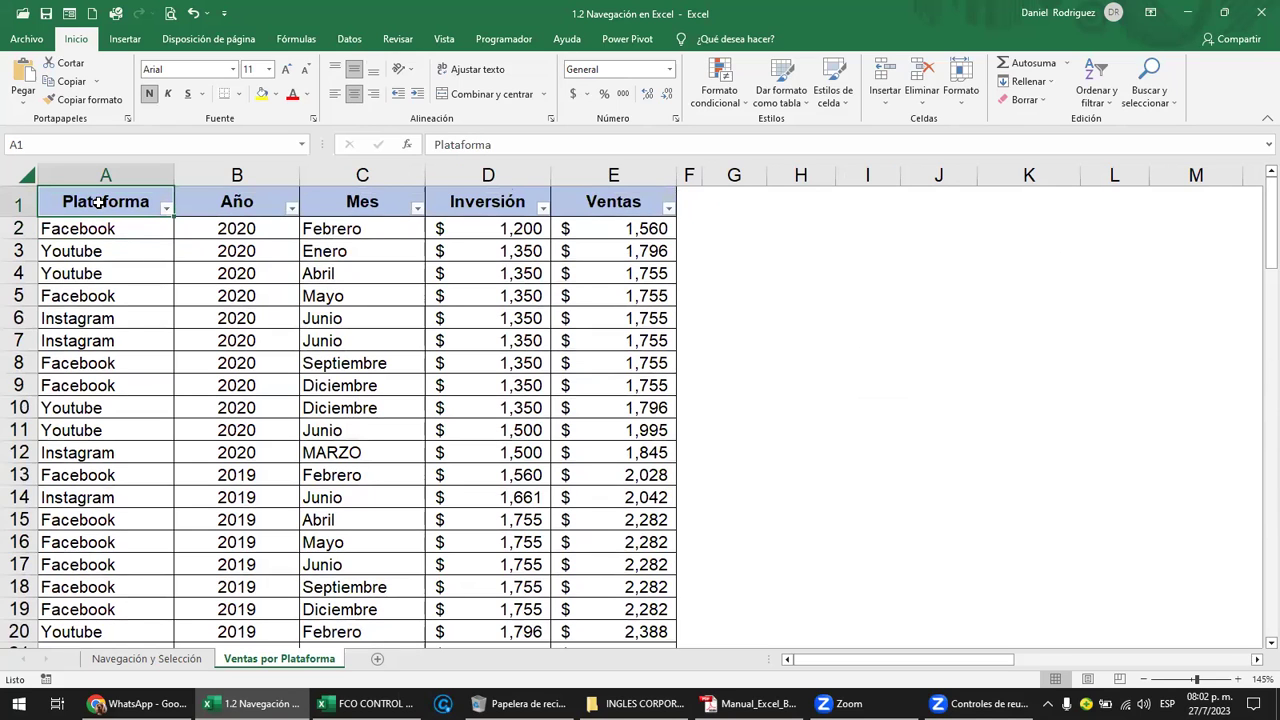
click(171, 665)
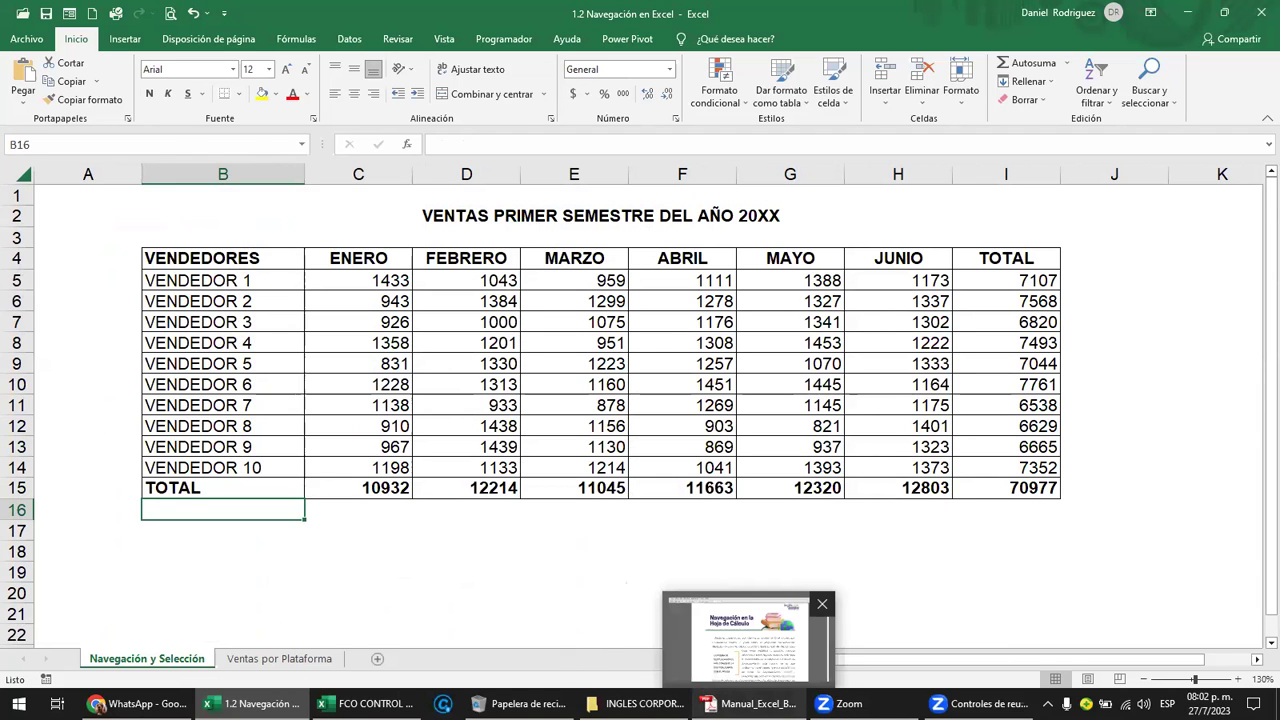
click(750, 703)
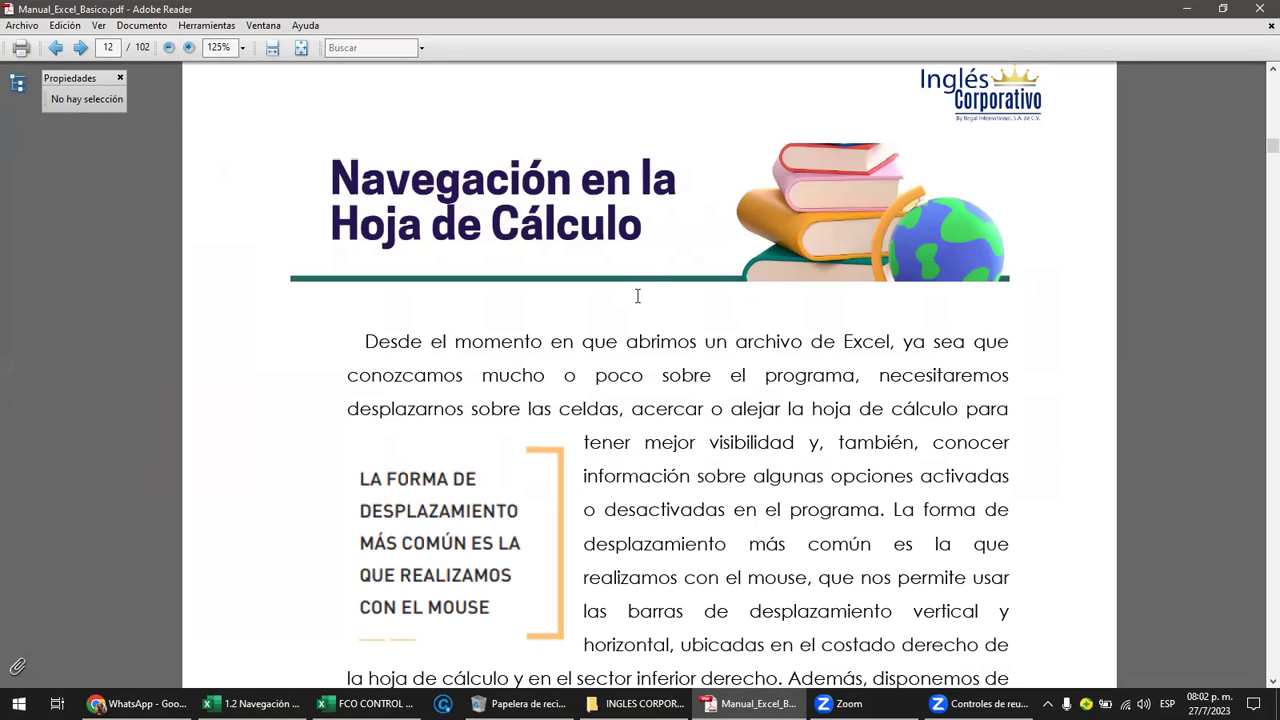
Show page 12, Navegación en la Hoja de Cálculo, then minimise the manual to reveal Excel.
scroll(660, 246, up, 1)
scroll(660, 246, up, 1)
scroll(660, 246, up, 1)
scroll(661, 254, down, 1)
scroll(660, 254, down, 2)
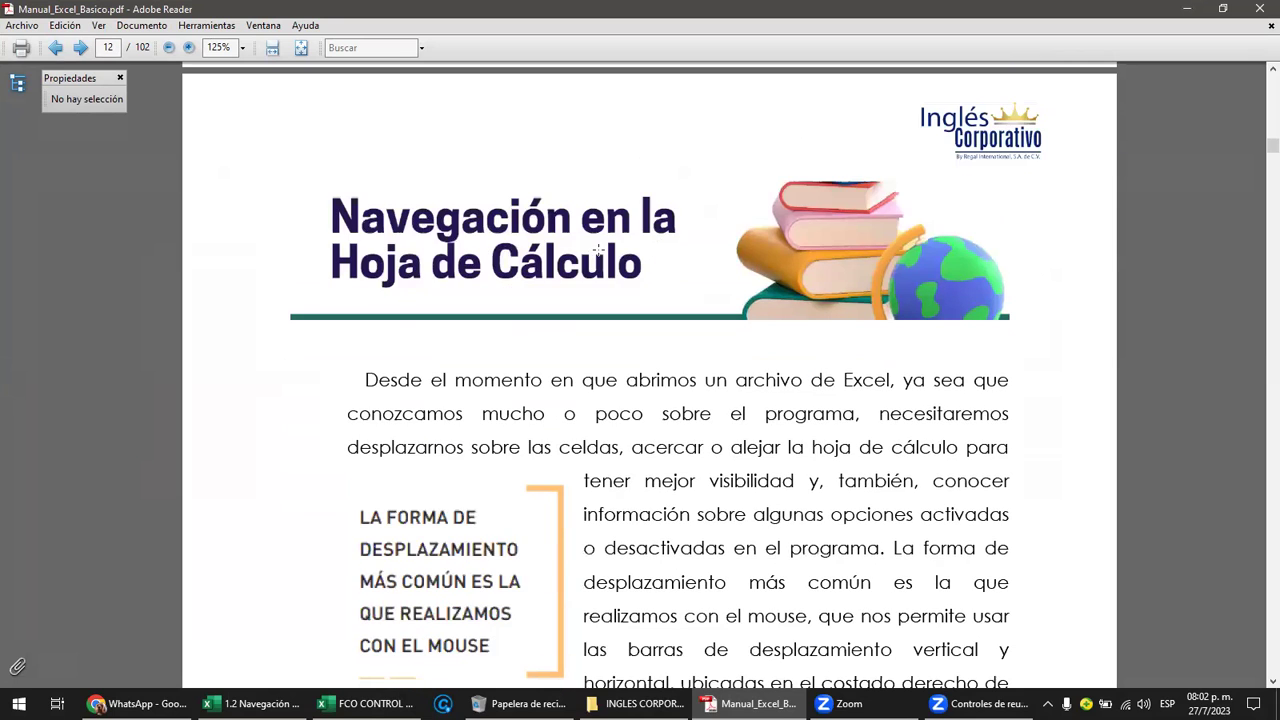
click(630, 265)
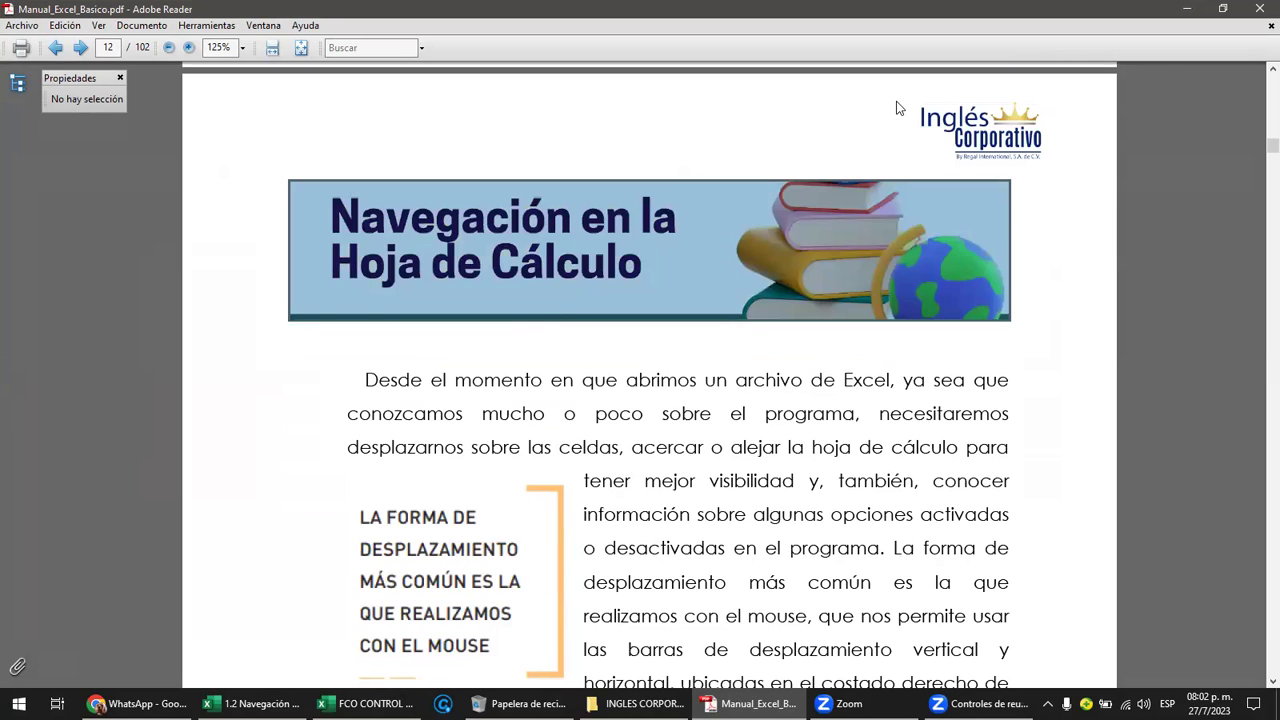
click(1187, 8)
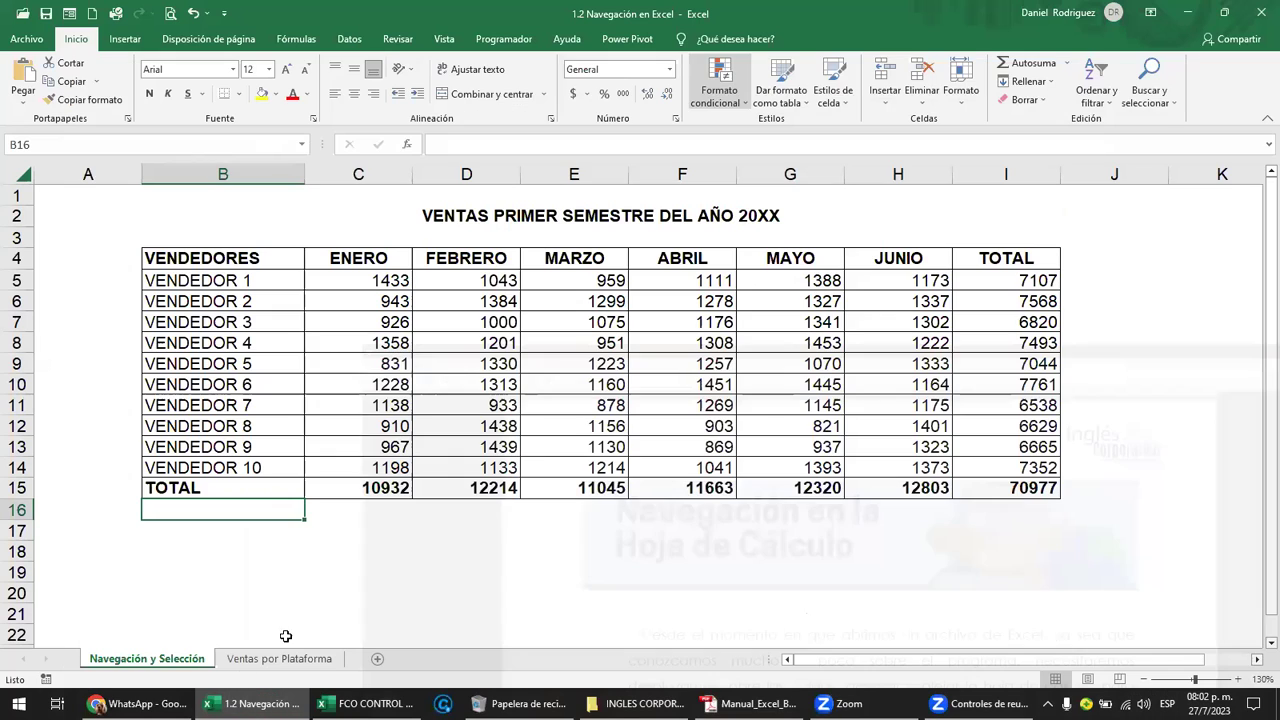
Switch to the WhatsApp browser window and open the 1.3 Objetivo de la lección course page.
mouse_move(145, 704)
click(215, 600)
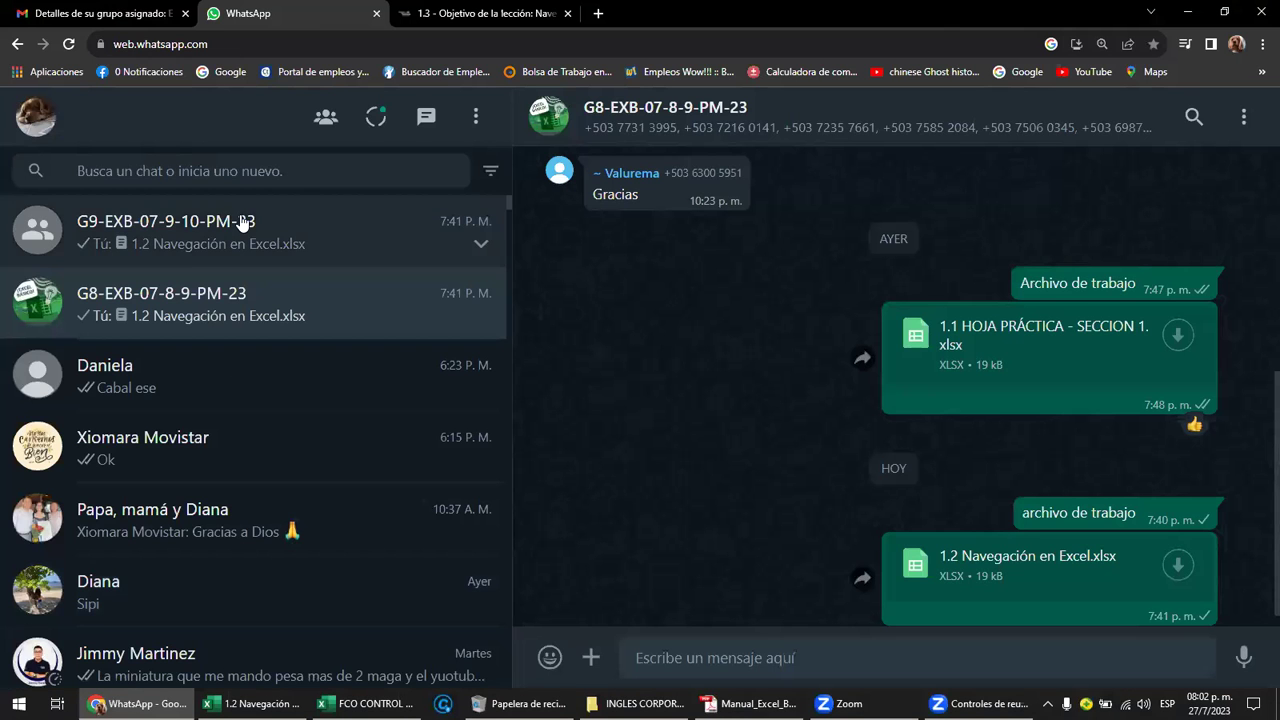
click(448, 25)
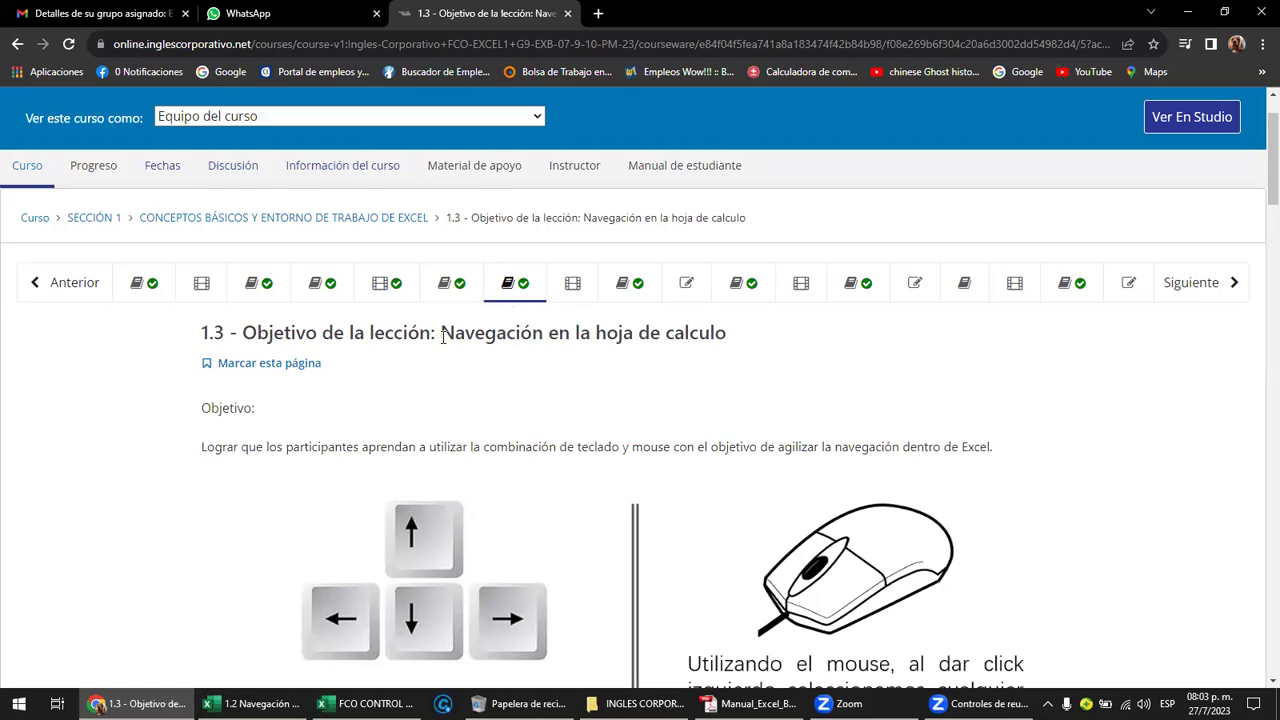
scroll(447, 340, down, 1)
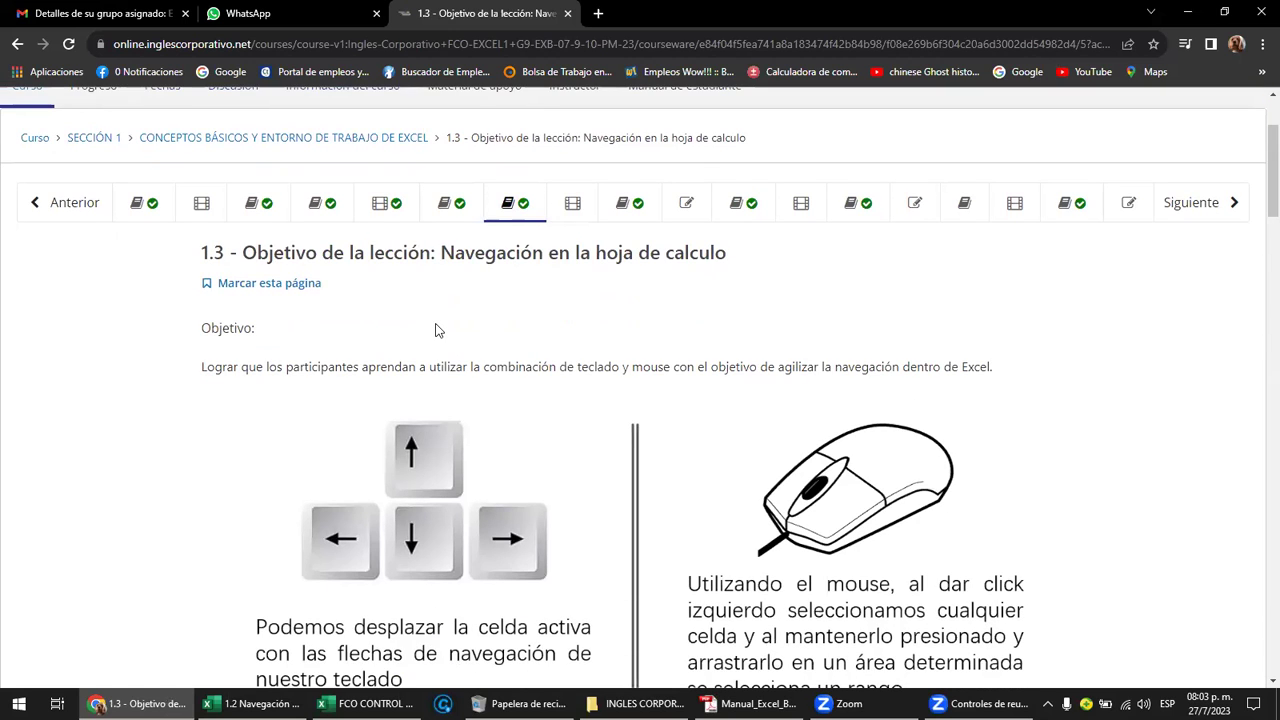
scroll(440, 335, down, 2)
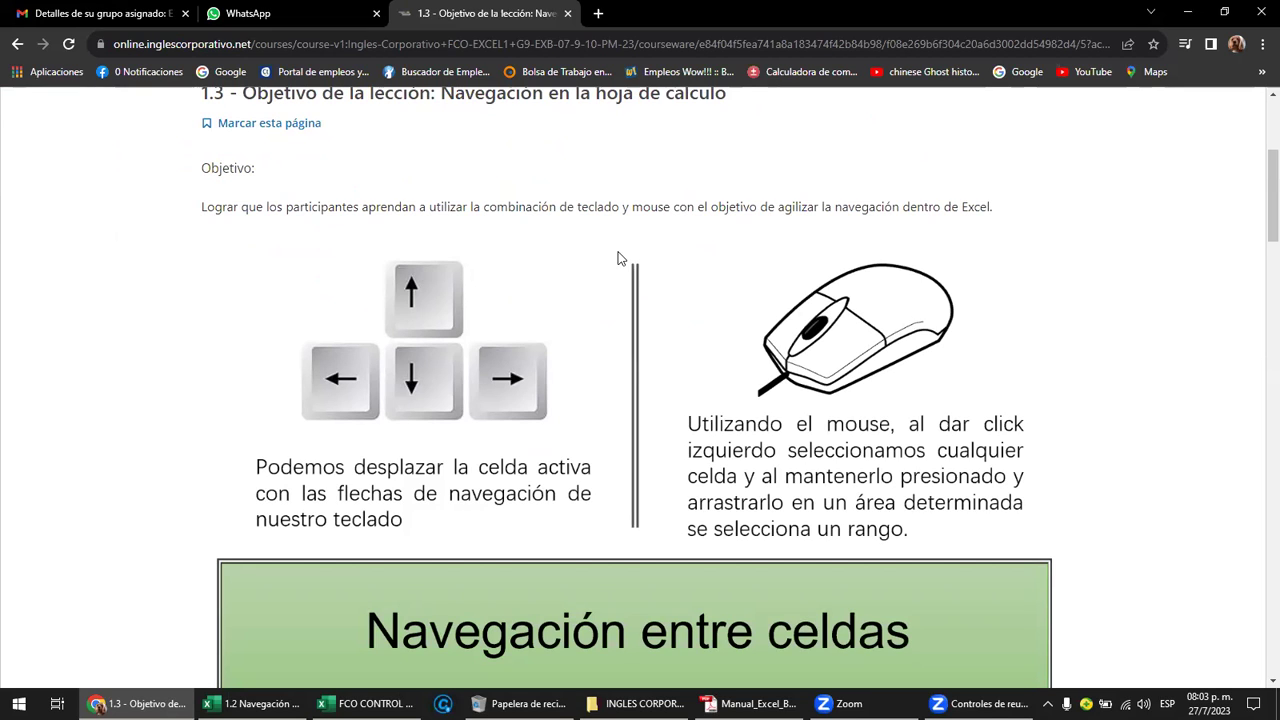
scroll(595, 295, down, 3)
scroll(595, 295, down, 2)
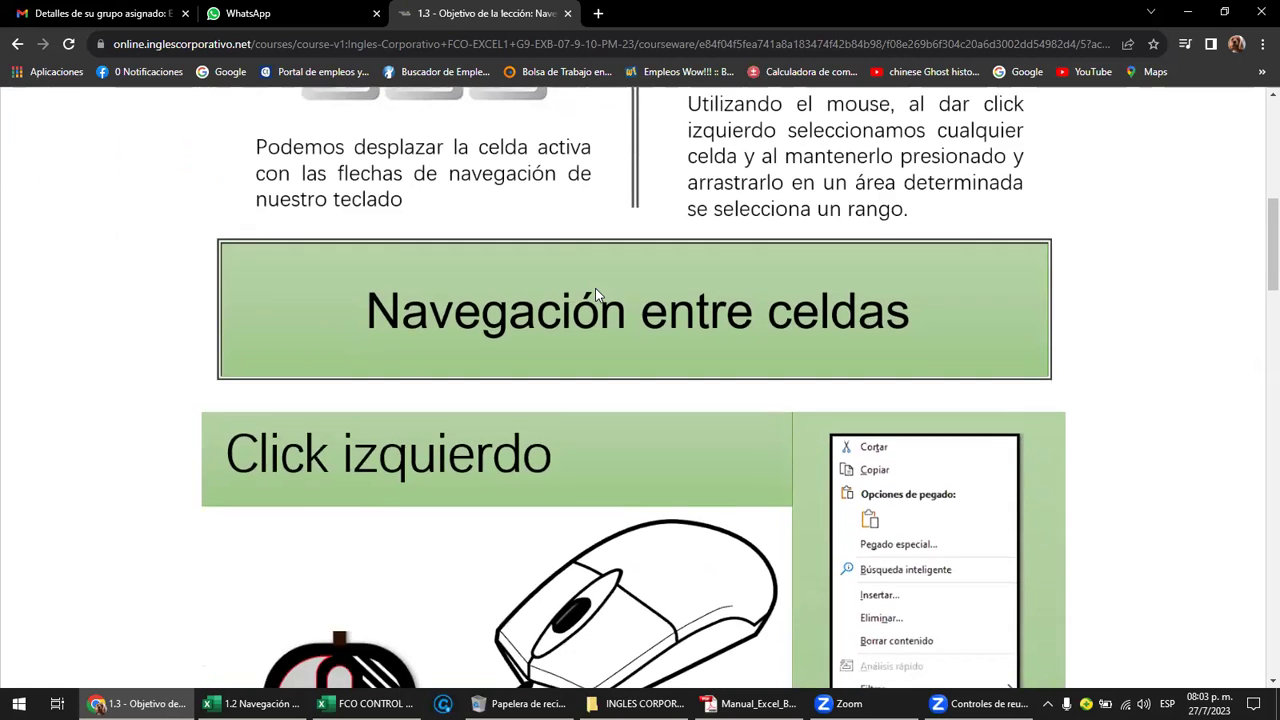
scroll(595, 295, up, 3)
scroll(595, 295, up, 1)
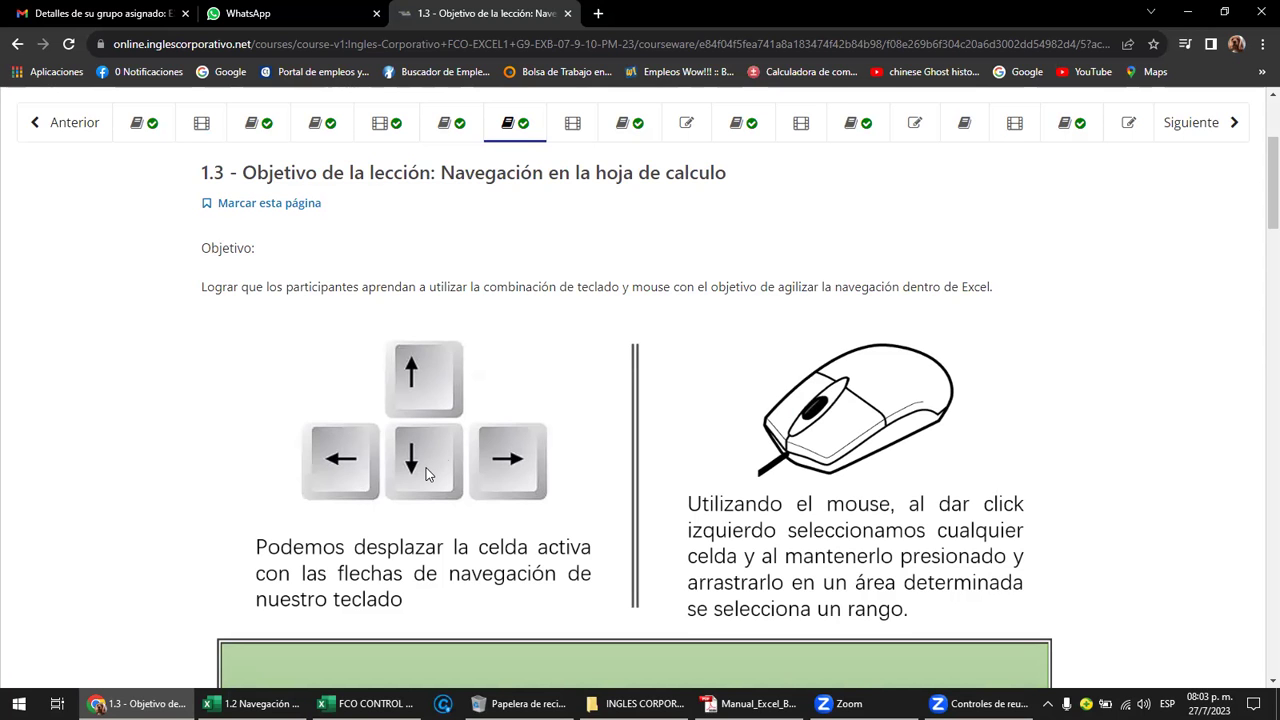
scroll(429, 469, down, 3)
scroll(425, 474, up, 4)
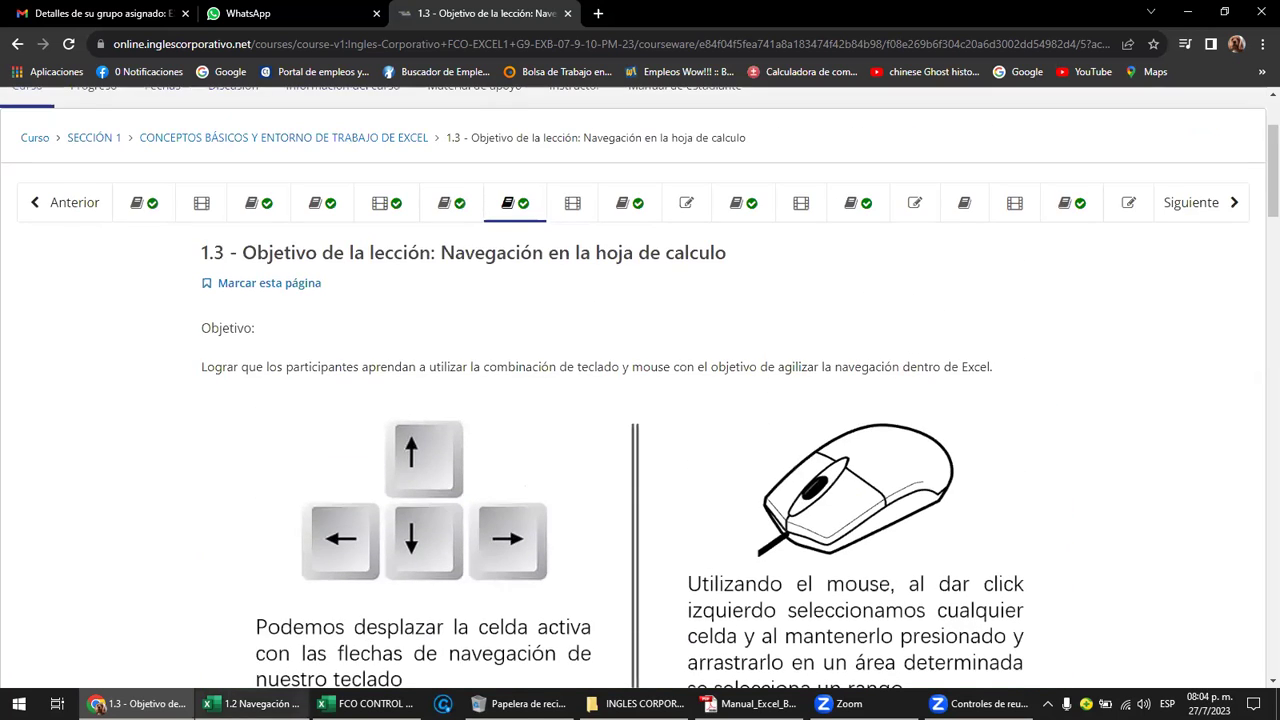
mouse_move(255, 704)
click(222, 637)
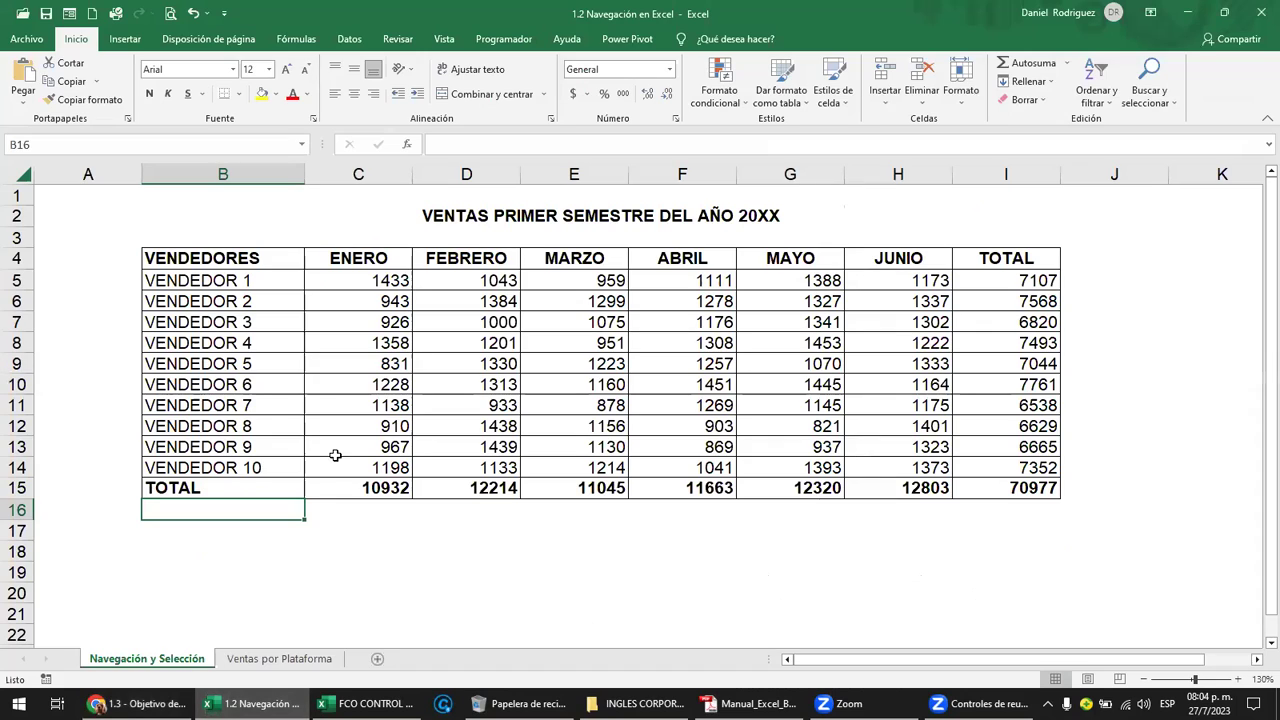
scroll(263, 344, up, 1)
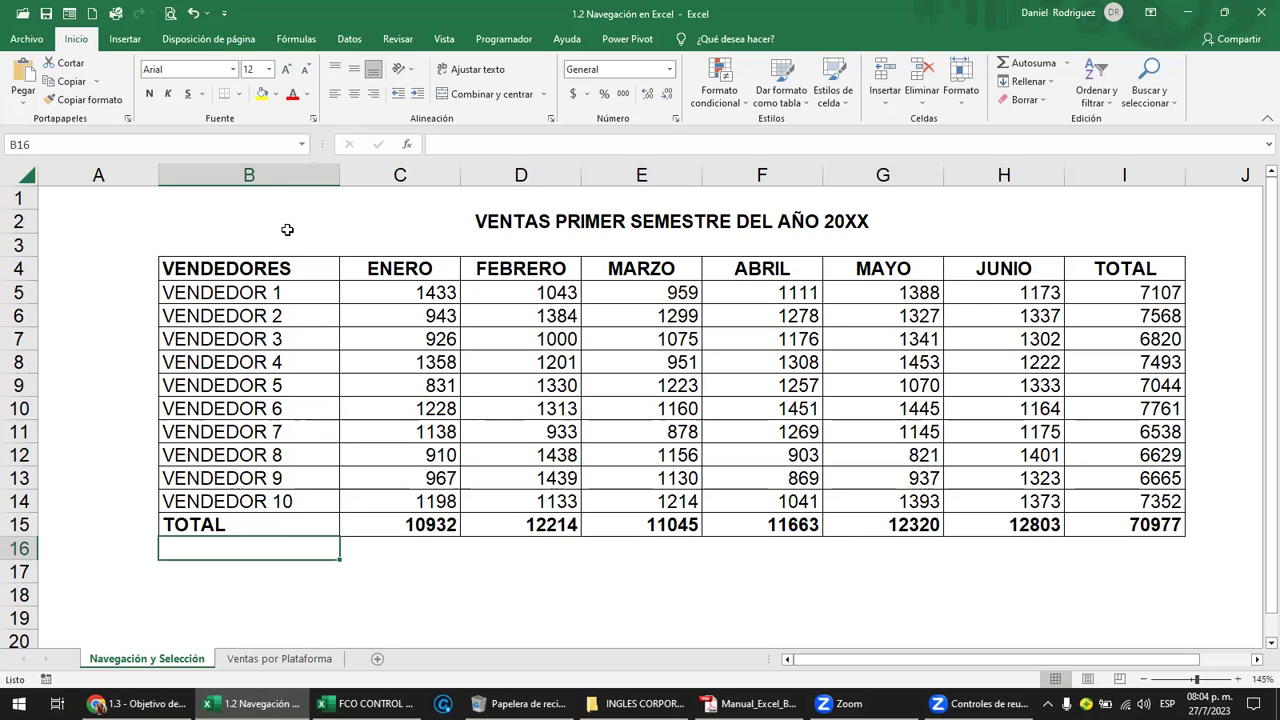
click(524, 218)
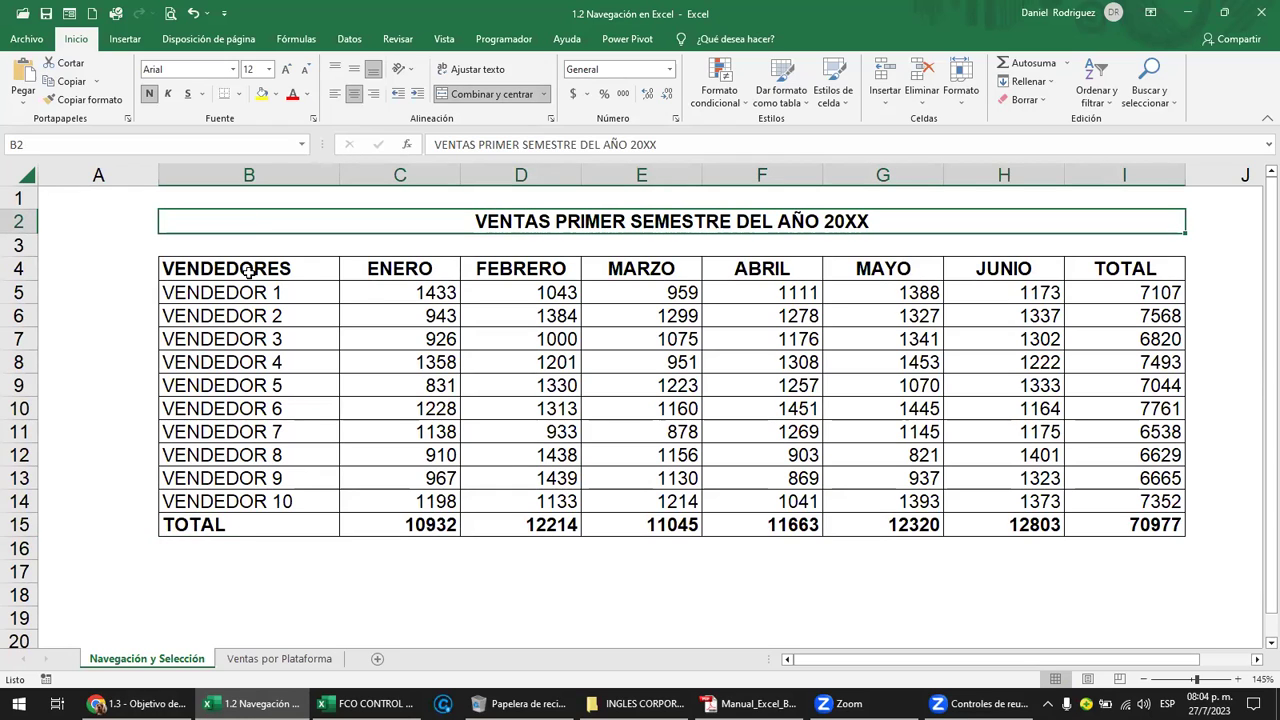
drag(249, 272, 1113, 268)
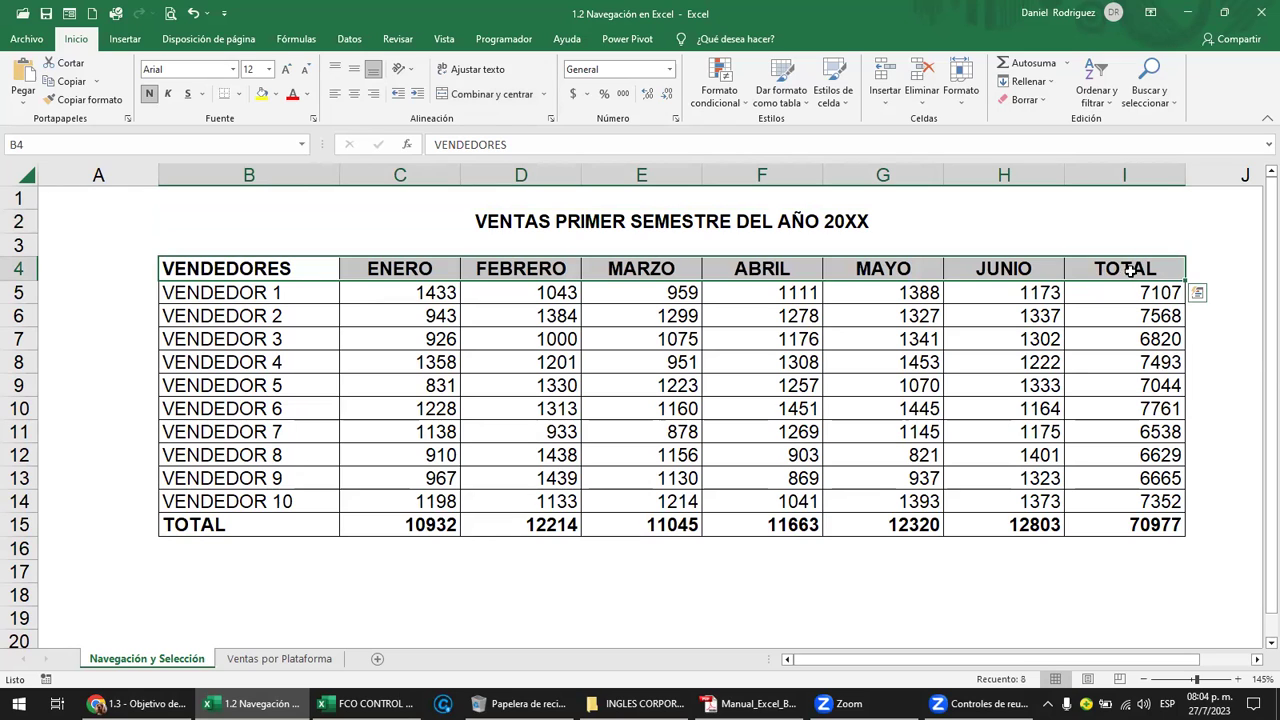
click(288, 268)
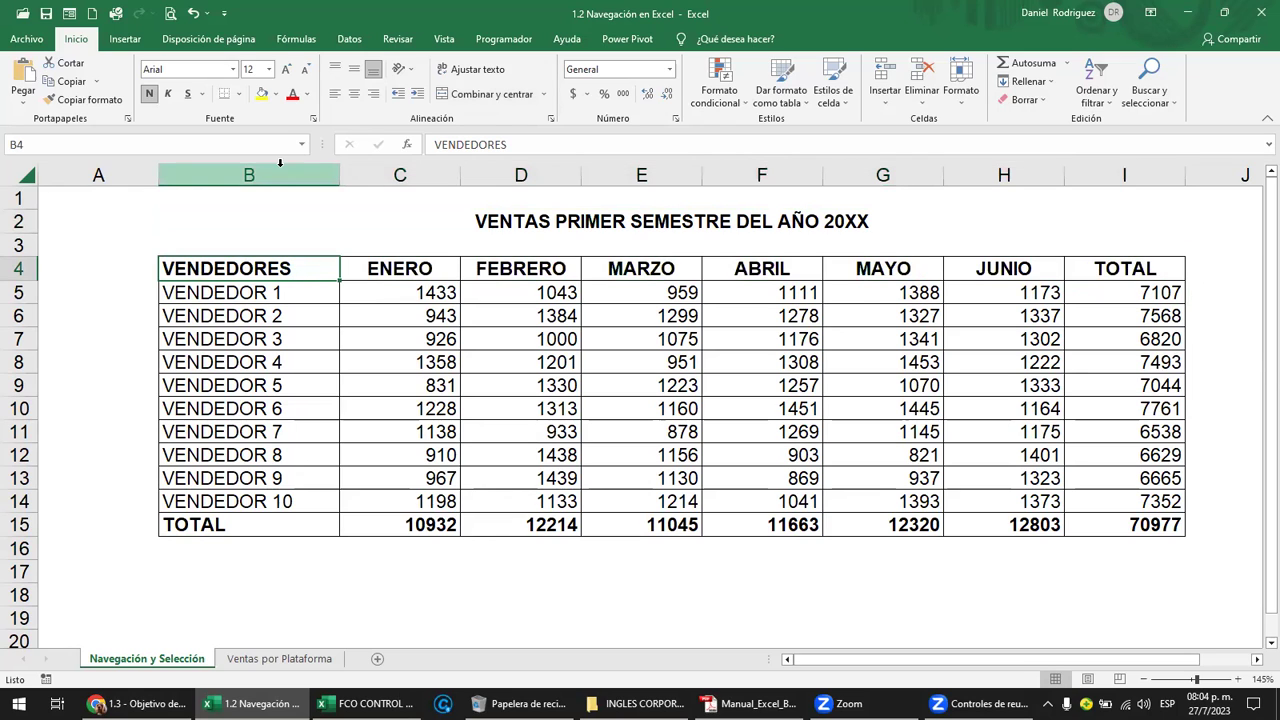
click(286, 176)
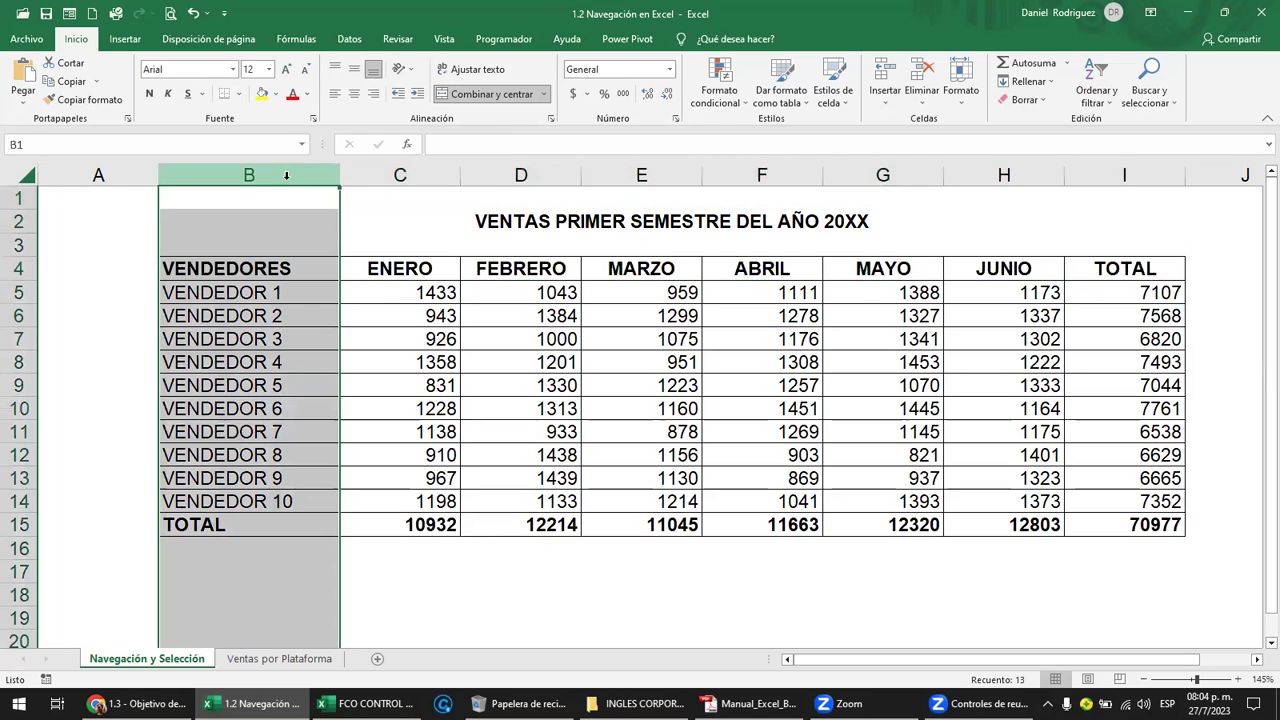
ctrl+click(374, 176)
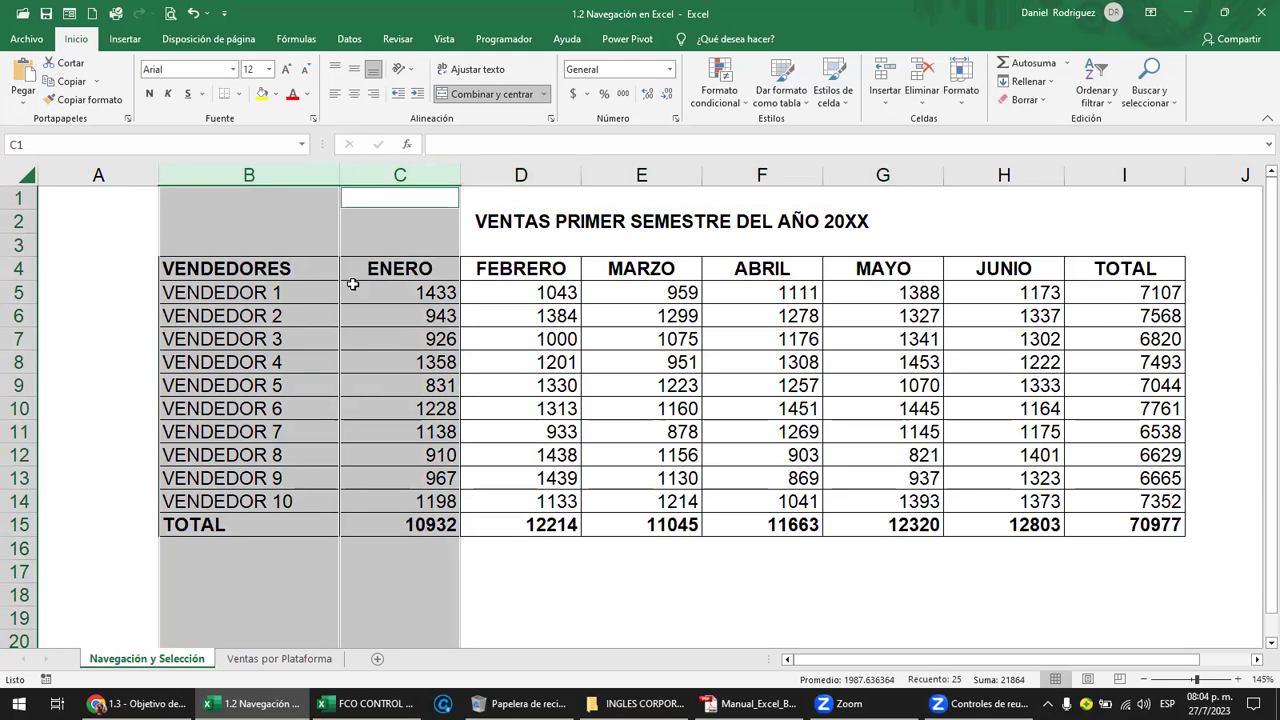
click(287, 268)
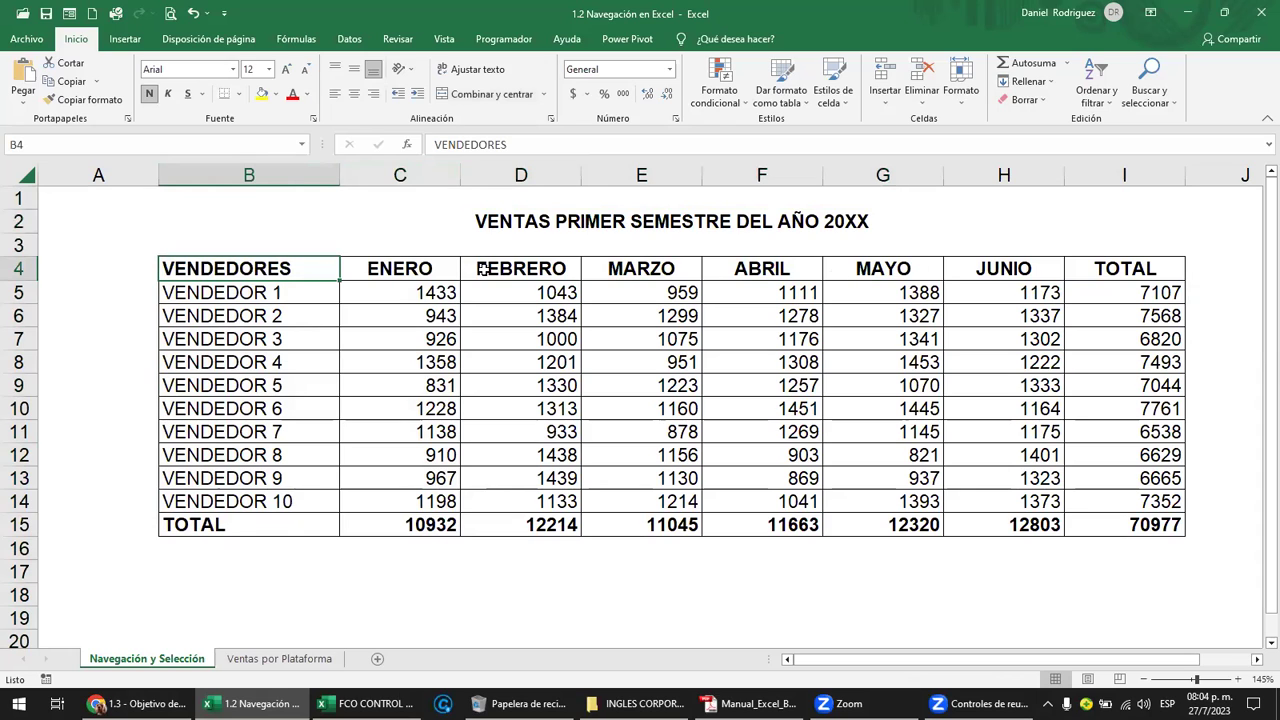
click(276, 174)
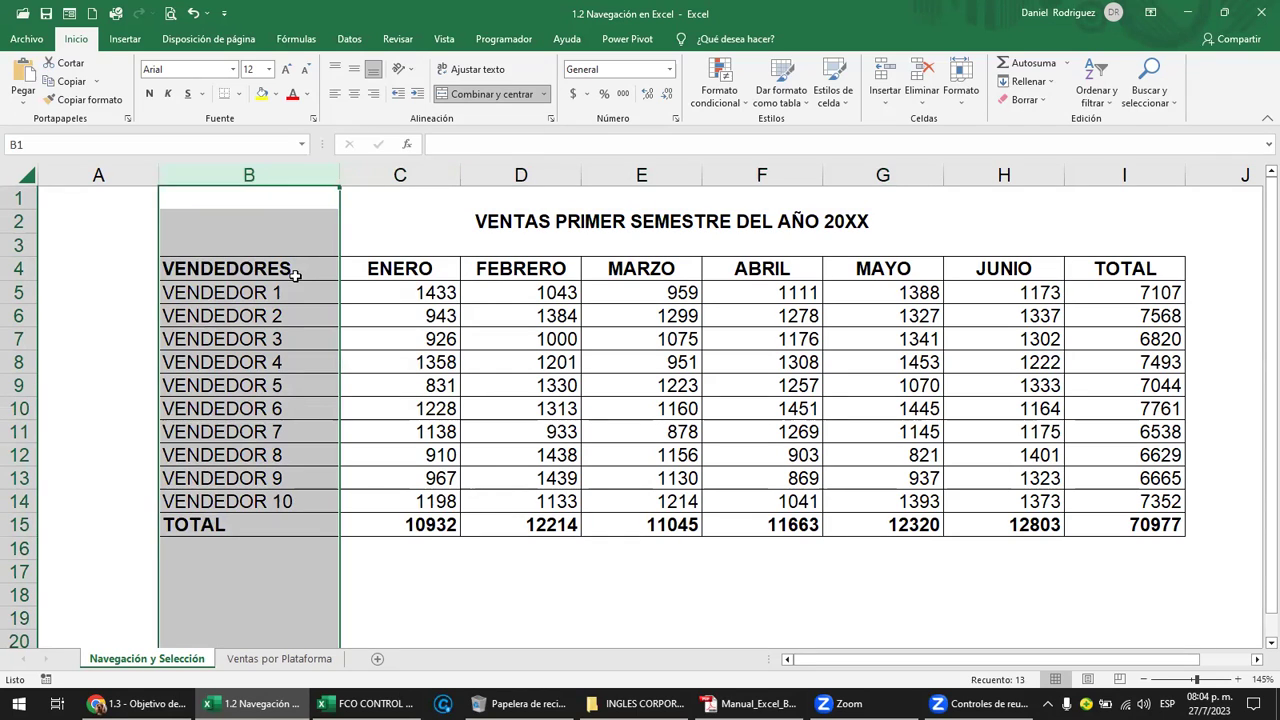
click(243, 271)
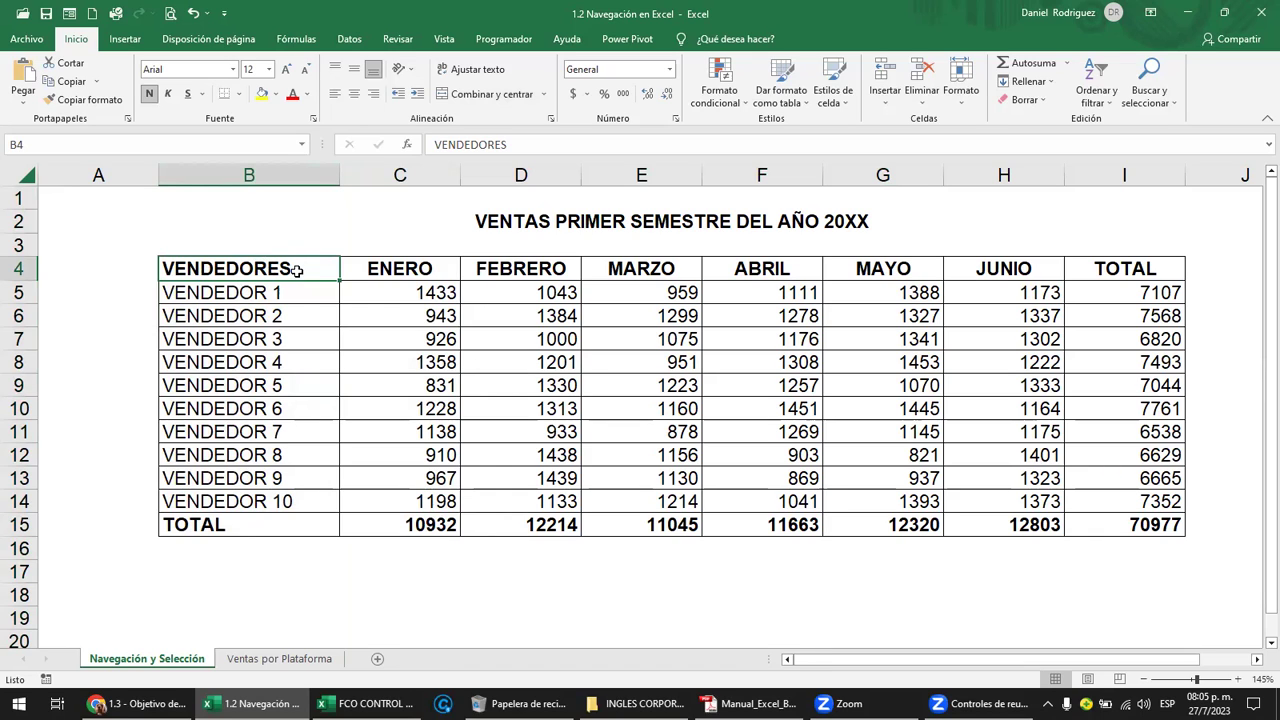
click(276, 293)
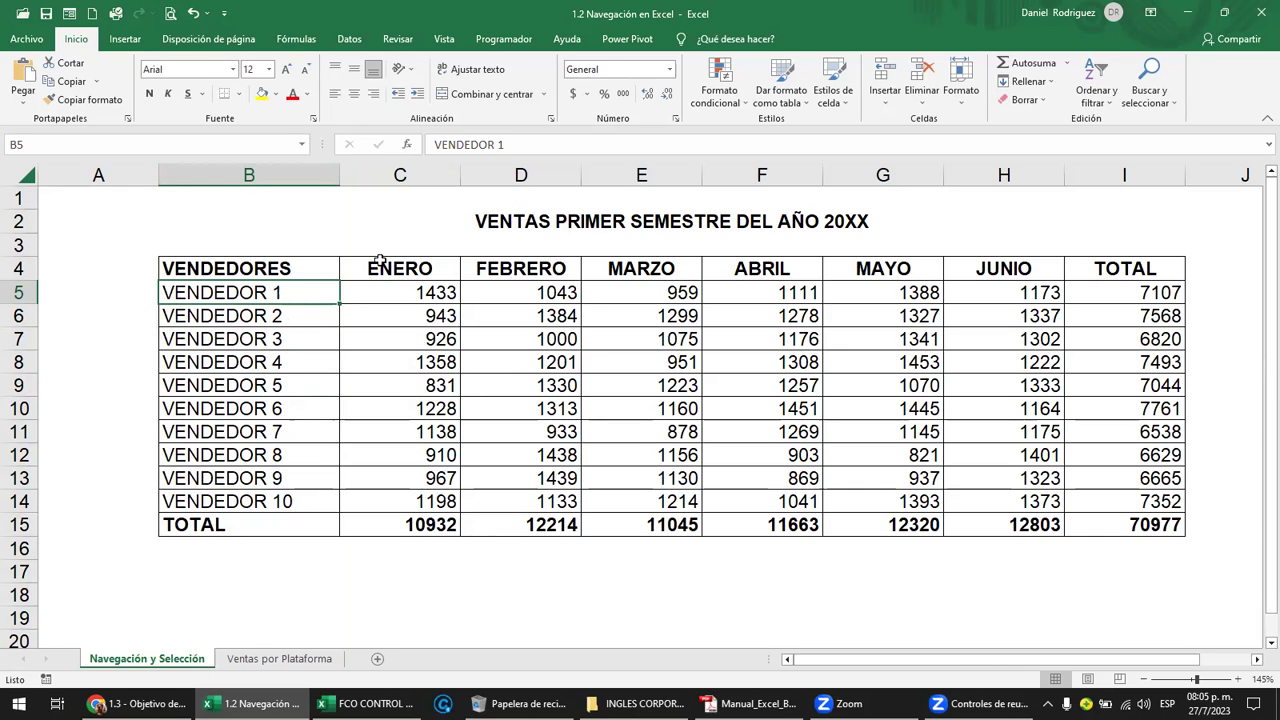
click(408, 272)
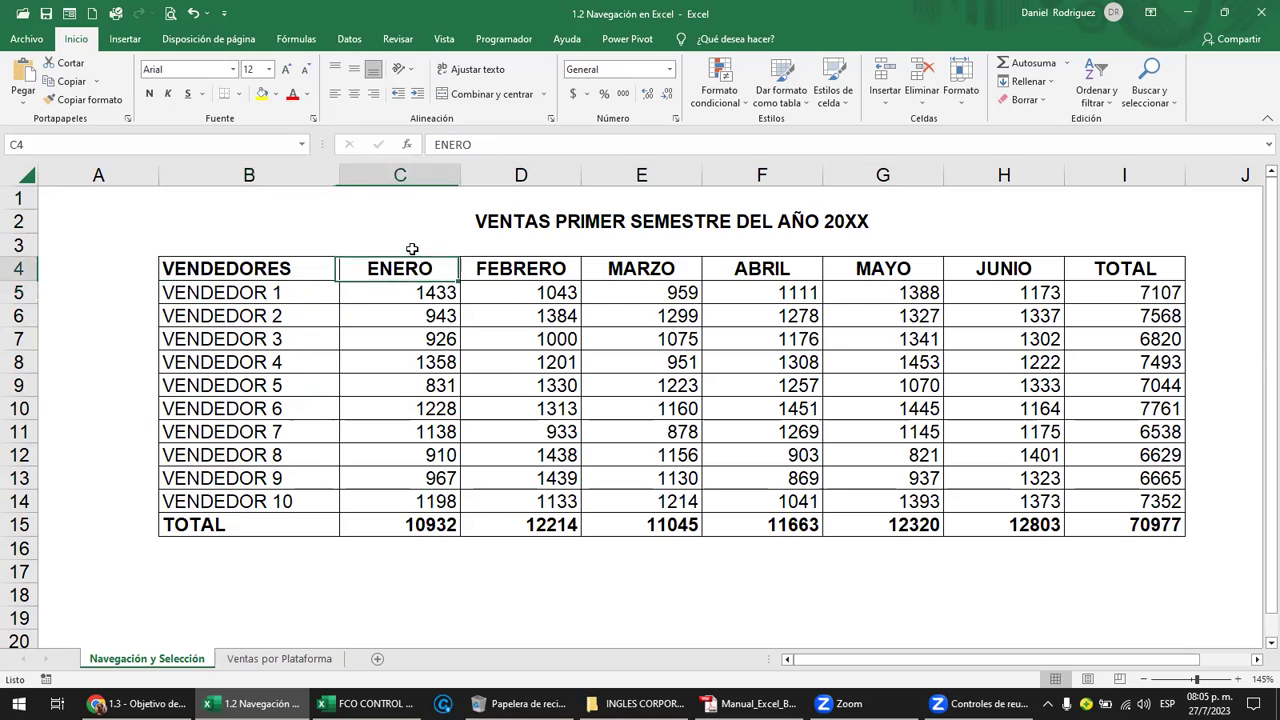
click(401, 168)
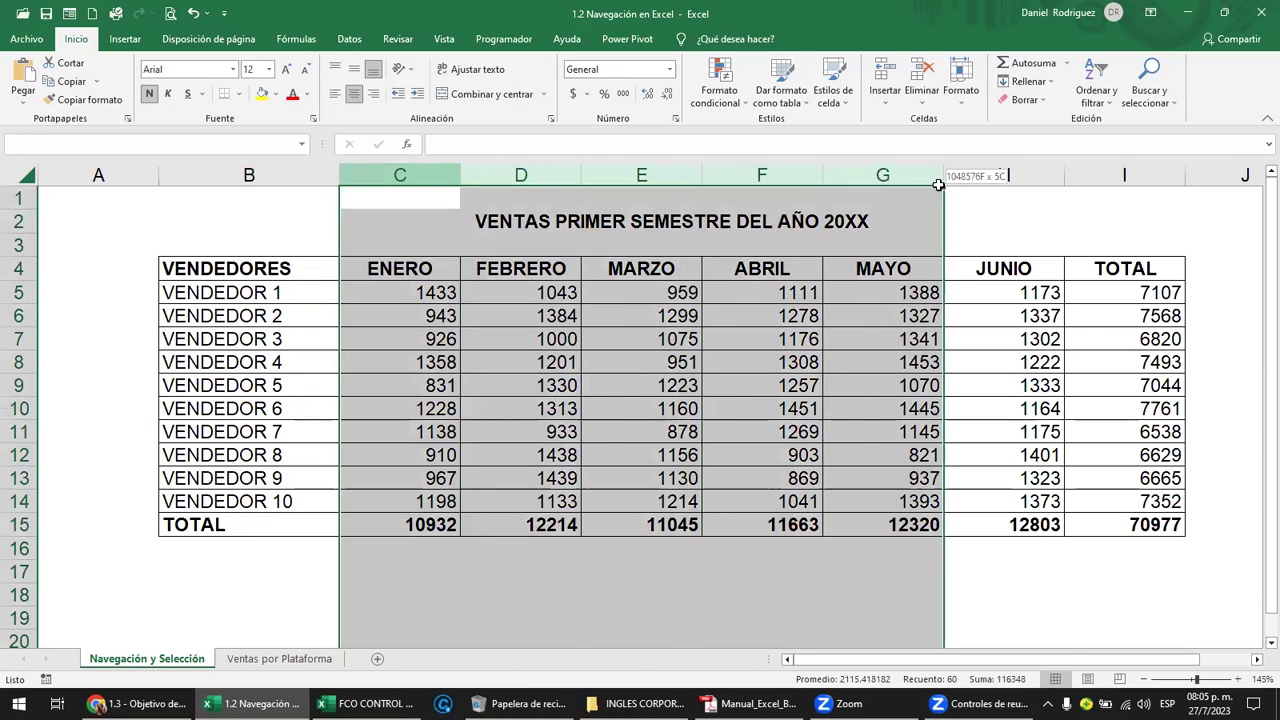
drag(401, 172, 1003, 177)
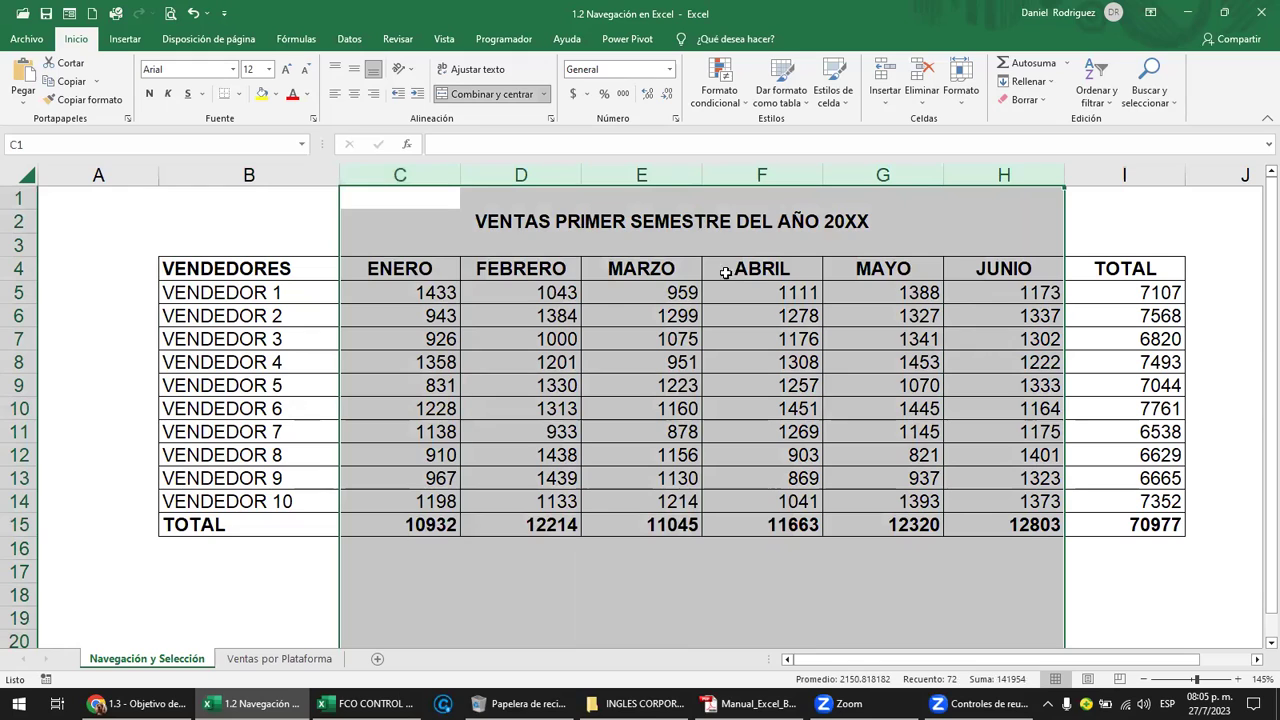
click(380, 270)
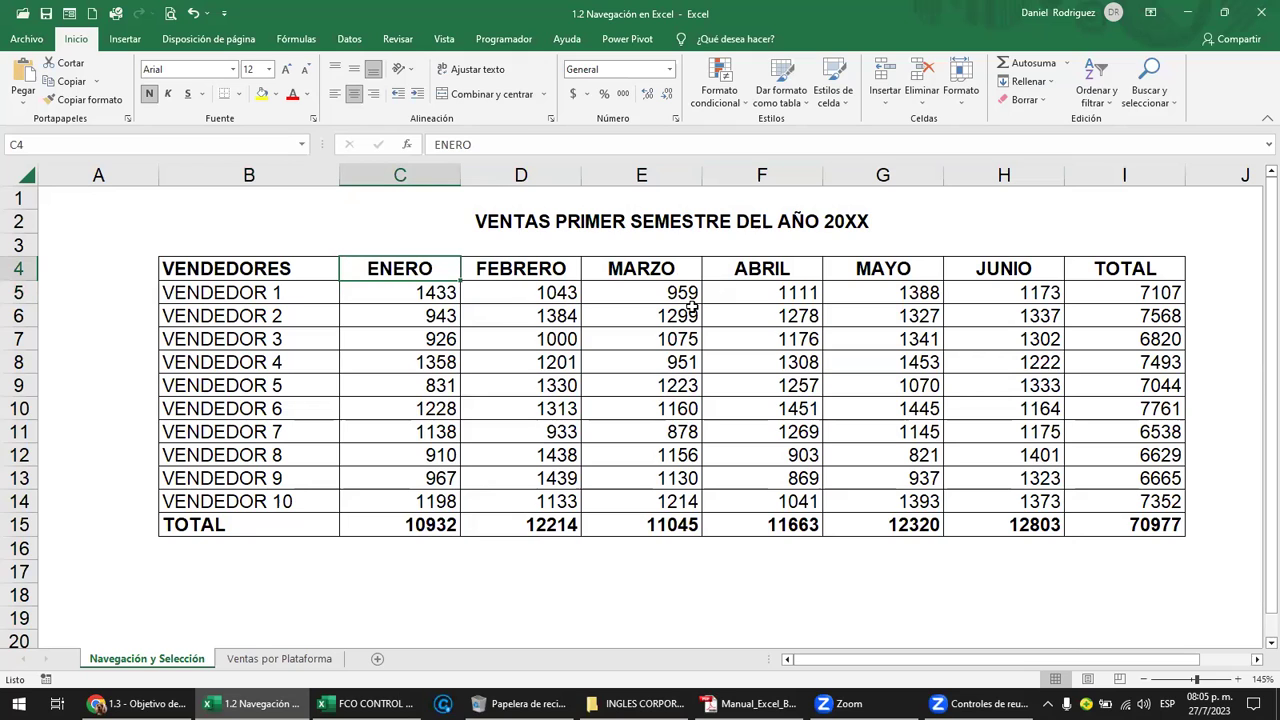
mouse_move(410, 290)
mouse_down()
mouse_move(620, 470)
mouse_move(999, 505)
mouse_up()
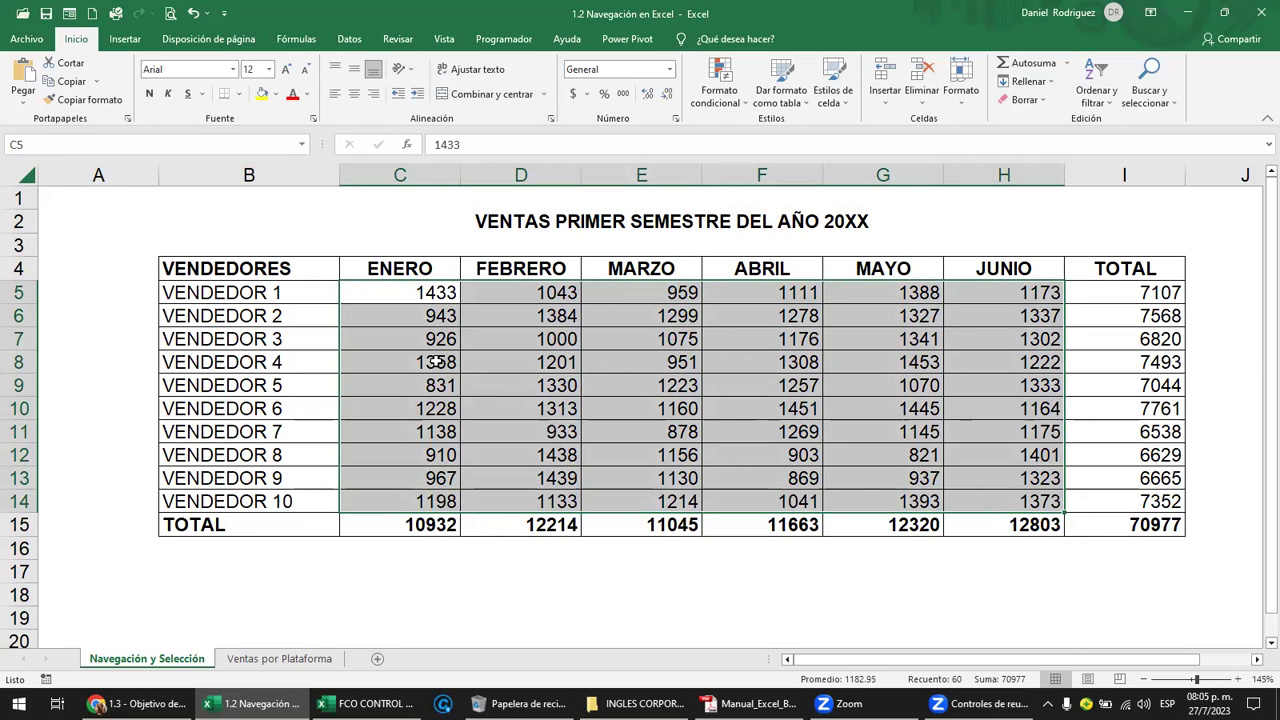
click(410, 292)
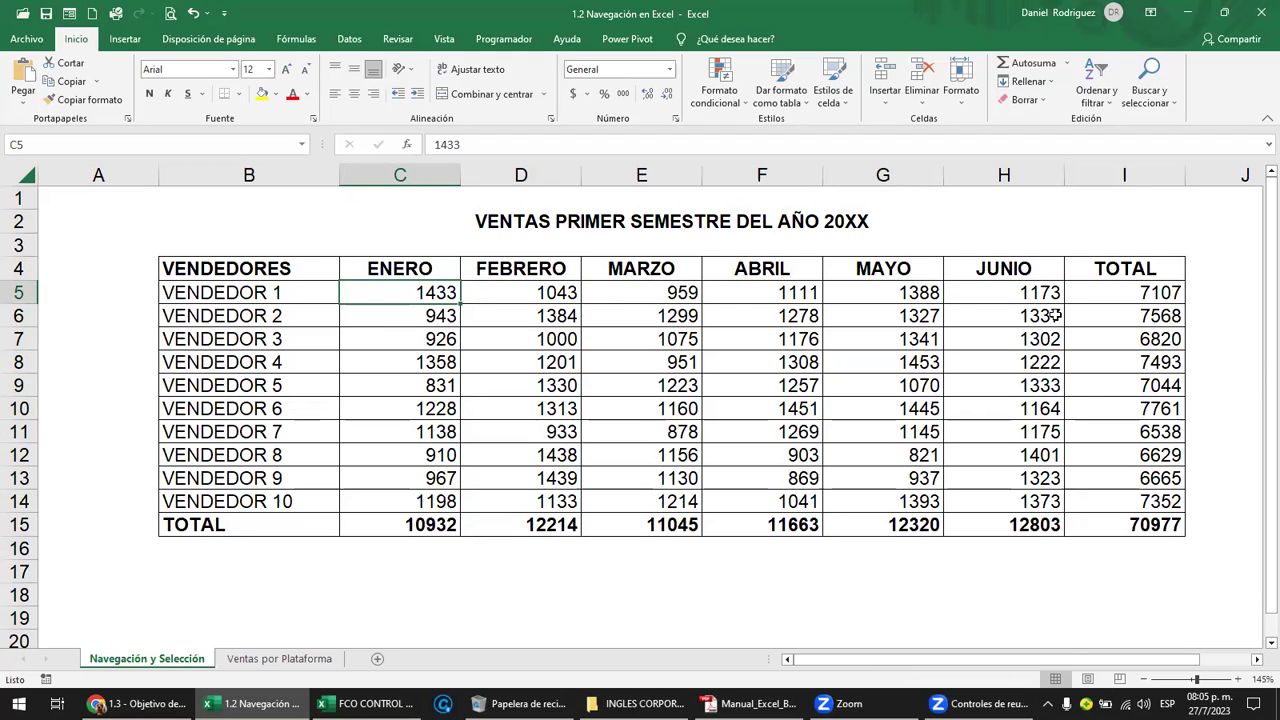
click(1115, 267)
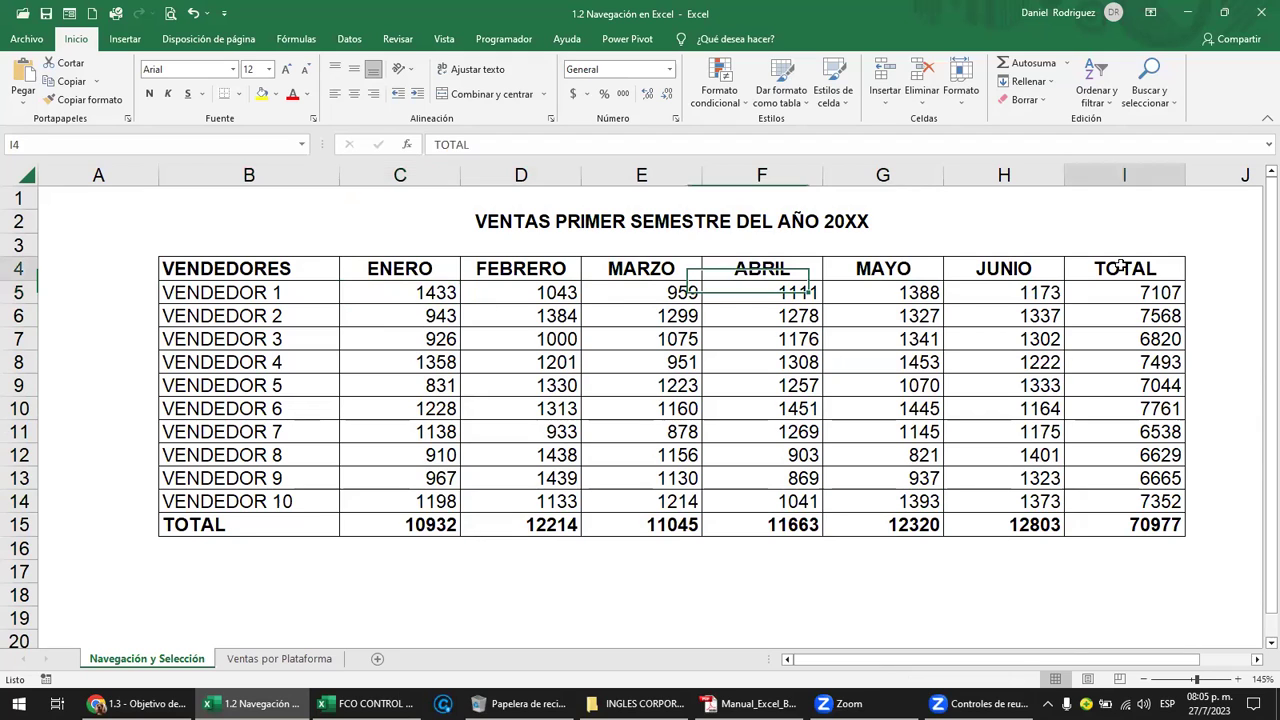
click(1137, 174)
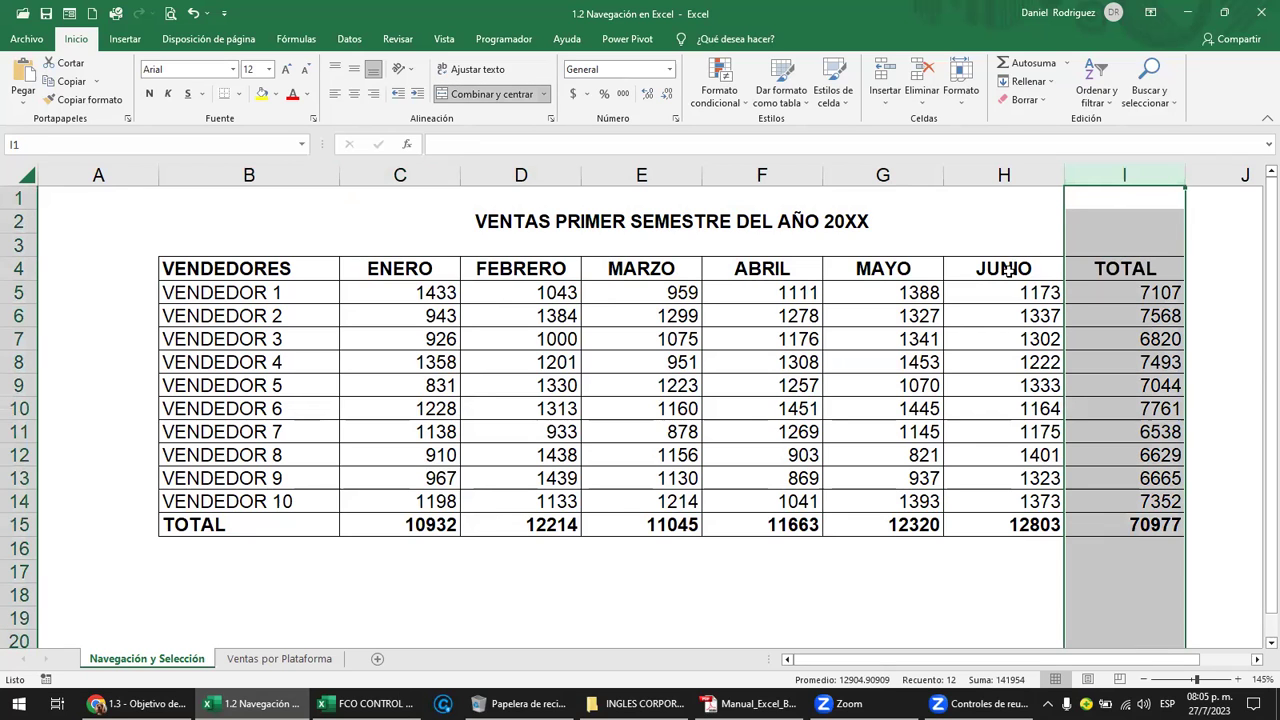
drag(1004, 175, 414, 170)
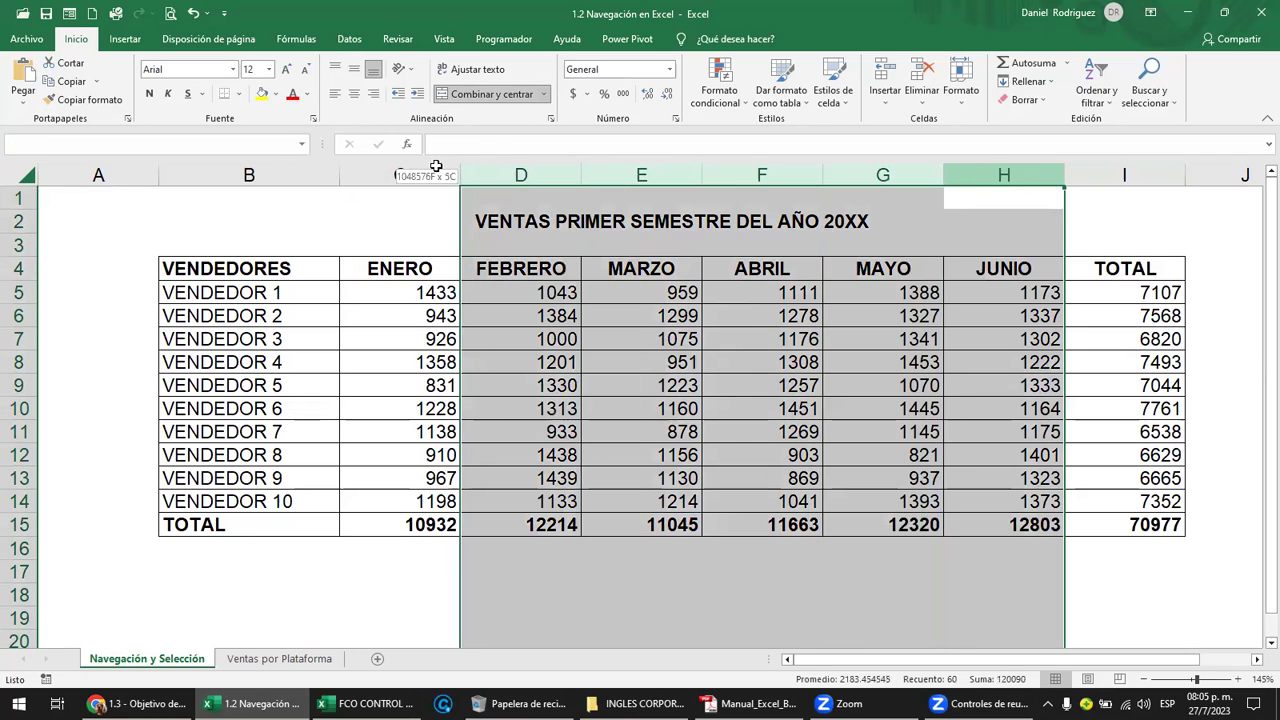
click(1167, 453)
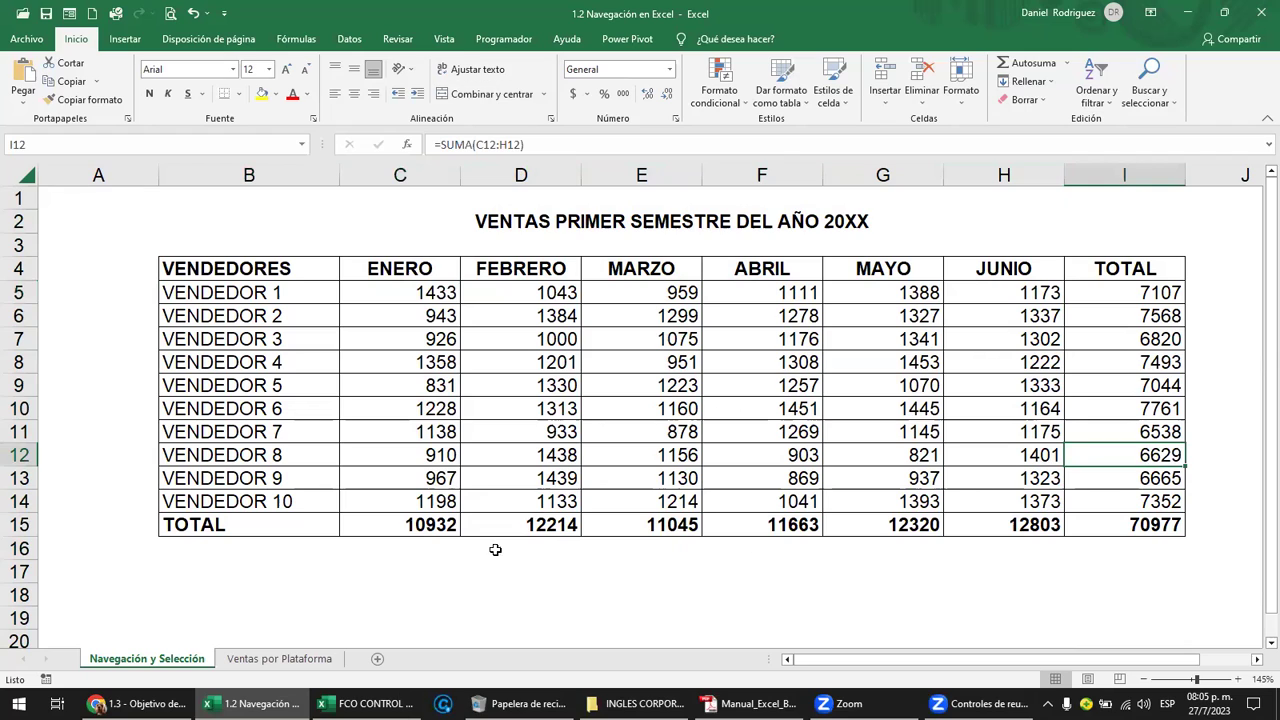
click(388, 527)
click(210, 522)
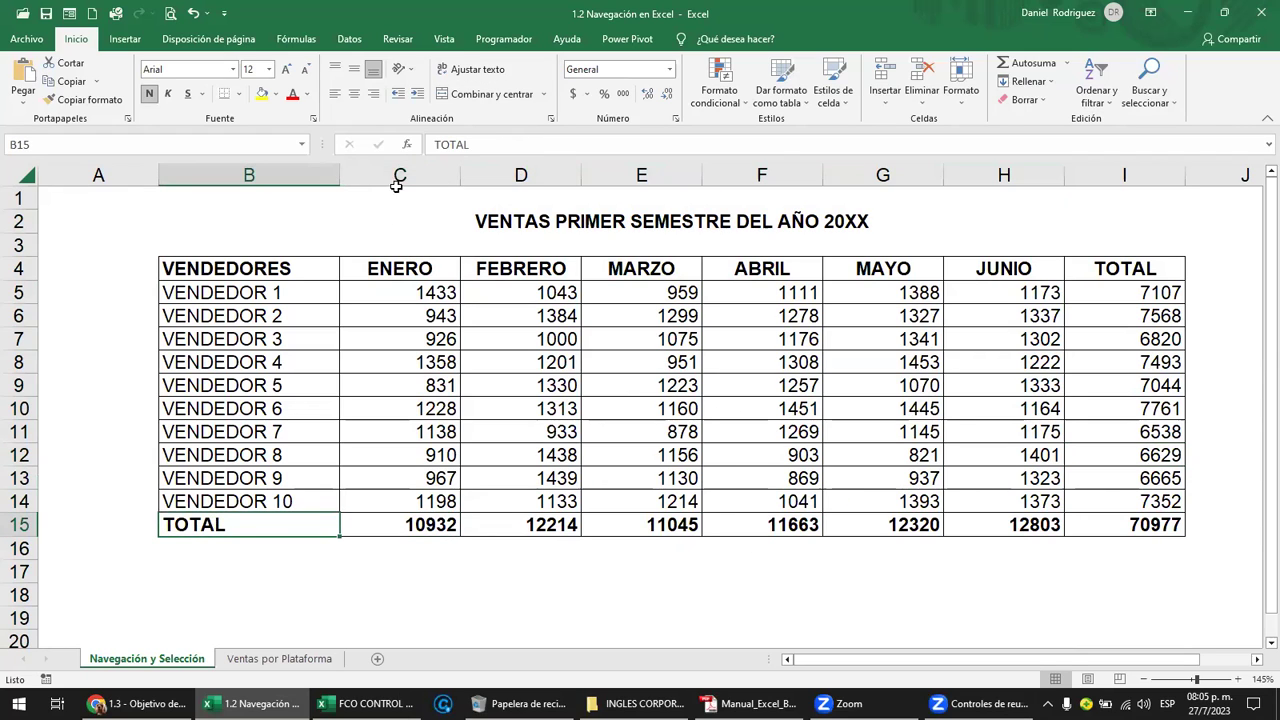
drag(180, 522, 1108, 530)
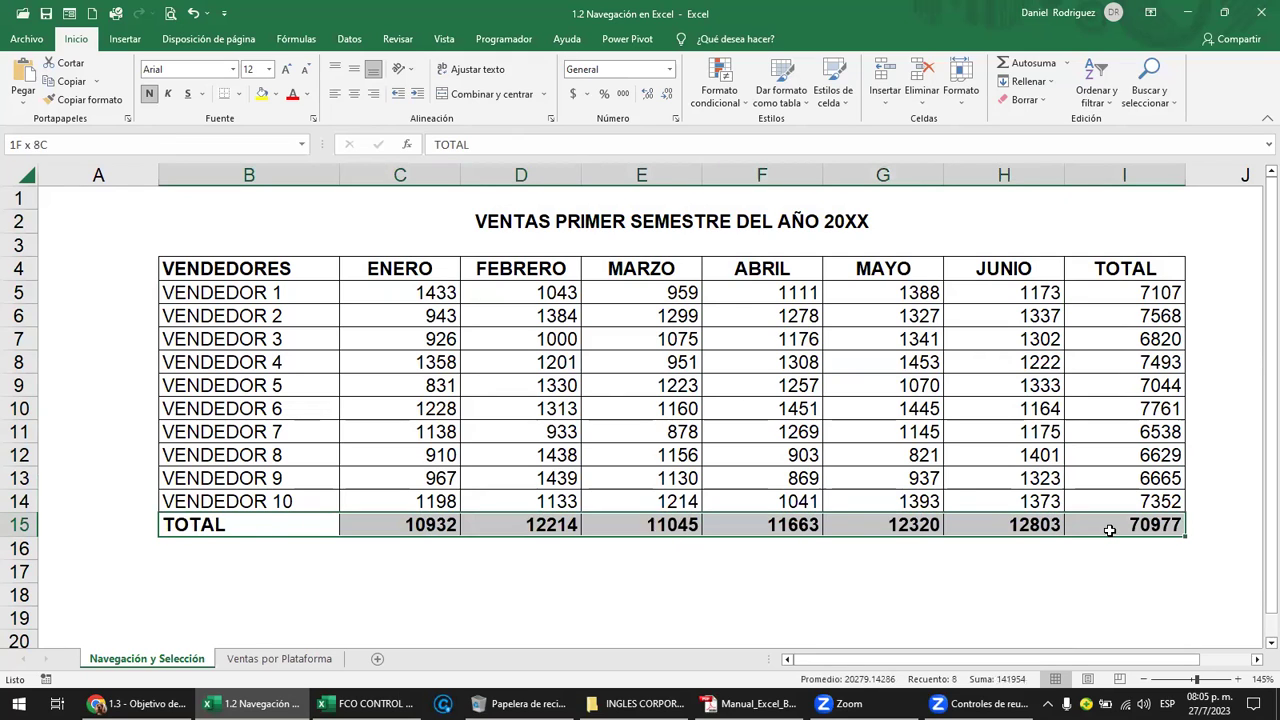
click(1136, 174)
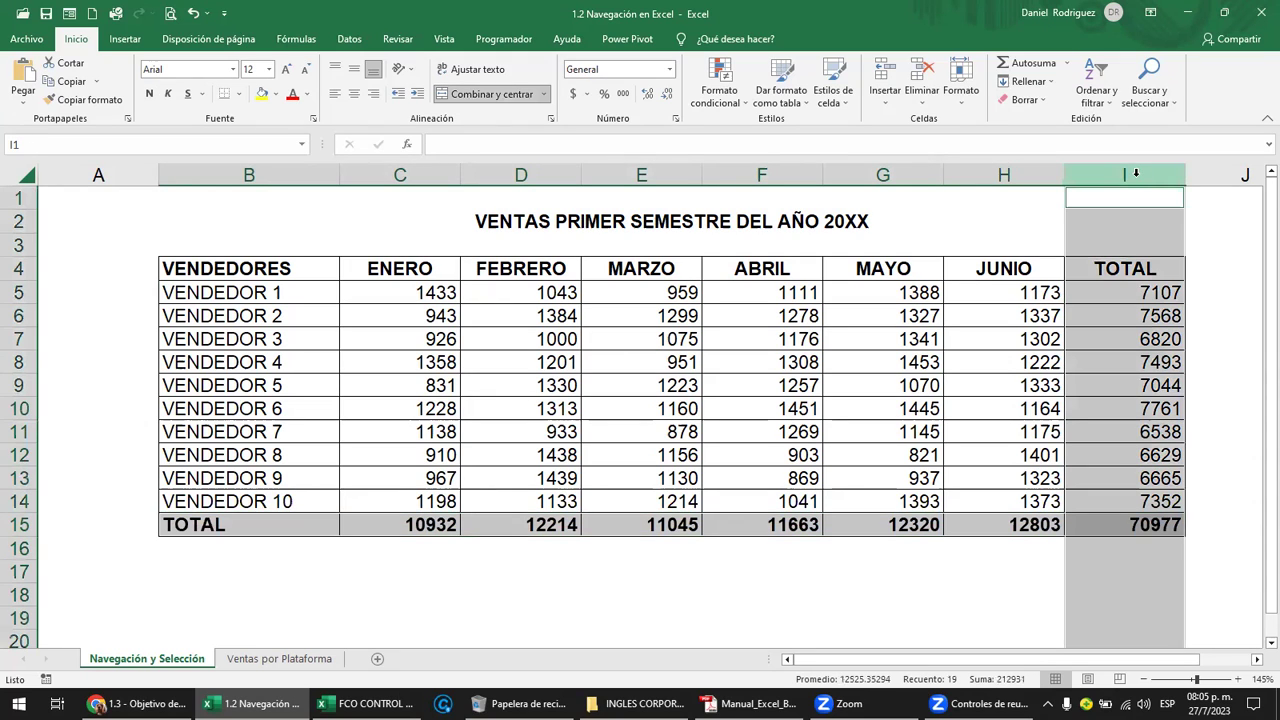
click(456, 566)
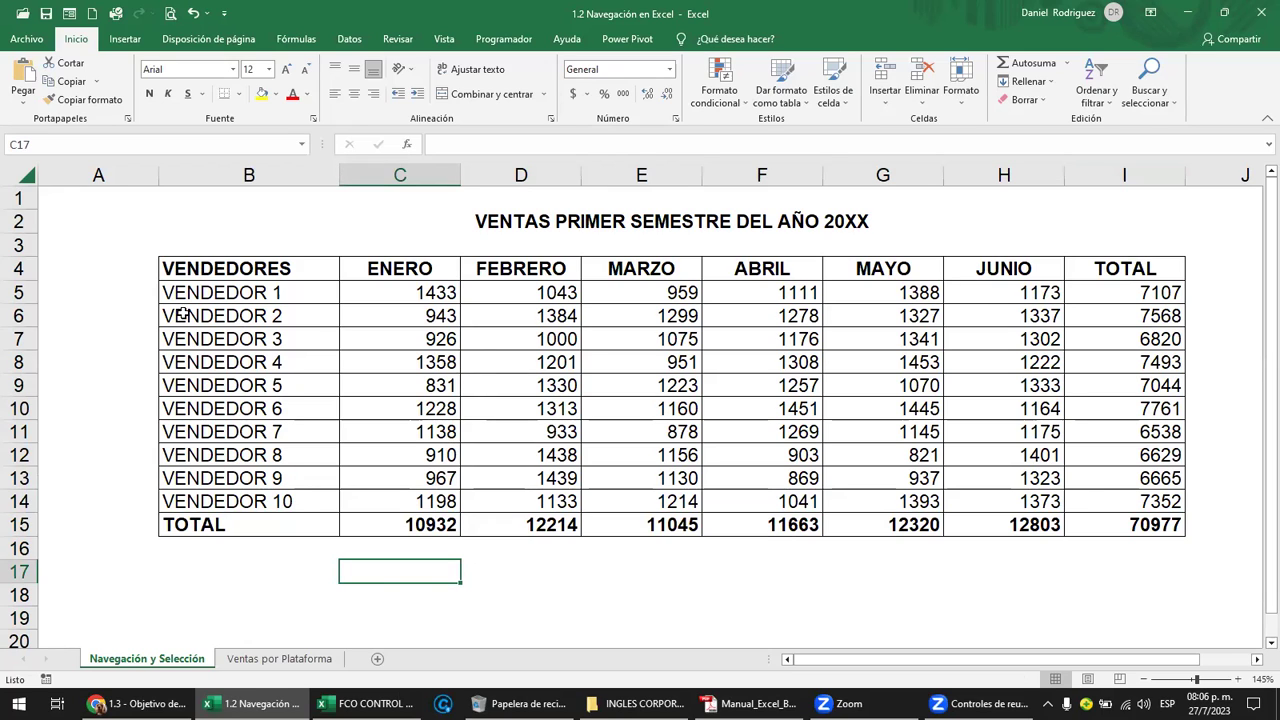
click(230, 277)
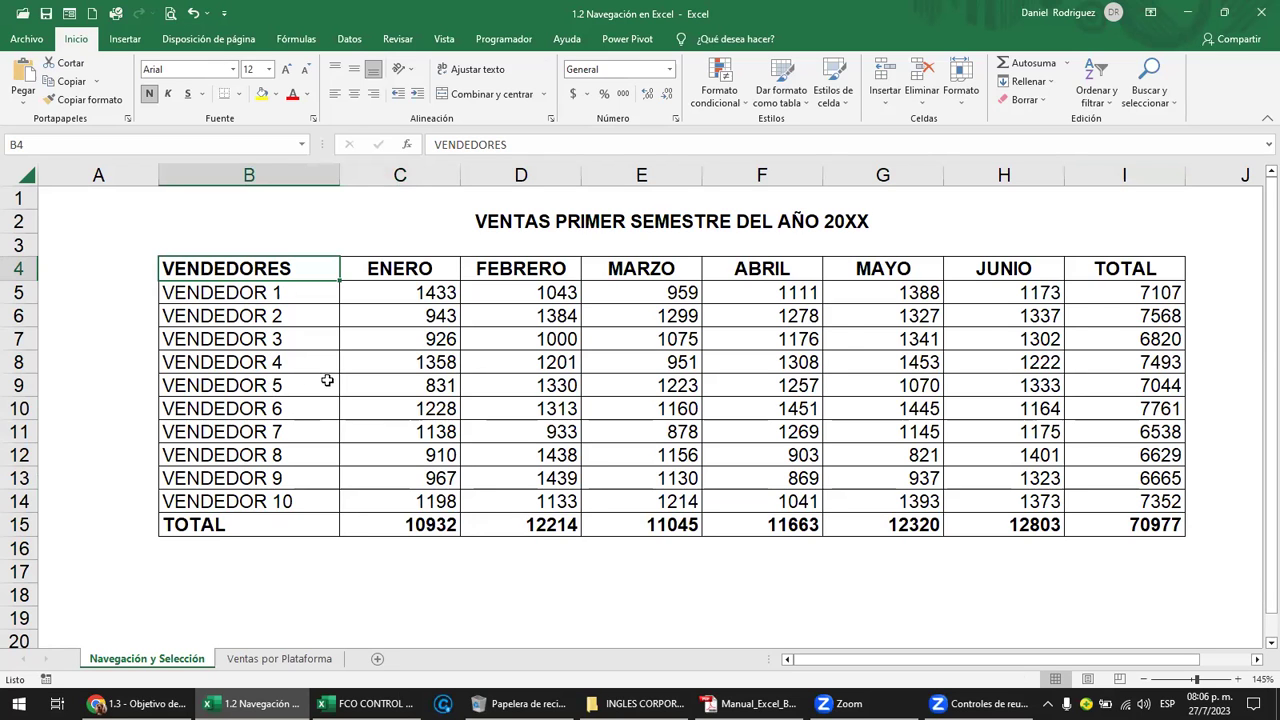
scroll(327, 381, up, 1)
drag(908, 662, 930, 663)
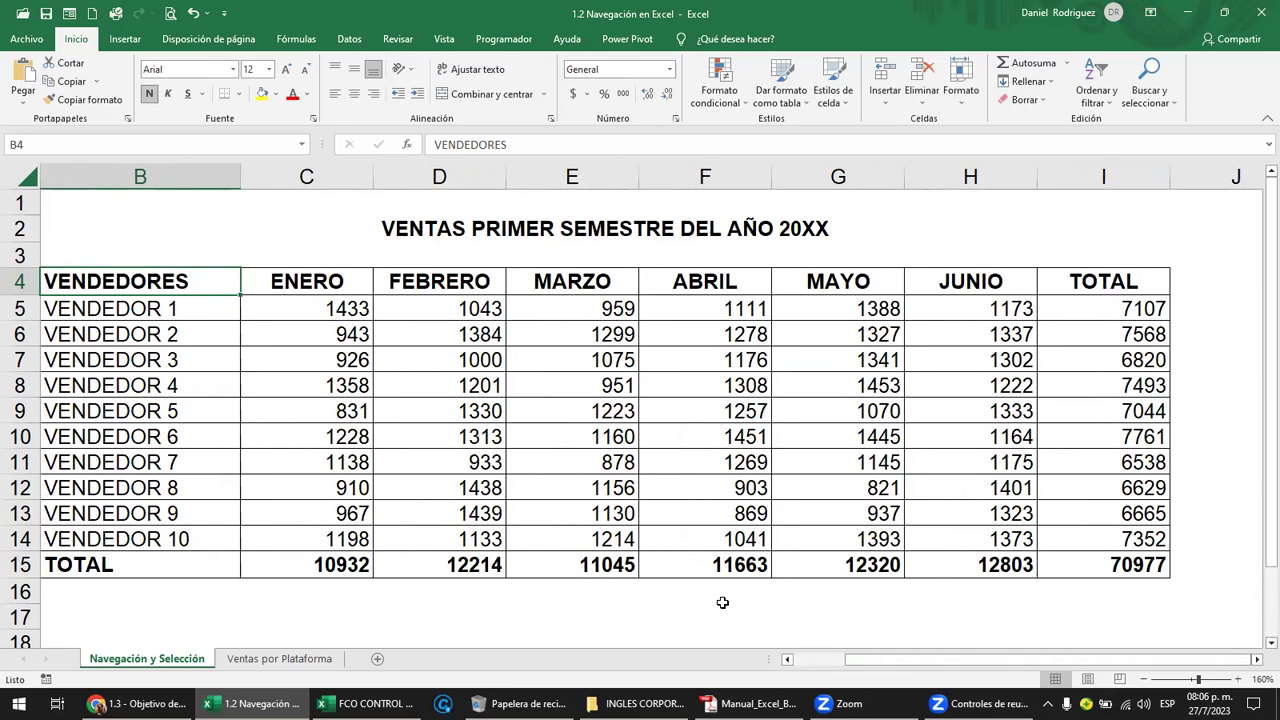
scroll(720, 600, down, 1)
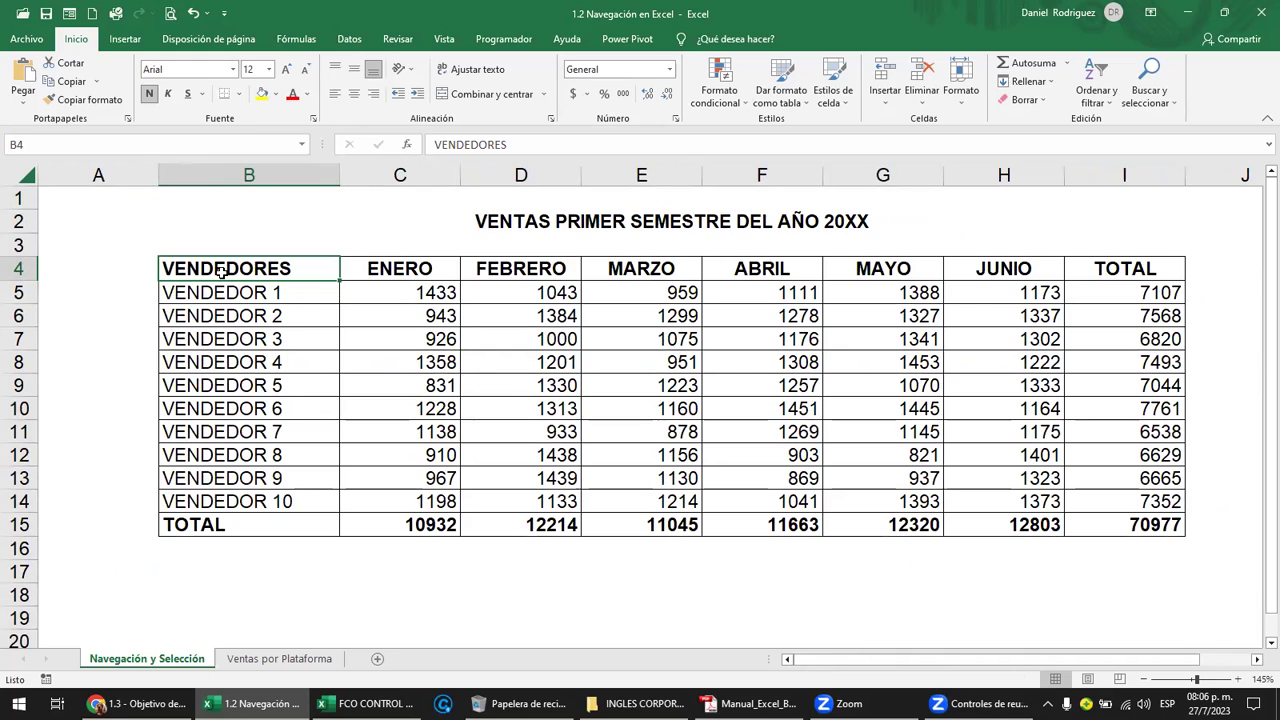
click(1124, 270)
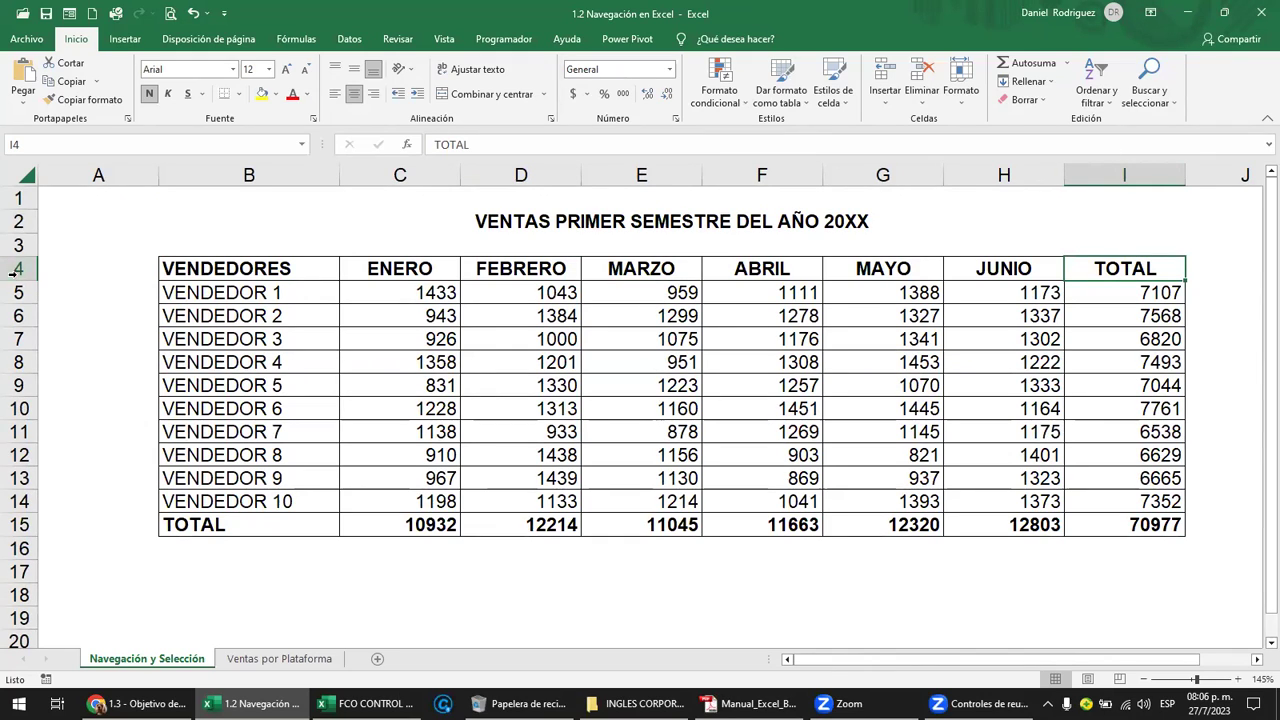
click(1131, 176)
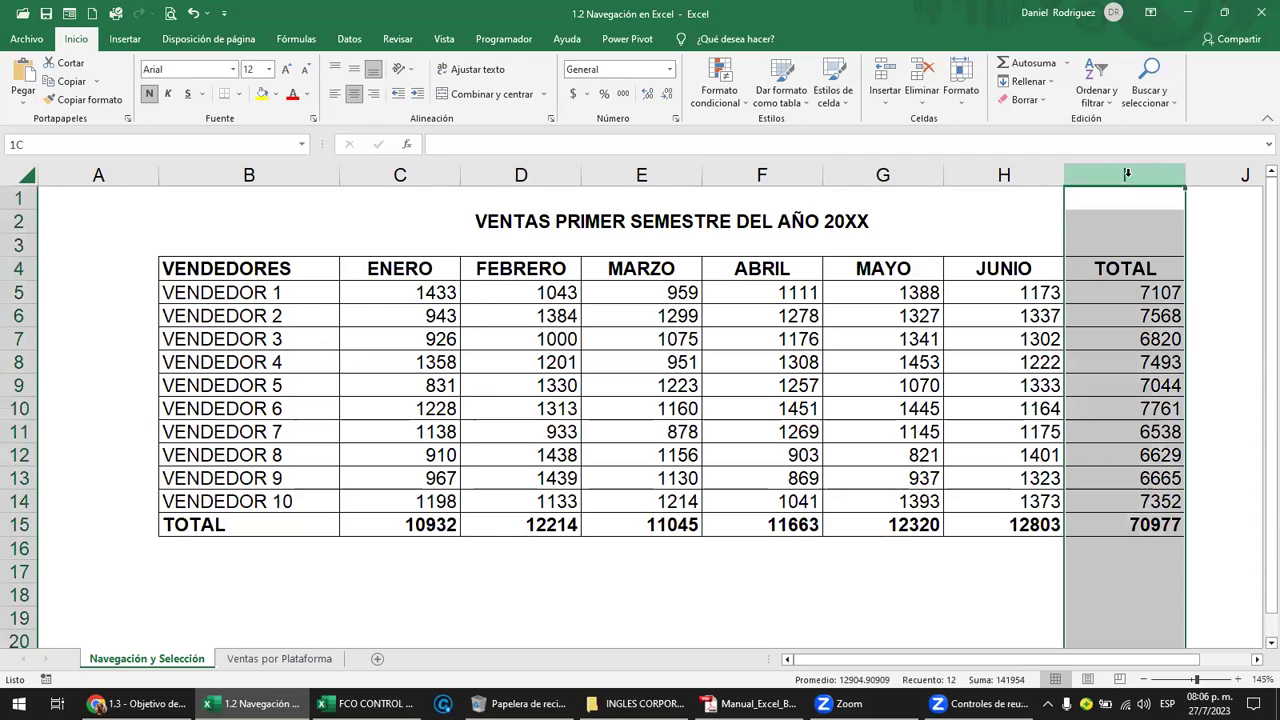
ctrl+click(18, 268)
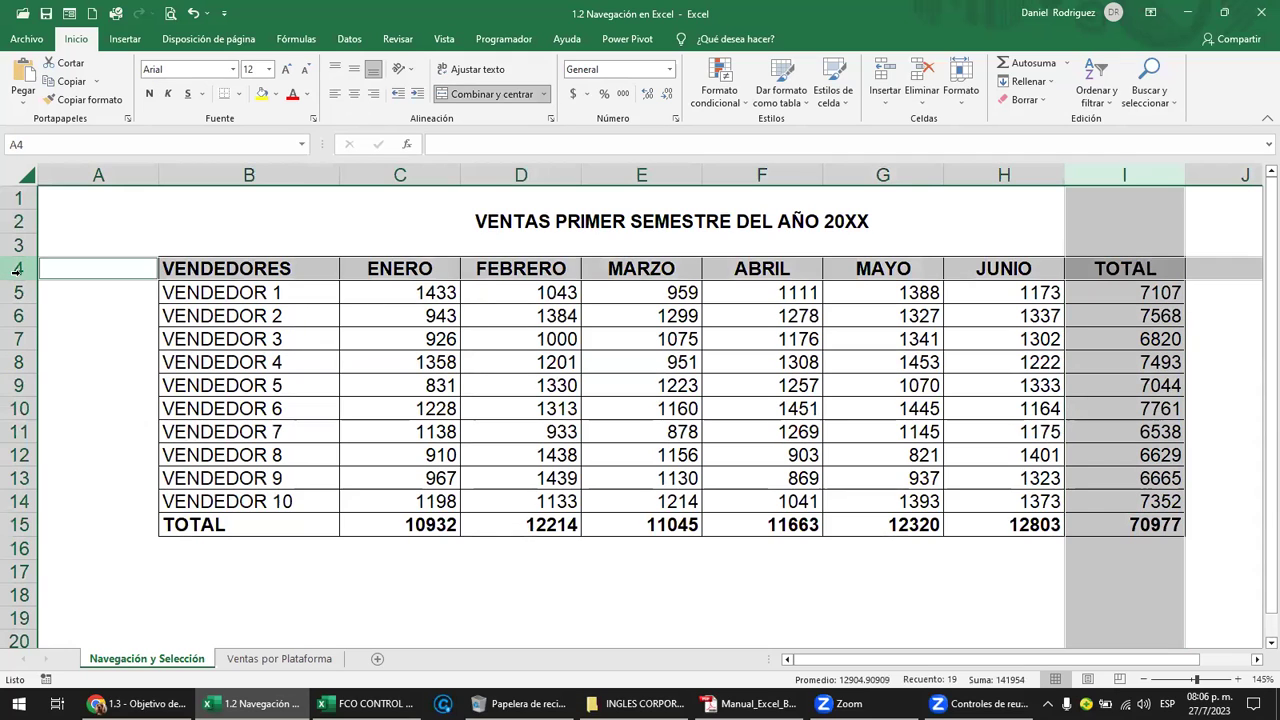
click(1127, 272)
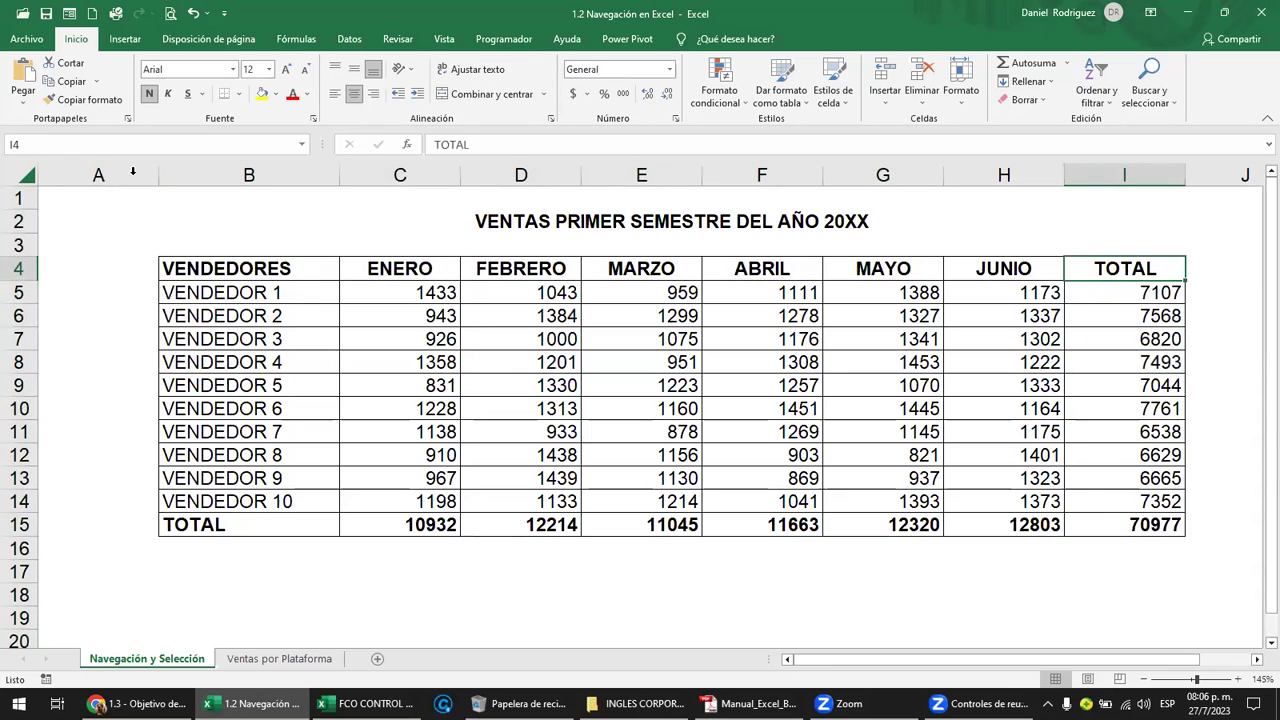
click(32, 145)
click(903, 270)
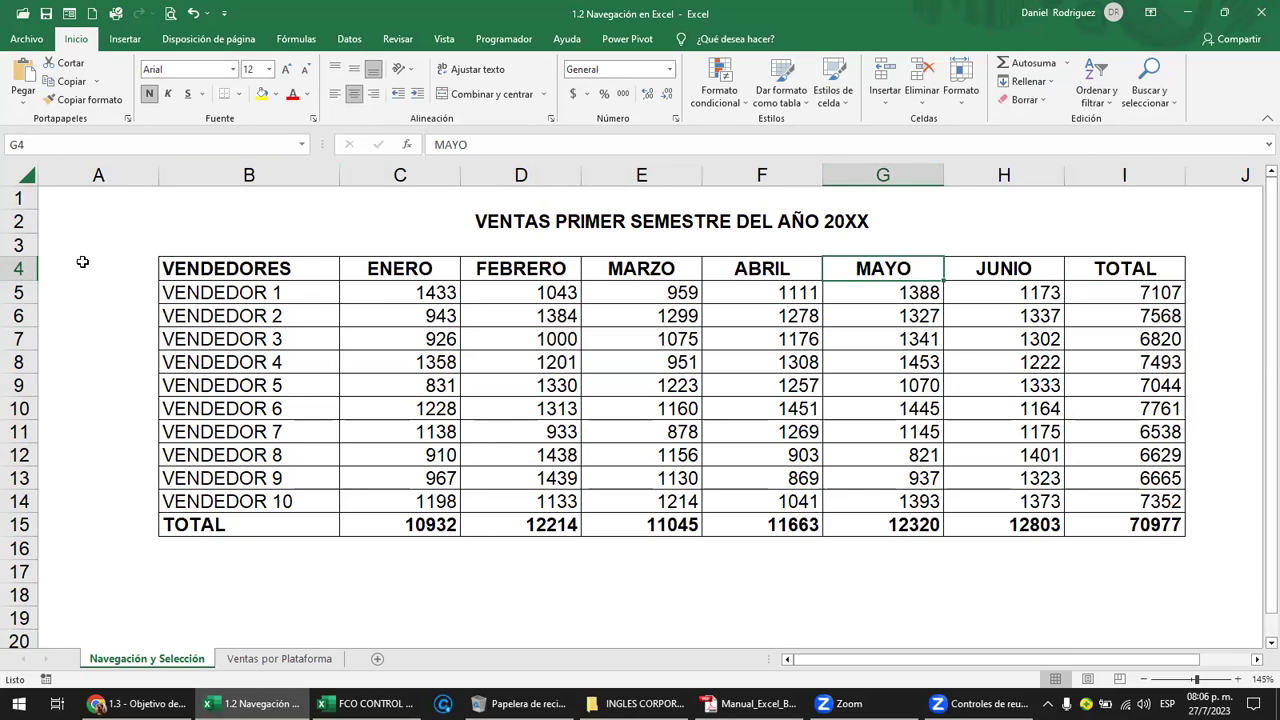
click(47, 144)
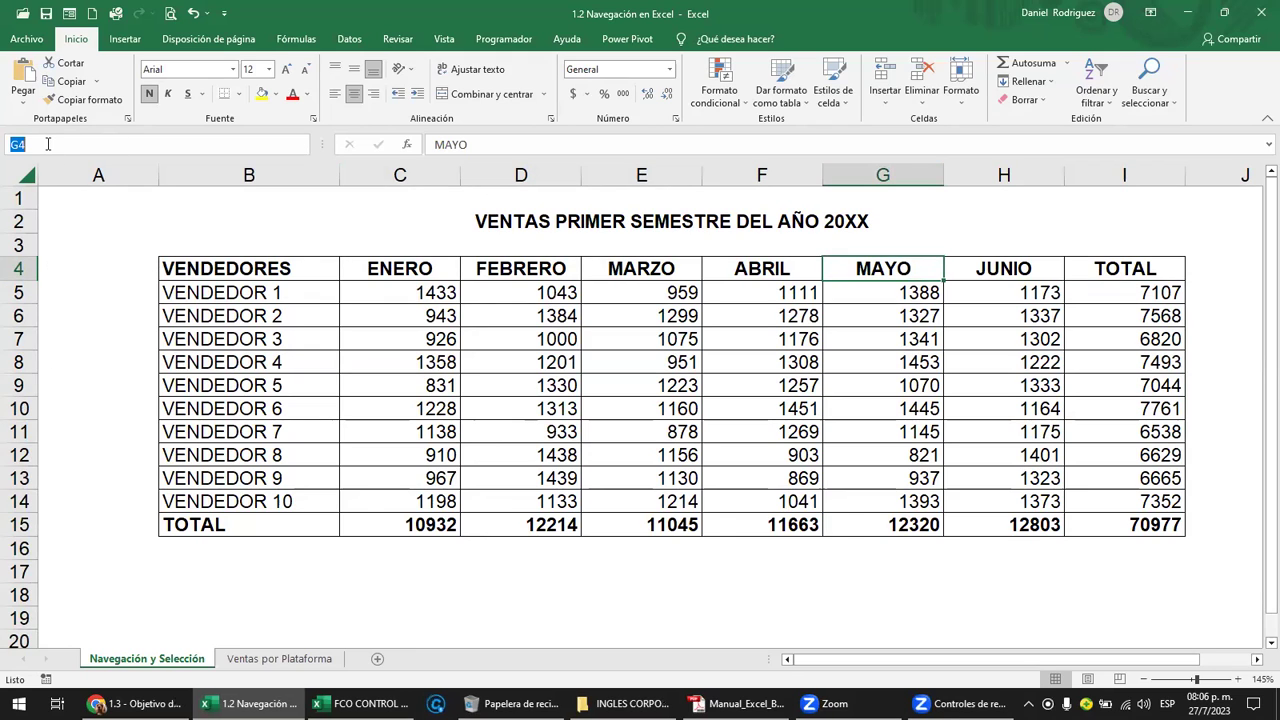
click(383, 410)
click(799, 353)
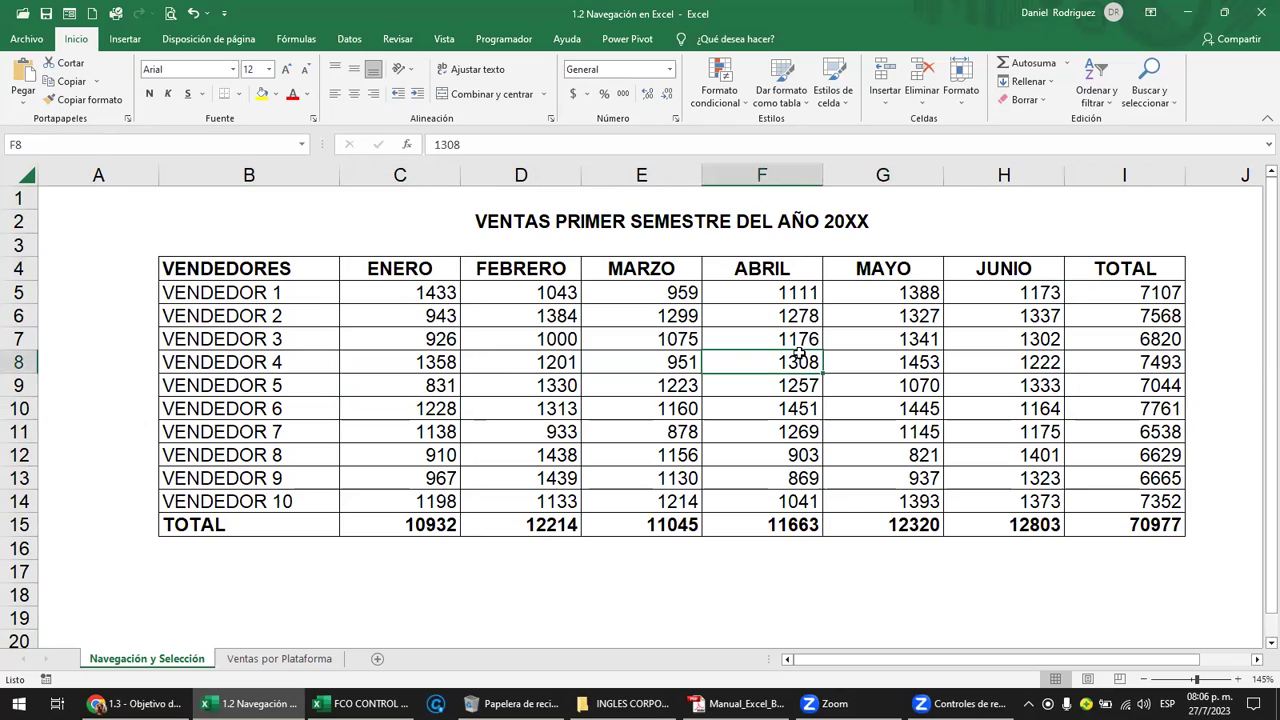
click(260, 356)
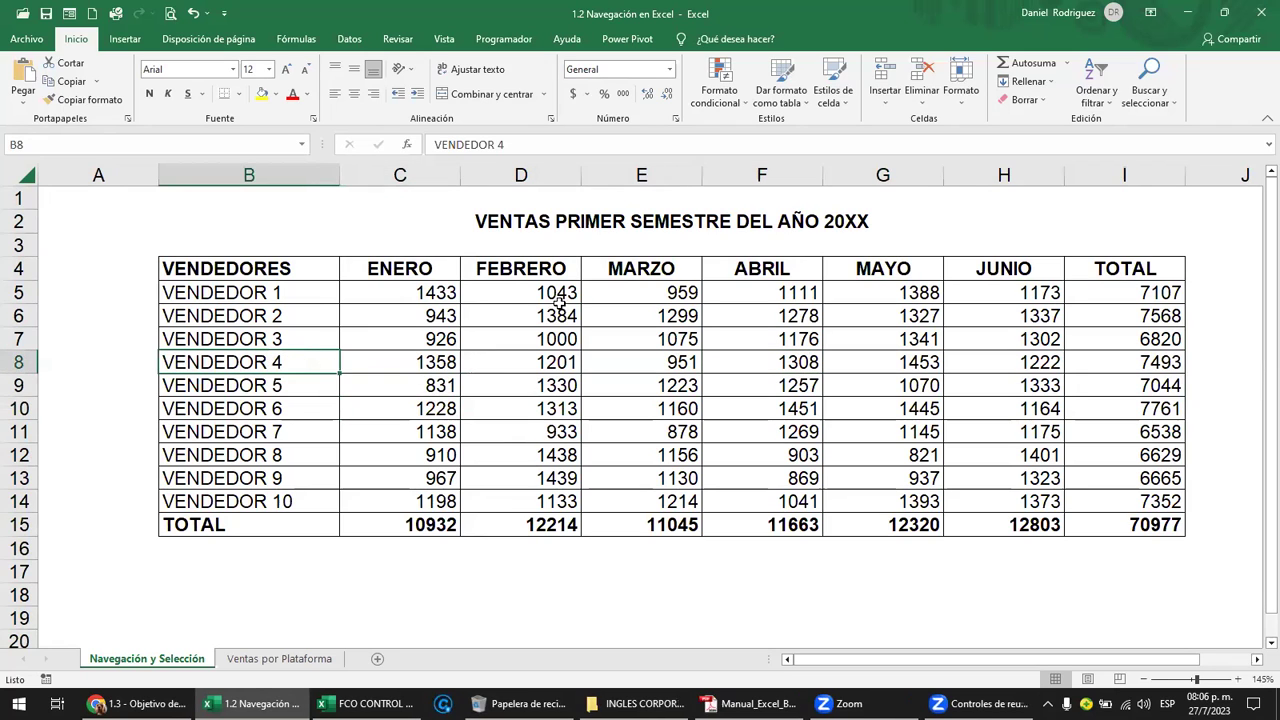
click(1040, 336)
click(1152, 530)
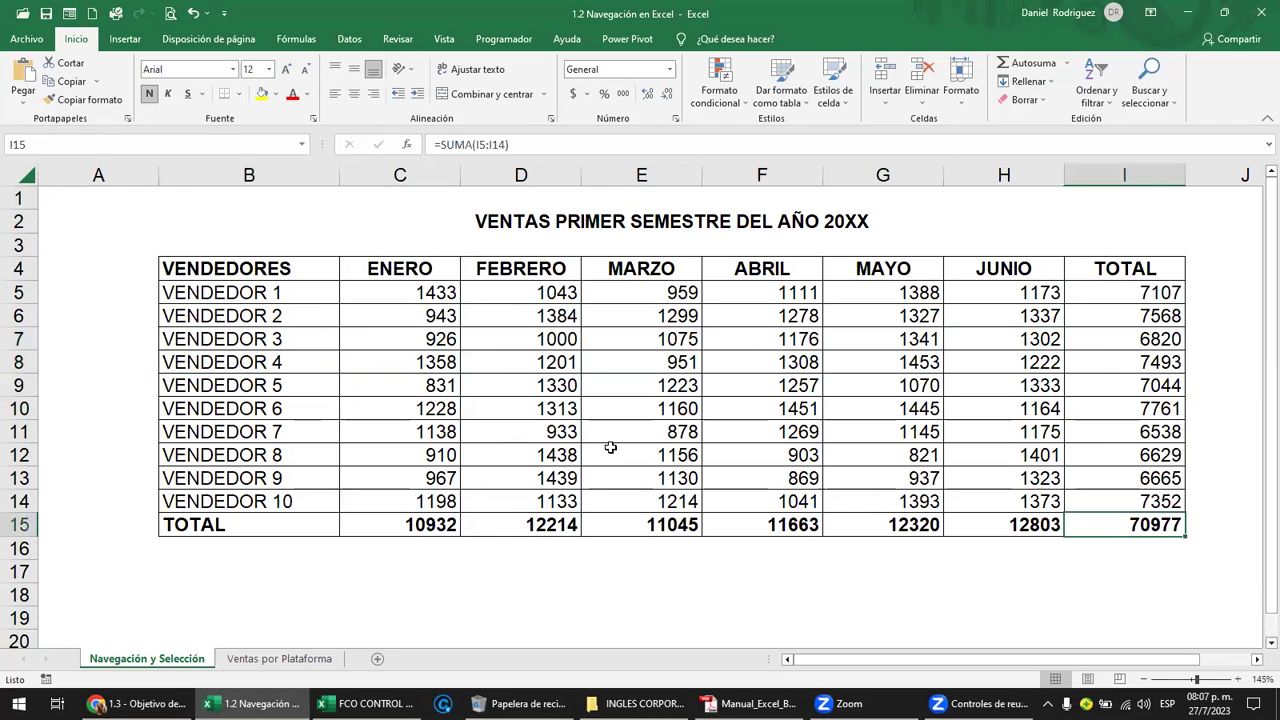
click(224, 268)
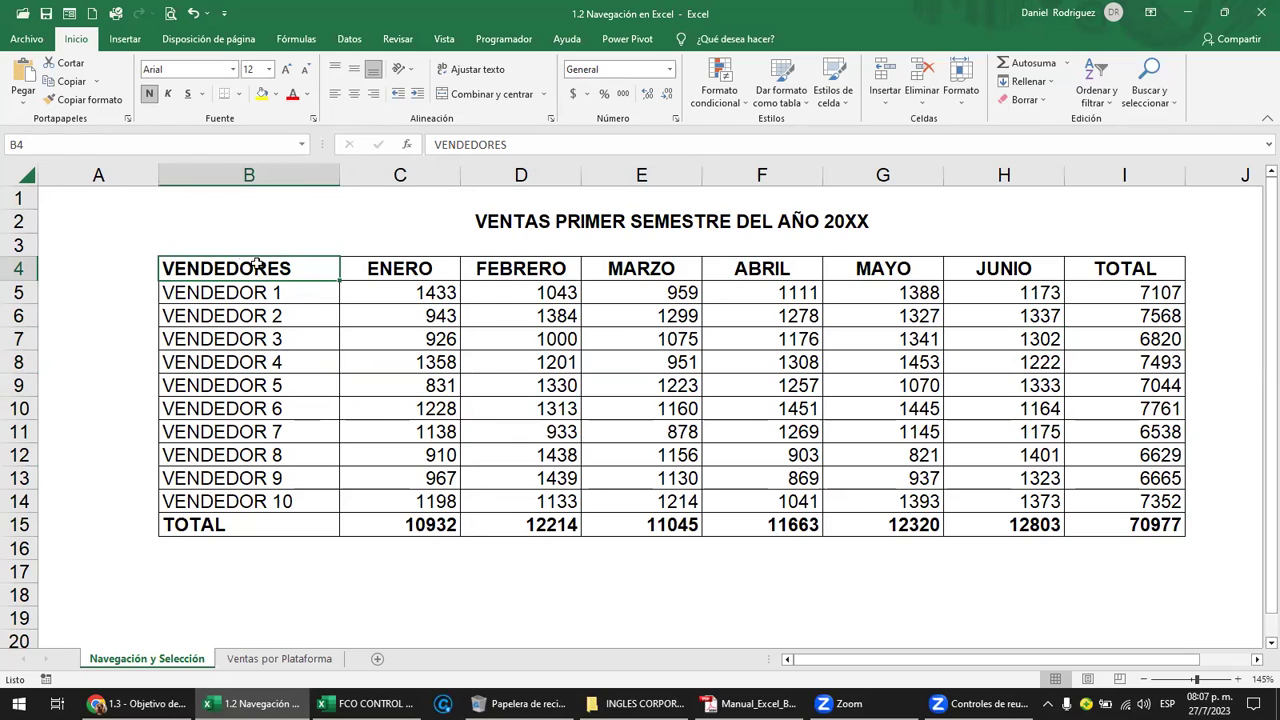
click(17, 145)
click(196, 268)
drag(196, 268, 1099, 270)
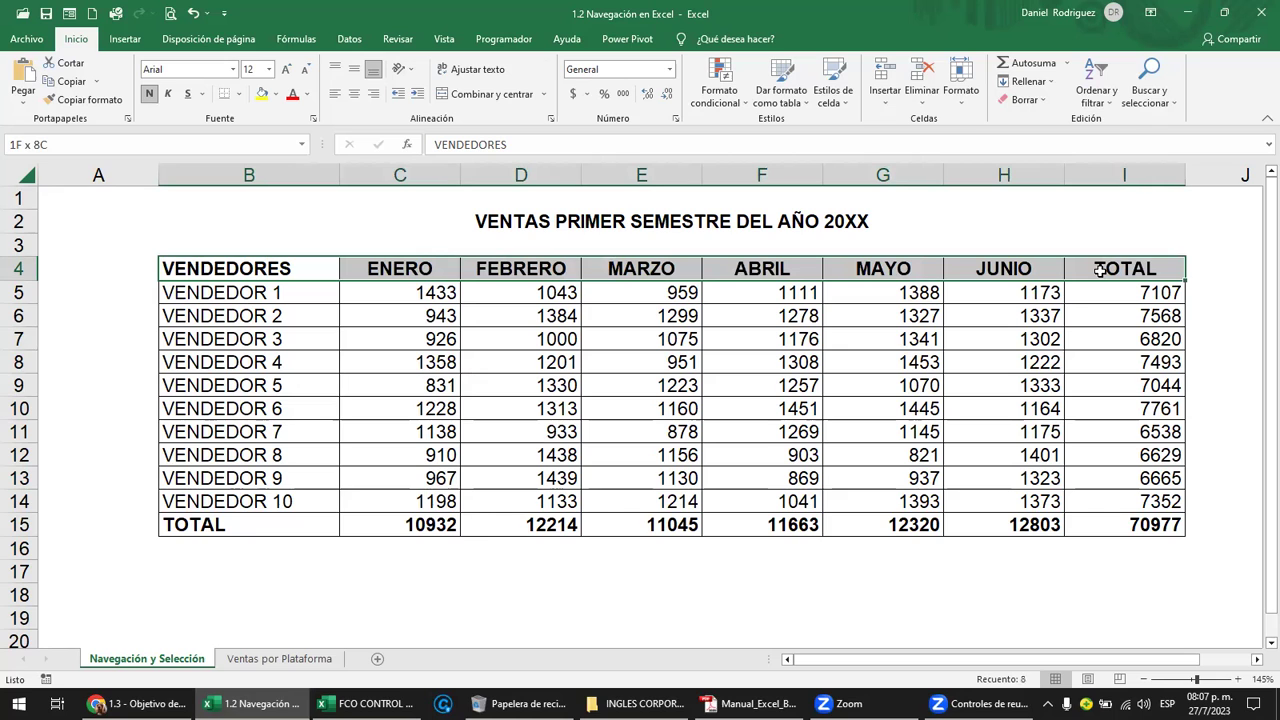
mouse_move(1099, 270)
mouse_down()
mouse_move(1131, 400)
mouse_move(1140, 525)
mouse_up()
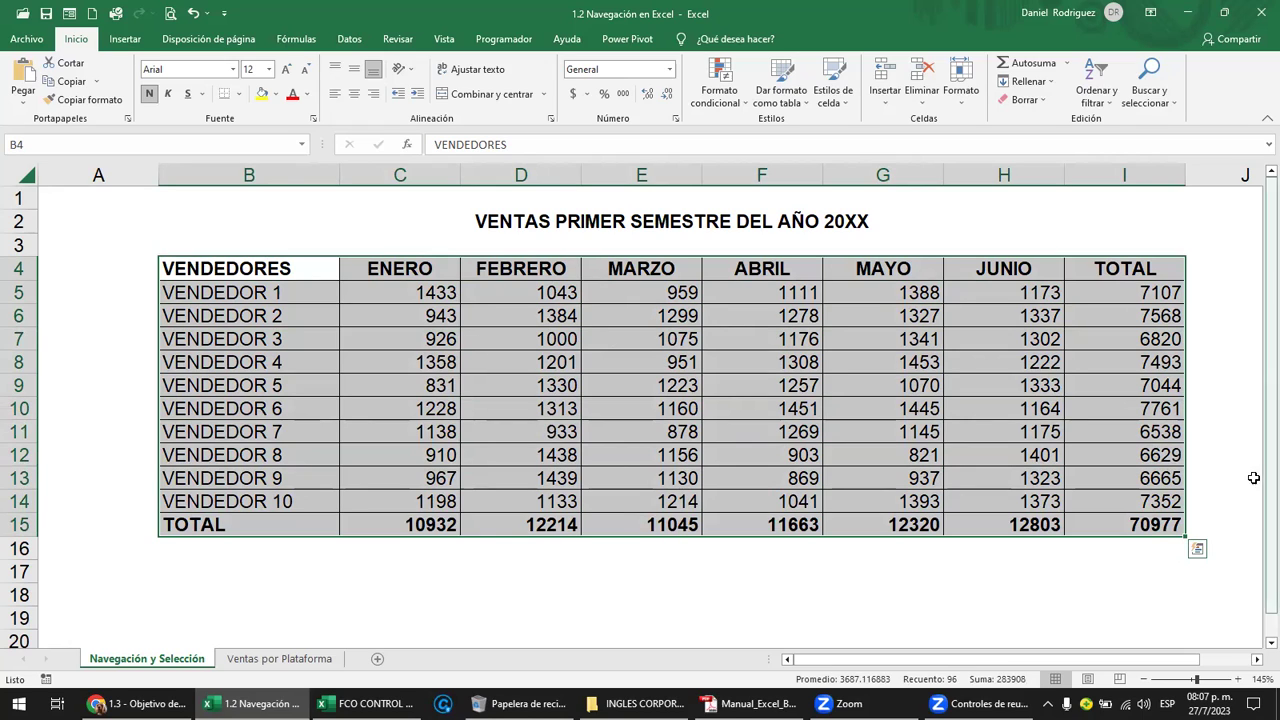
click(292, 97)
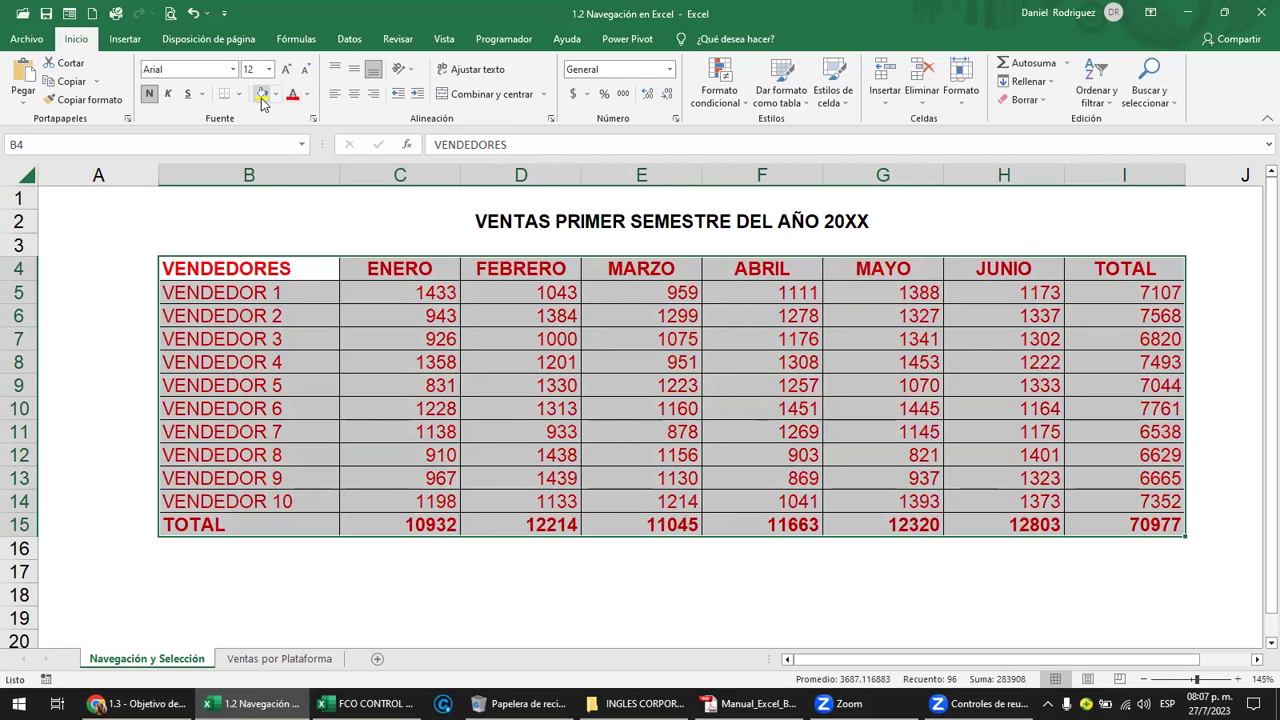
click(261, 96)
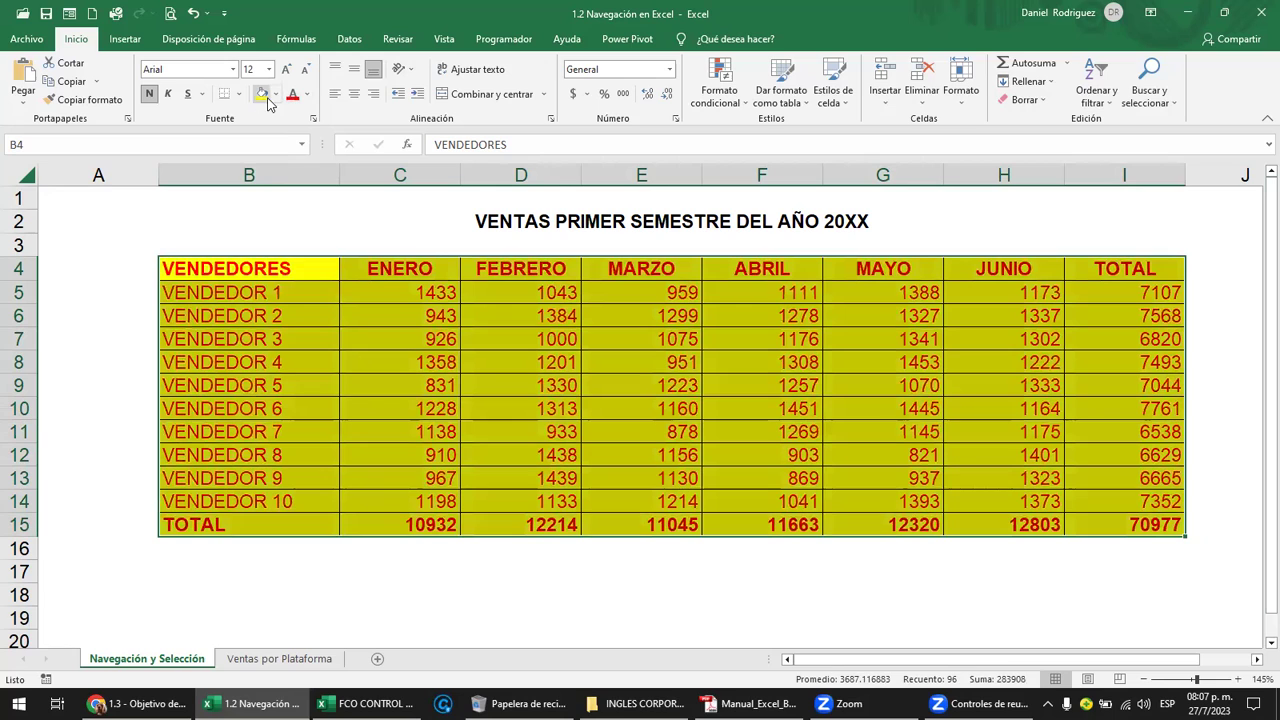
click(194, 14)
click(194, 14)
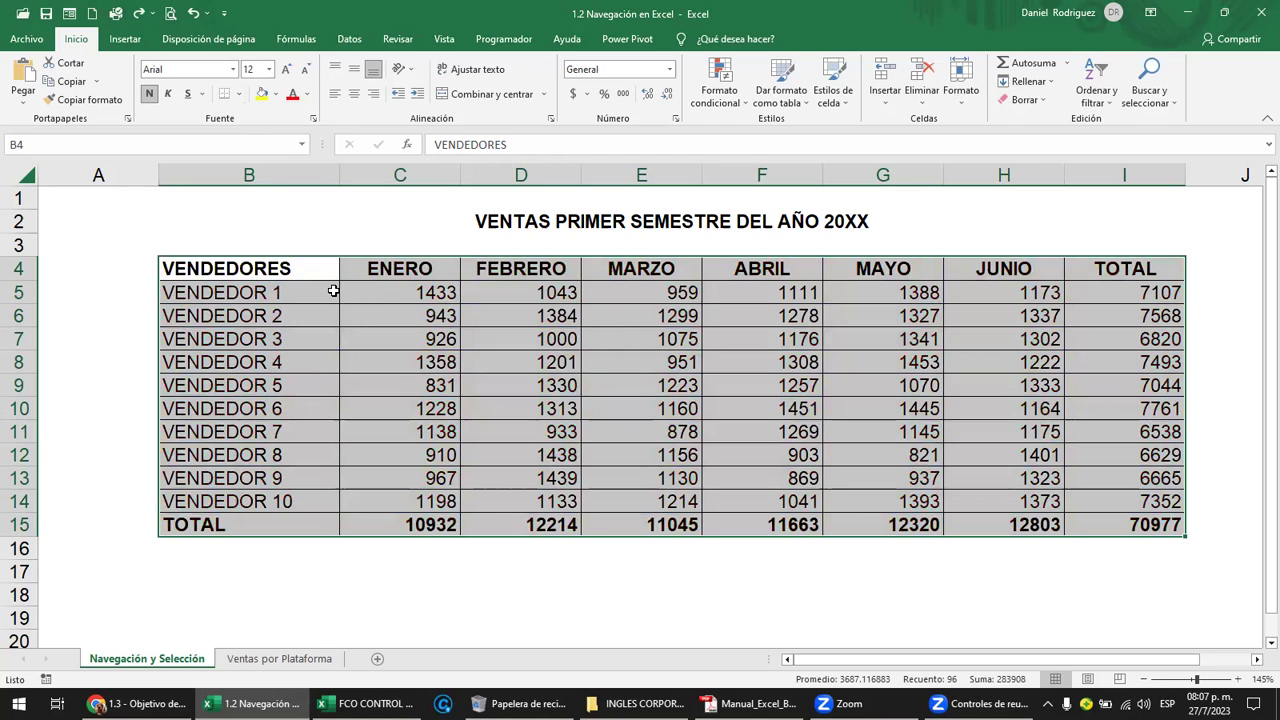
click(291, 272)
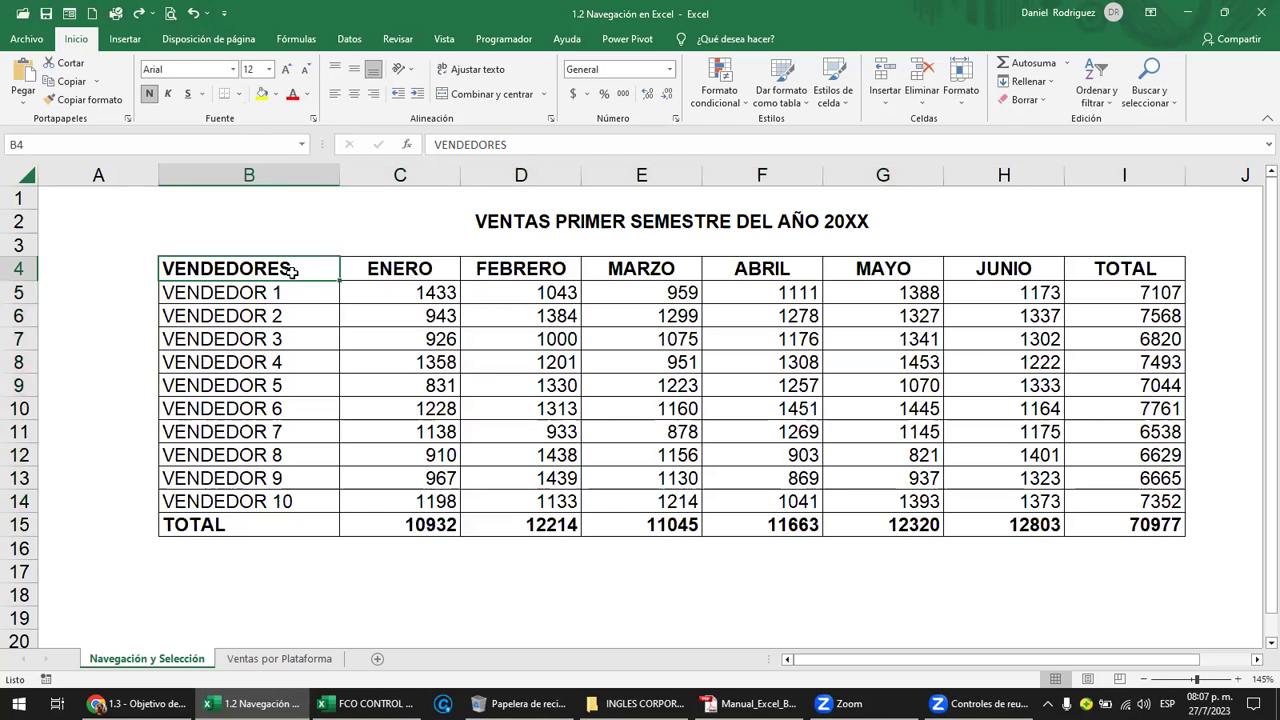
click(560, 522)
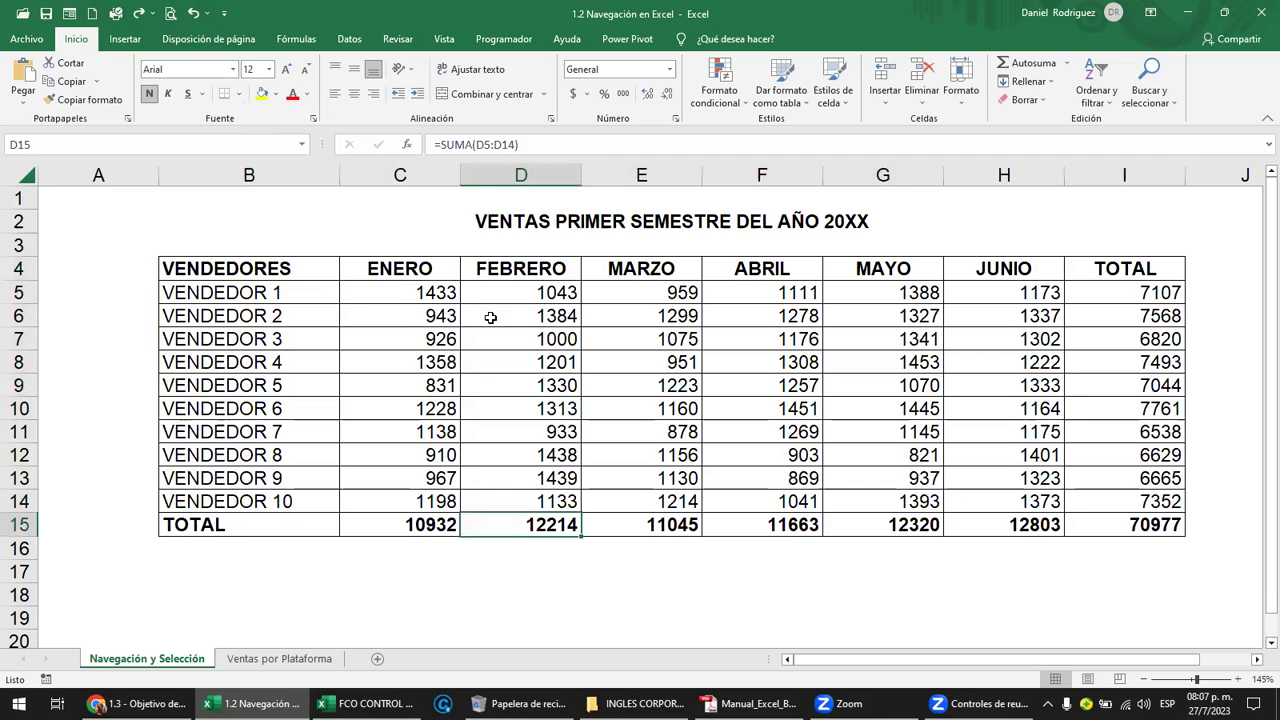
click(256, 271)
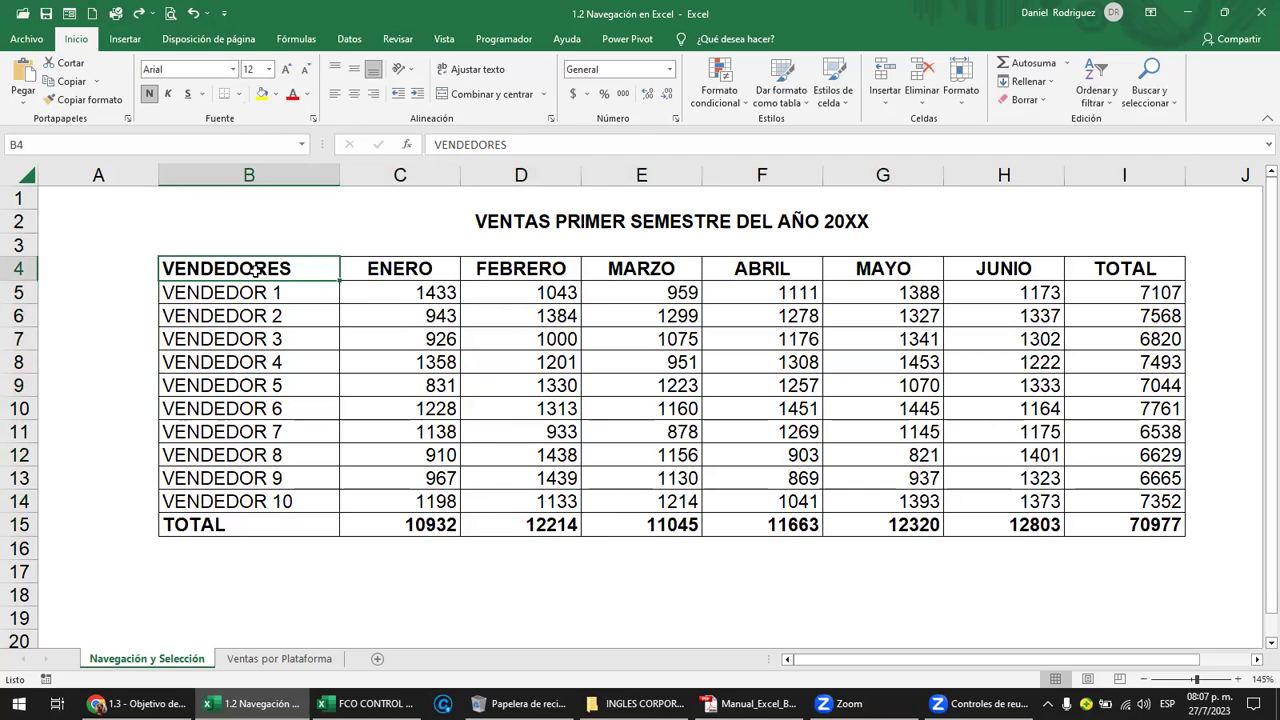
click(246, 527)
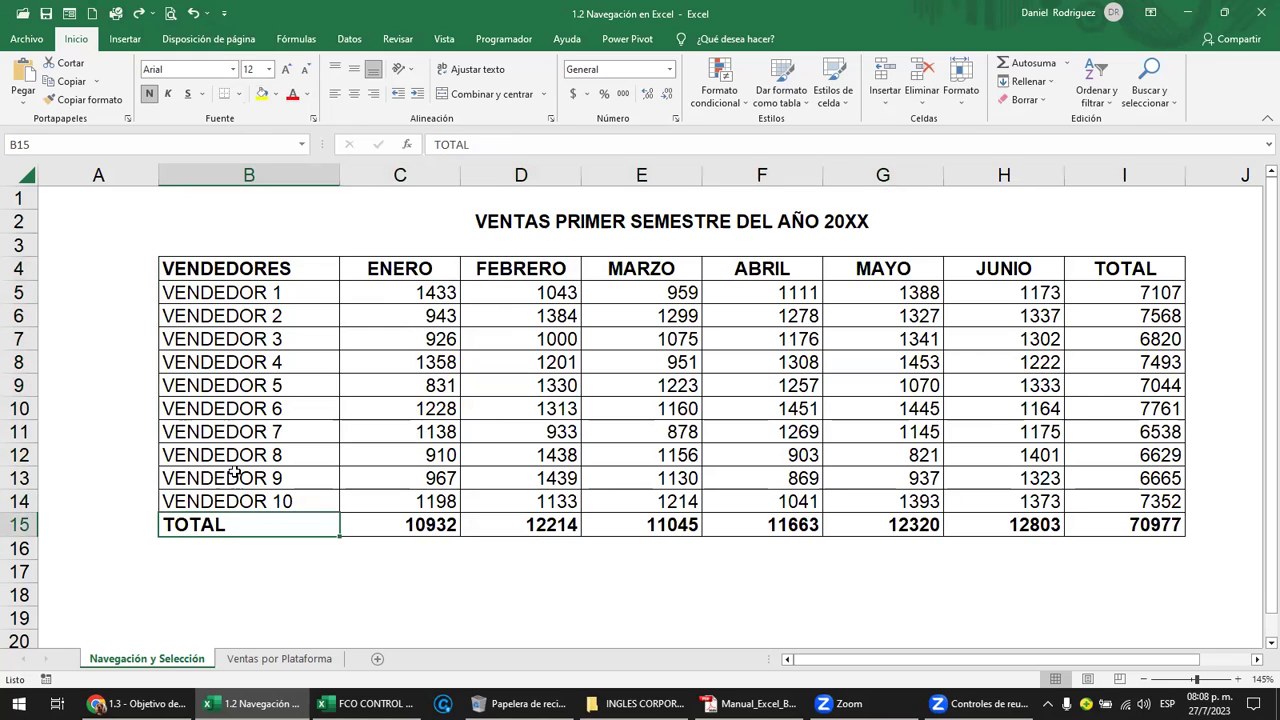
click(253, 266)
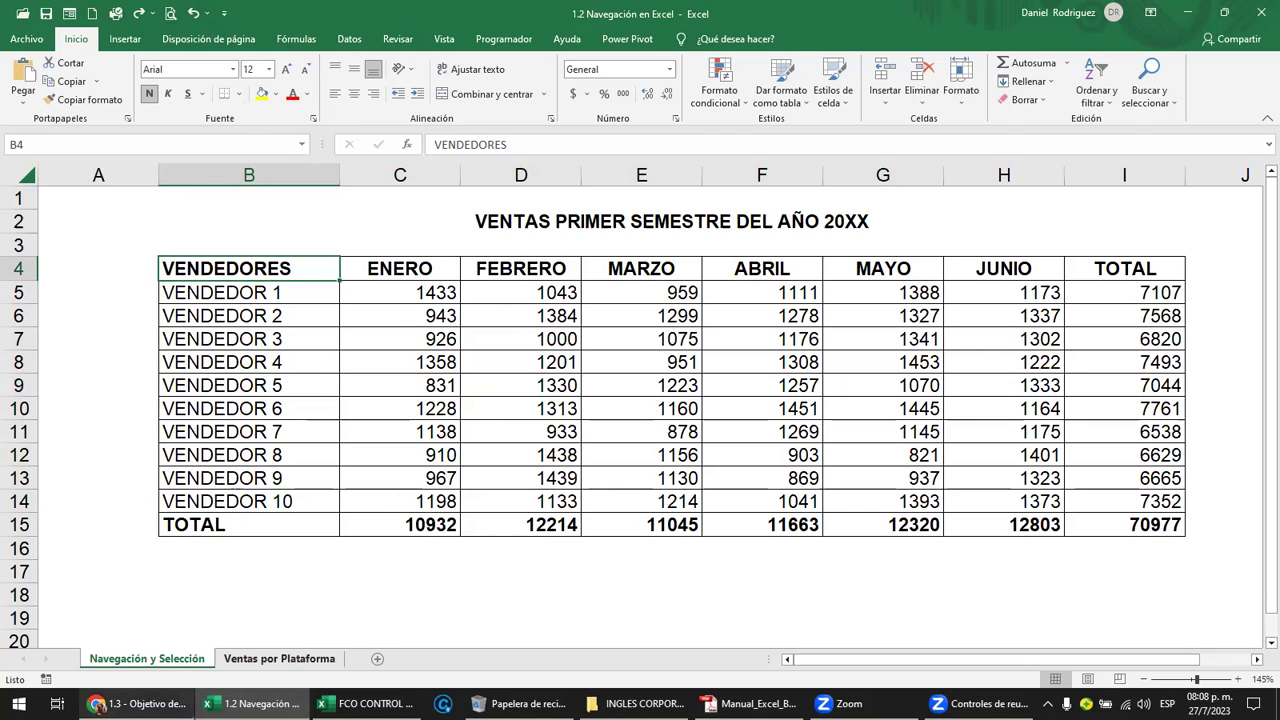
click(140, 703)
scroll(525, 458, down, 2)
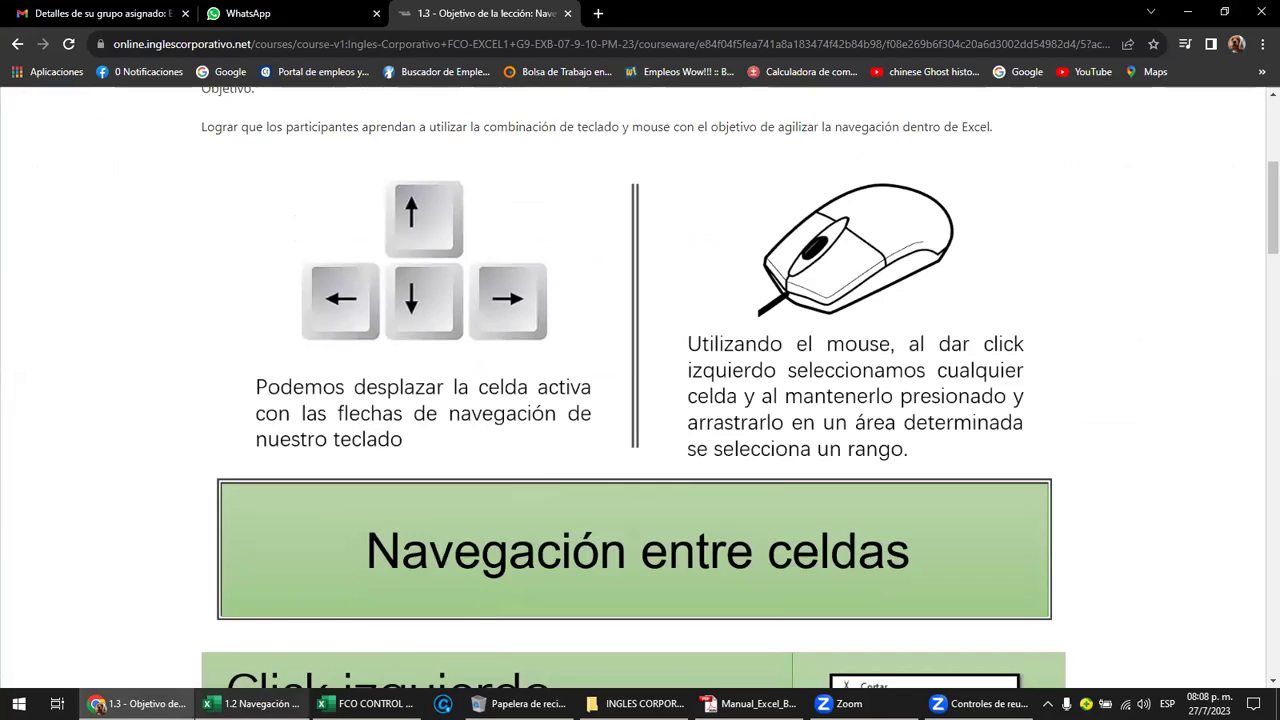
click(255, 703)
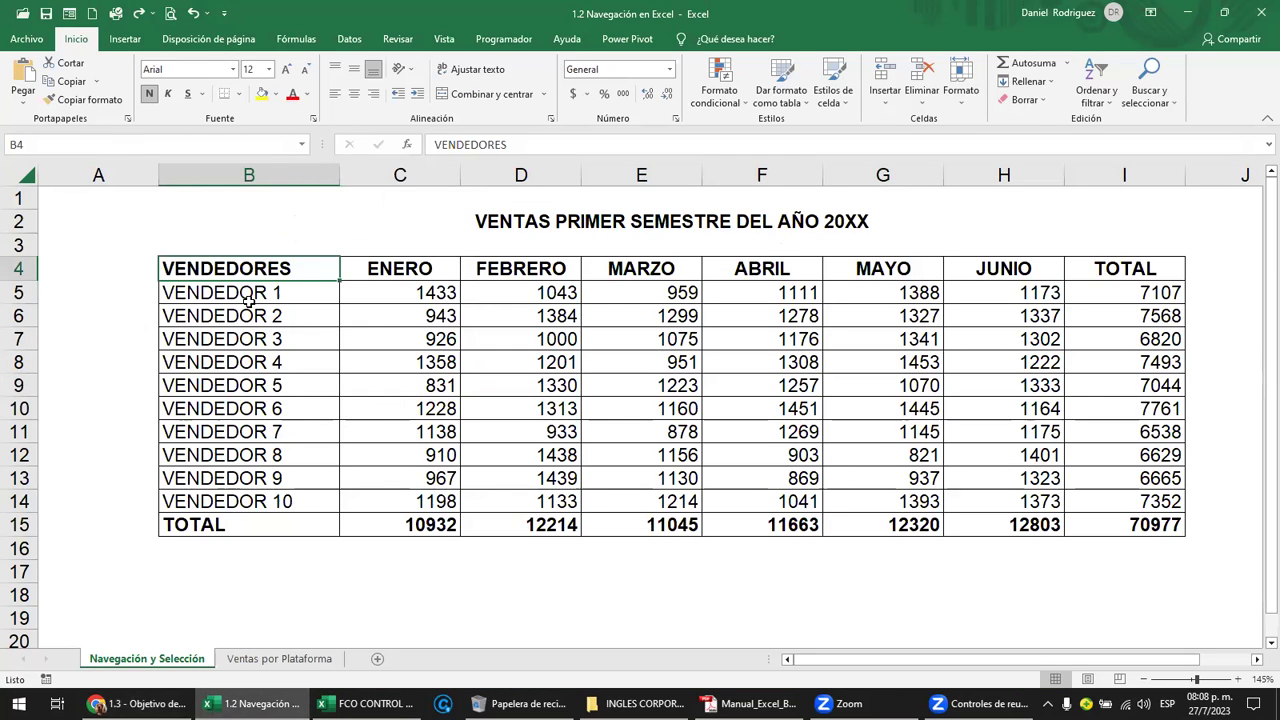
Move along the header row with arrow keys, from ENERO and A4 to JUNIO and back to MARZO.
key(Right)
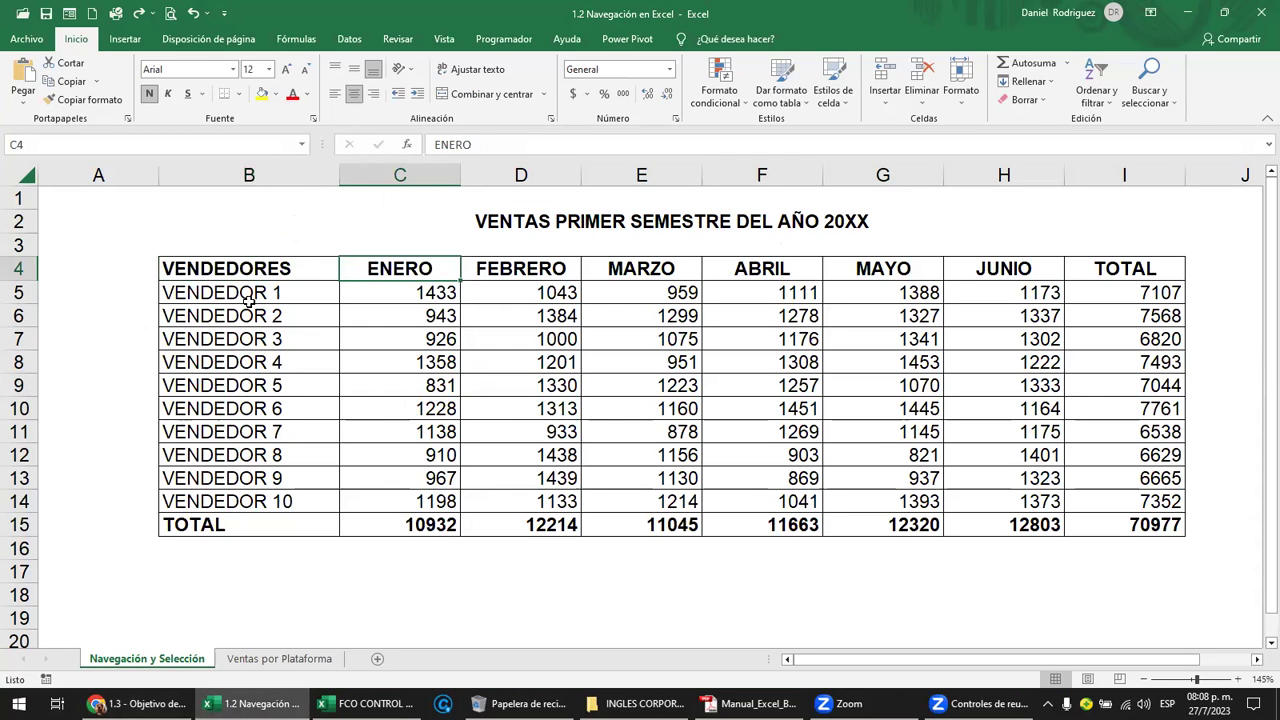
key(Right)
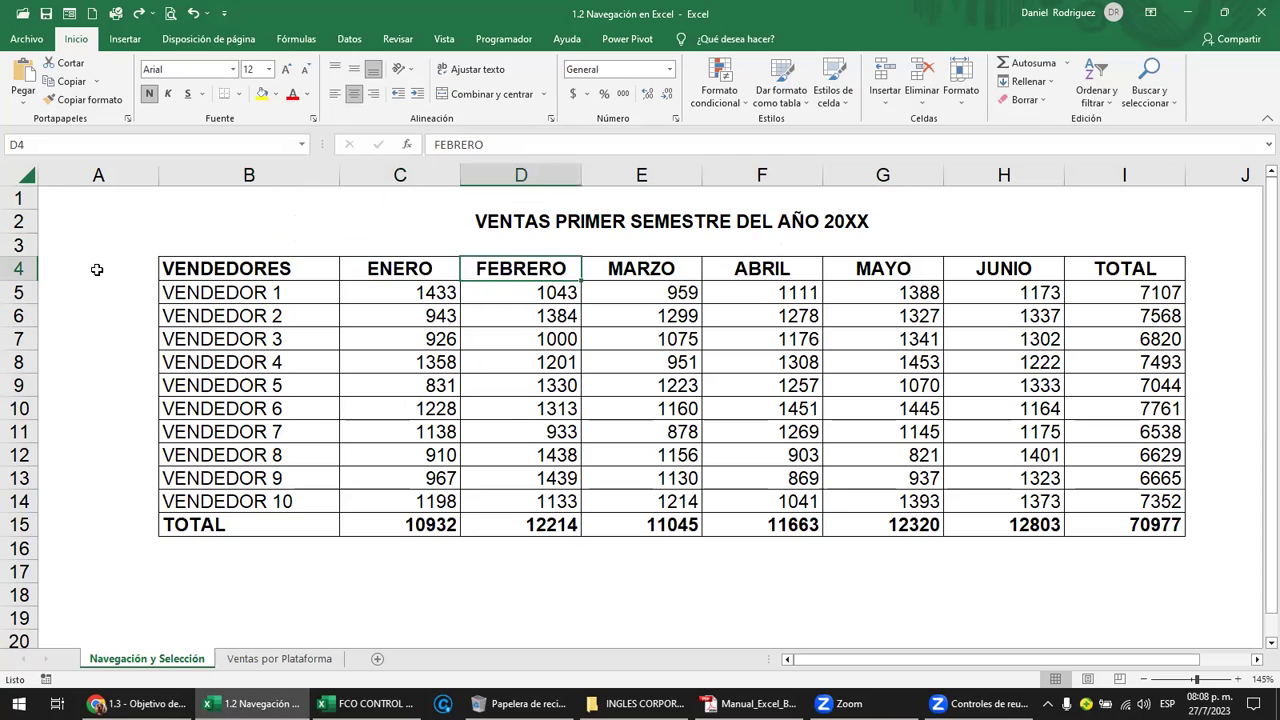
click(97, 271)
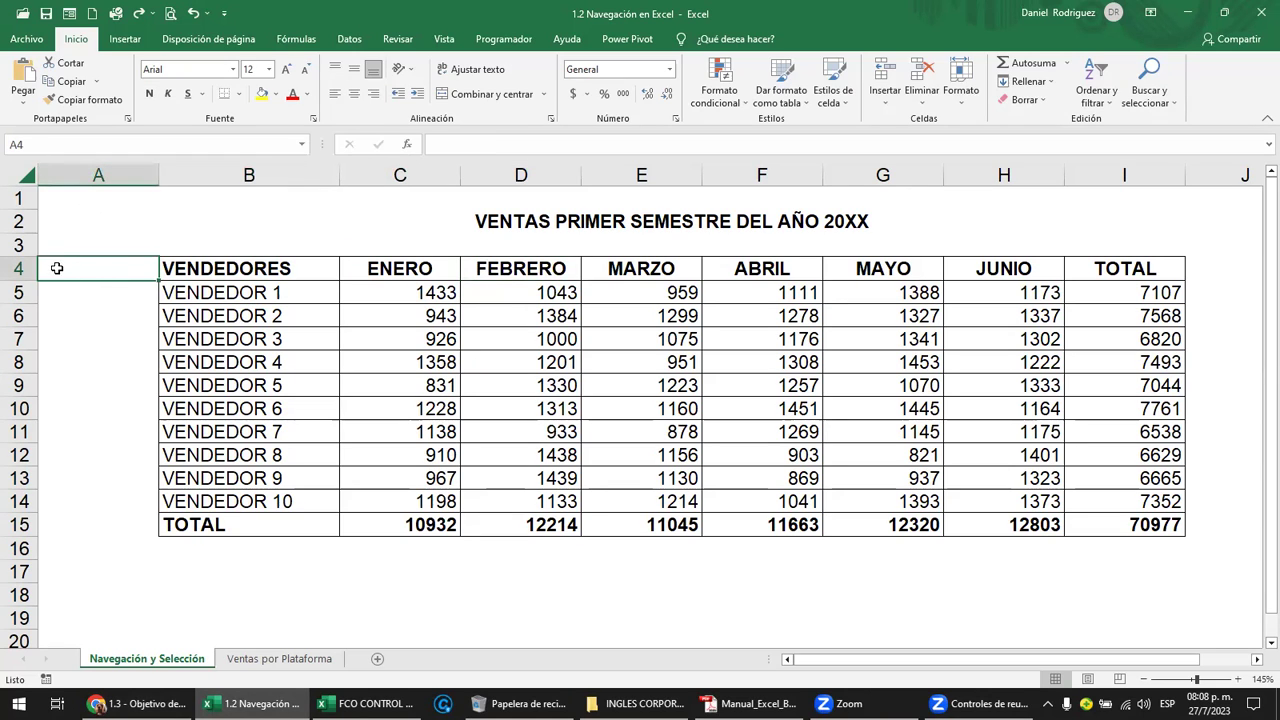
key(Right)
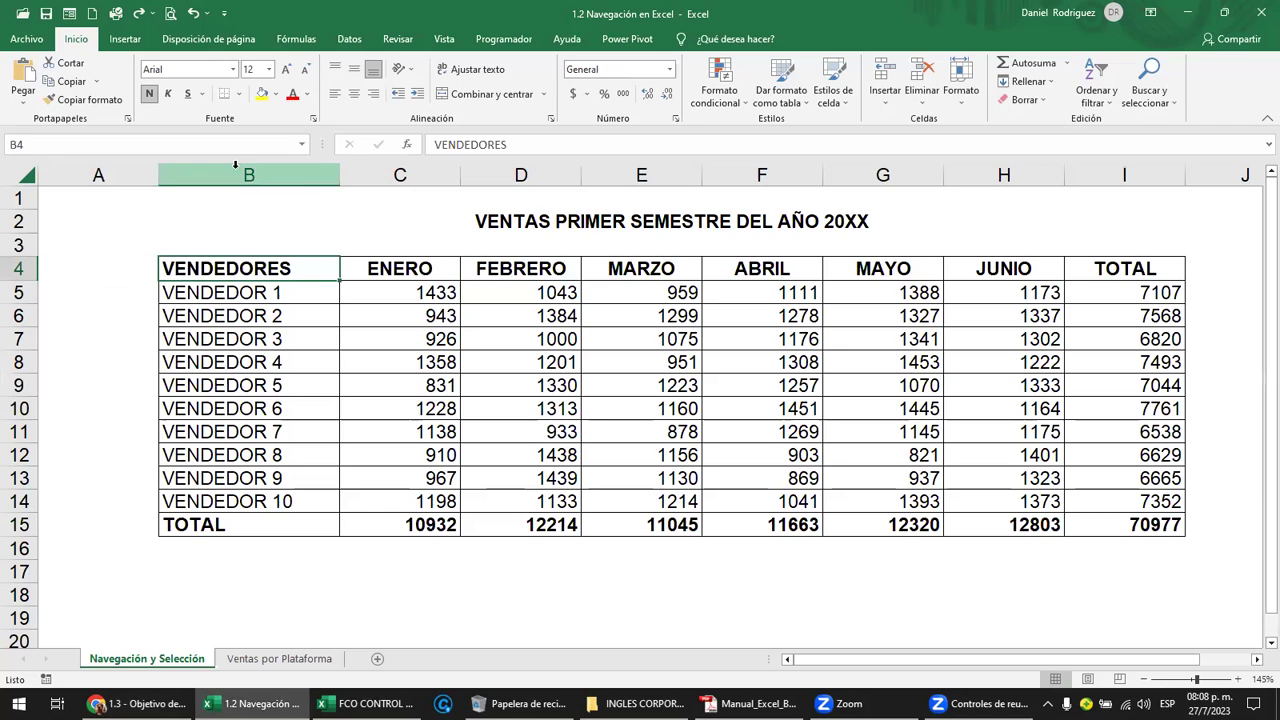
key(Right)
key(Right)
key(Right)
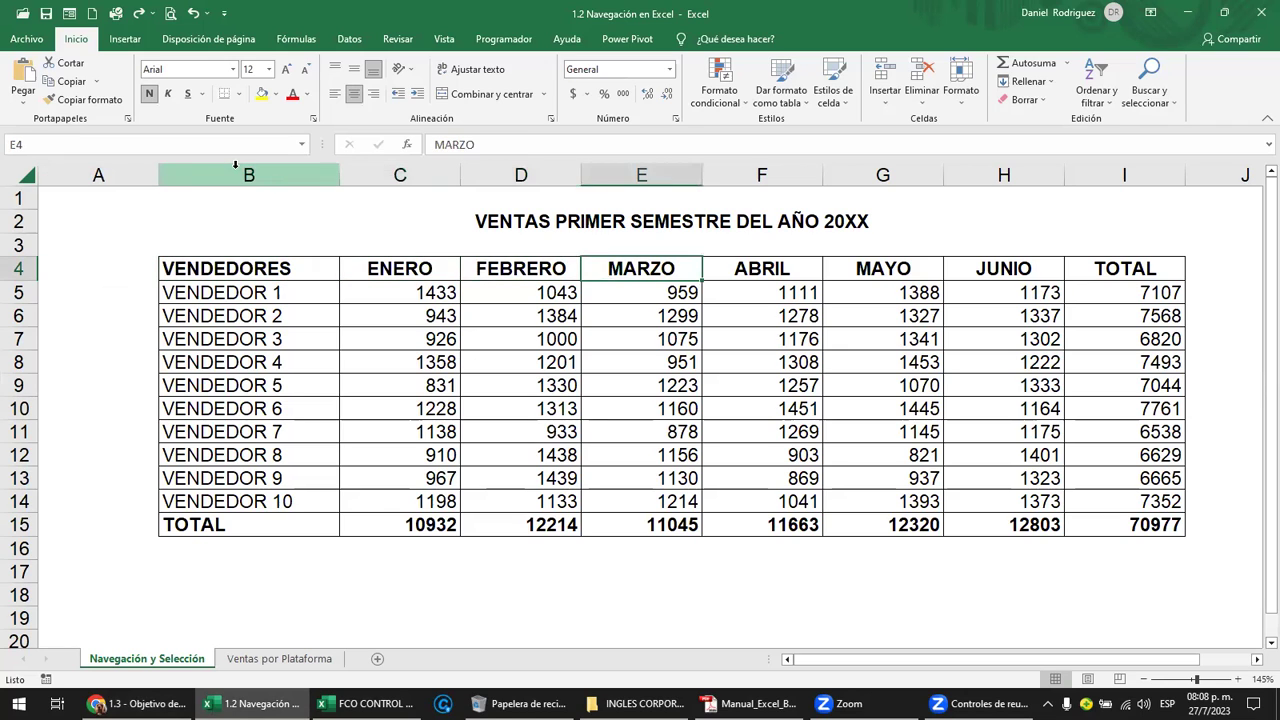
key(Right)
key(Right)
key(Right)
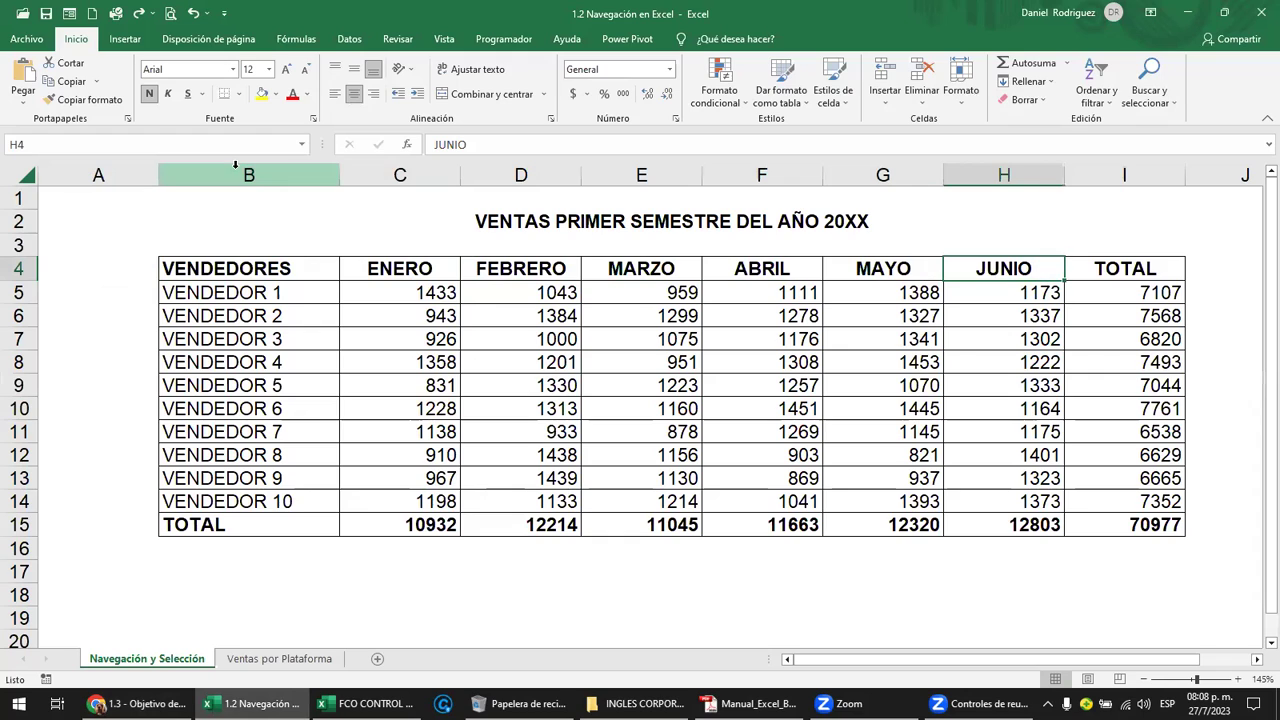
key(Right)
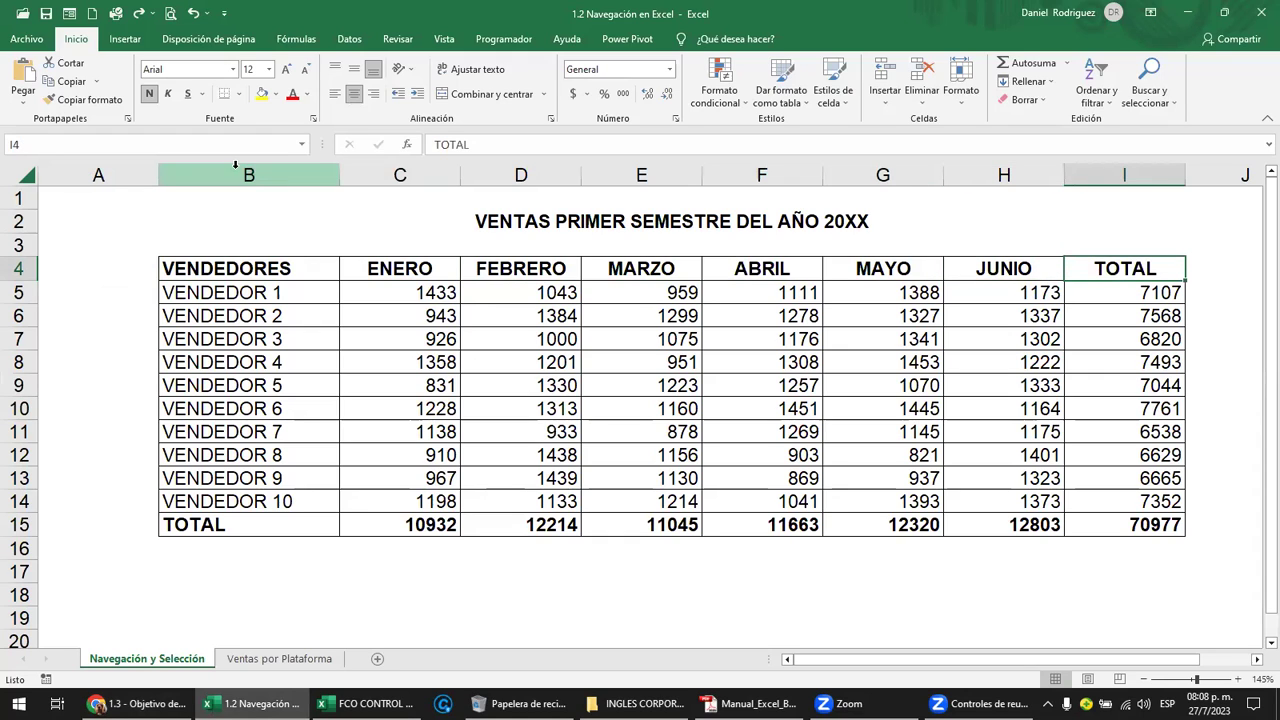
key(Left)
key(Left)
key(Left)
key(Left)
key(Left)
key(Left)
key(Left)
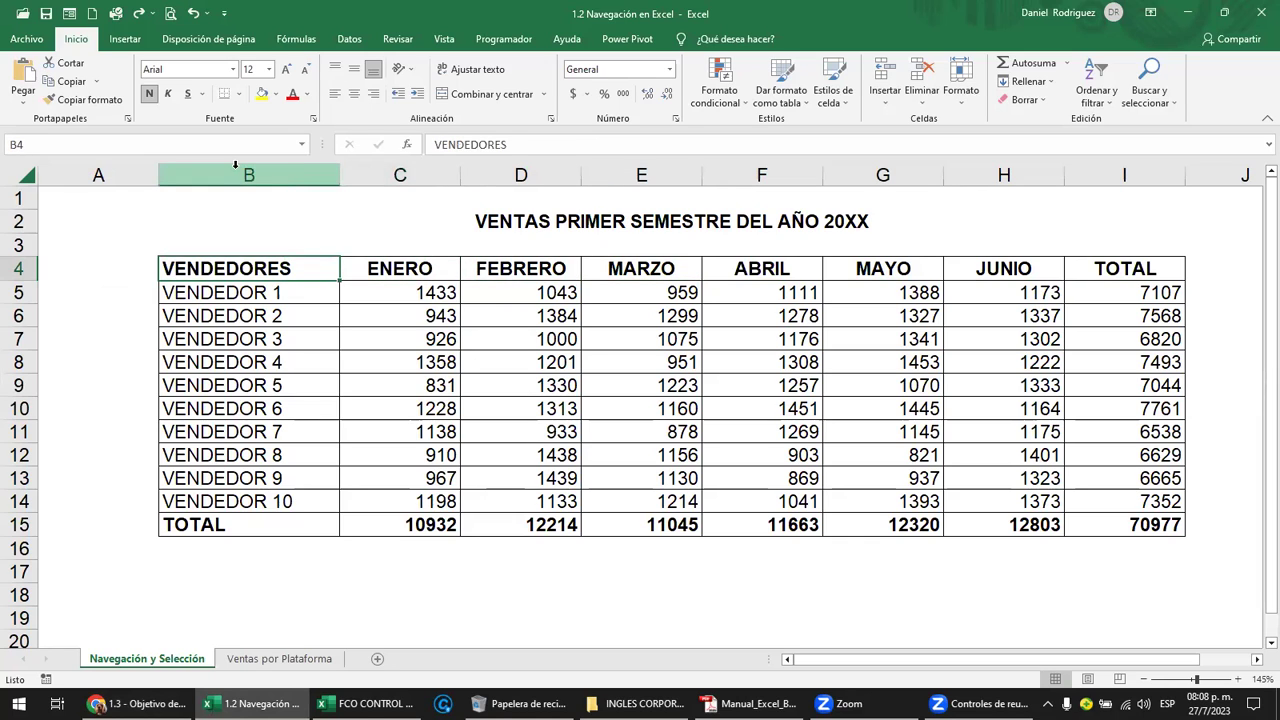
Move up and down column B and around the VENDEDORES header with the arrow keys.
key(Down)
key(Down)
key(Down)
key(Down)
key(Down)
key(Down)
key(Down)
key(Down)
key(Down)
key(Down)
key(Down)
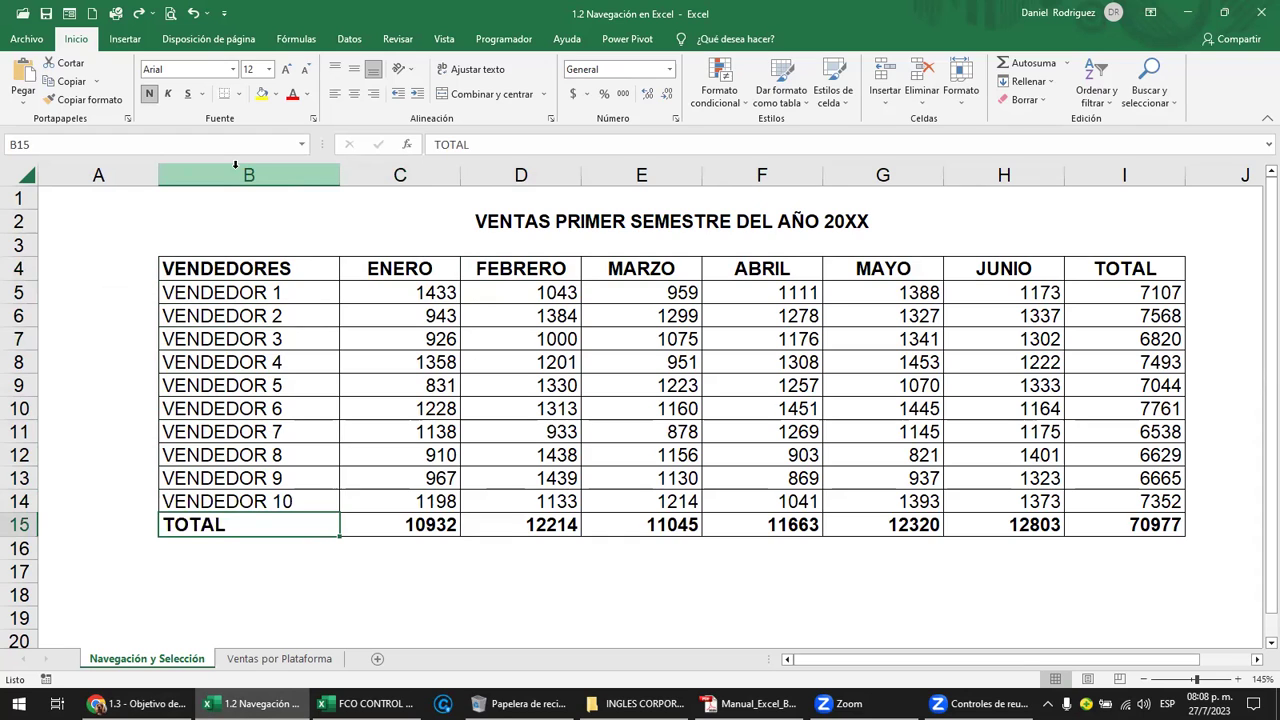
key(Up)
key(Up)
key(Up)
key(Up)
key(Up)
key(Up)
key(Up)
key(Up)
key(Up)
key(Up)
key(Up)
key(Right)
key(Right)
key(Right)
key(Left)
key(Down)
key(Down)
key(Left)
key(Up)
key(Left)
key(Up)
key(Left)
key(Right)
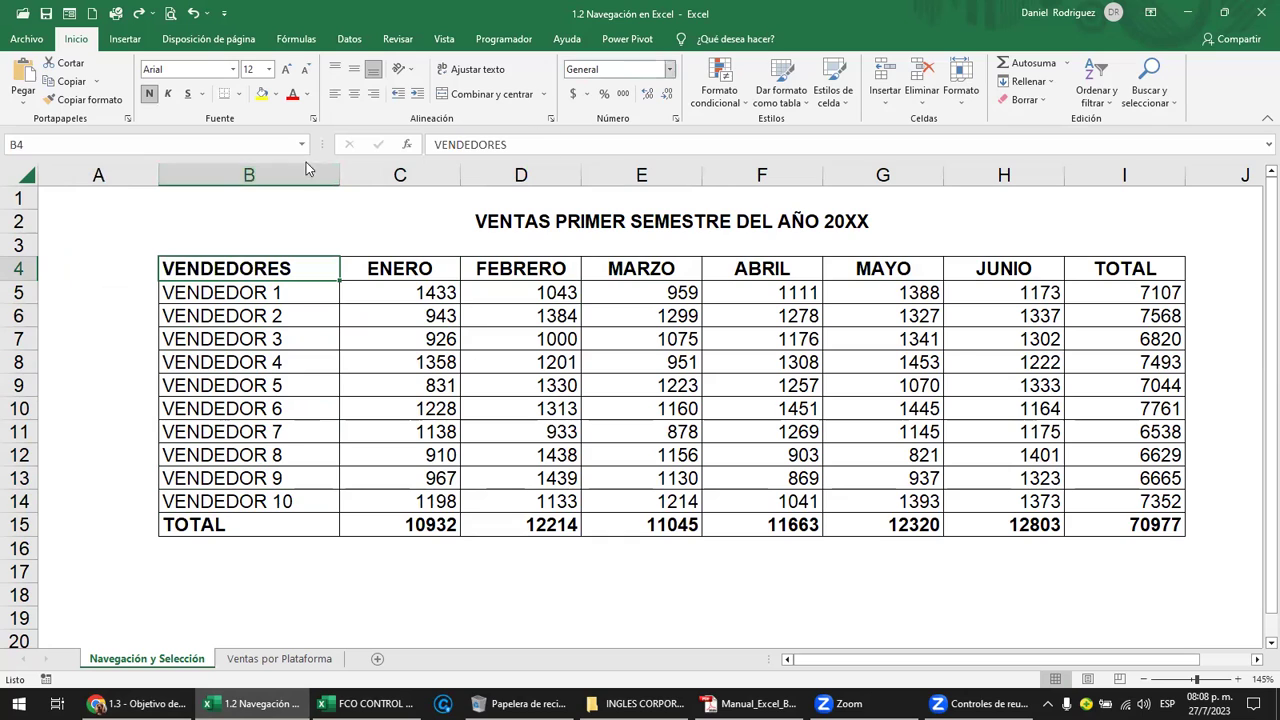
Click 1433, the I15 grand total and VENDEDORES, then bring the Chrome course page forward.
click(405, 293)
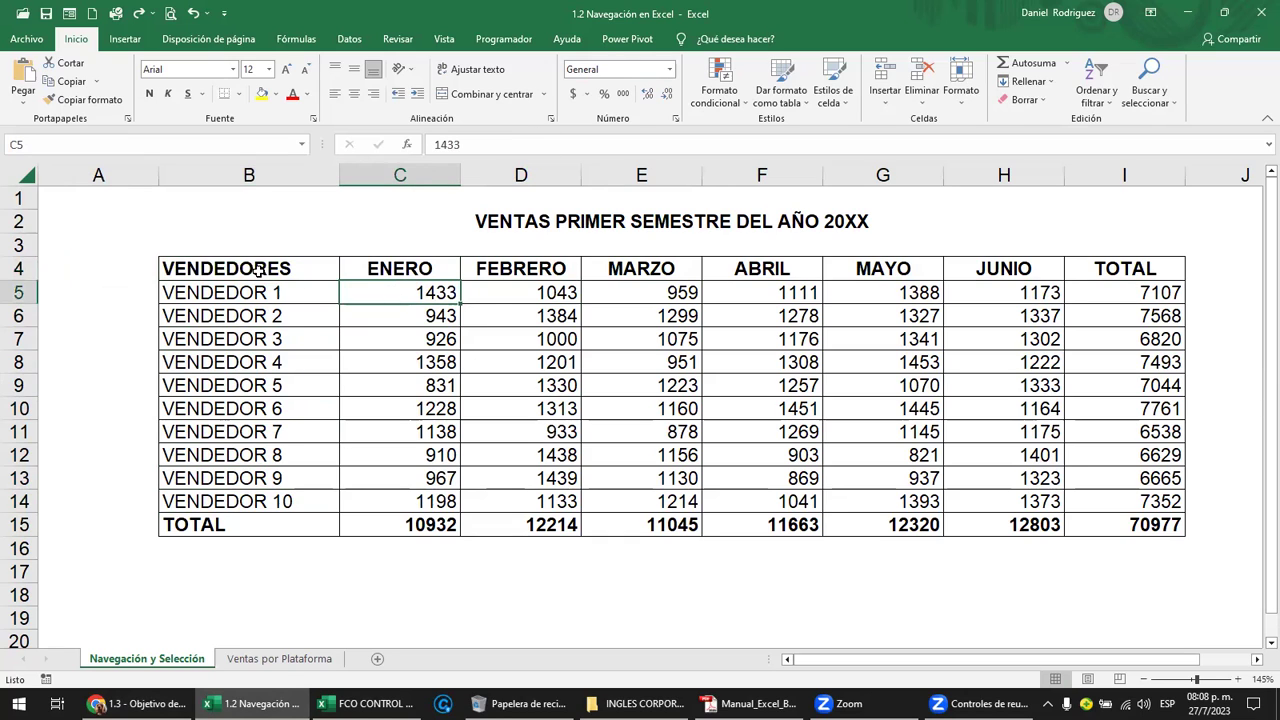
click(1160, 530)
click(263, 271)
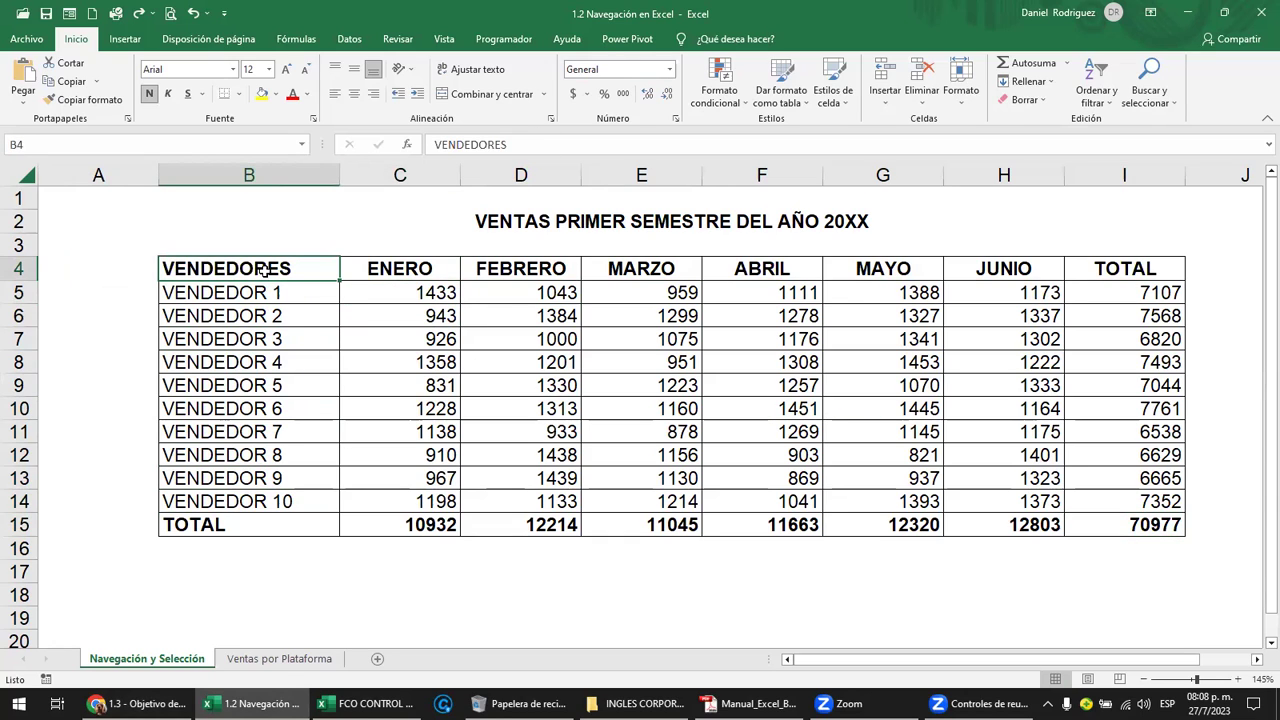
mouse_move(175, 692)
click(136, 635)
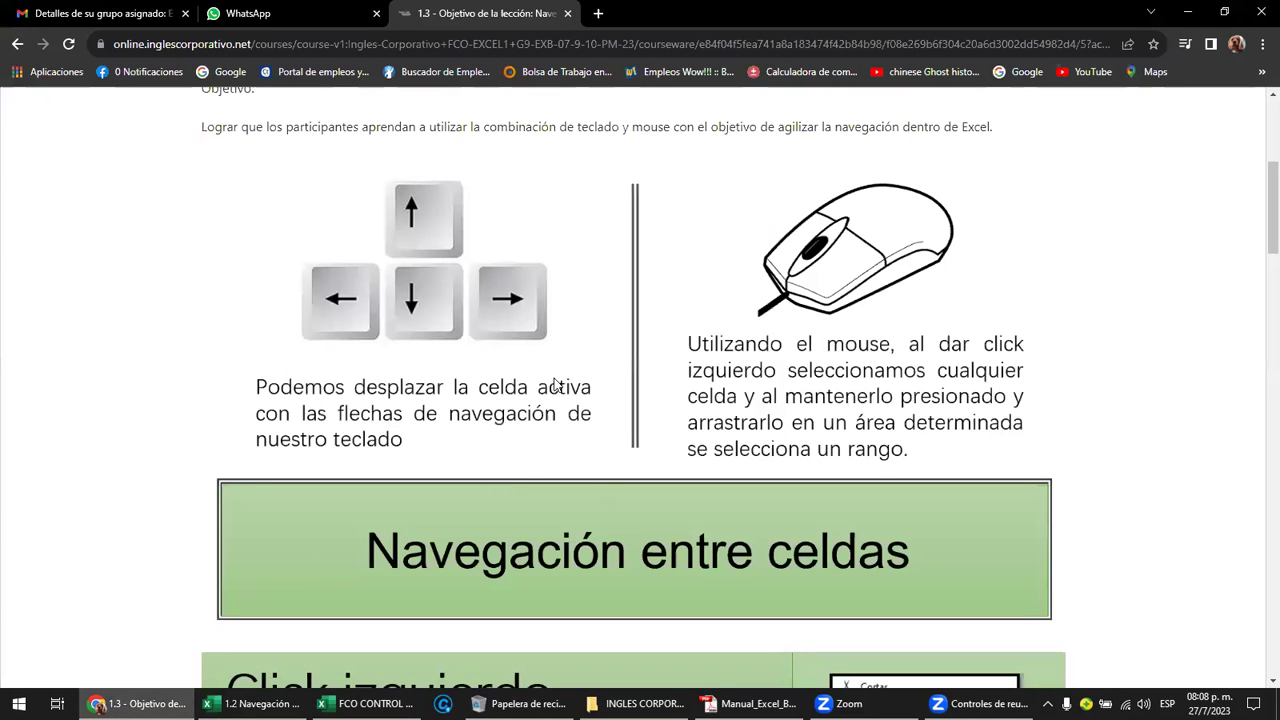
Scroll the lesson page down to the Click izquierdo section, then return to the 1.2 Navegación en Excel workbook.
scroll(555, 384, down, 3)
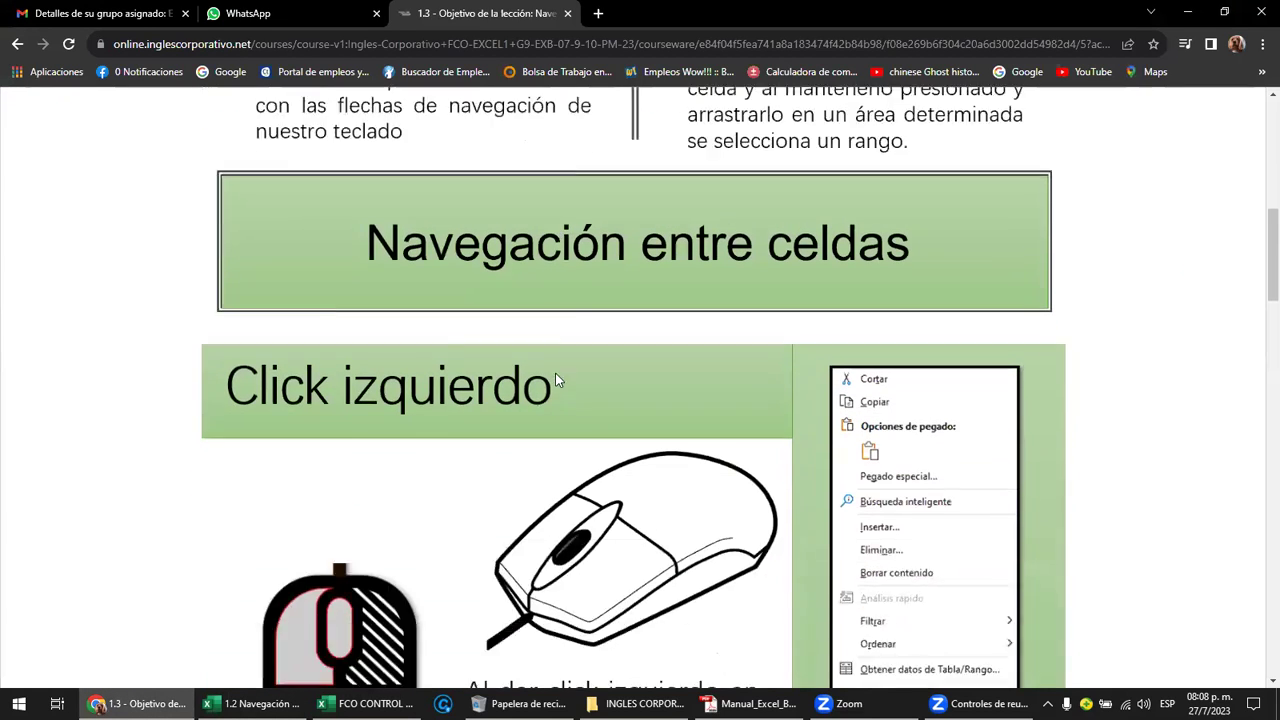
scroll(557, 373, down, 1)
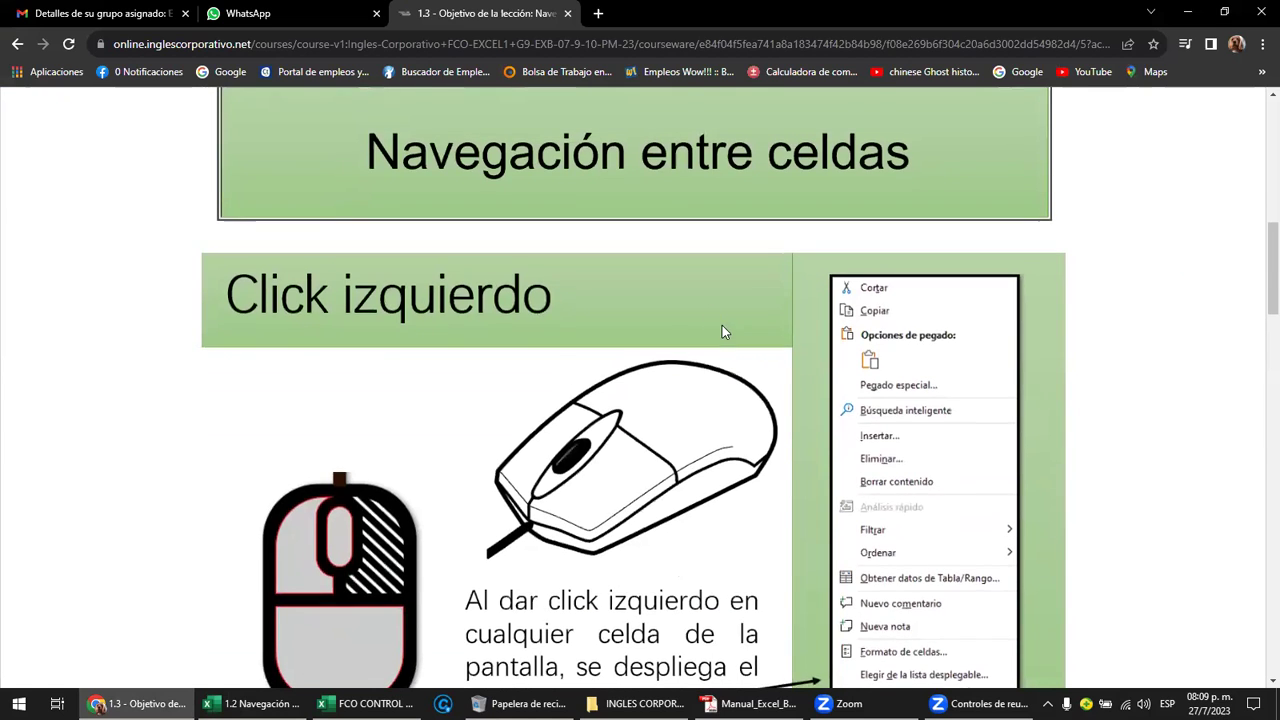
scroll(728, 300, up, 2)
scroll(722, 268, up, 2)
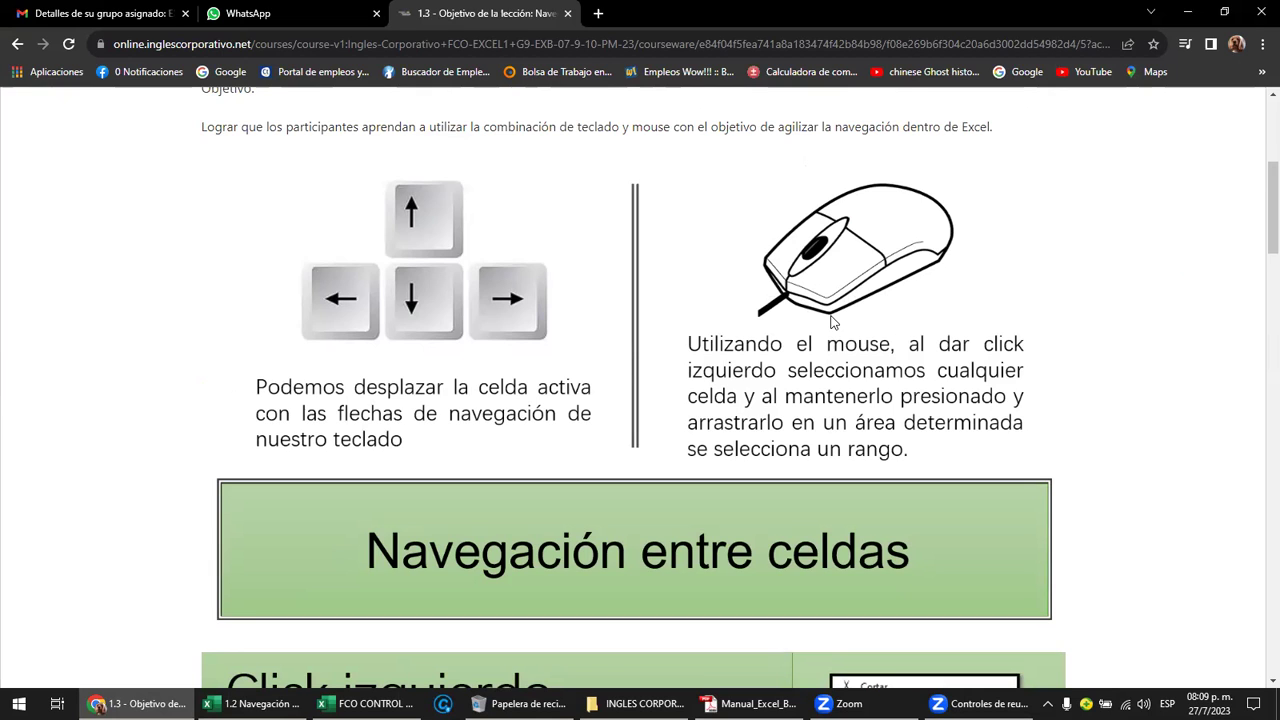
scroll(830, 322, down, 1)
scroll(770, 380, down, 3)
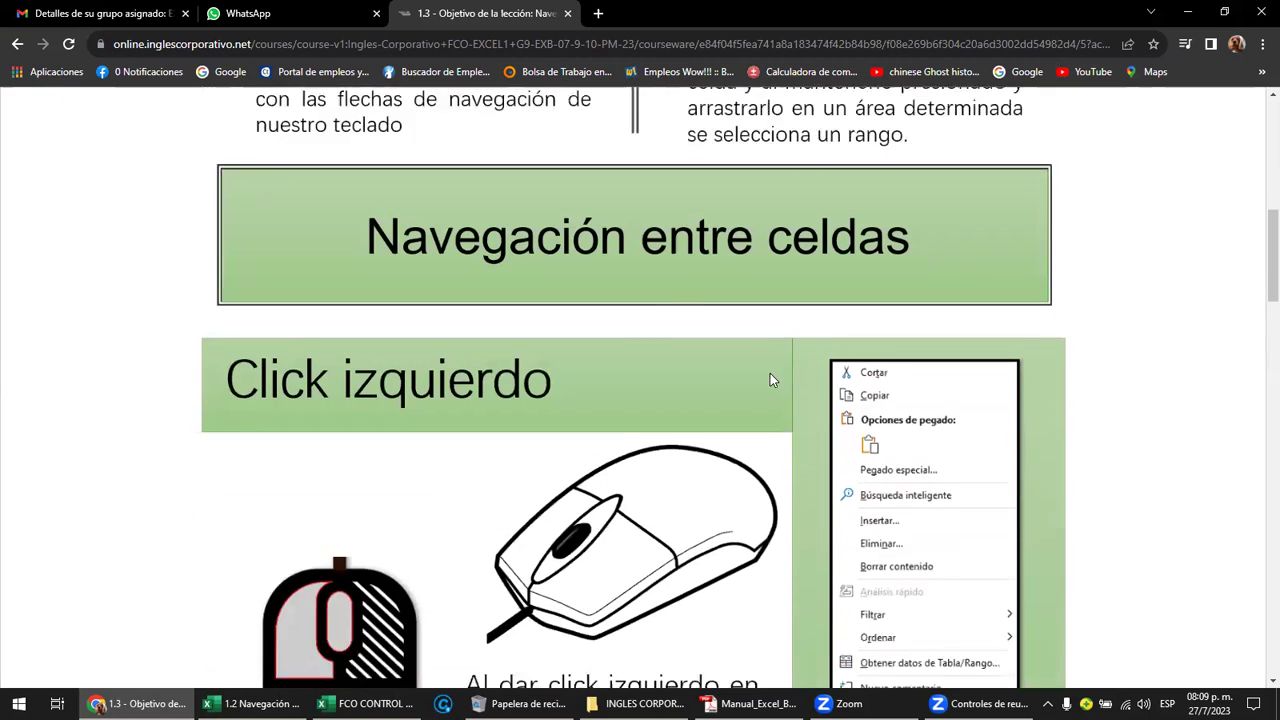
scroll(770, 375, down, 2)
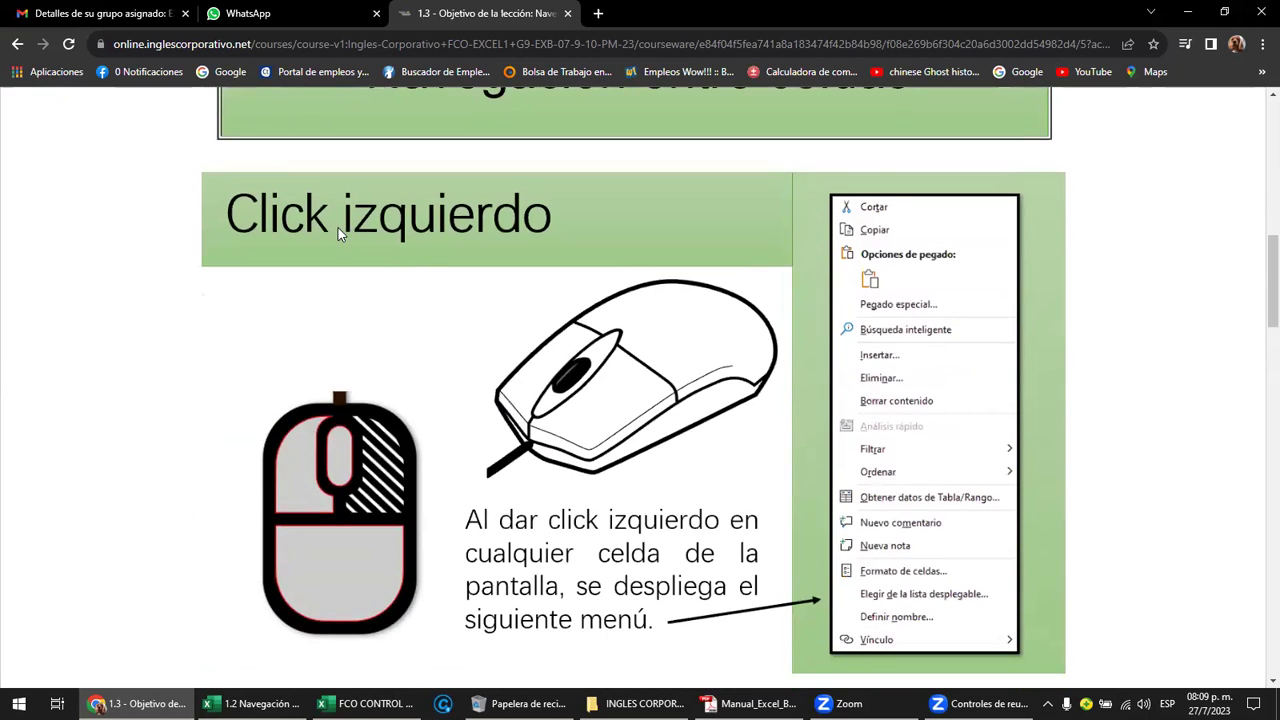
scroll(371, 485, down, 2)
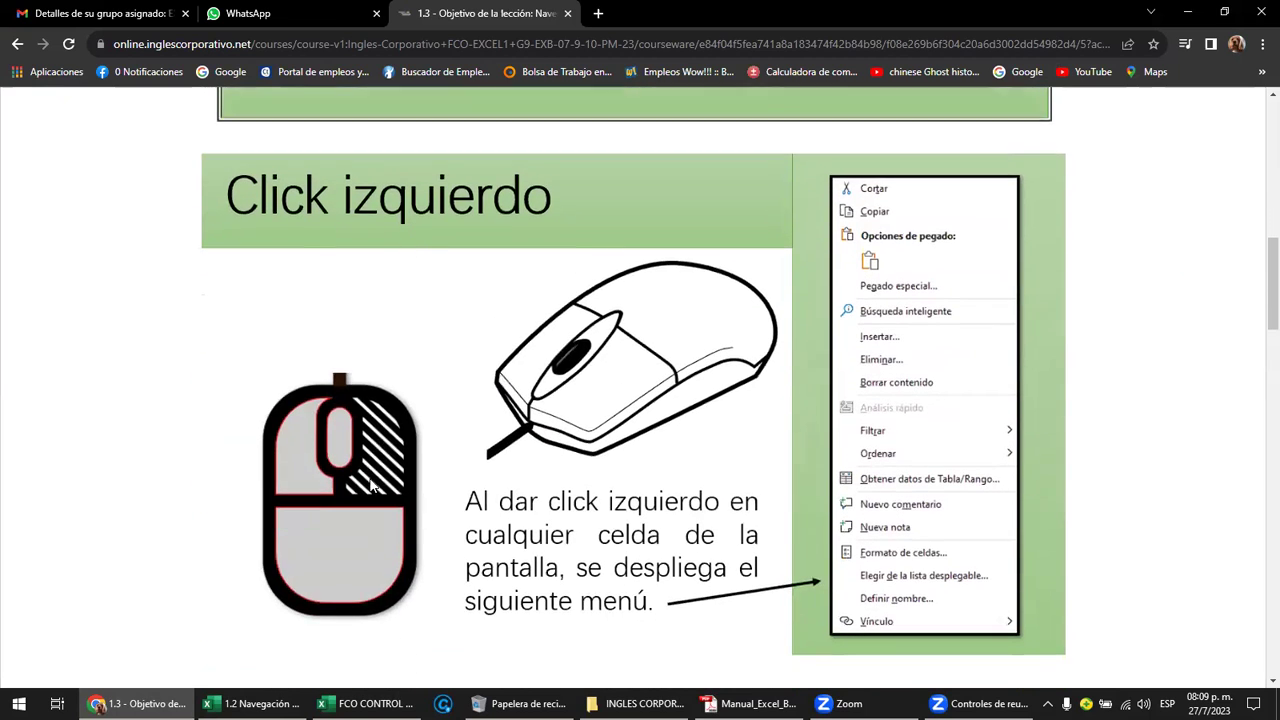
click(255, 703)
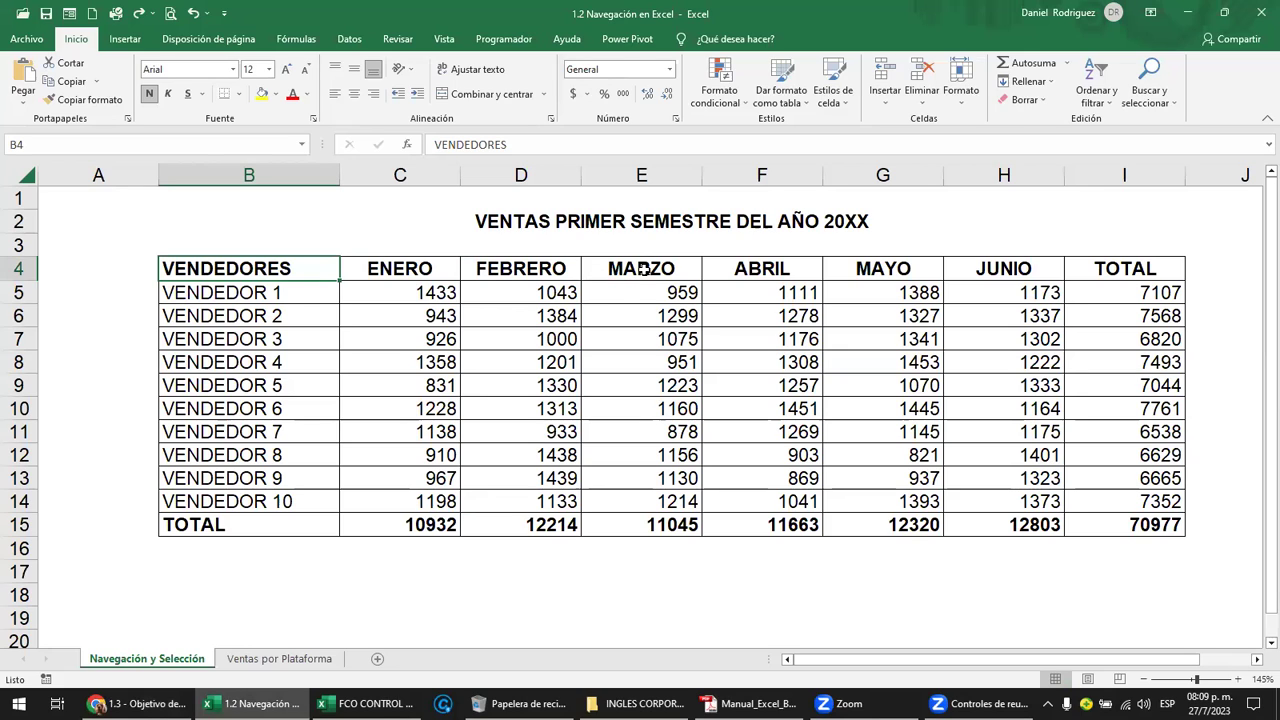
Fill the MARZO header cell E4 yellow using the right-click mini toolbar.
right_click(647, 274)
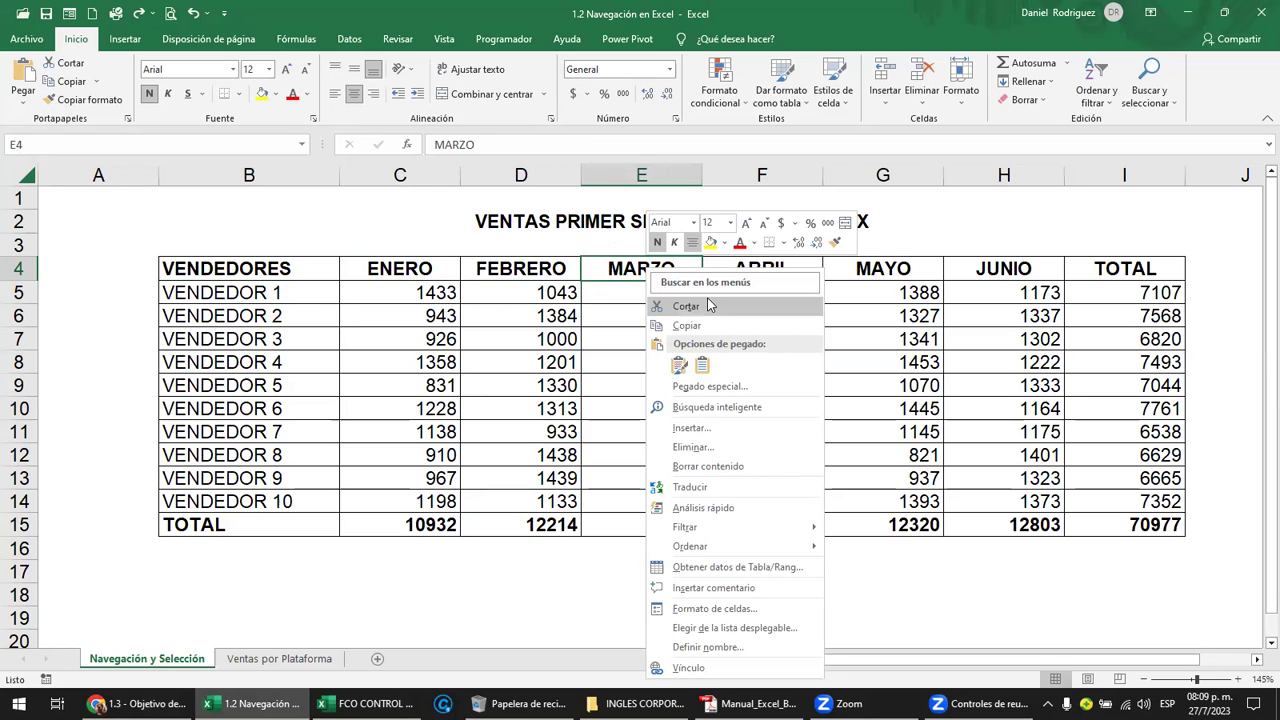
mouse_move(690, 535)
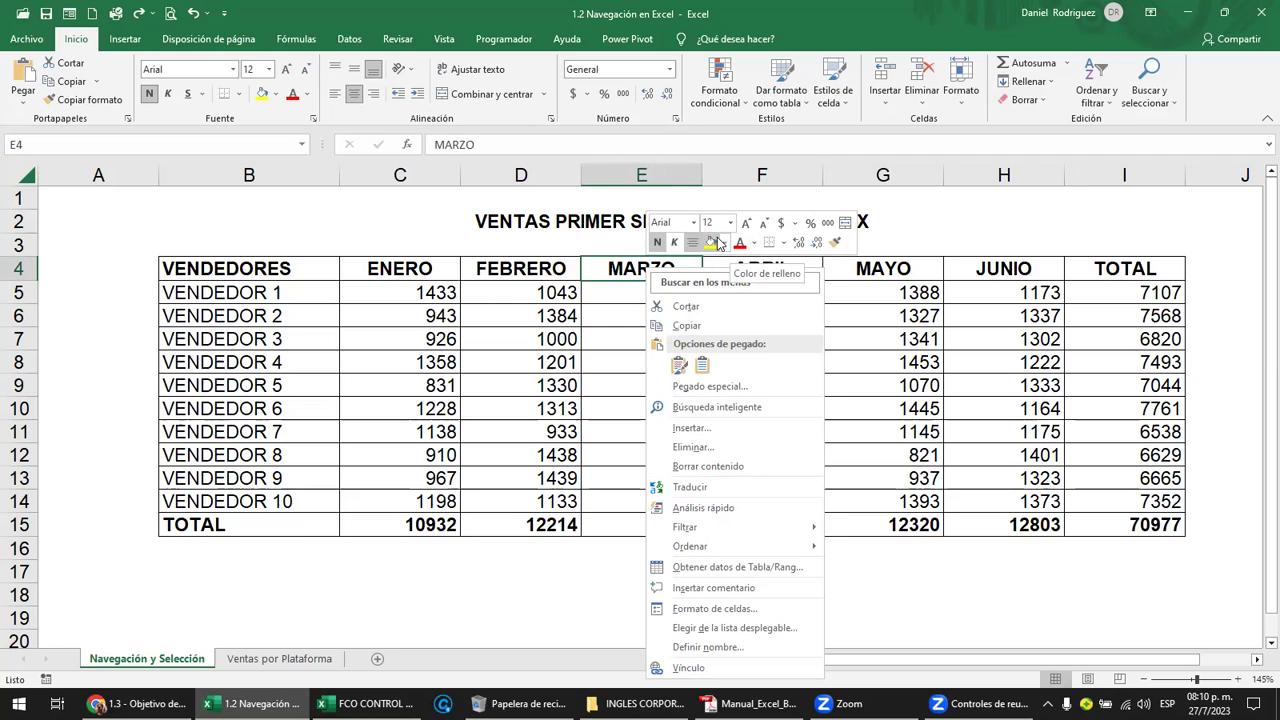
click(713, 249)
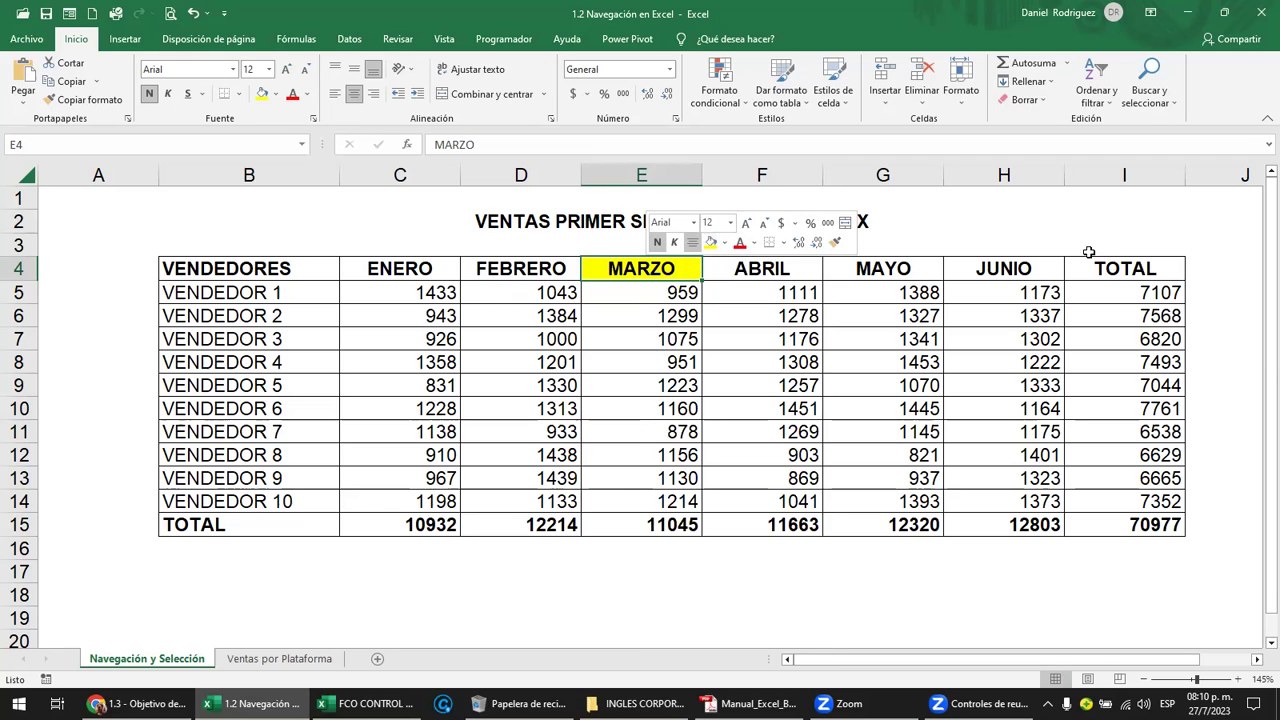
Fill the 70977 total in I15 yellow, then set B4:I15 to Sin relleno and select F18.
right_click(1149, 529)
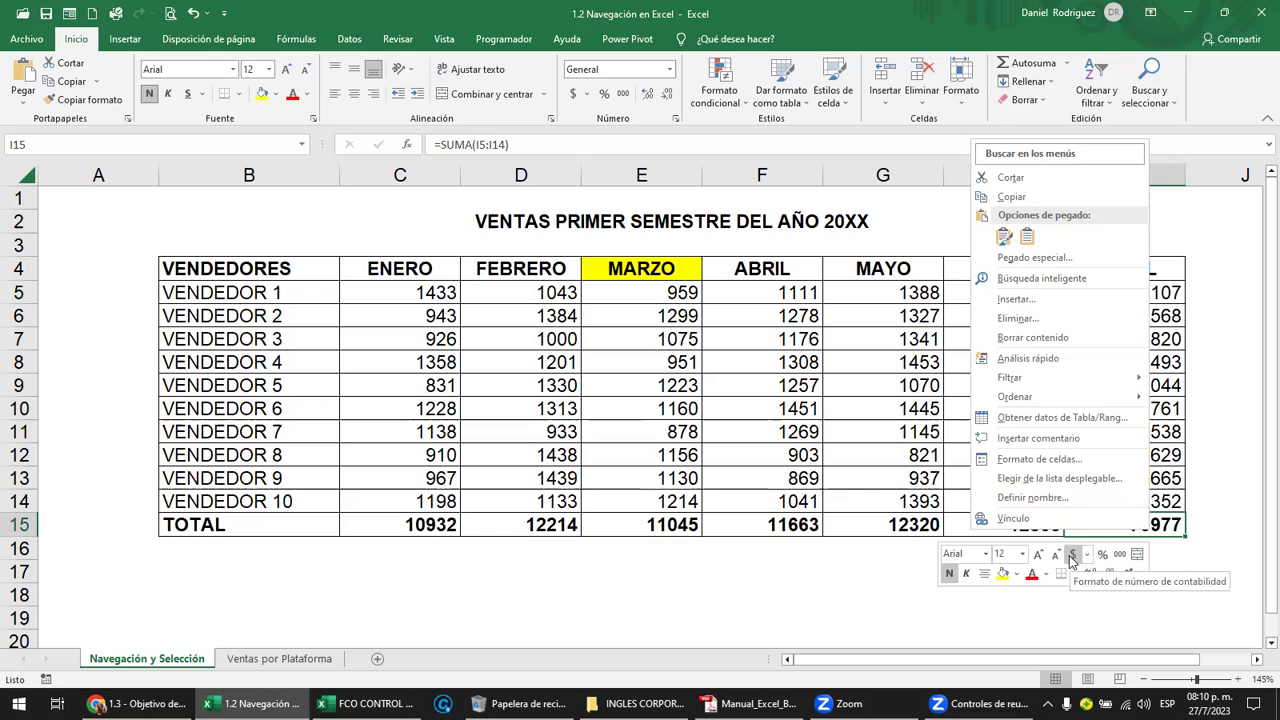
click(1003, 574)
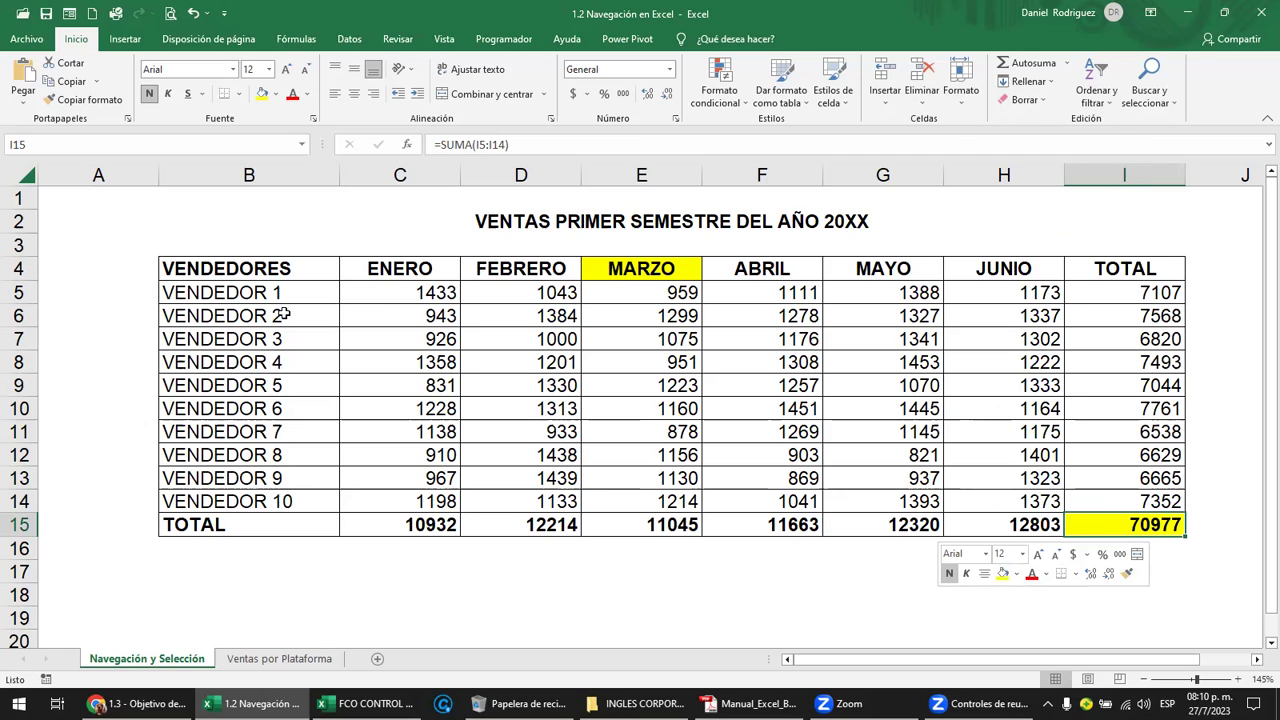
click(209, 266)
drag(209, 266, 1124, 527)
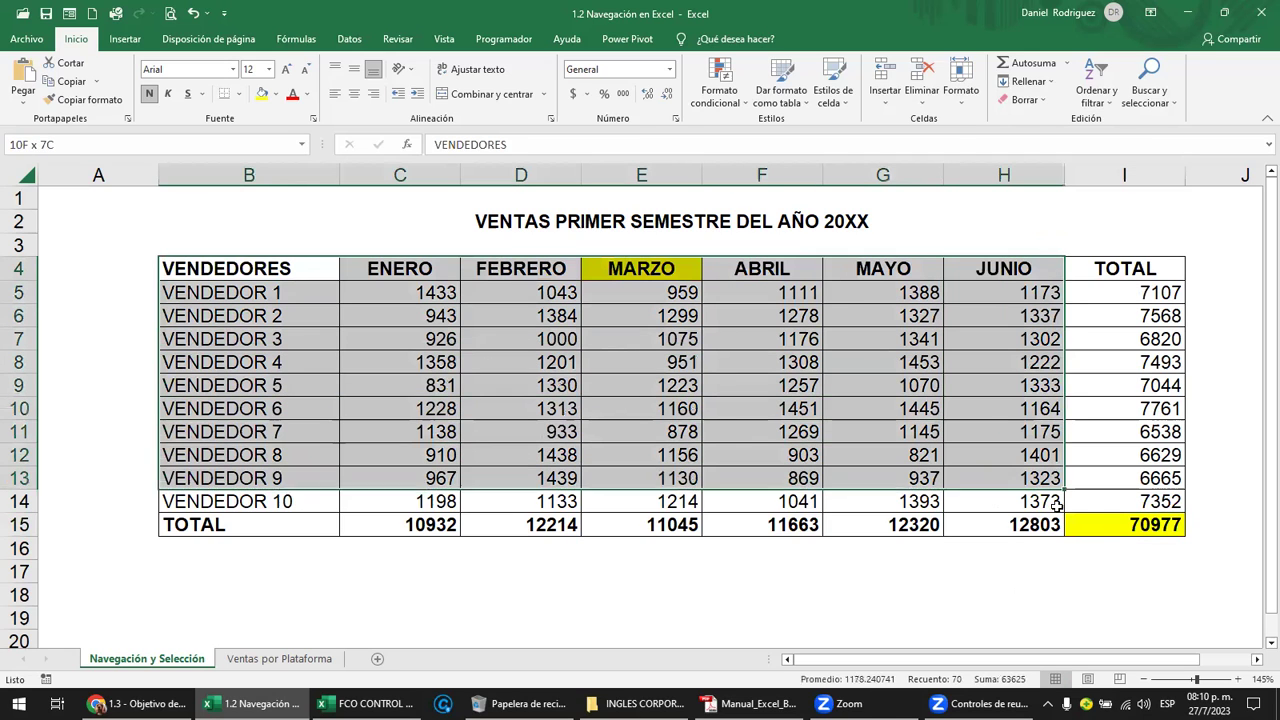
right_click(1124, 527)
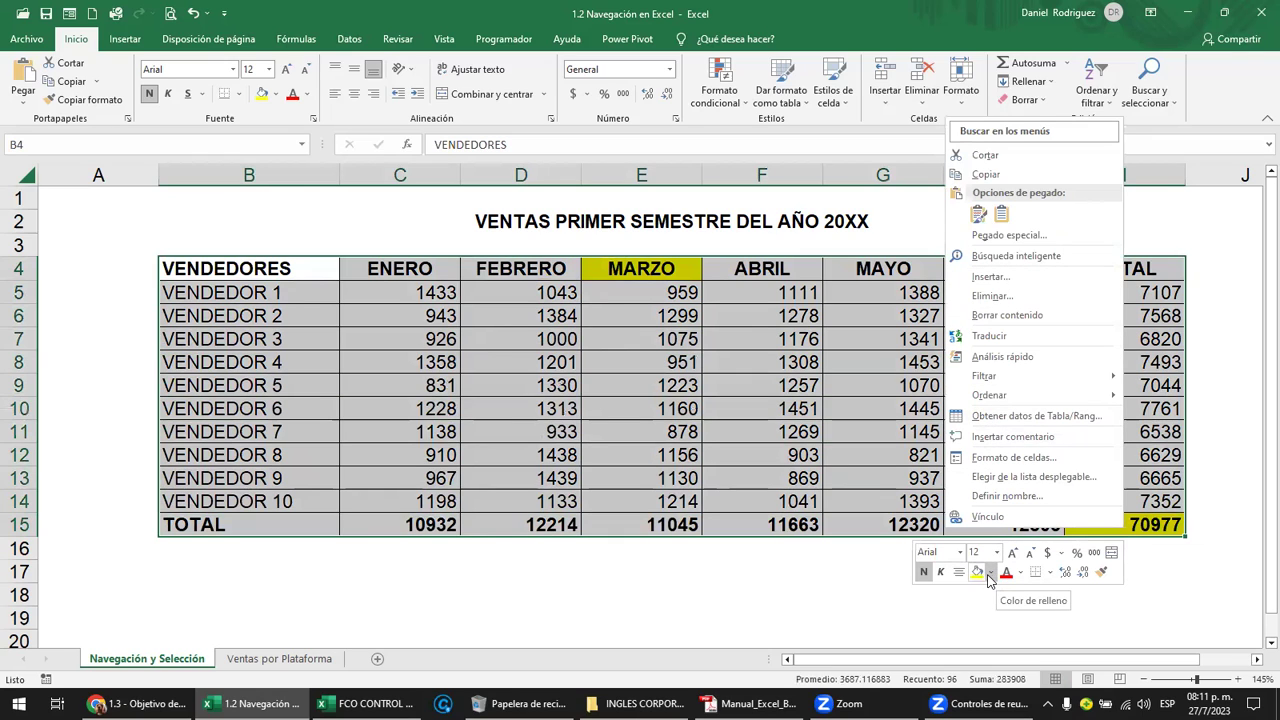
click(989, 578)
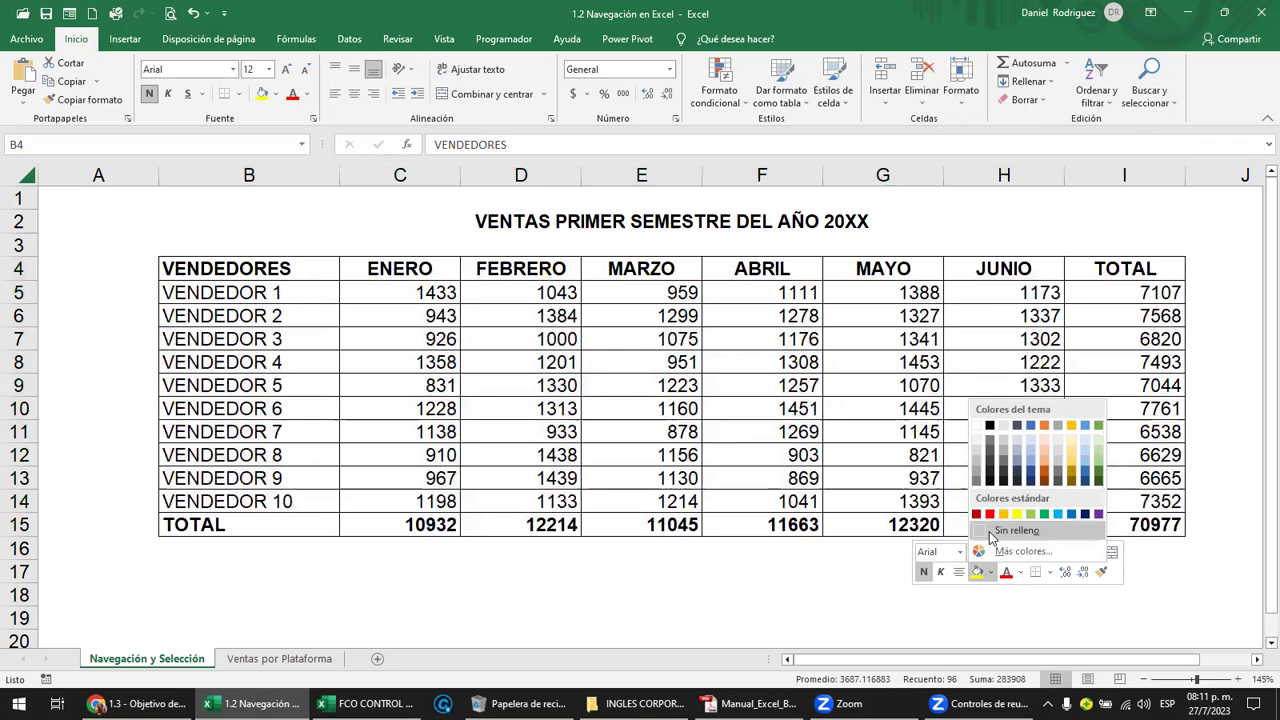
click(990, 531)
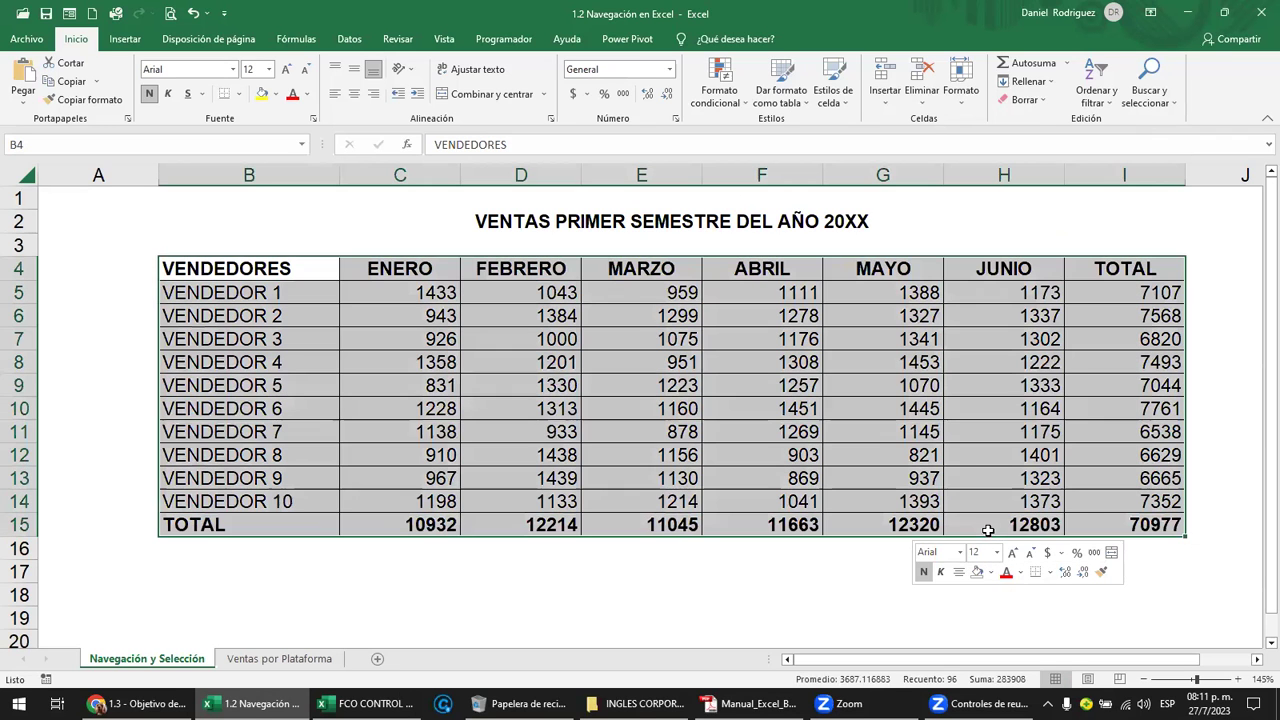
click(763, 598)
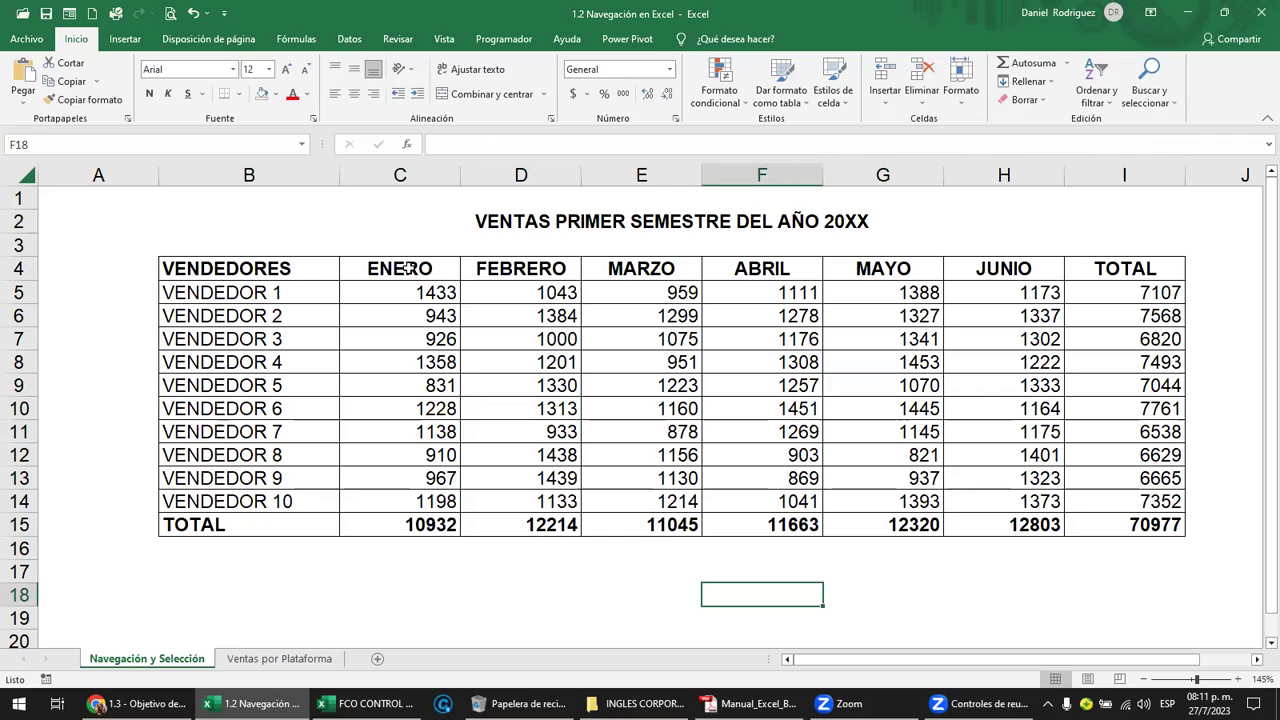
Show and dismiss the shortcut menu on ENERO, ABRIL and C5, then return to the Chrome lesson.
right_click(408, 268)
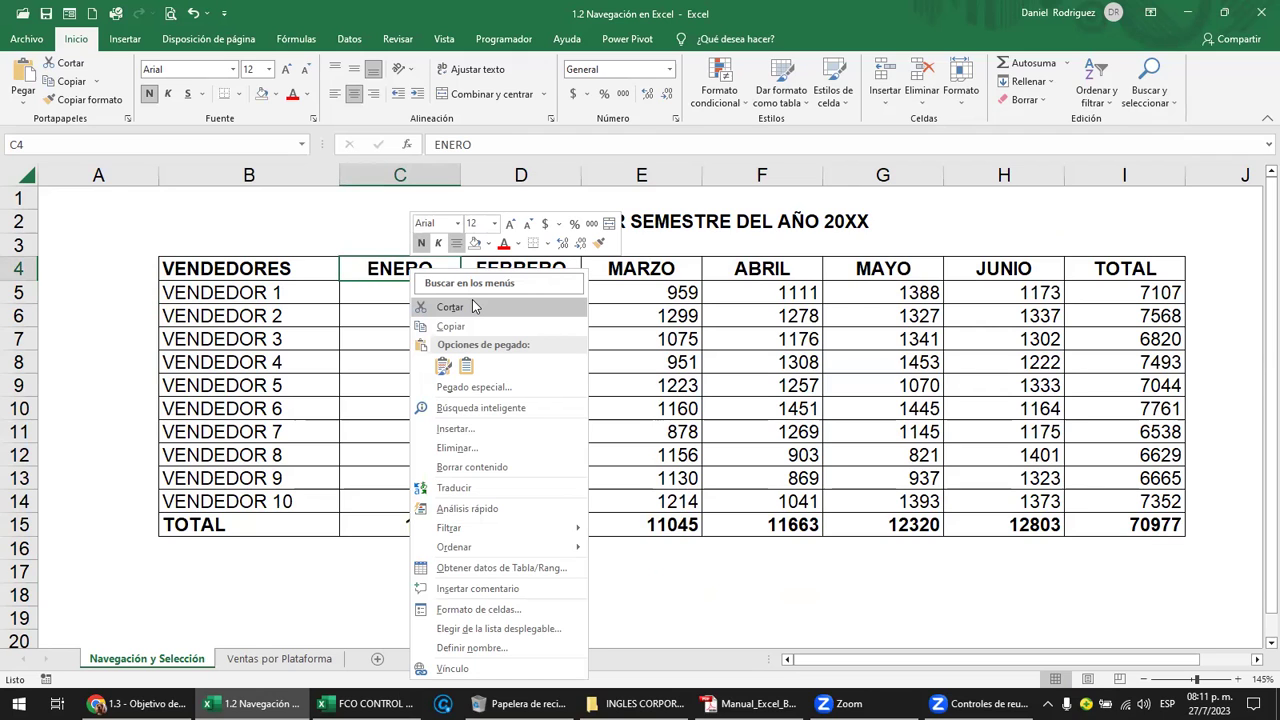
right_click(773, 270)
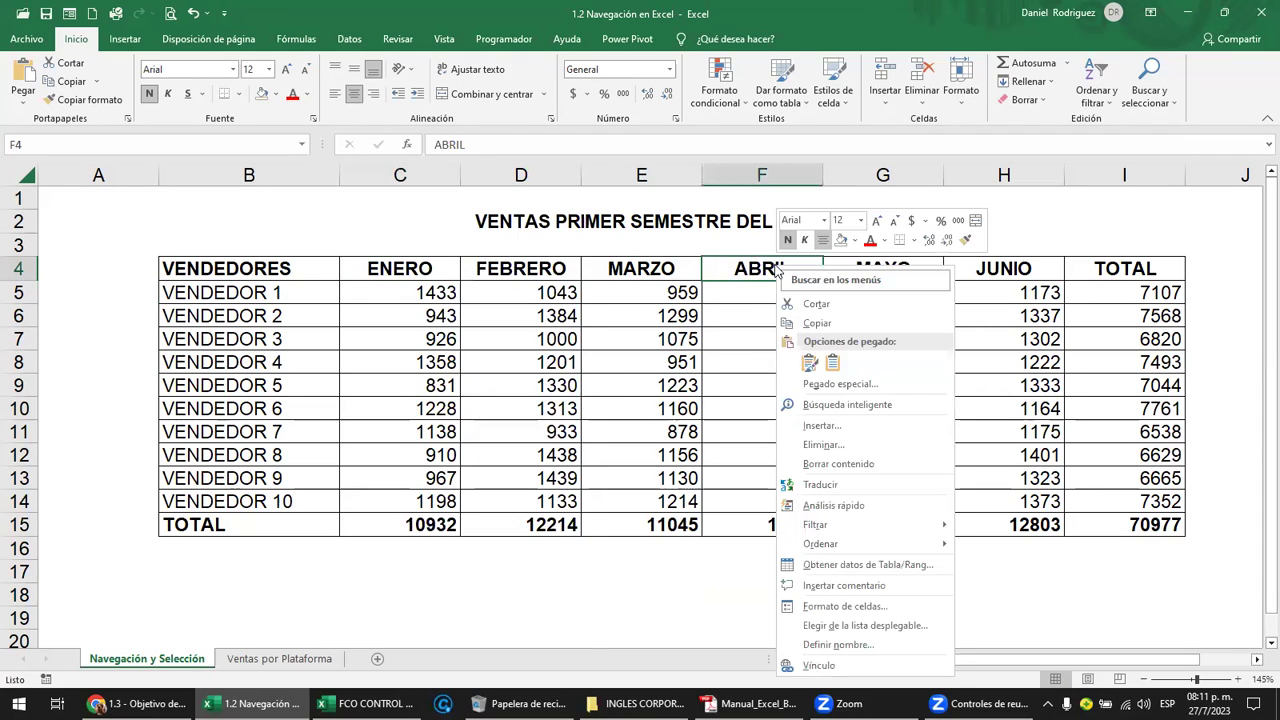
click(440, 278)
click(414, 274)
click(370, 292)
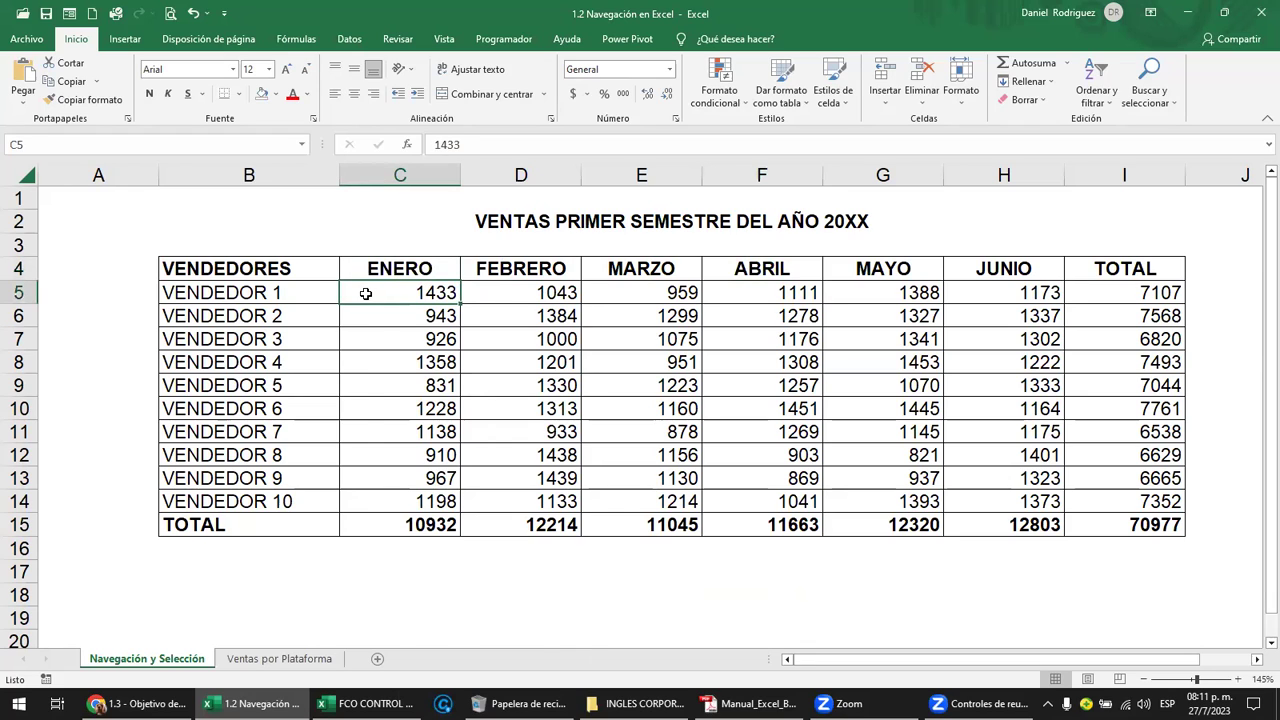
right_click(367, 296)
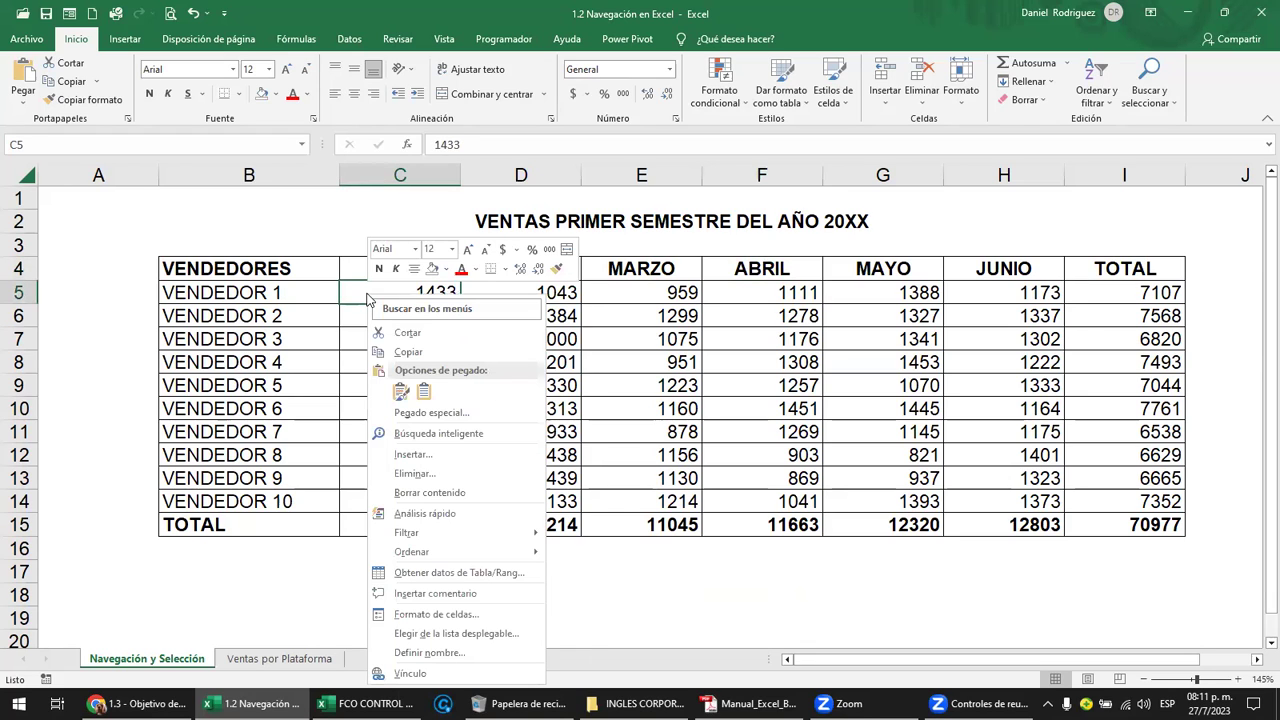
click(658, 330)
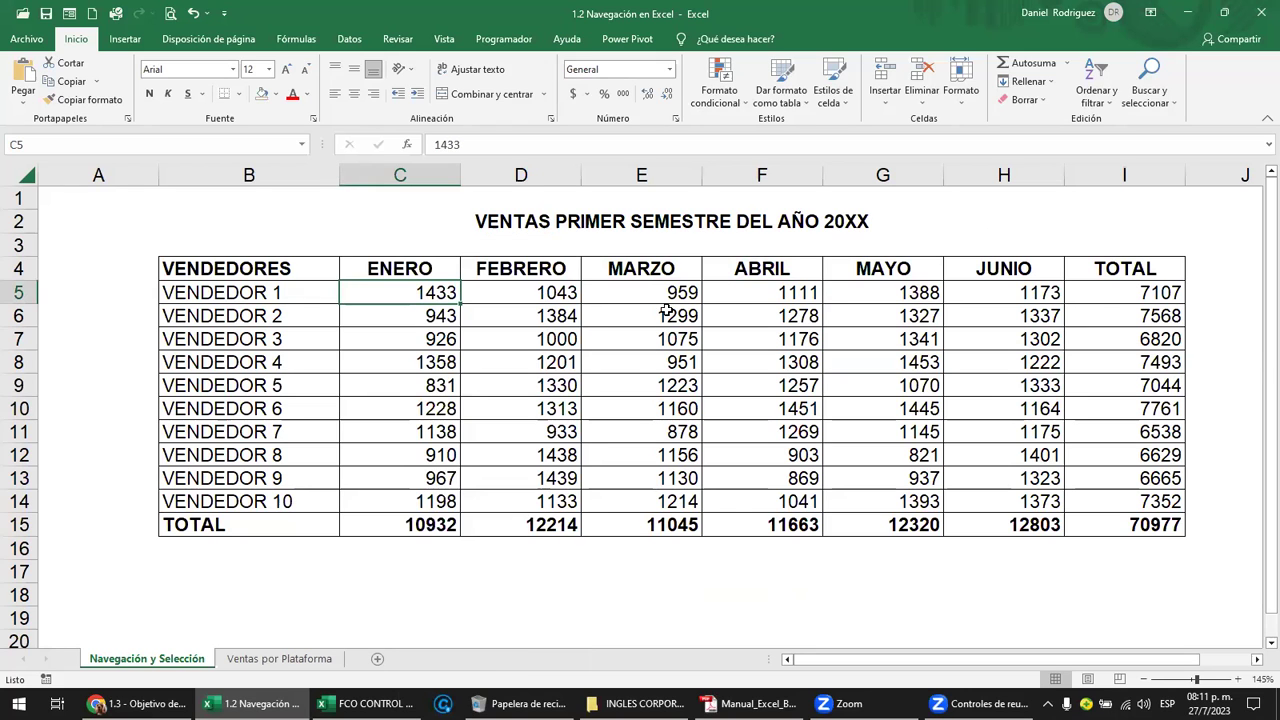
click(137, 703)
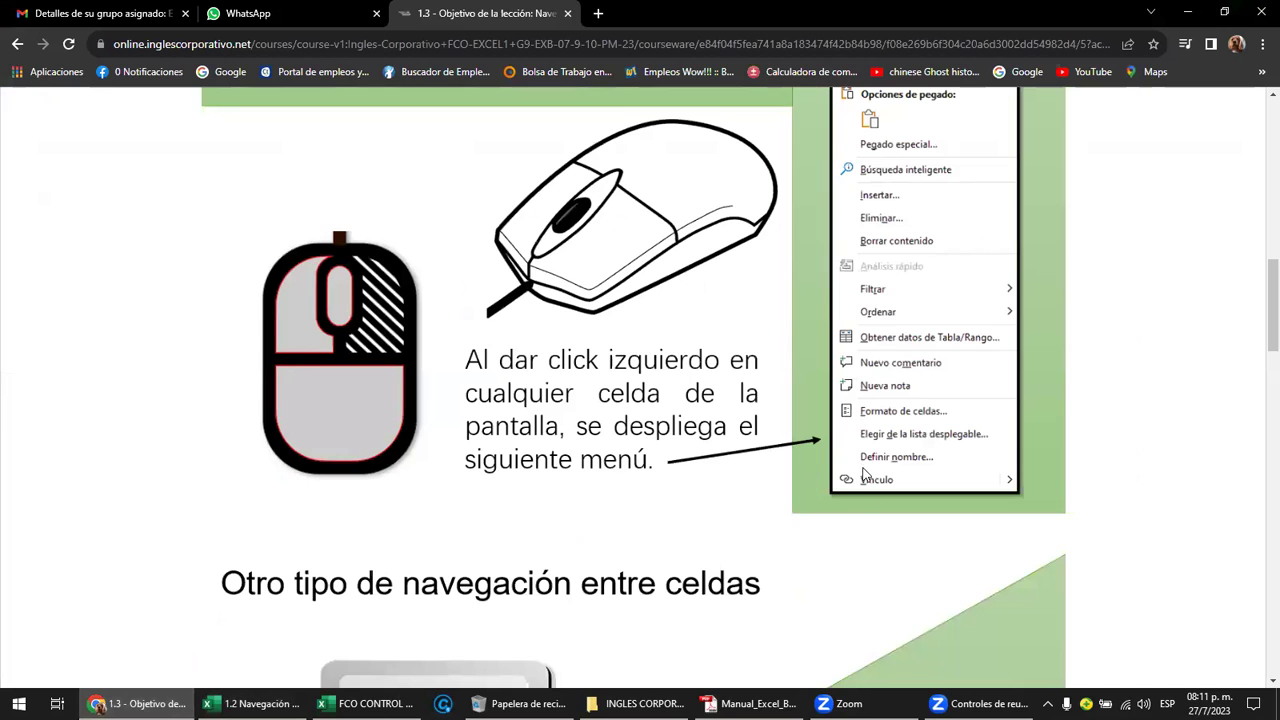
Scroll through the Click izquierdo and Otro tipo de navegación entre celdas sections, then return to Excel.
scroll(620, 530, down, 1)
scroll(620, 530, down, 2)
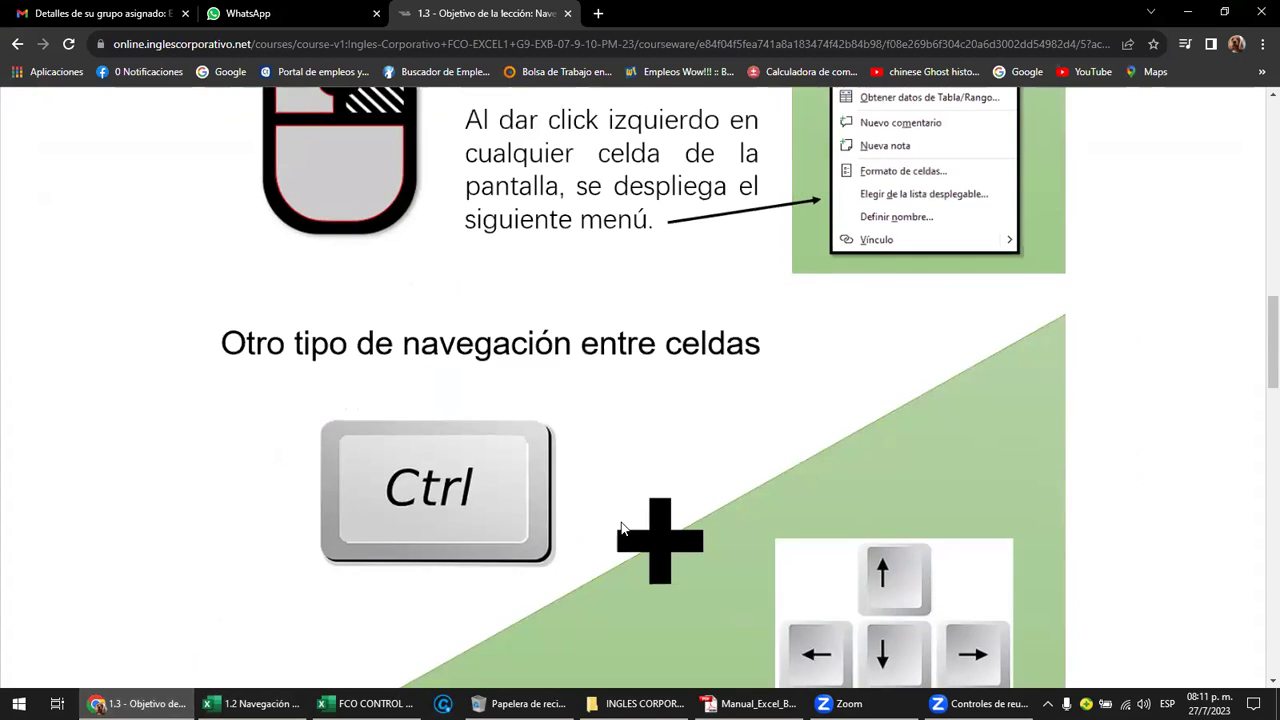
scroll(621, 528, down, 1)
scroll(621, 528, up, 1)
scroll(621, 528, up, 2)
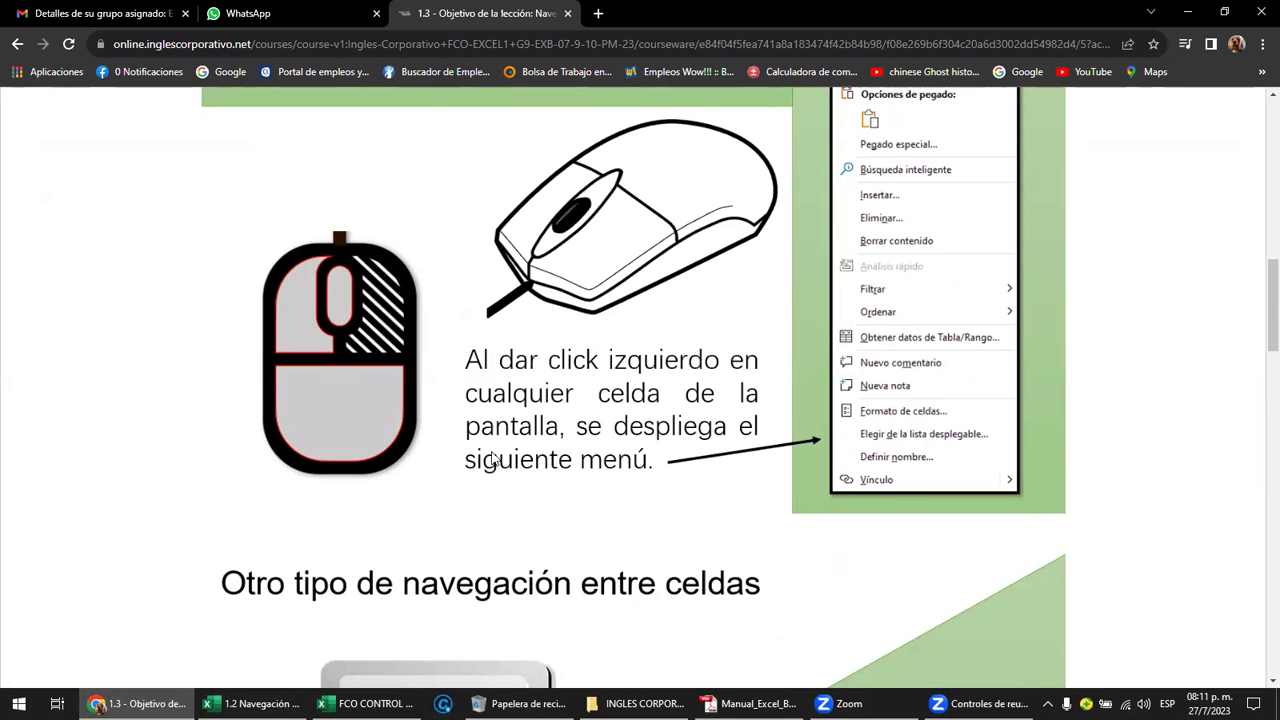
scroll(493, 459, up, 2)
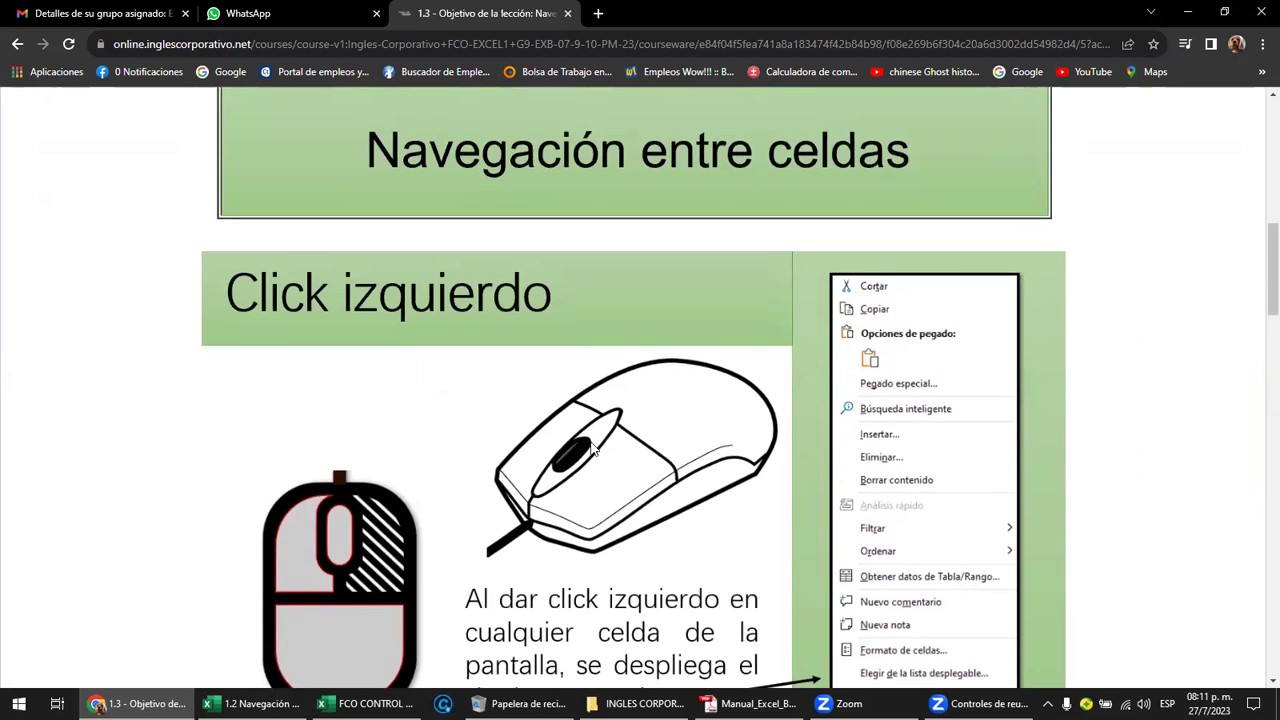
scroll(593, 450, down, 2)
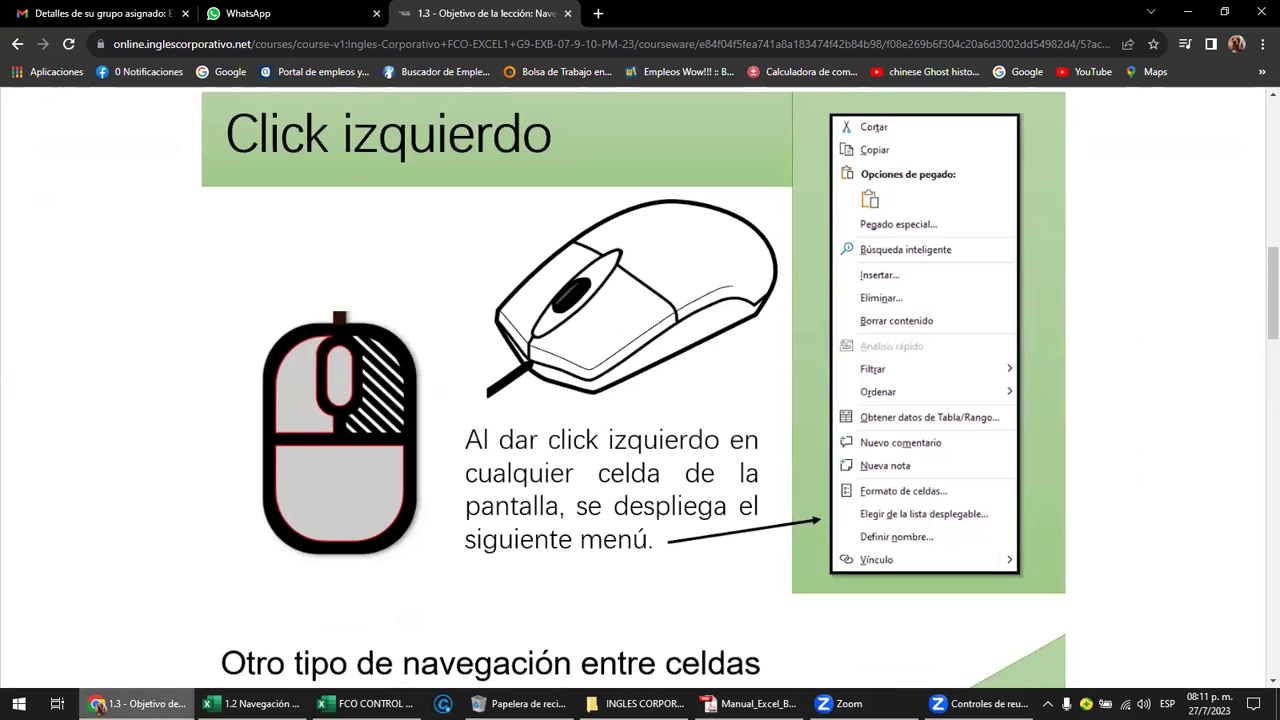
click(255, 703)
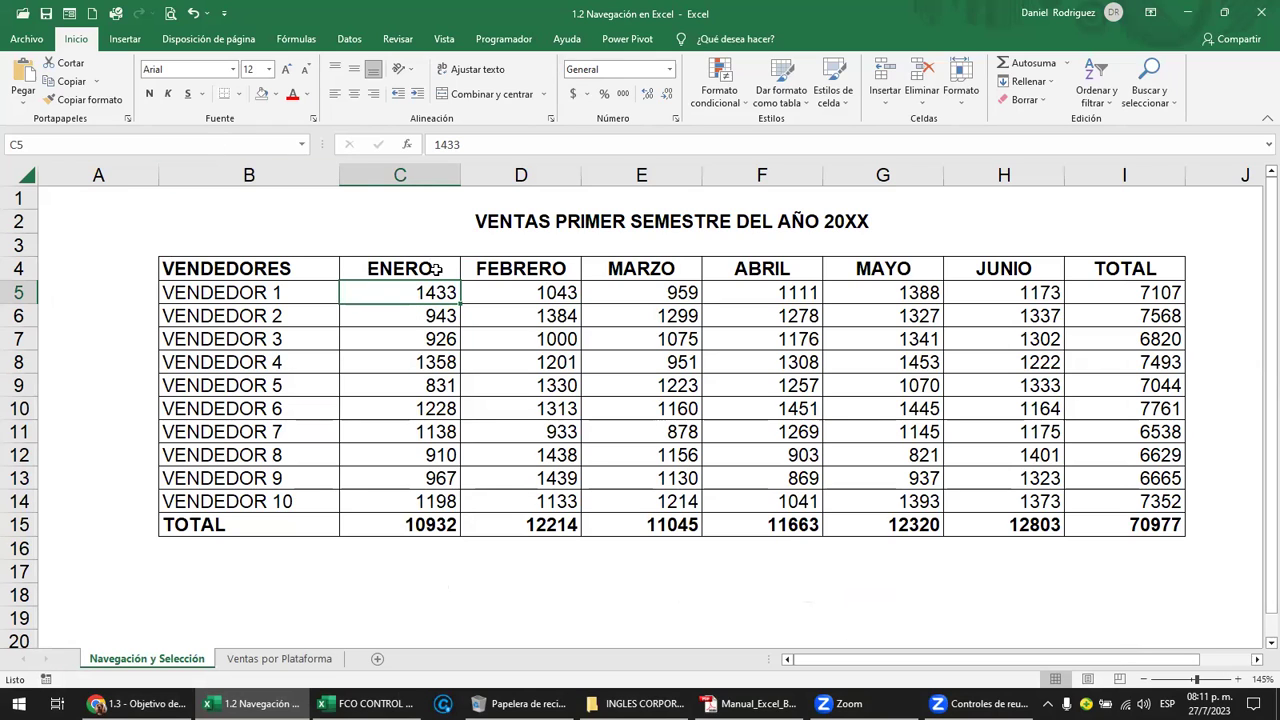
Open and dismiss the shortcut menu on the ENERO header C4, then return to the Chrome lesson page.
right_click(424, 276)
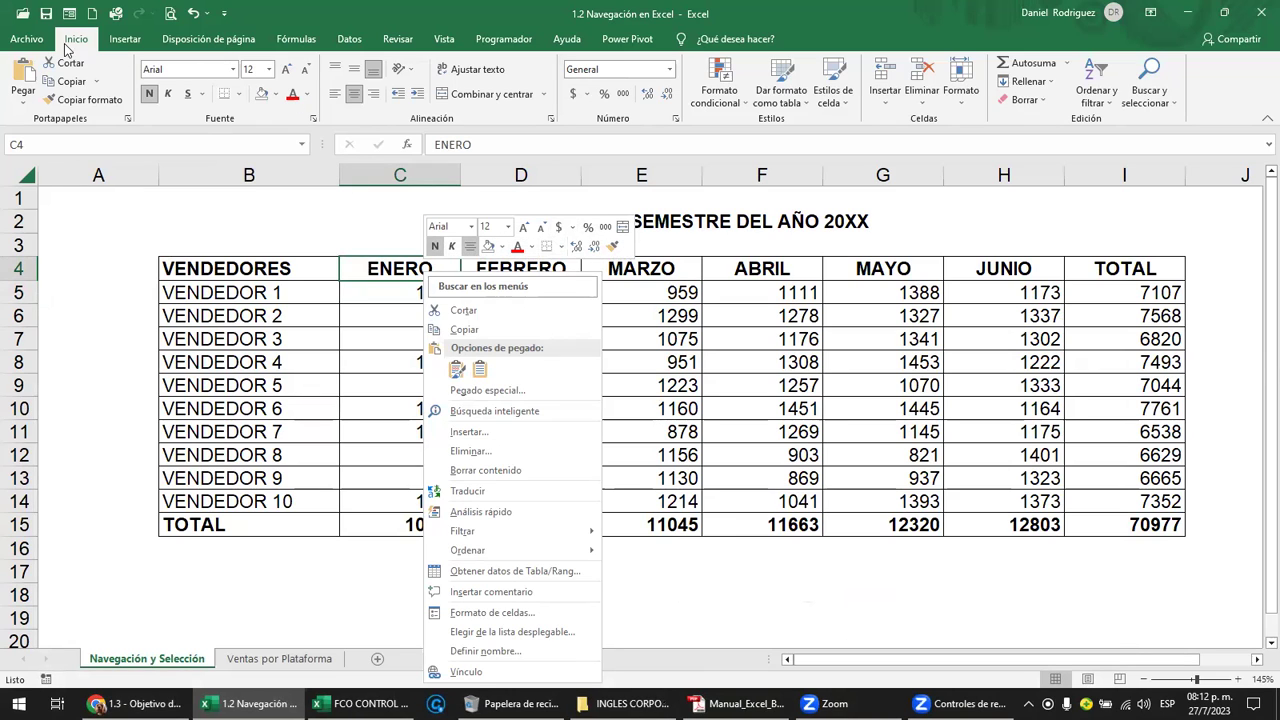
key(Escape)
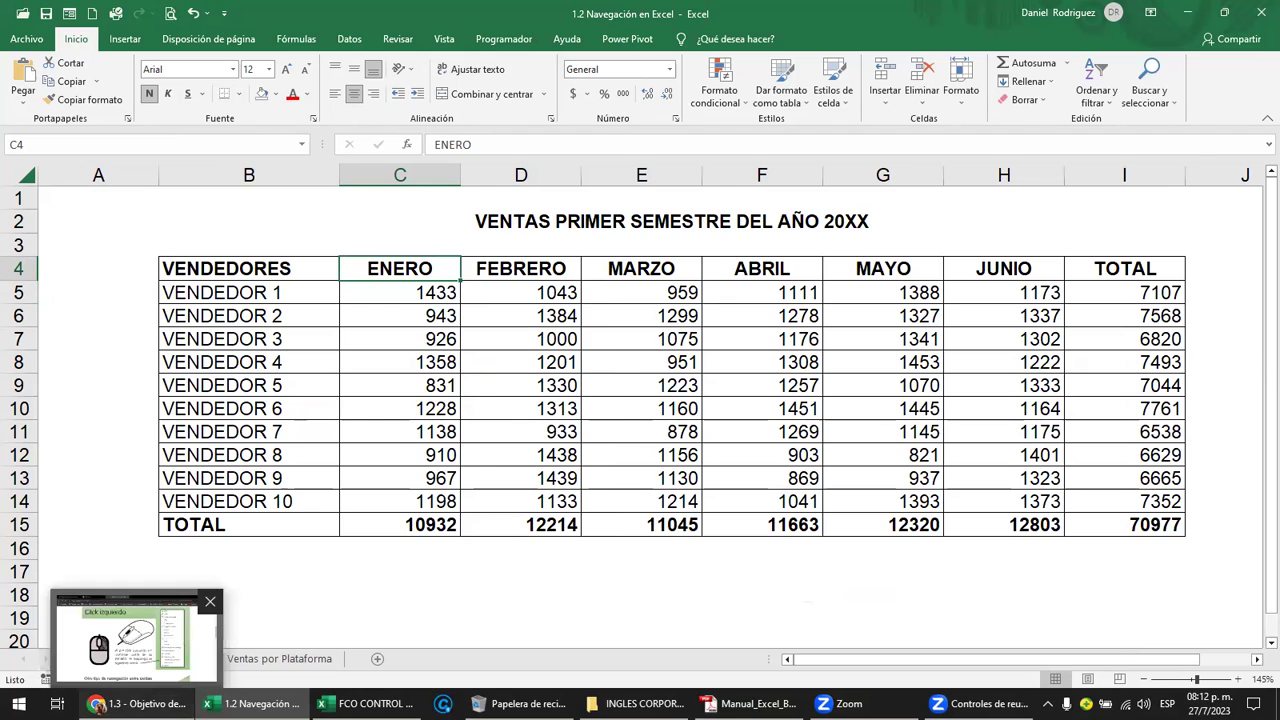
click(130, 704)
Scroll the course page down to the Ctrl + arrow keys slide, then switch back to the Excel workbook.
scroll(421, 535, down, 2)
scroll(422, 535, down, 1)
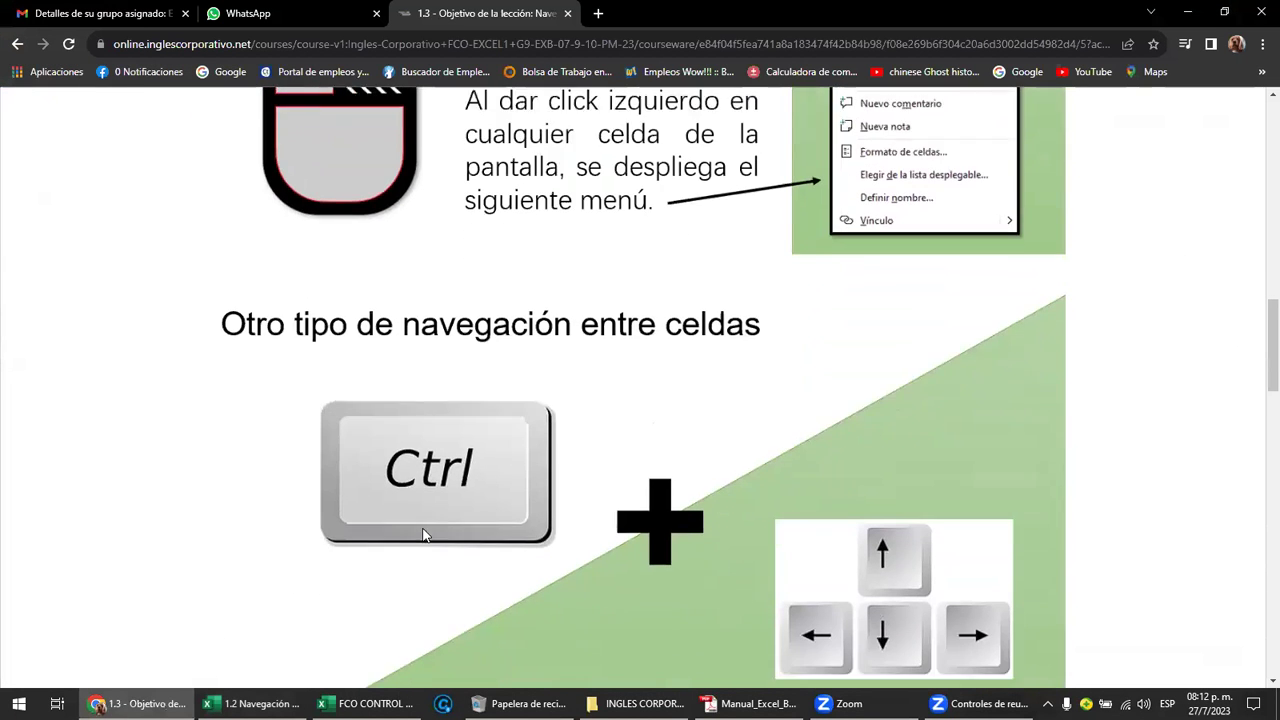
scroll(423, 535, down, 2)
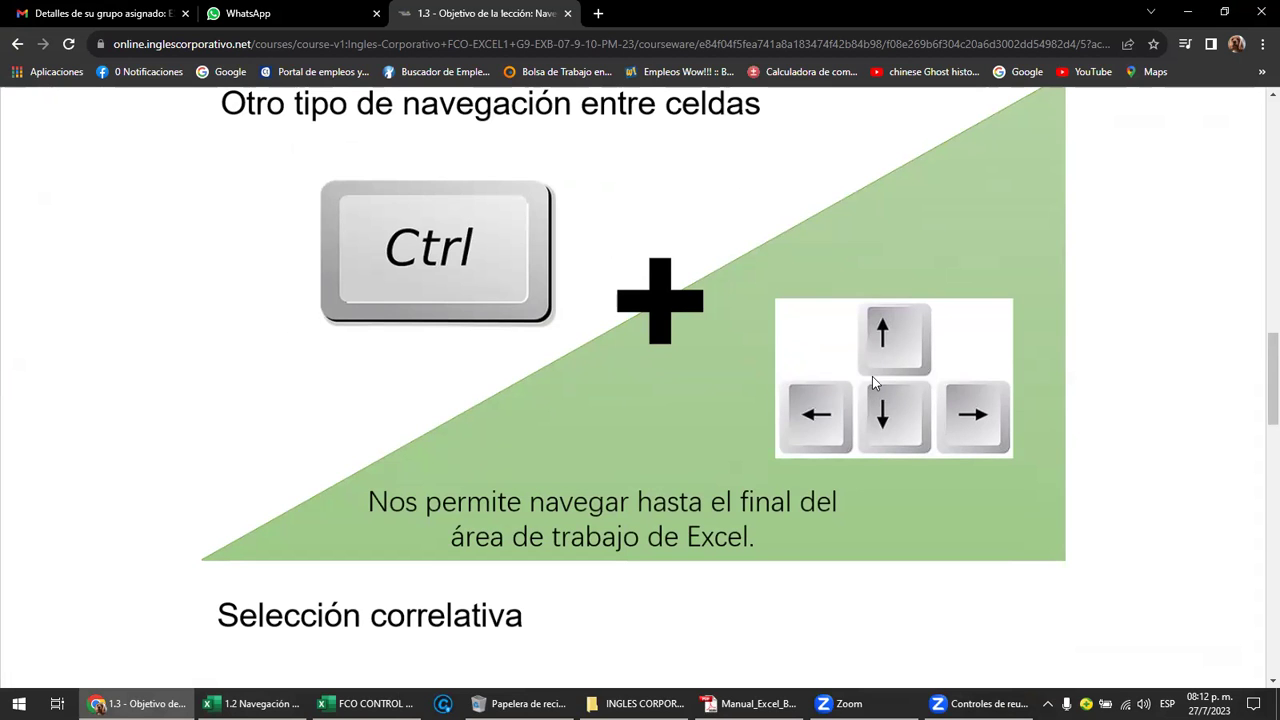
click(205, 703)
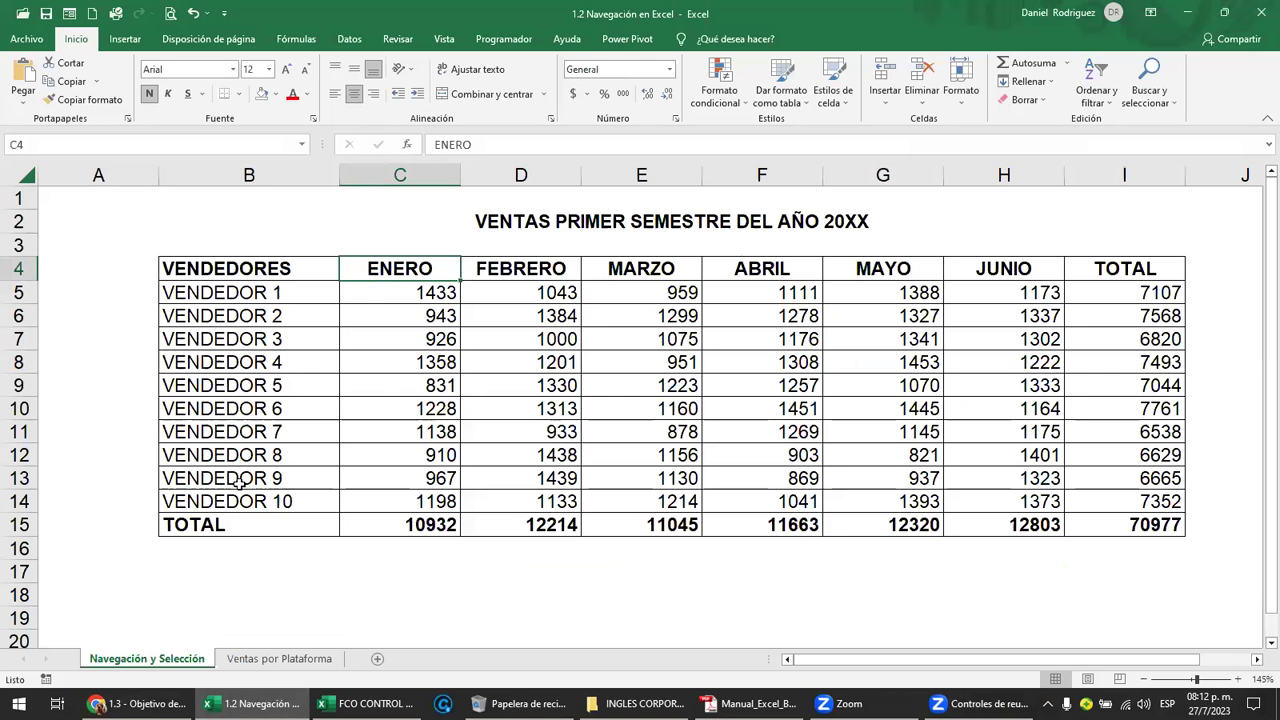
Select the sellers and January–March block B4:E15, from VENDEDORES to the MARZO total.
click(227, 295)
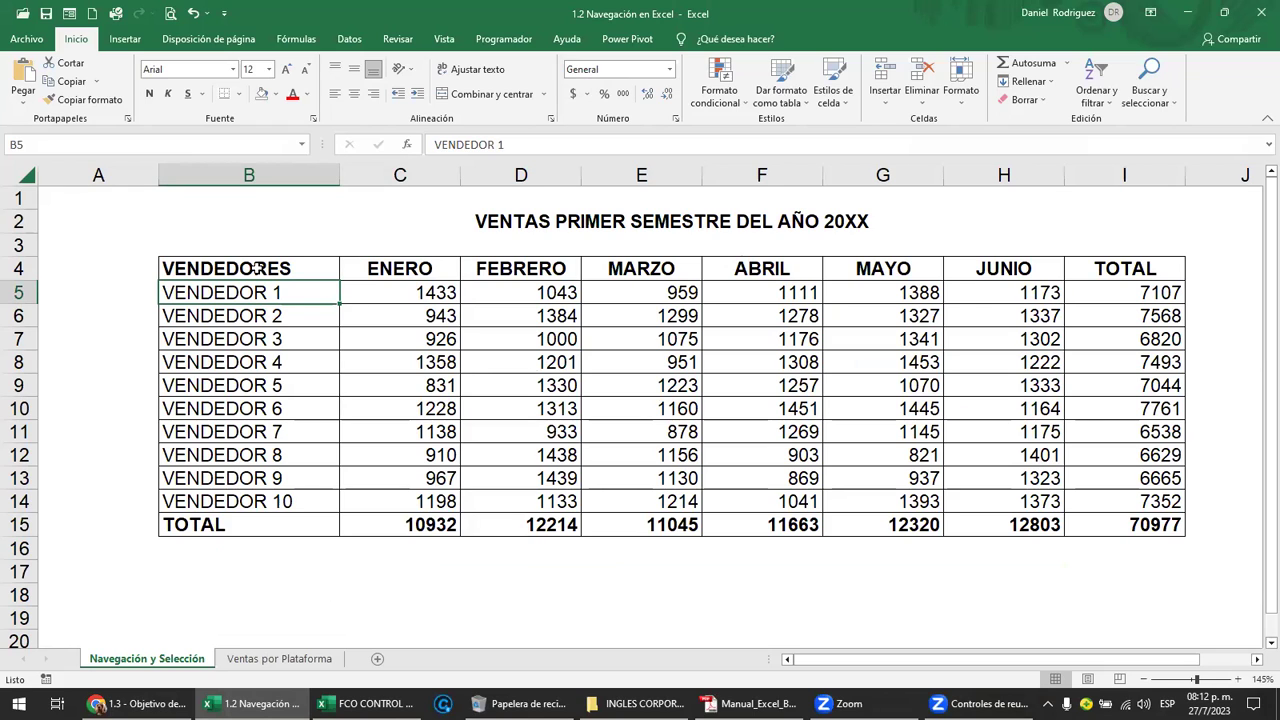
click(244, 267)
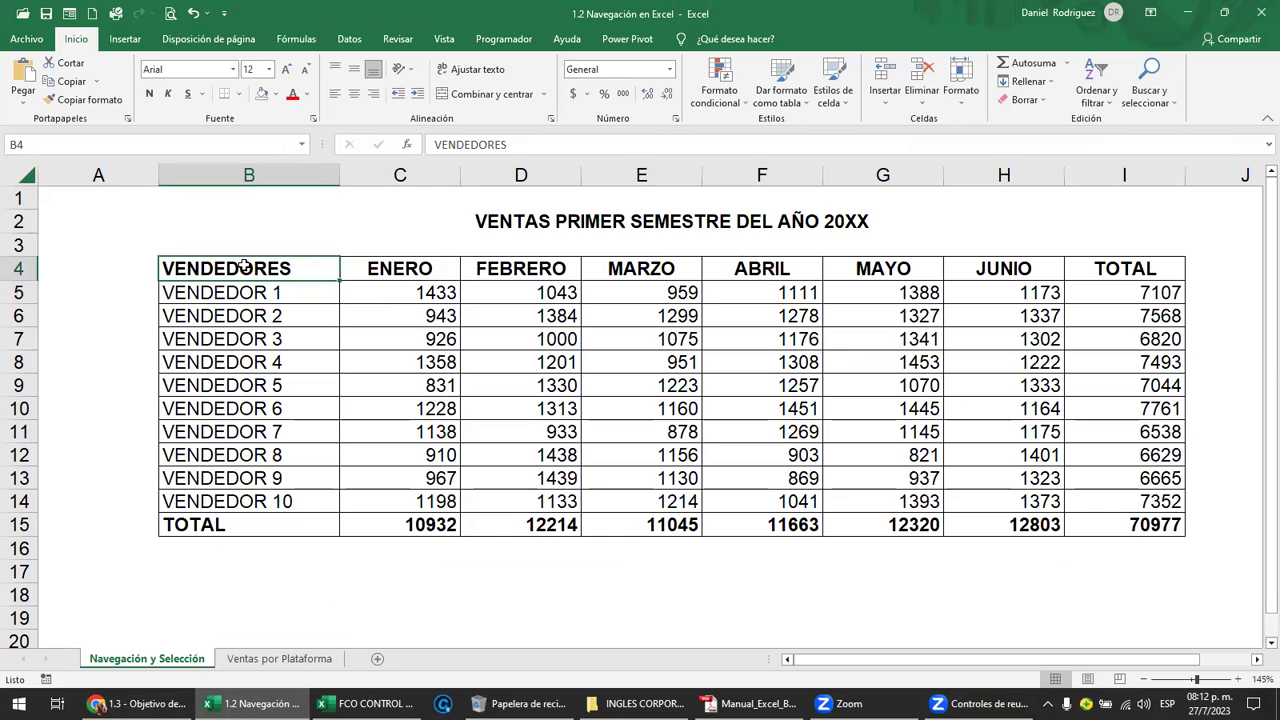
drag(244, 267, 676, 531)
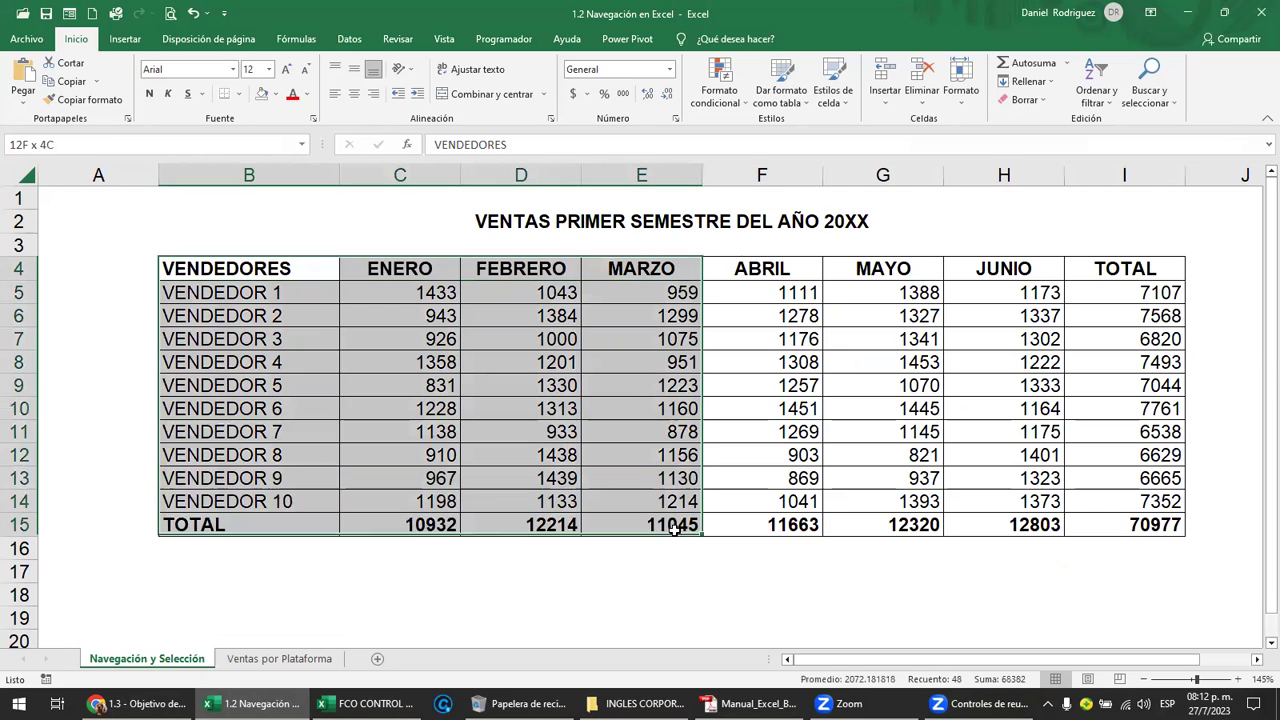
click(636, 575)
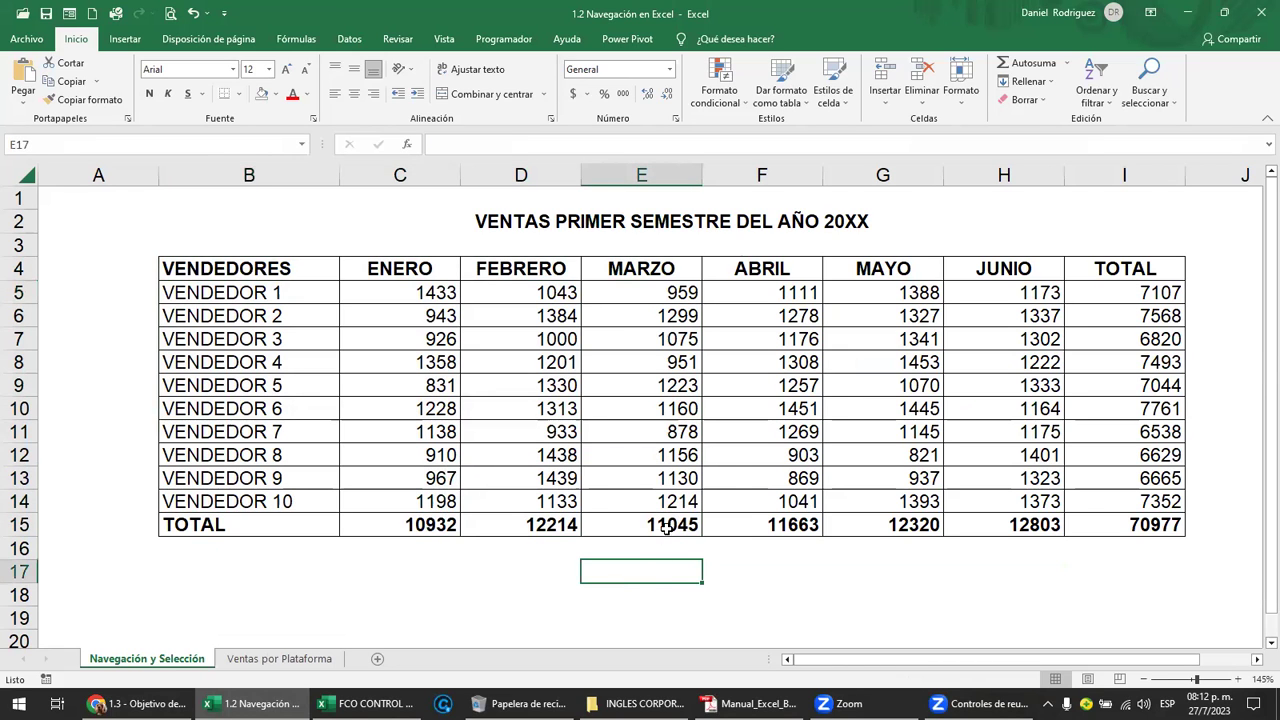
drag(667, 530, 659, 298)
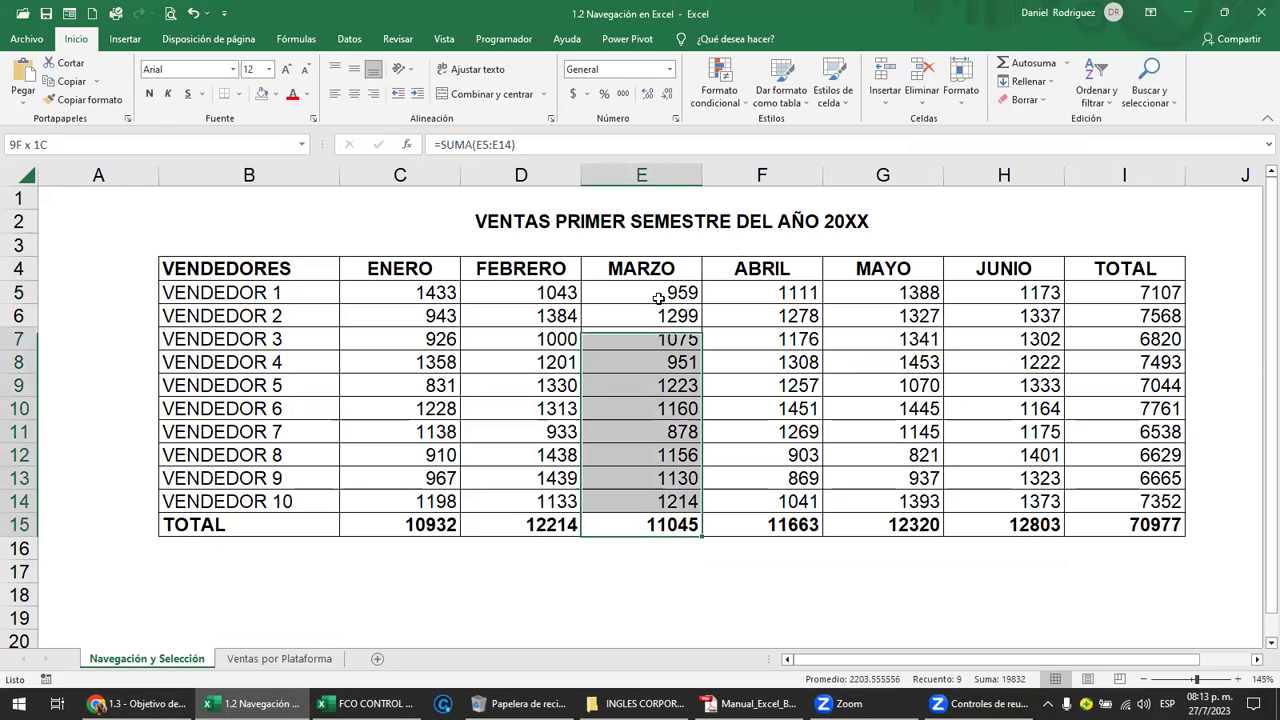
drag(659, 298, 255, 269)
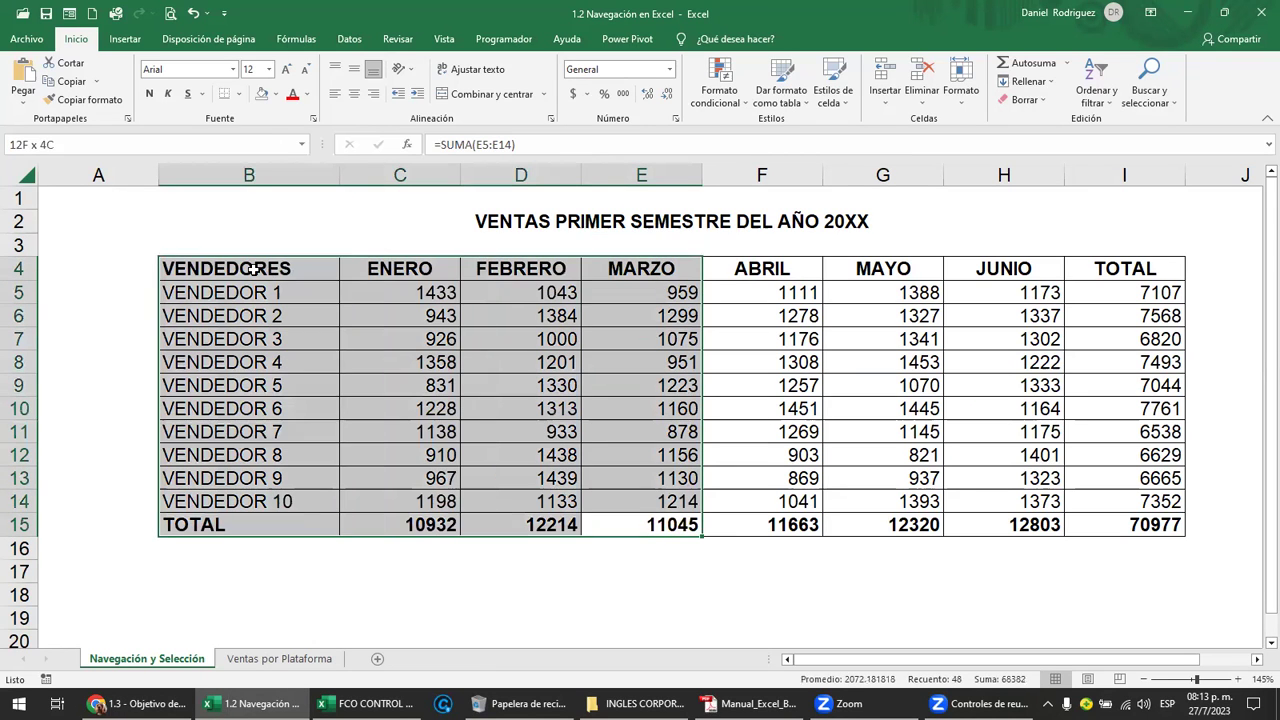
click(200, 264)
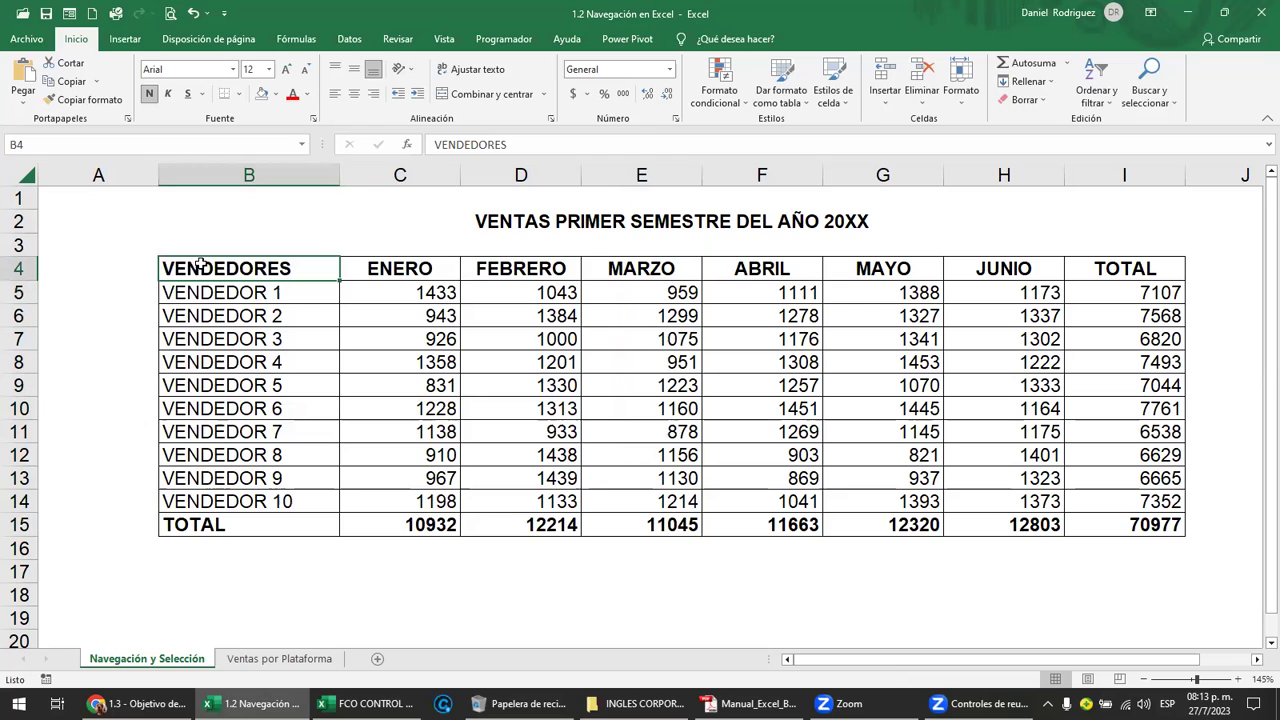
mouse_move(200, 264)
mouse_down()
mouse_move(669, 426)
mouse_move(665, 528)
mouse_up()
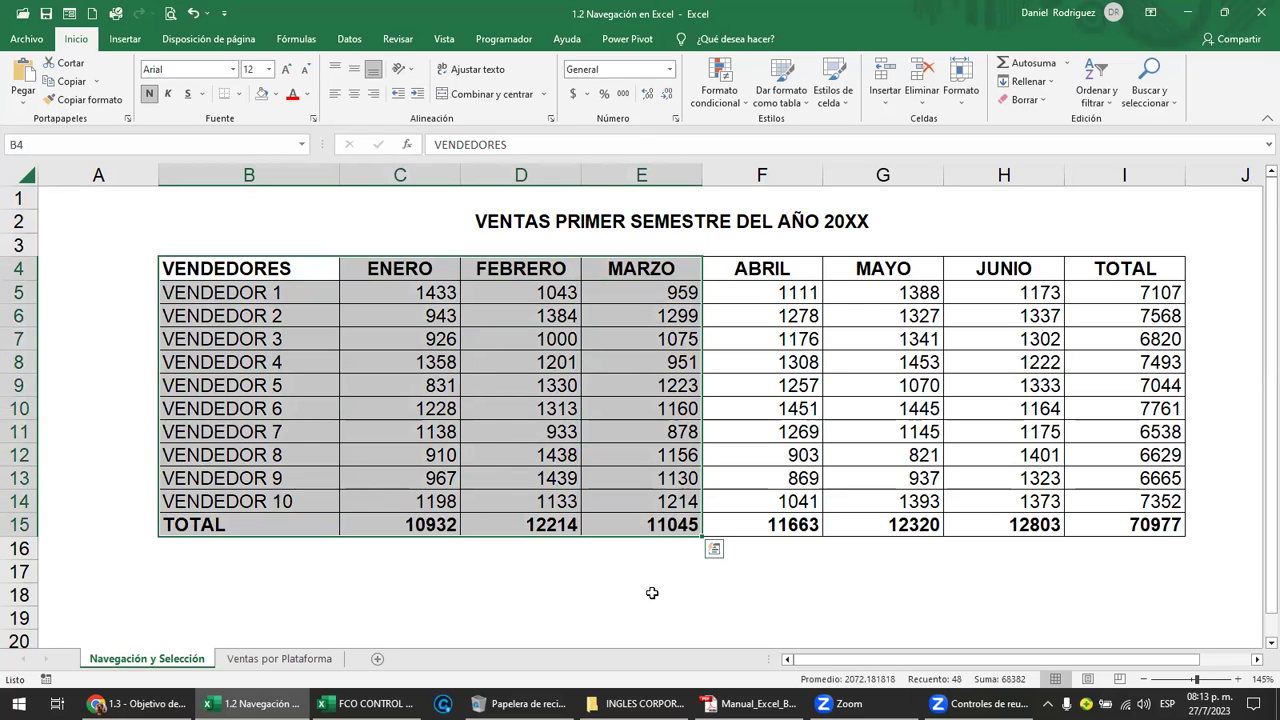
Delete the B4:E15 contents, undo to restore the data, then return to the Chrome slide.
key(Delete)
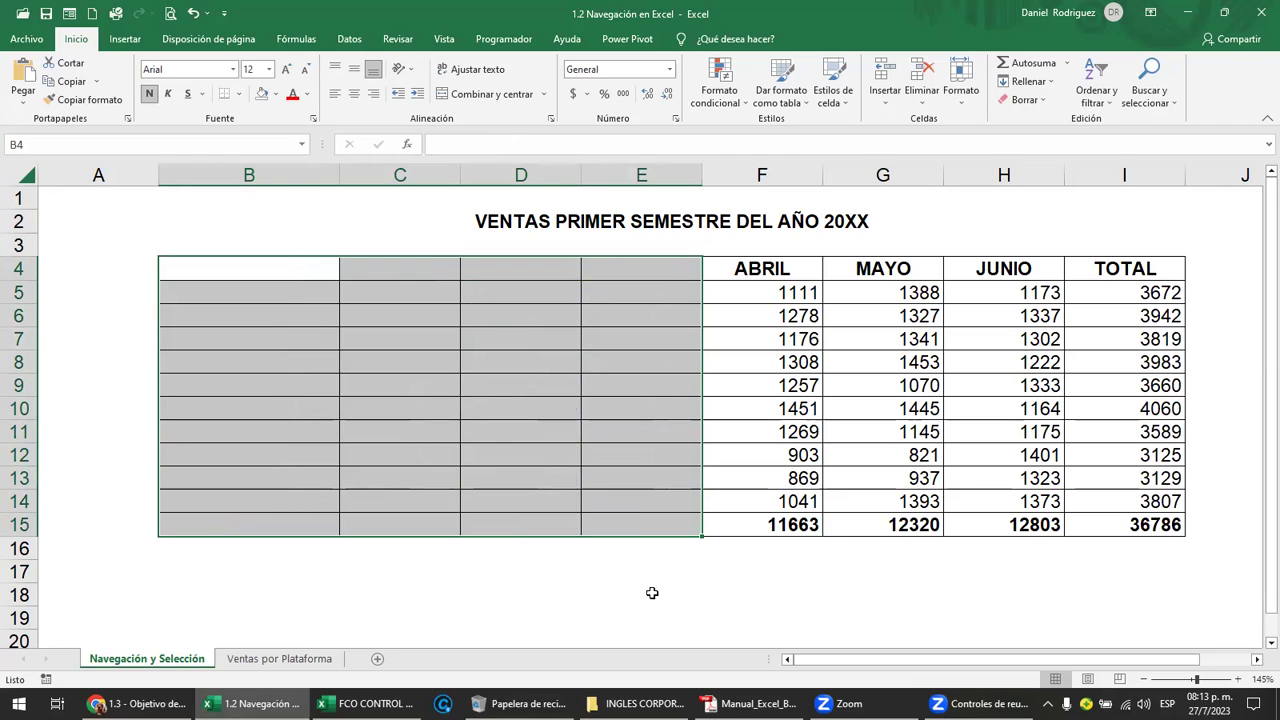
key(ctrl+z)
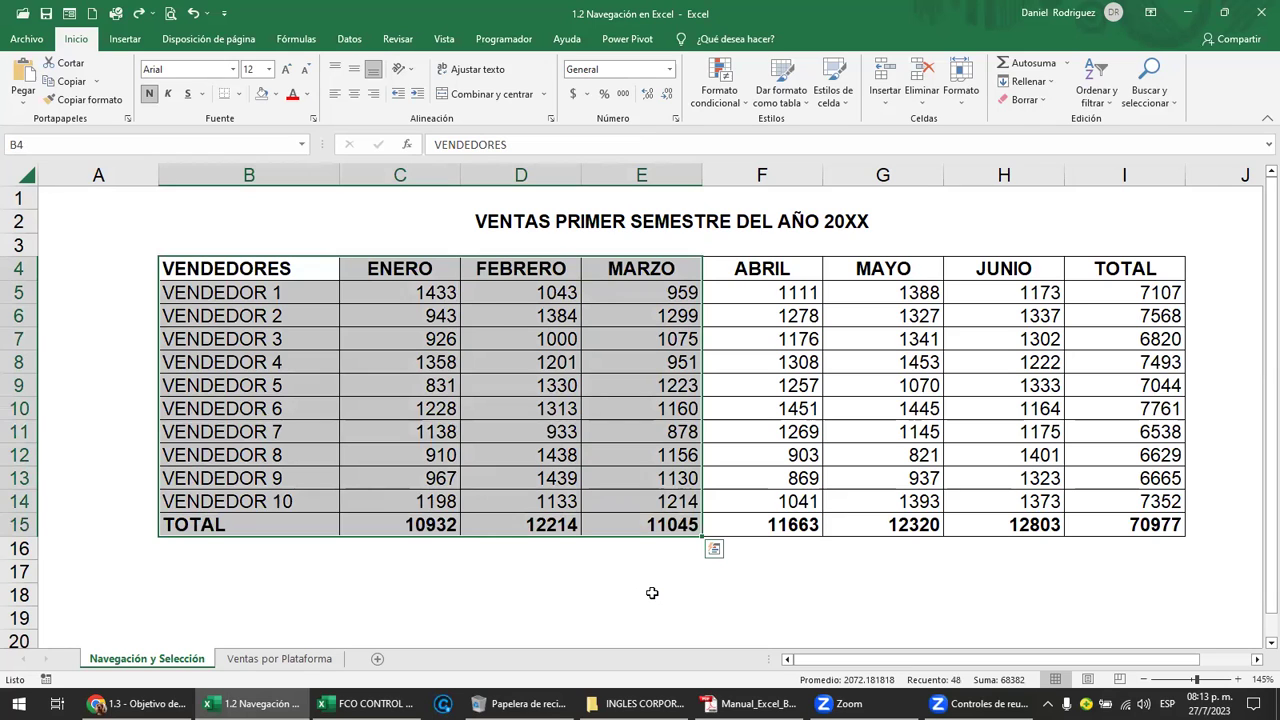
click(630, 590)
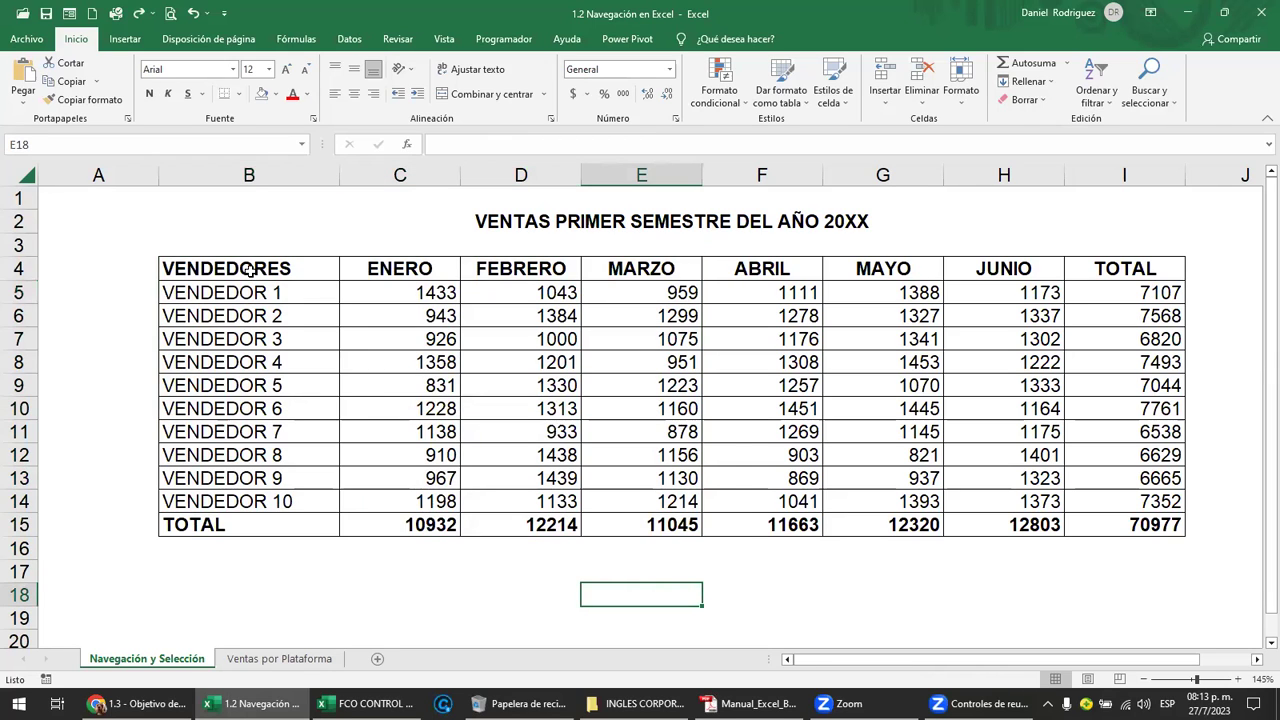
click(138, 703)
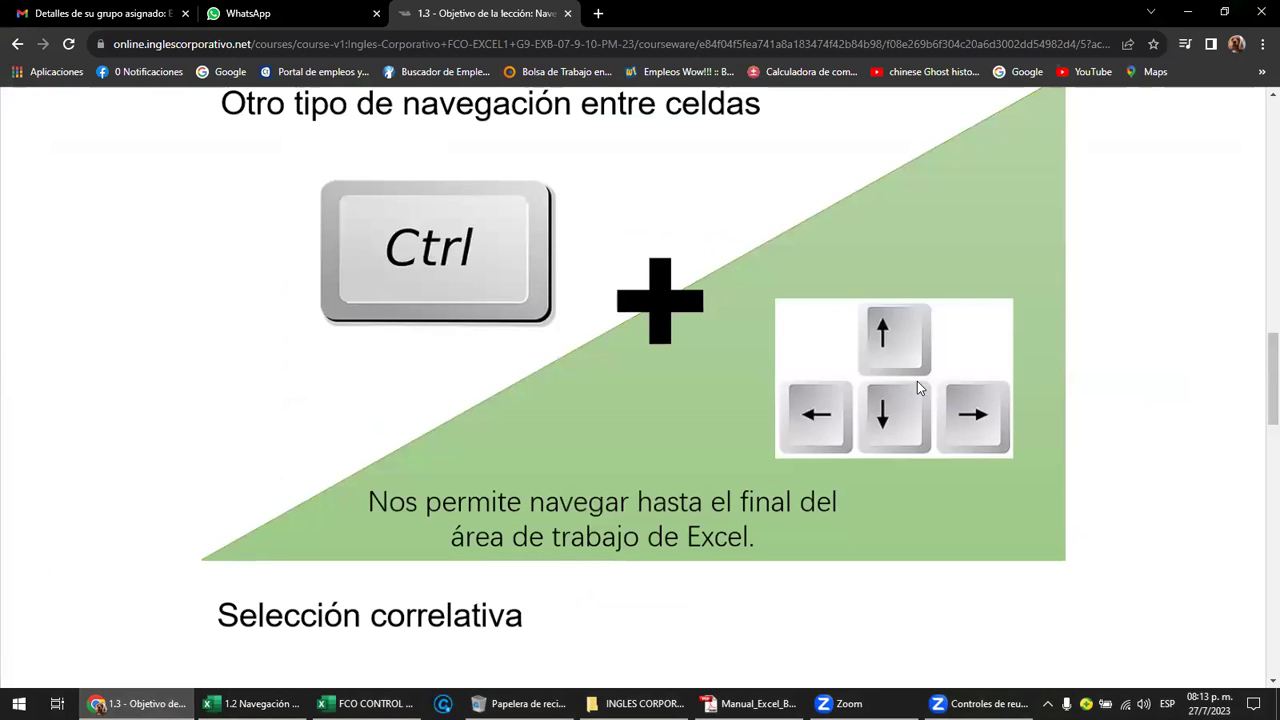
Back in Excel, select VENDEDORES B4:B15 together with the TOTAL column cells, then deselect.
click(255, 703)
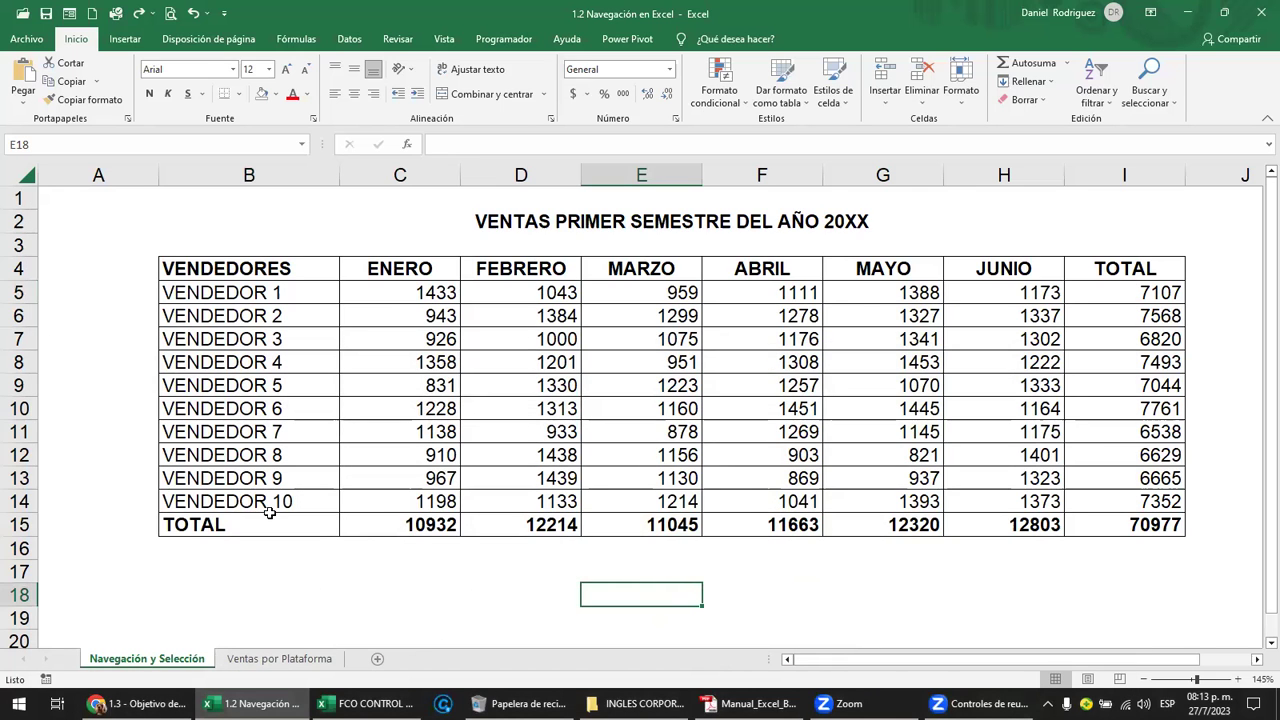
drag(272, 264, 280, 352)
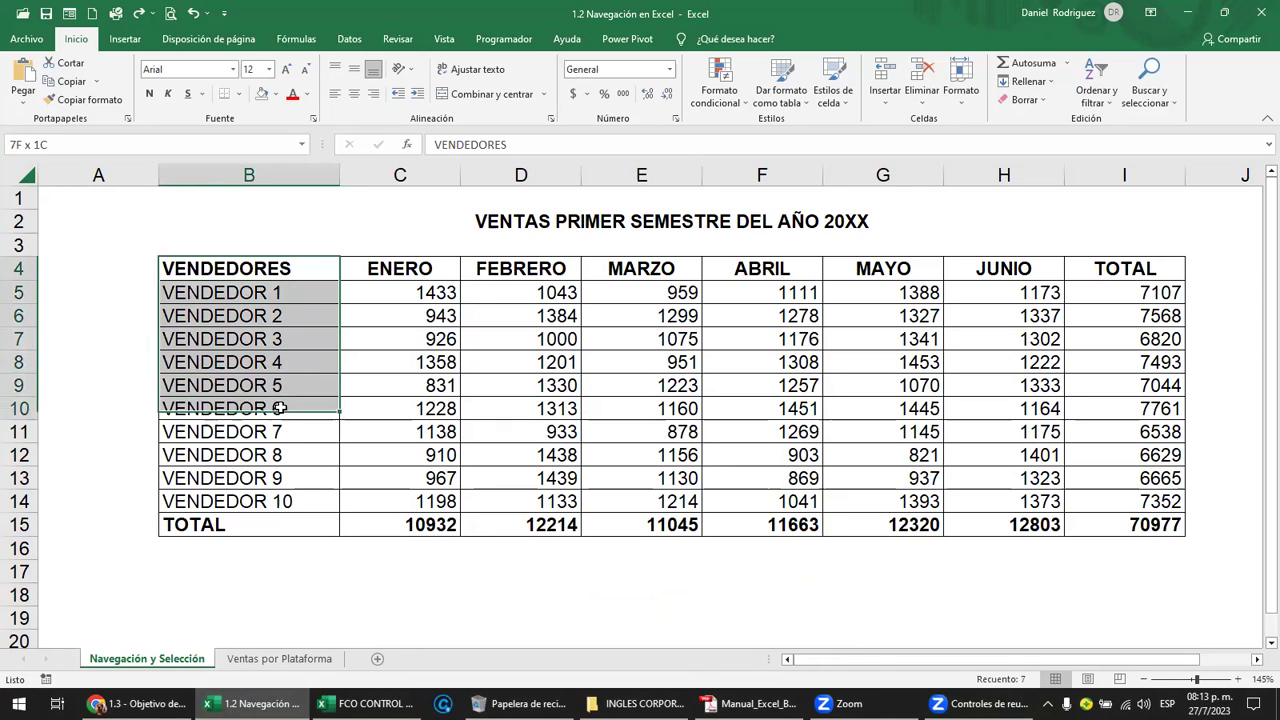
drag(280, 352, 279, 521)
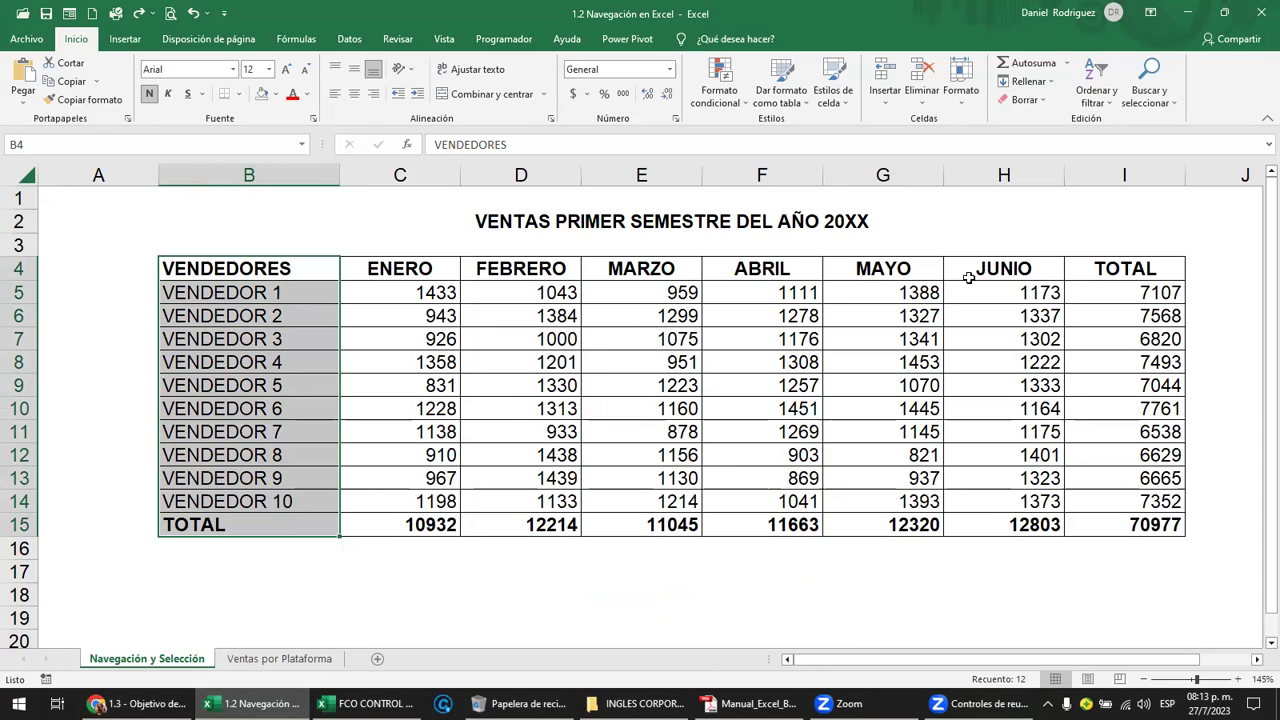
drag(1106, 270, 1127, 525)
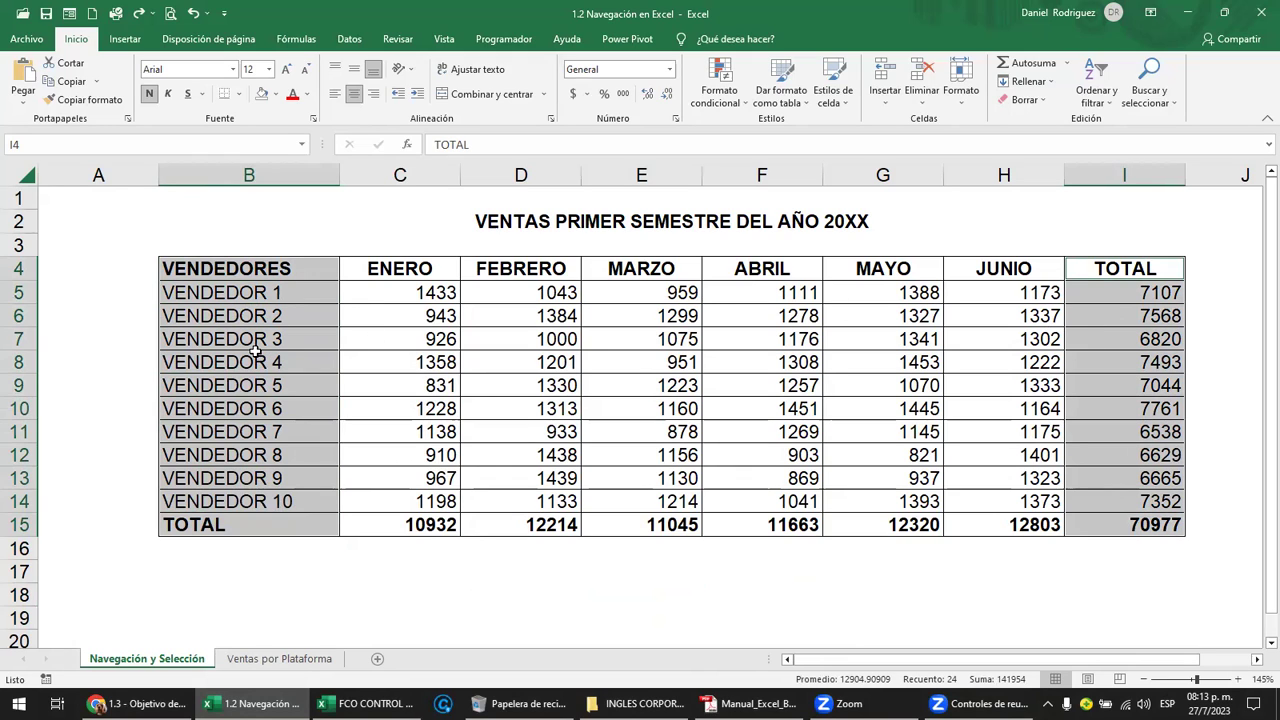
click(254, 237)
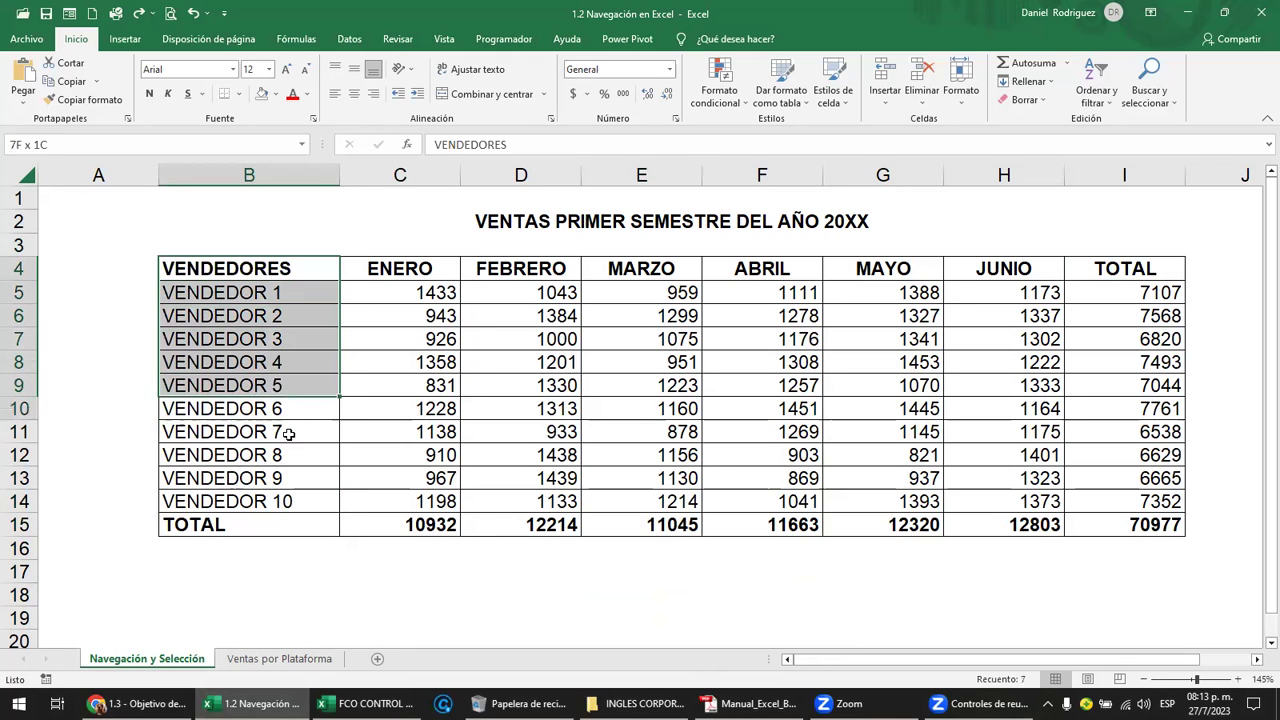
Multi-select the VENDEDORES, FEBRERO, ABRIL and TOTAL (I4:I15) columns, then click away.
drag(290, 268, 287, 520)
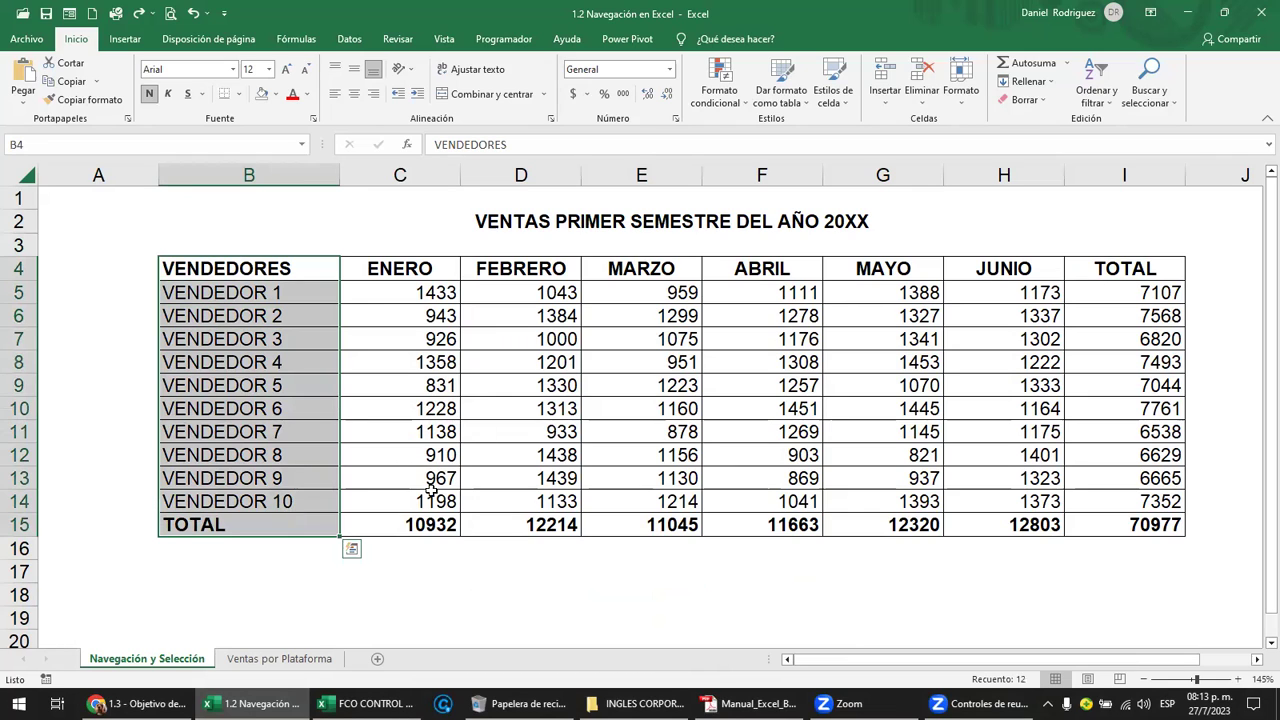
ctrl+drag(540, 270, 560, 525)
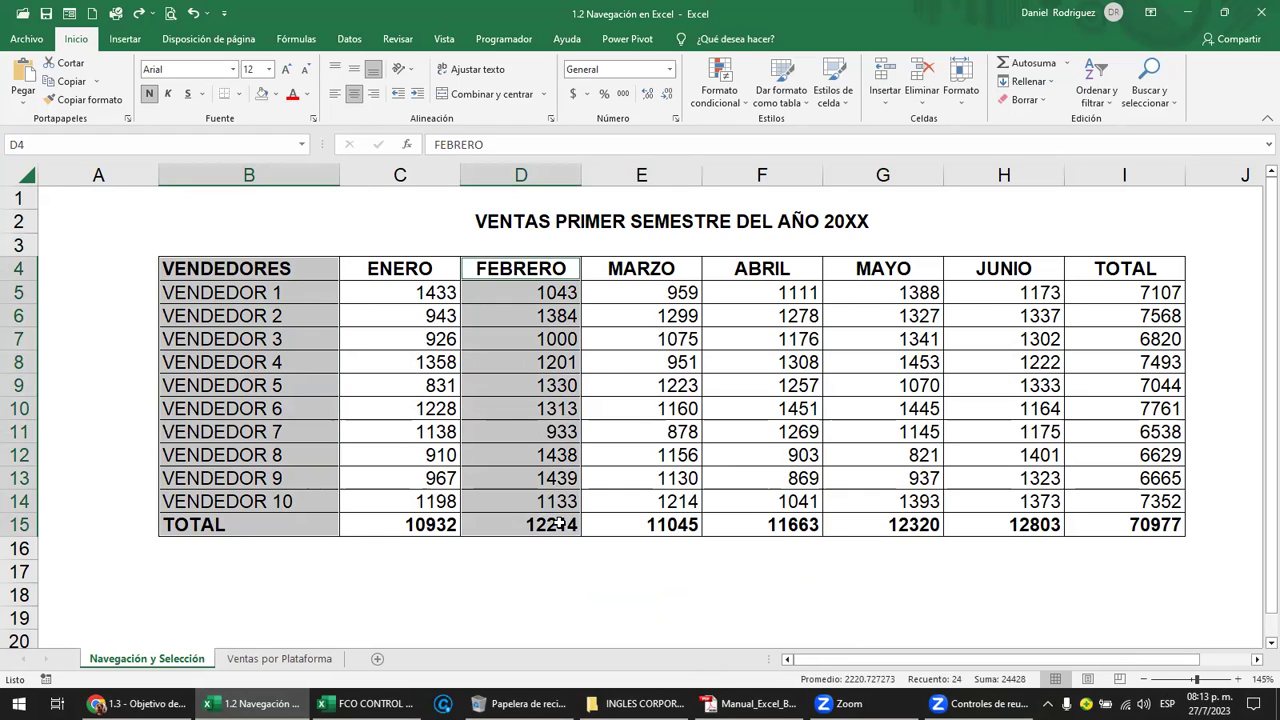
ctrl+drag(800, 272, 790, 524)
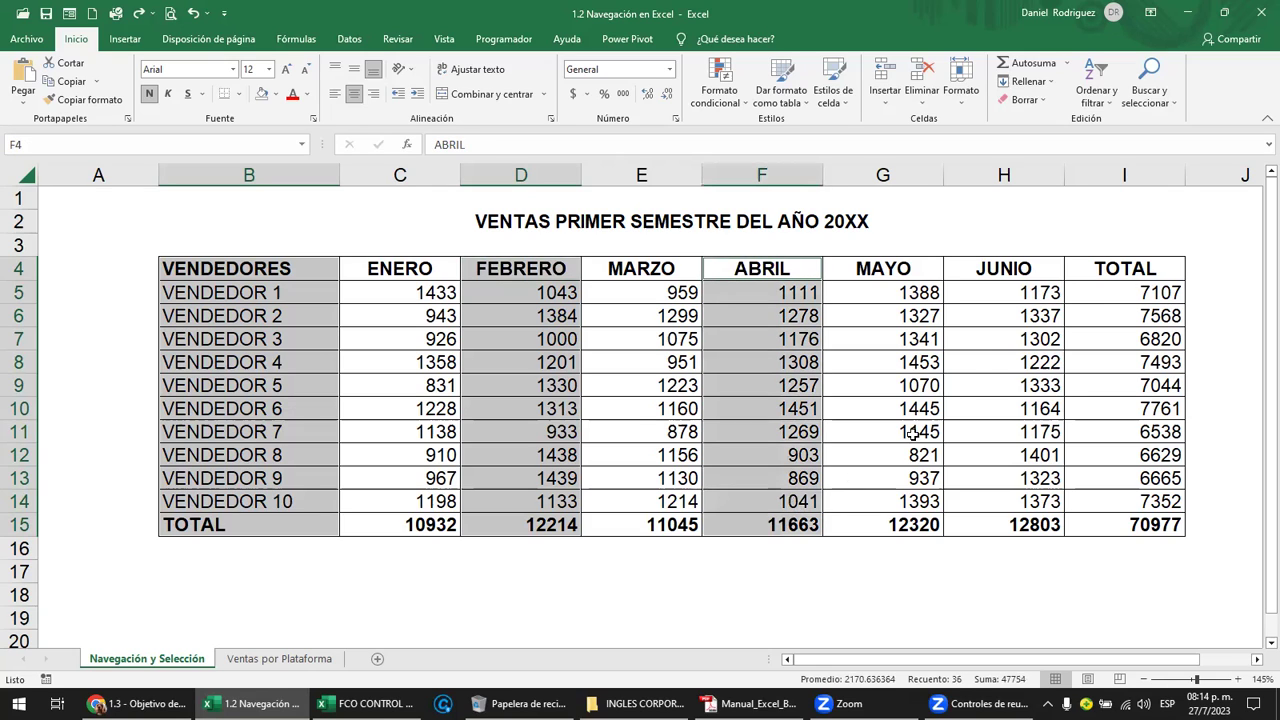
ctrl+click(1120, 276)
ctrl+drag(1133, 317, 1148, 535)
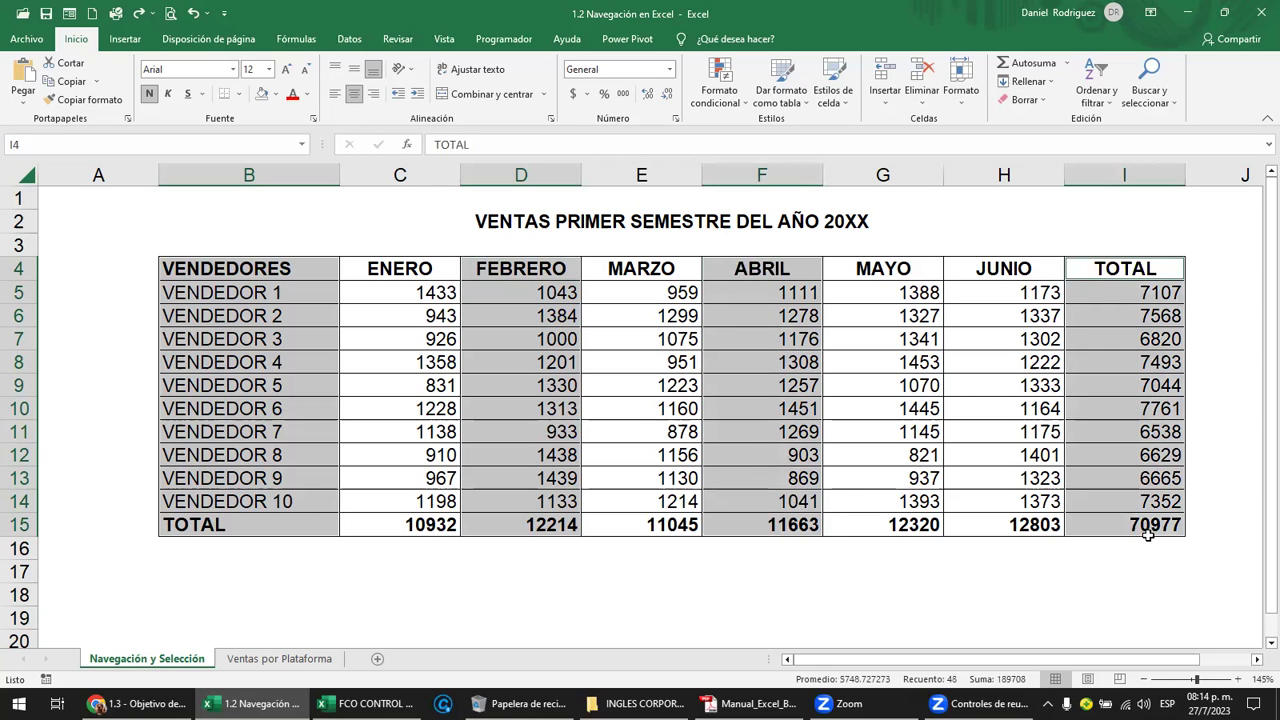
click(790, 552)
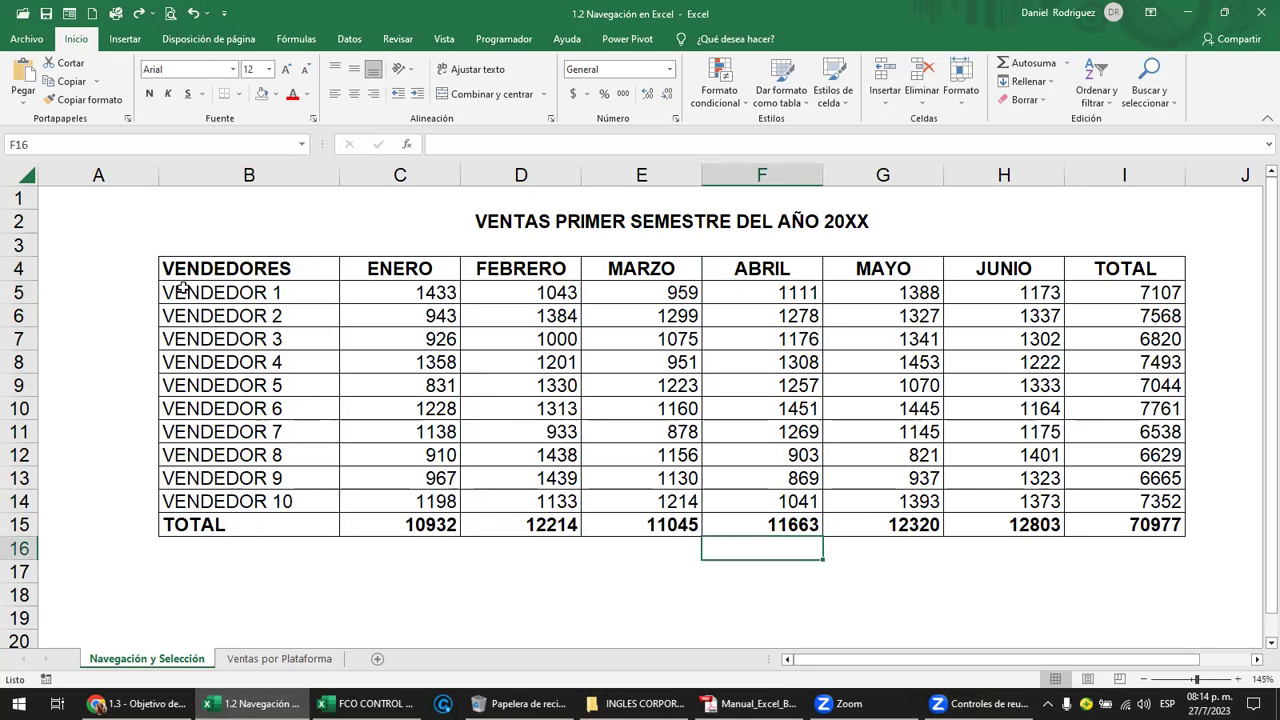
drag(186, 290, 1116, 290)
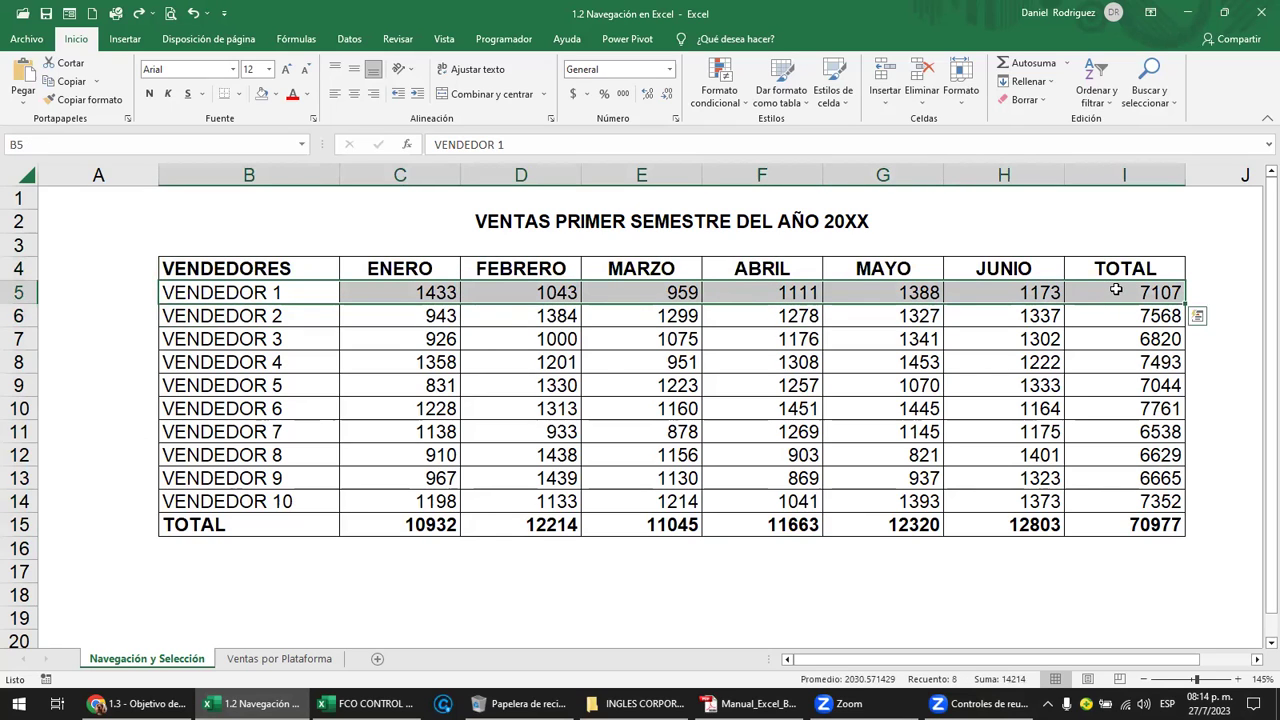
ctrl+drag(185, 386, 1104, 387)
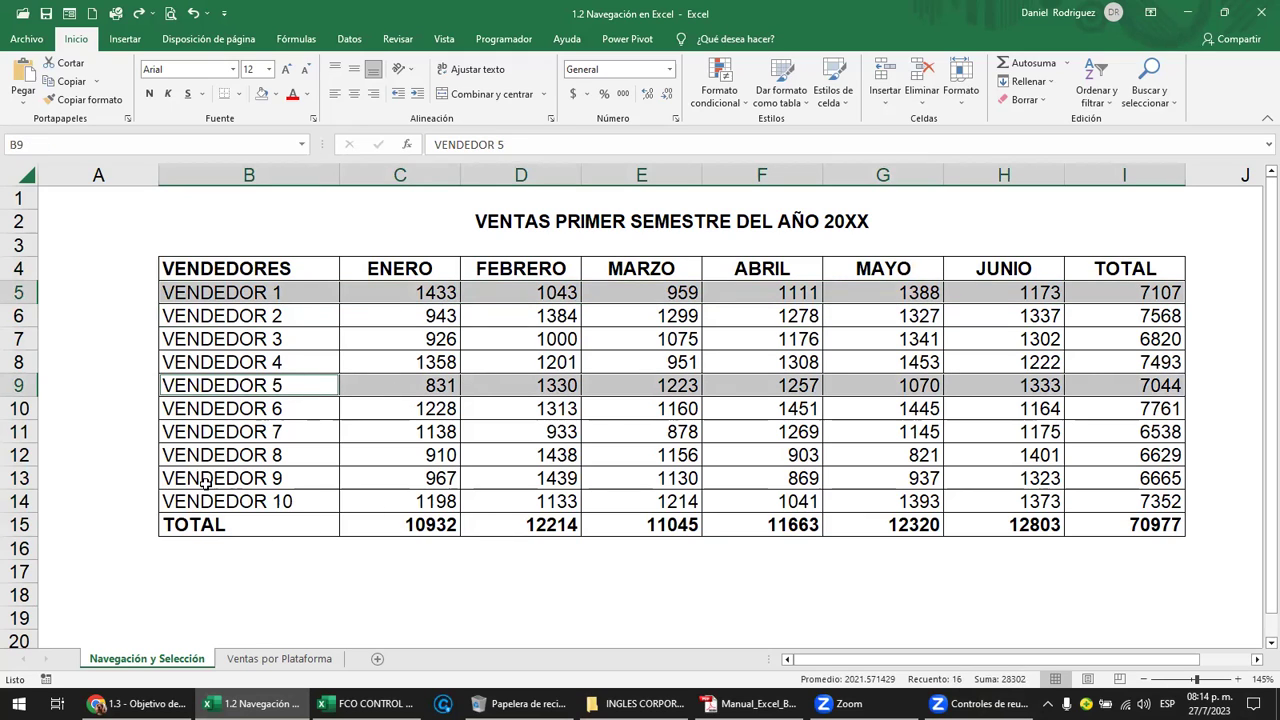
ctrl+click(303, 455)
ctrl+drag(303, 455, 1124, 452)
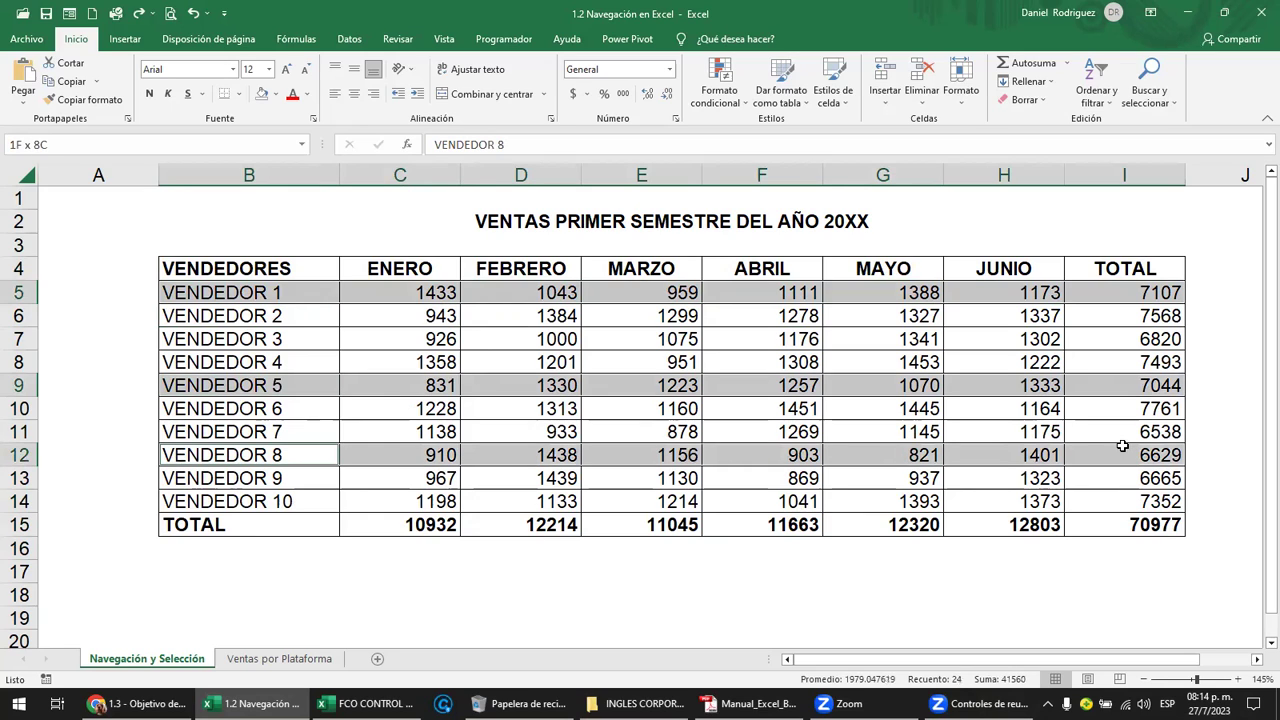
ctrl+drag(190, 519, 1130, 523)
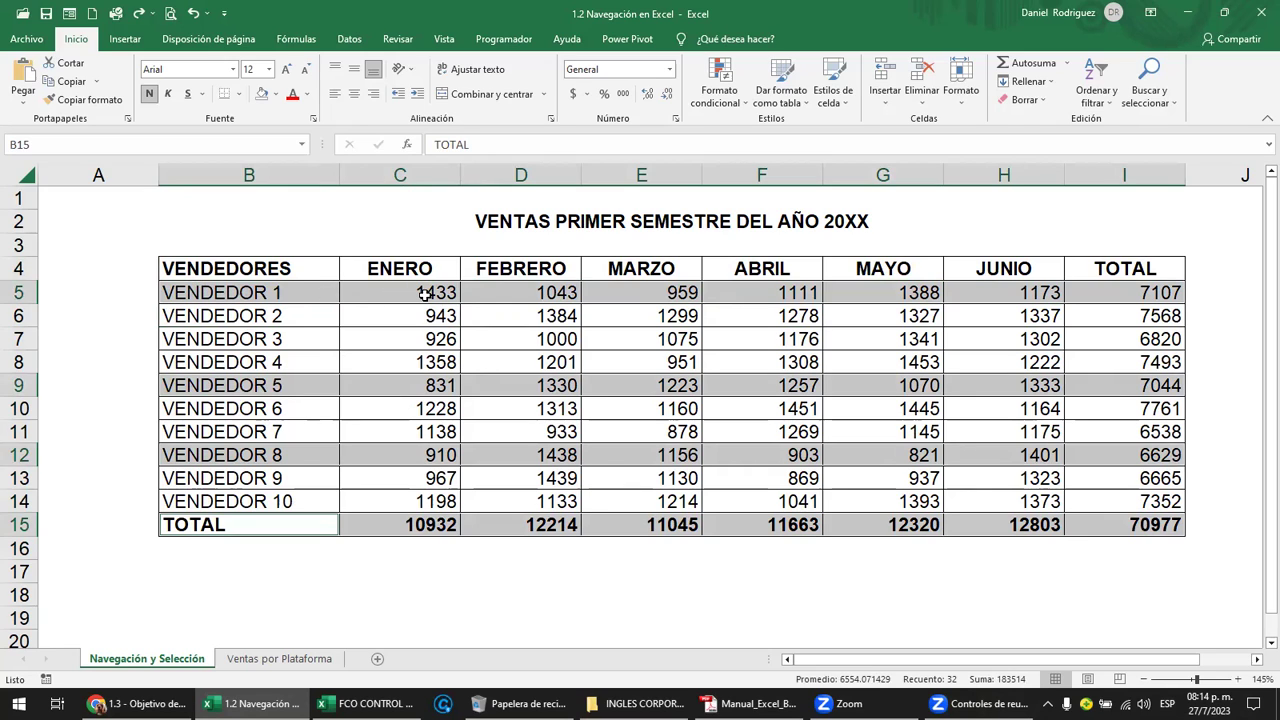
drag(250, 270, 256, 527)
click(319, 367)
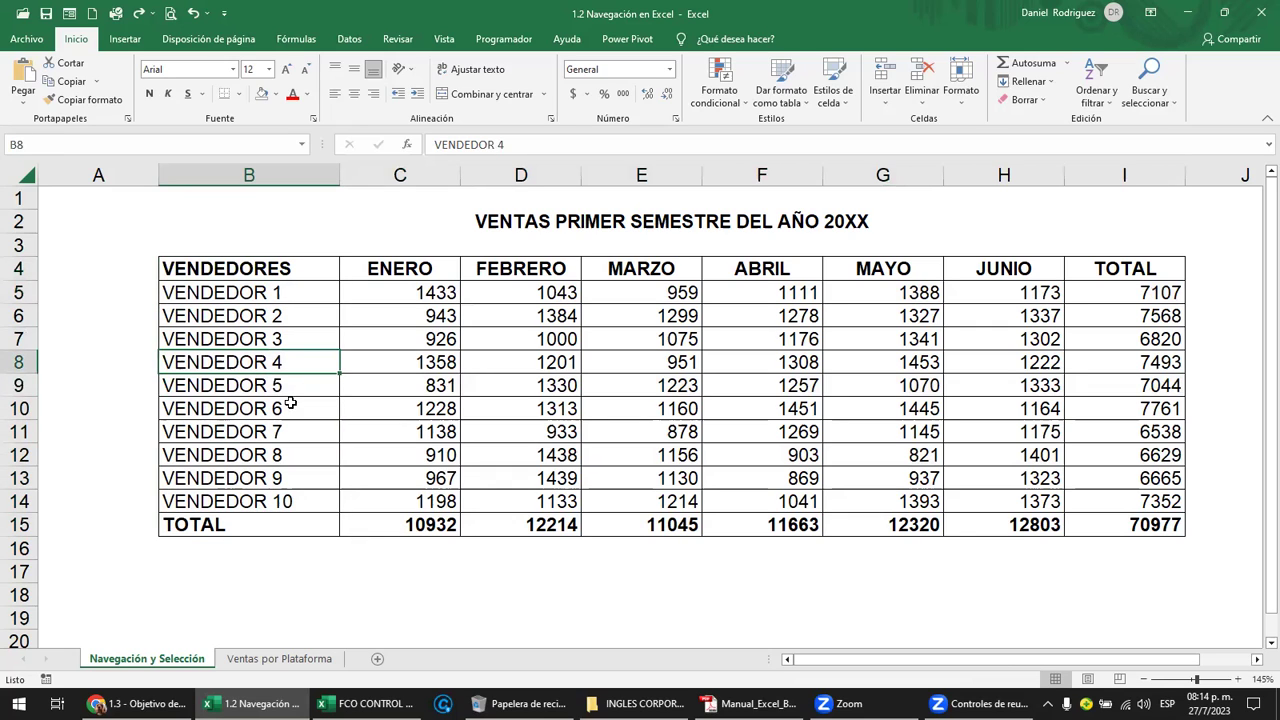
click(235, 293)
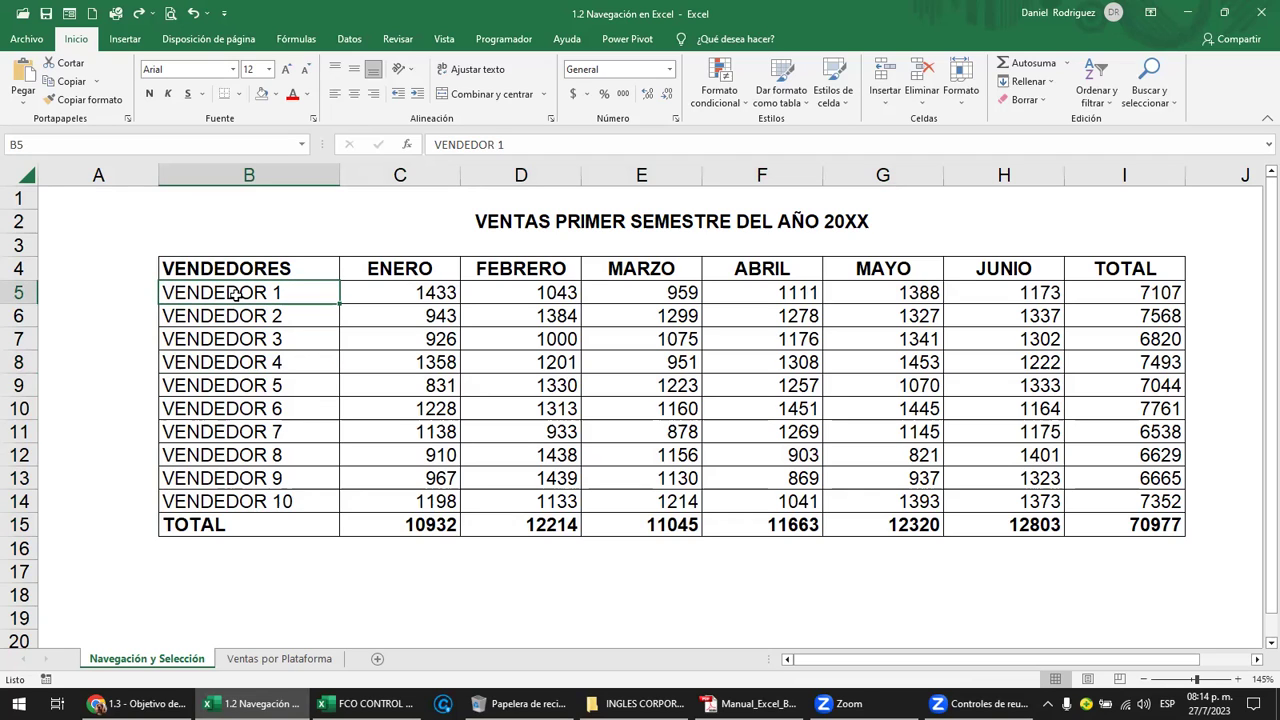
ctrl+click(516, 289)
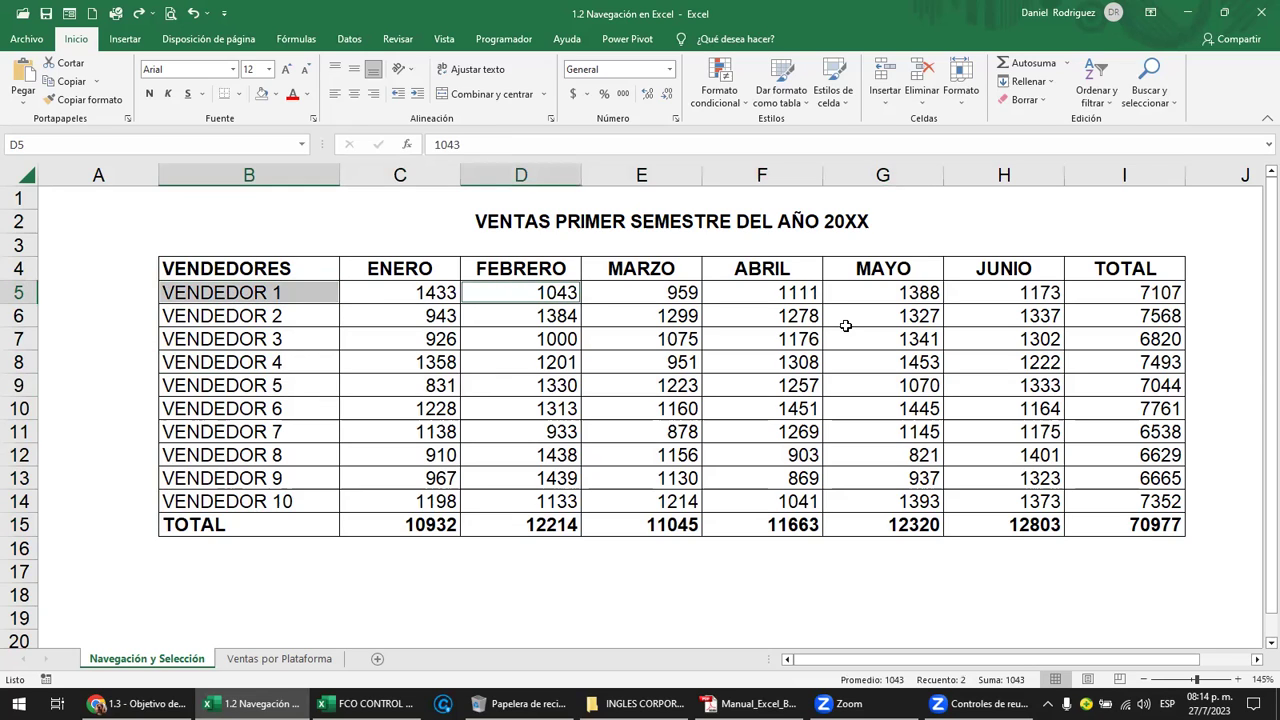
ctrl+click(910, 293)
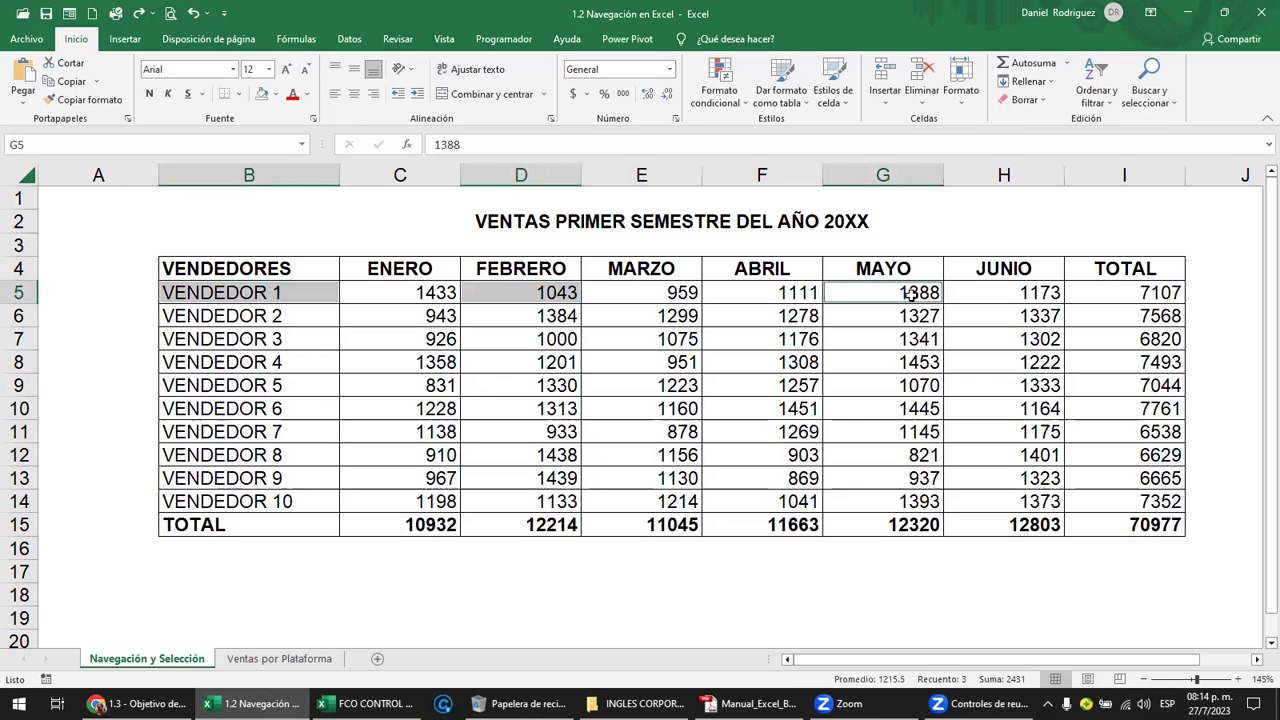
ctrl+click(1172, 293)
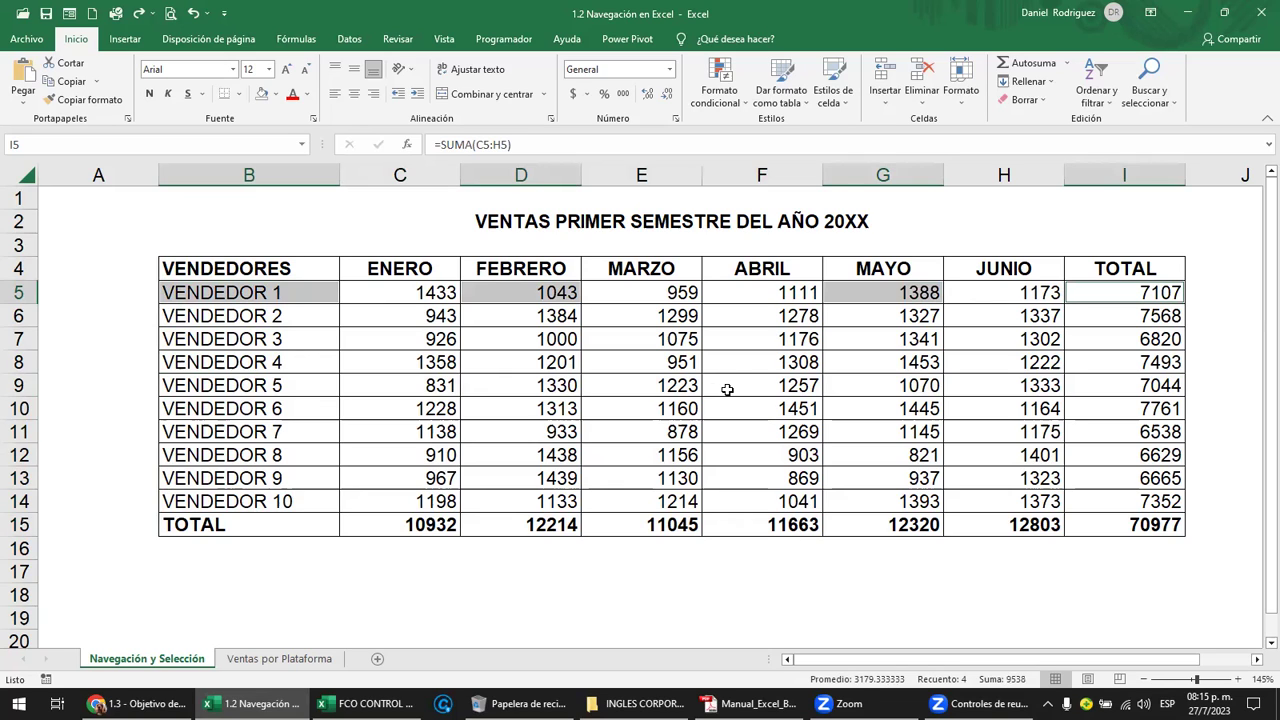
ctrl+click(298, 501)
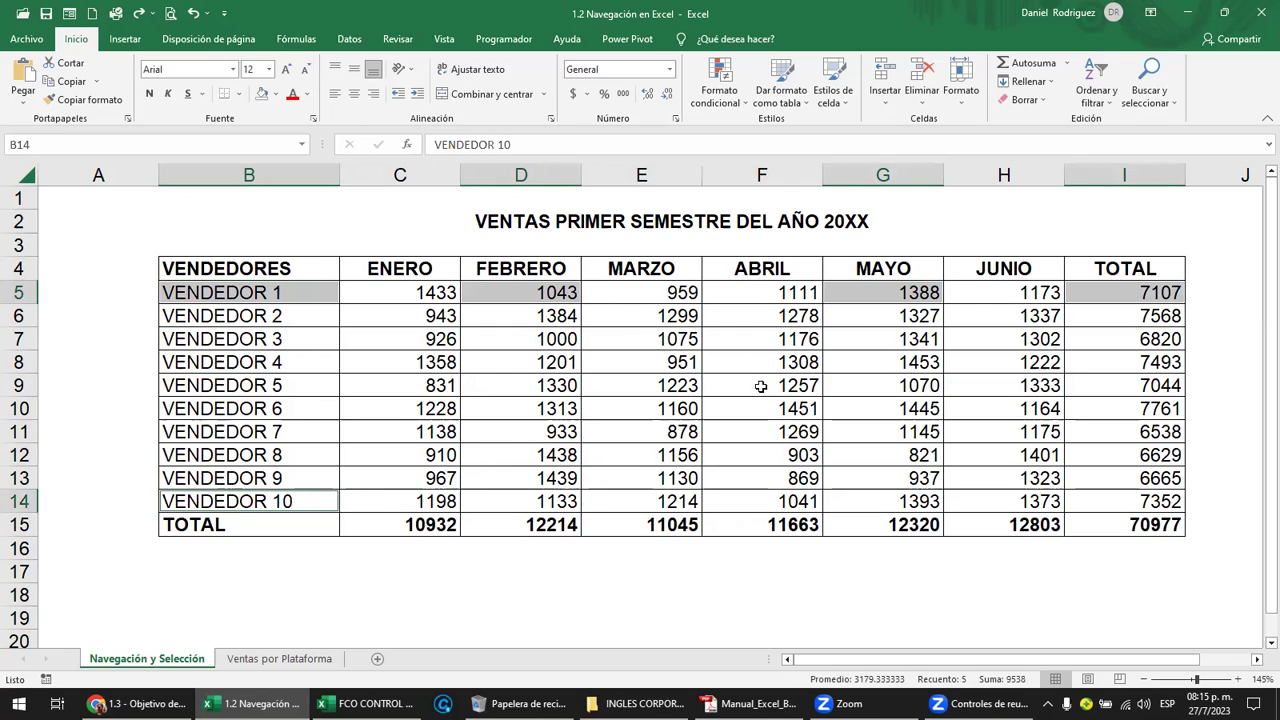
ctrl+click(774, 499)
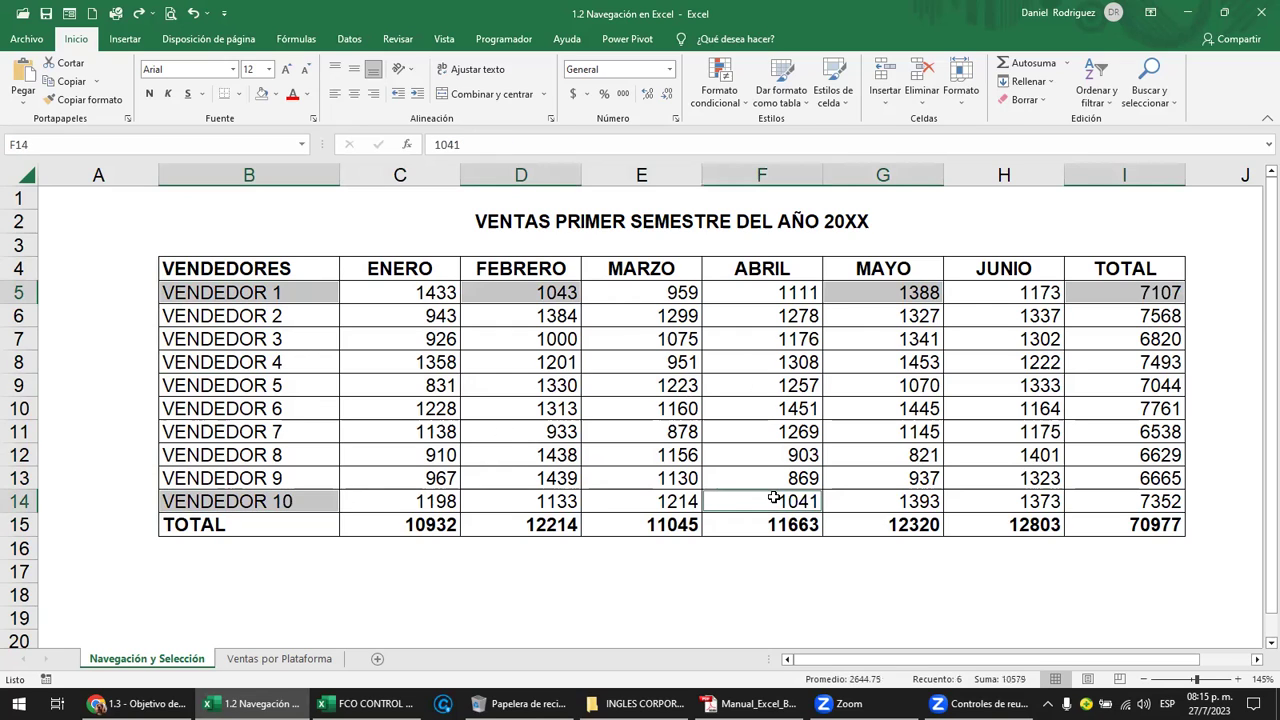
ctrl+click(1121, 496)
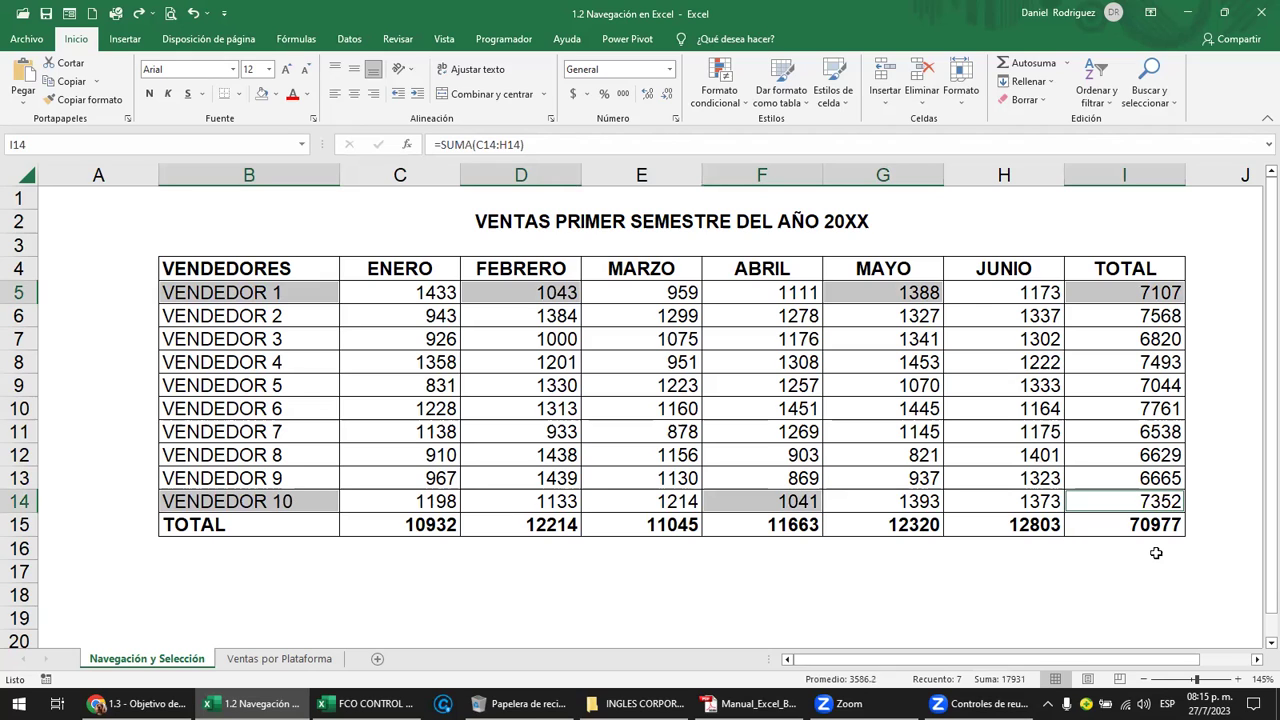
click(391, 403)
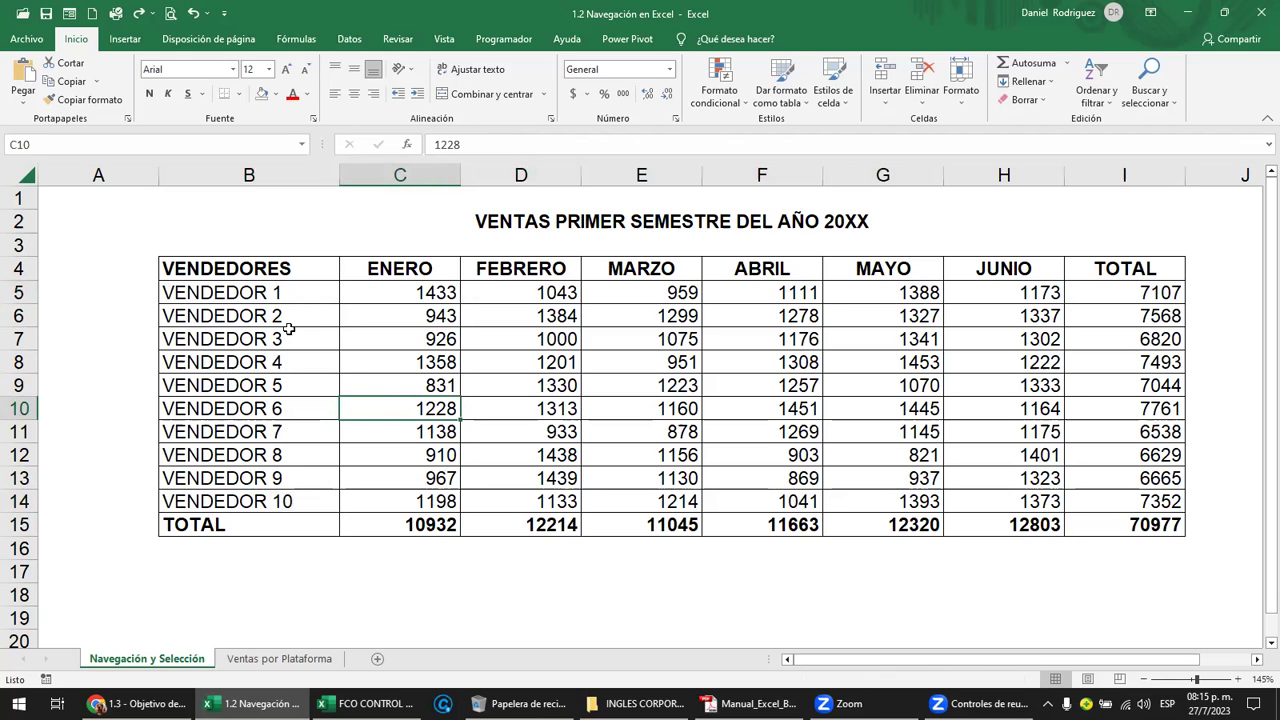
drag(240, 268, 252, 502)
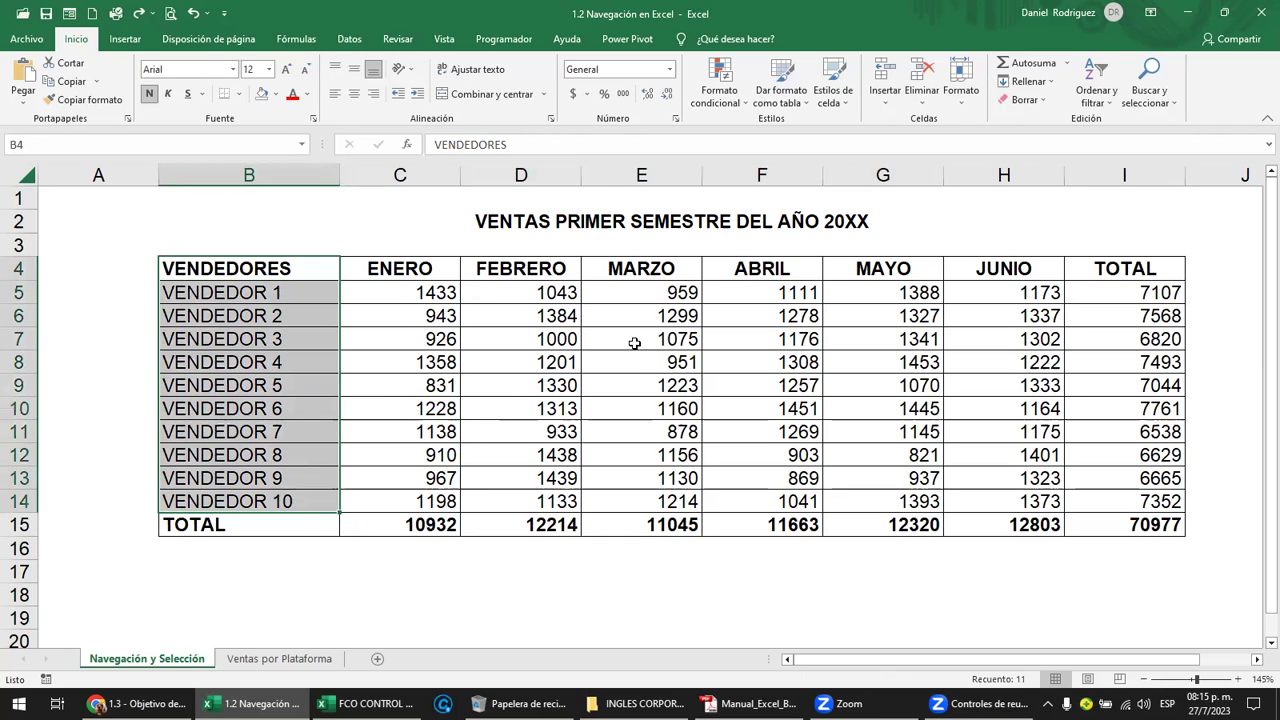
drag(676, 316, 686, 385)
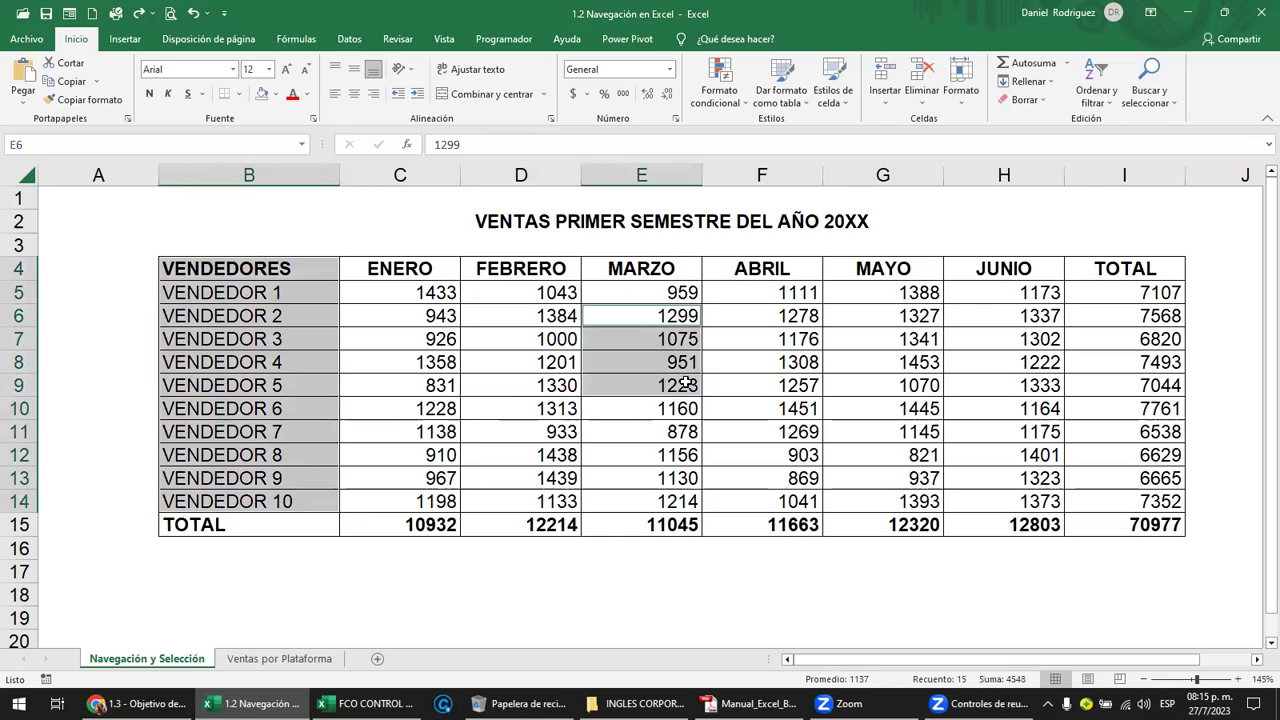
drag(1035, 316, 1040, 385)
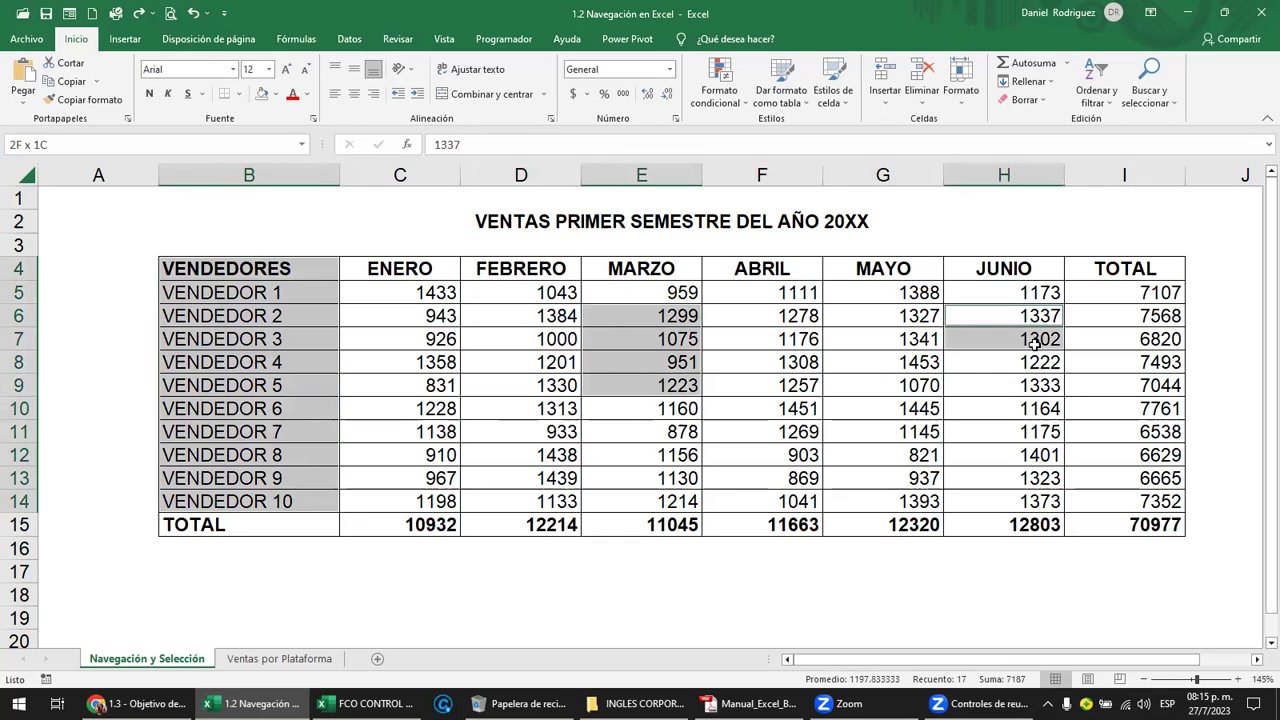
drag(1168, 522, 1161, 297)
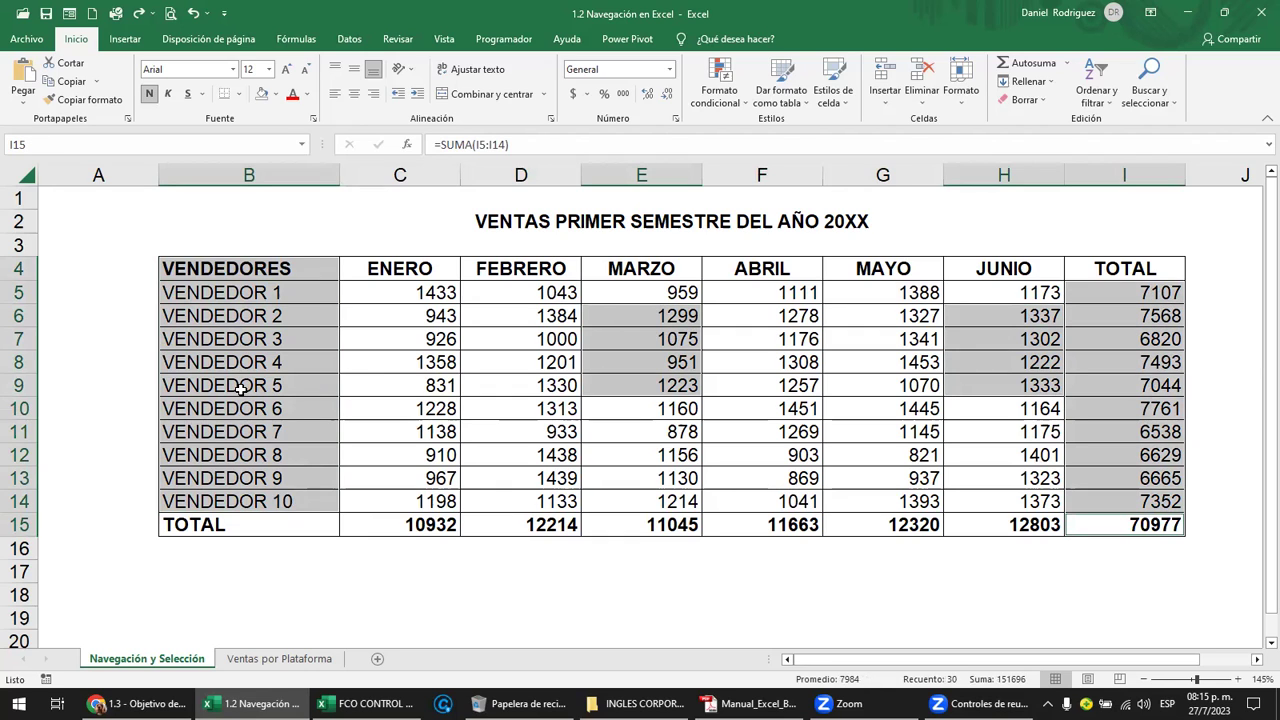
click(281, 569)
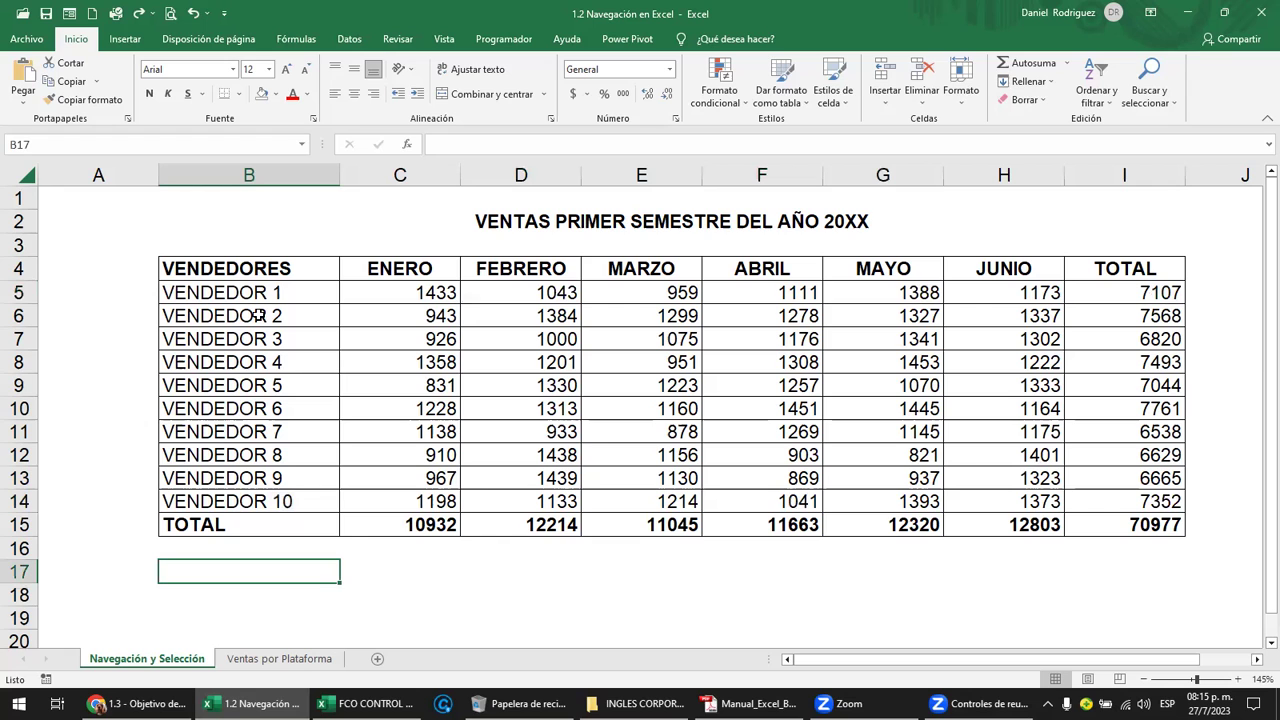
click(247, 272)
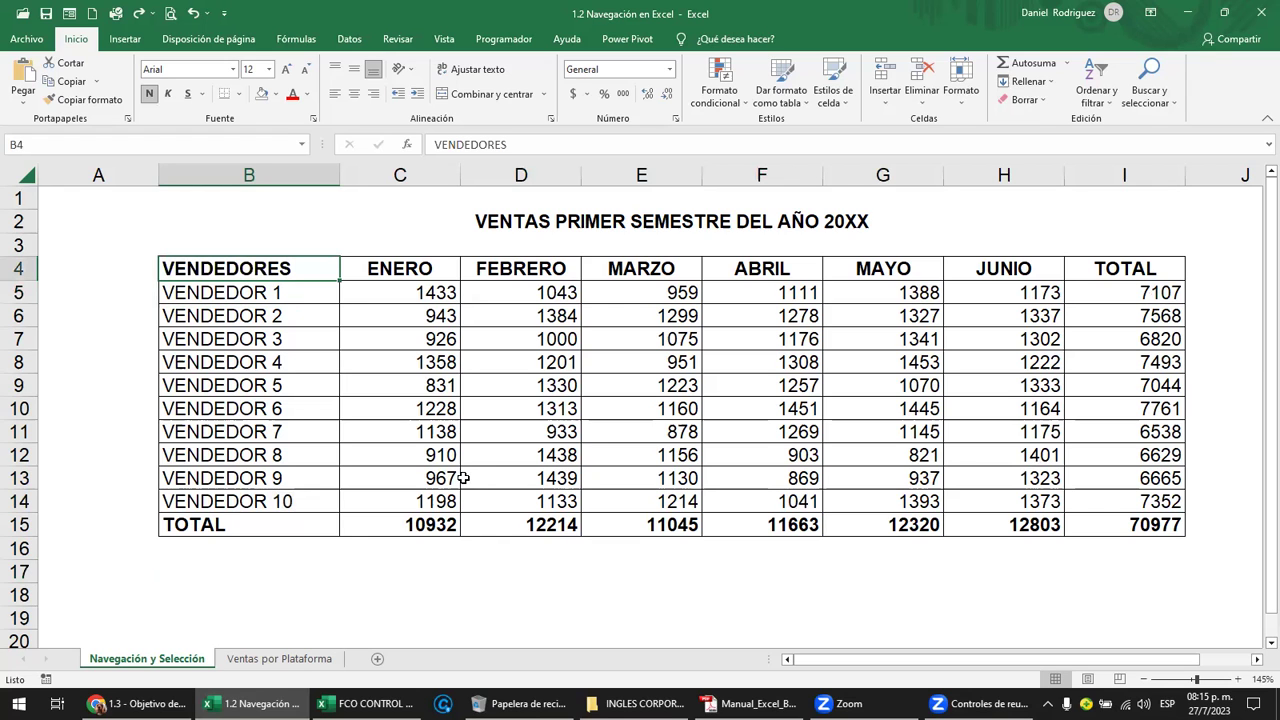
Switch to Chrome to show the Ctrl+arrow navigation lesson slide.
click(137, 703)
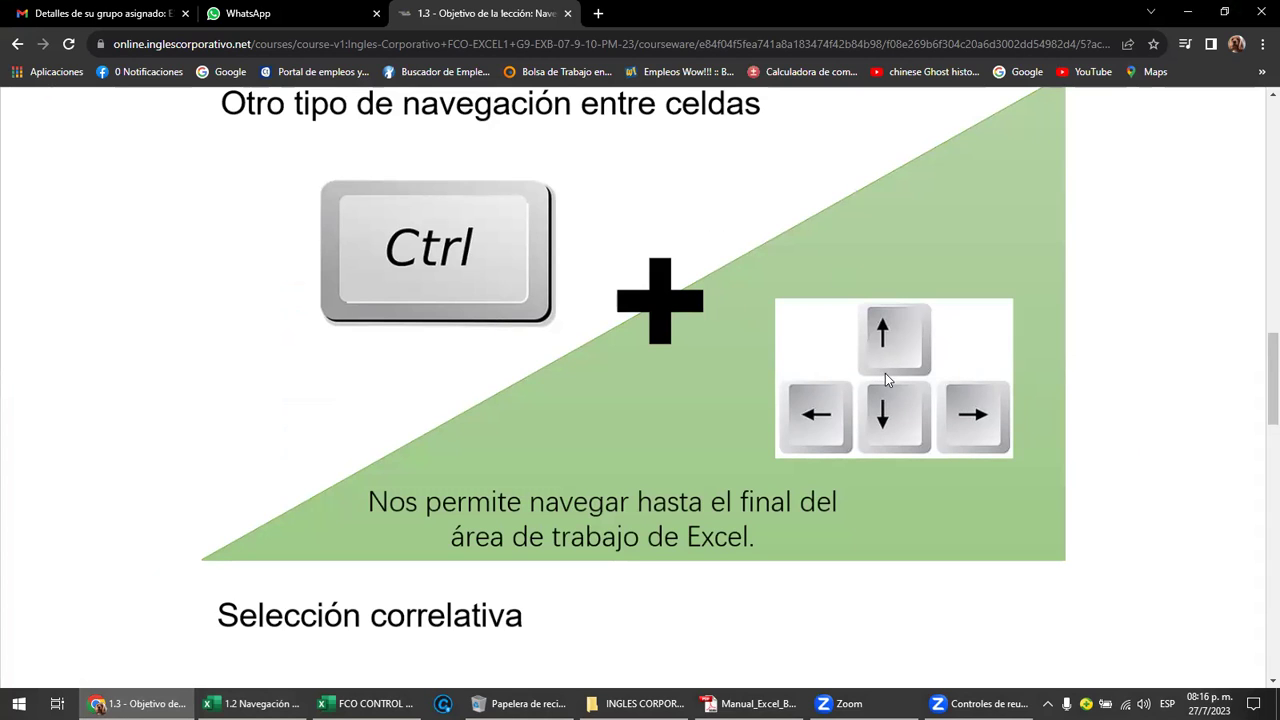
Back in Excel, jump repeatedly between VENDEDORES B4 and the TOTAL row B15 with Ctrl+Down and Ctrl+Up.
click(97, 706)
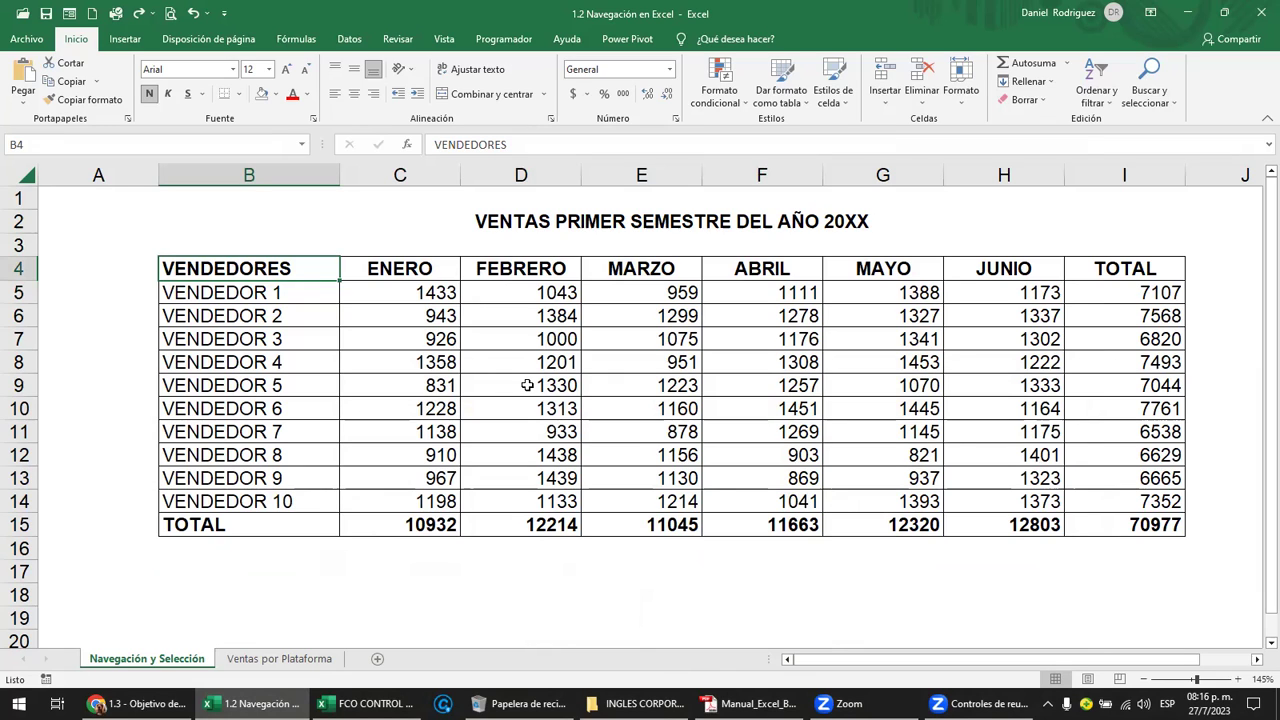
key(ctrl+Down)
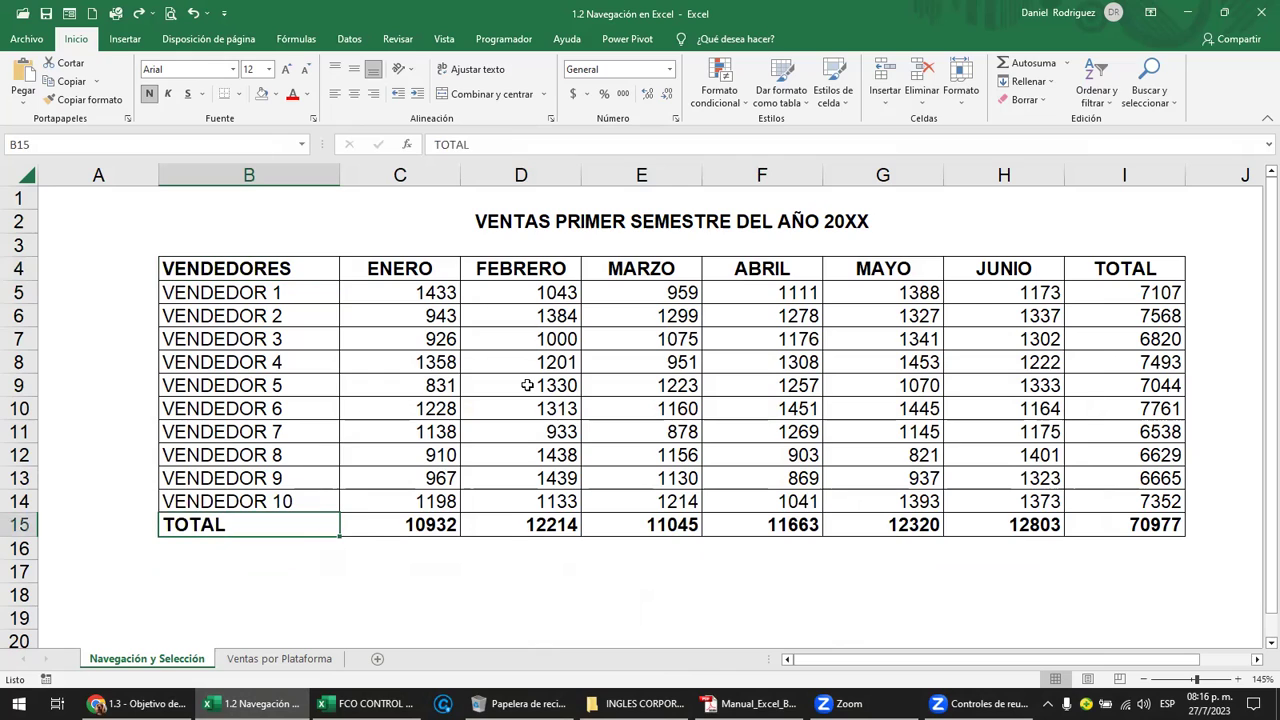
key(ctrl+Up)
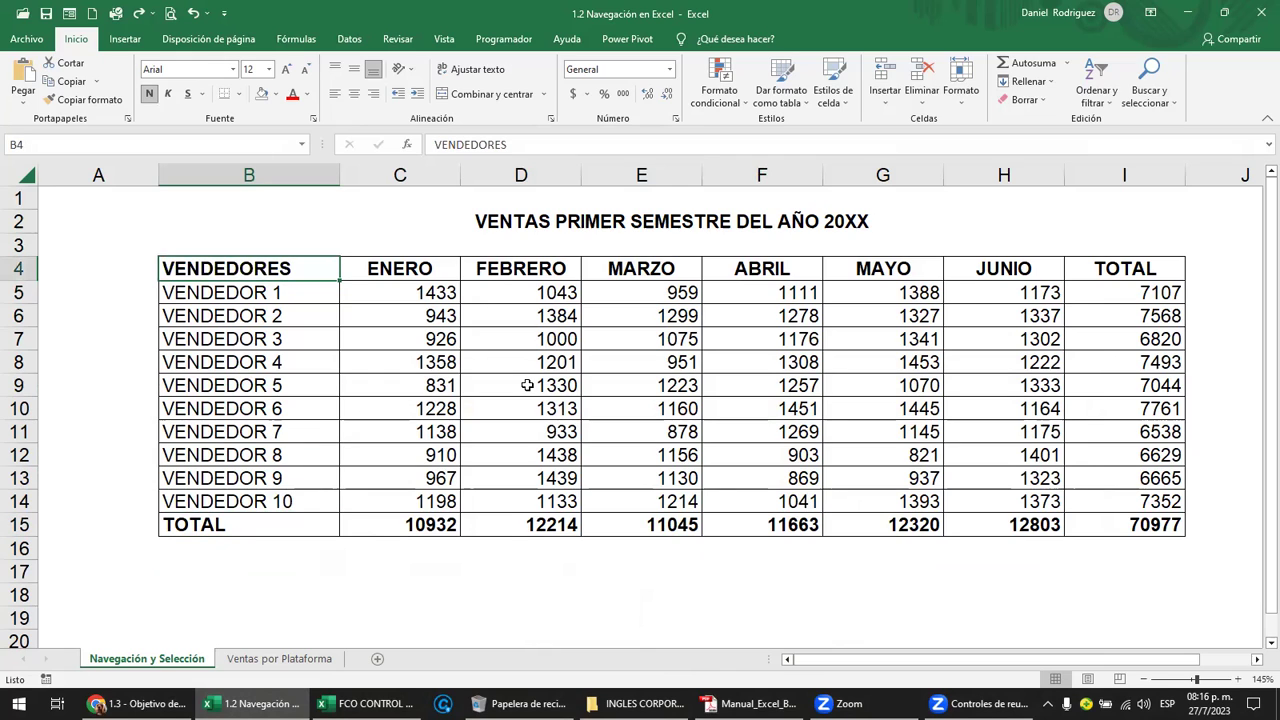
key(ctrl+Down)
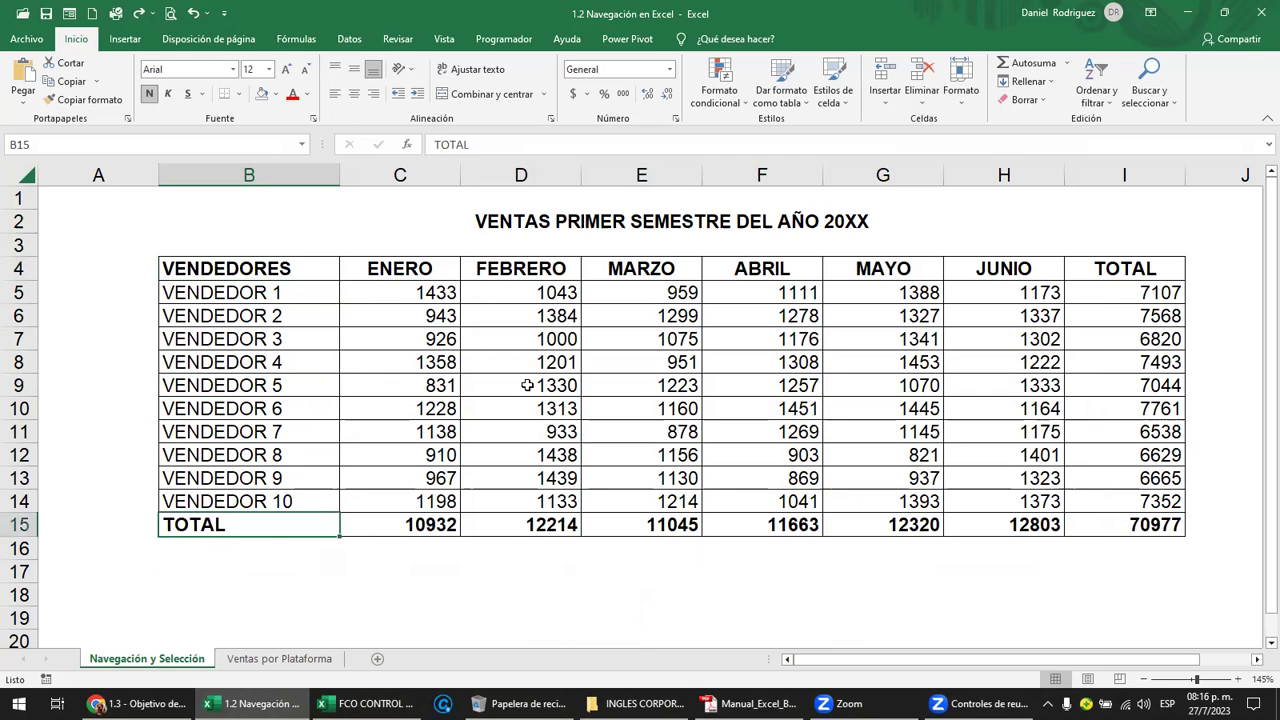
key(ctrl+Up)
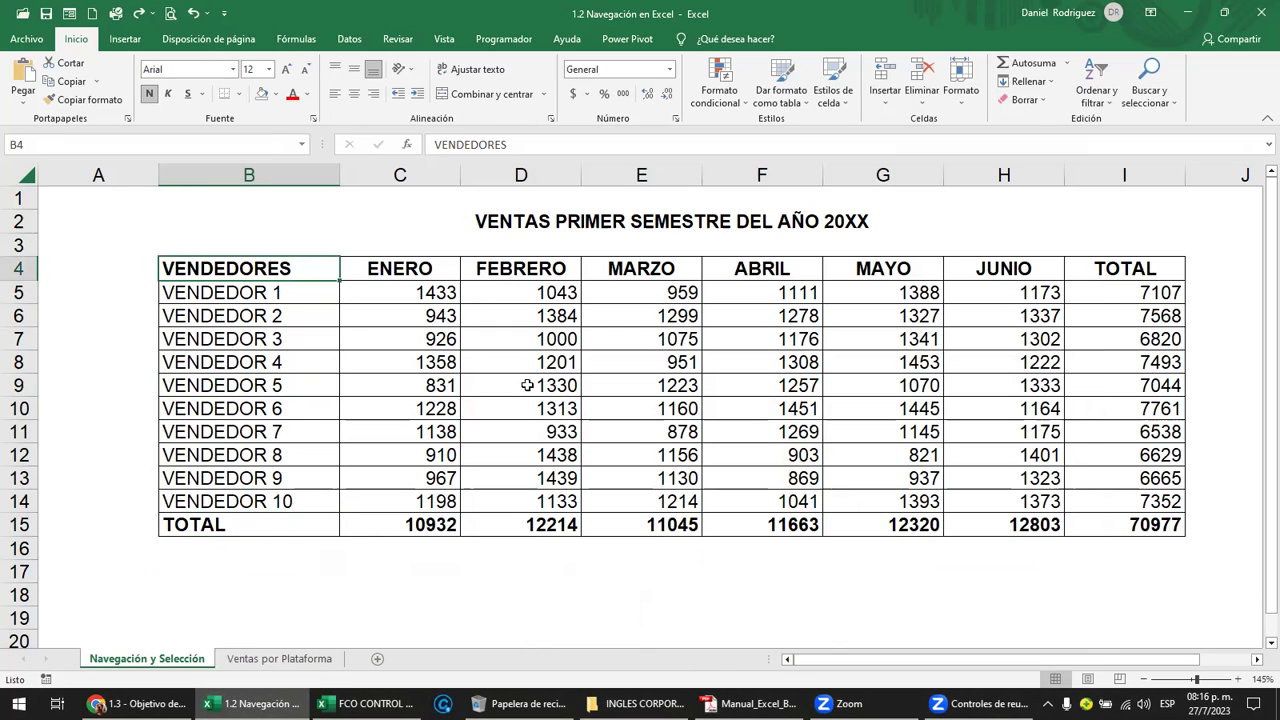
key(ctrl+Down)
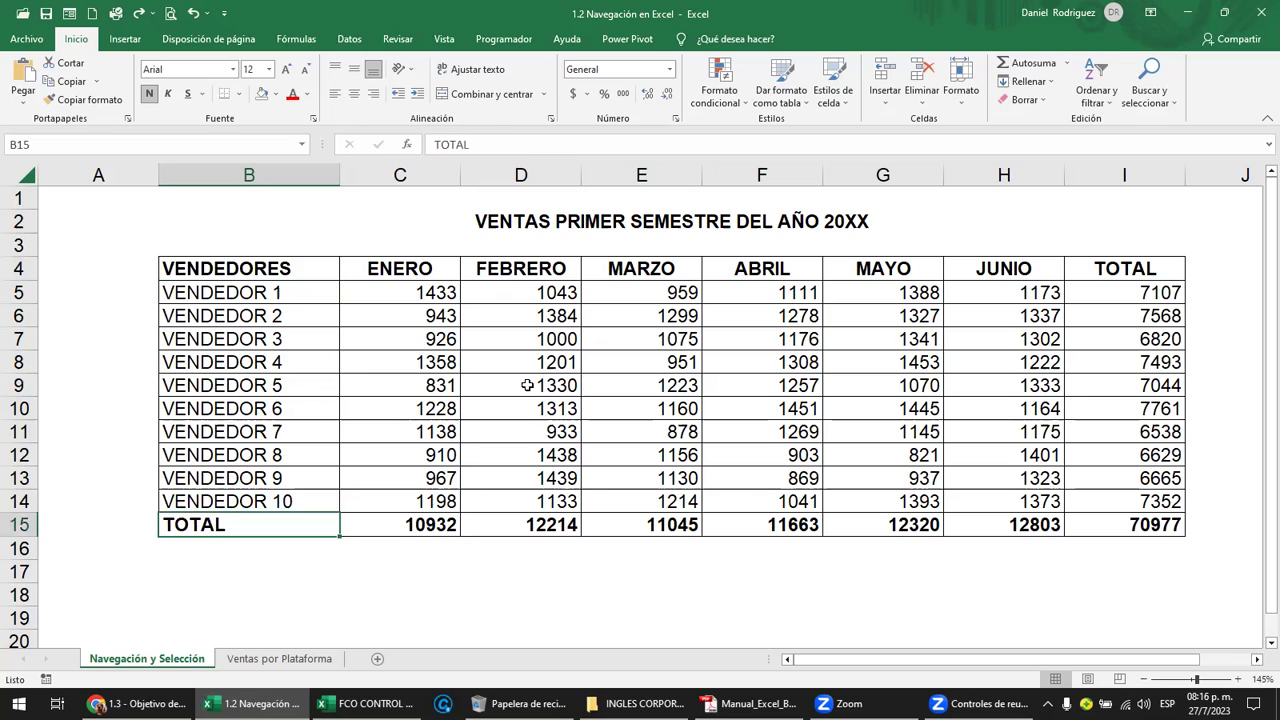
key(ctrl+Up)
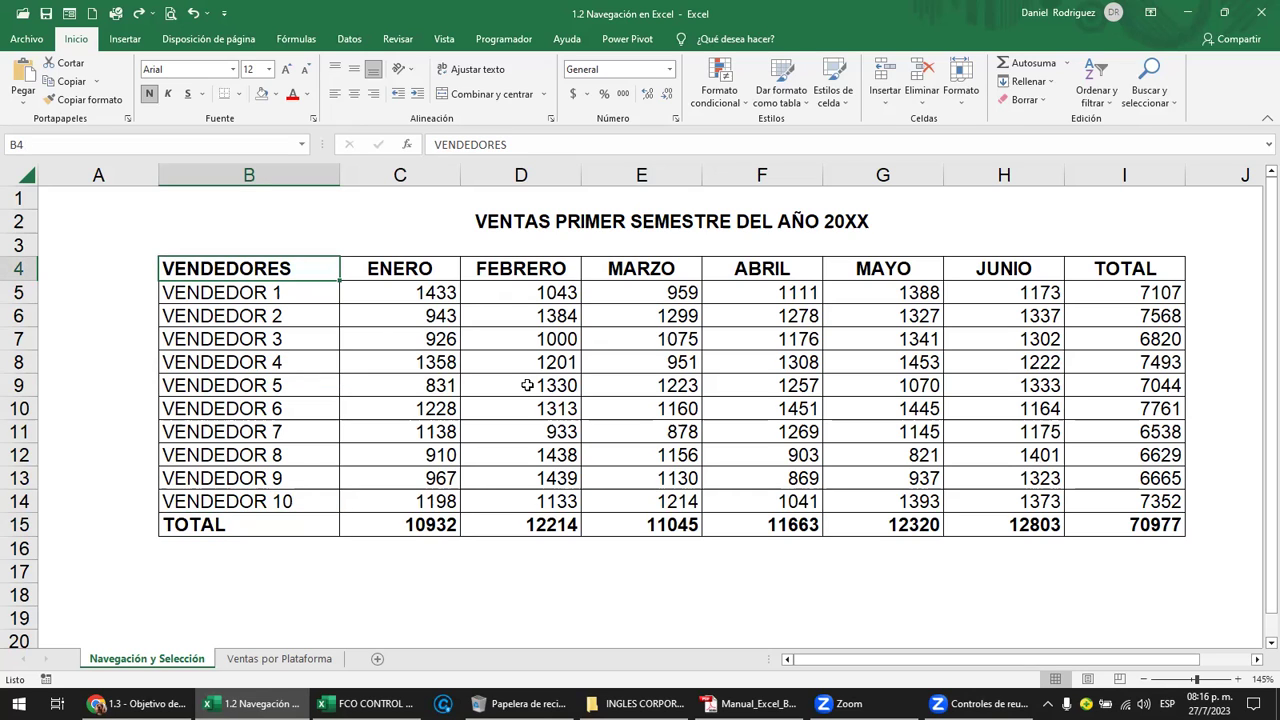
Select the TOTAL header I4 and jump with Ctrl+Down to the grand total I15.
click(250, 520)
click(297, 277)
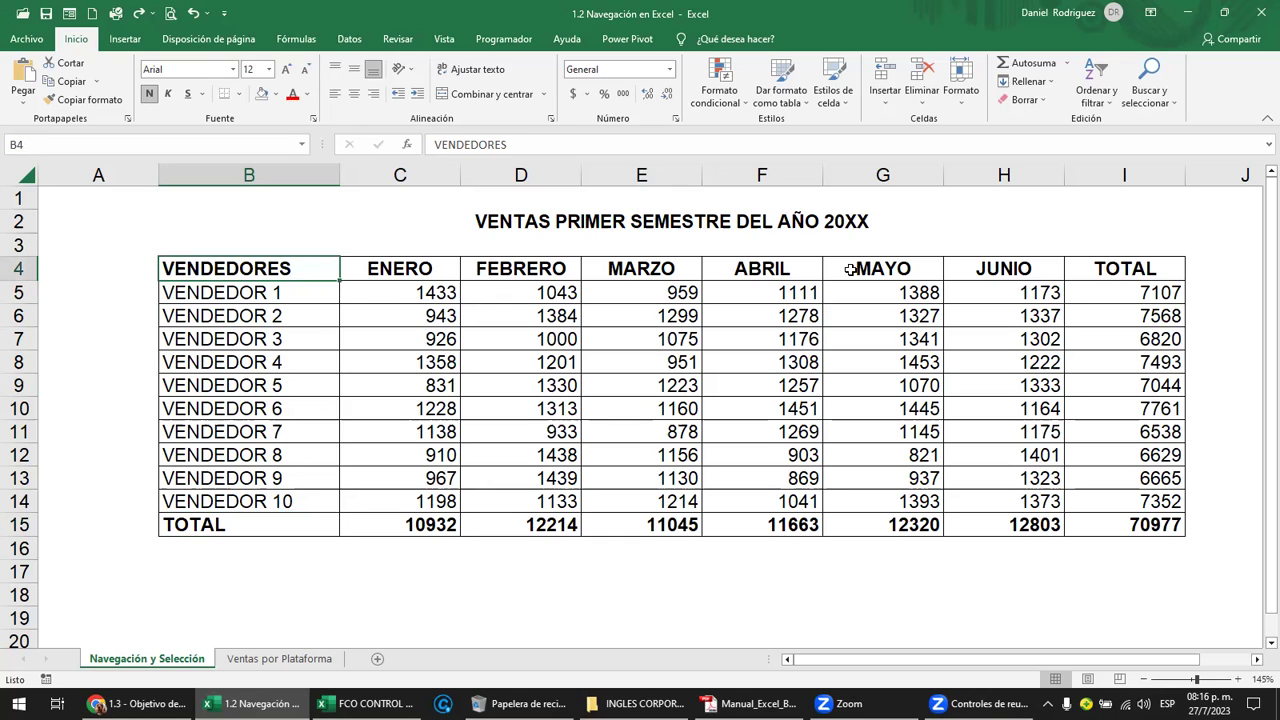
click(1160, 268)
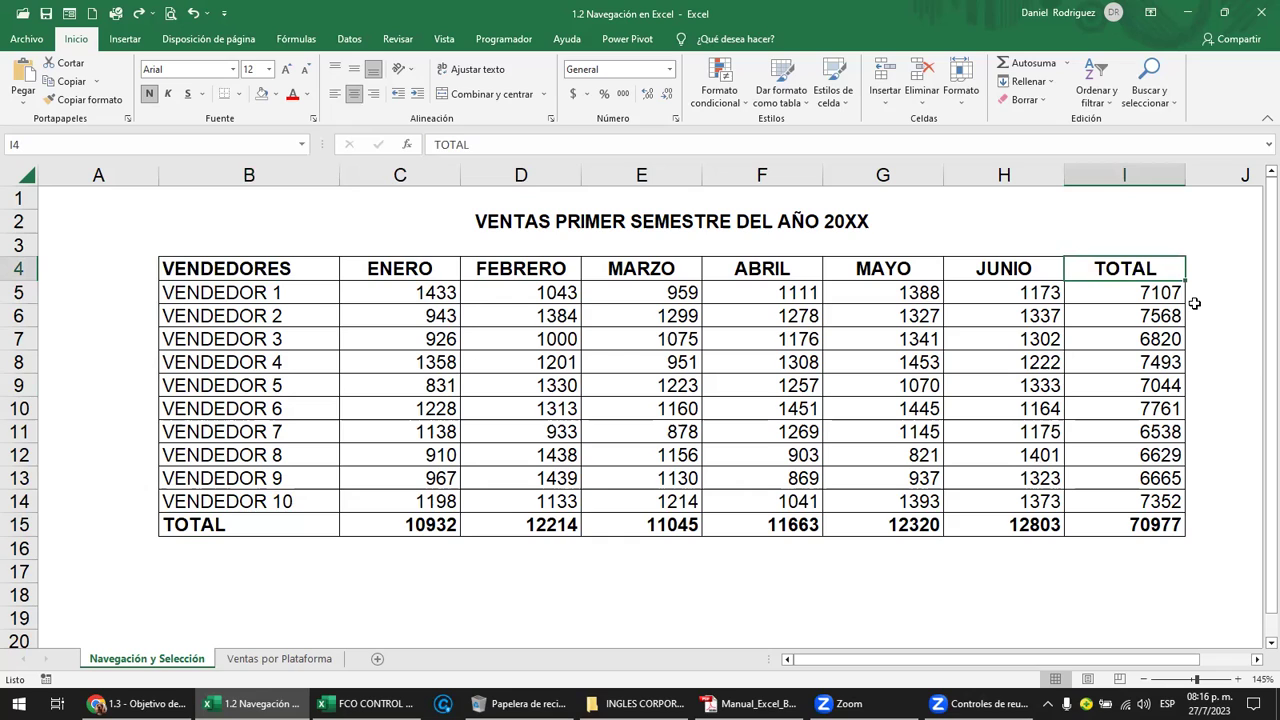
key(ctrl+Down)
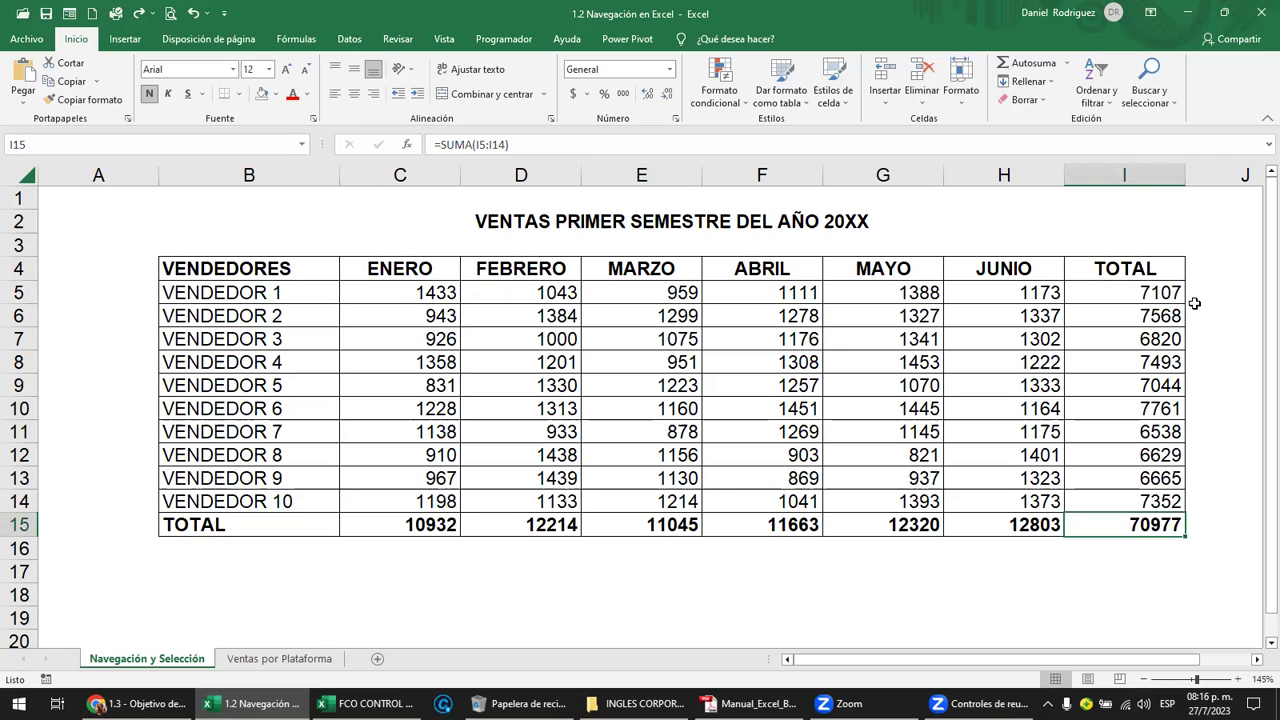
Select the sales table B4:I15 and apply Sin borde from the Borders menu.
click(249, 271)
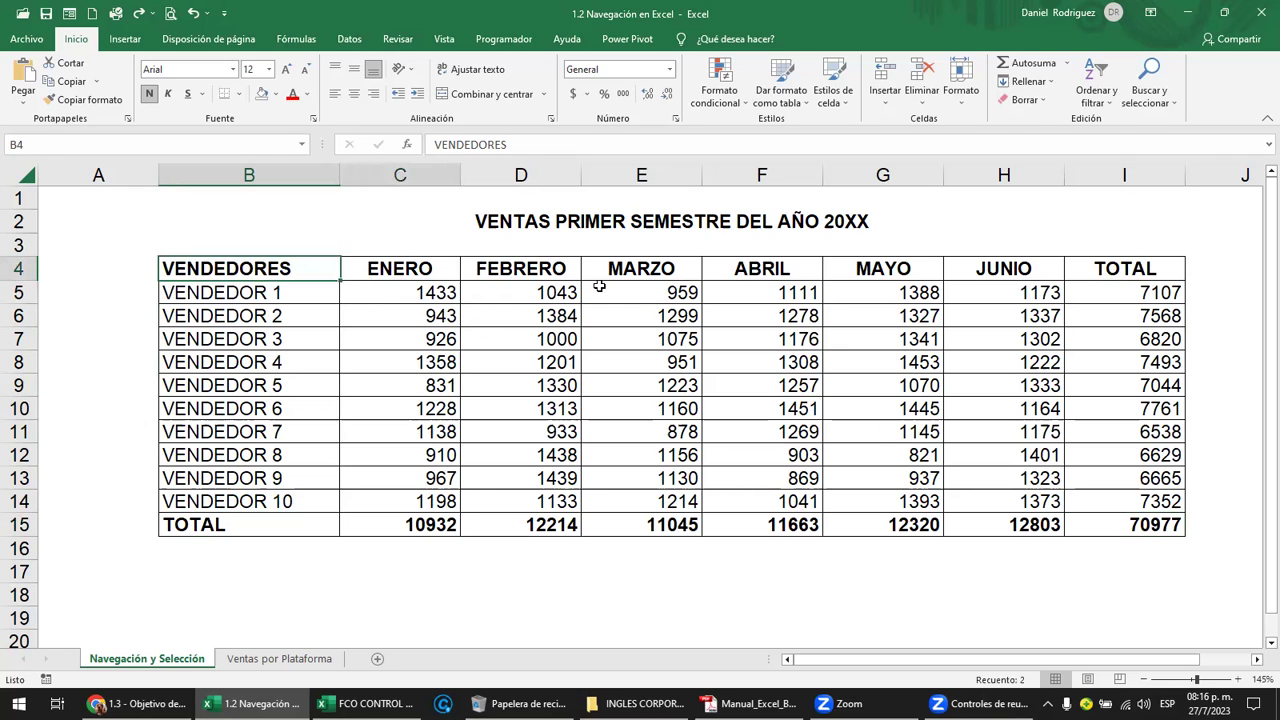
drag(599, 287, 1106, 522)
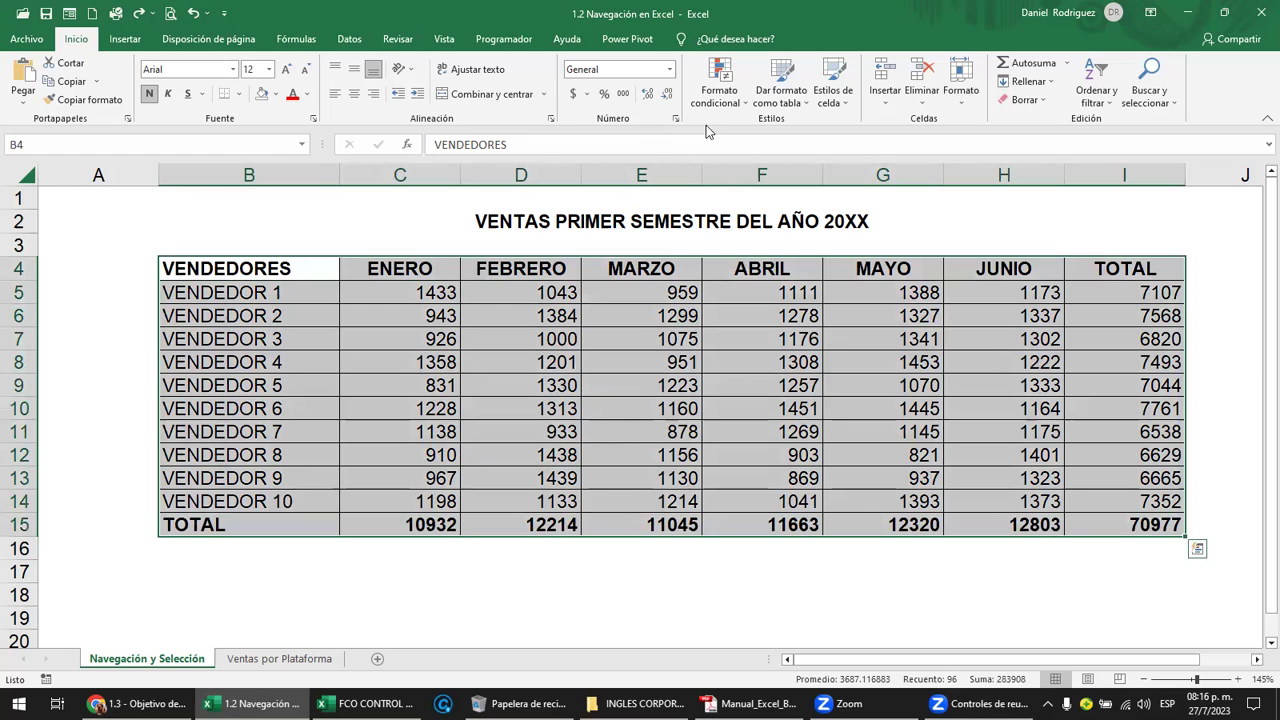
click(381, 356)
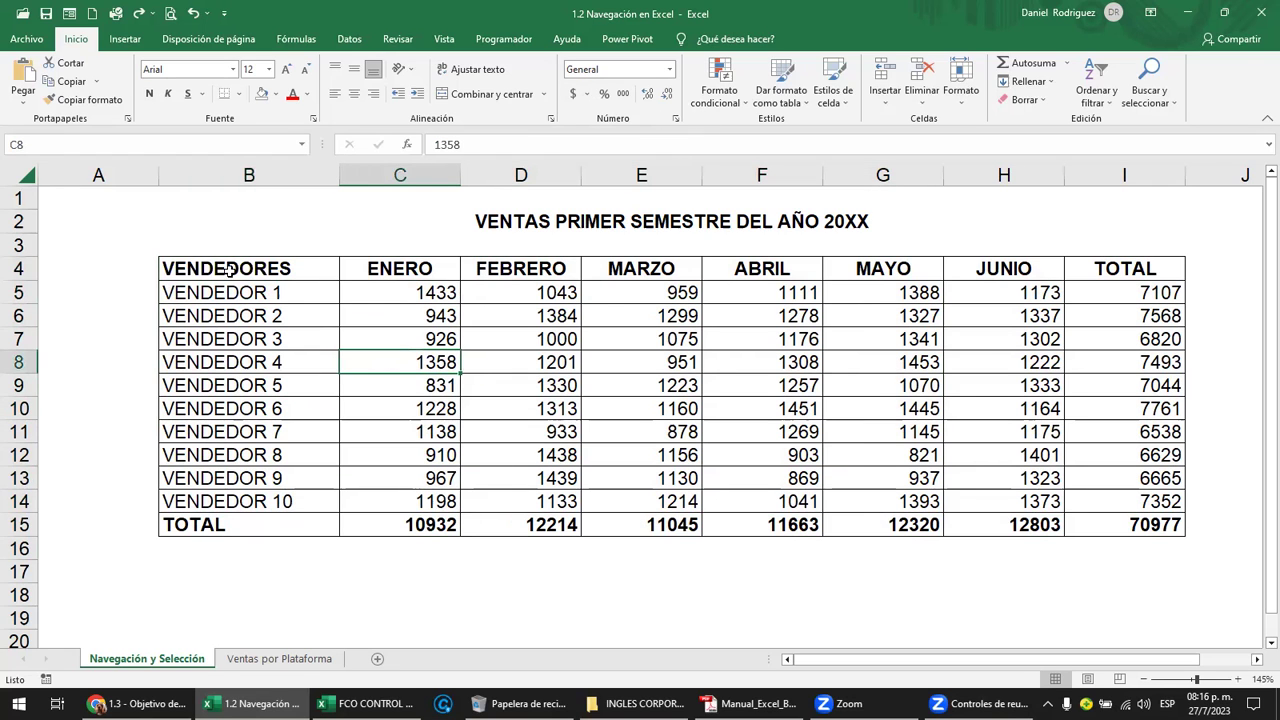
drag(229, 270, 1165, 527)
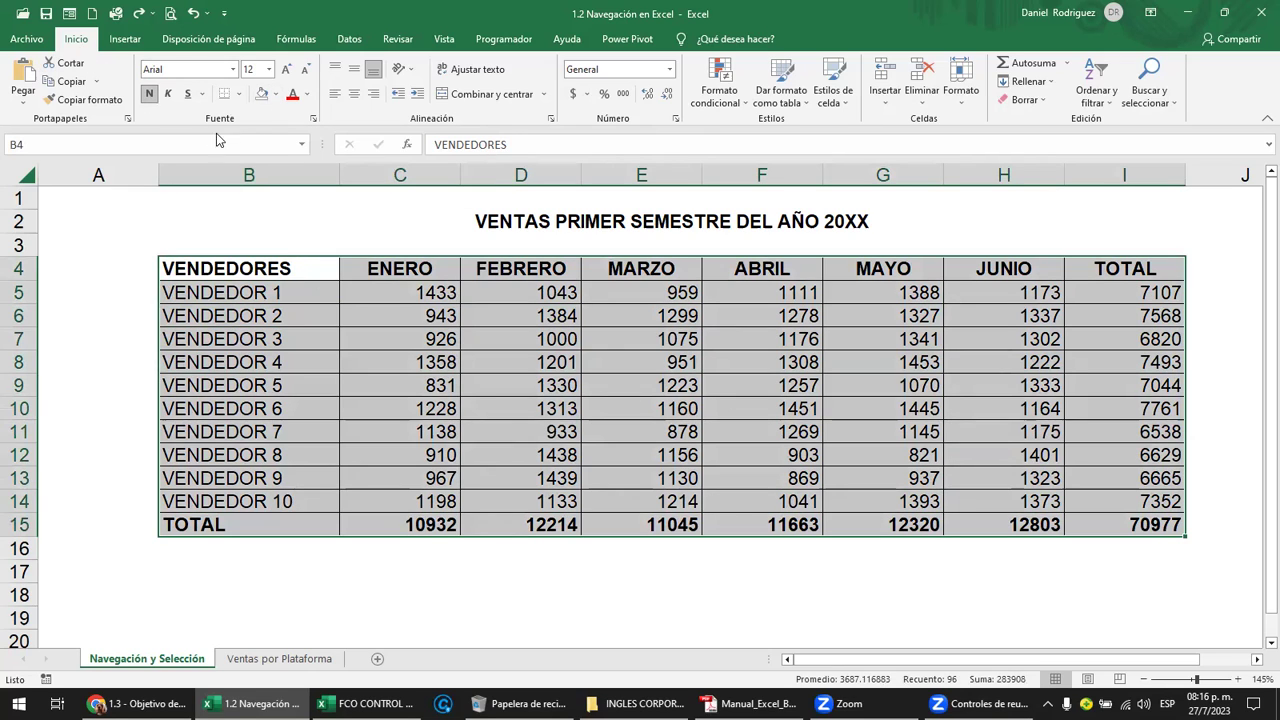
click(276, 94)
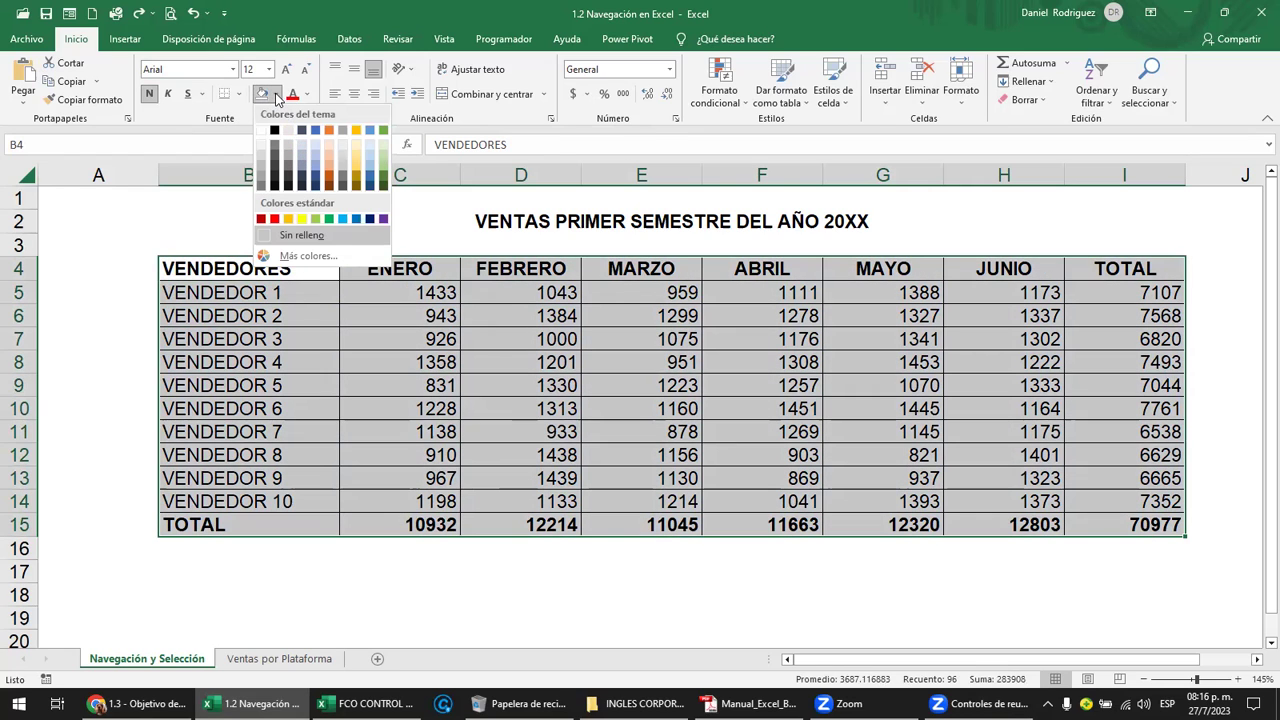
click(240, 95)
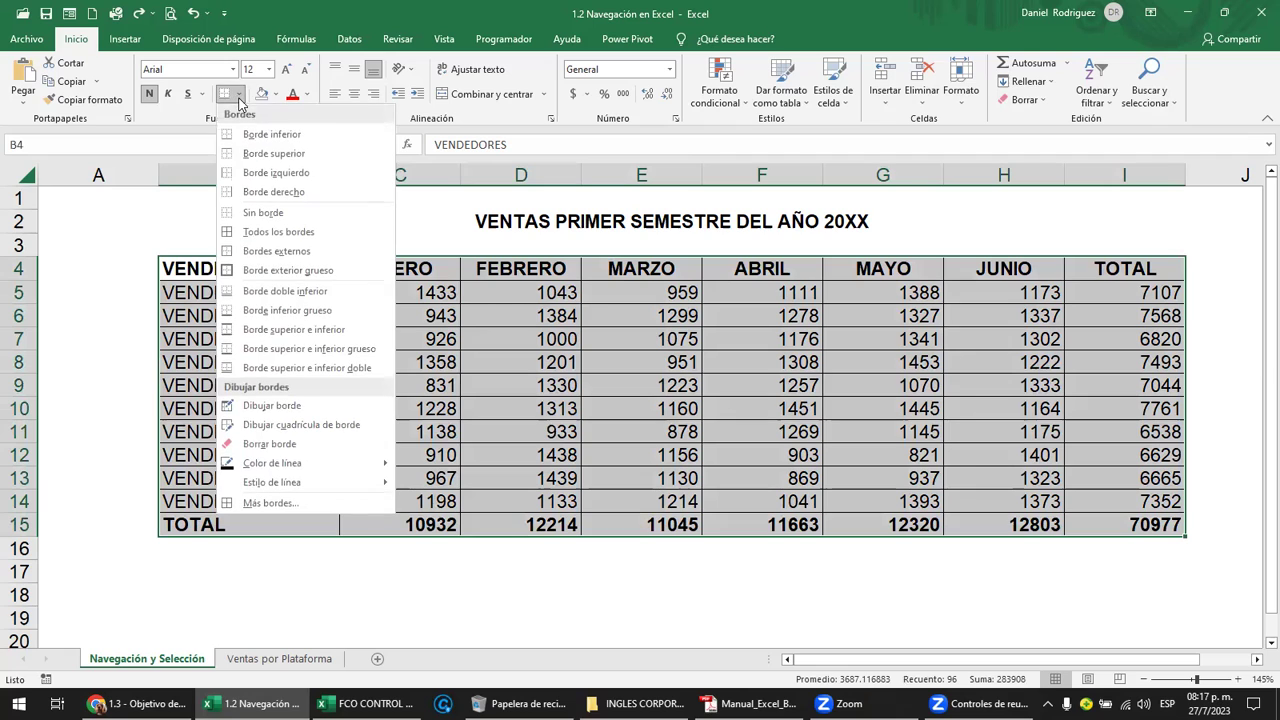
click(265, 214)
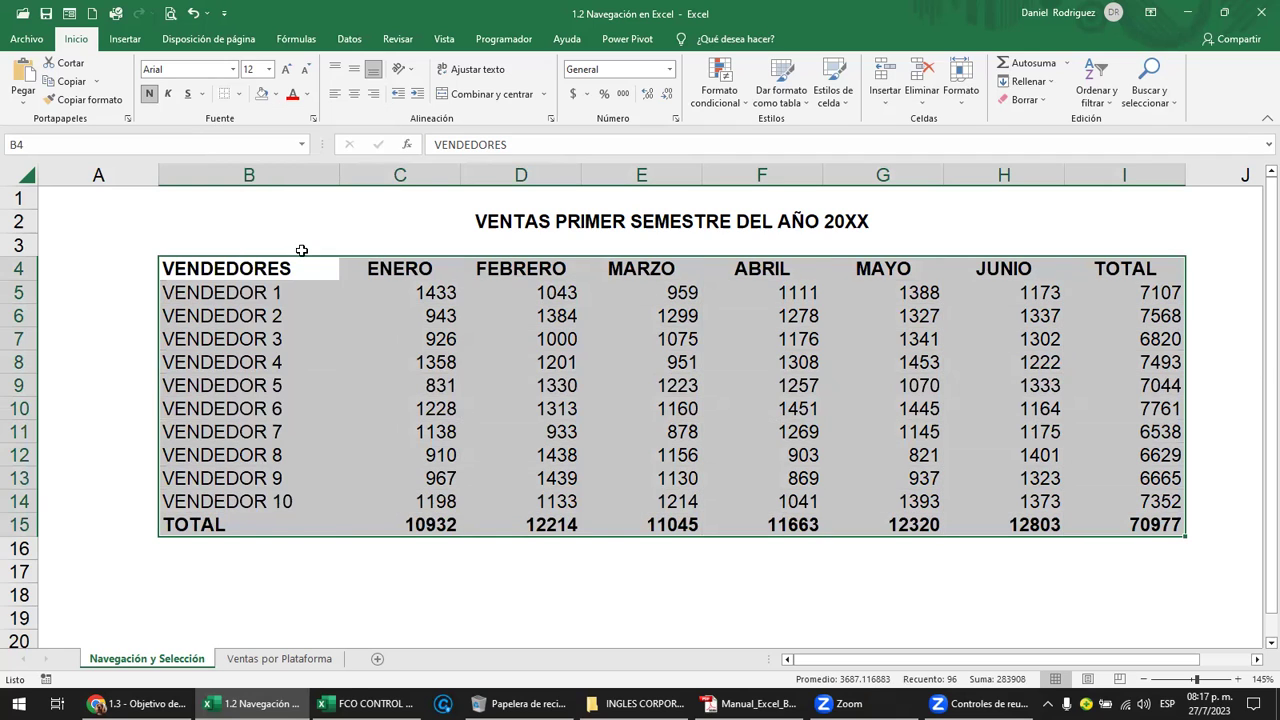
click(430, 392)
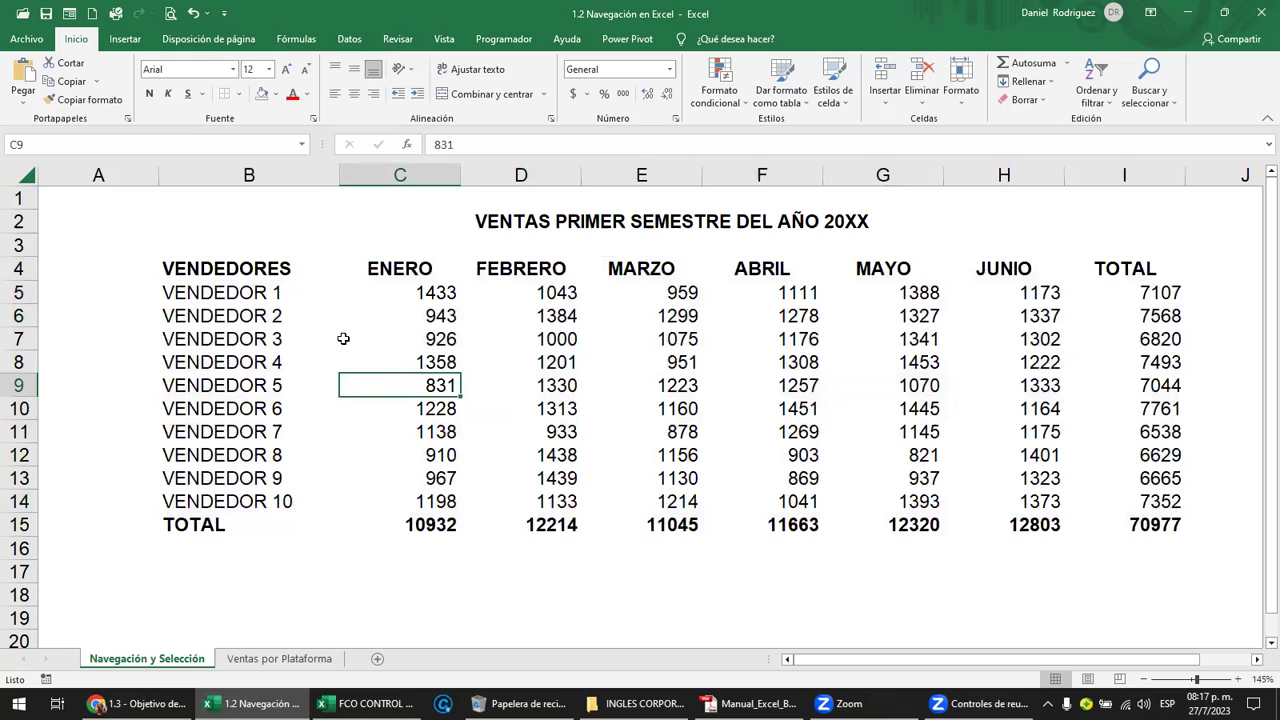
click(240, 270)
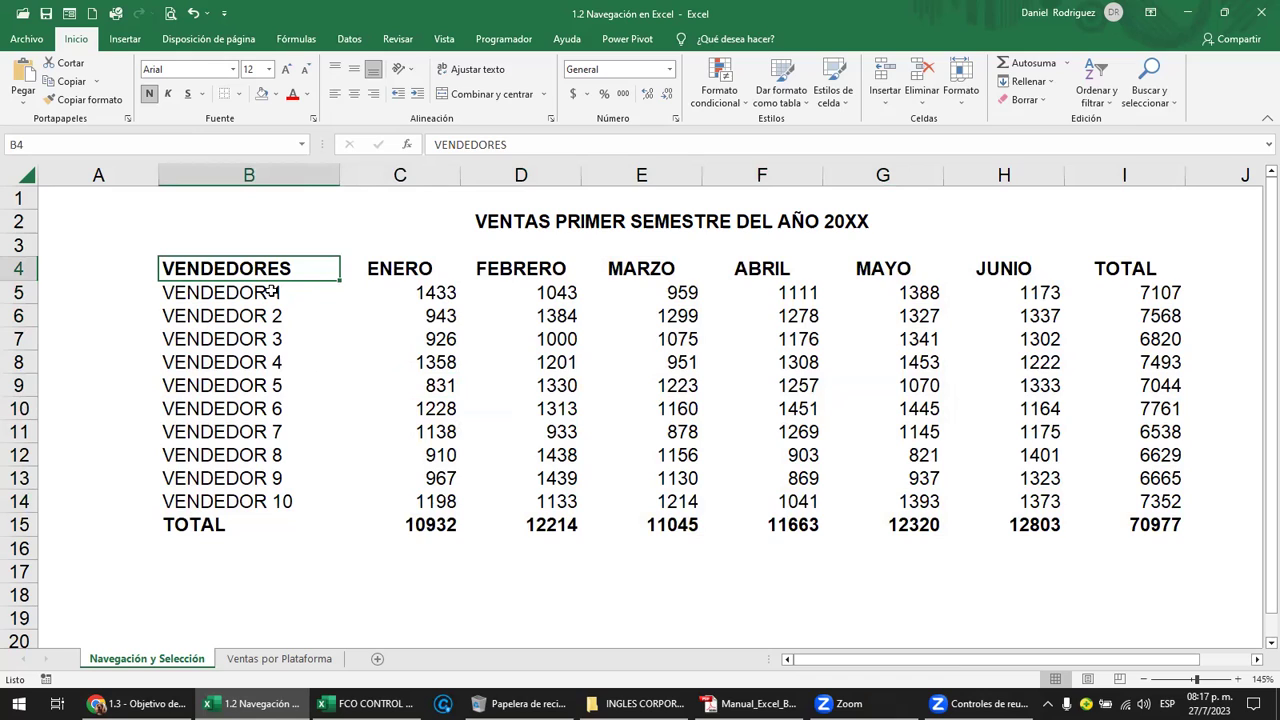
key(ctrl+Right)
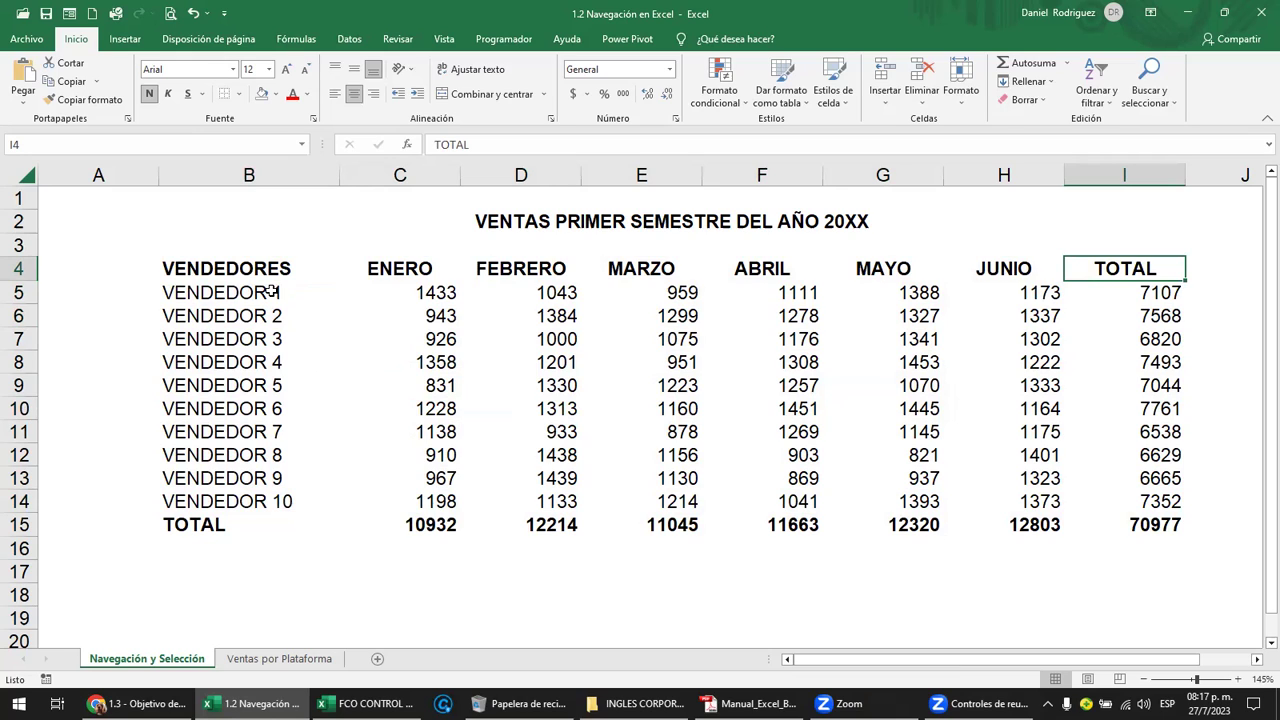
key(ctrl+Left)
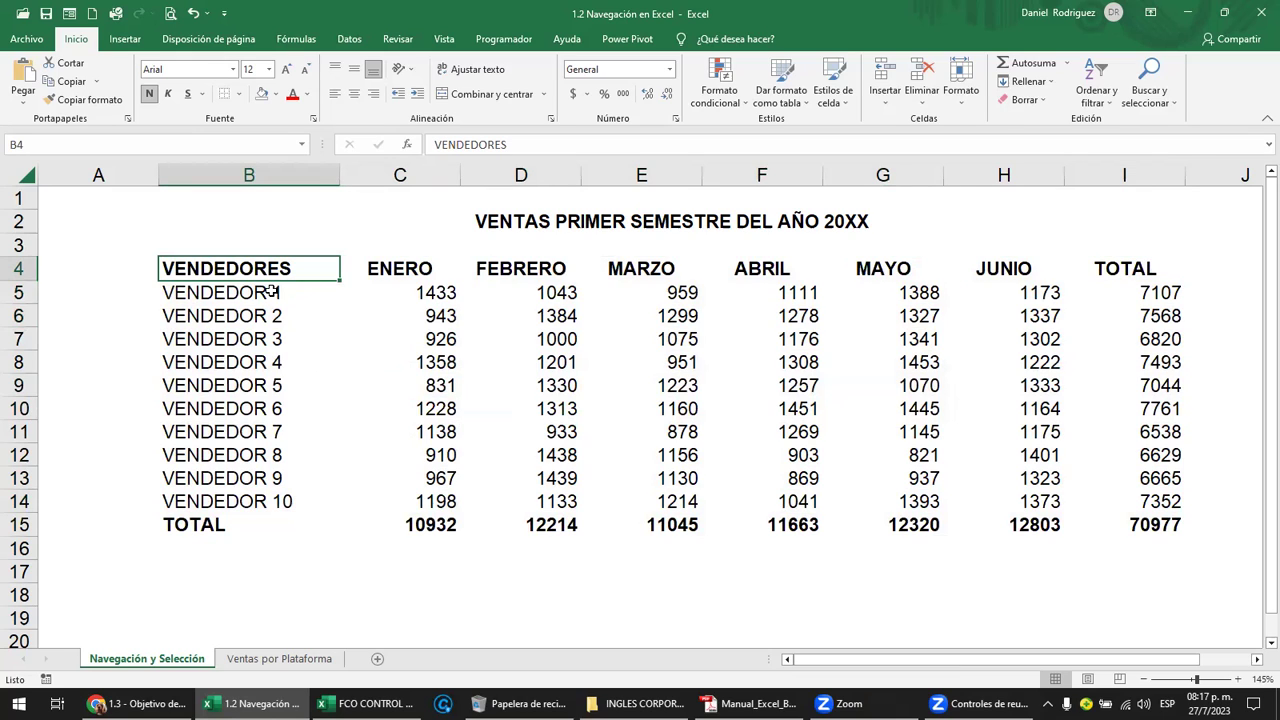
key(ctrl+Right)
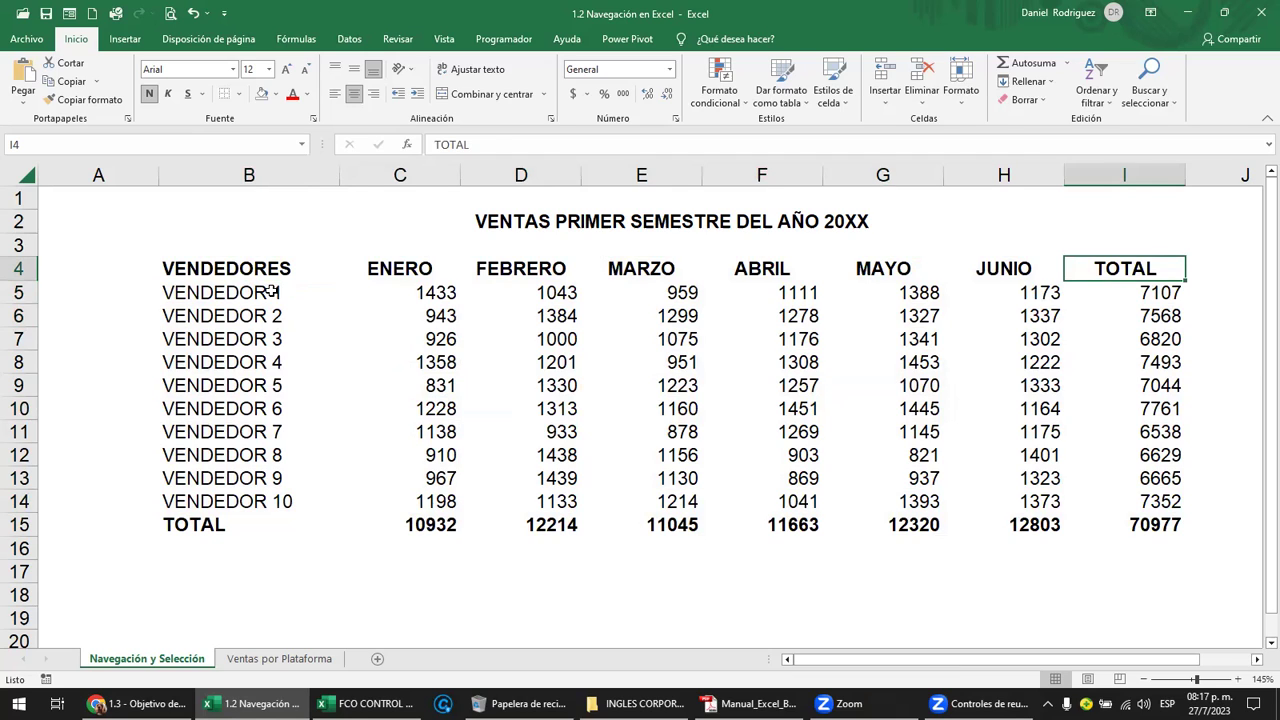
key(ctrl+Down)
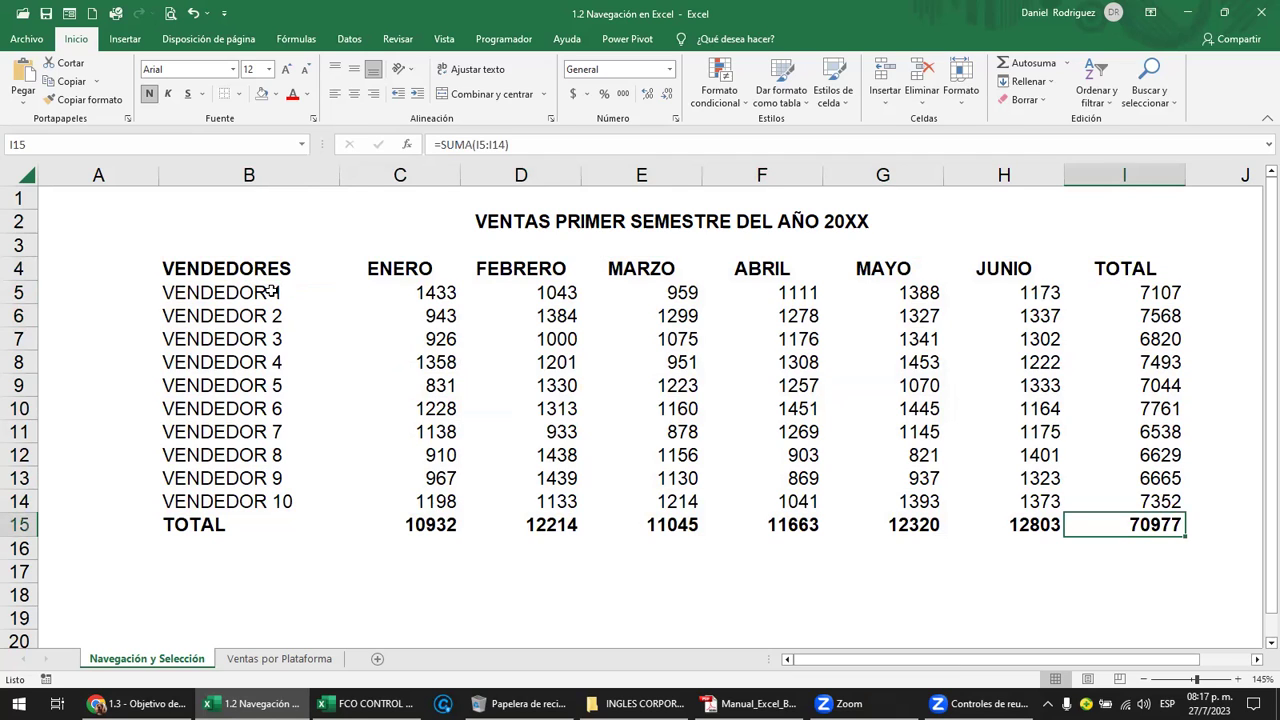
key(ctrl+Left)
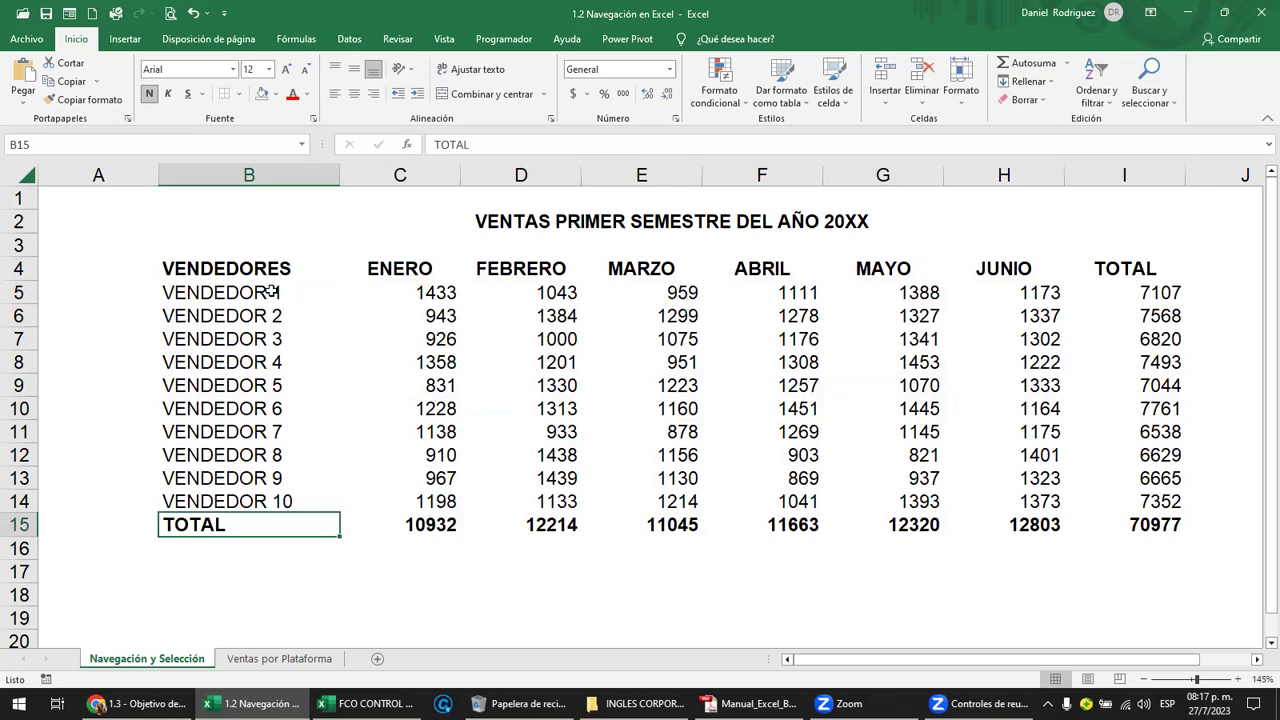
key(ctrl+Up)
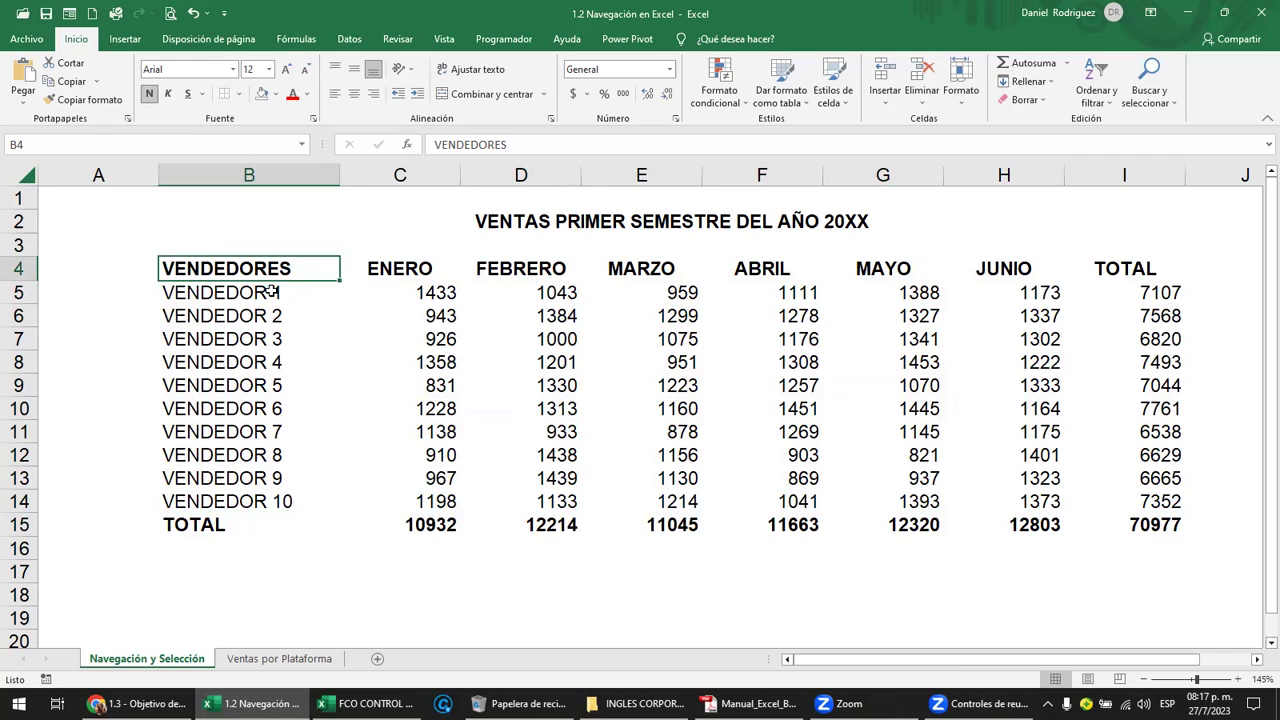
key(ctrl+Right)
key(ctrl+Left)
click(917, 384)
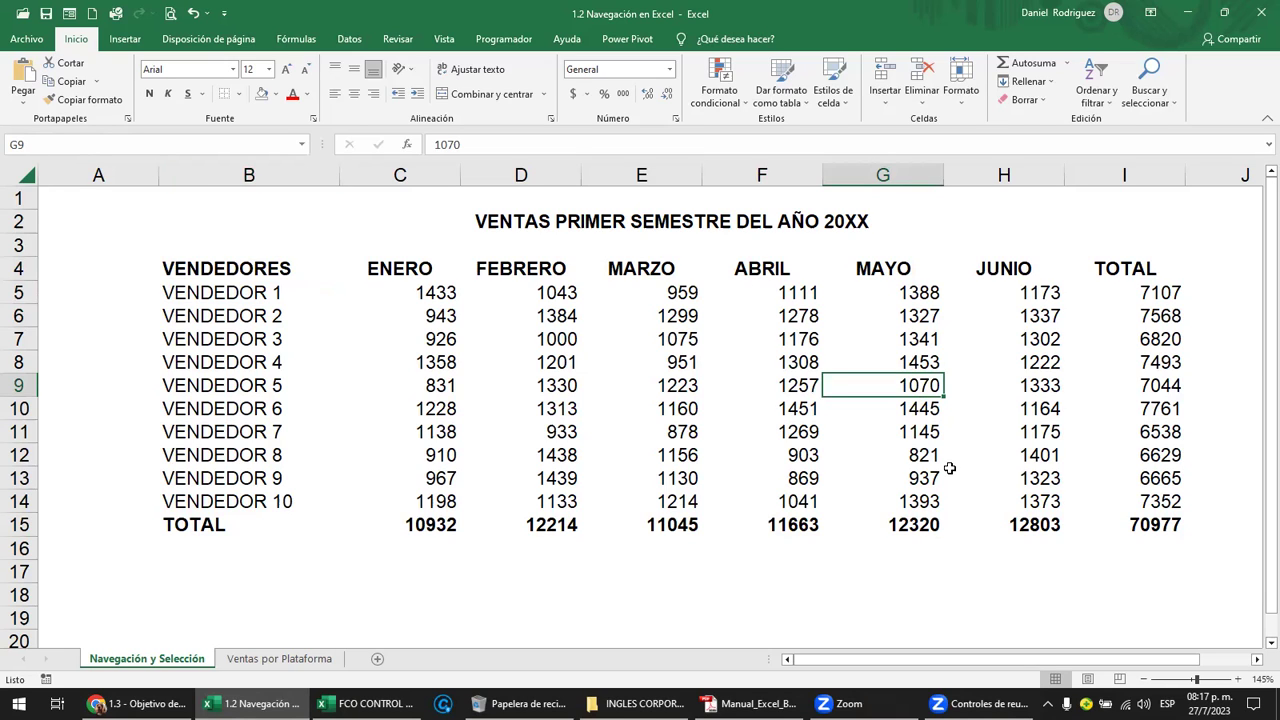
key(ctrl+Down)
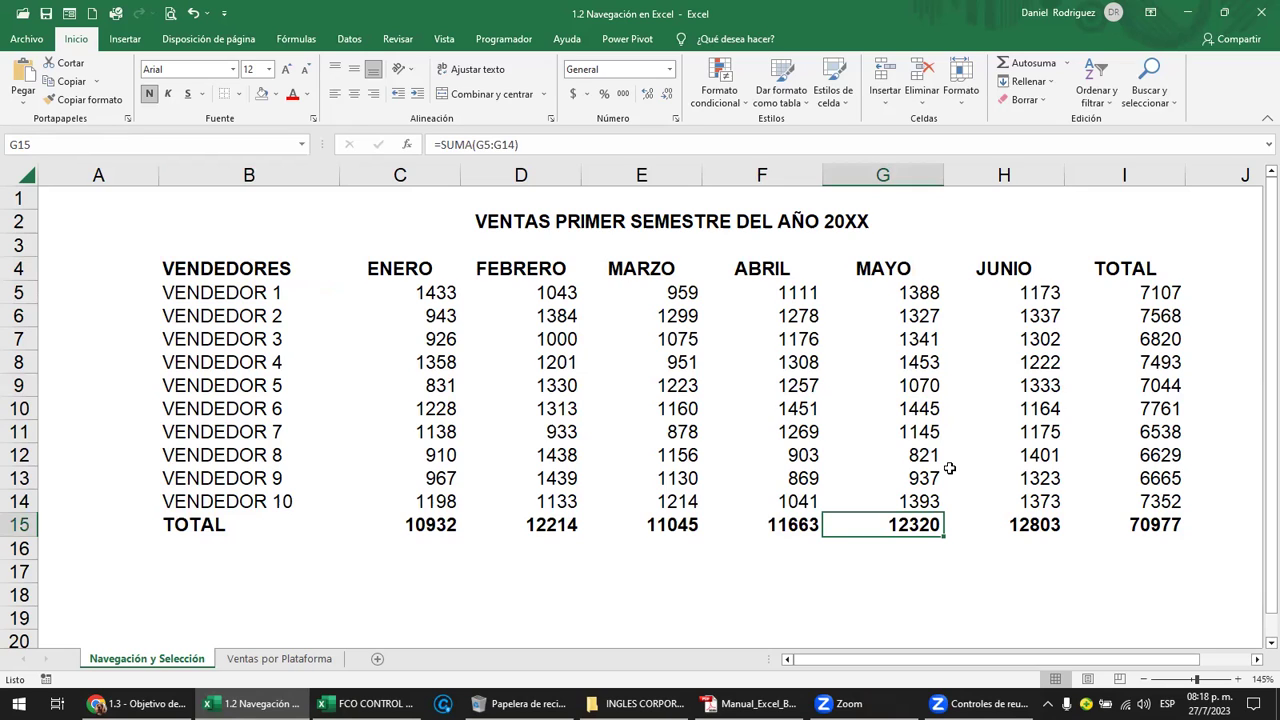
key(ctrl+Up)
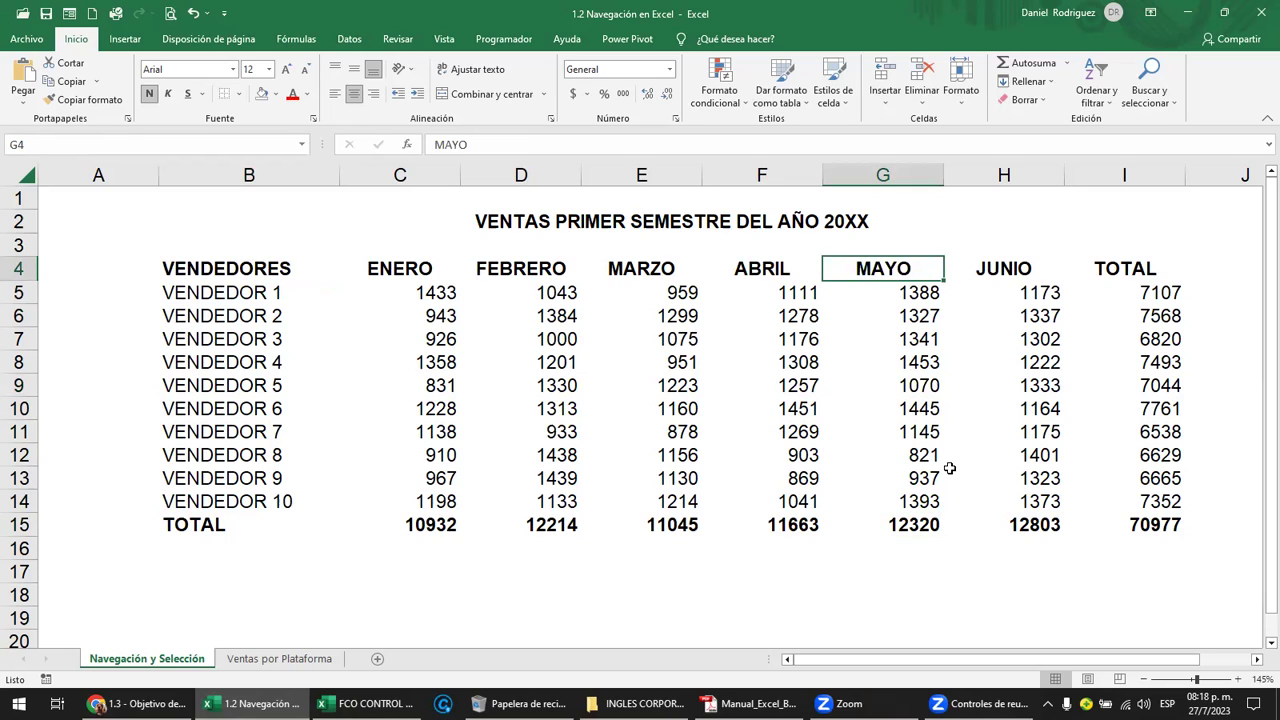
click(907, 411)
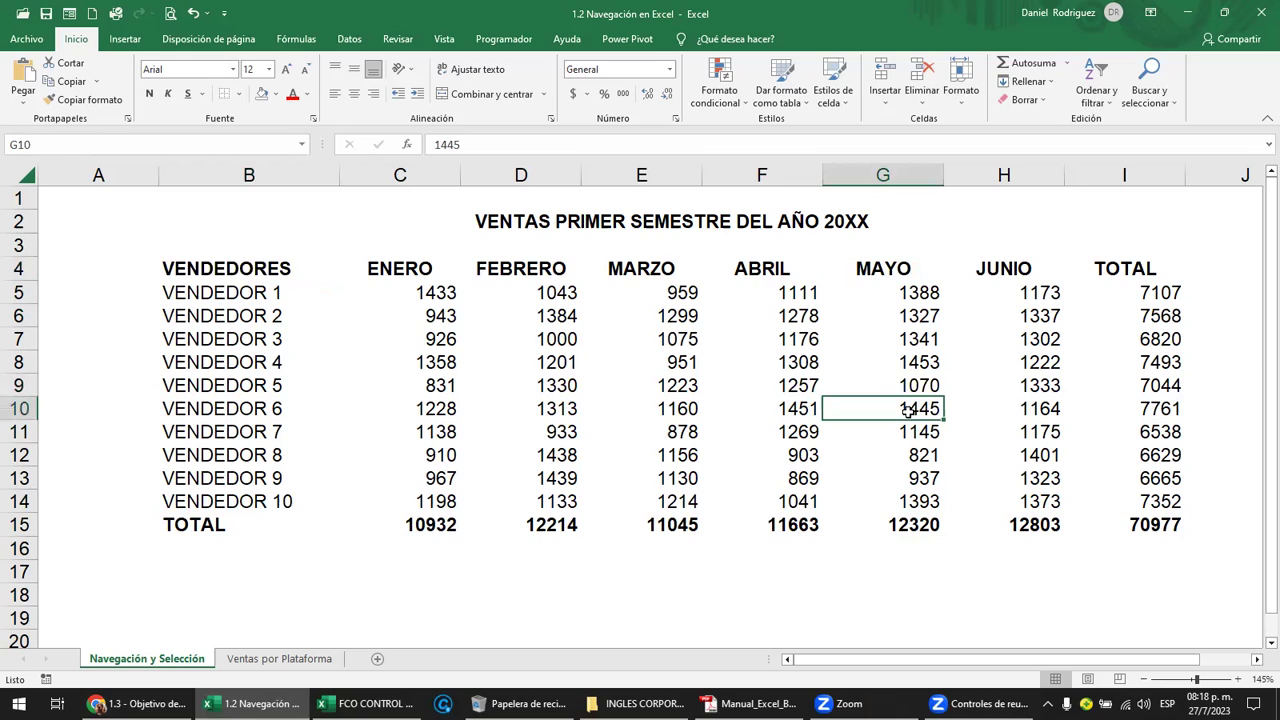
click(915, 520)
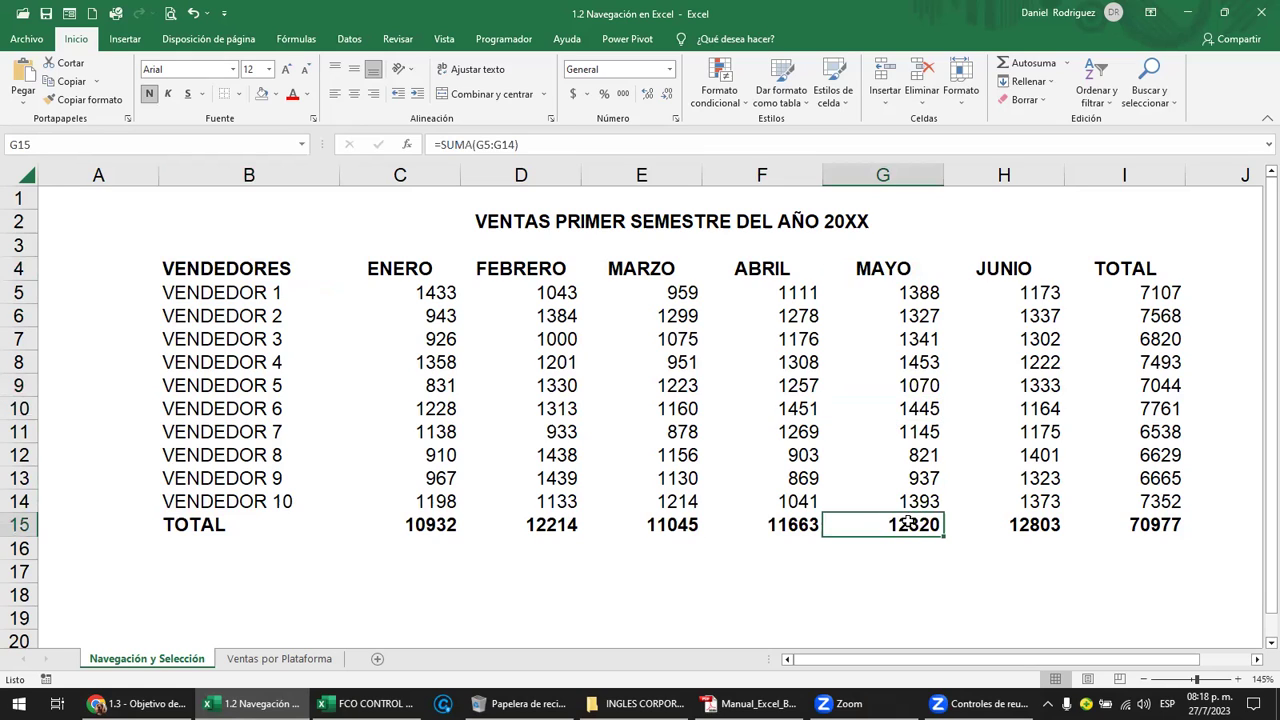
click(234, 295)
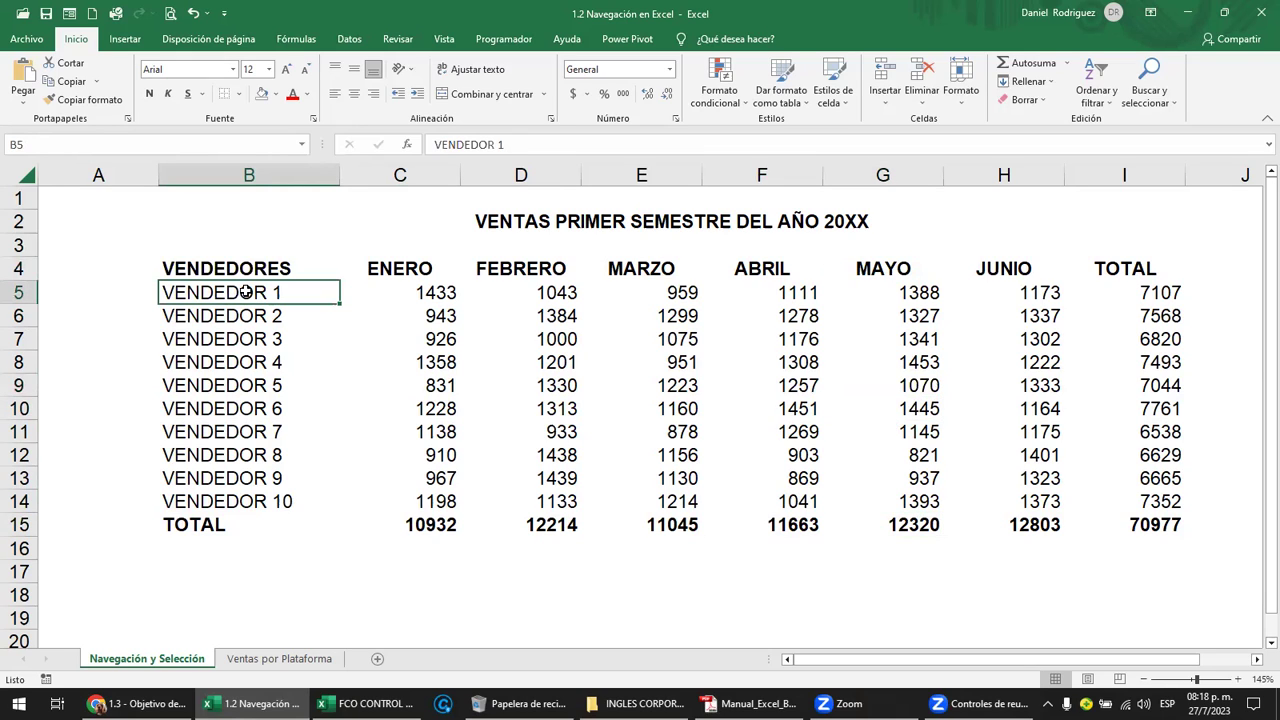
click(243, 268)
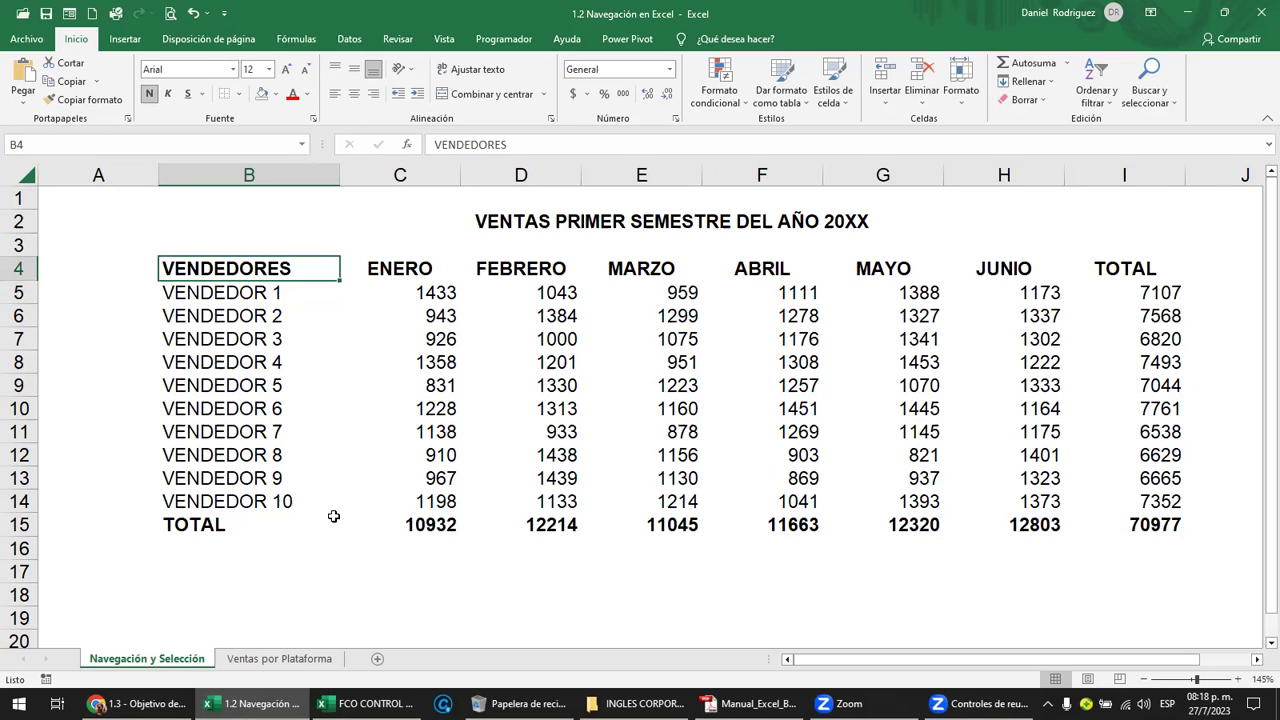
click(287, 564)
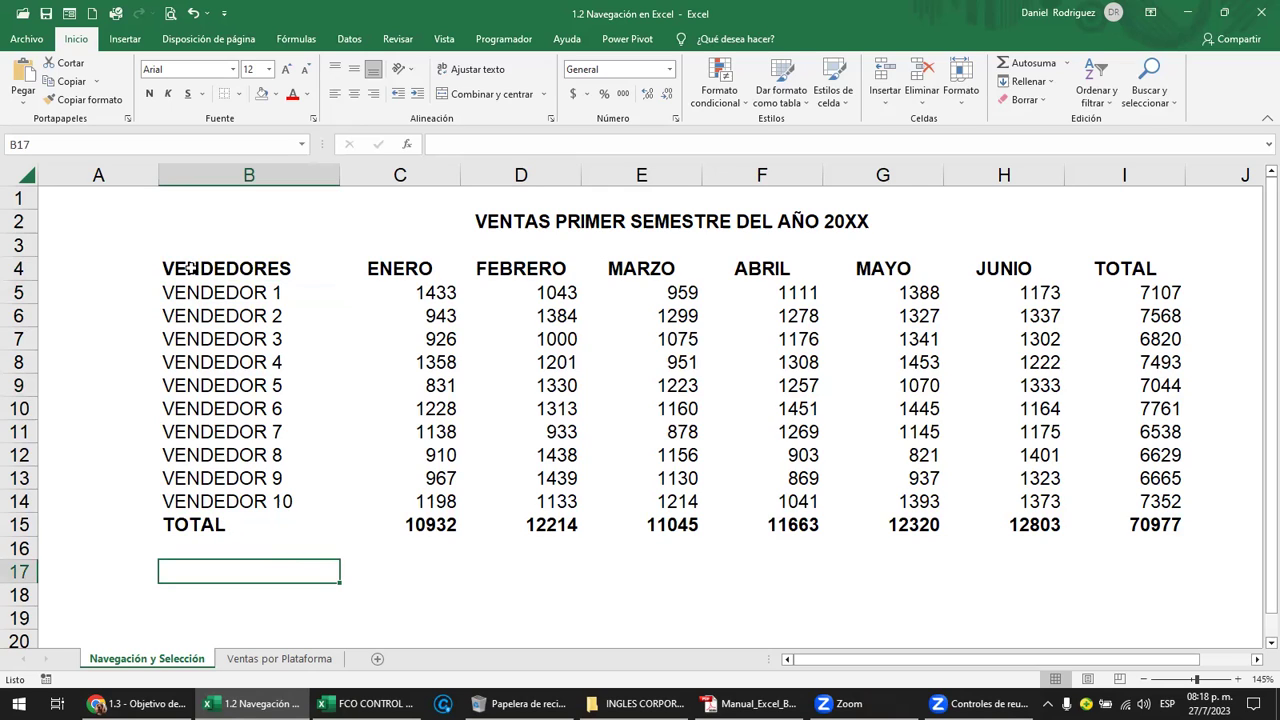
click(190, 268)
Select B4:I15 and apply Todos los bordes so every table cell has grid lines.
mouse_move(190, 268)
mouse_down()
mouse_move(1068, 264)
mouse_move(1160, 525)
mouse_up()
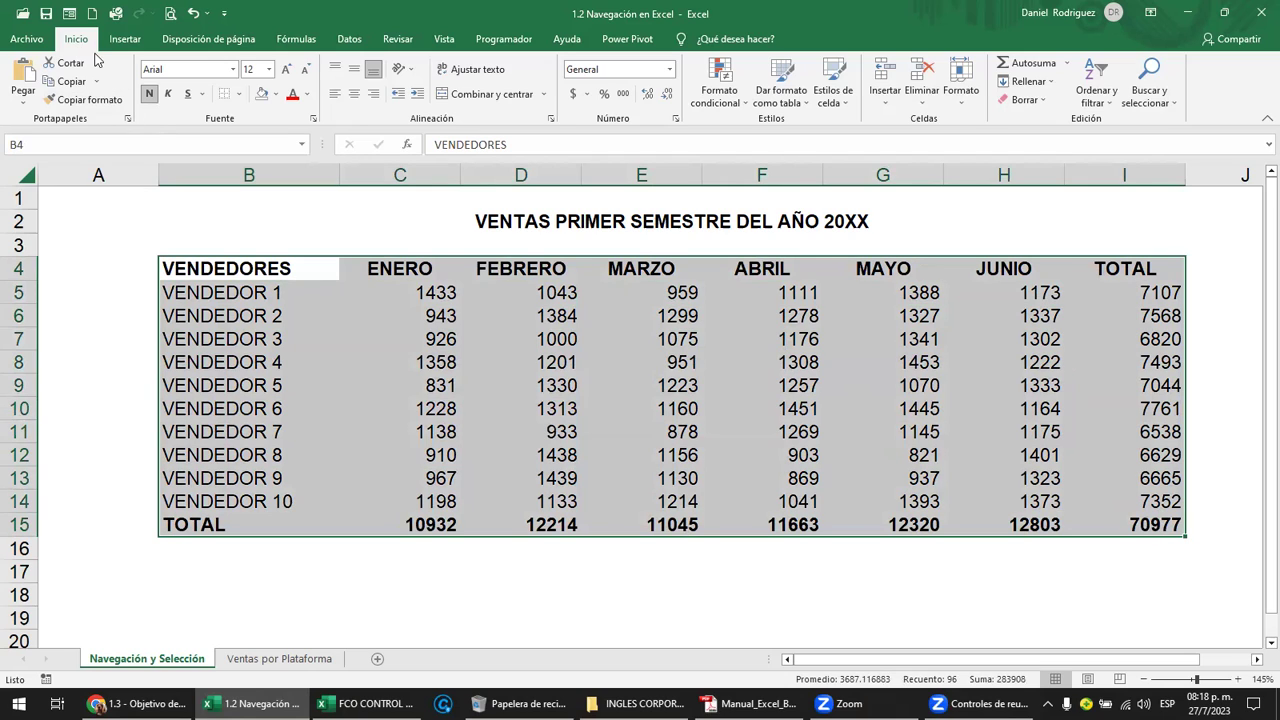
click(240, 99)
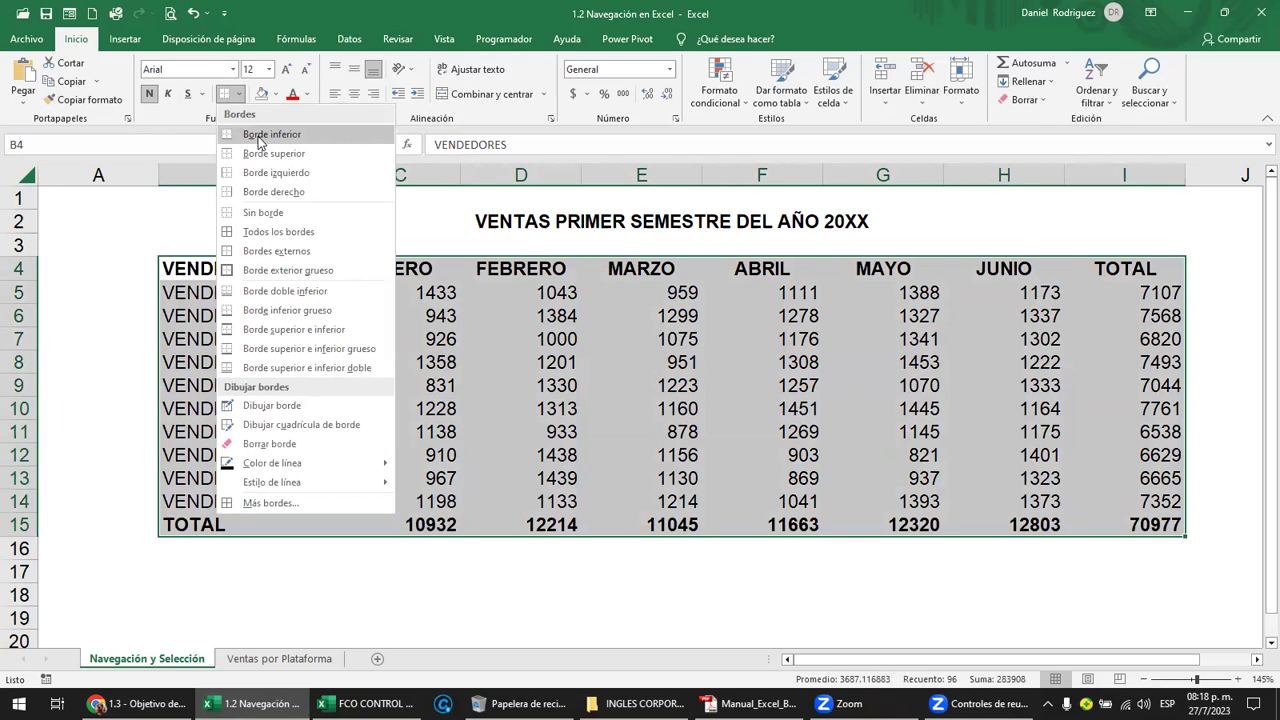
click(279, 234)
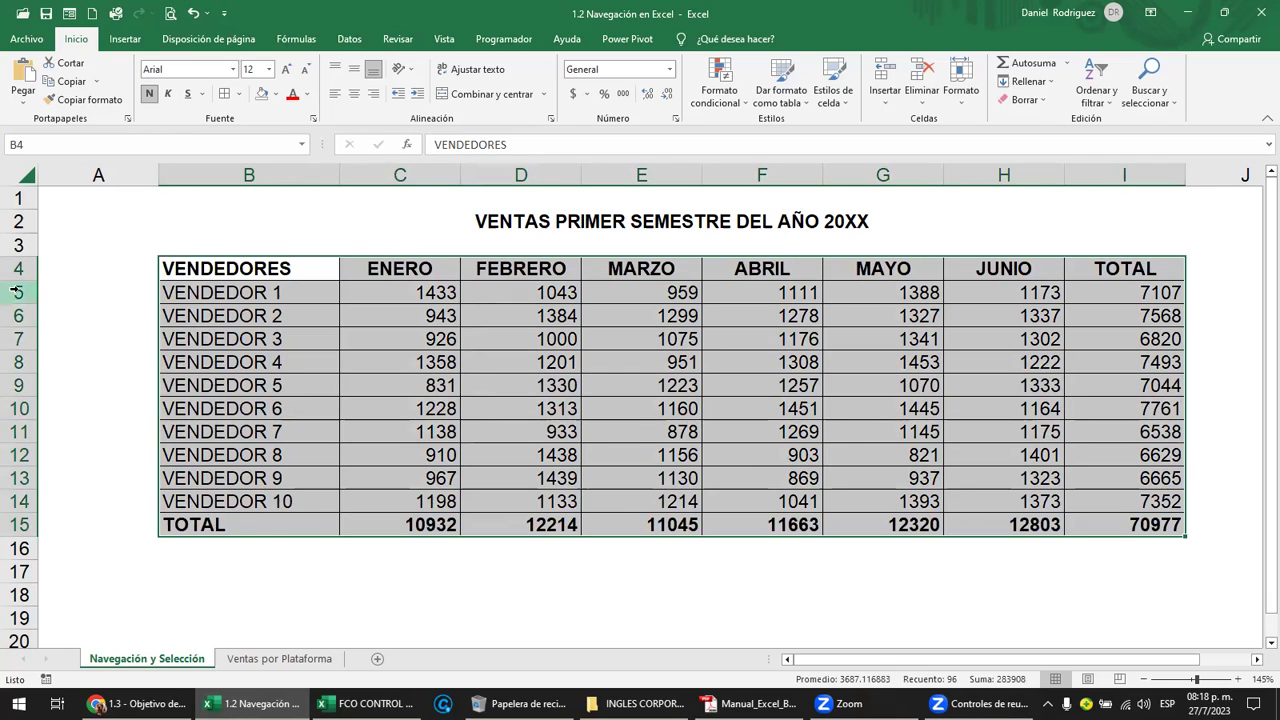
click(100, 292)
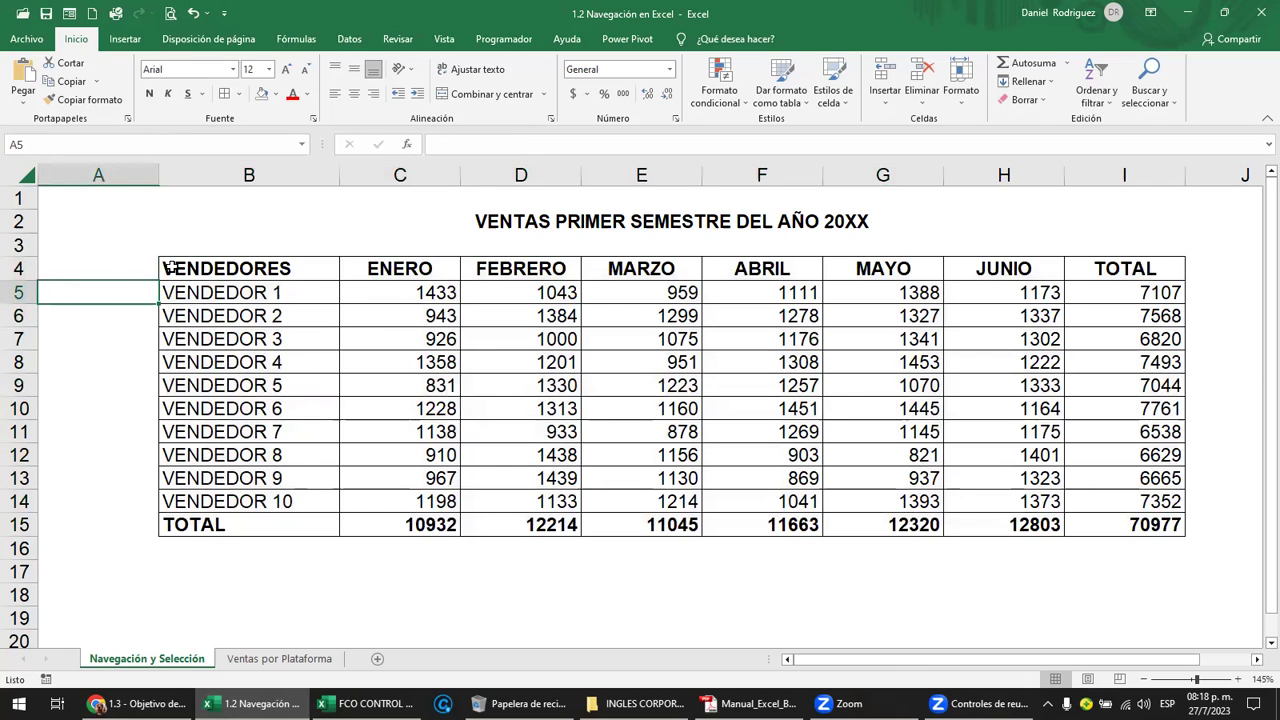
Select rows 4 to 15 and drag their boundary to a height of 20.25 points.
click(25, 272)
drag(25, 283, 57, 529)
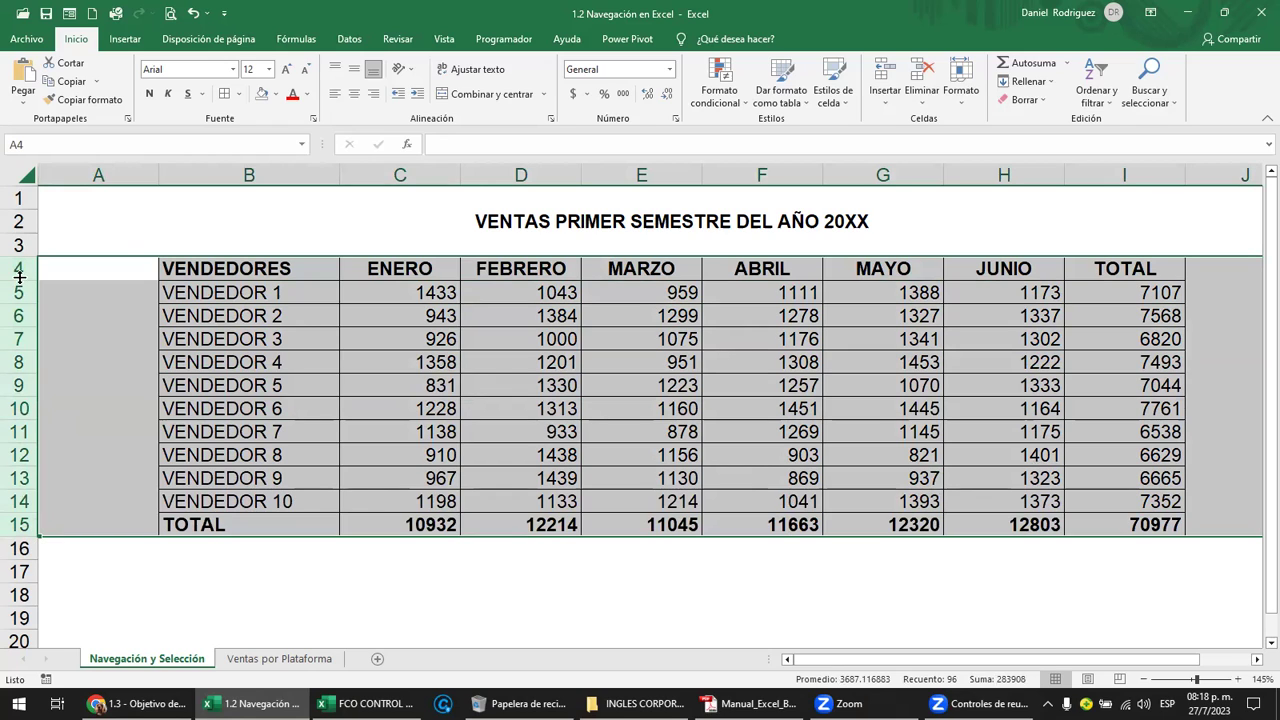
drag(28, 280, 30, 291)
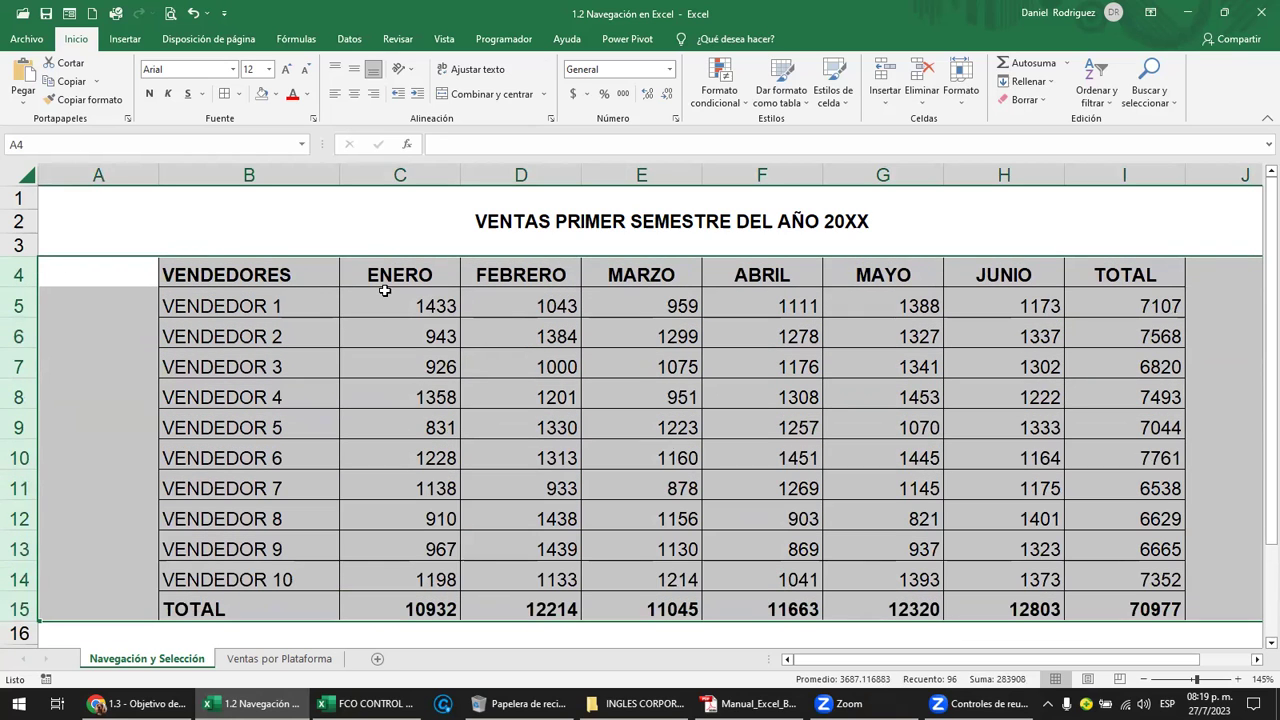
click(358, 221)
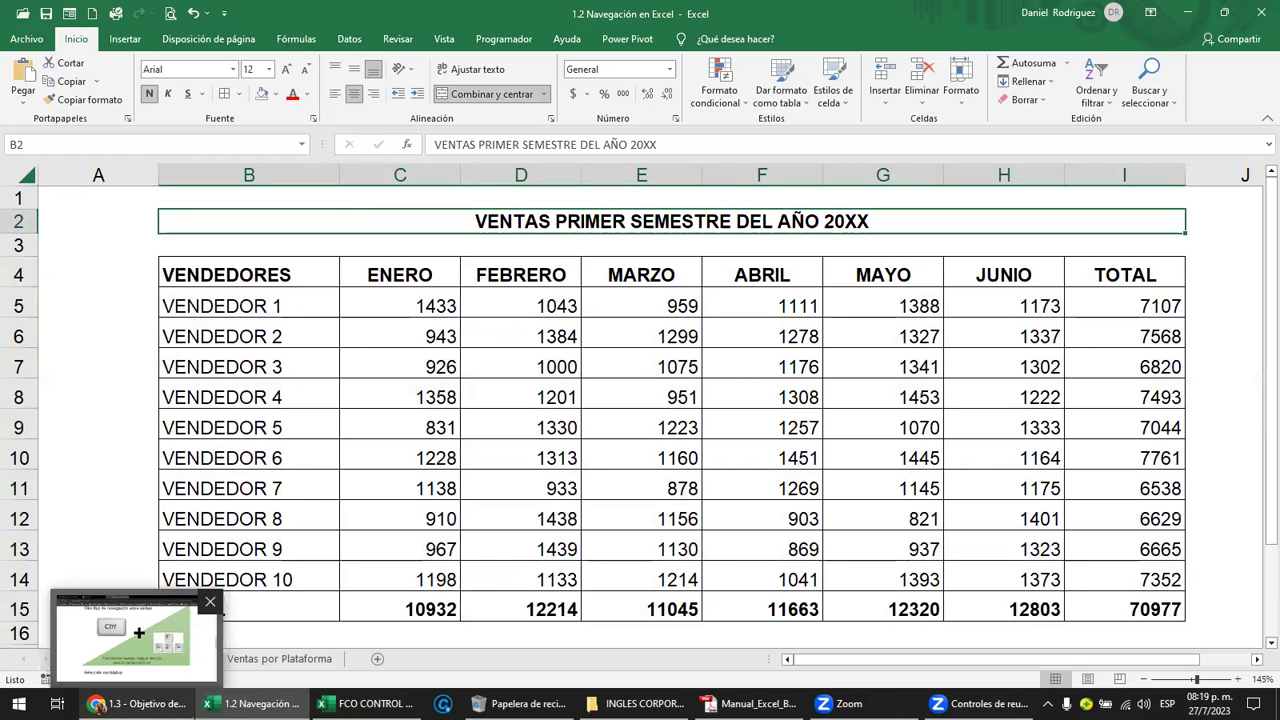
click(135, 703)
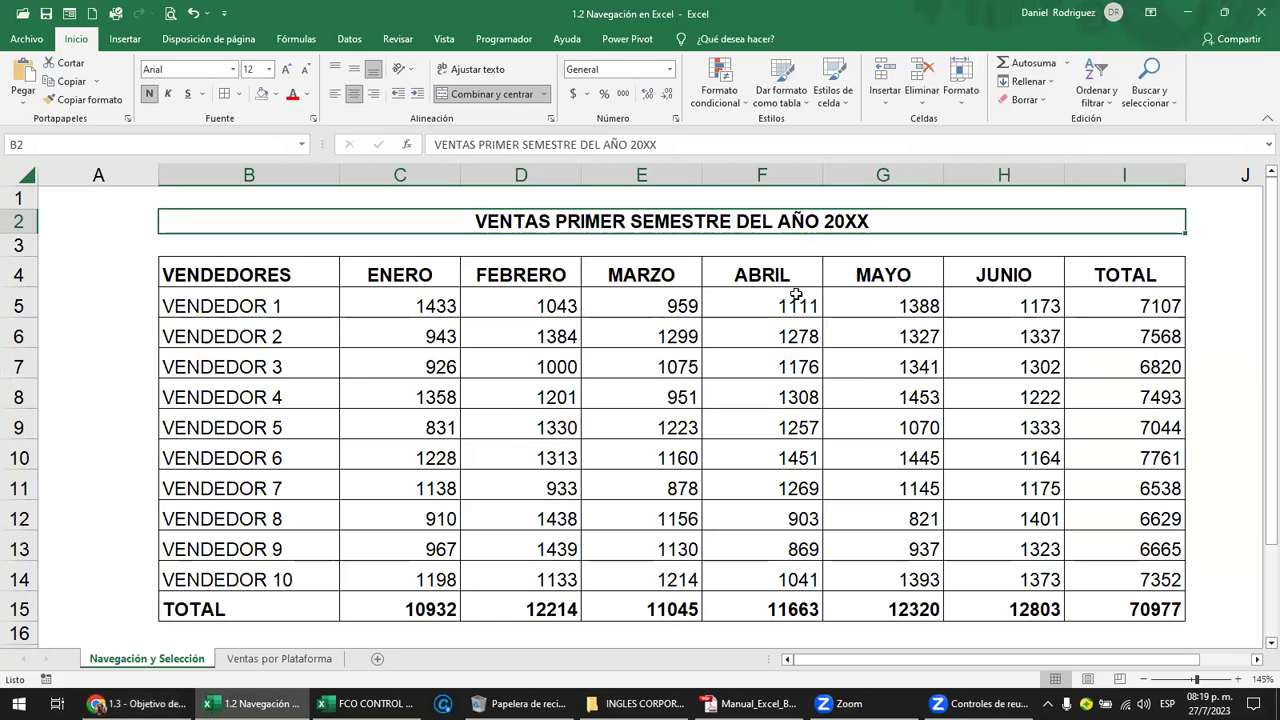
click(797, 300)
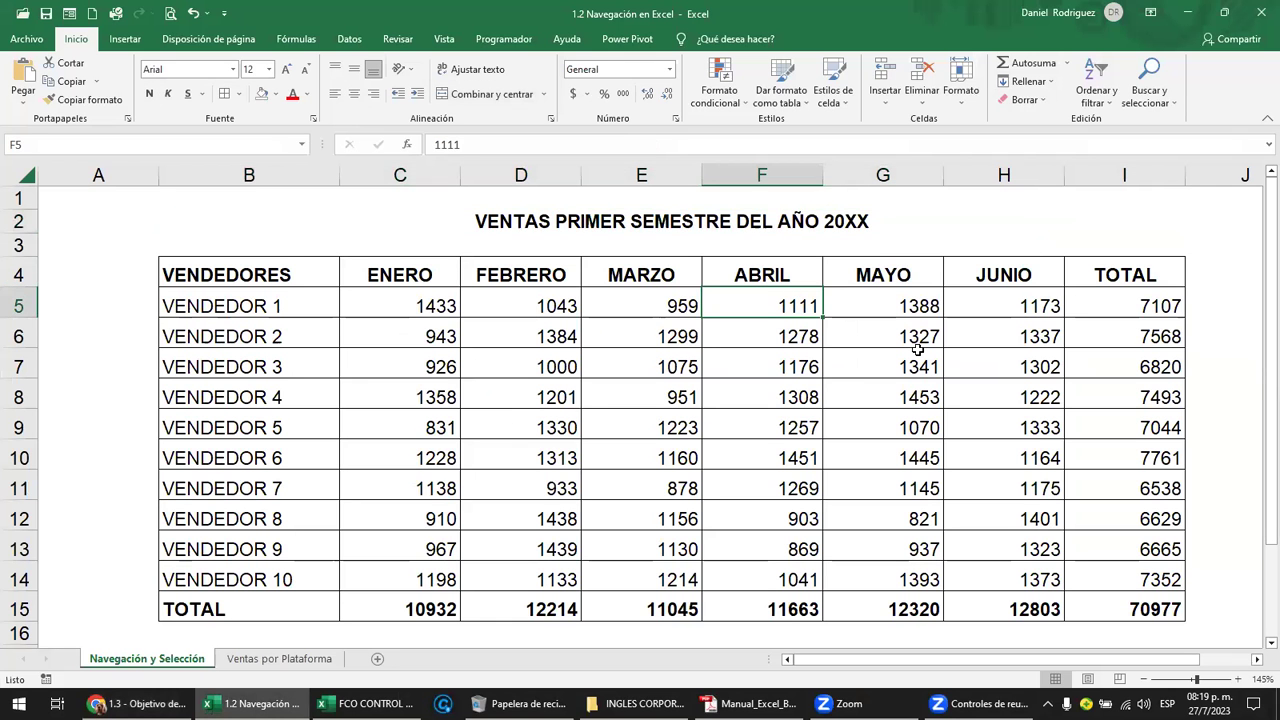
key(Up)
key(shift+Down)
key(shift+Down)
key(shift+Down)
key(shift+Down)
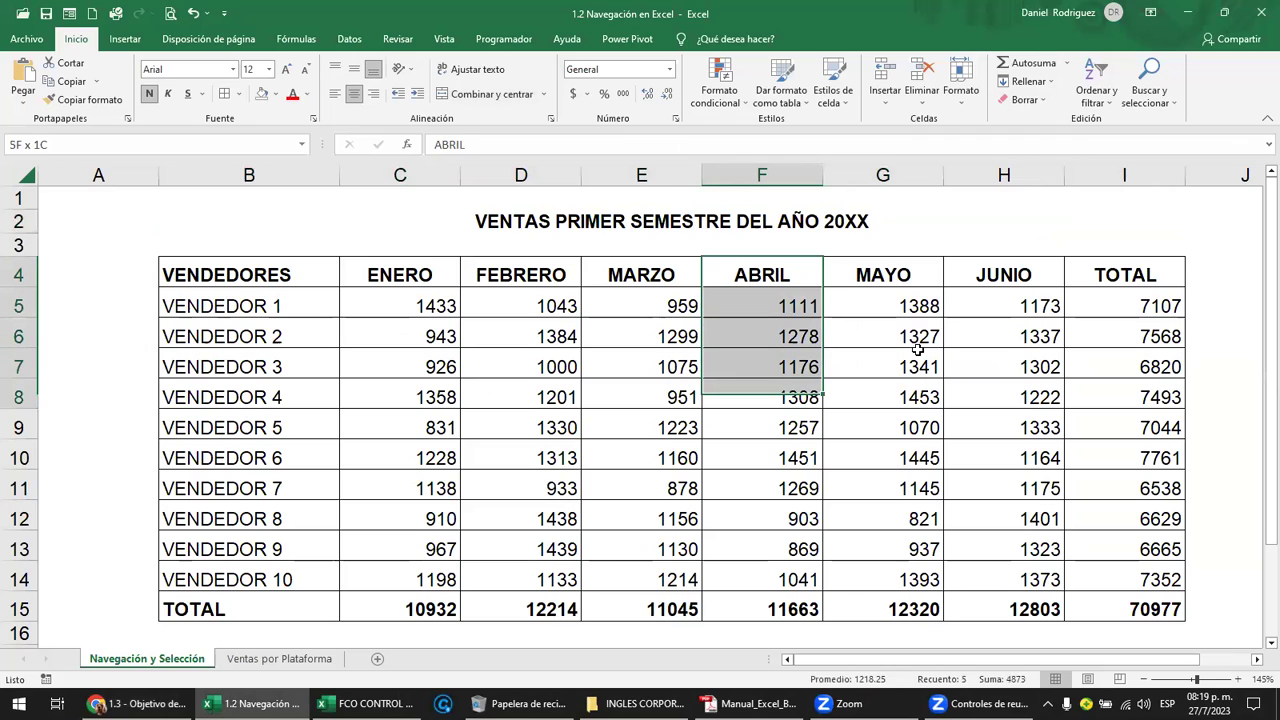
key(shift+Down)
key(shift+Down)
key(shift+Down)
key(shift+Down)
key(shift+Down)
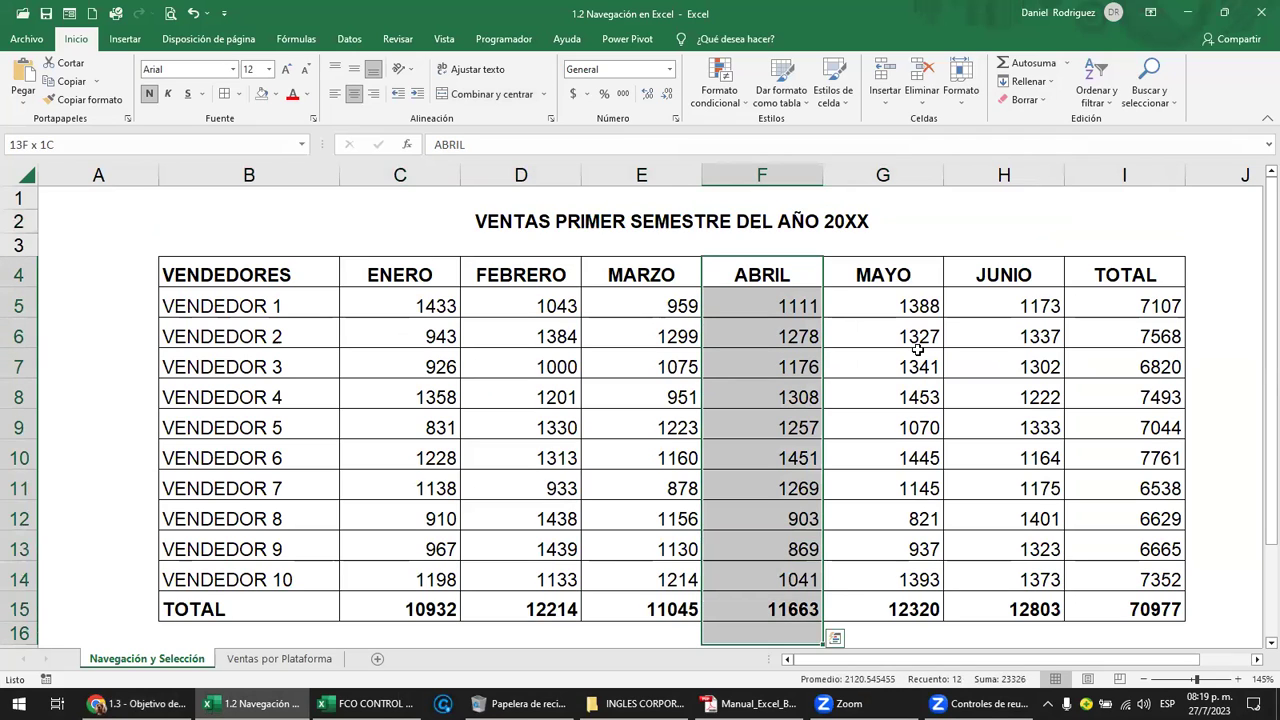
key(Delete)
key(Left)
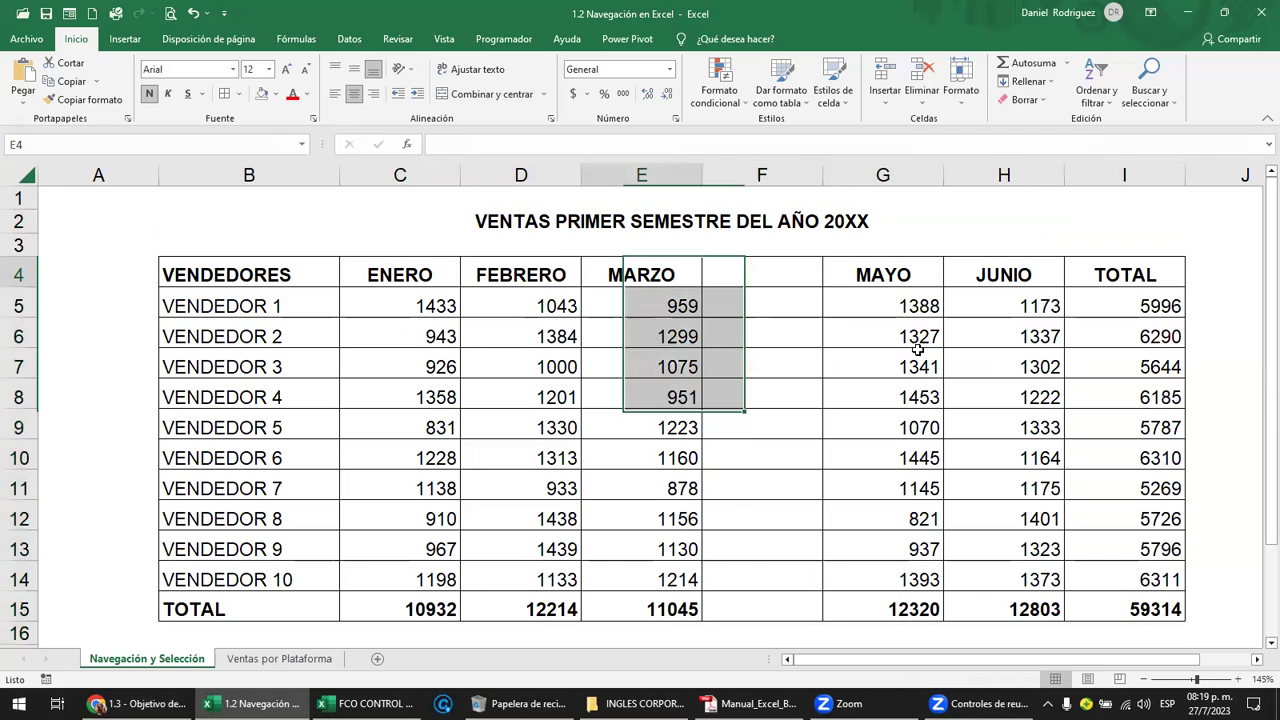
key(Left)
key(Left)
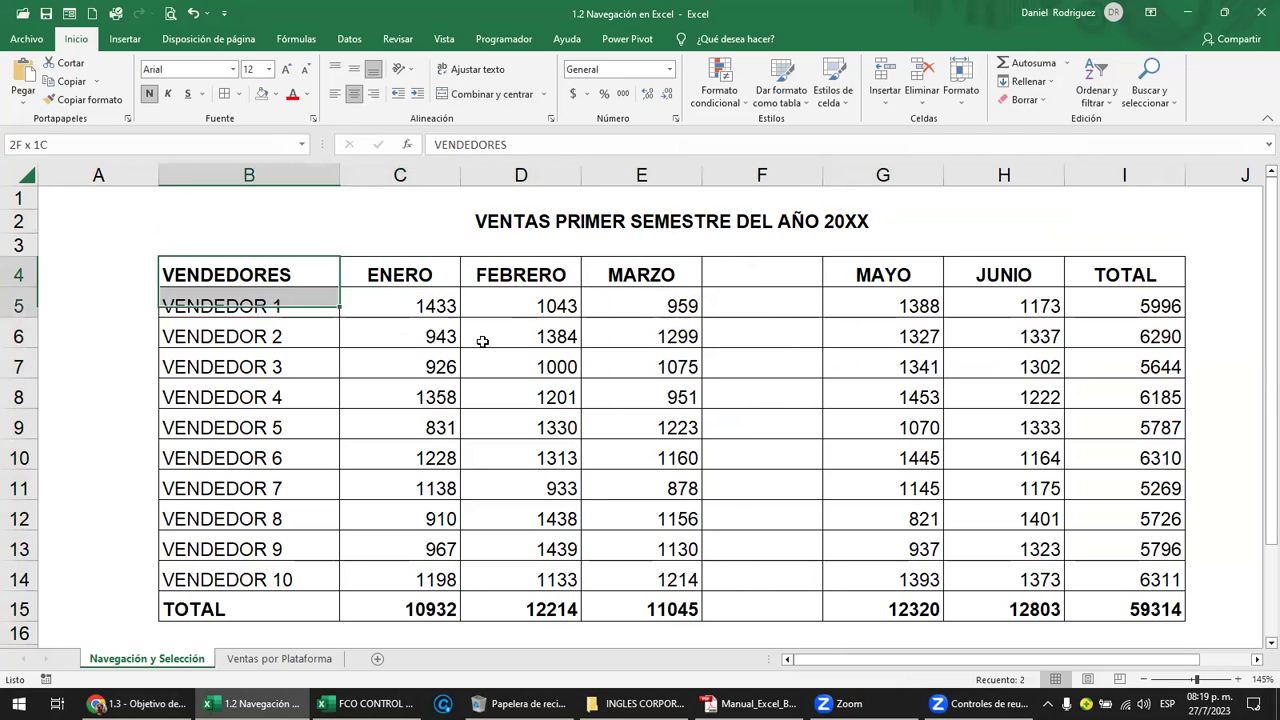
drag(222, 274, 693, 512)
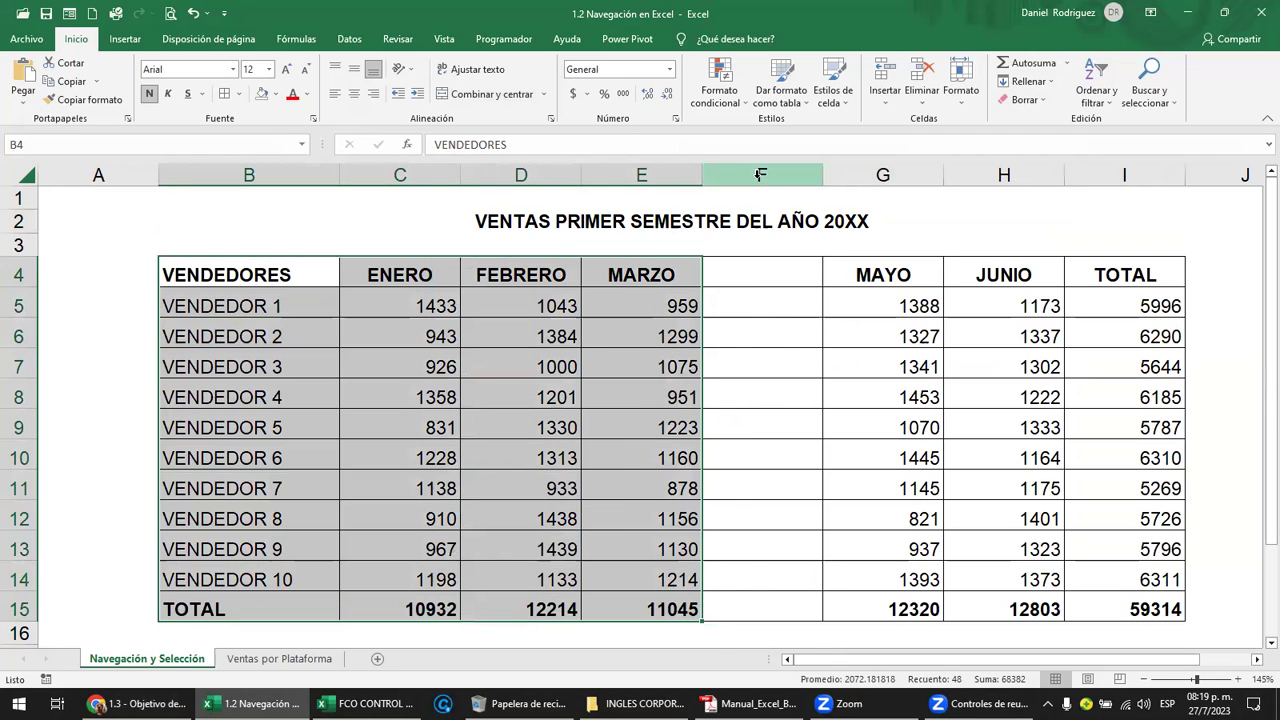
click(760, 178)
drag(907, 277, 1140, 610)
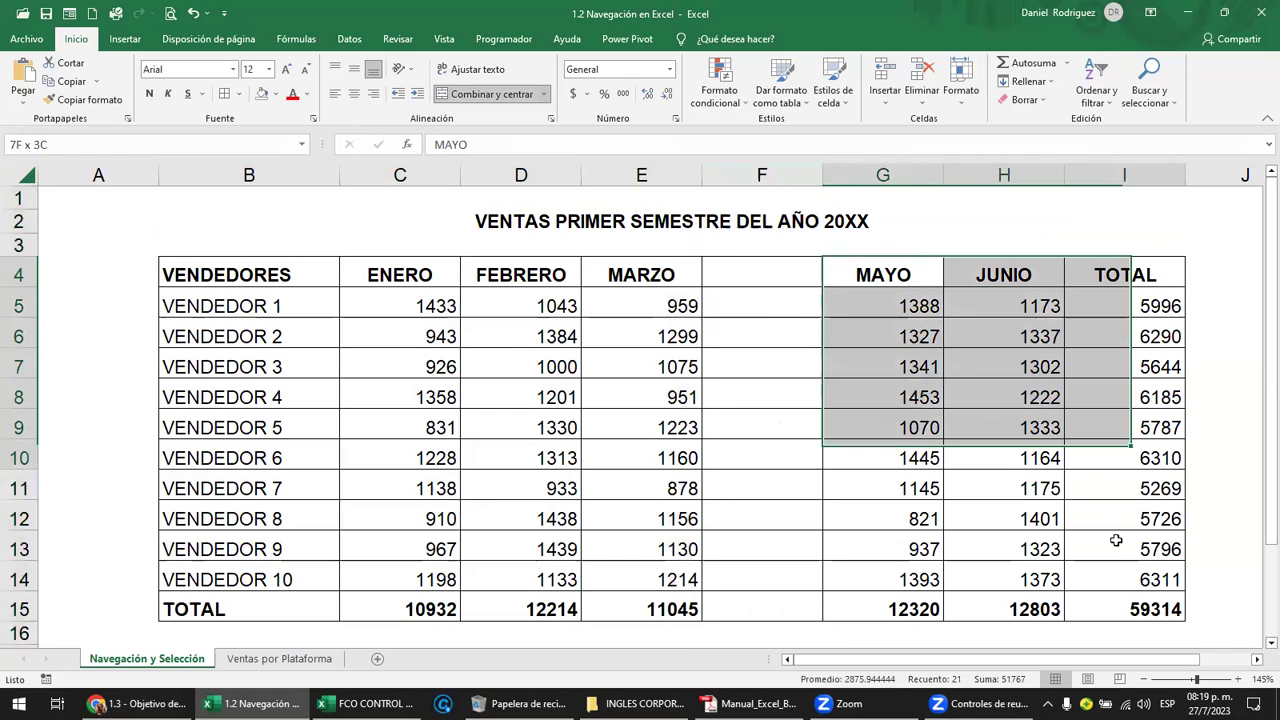
click(245, 275)
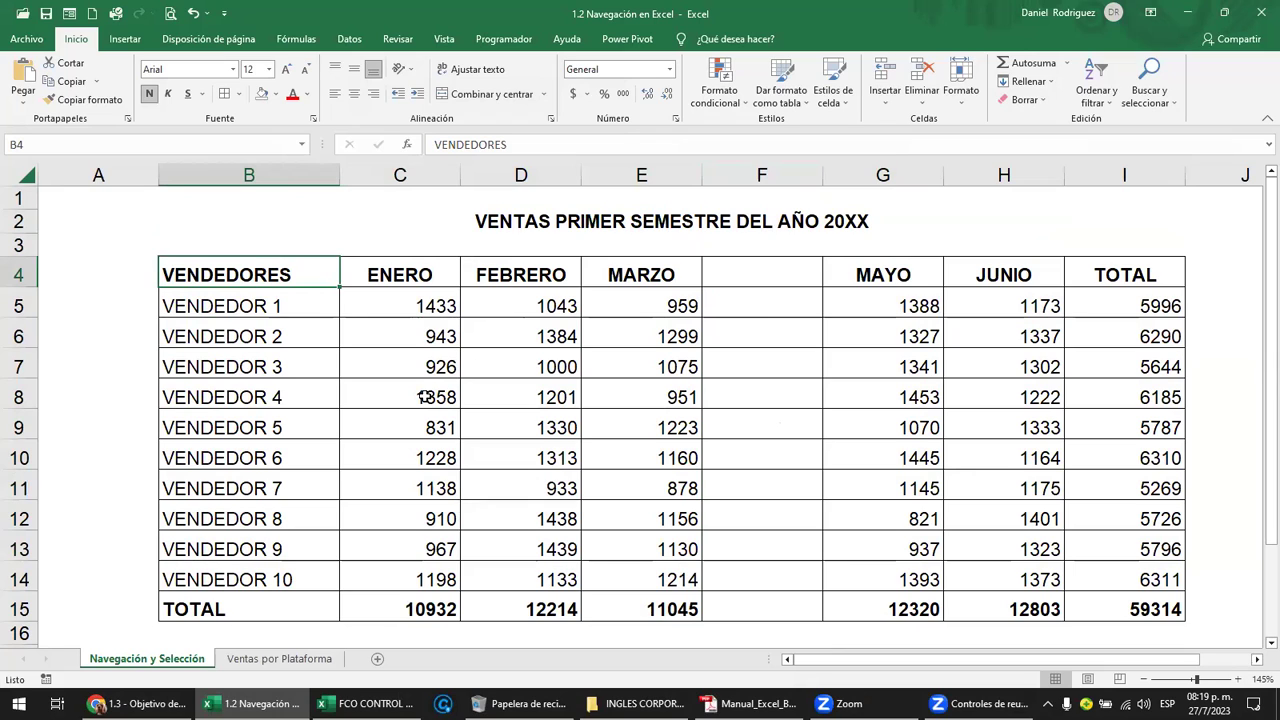
key(ctrl+Right)
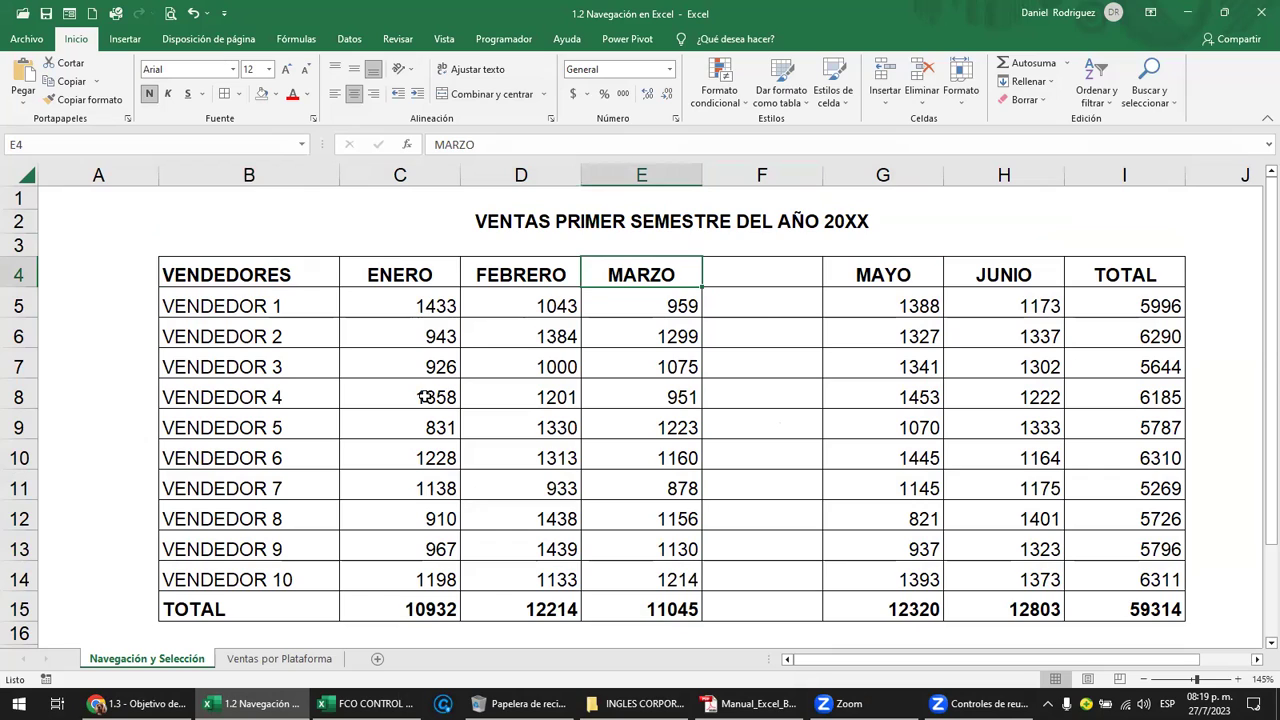
key(ctrl+Right)
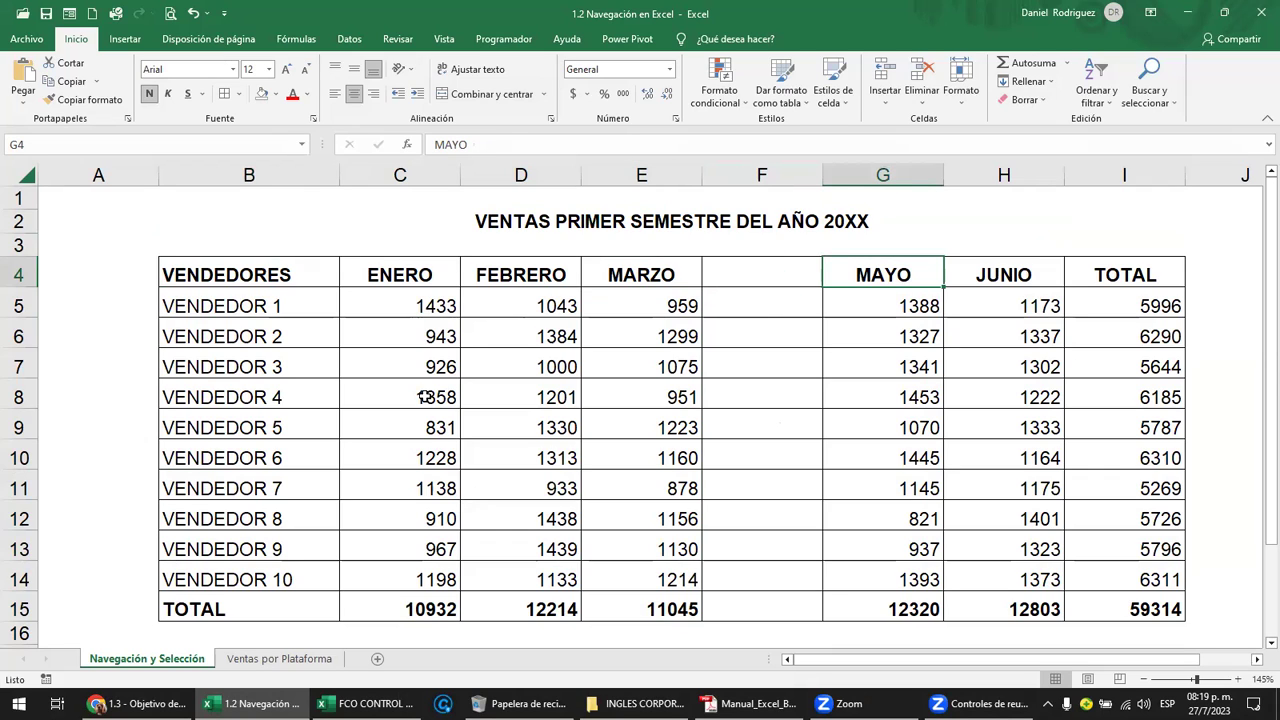
key(ctrl+Left)
key(ctrl+Right)
key(ctrl+Left)
key(ctrl+Right)
key(ctrl+Left)
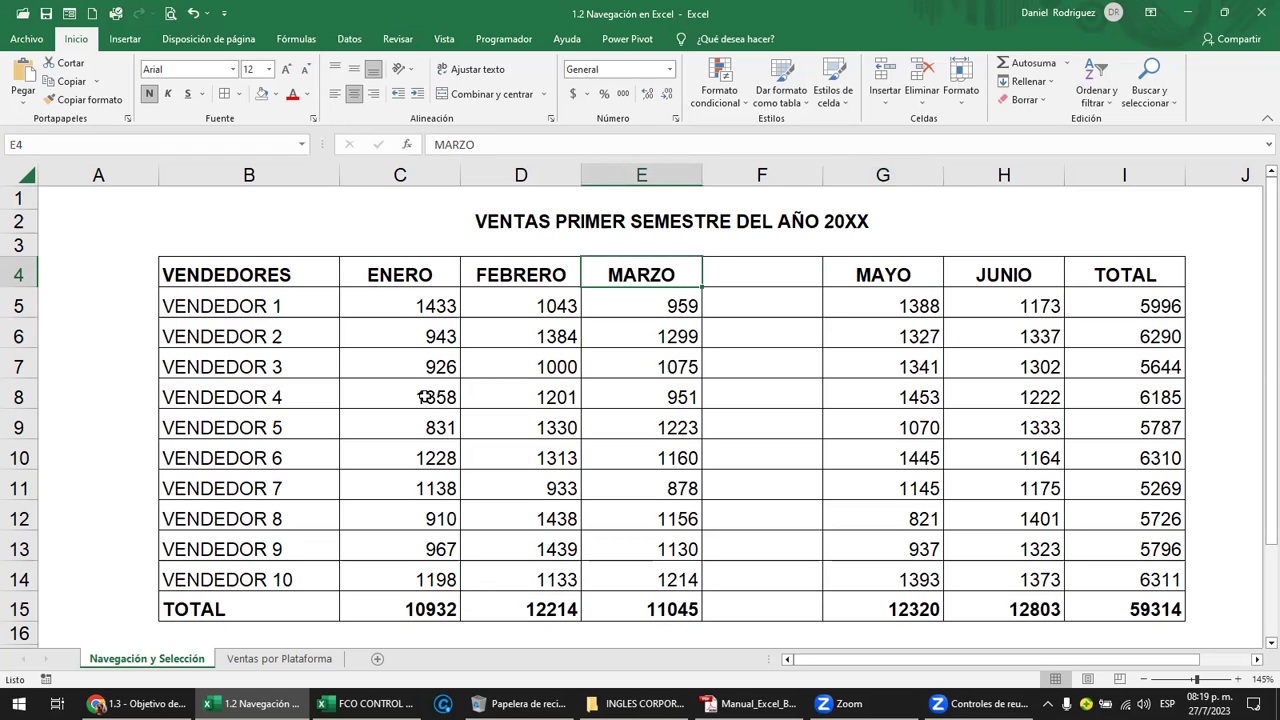
key(Right)
key(ctrl+v)
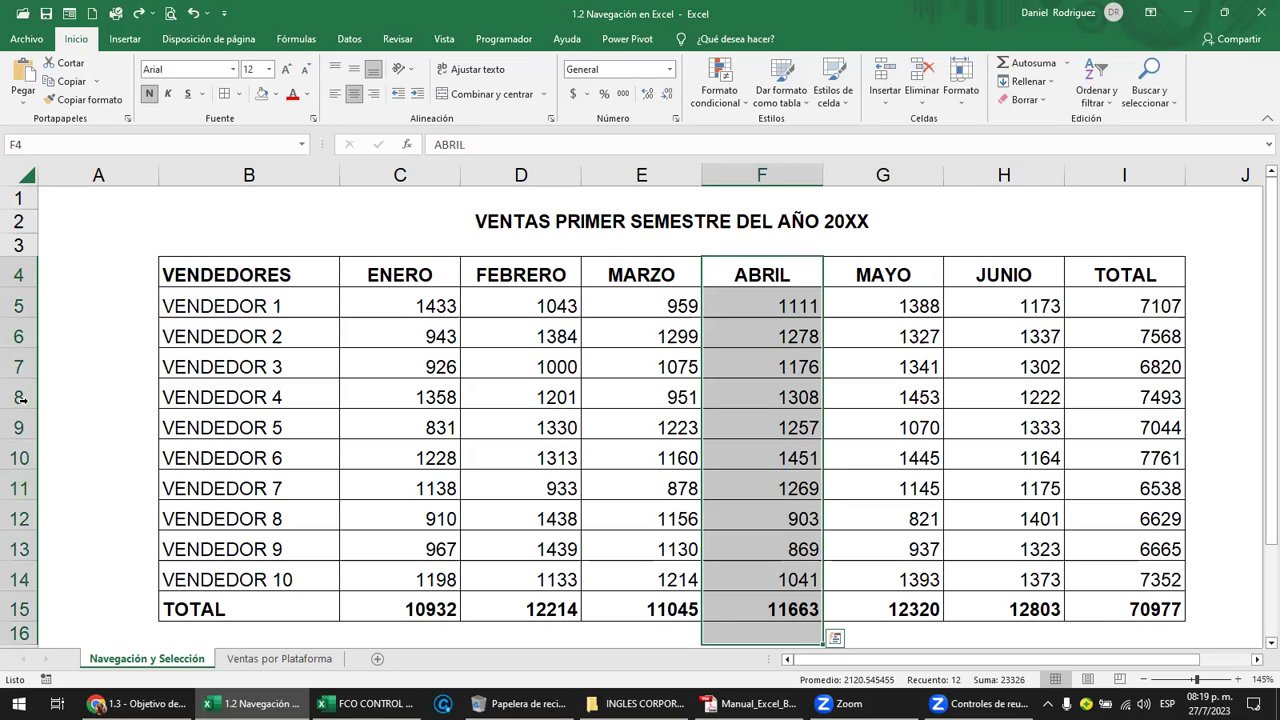
drag(20, 398, 26, 427)
key(Delete)
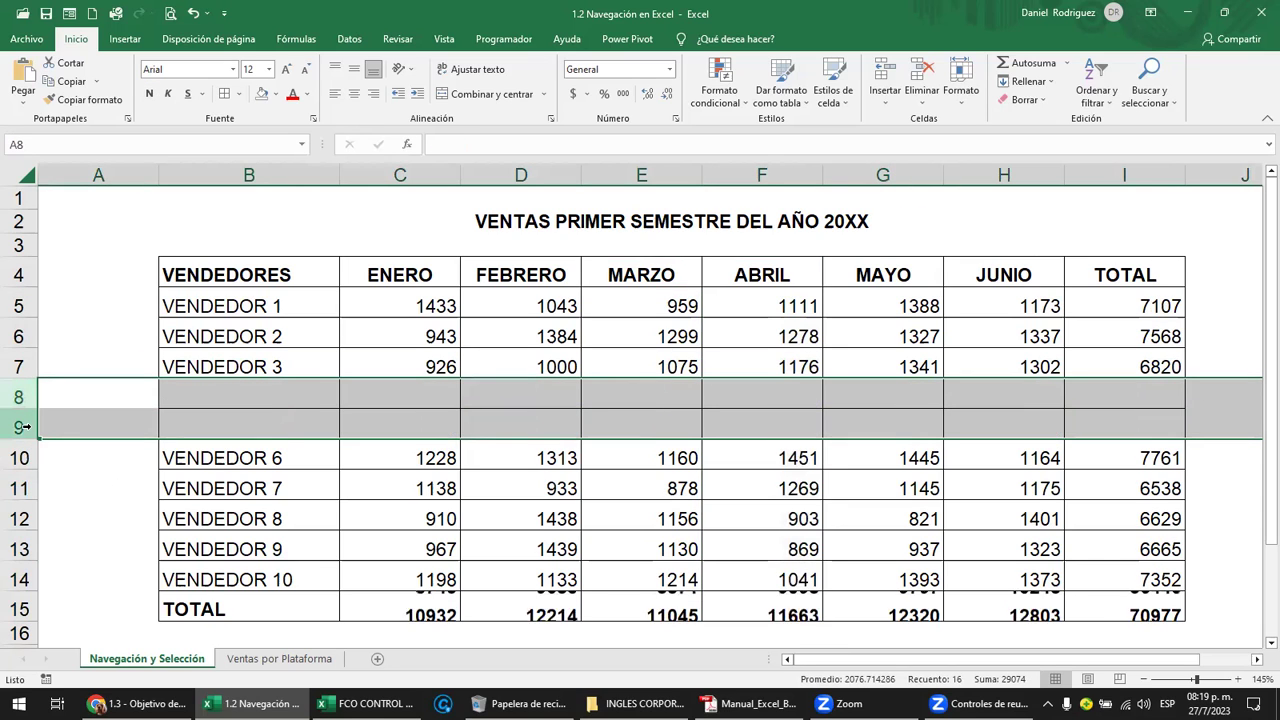
click(205, 283)
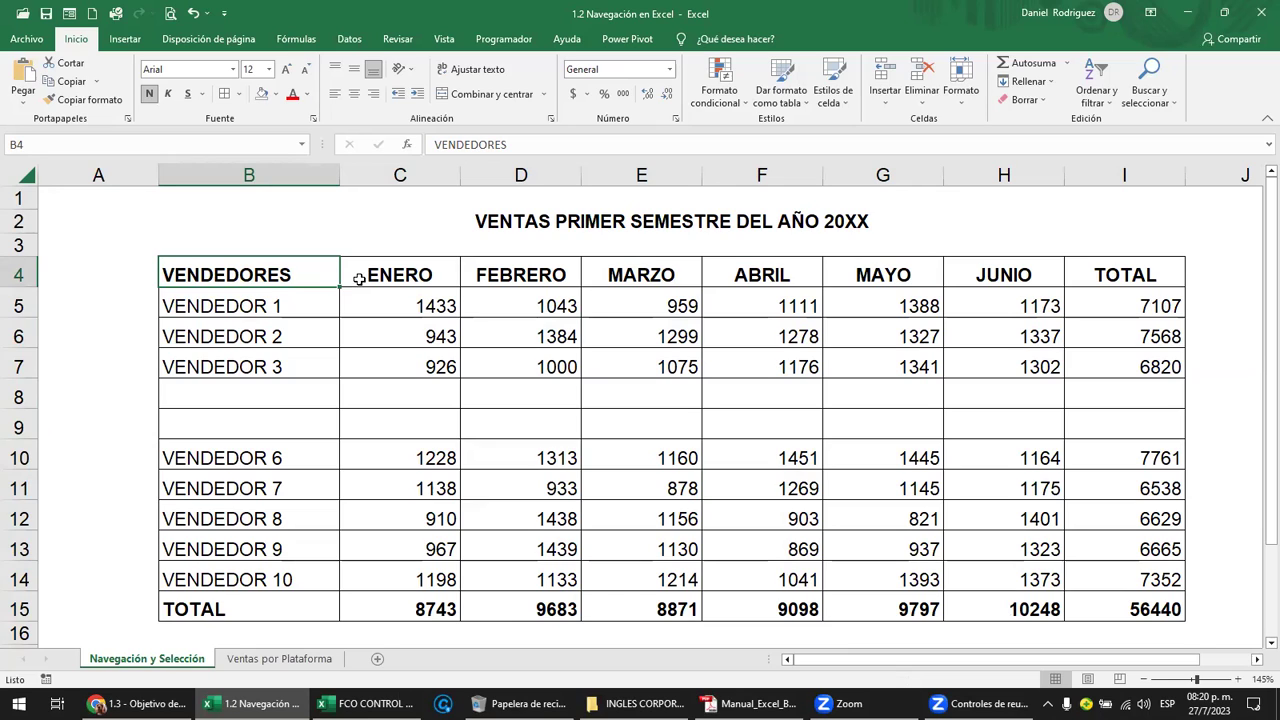
key(ctrl+Down)
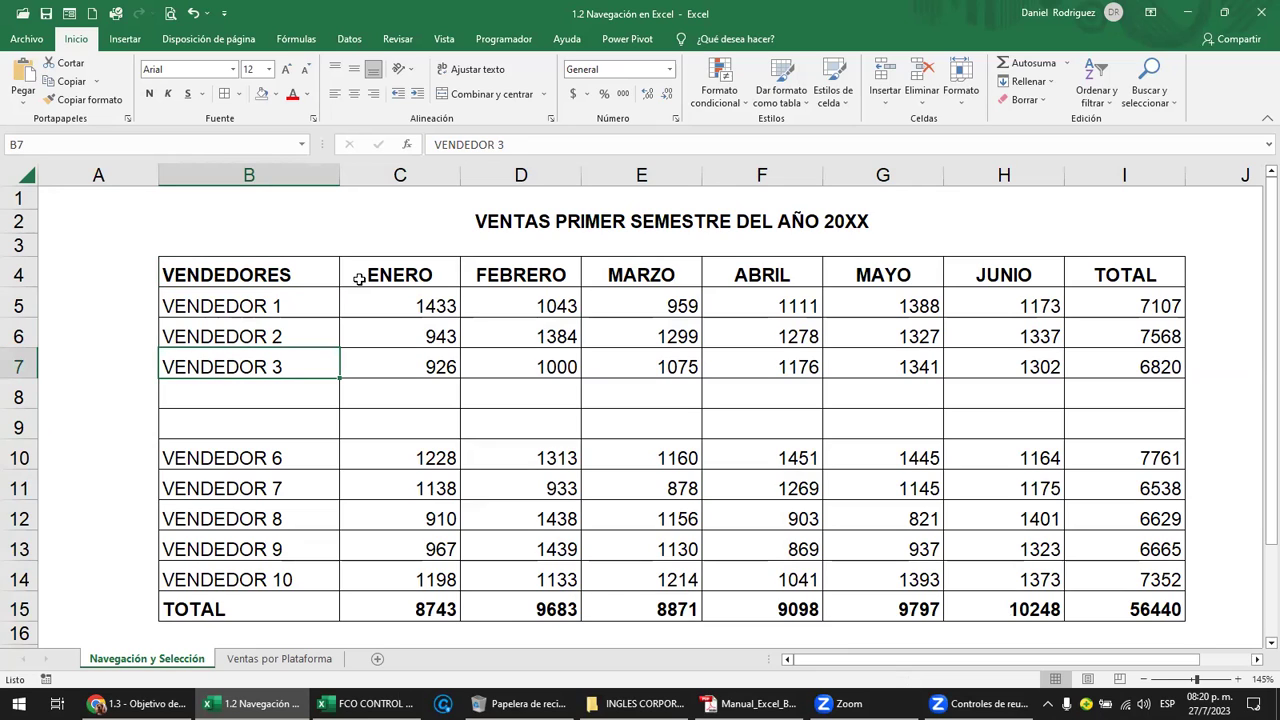
key(ctrl+Down)
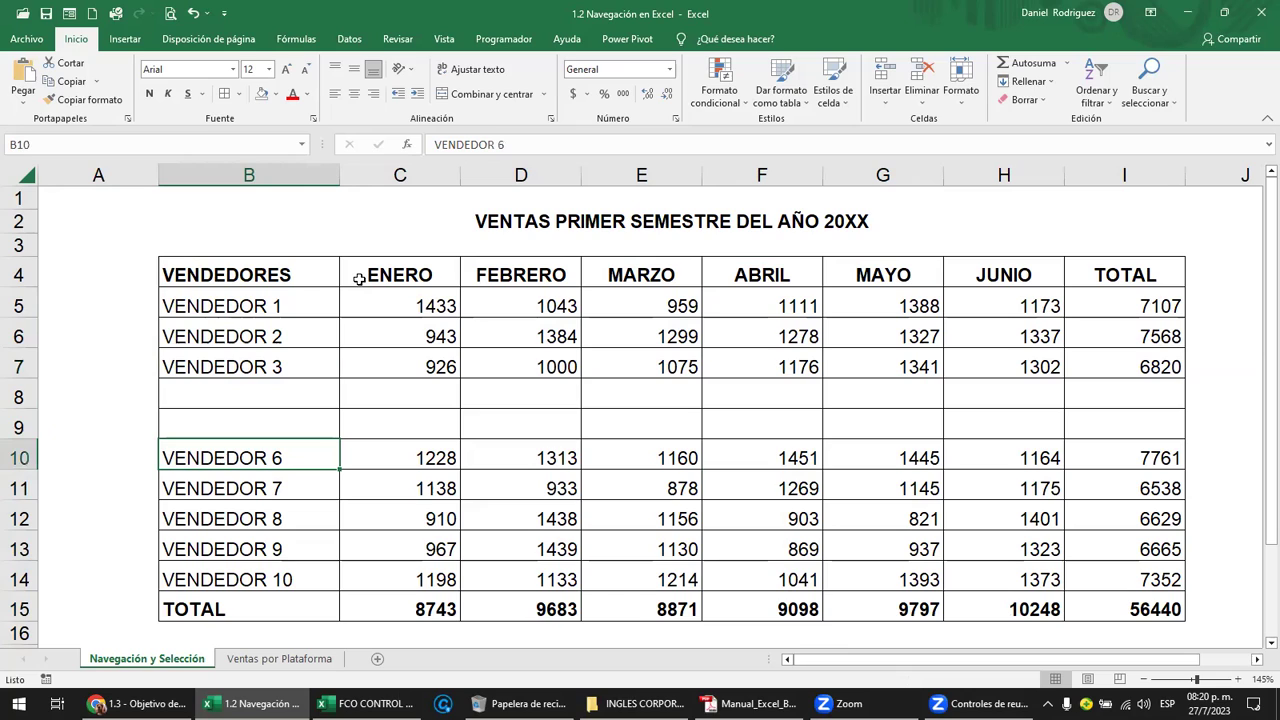
key(ctrl+Down)
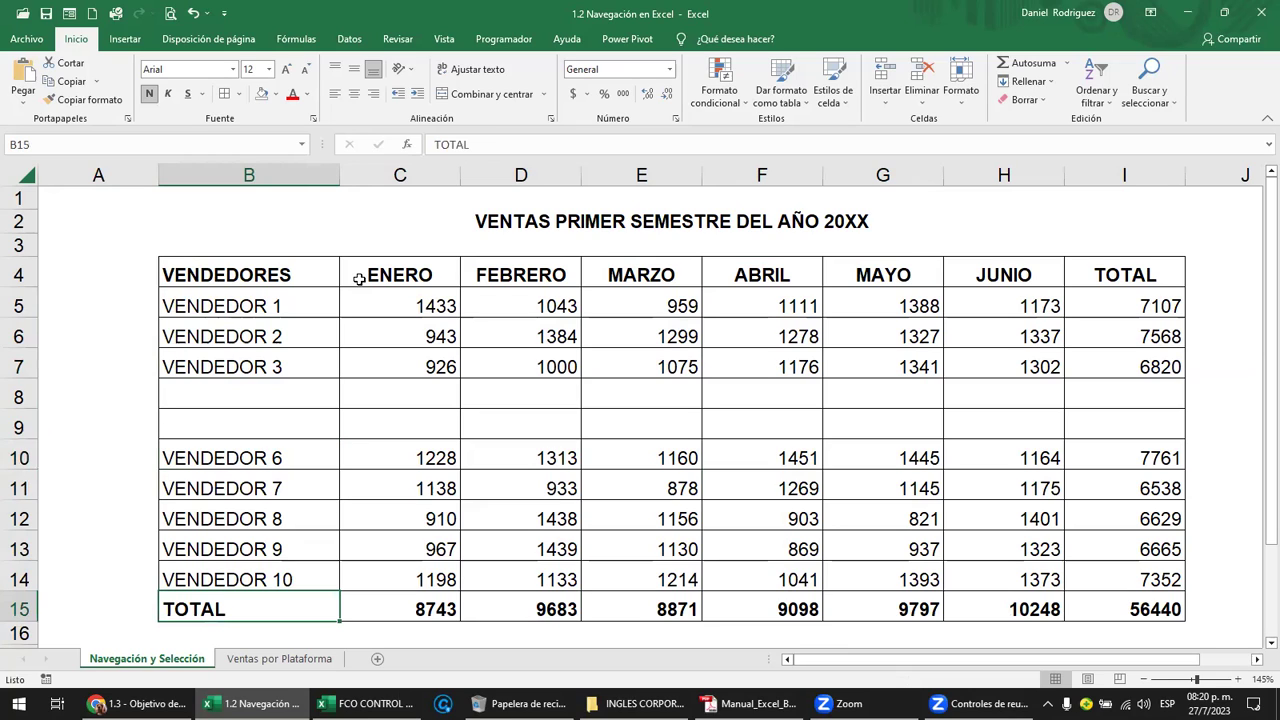
key(ctrl+Up)
key(ctrl+Up)
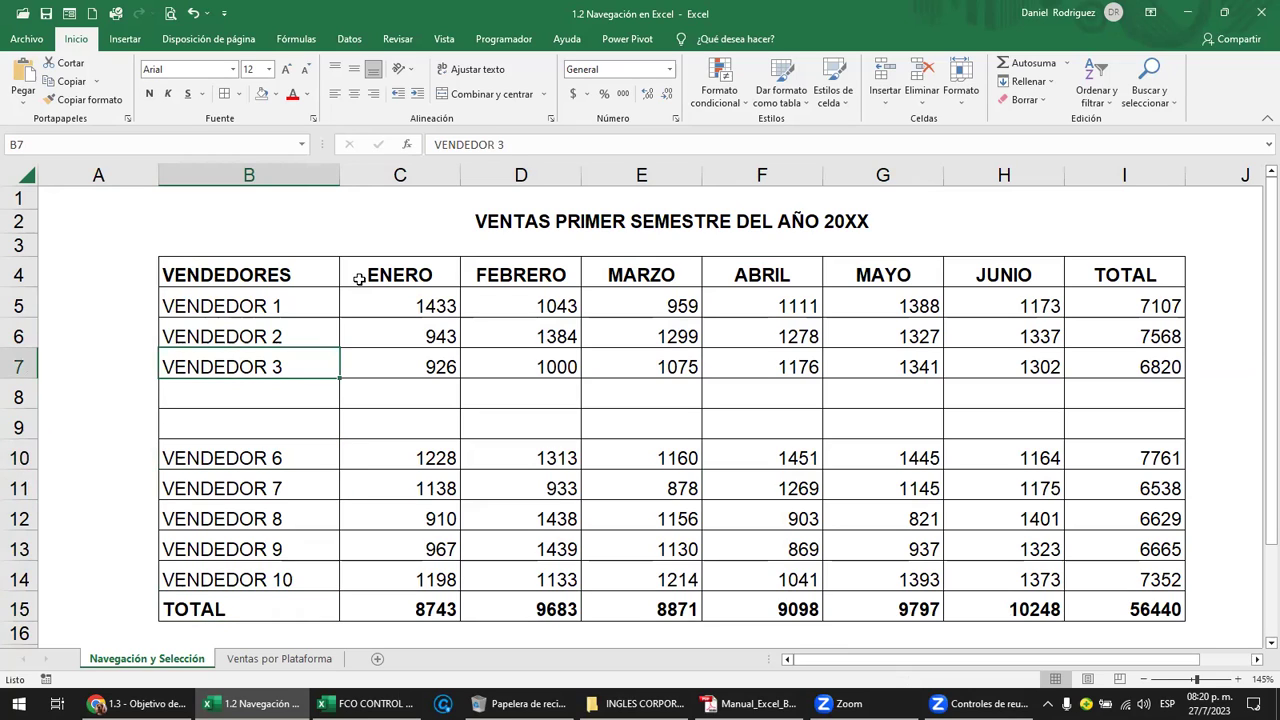
key(ctrl+Up)
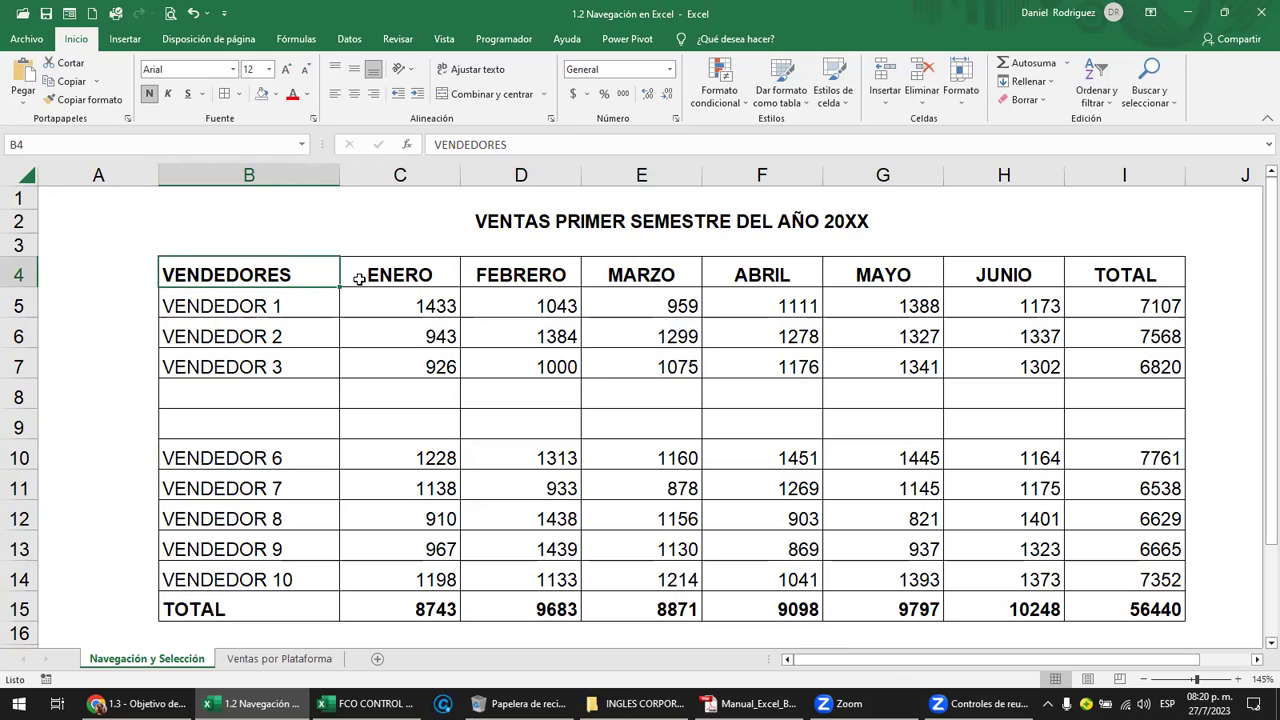
key(ctrl+z)
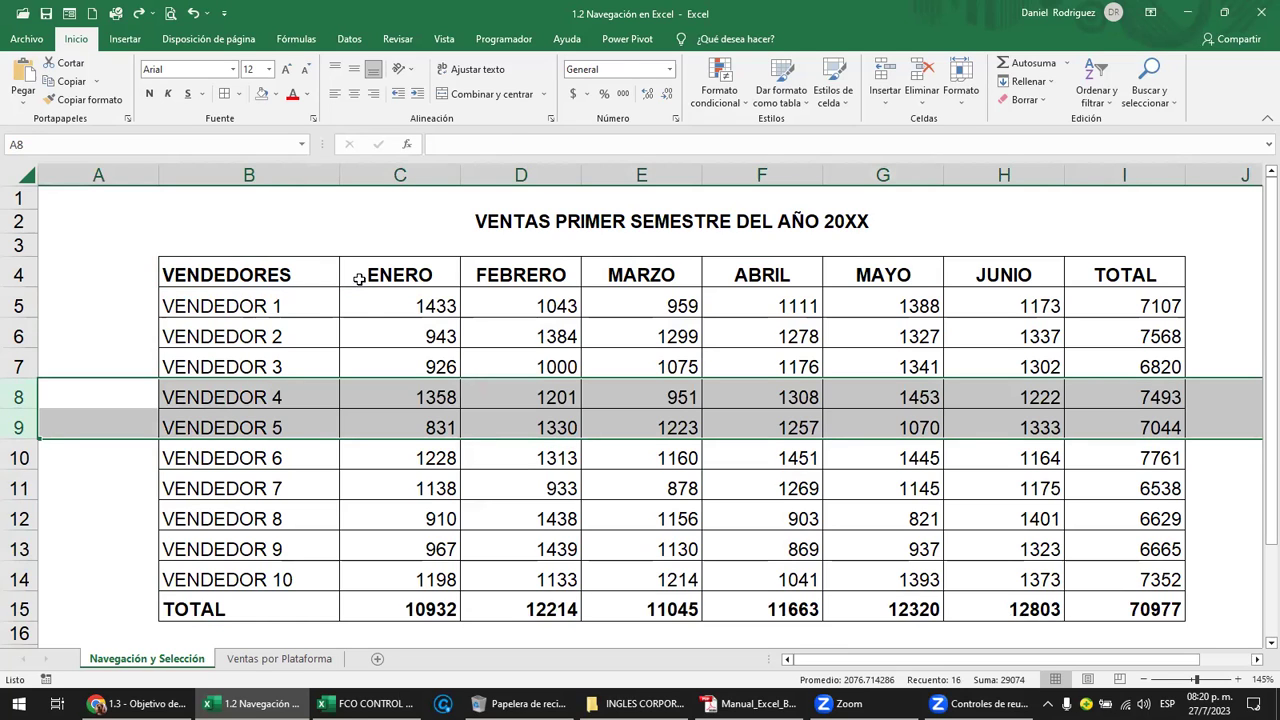
click(272, 303)
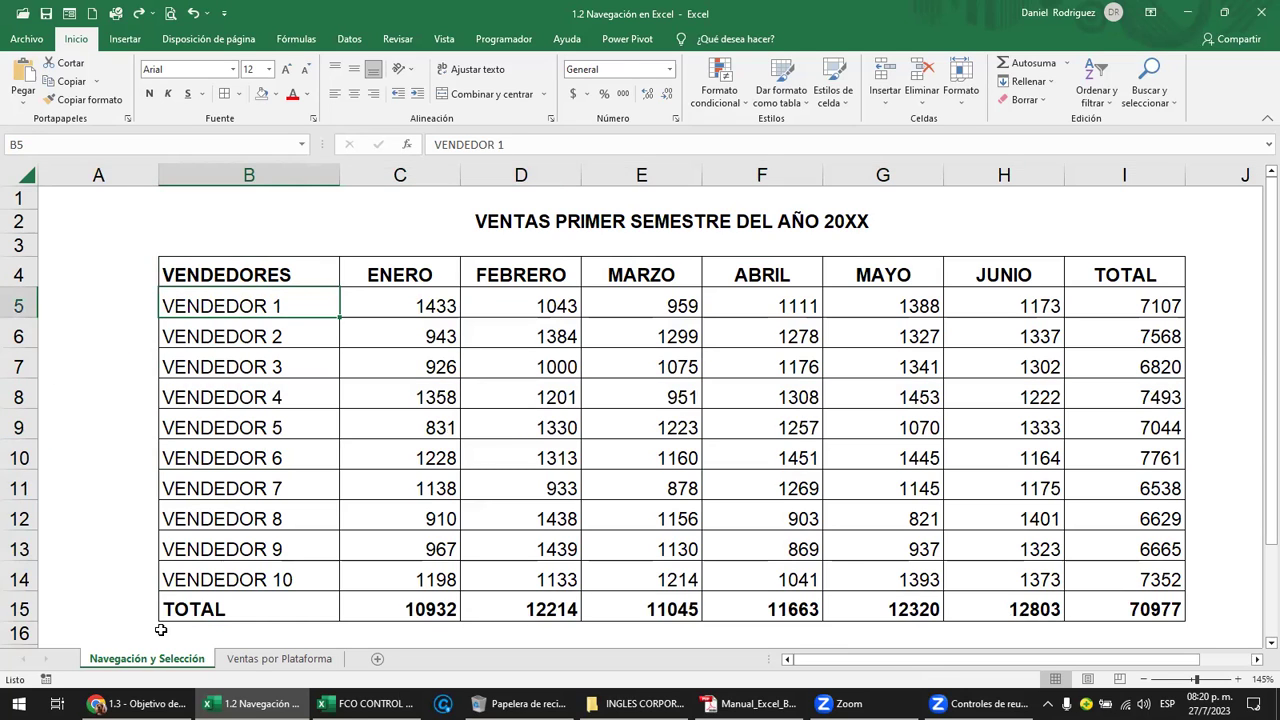
Switch to Chrome, scroll the lesson up, then back down to the Ctrl + arrow keys slide.
mouse_move(137, 703)
click(112, 627)
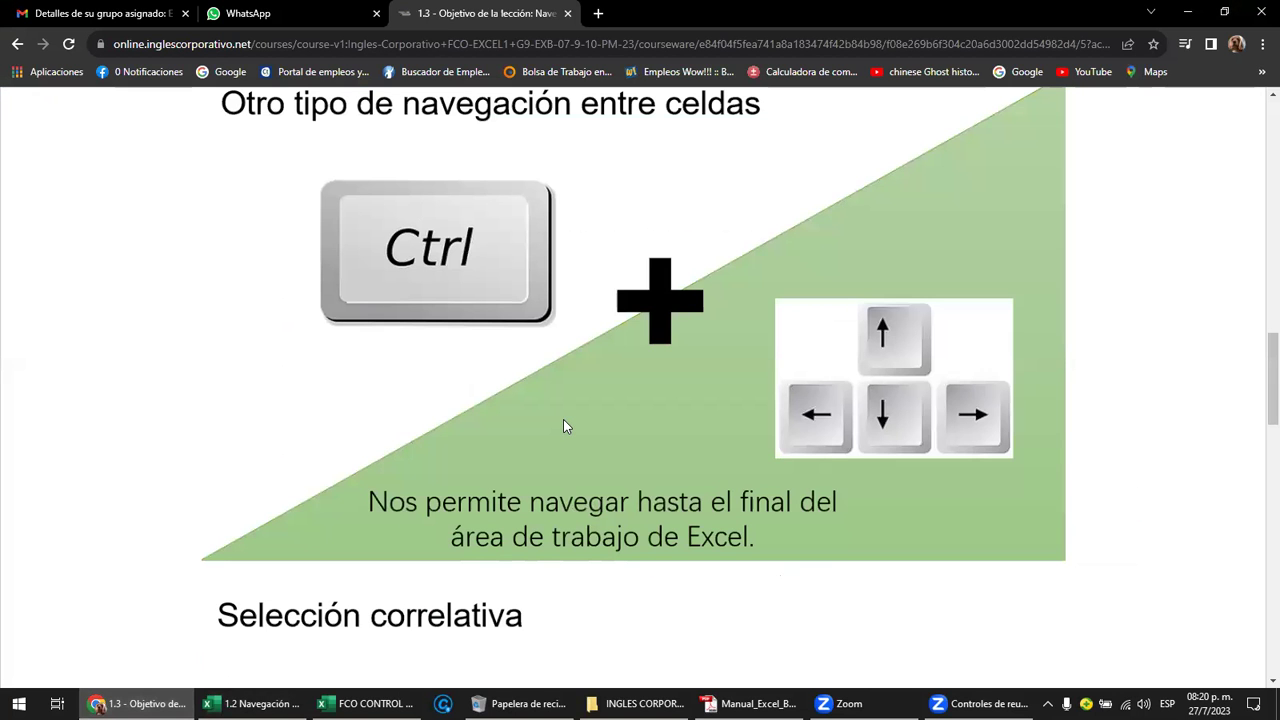
scroll(563, 426, up, 3)
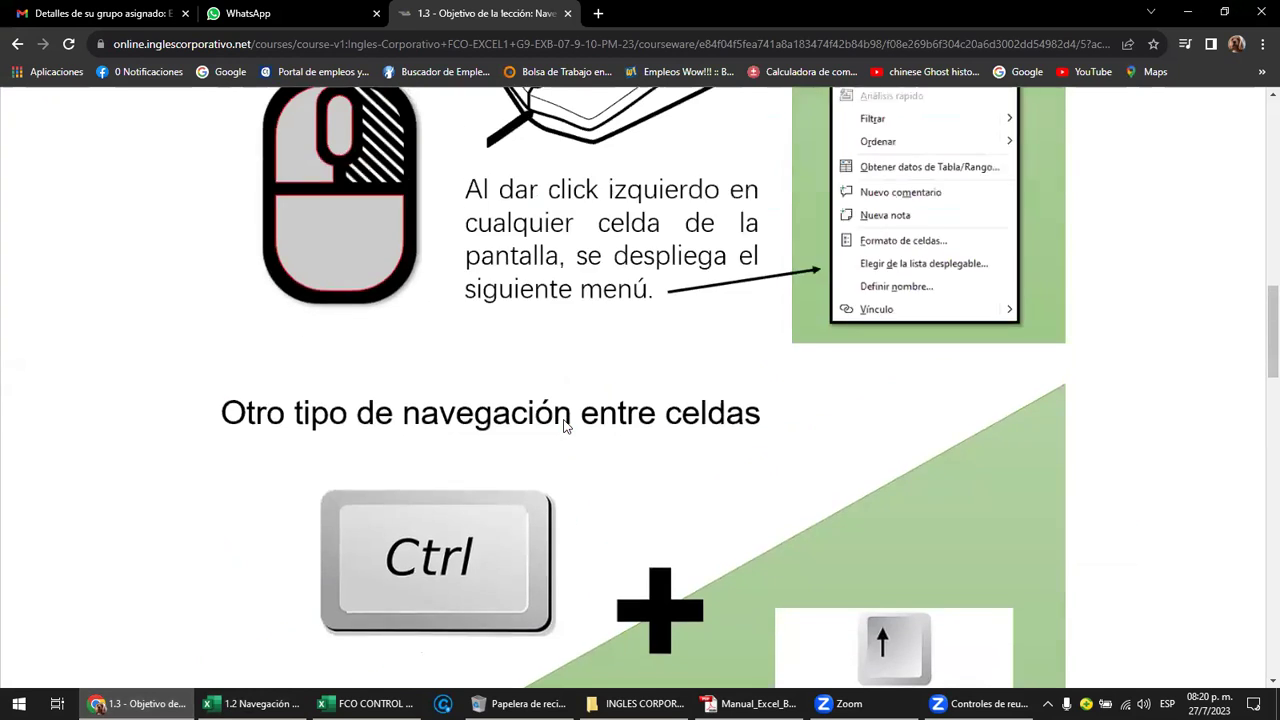
scroll(563, 426, up, 3)
scroll(497, 314, up, 1)
scroll(497, 314, up, 2)
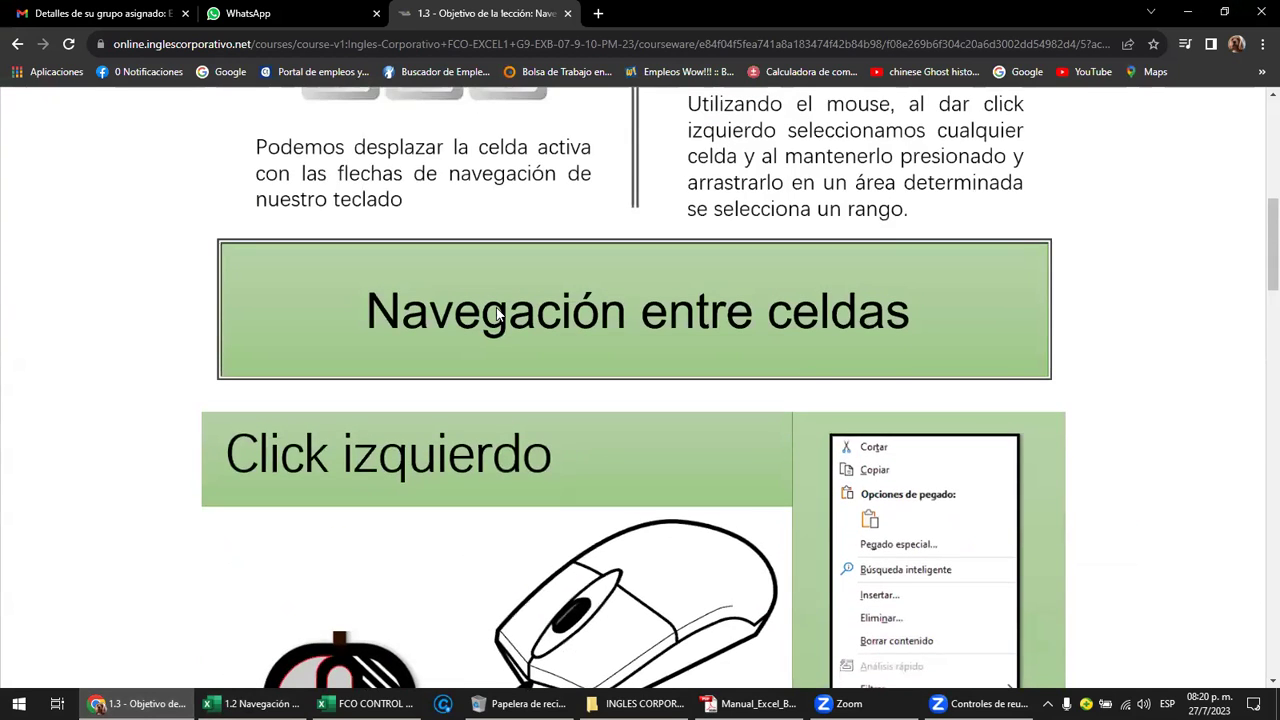
scroll(497, 314, up, 3)
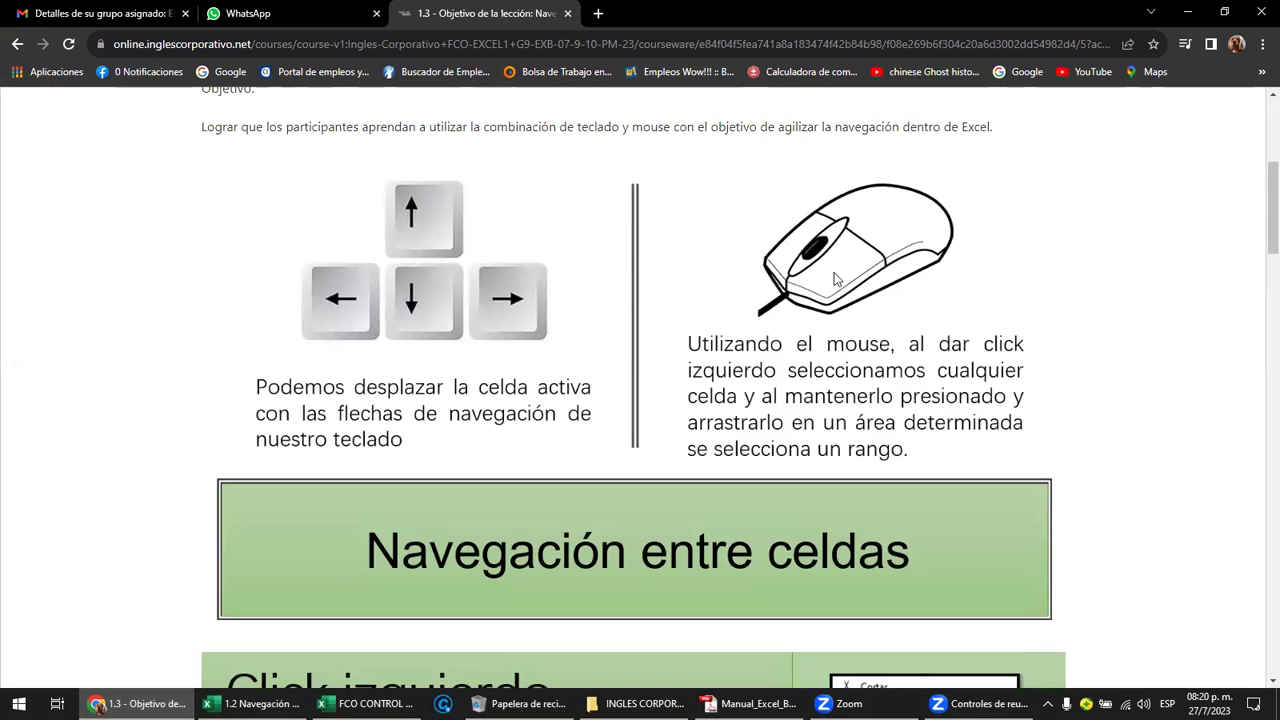
scroll(836, 279, down, 3)
scroll(850, 278, down, 3)
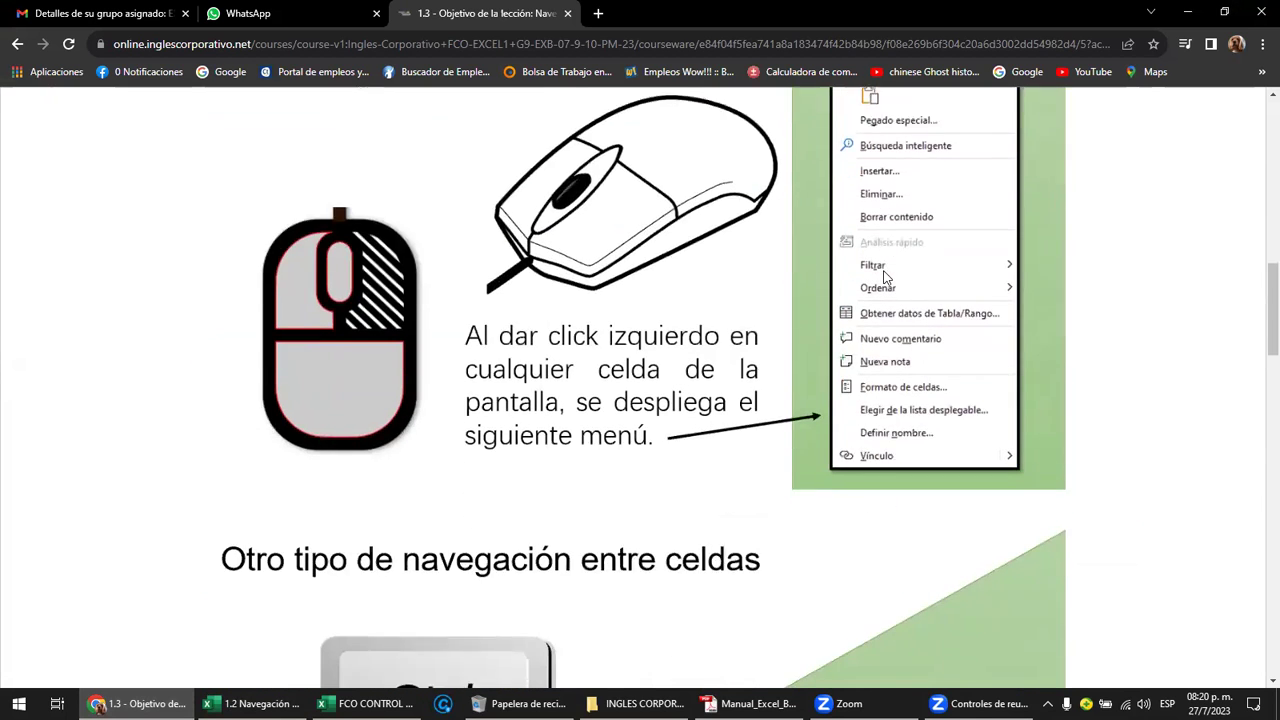
scroll(870, 277, down, 3)
scroll(882, 276, down, 1)
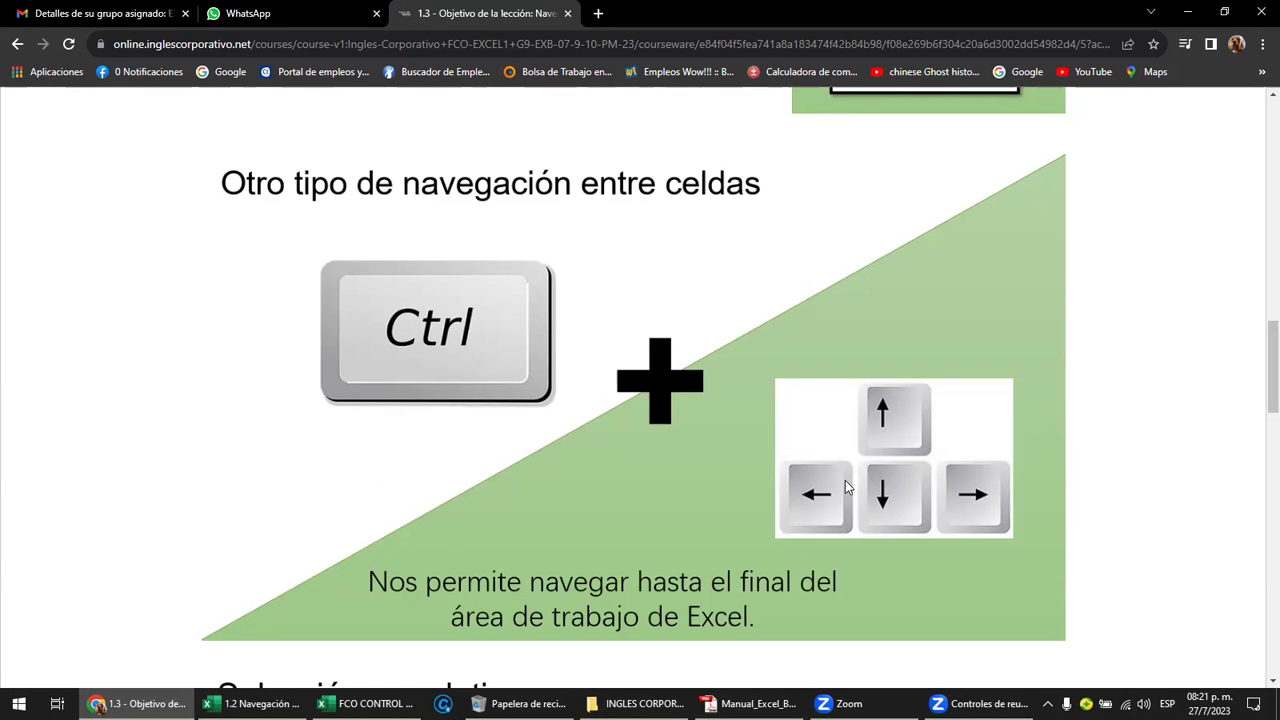
Scroll through the Selección correlativa lesson, then bring up the '1.2 Navegación en Excel' sales workbook.
mouse_move(250, 704)
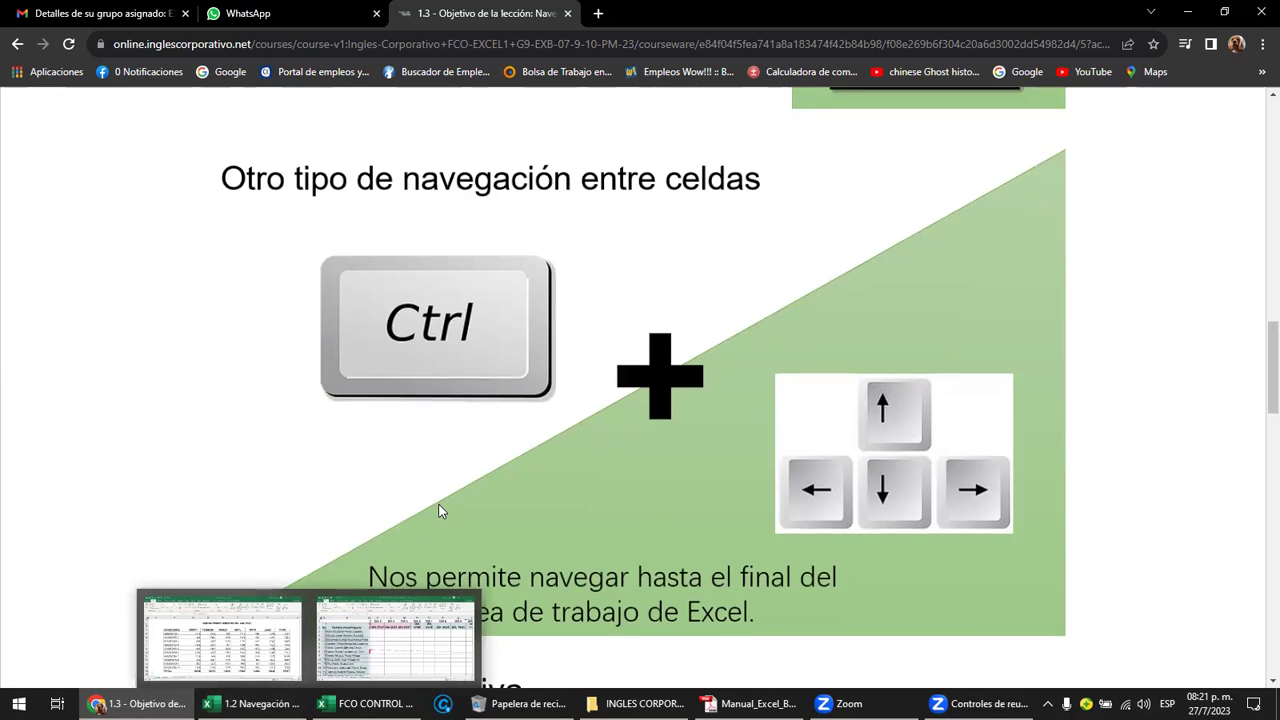
scroll(448, 447, down, 3)
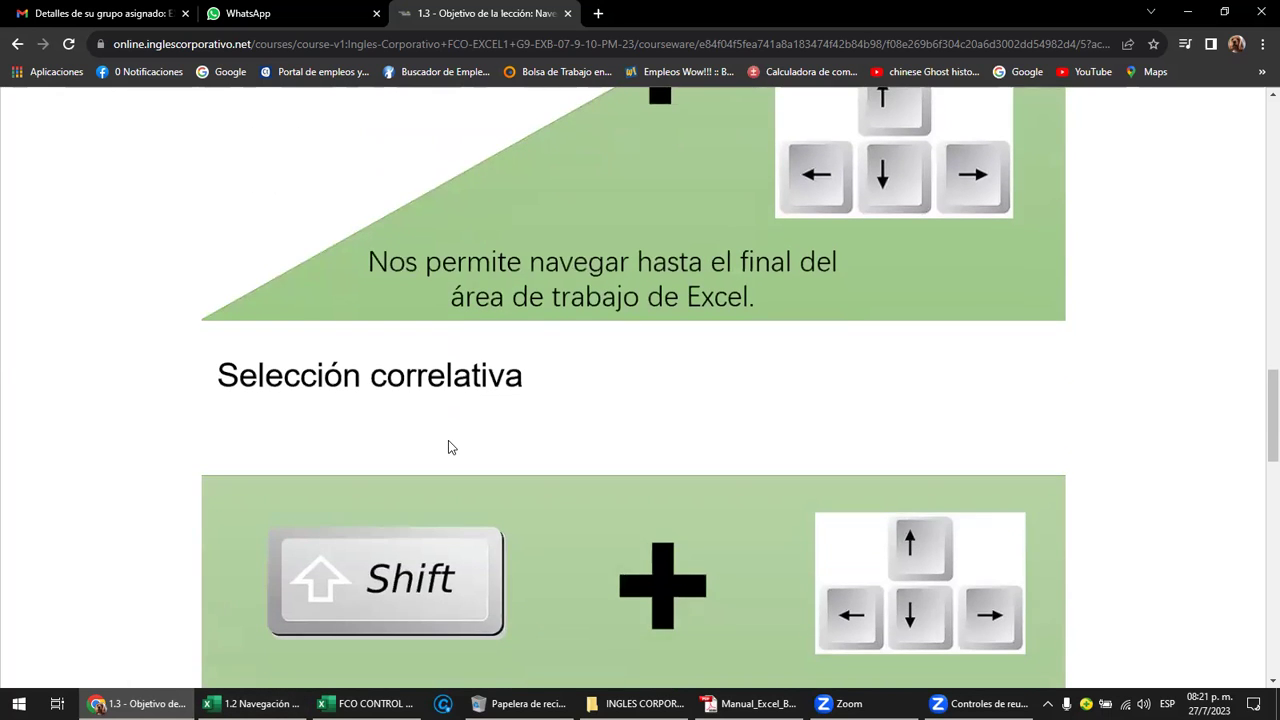
scroll(448, 447, down, 1)
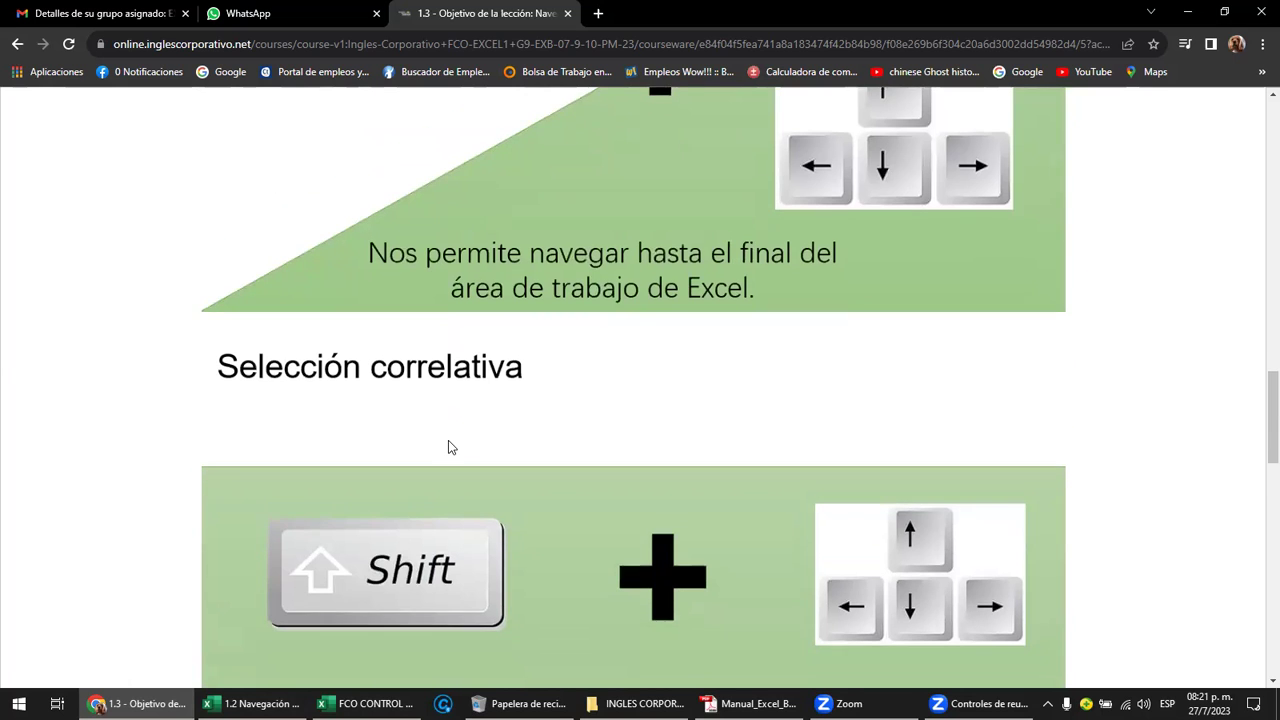
scroll(448, 447, down, 1)
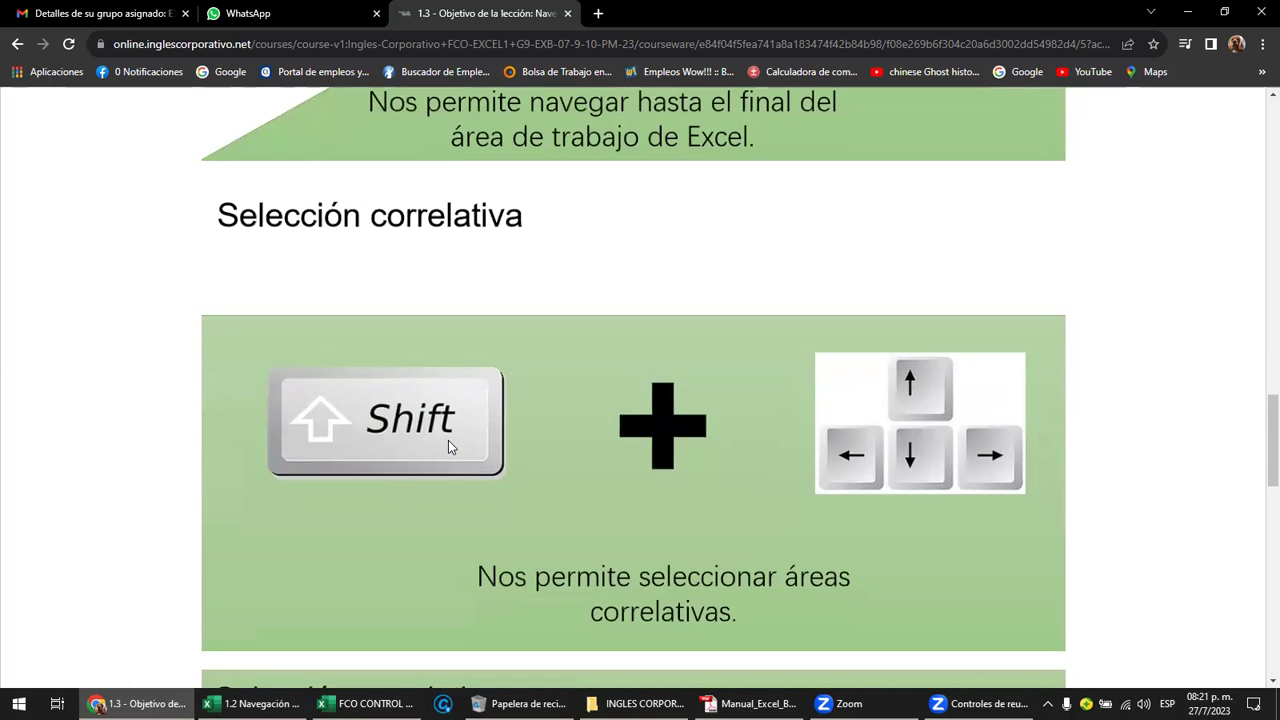
scroll(448, 441, down, 1)
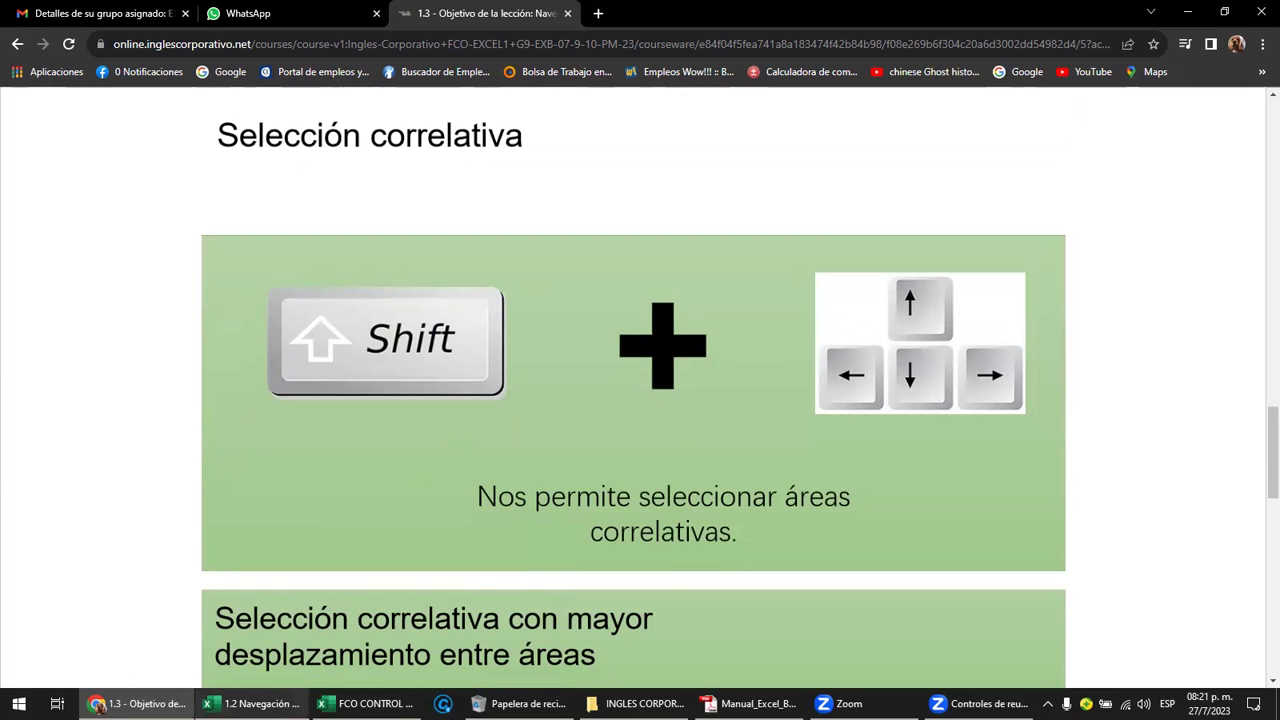
click(255, 703)
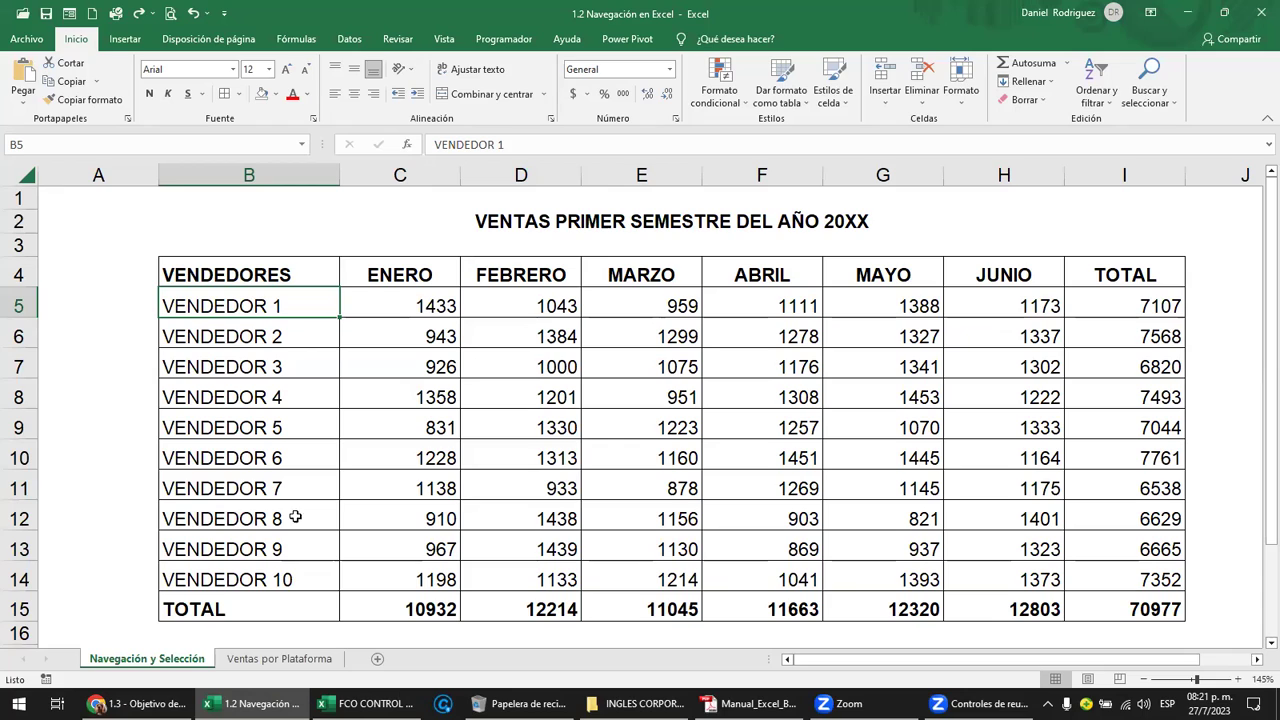
click(290, 579)
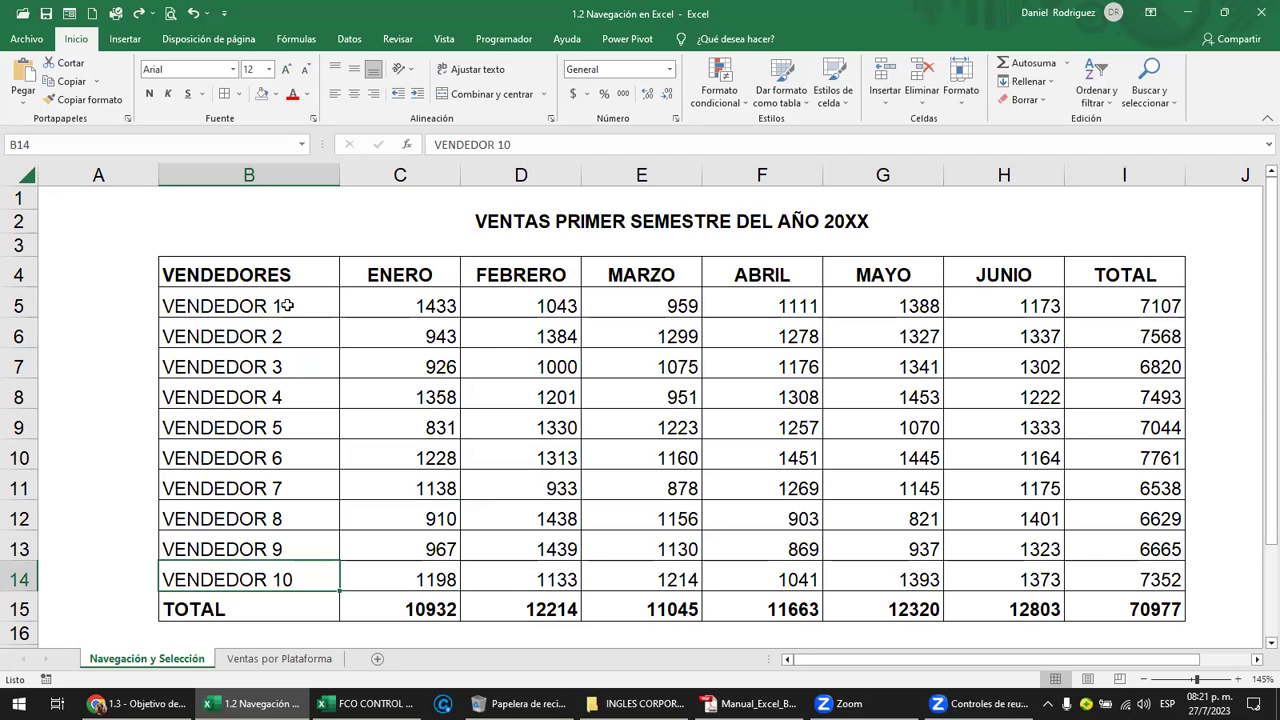
scroll(294, 311, down, 4)
scroll(294, 311, down, 7)
scroll(294, 311, down, 5)
scroll(295, 313, down, 4)
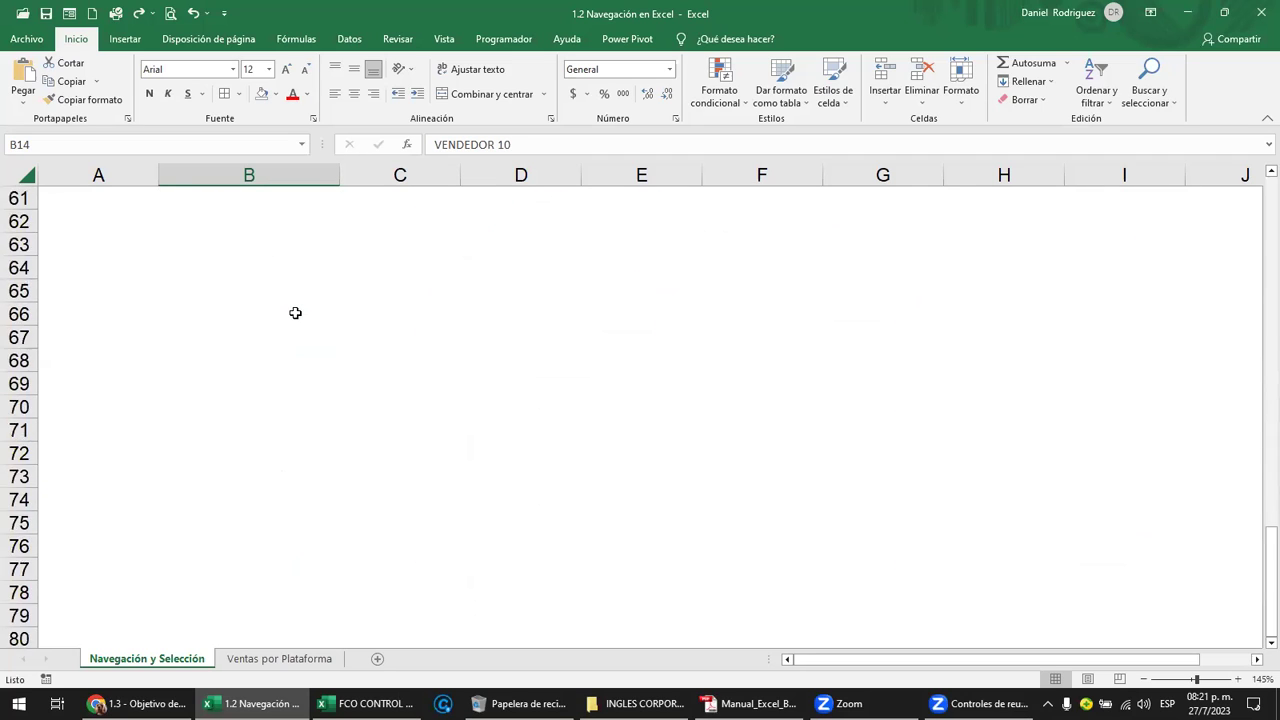
scroll(295, 313, up, 8)
scroll(295, 313, up, 12)
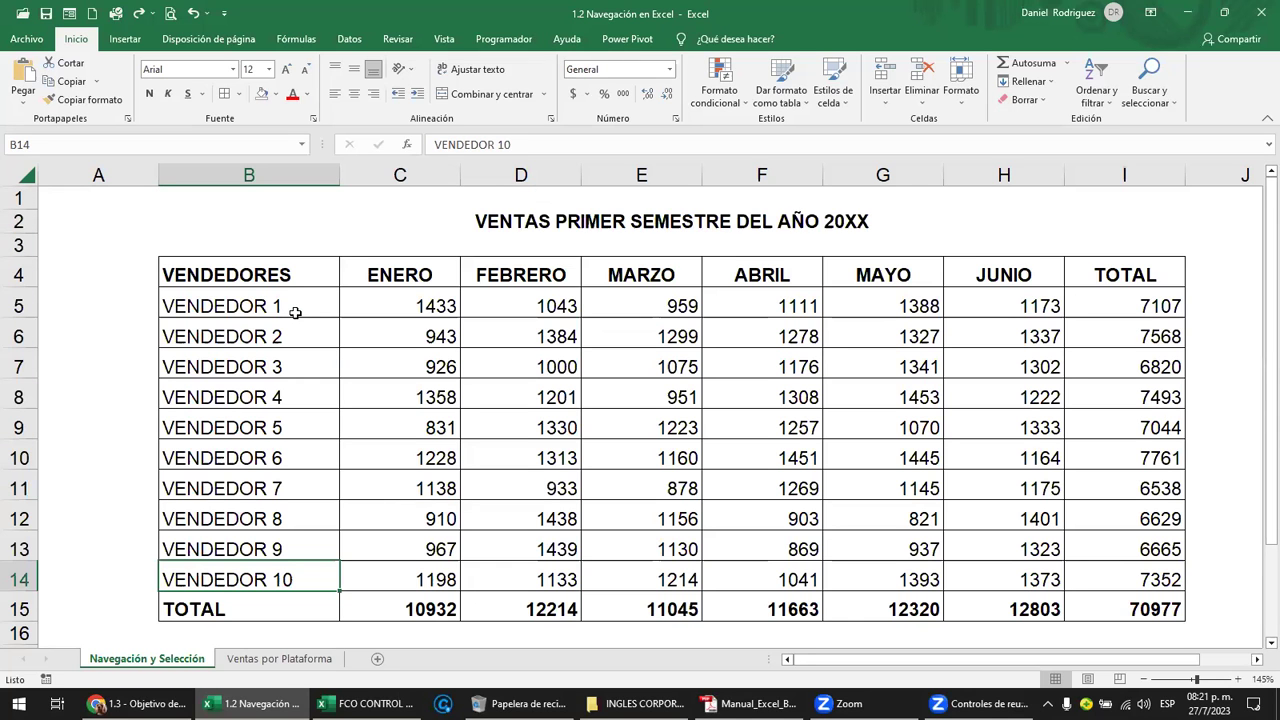
click(264, 277)
drag(264, 277, 240, 652)
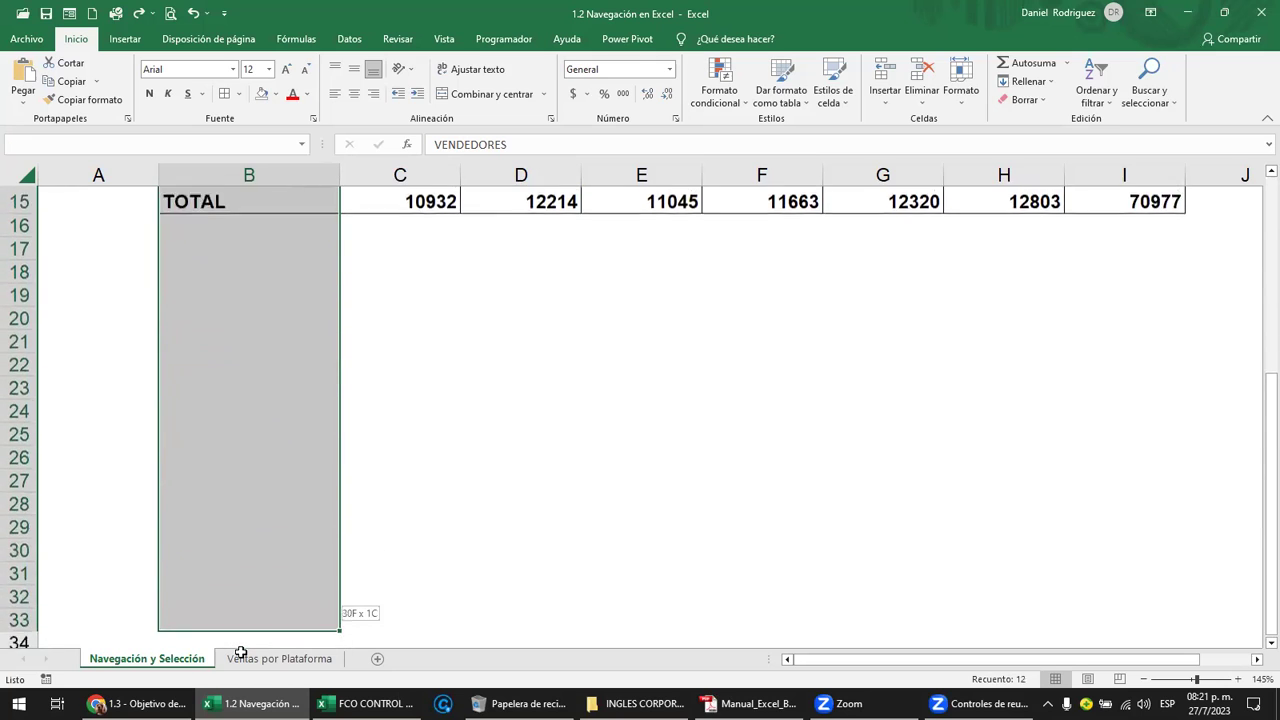
drag(240, 652, 248, 592)
click(263, 533)
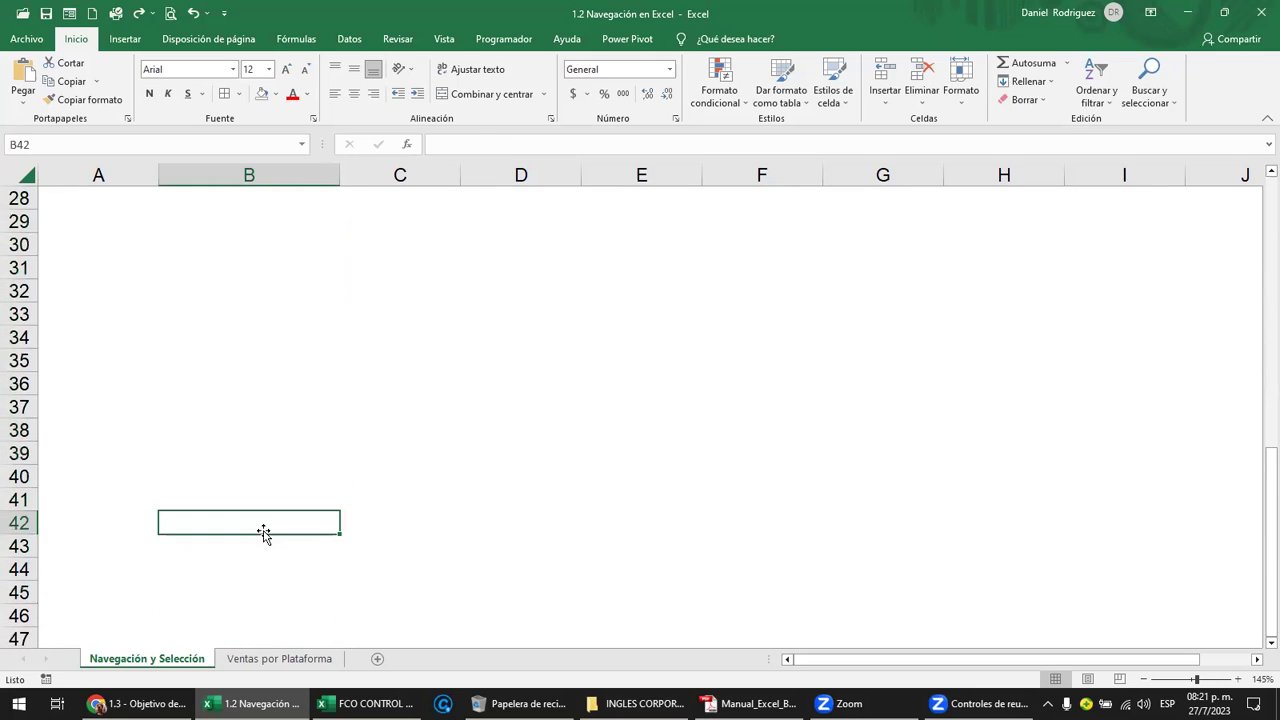
key(ctrl+Home)
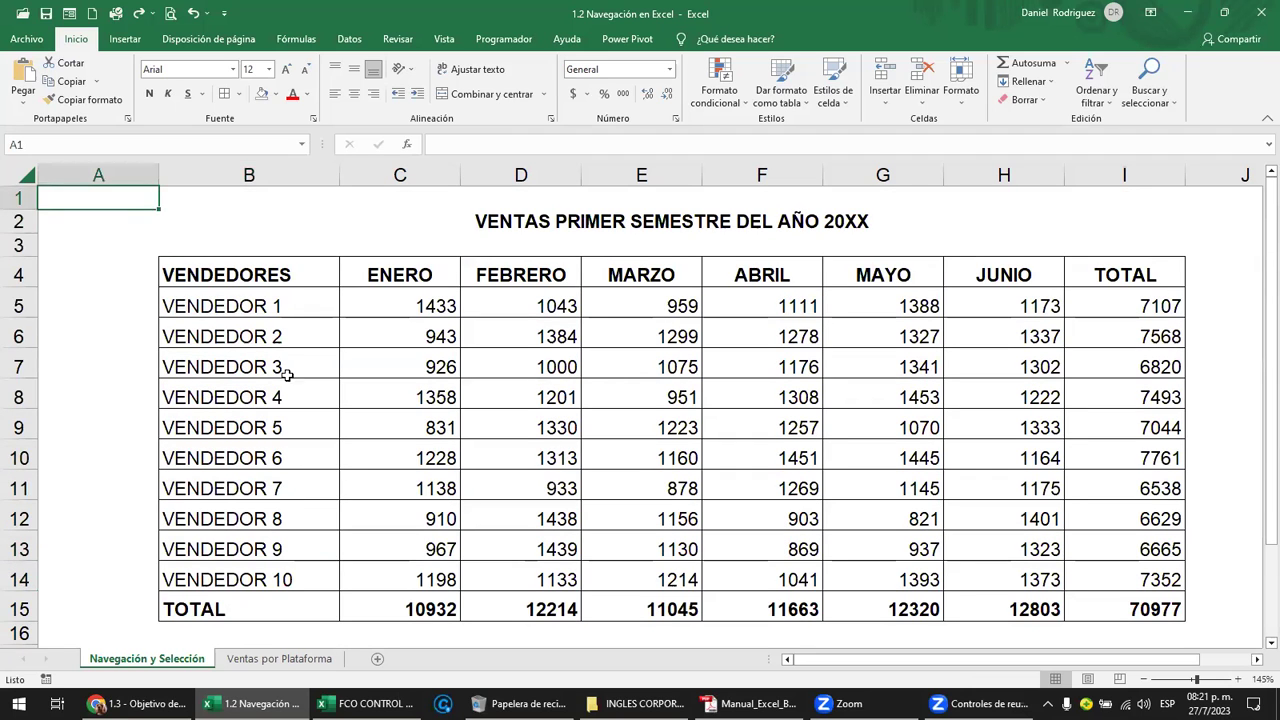
click(271, 309)
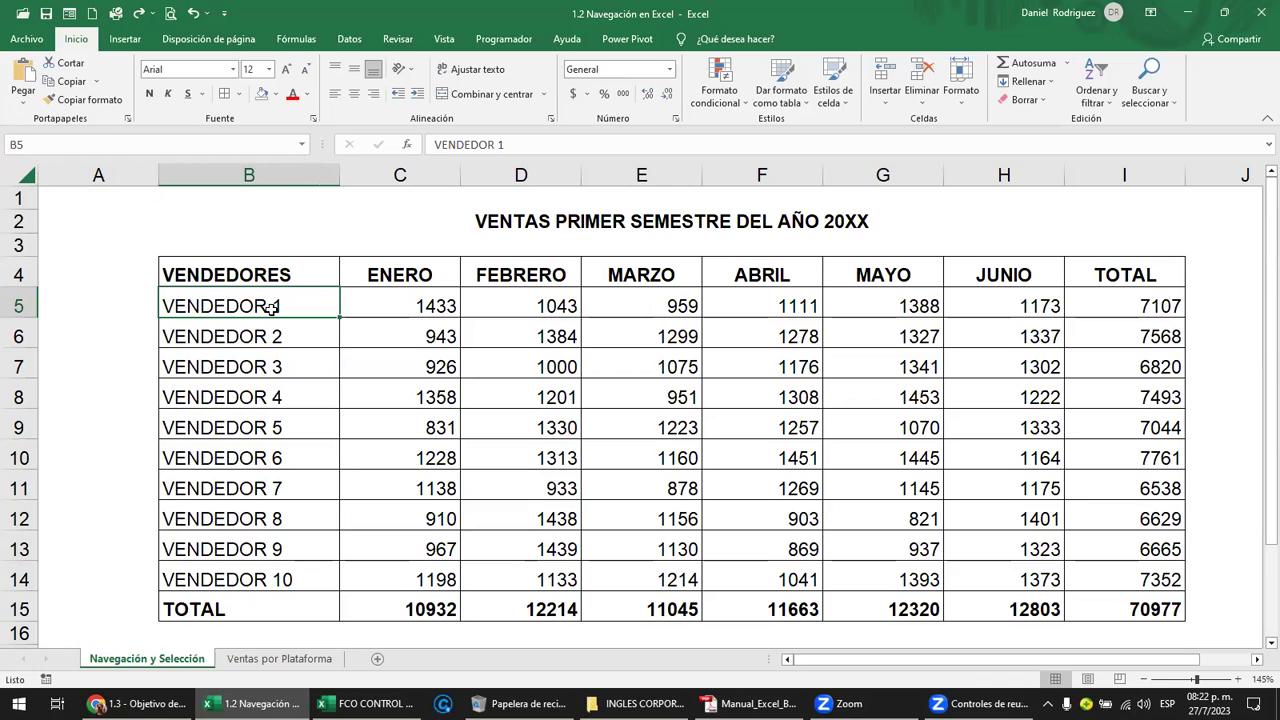
click(260, 274)
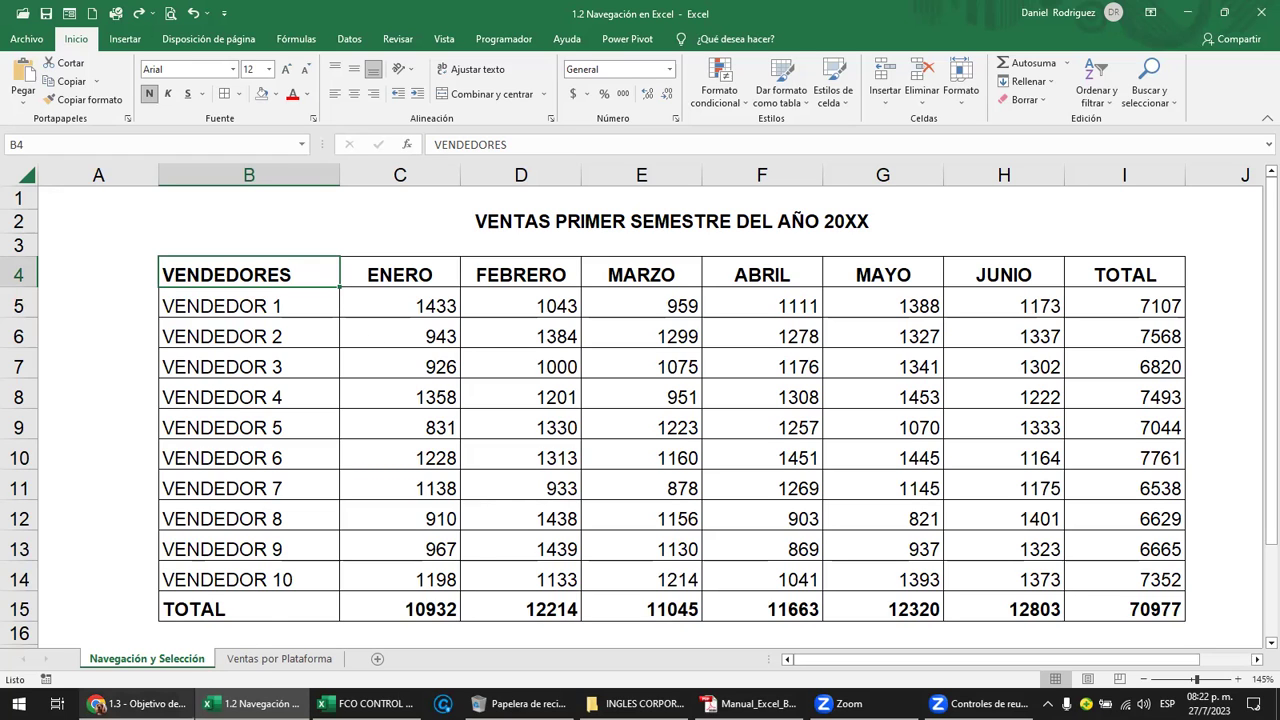
mouse_move(137, 704)
click(135, 640)
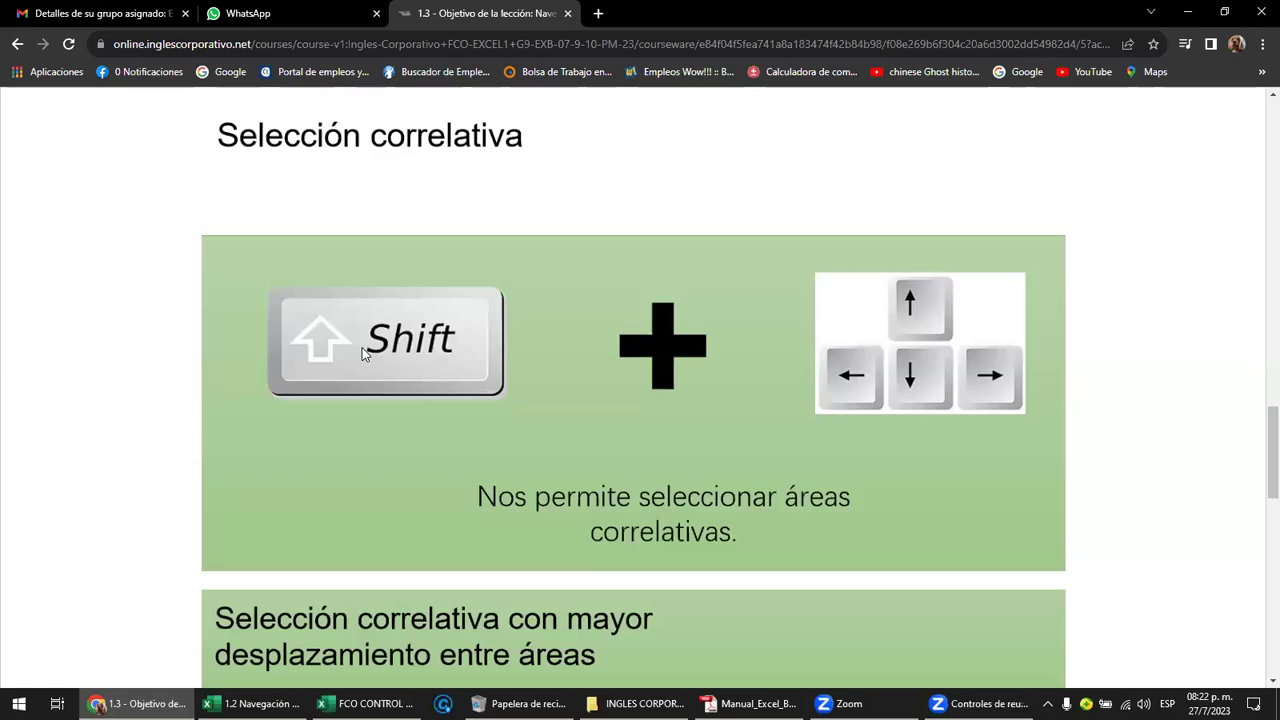
scroll(400, 370, up, 3)
scroll(363, 352, up, 1)
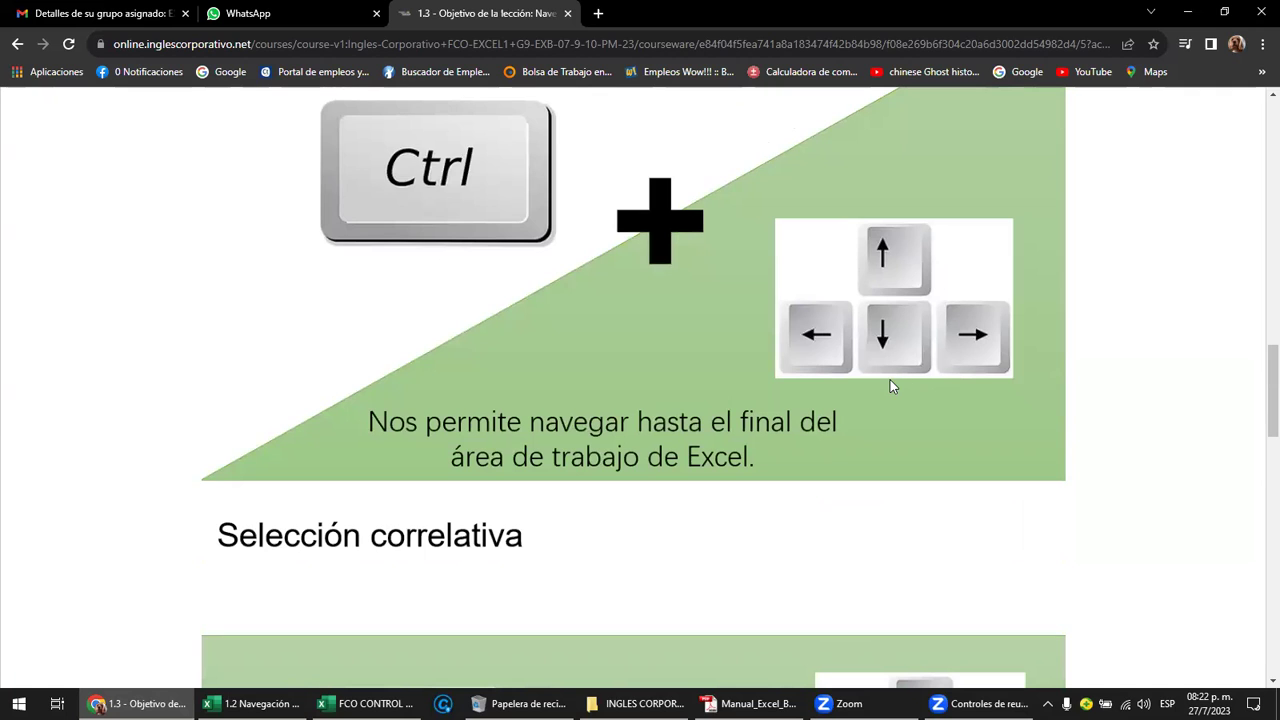
scroll(890, 379, down, 3)
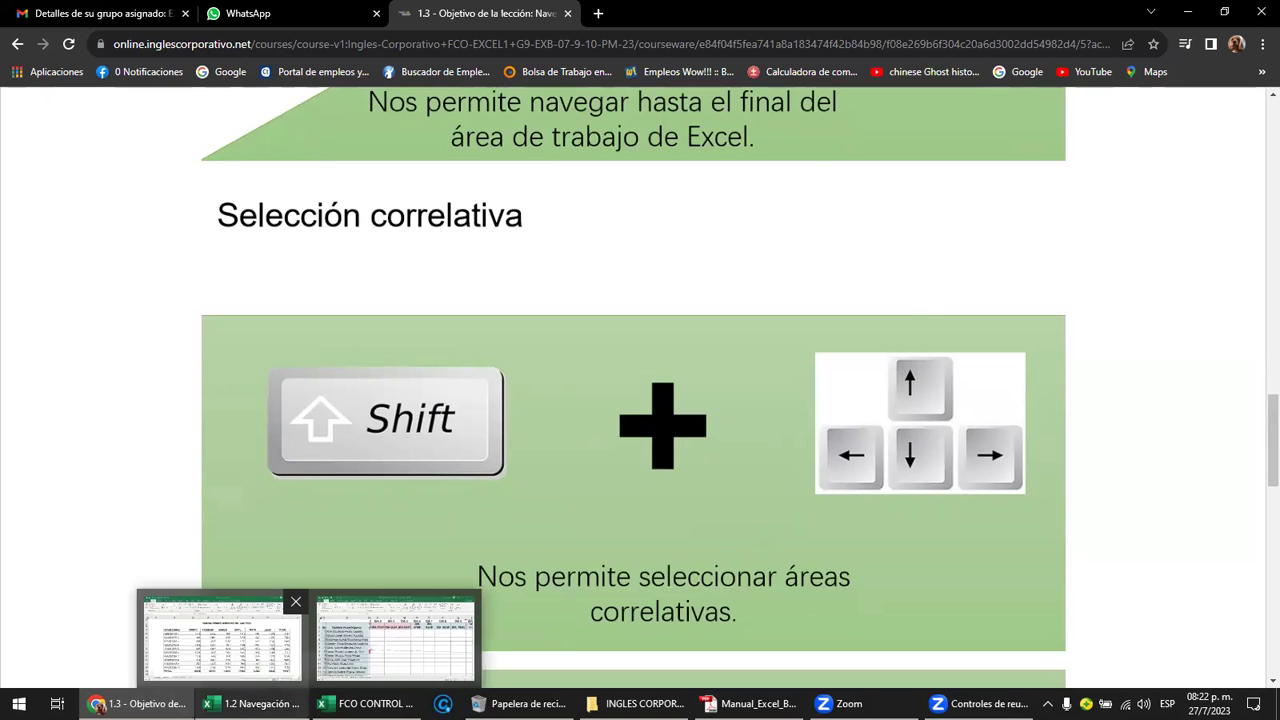
click(255, 703)
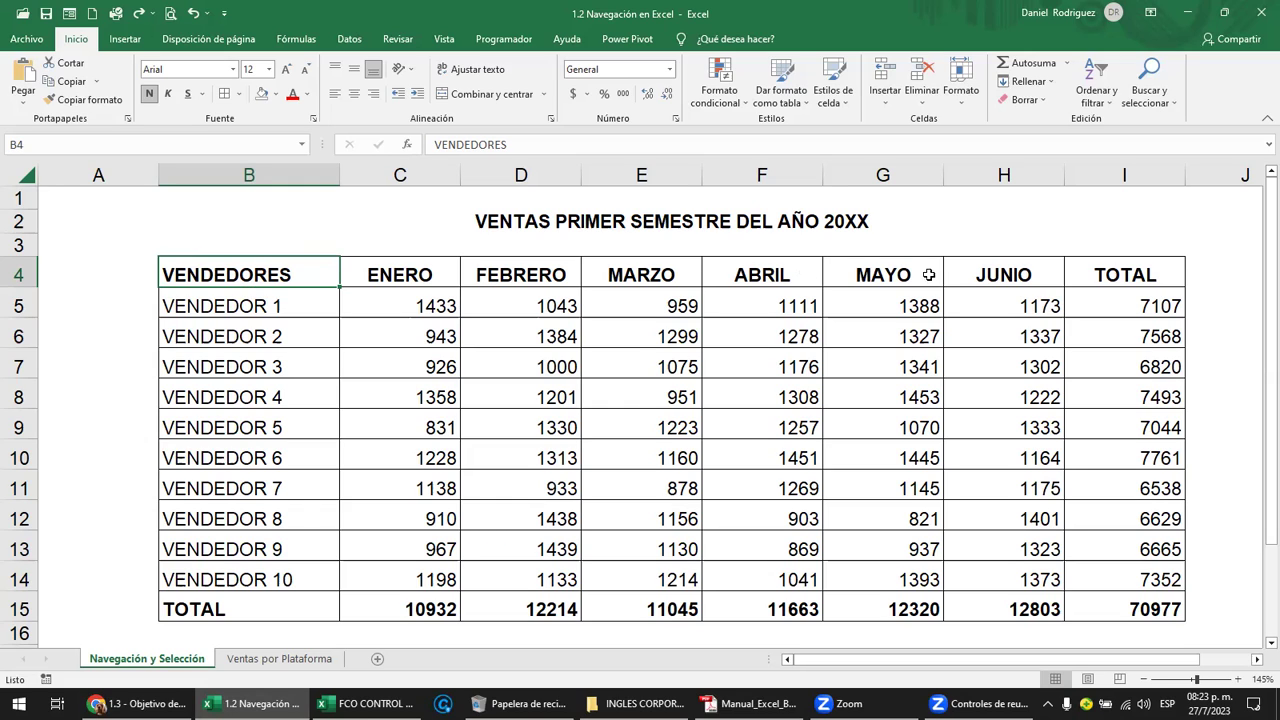
Make the VENDEDORES header in B4 red.
click(1085, 280)
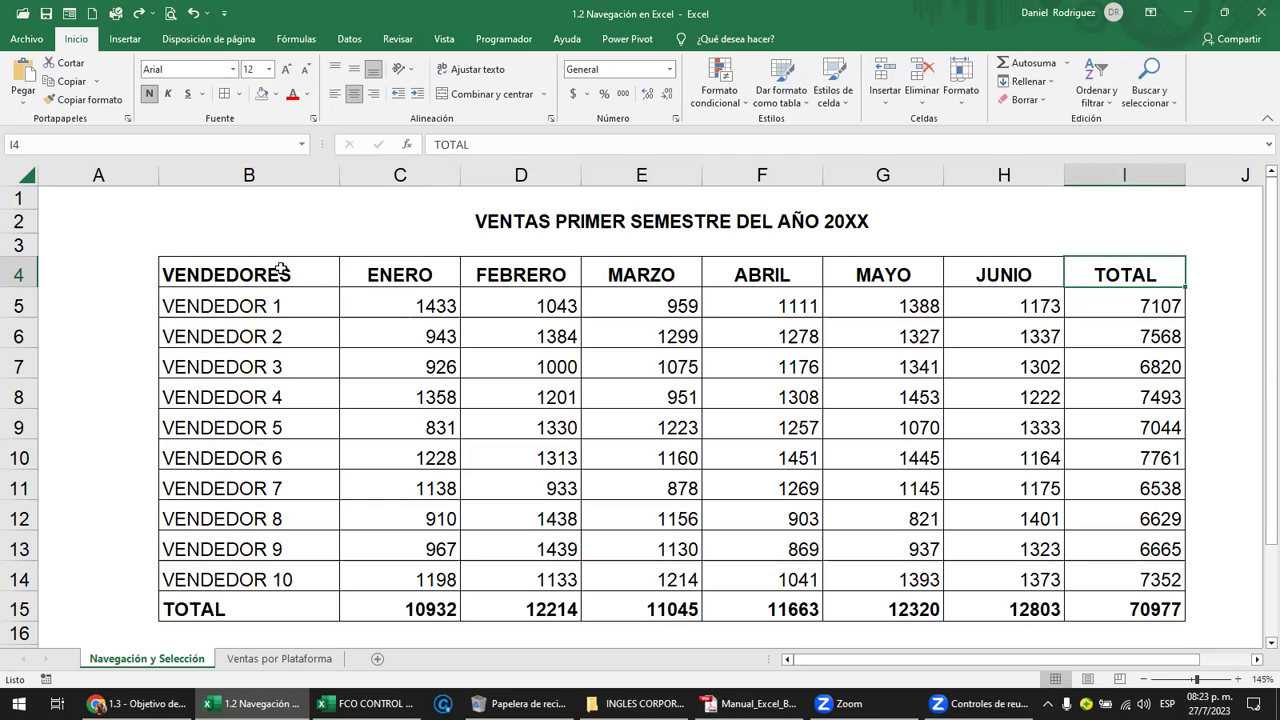
click(193, 270)
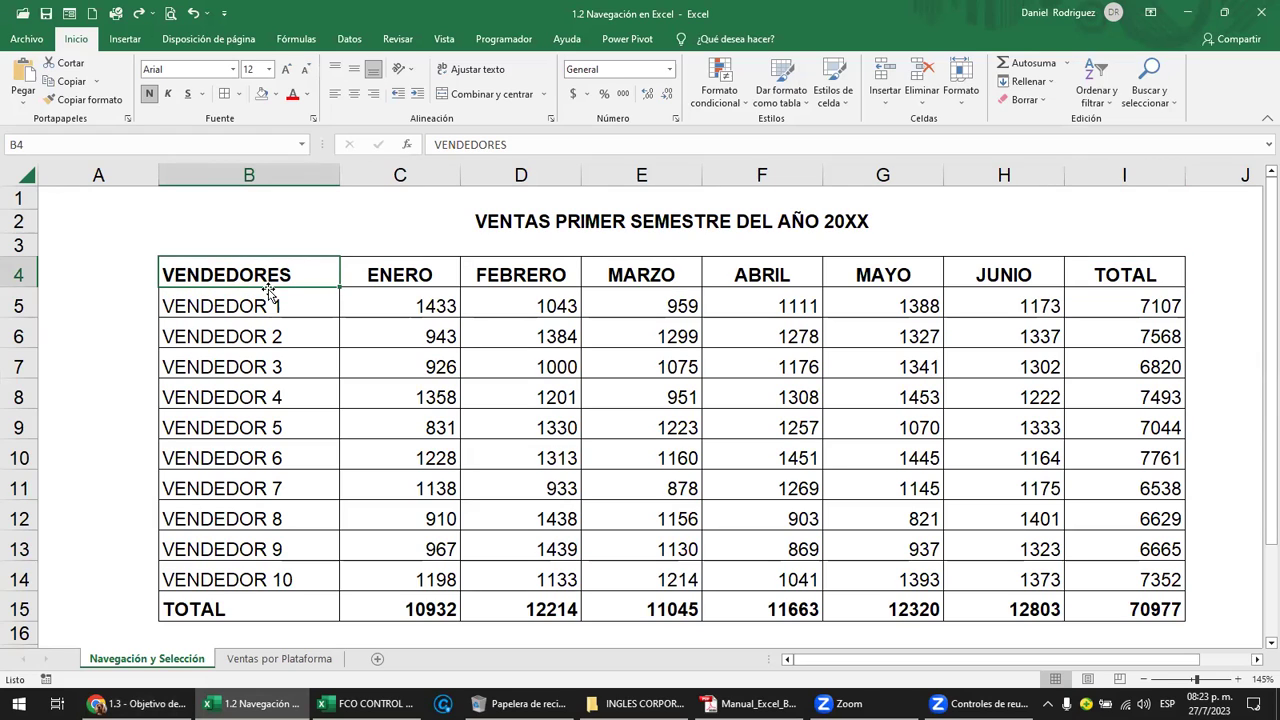
click(292, 93)
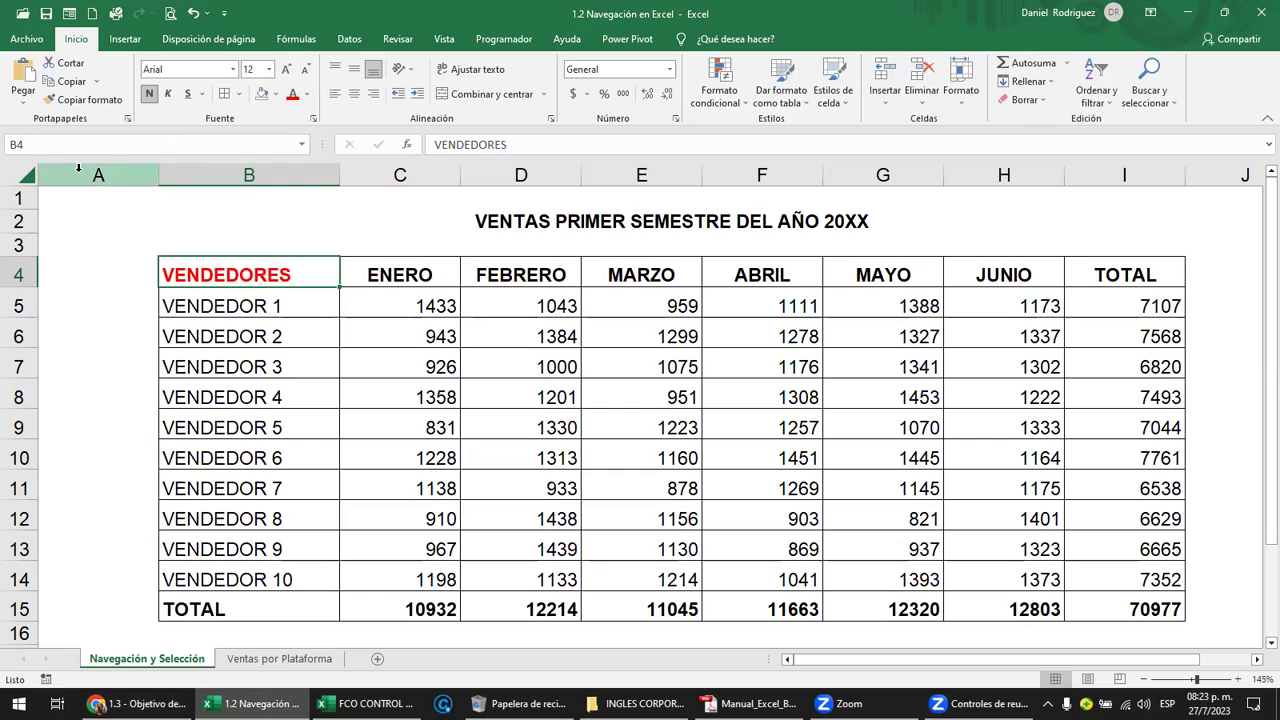
Jump to I15 through the Name Box and colour the grand total 70977 red.
click(30, 146)
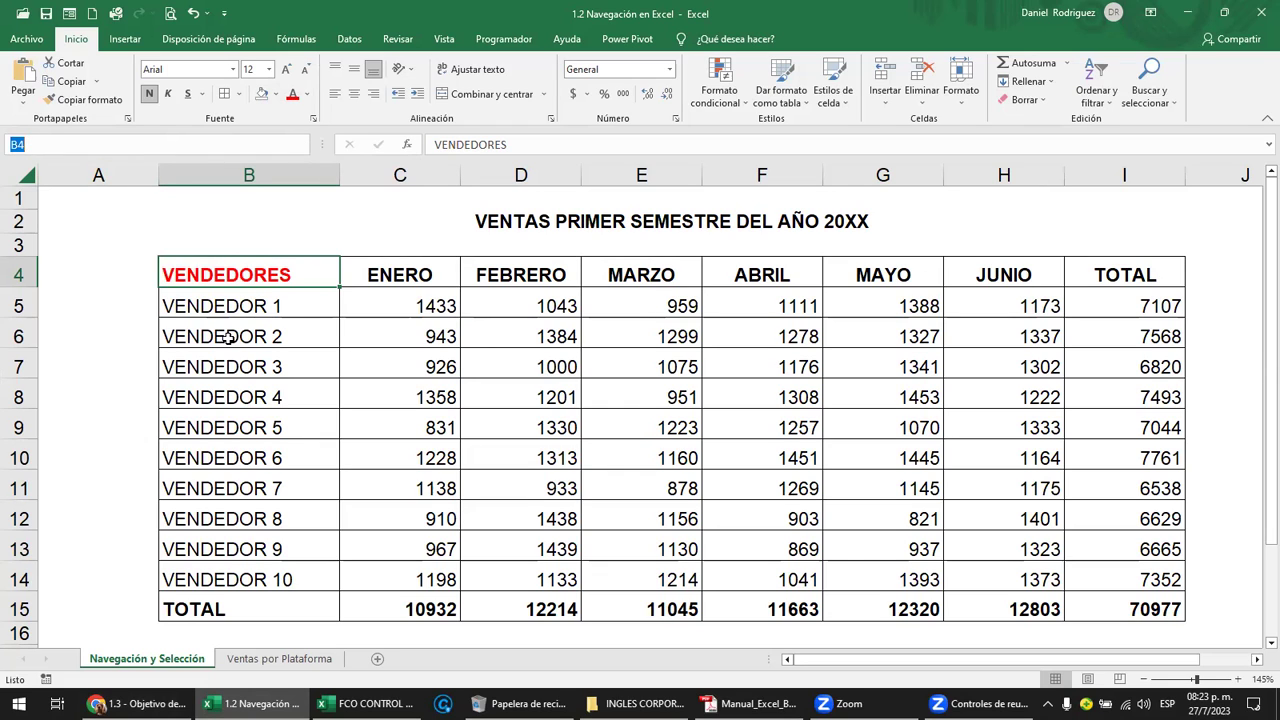
key(BackSpace)
text(15)
key(Return)
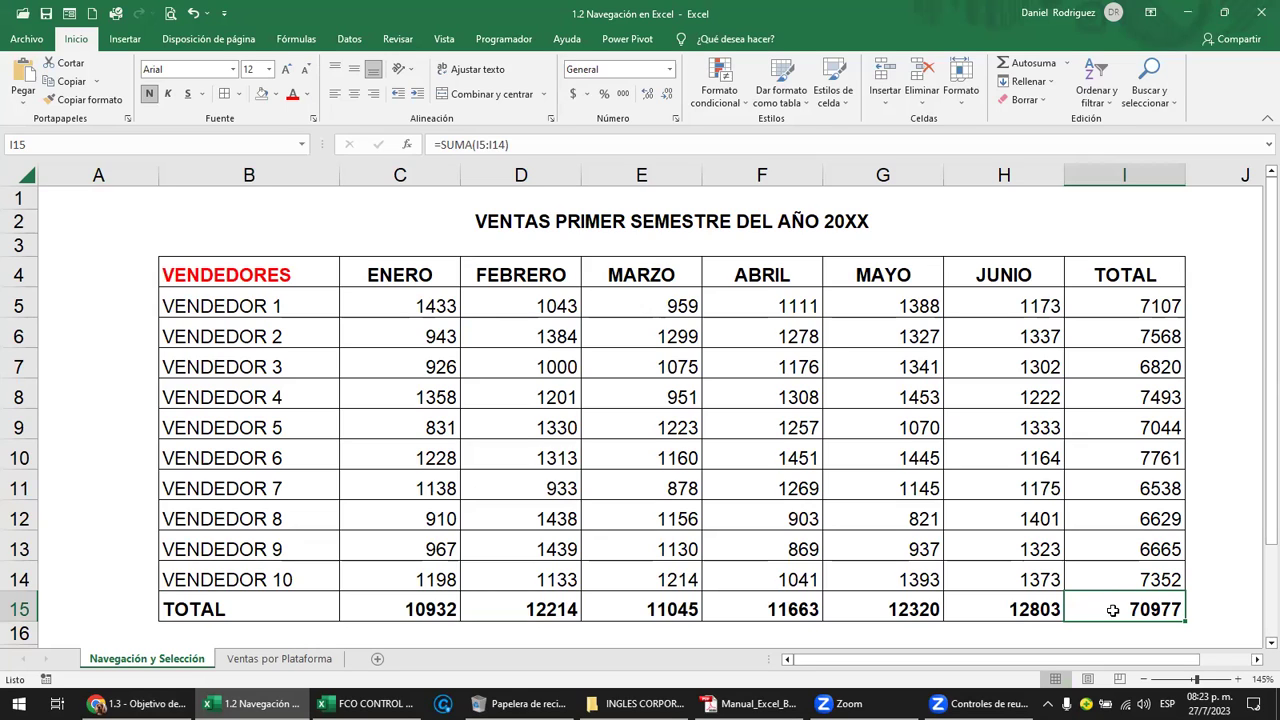
click(291, 93)
Use the Name Box to jump to A4, then back to B4.
click(90, 144)
text(a4)
key(Return)
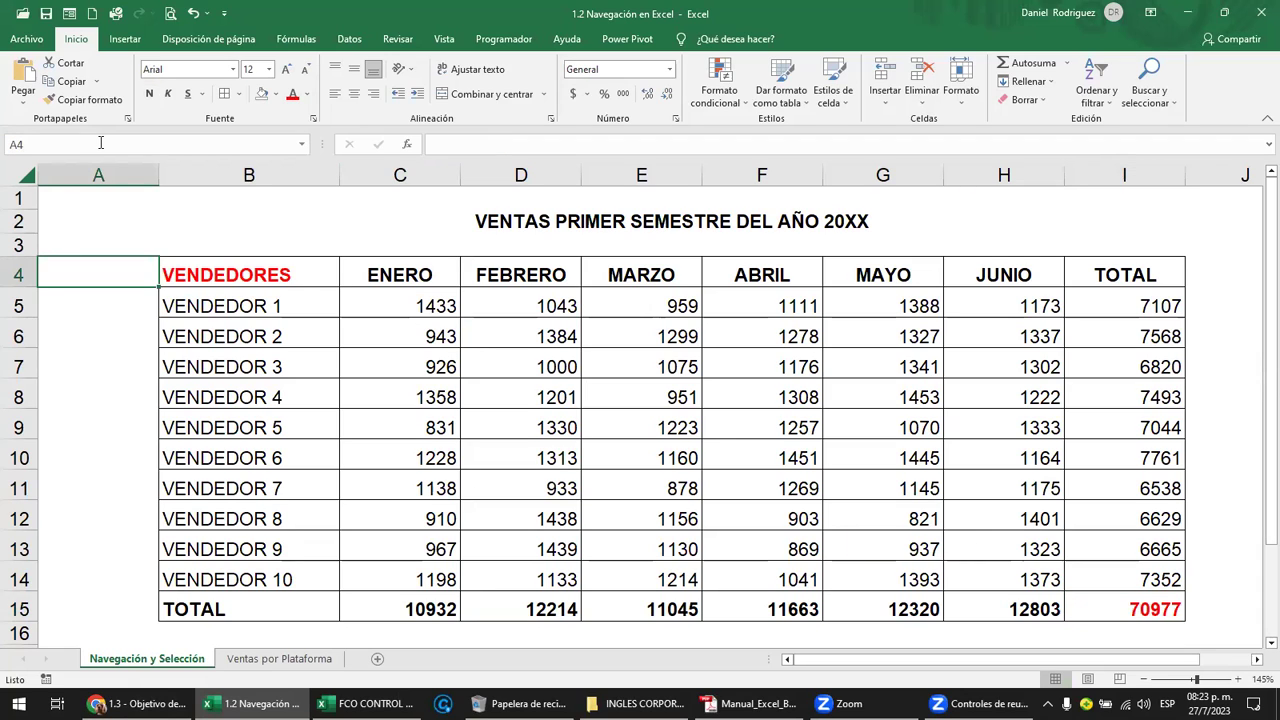
click(80, 144)
text(b4)
key(Return)
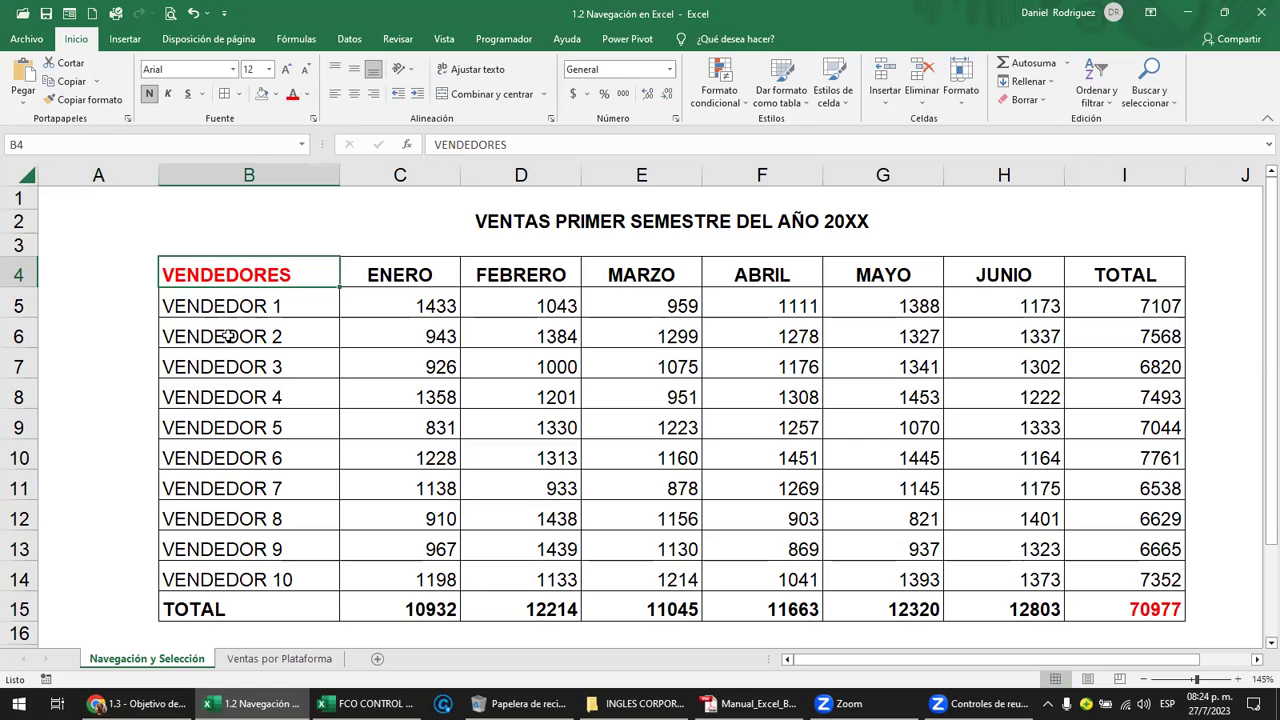
click(33, 145)
Reset I15's font colour to Automático, reselect B4, and go back to the Chrome lesson.
click(1148, 608)
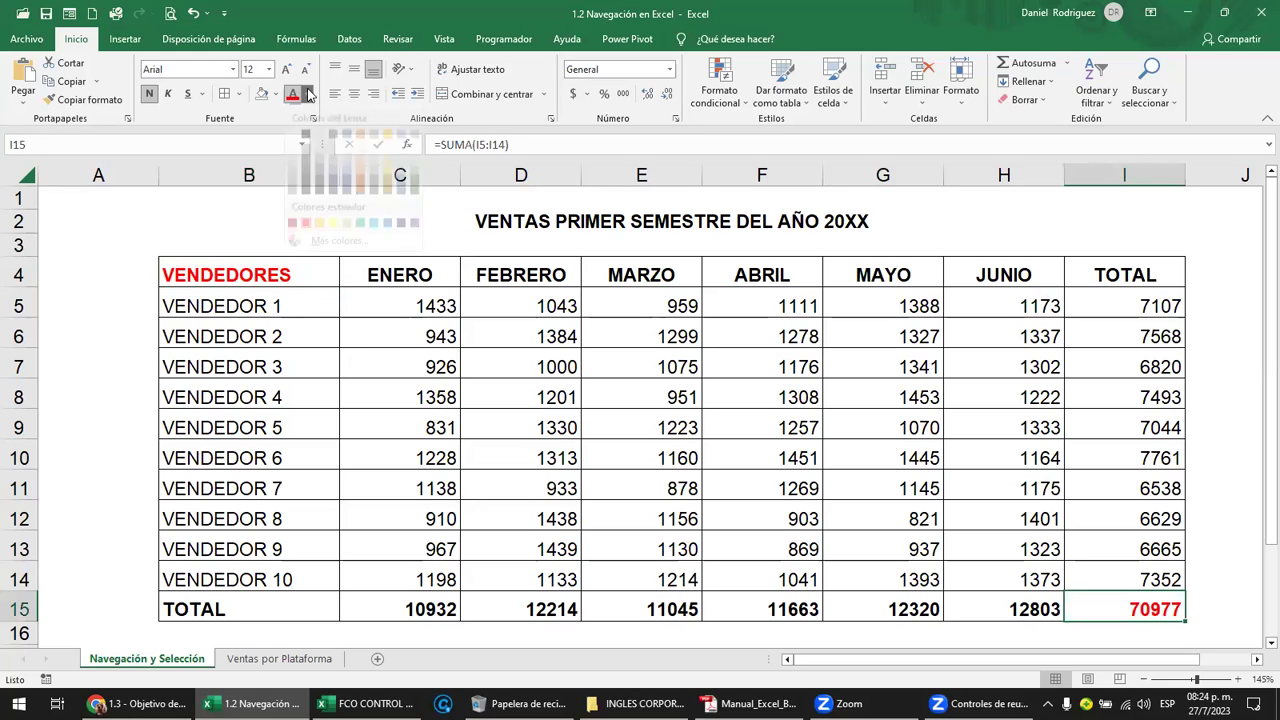
click(306, 94)
click(298, 115)
click(243, 274)
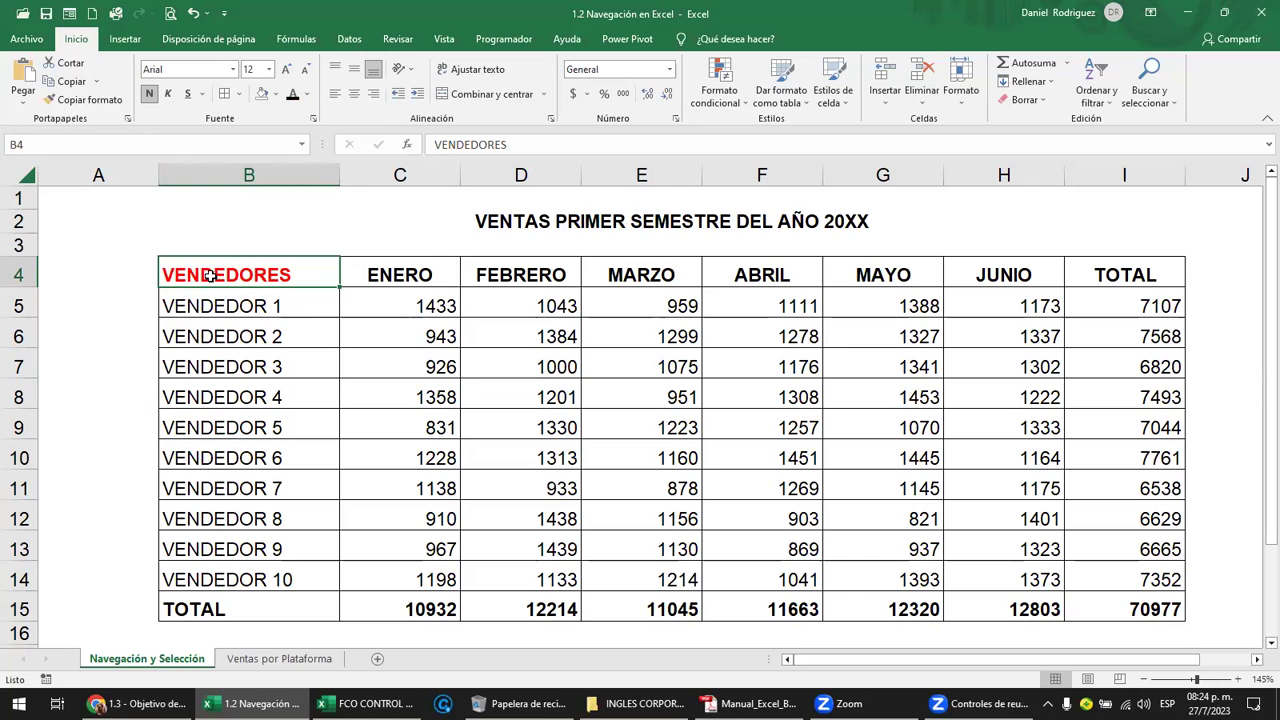
click(140, 703)
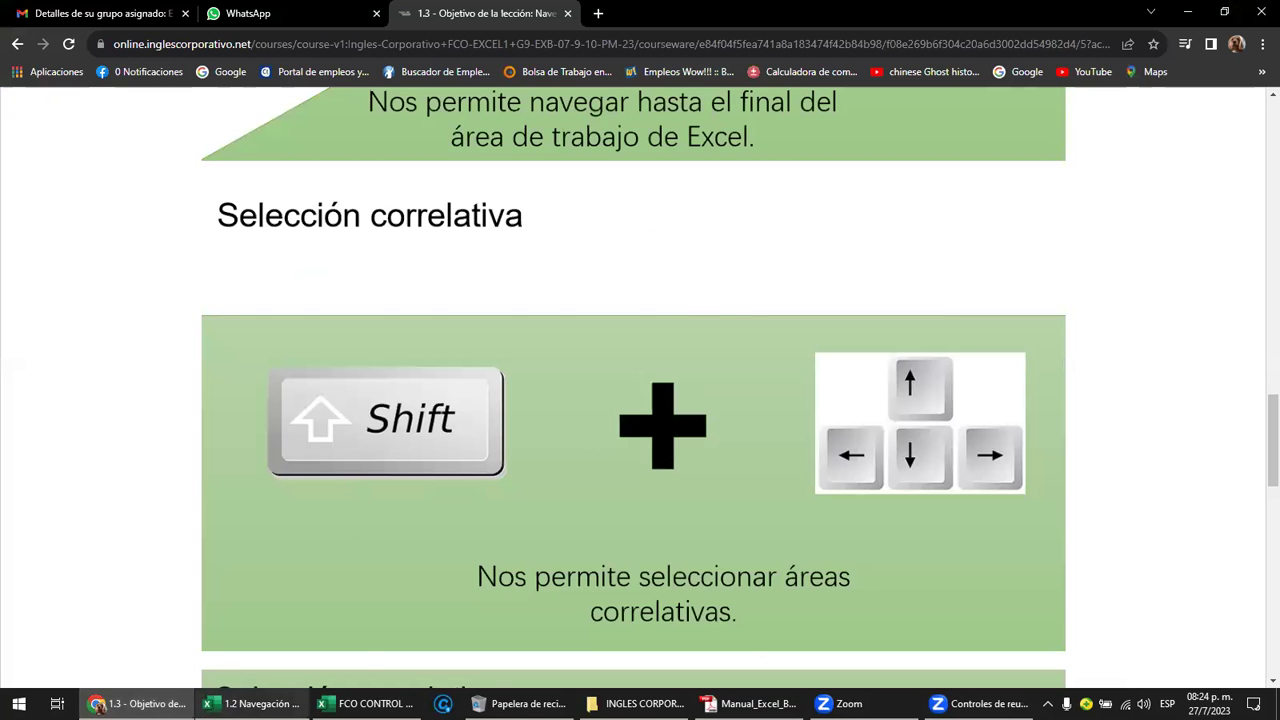
click(97, 704)
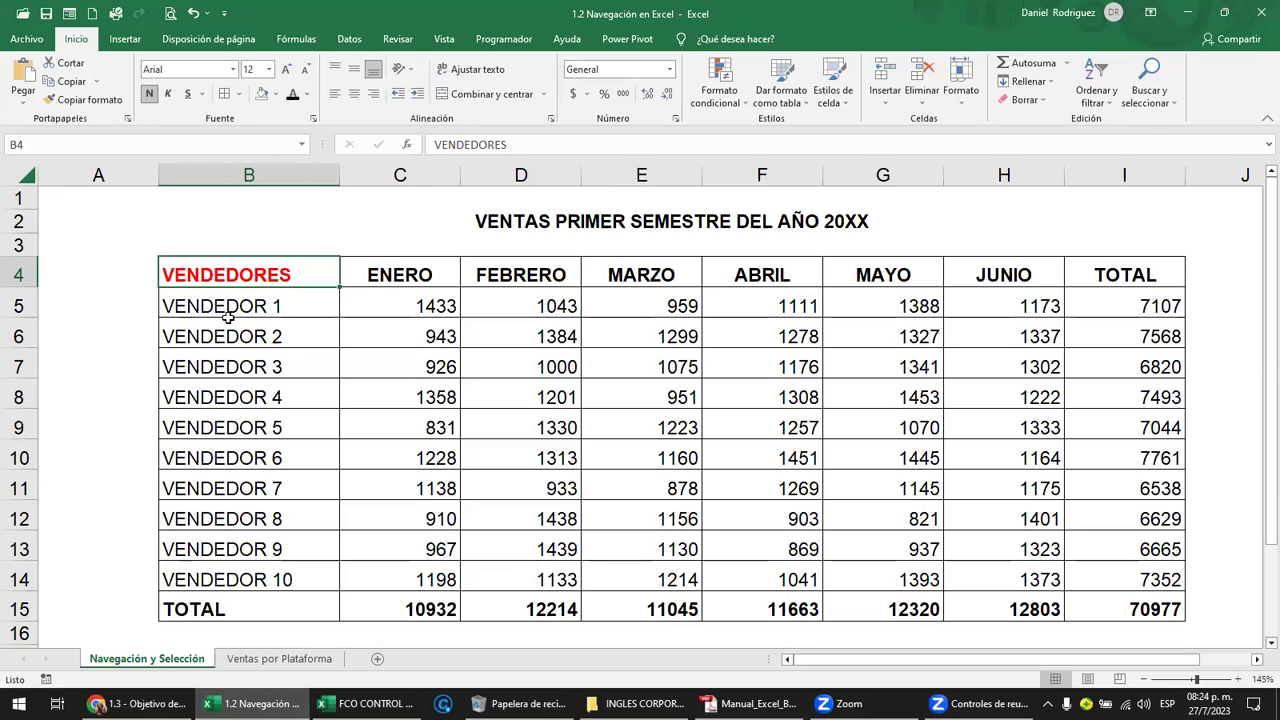
key(shift+Right)
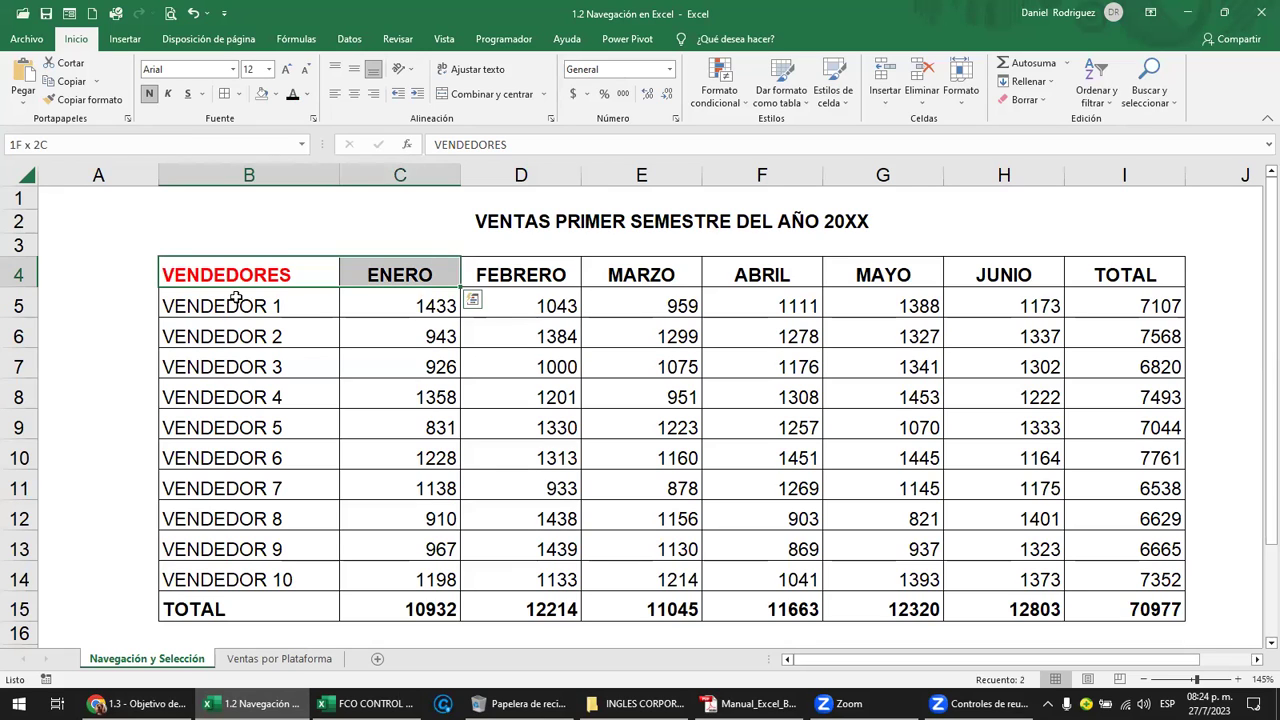
key(shift+Right)
key(shift+Right)
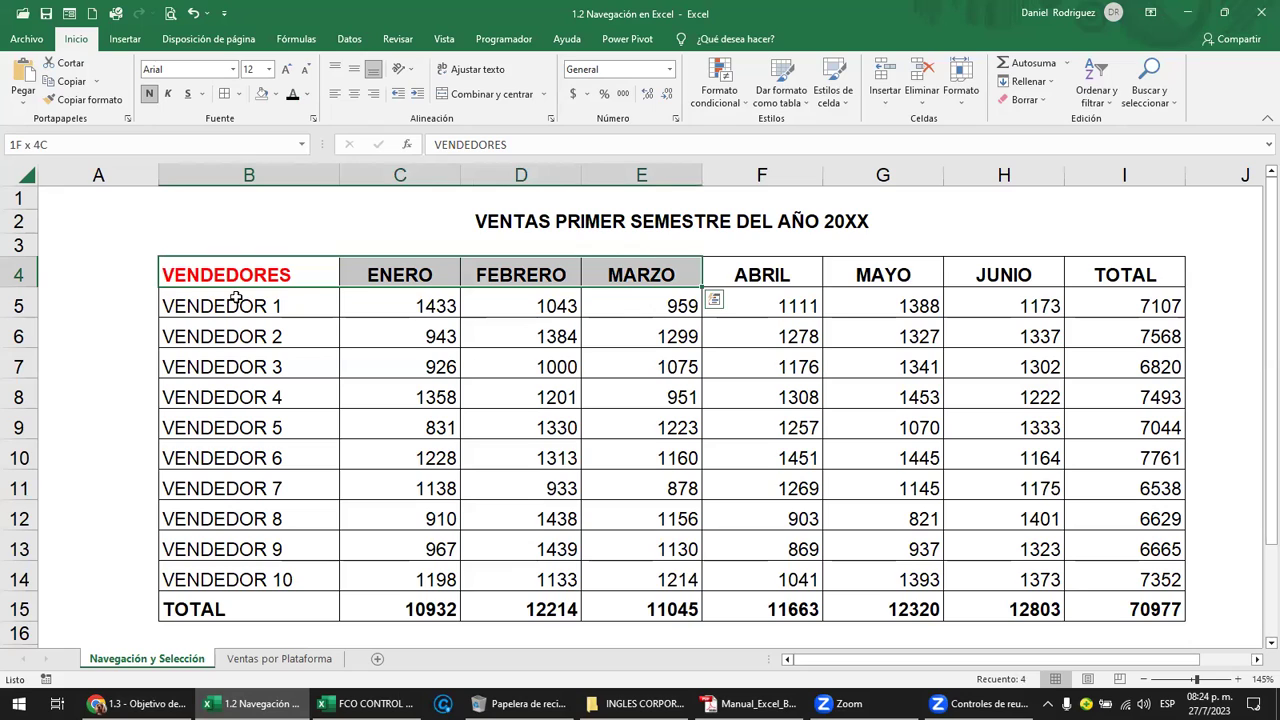
key(shift+Right)
key(shift+Right)
key(shift+Right)
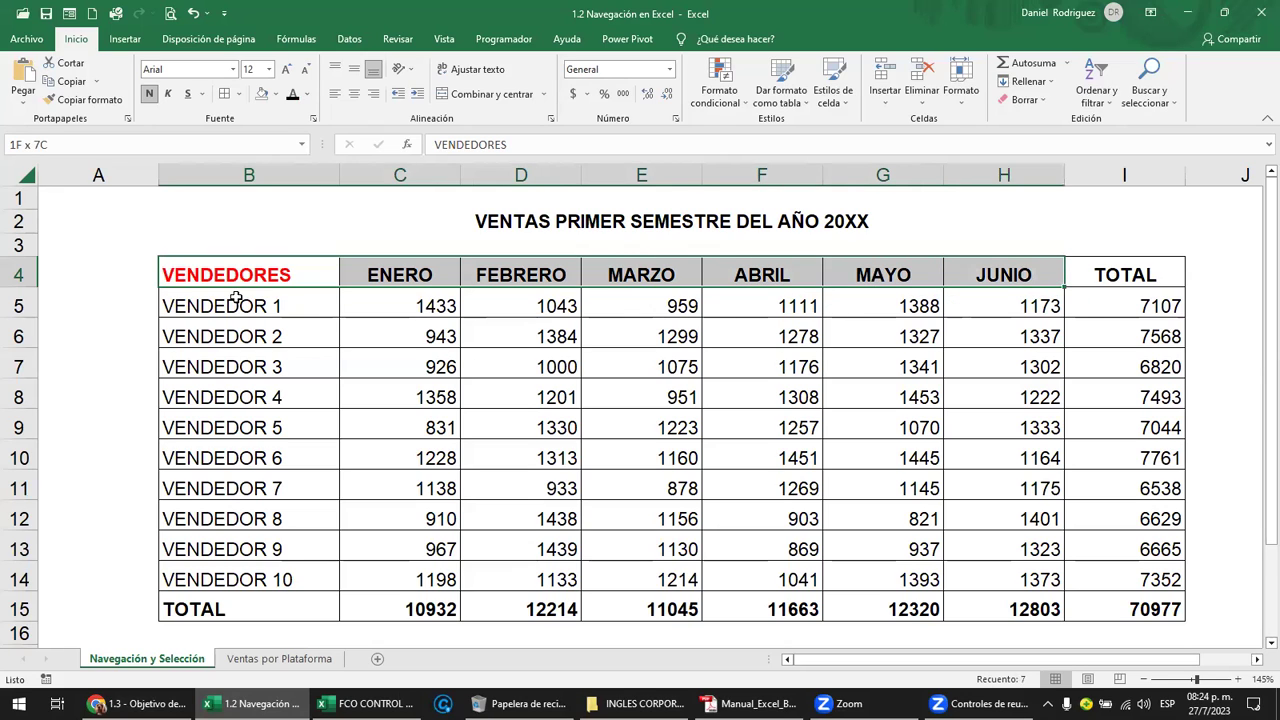
key(shift+Right)
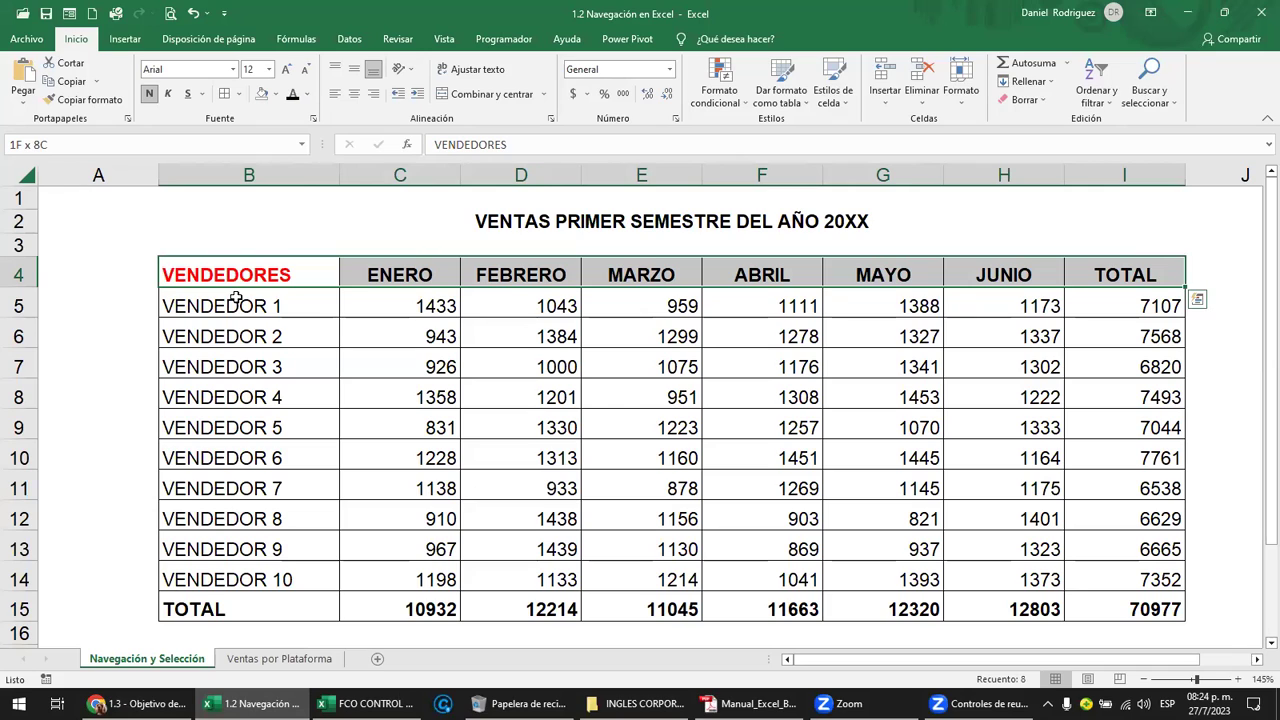
key(shift+Down)
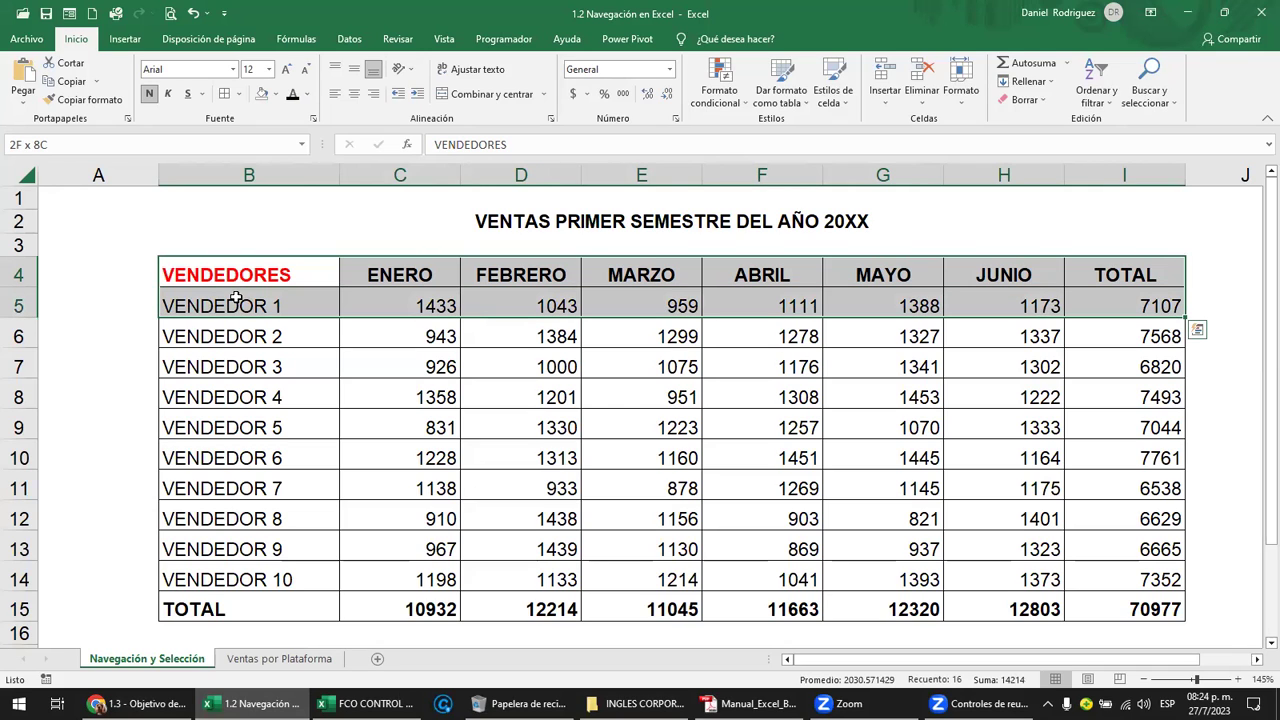
key(shift+Up)
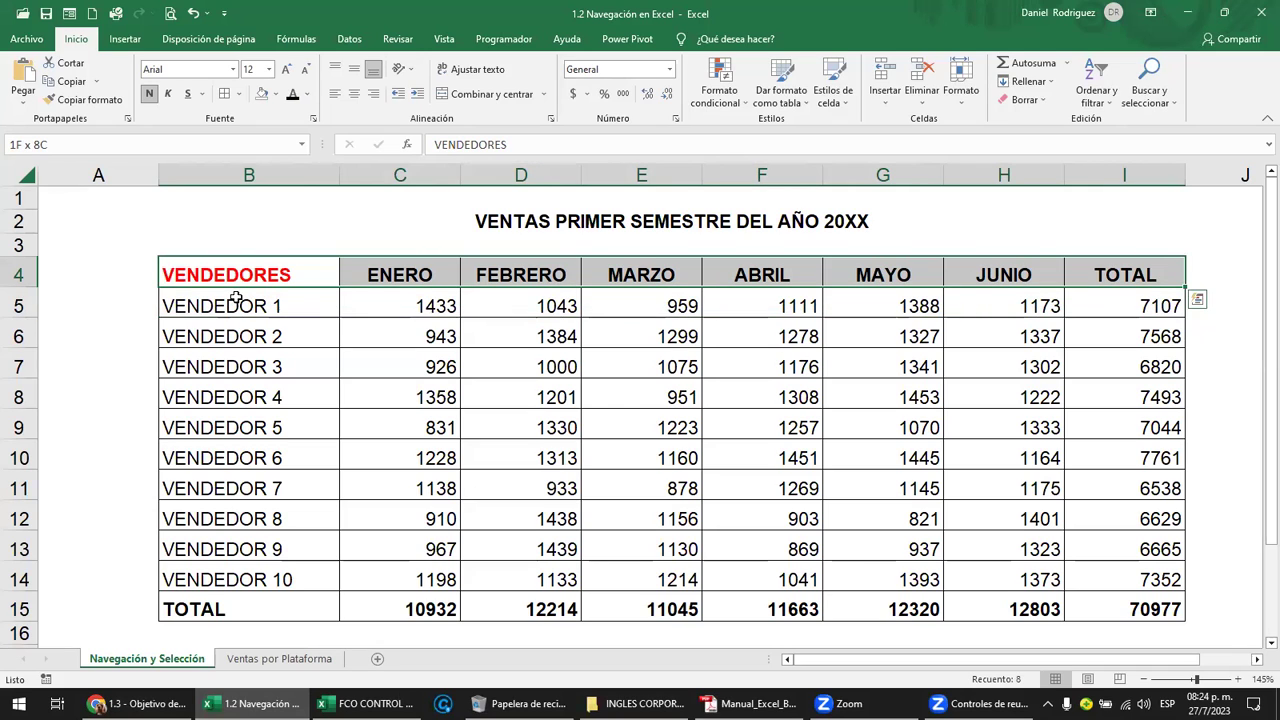
key(shift+Left)
key(shift+Left)
key(shift+Left)
key(shift+Left)
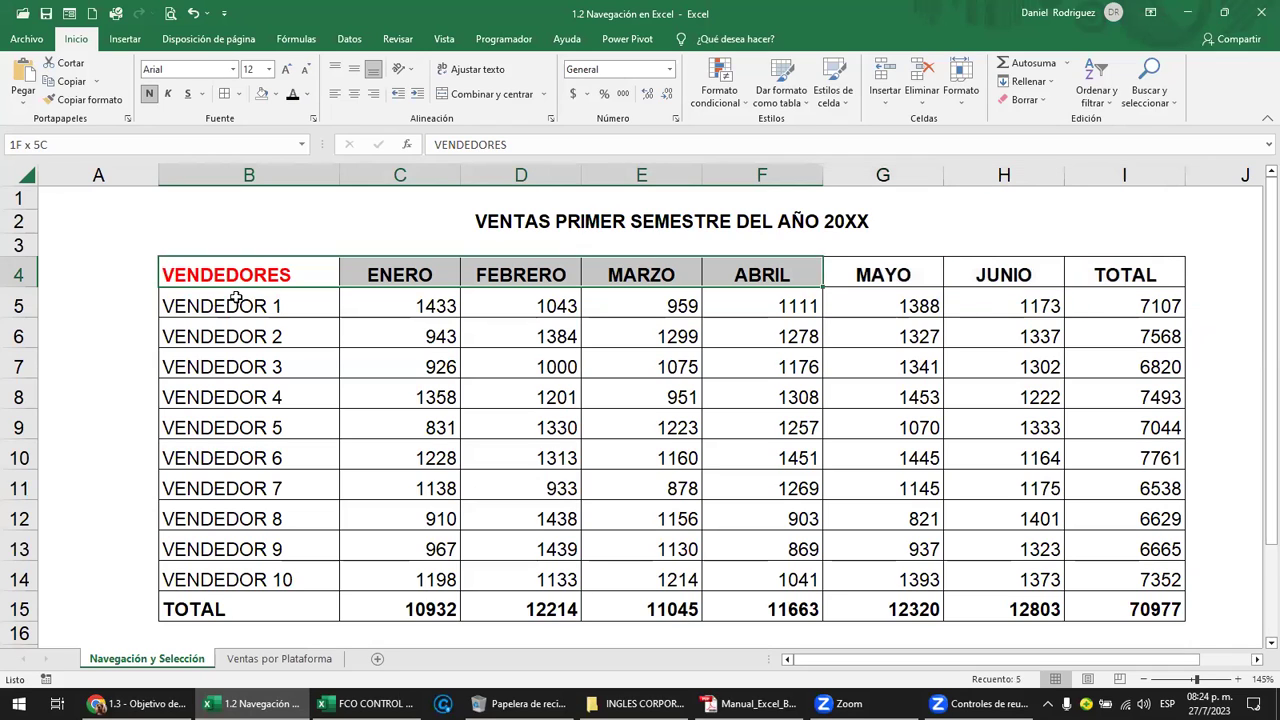
key(shift+Left)
key(shift+Left)
key(shift+Left)
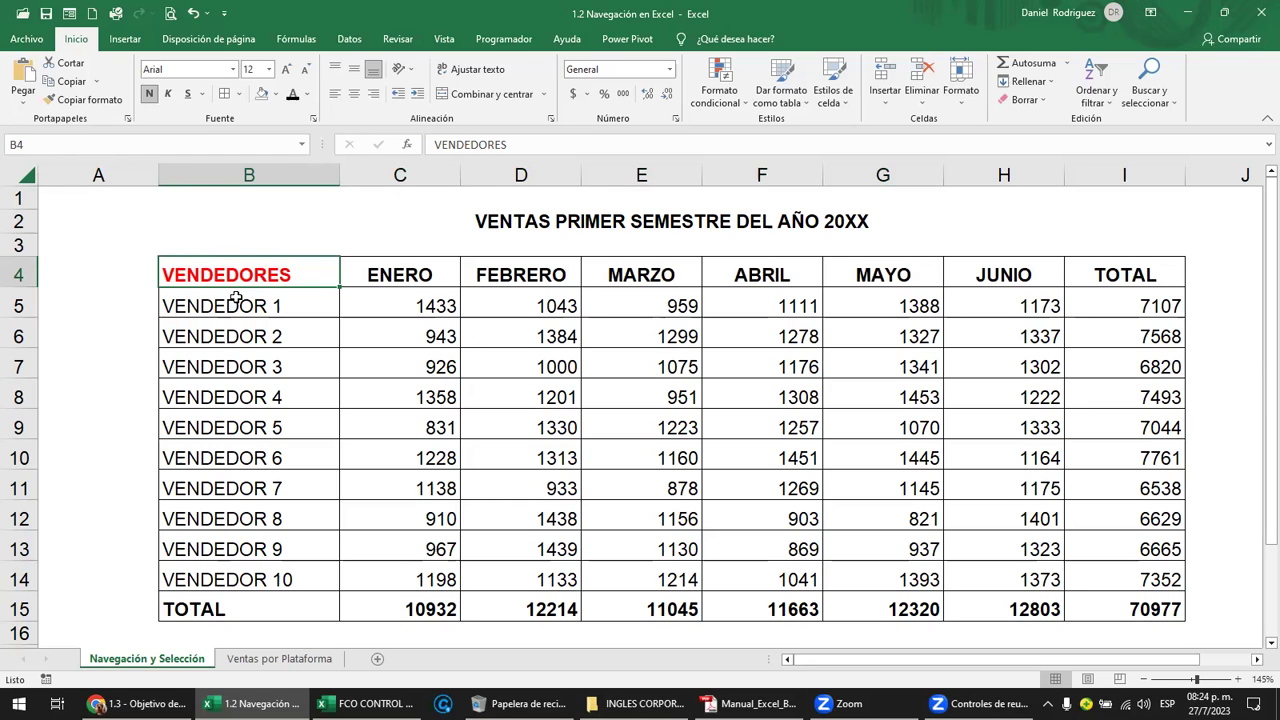
key(shift+Right)
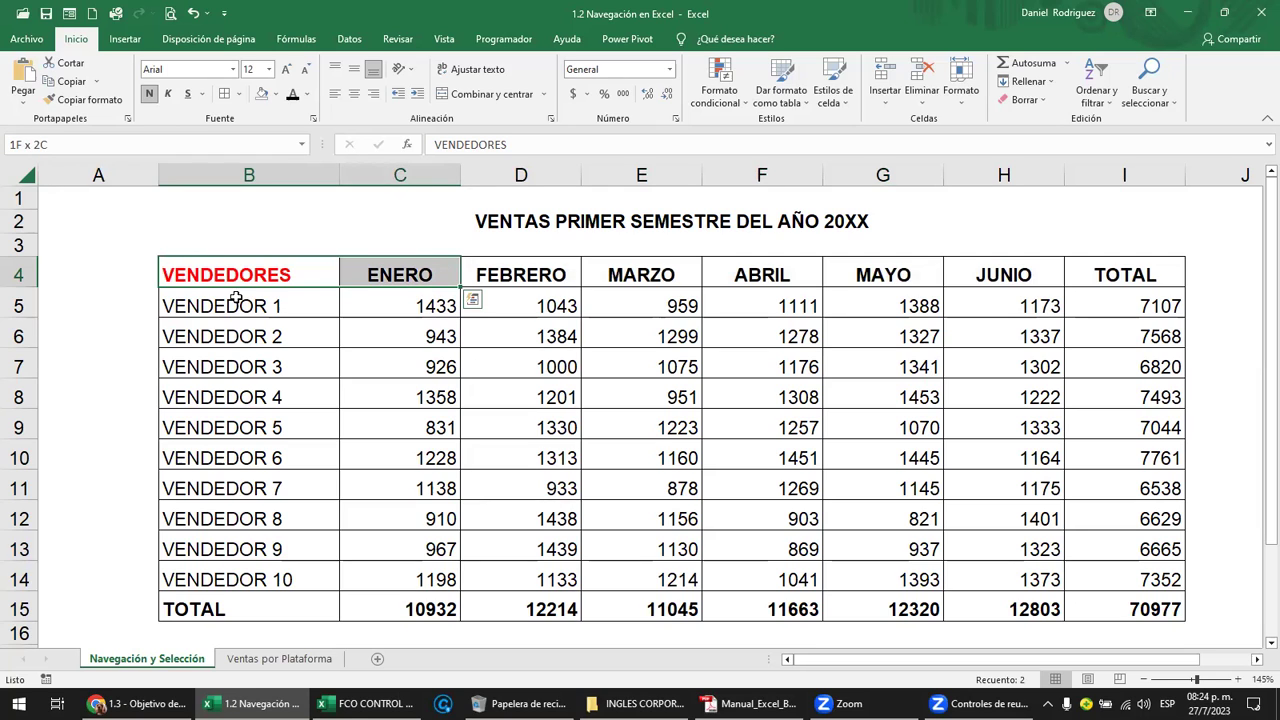
key(shift+Right)
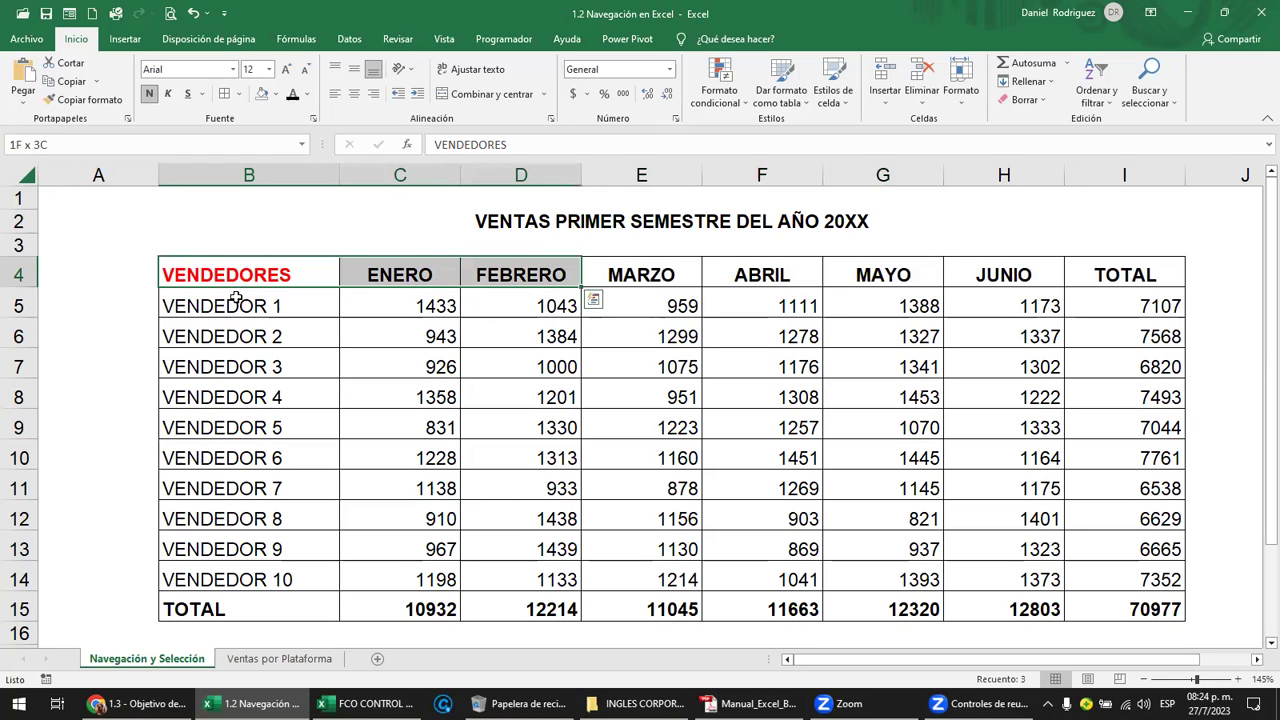
key(shift+Right)
key(shift+Right)
key(shift+Right)
key(shift+Right)
key(shift+Right)
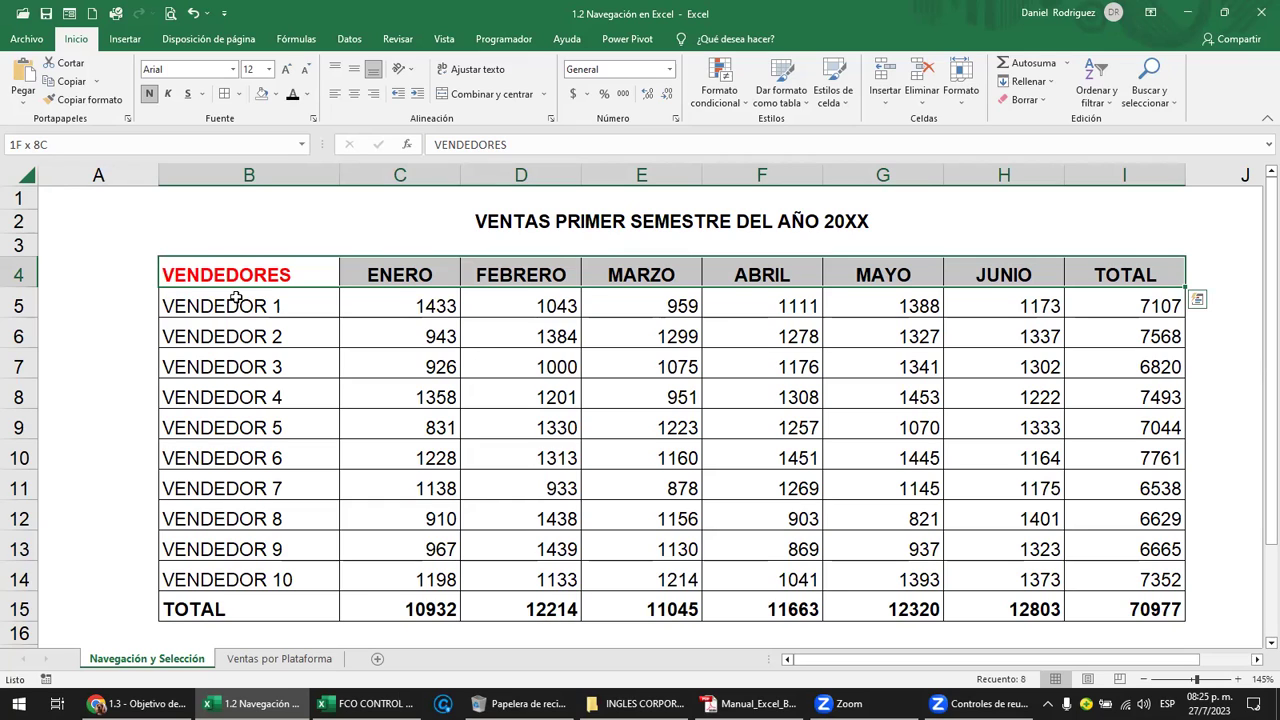
key(shift+Down)
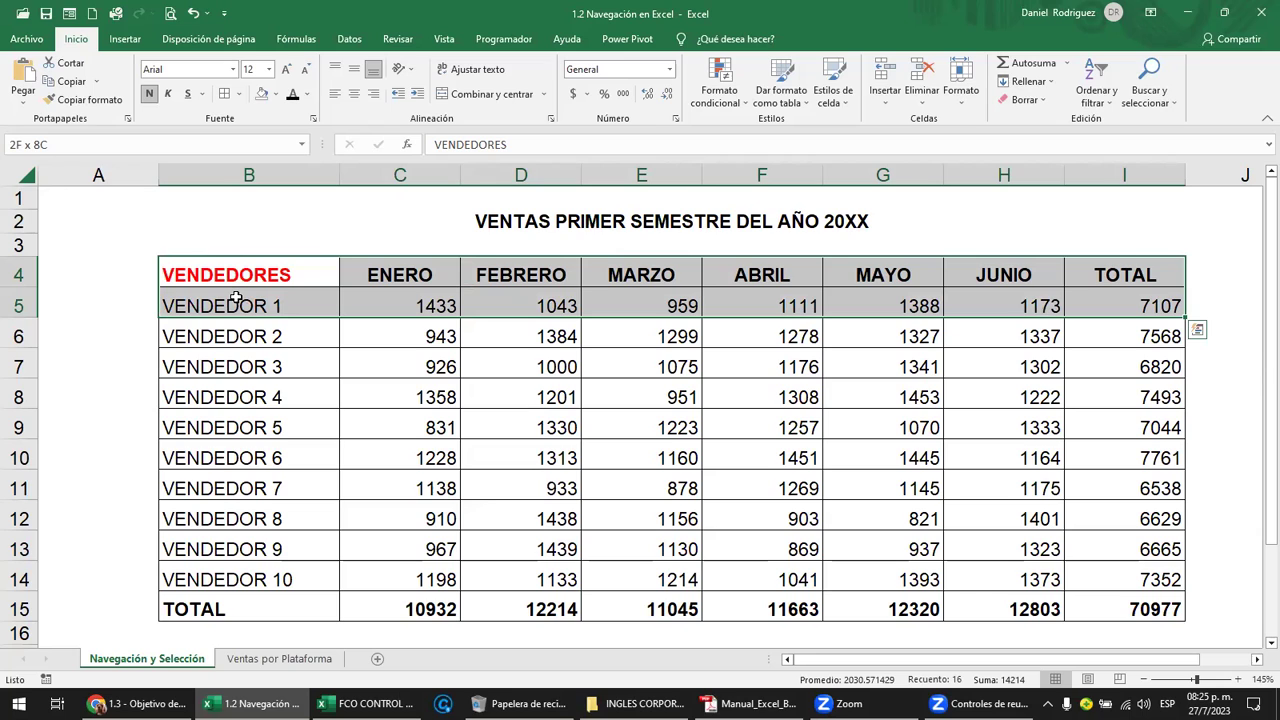
key(shift+Down)
key(shift+Down)
key(shift+Down)
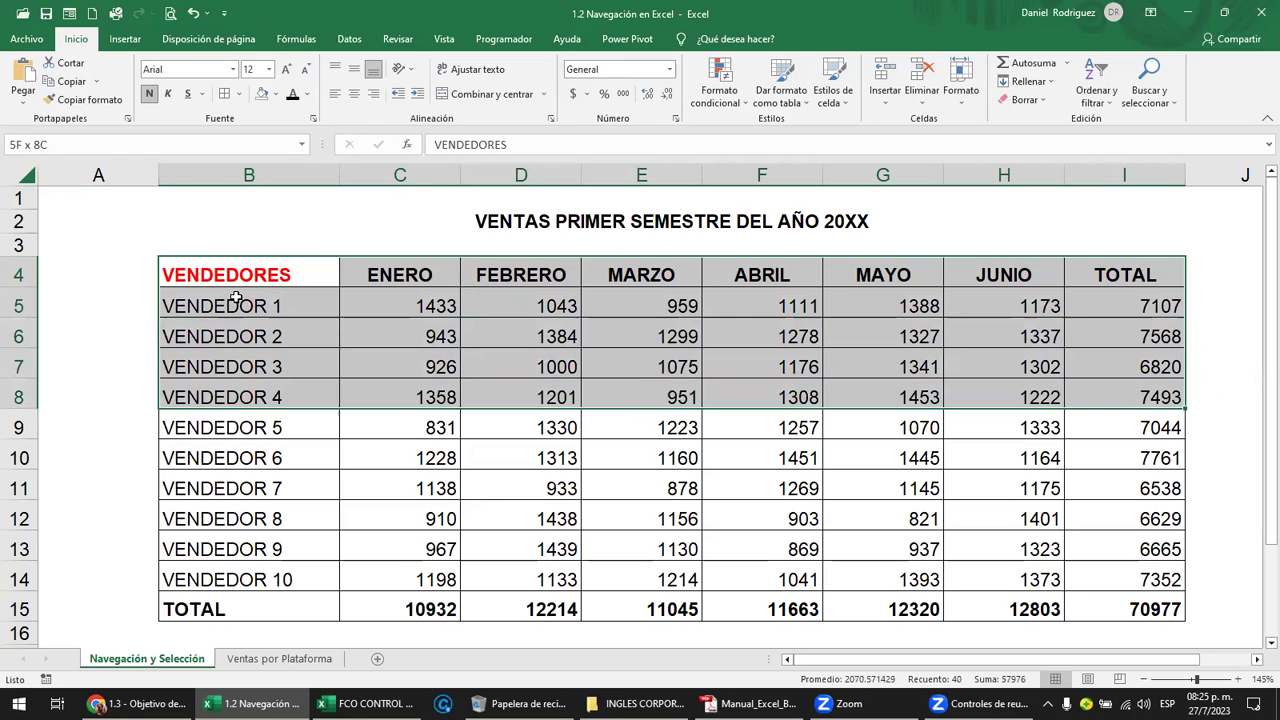
key(shift+Down)
key(shift+Down)
key(shift+Down)
key(shift+Down)
key(shift+Down)
key(shift+Down)
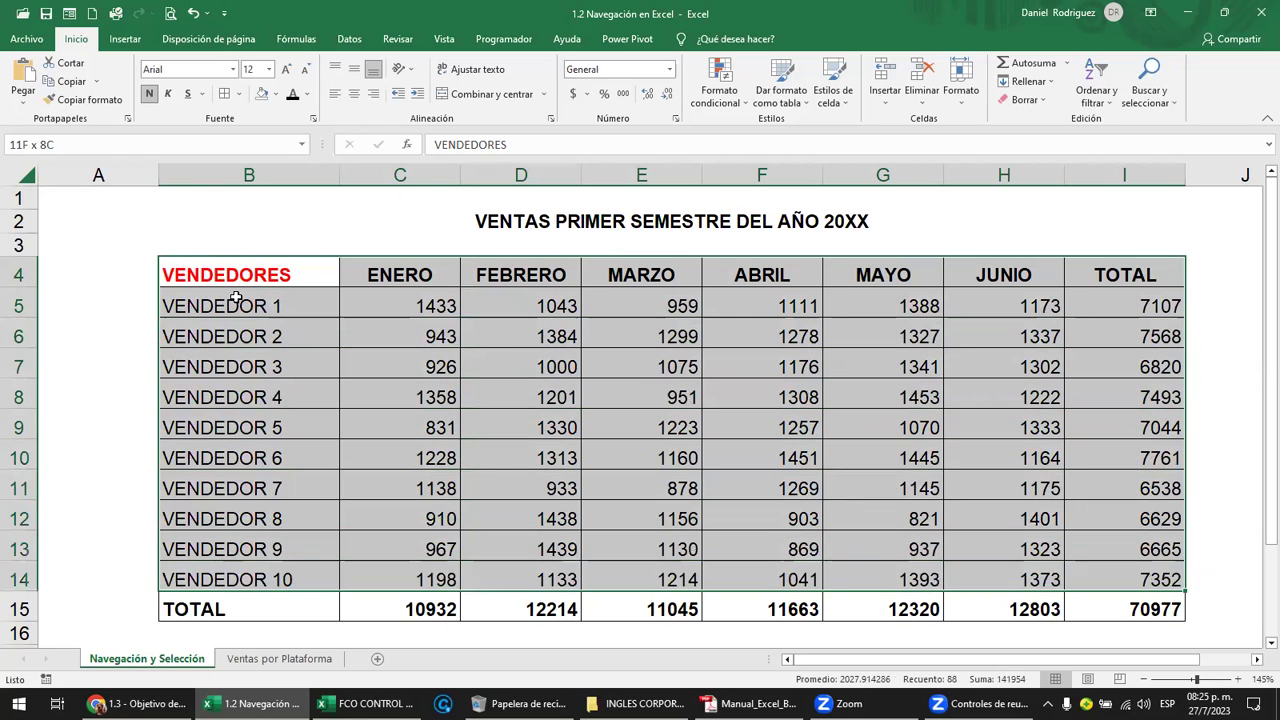
key(shift+Down)
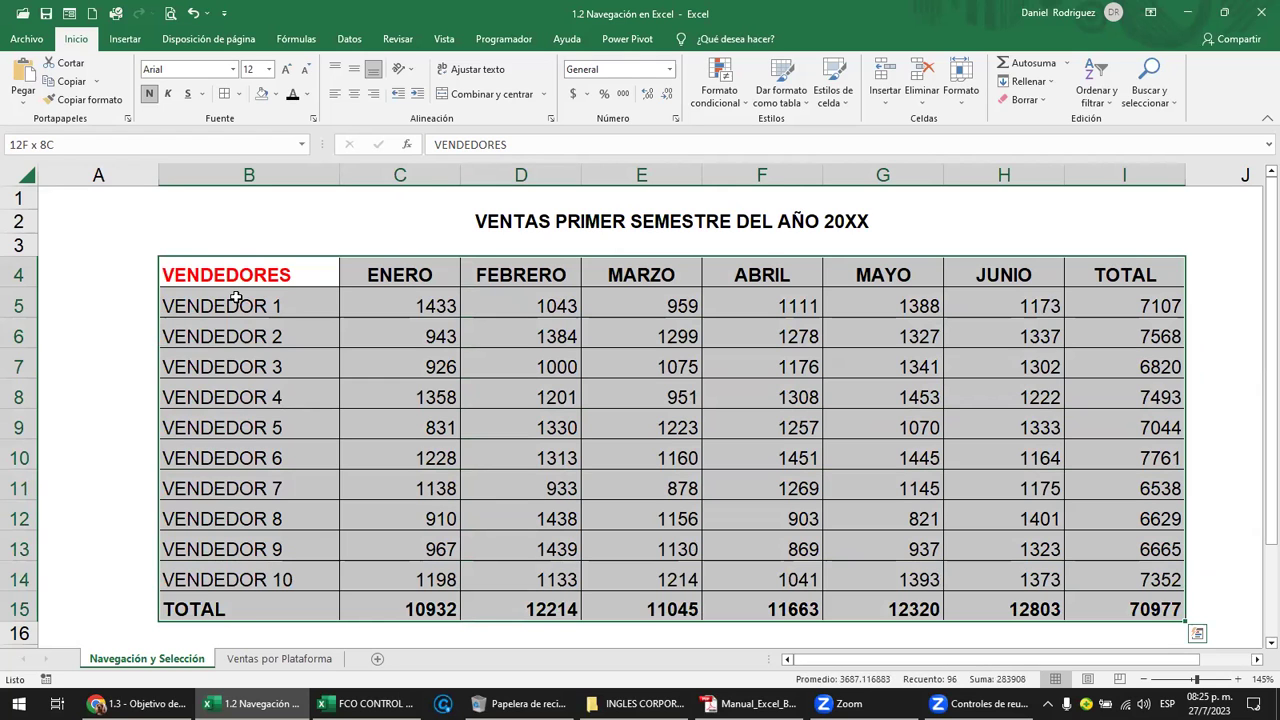
key(shift+Down)
key(shift+Down)
key(shift+Down)
key(shift+Down)
key(shift+Down)
key(shift+Down)
key(shift+Down)
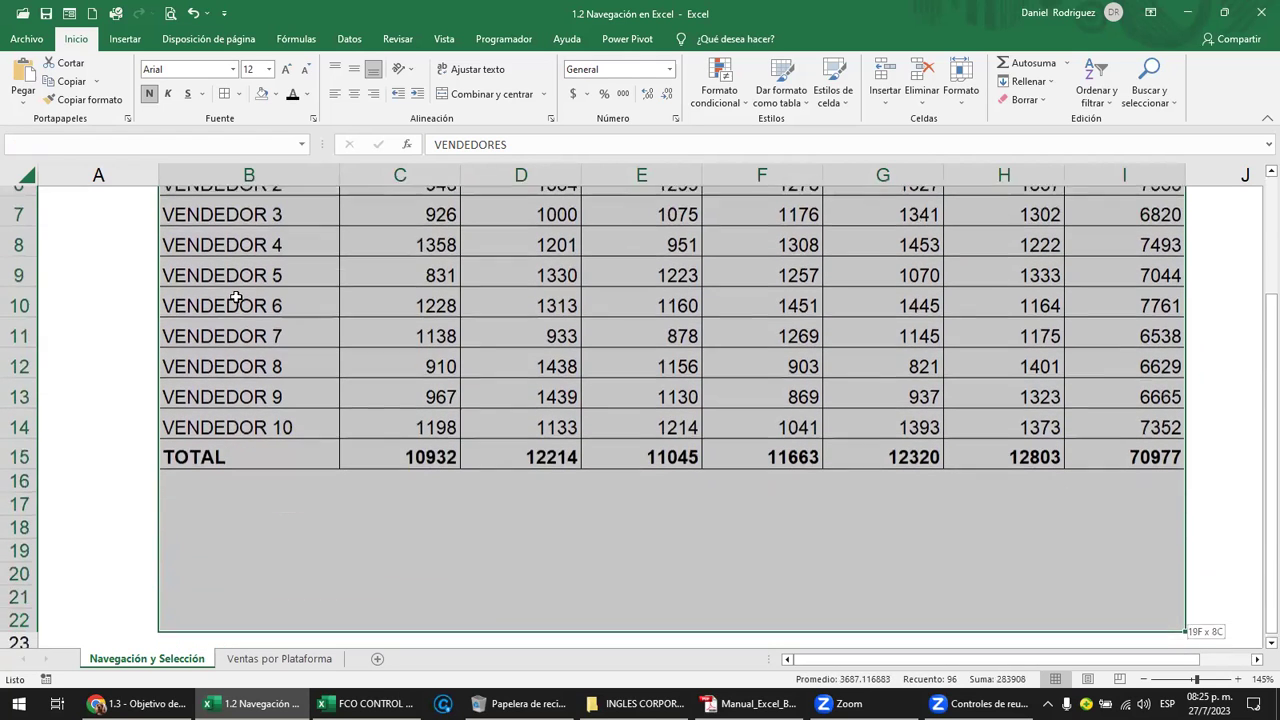
key(shift+Up)
key(shift+Up)
key(shift+Up)
key(shift+Up)
key(shift+Up)
key(shift+Up)
key(shift+Up)
key(shift+Up)
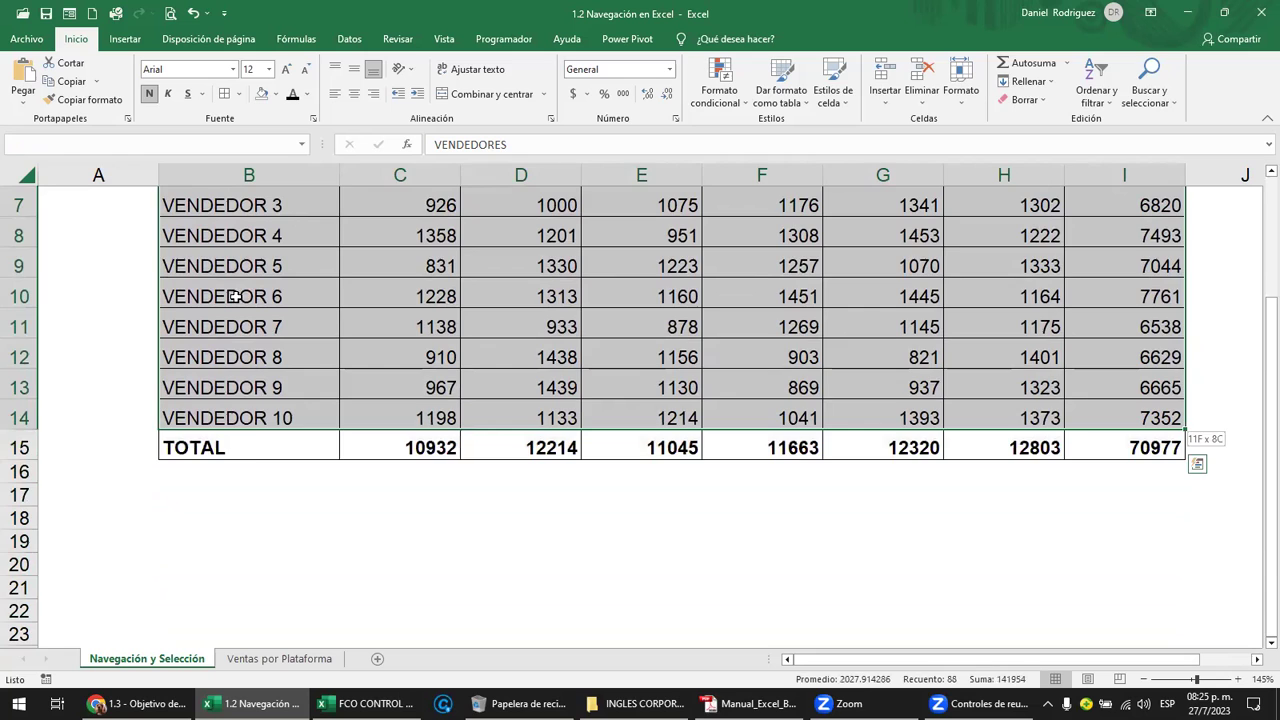
key(Down)
key(Up)
key(Up)
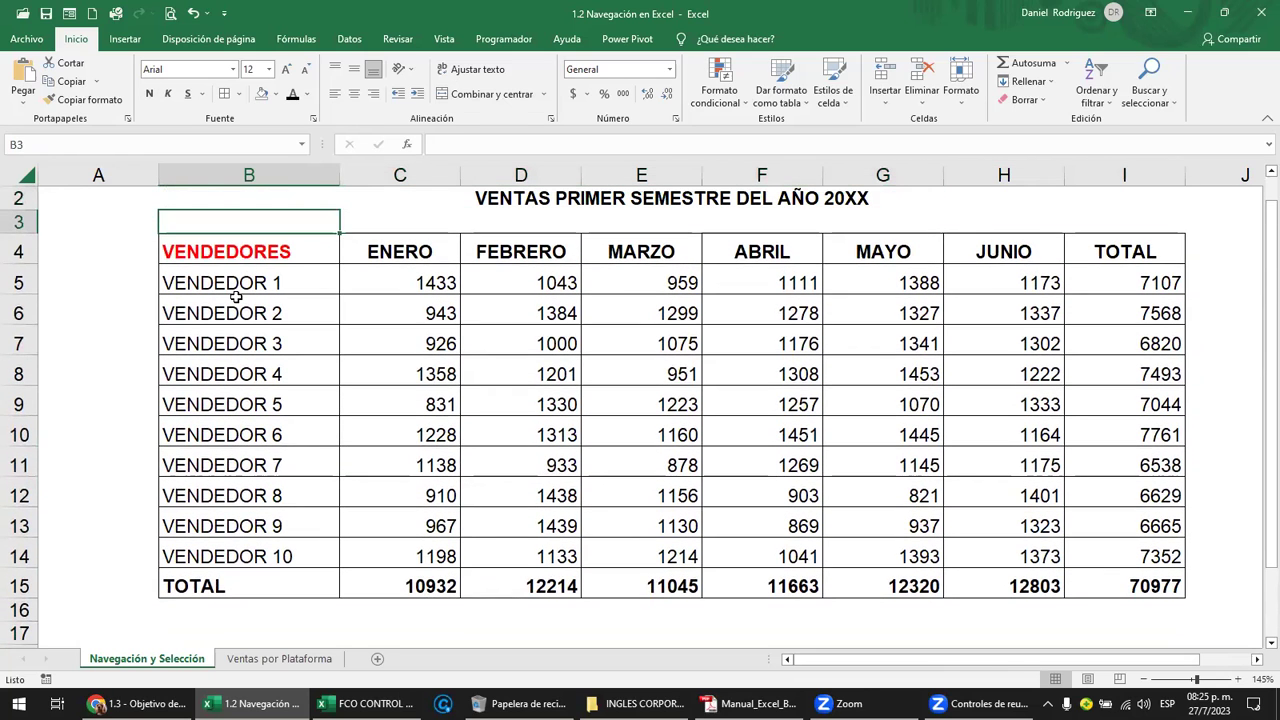
key(Down)
key(shift+Right)
key(shift+Left)
key(ctrl+Right)
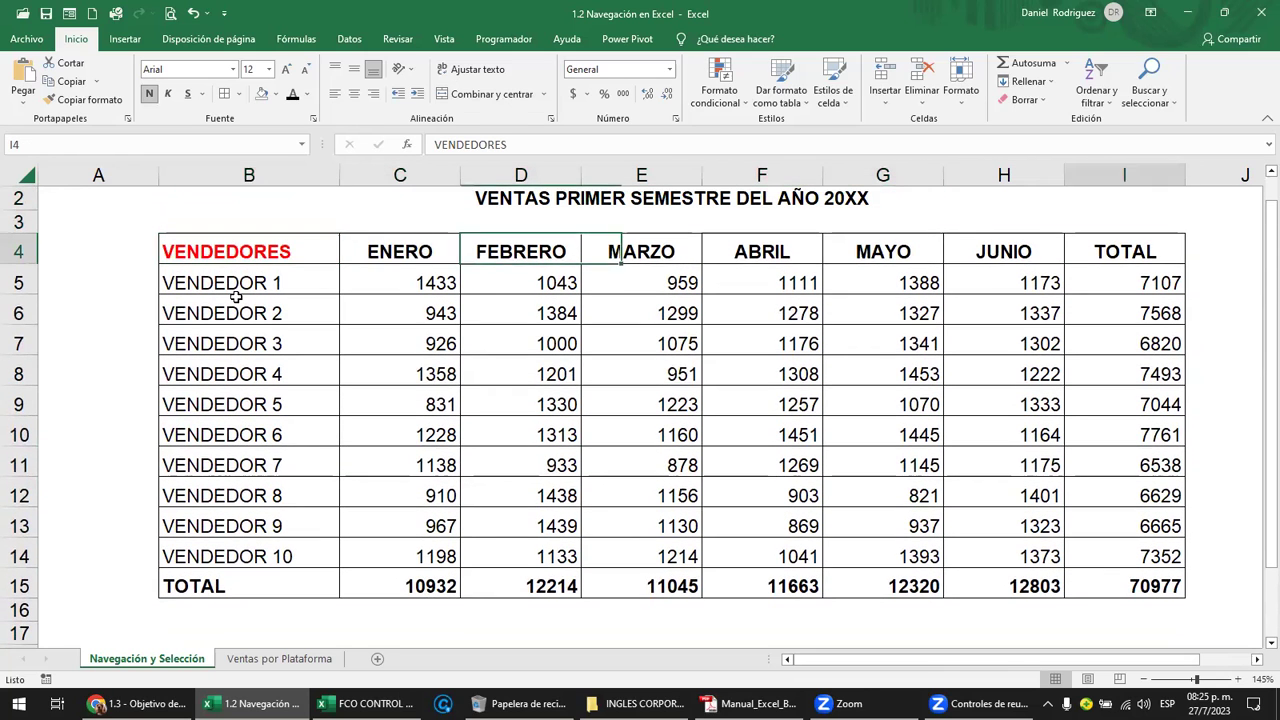
key(ctrl+Left)
key(ctrl+Right)
key(ctrl+Left)
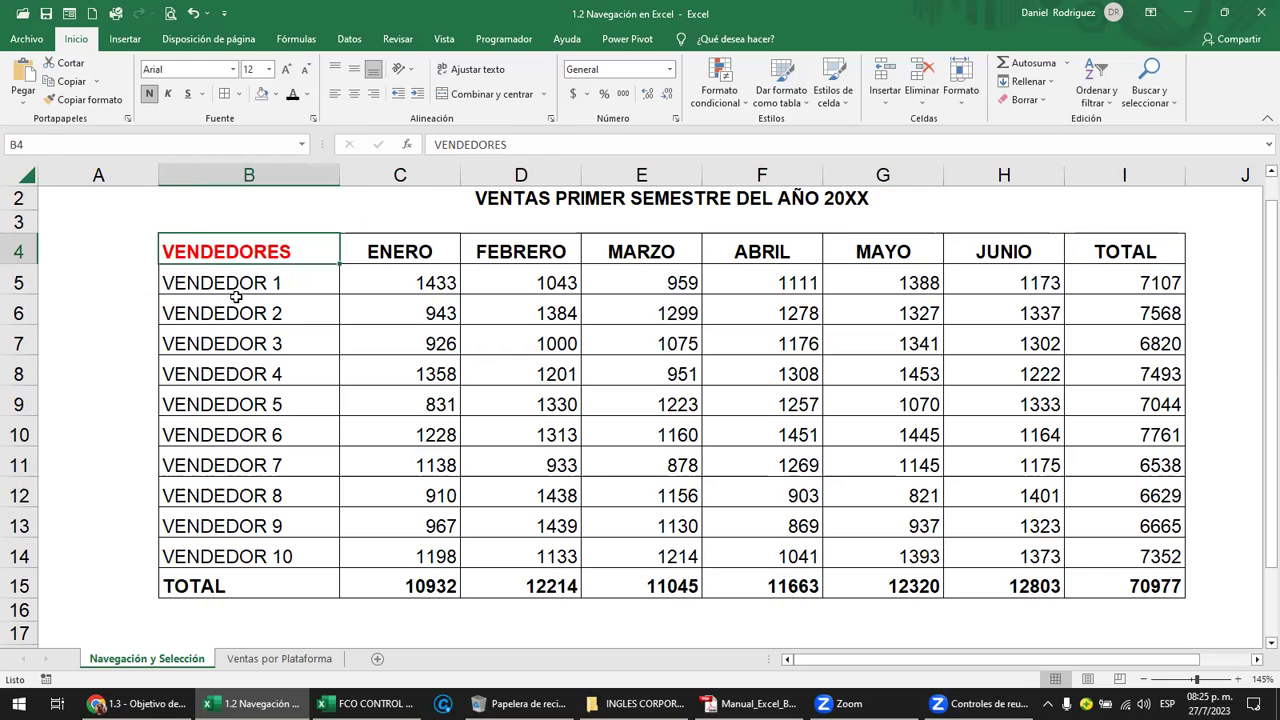
key(shift+Right)
key(shift+Right)
key(shift+Right)
key(shift+Right)
key(shift+Right)
key(shift+Right)
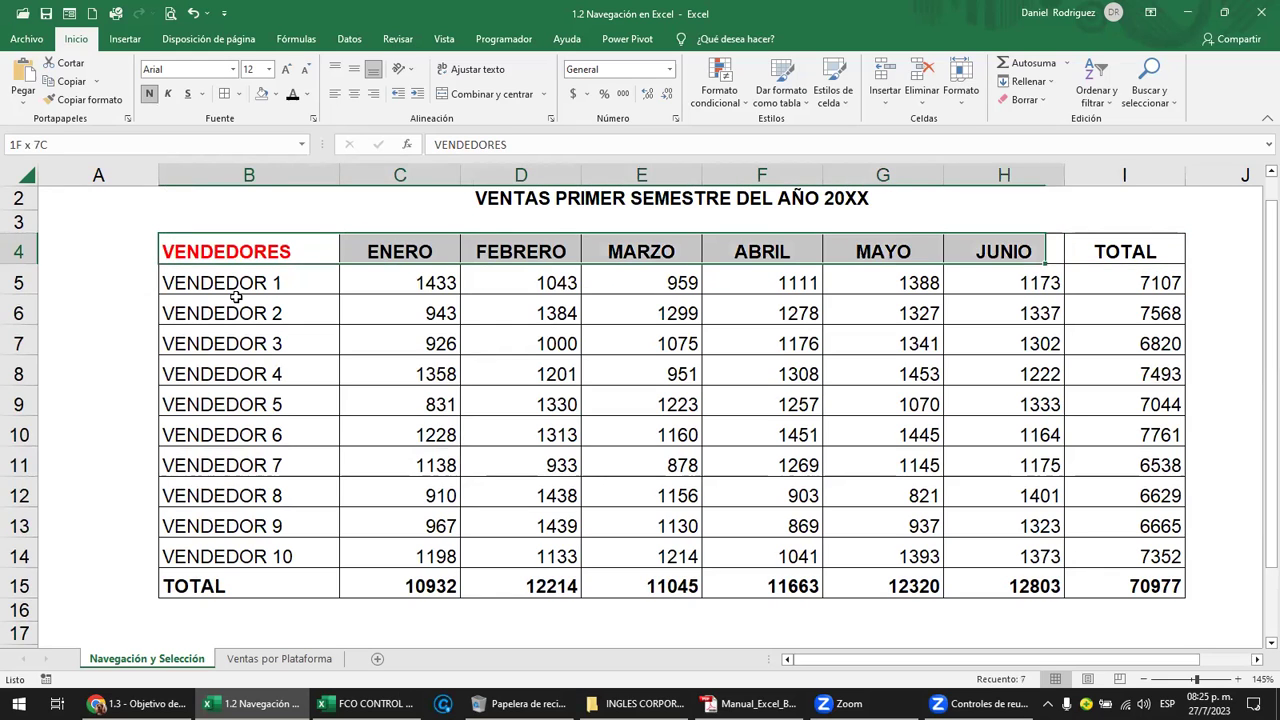
key(shift+Right)
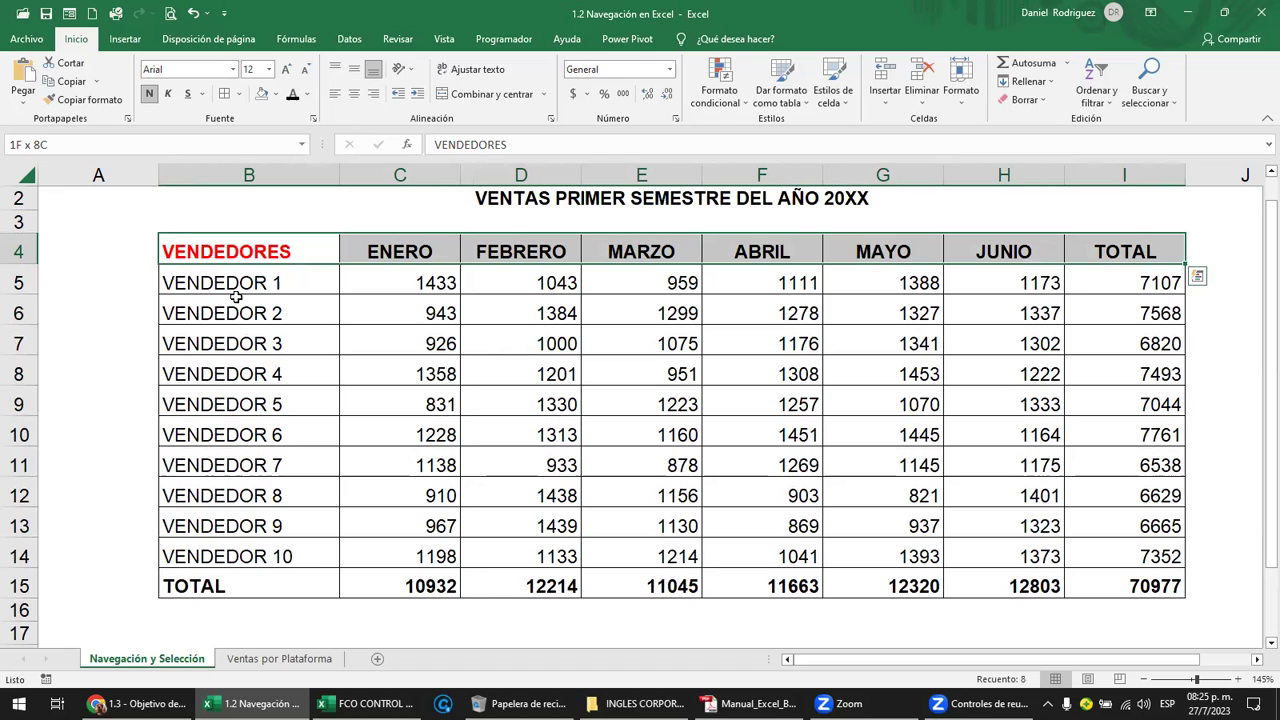
key(Up)
key(Up)
key(Up)
key(Down)
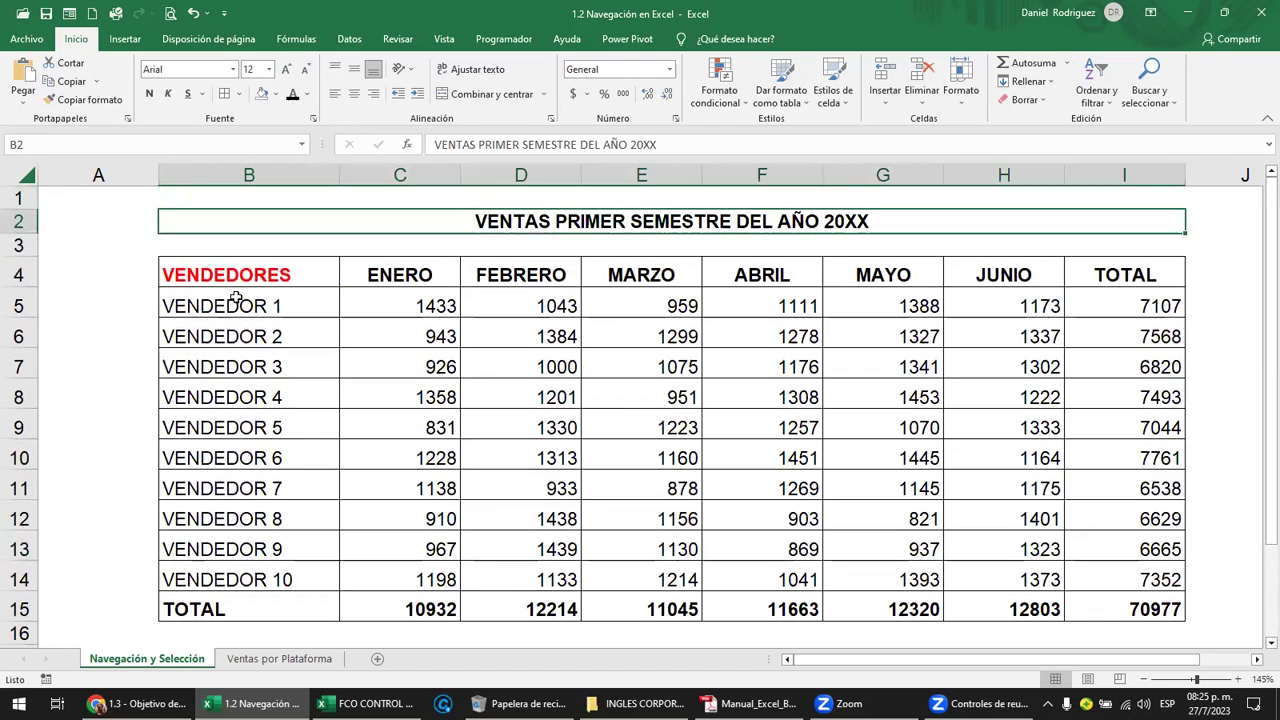
key(Down)
key(Down)
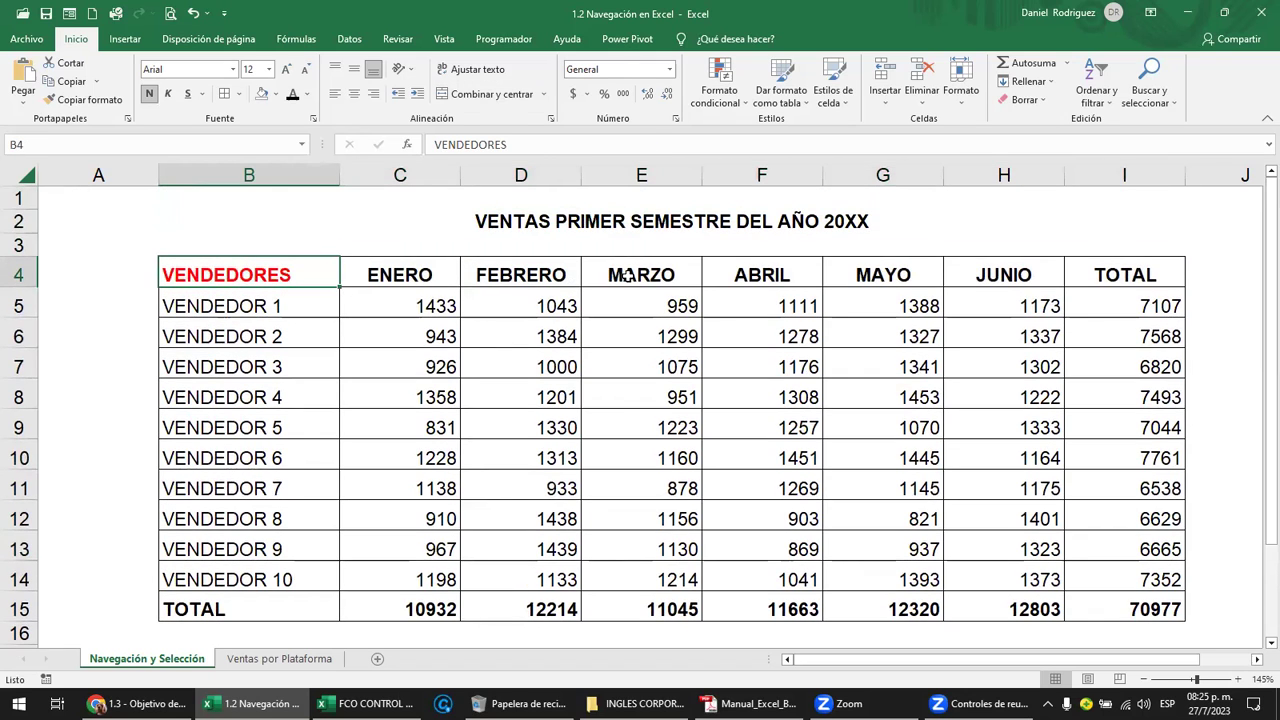
click(652, 277)
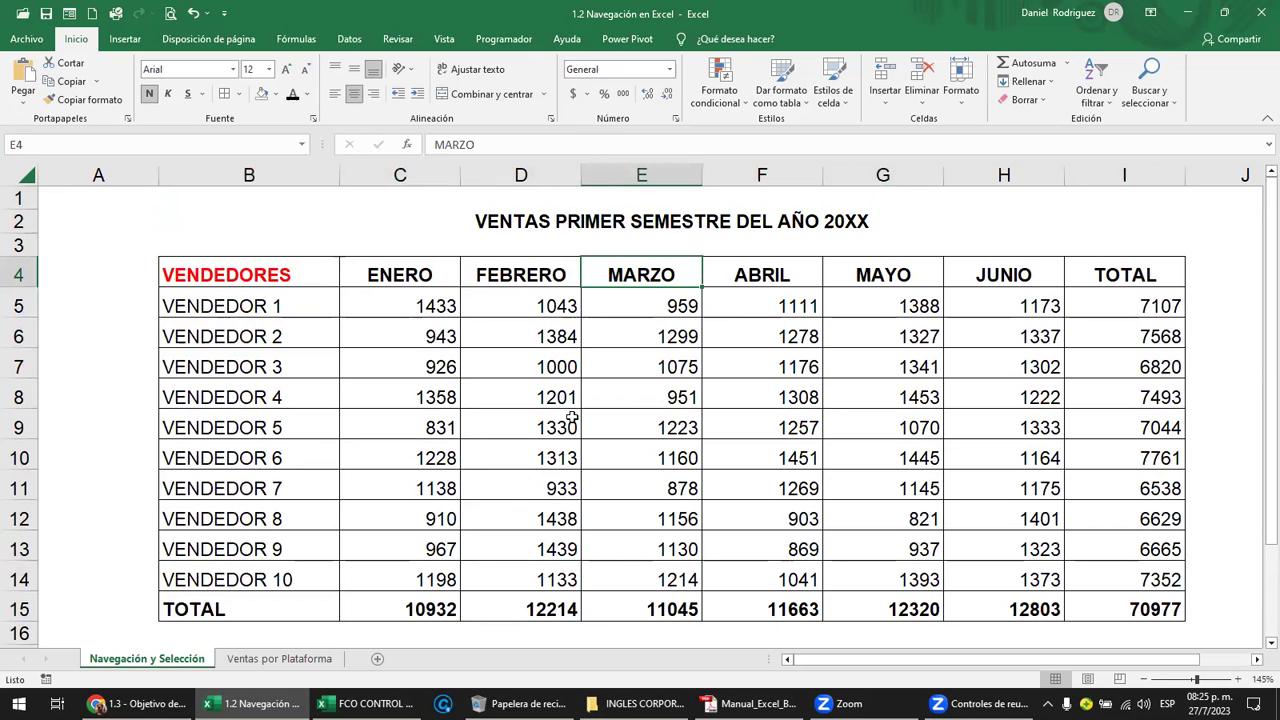
click(668, 427)
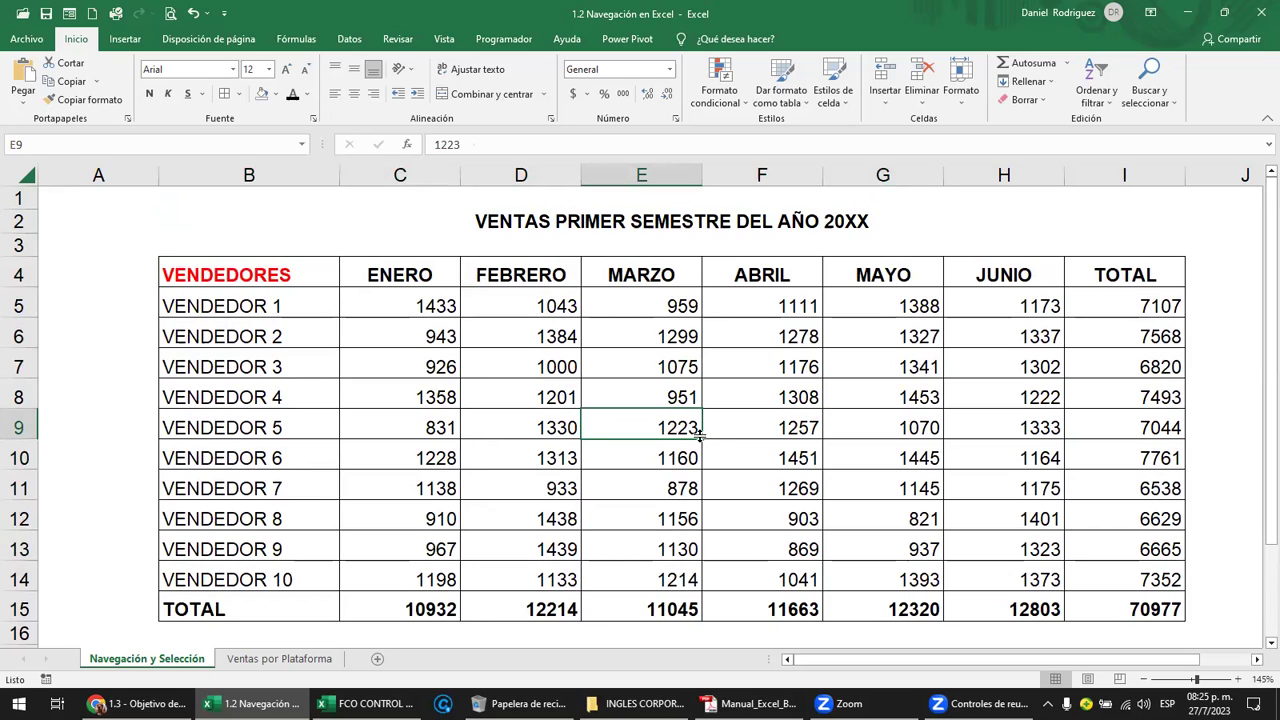
drag(700, 432, 700, 452)
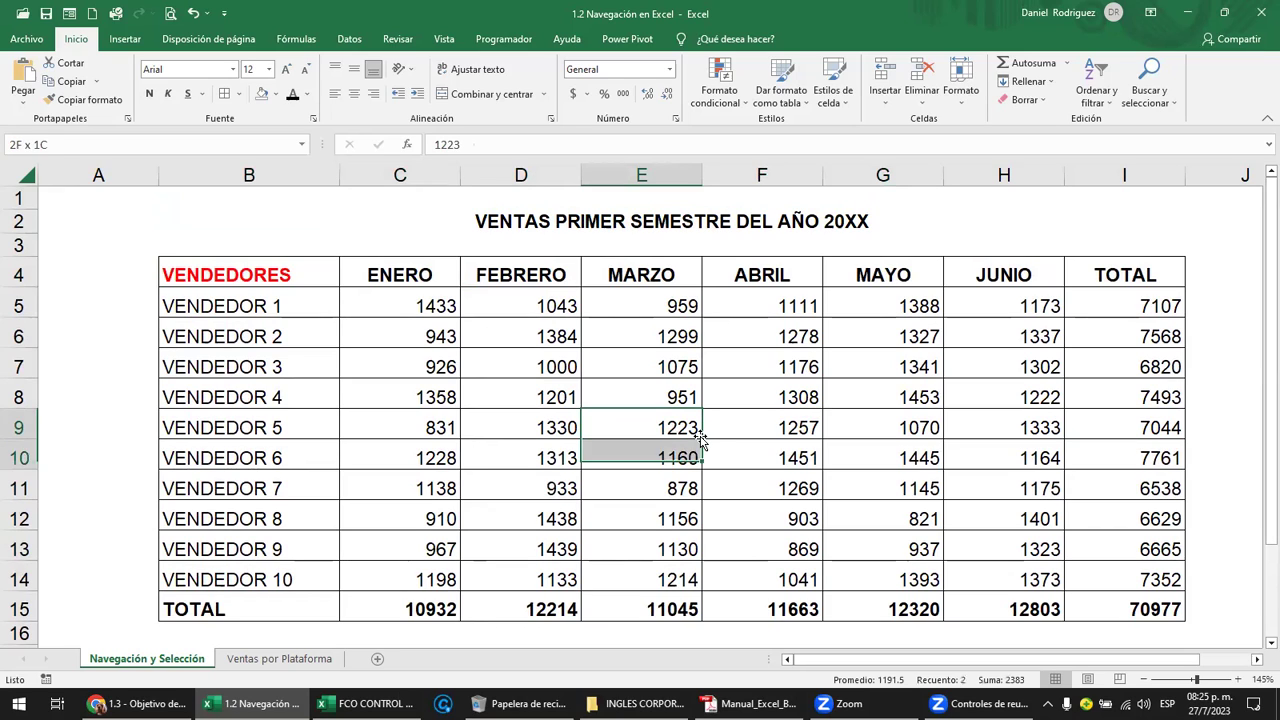
key(shift+Down)
key(shift+Down)
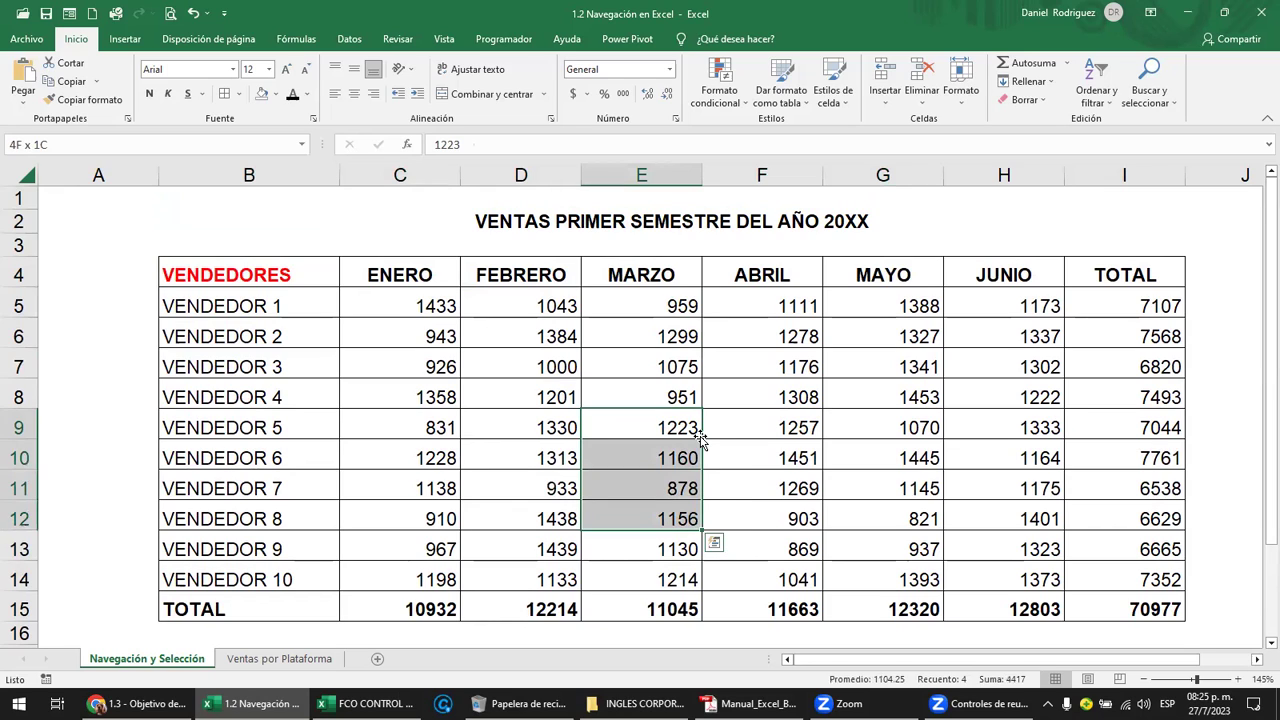
key(shift+Down)
key(shift+Down)
key(shift+Down)
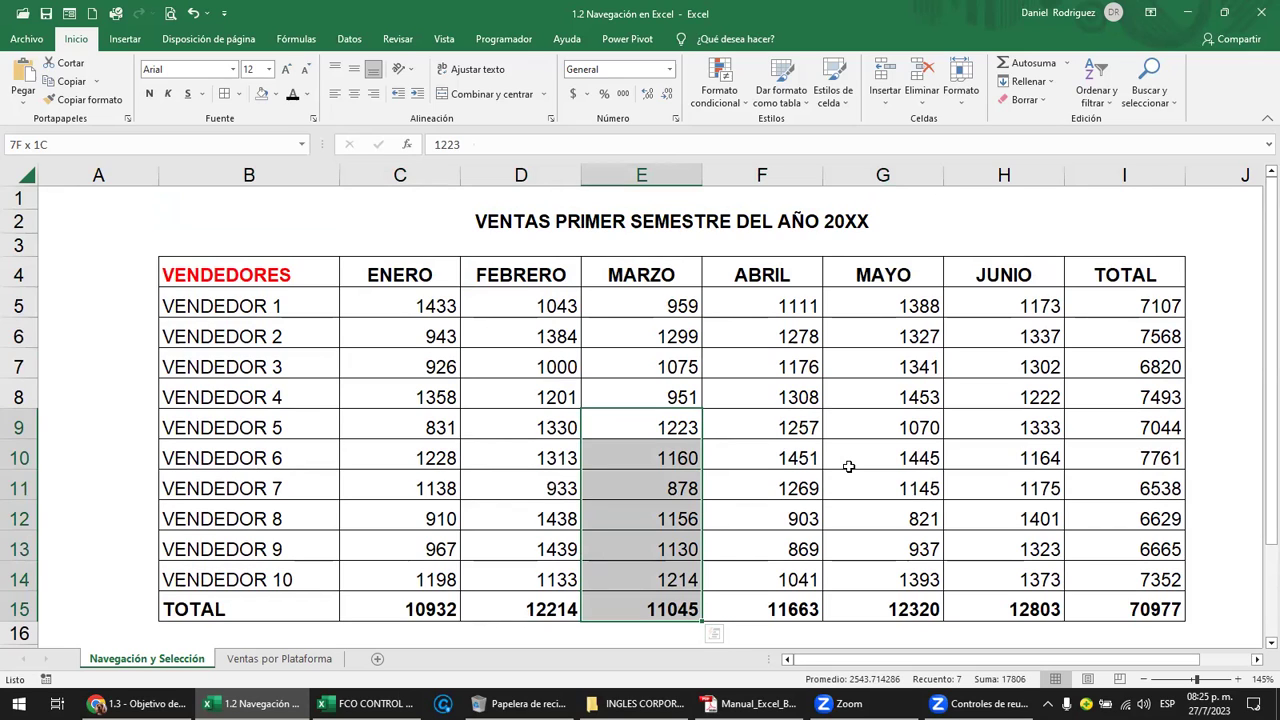
key(shift+Right)
key(shift+Right)
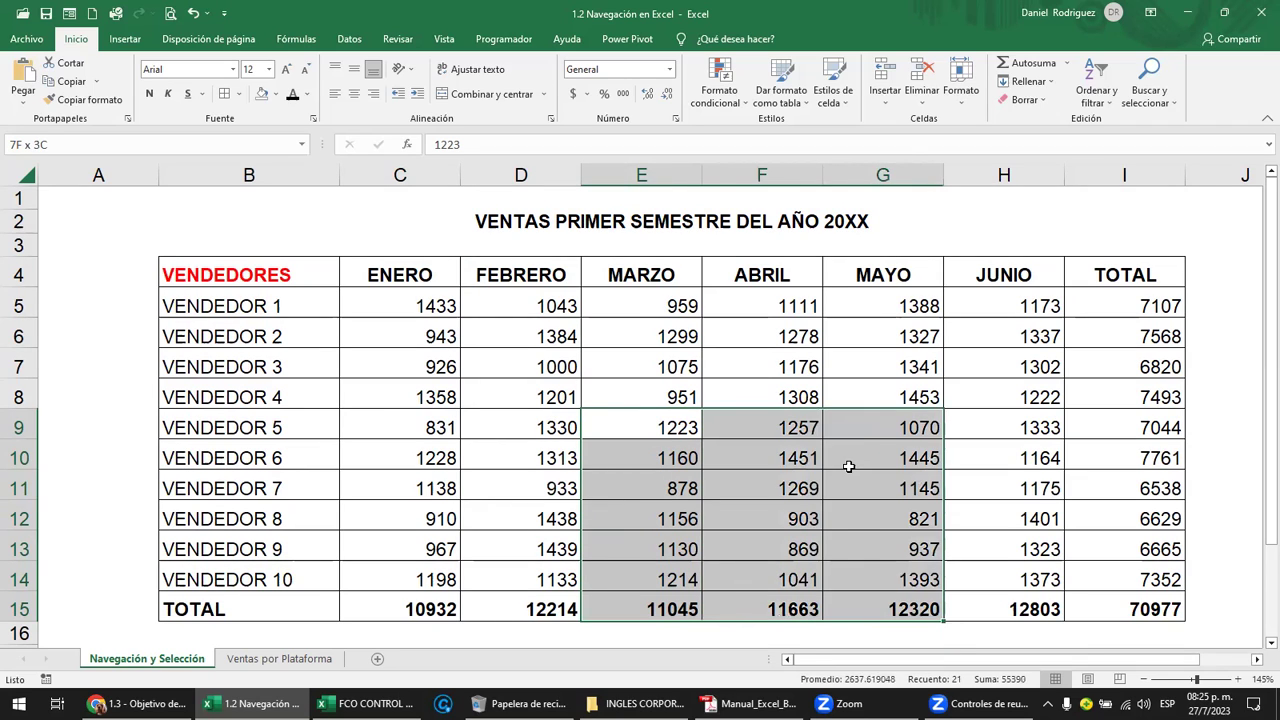
key(shift+Right)
key(shift+Right)
key(shift+Left)
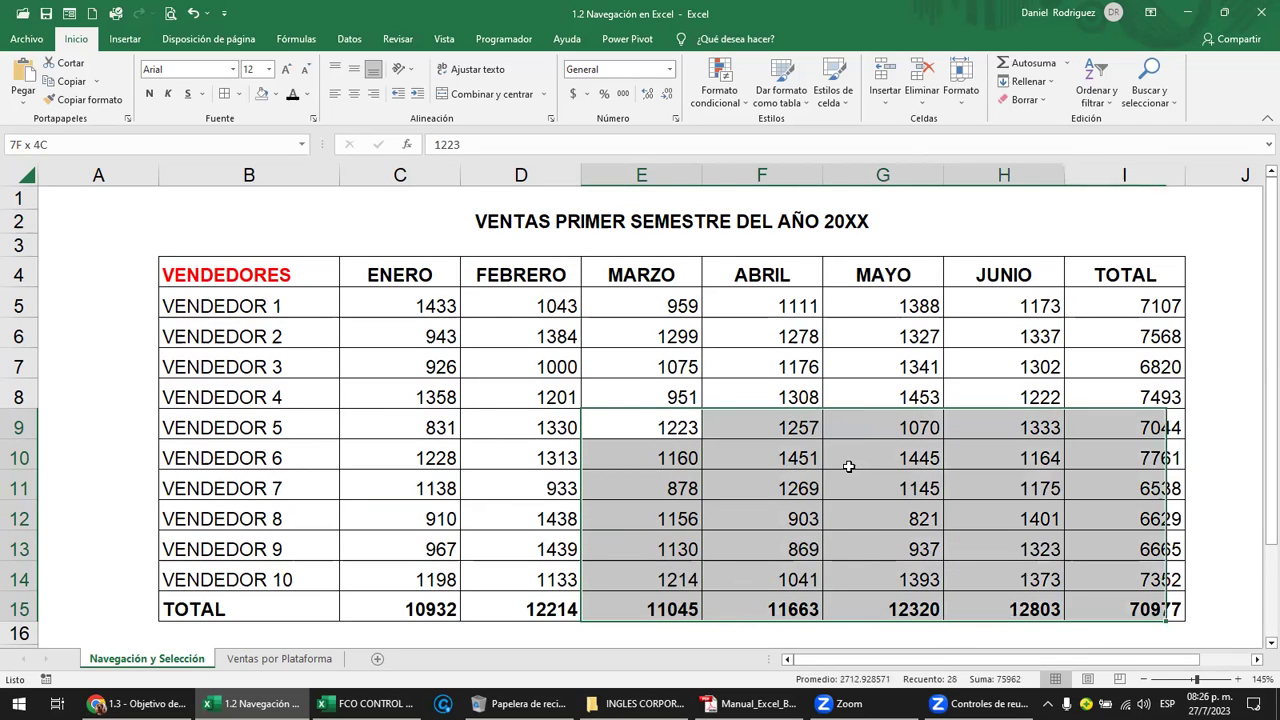
key(shift+Left)
key(shift+Left)
key(shift+Left)
key(shift+Left)
key(shift+Right)
key(shift+Left)
key(shift+Left)
key(shift+Left)
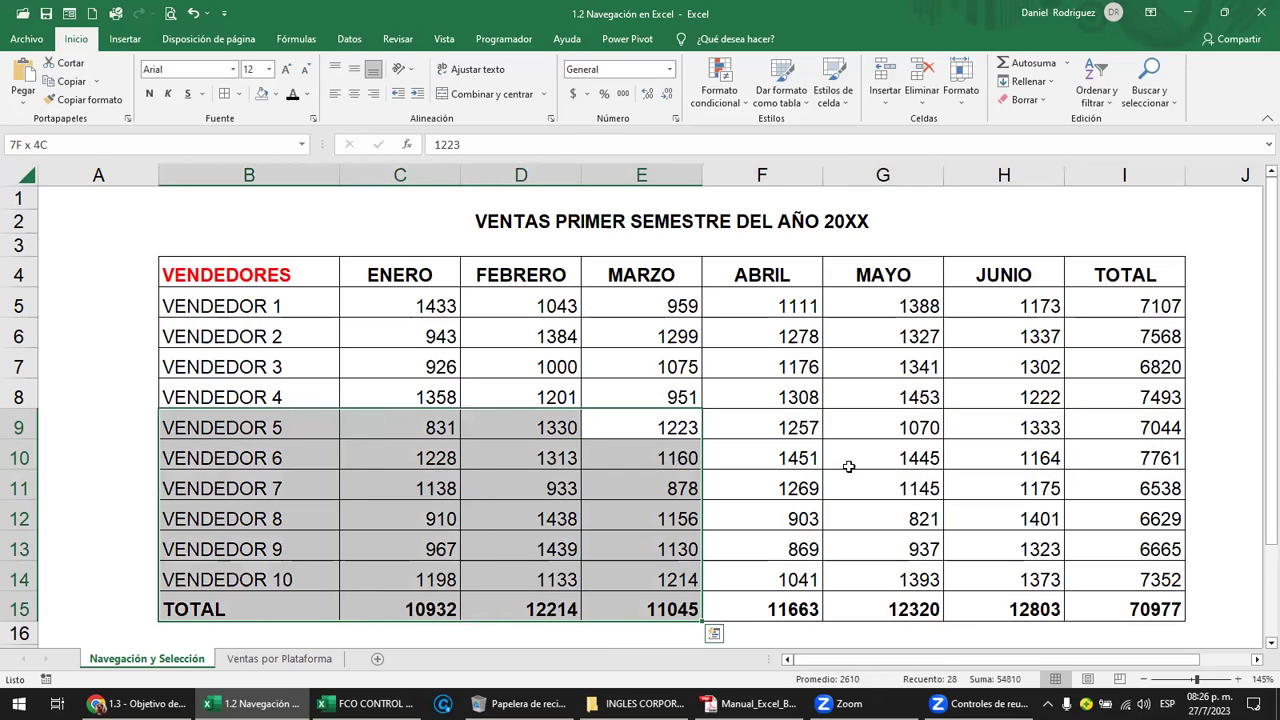
key(shift+Right)
key(shift+Left)
key(shift+Right)
key(shift+Right)
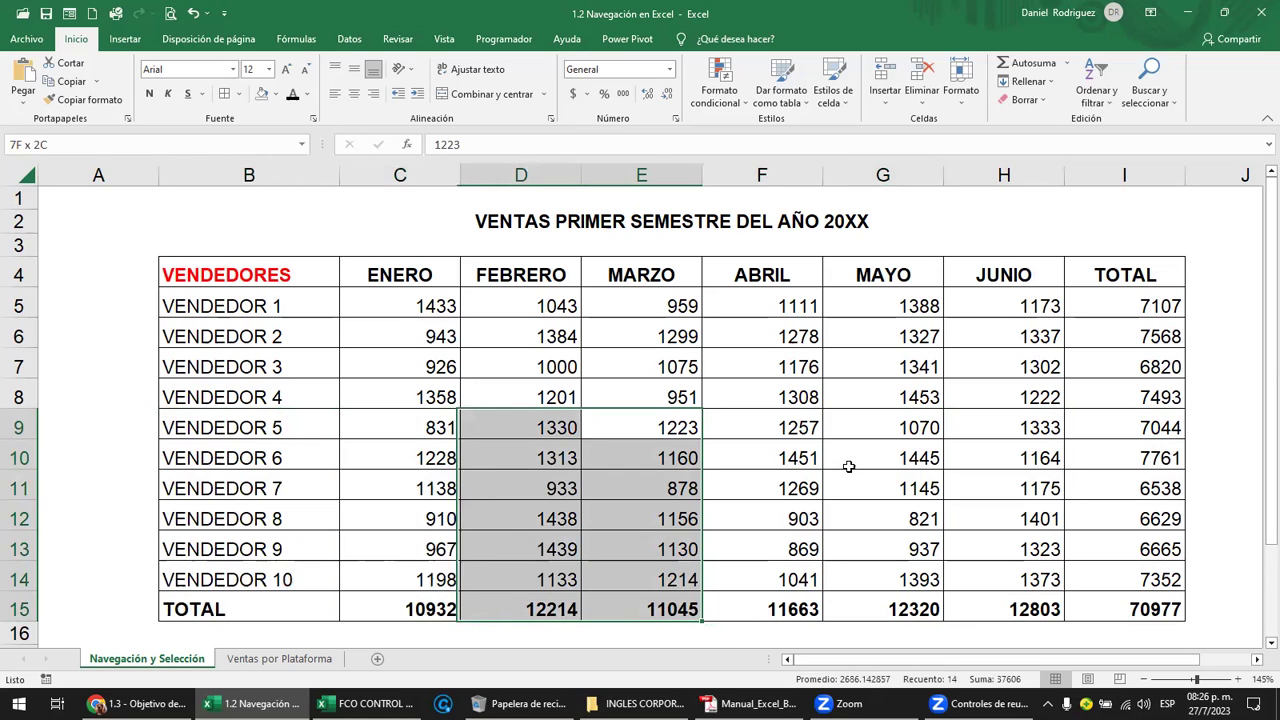
key(shift+Right)
key(shift+Right)
key(shift+Left)
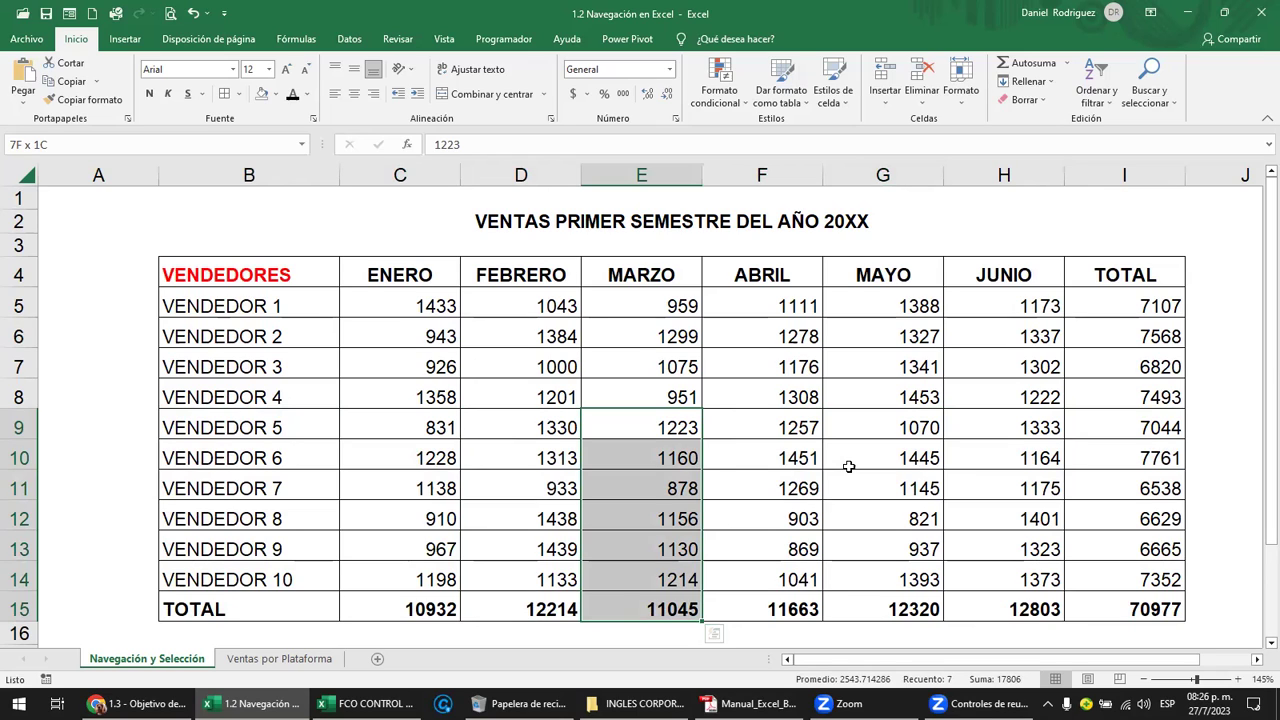
click(228, 428)
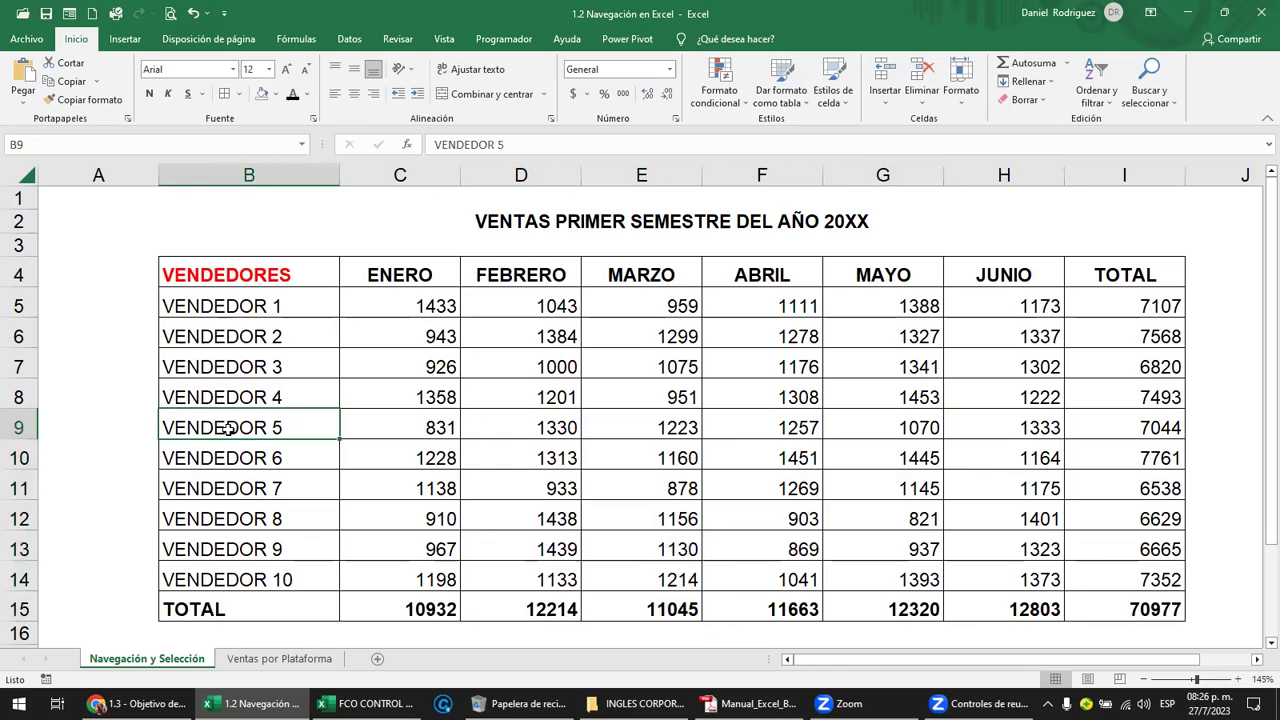
key(shift+Down)
key(shift+Down)
key(shift+Down)
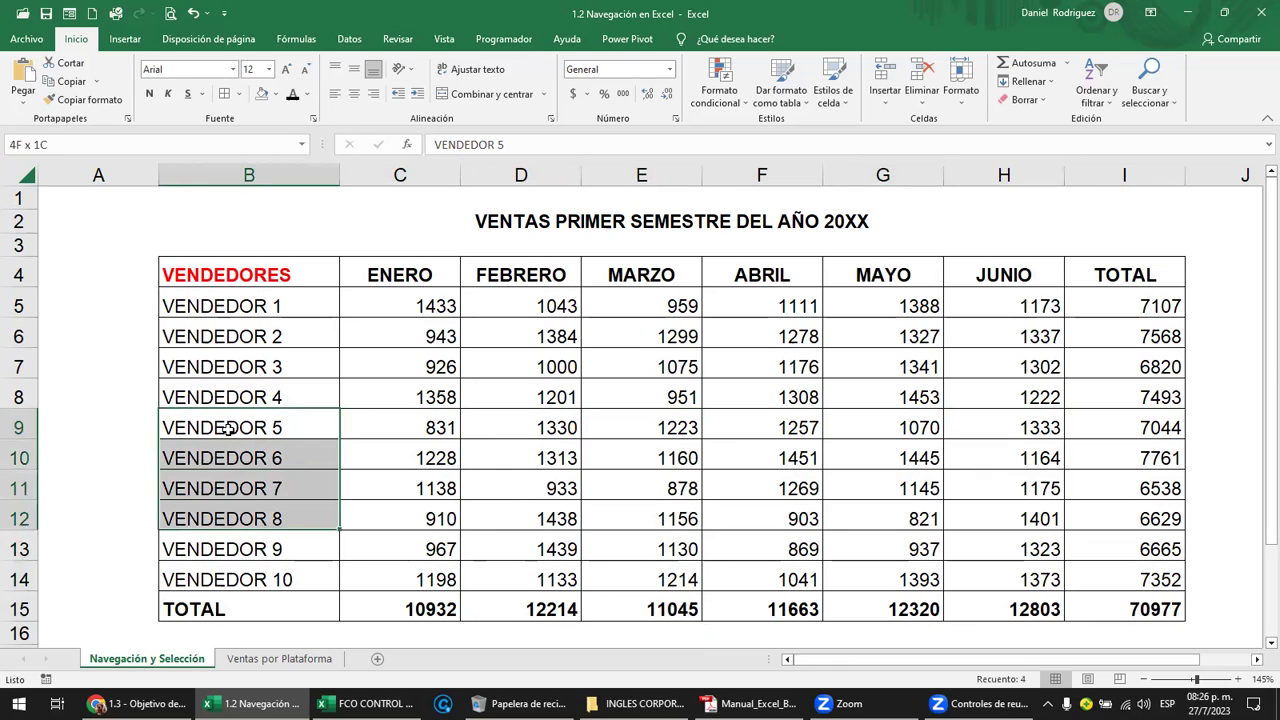
key(shift+Down)
key(shift+Down)
key(shift+Right)
key(shift+Right)
key(shift+Right)
key(shift+Right)
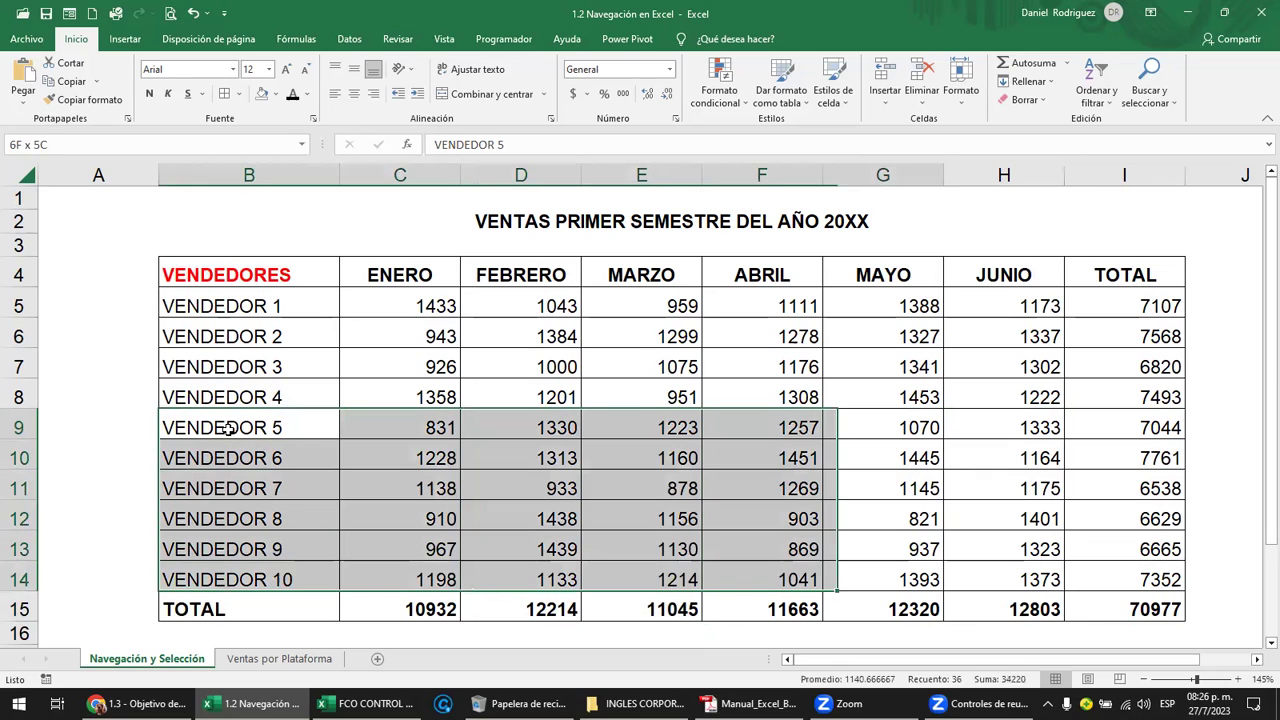
key(shift+Right)
key(shift+Right)
key(shift+Right)
key(shift+Left)
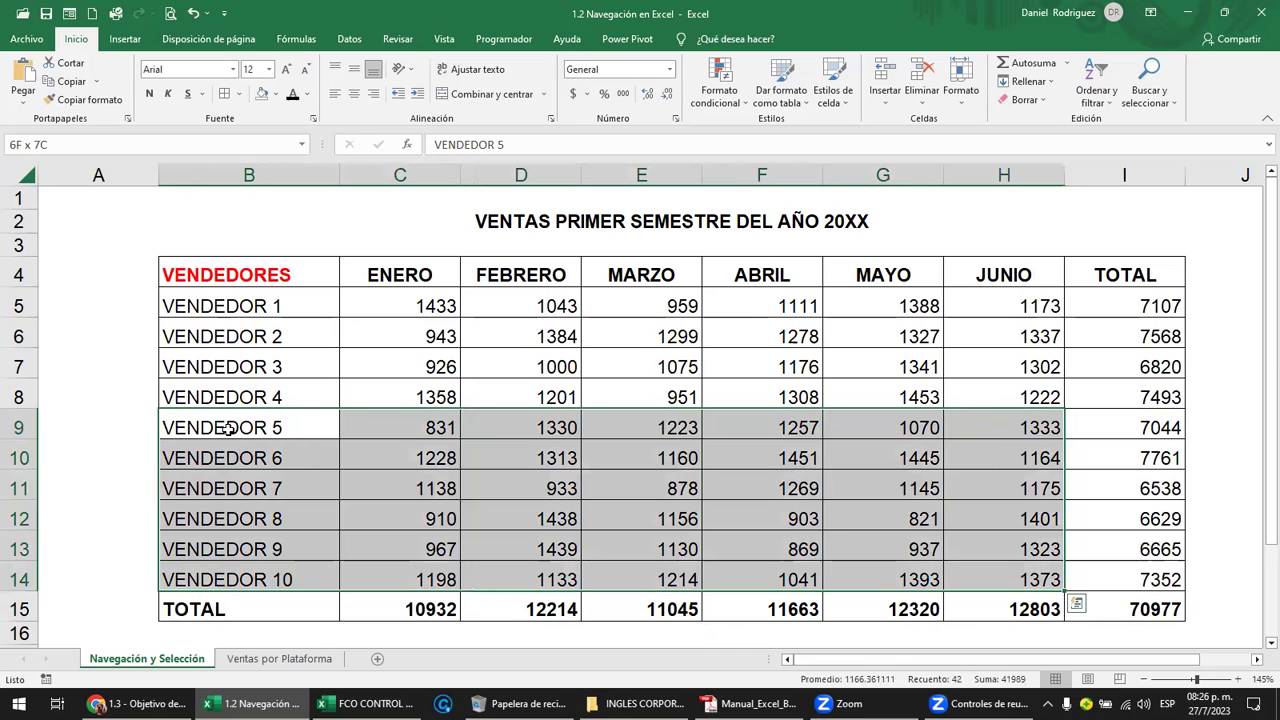
click(1175, 427)
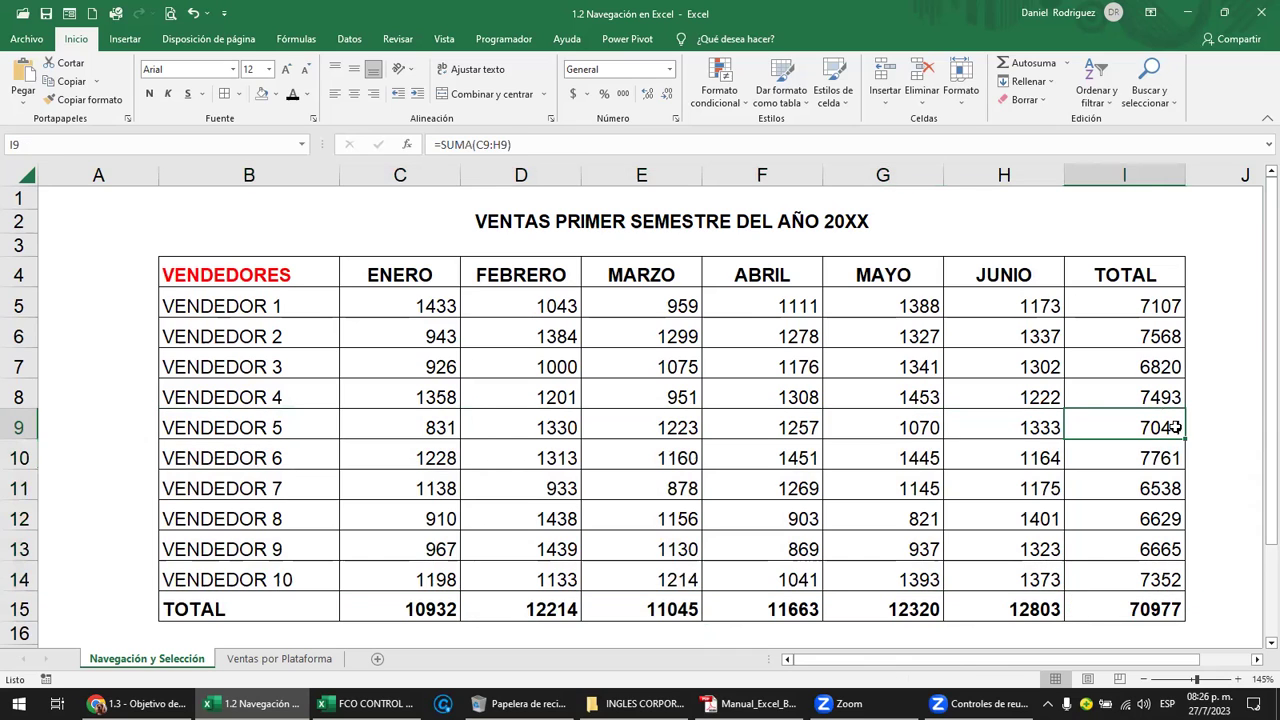
key(shift+Down)
key(shift+Down)
key(shift+Down)
key(shift+Down)
key(shift+Down)
key(shift+Left)
key(shift+Left)
key(shift+Left)
key(shift+Left)
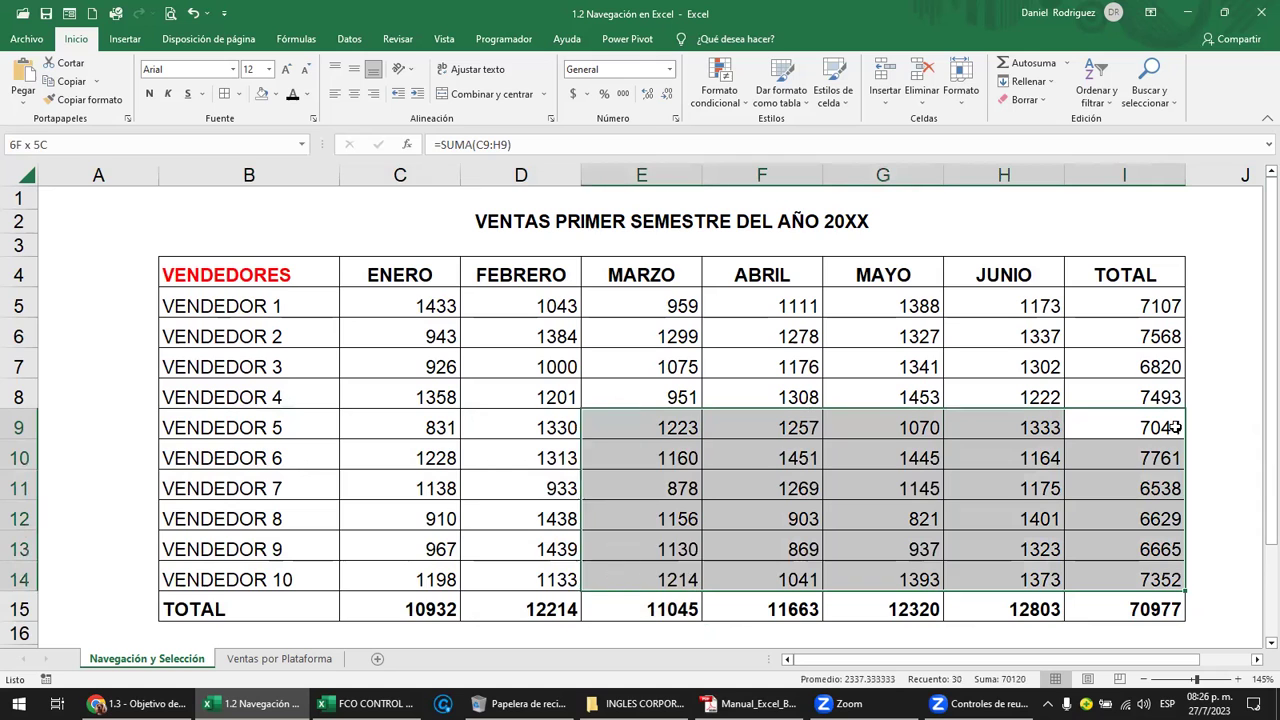
key(shift+Left)
key(shift+Left)
key(shift+Left)
key(Right)
key(Left)
key(Left)
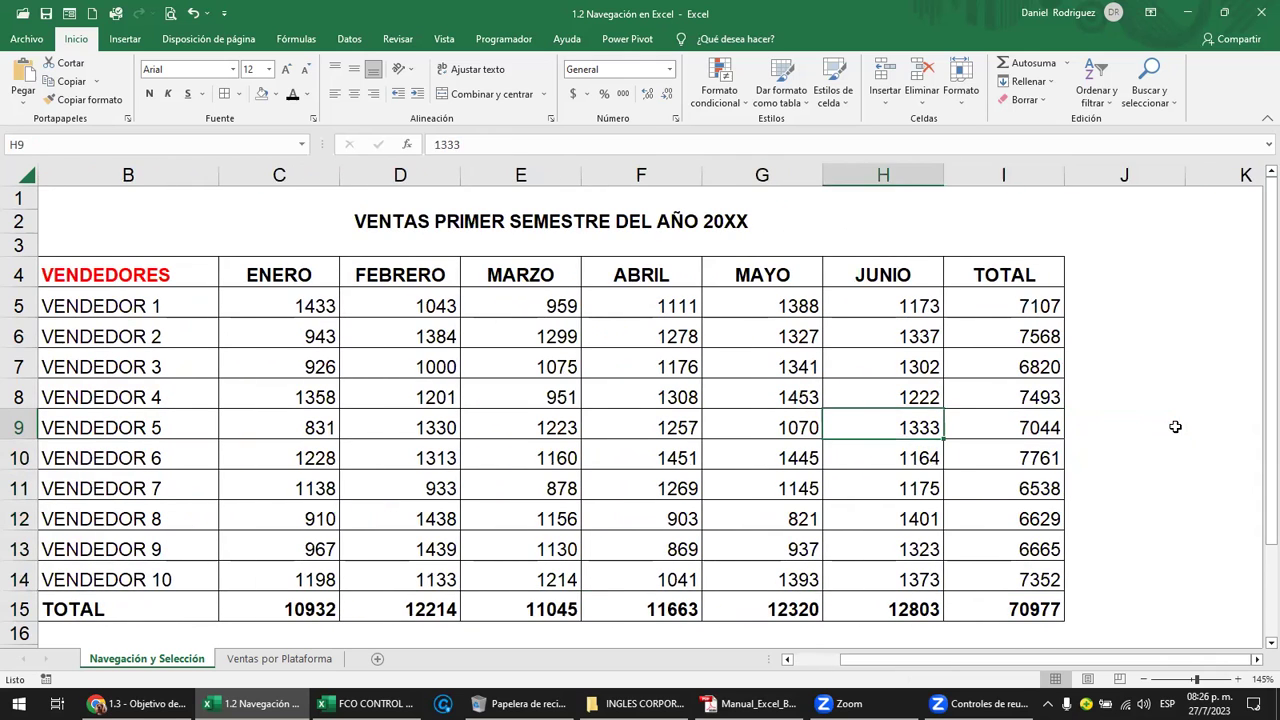
key(Left)
key(Left)
key(Left)
key(Left)
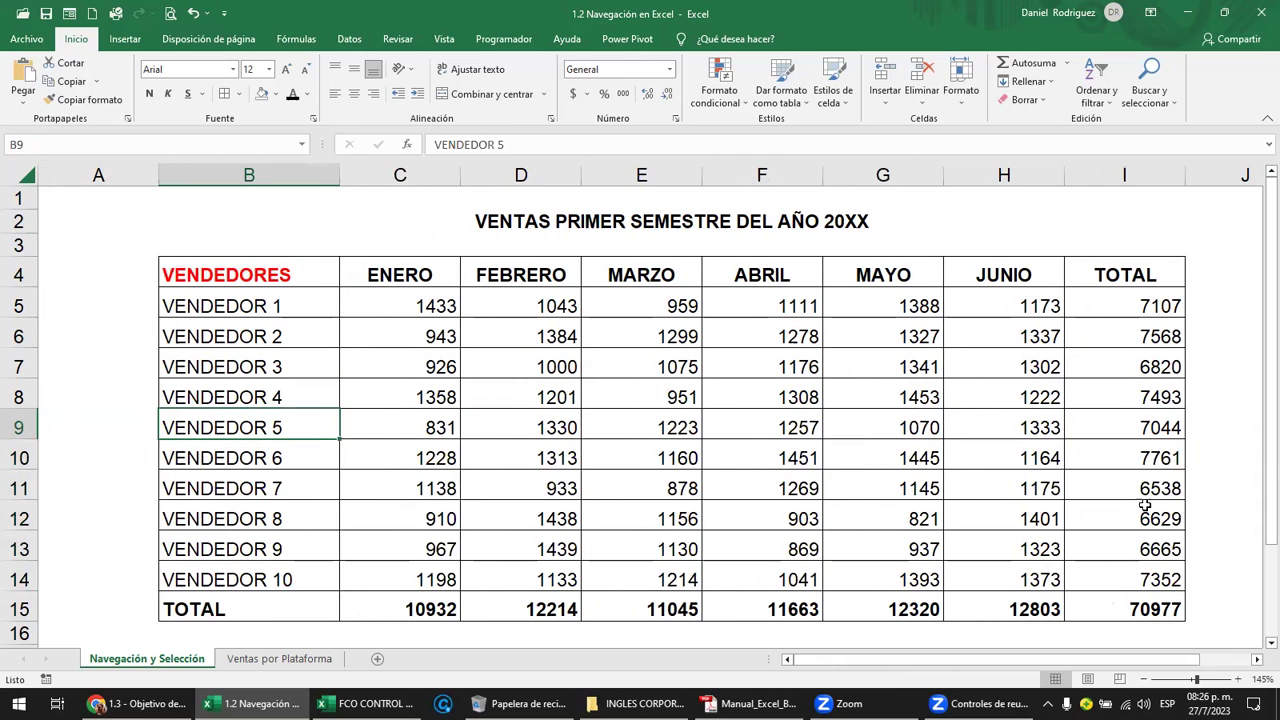
click(140, 703)
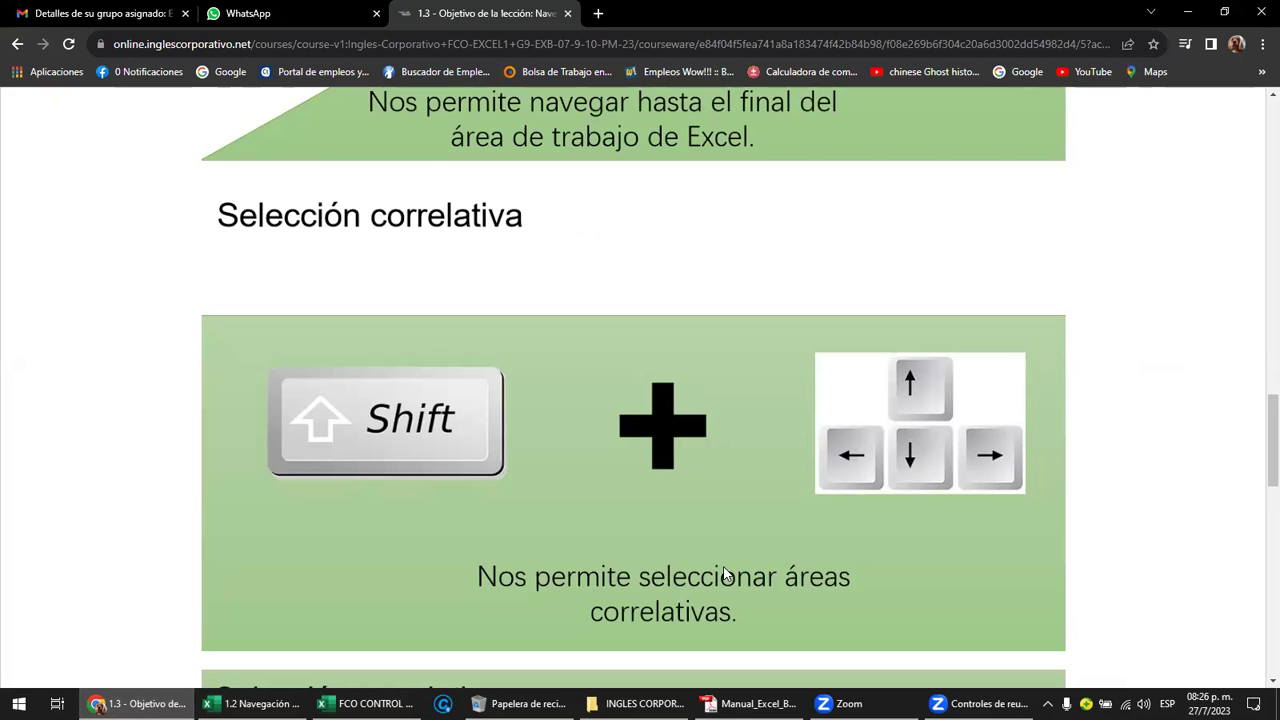
click(140, 704)
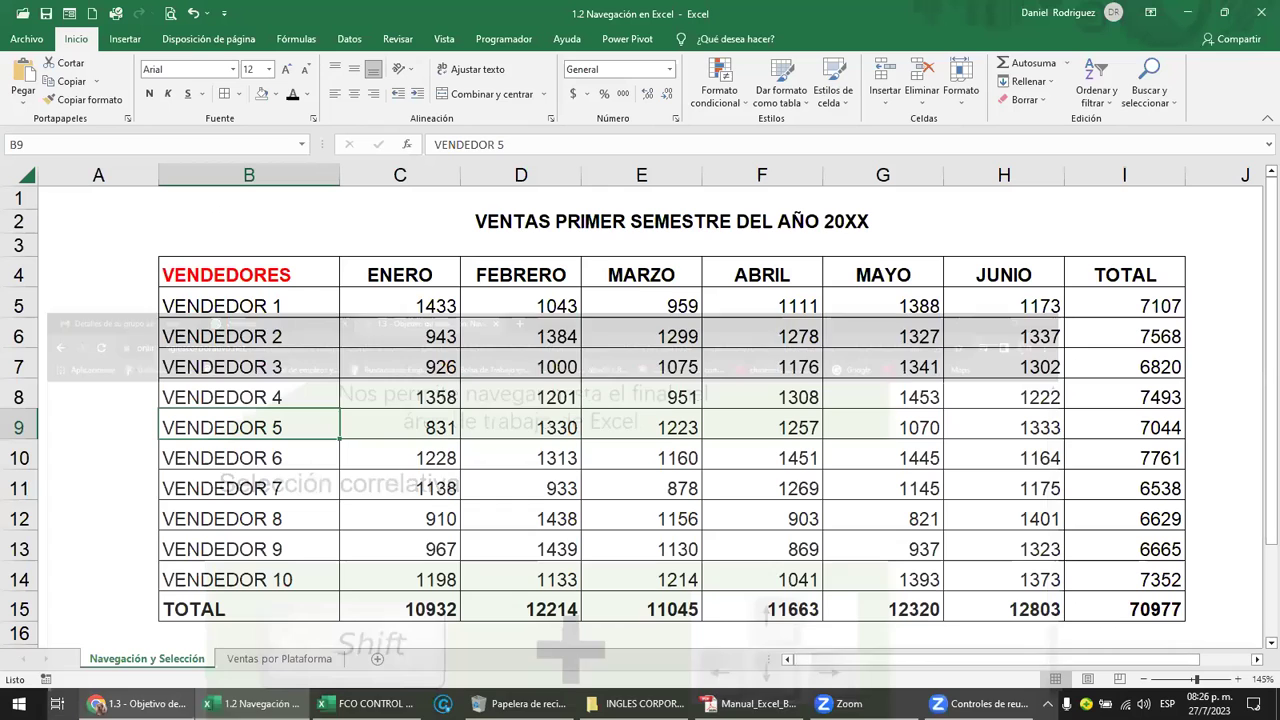
mouse_move(247, 276)
mouse_down()
mouse_move(1106, 272)
mouse_move(1160, 582)
mouse_up()
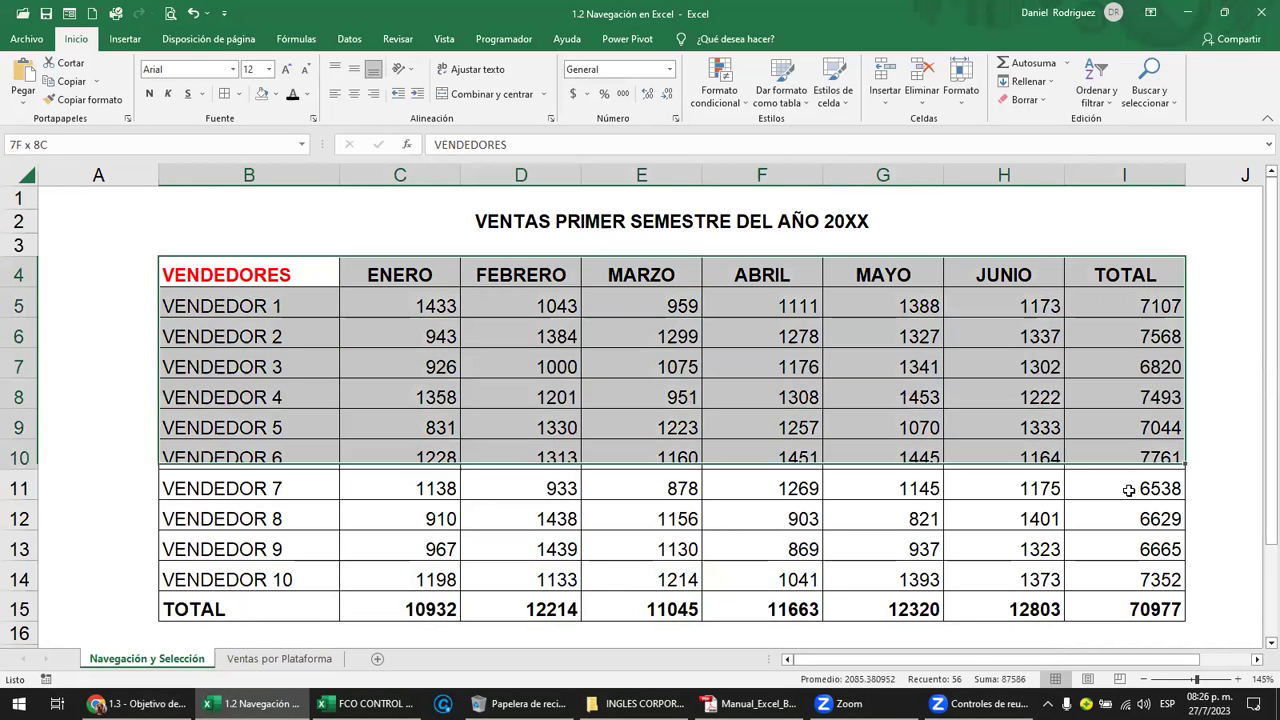
click(222, 344)
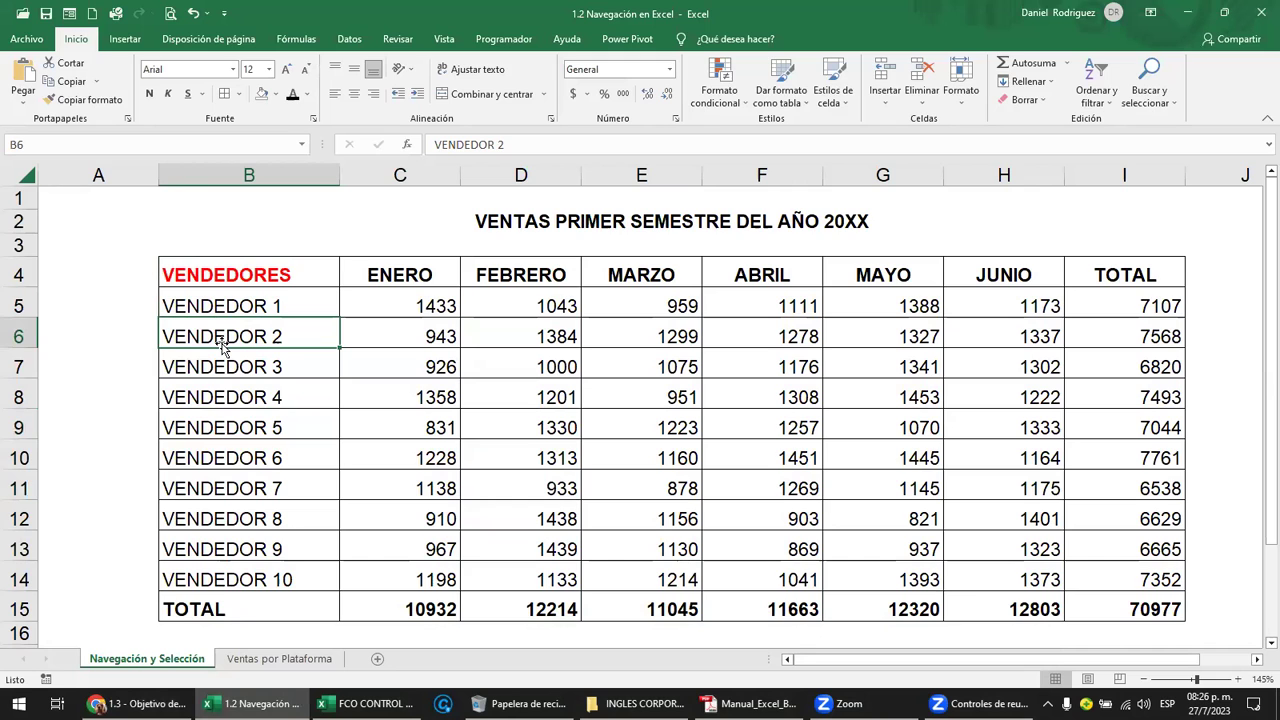
click(268, 600)
Scroll the lesson to 'Selección correlativa con mayor desplazamiento entre áreas', then reselect VENDEDORES in Excel.
click(140, 703)
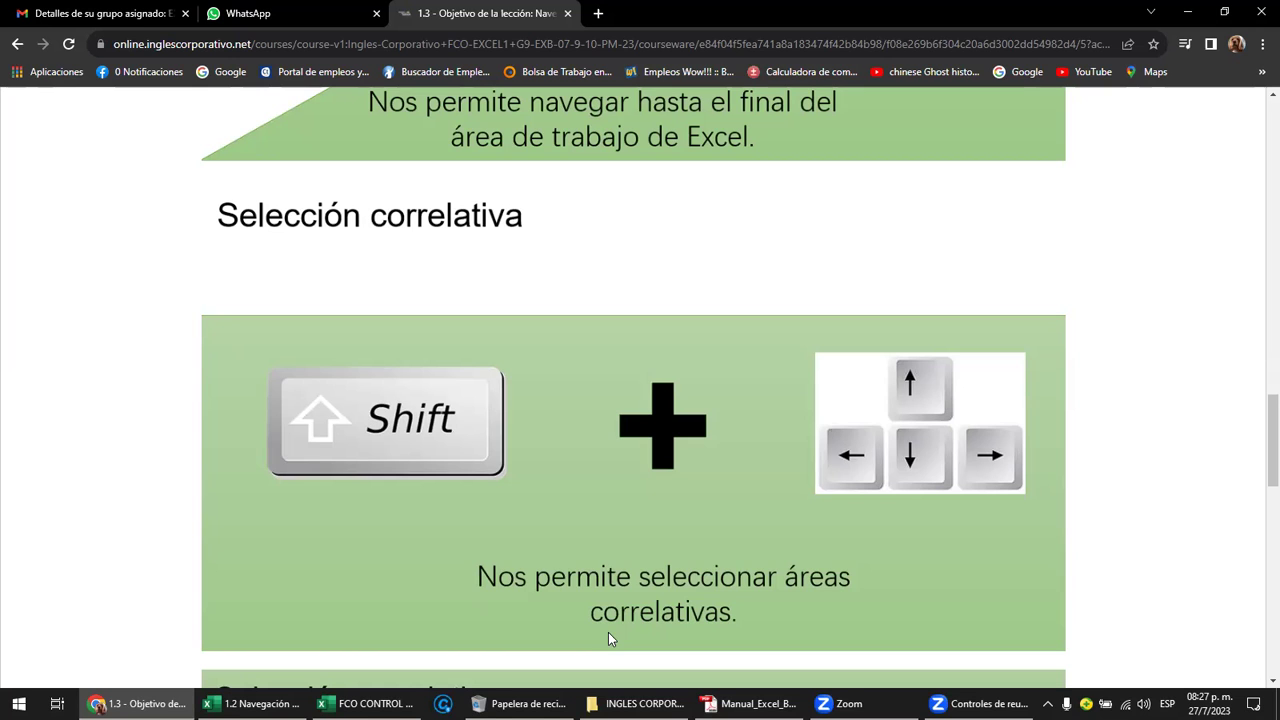
scroll(677, 583, down, 3)
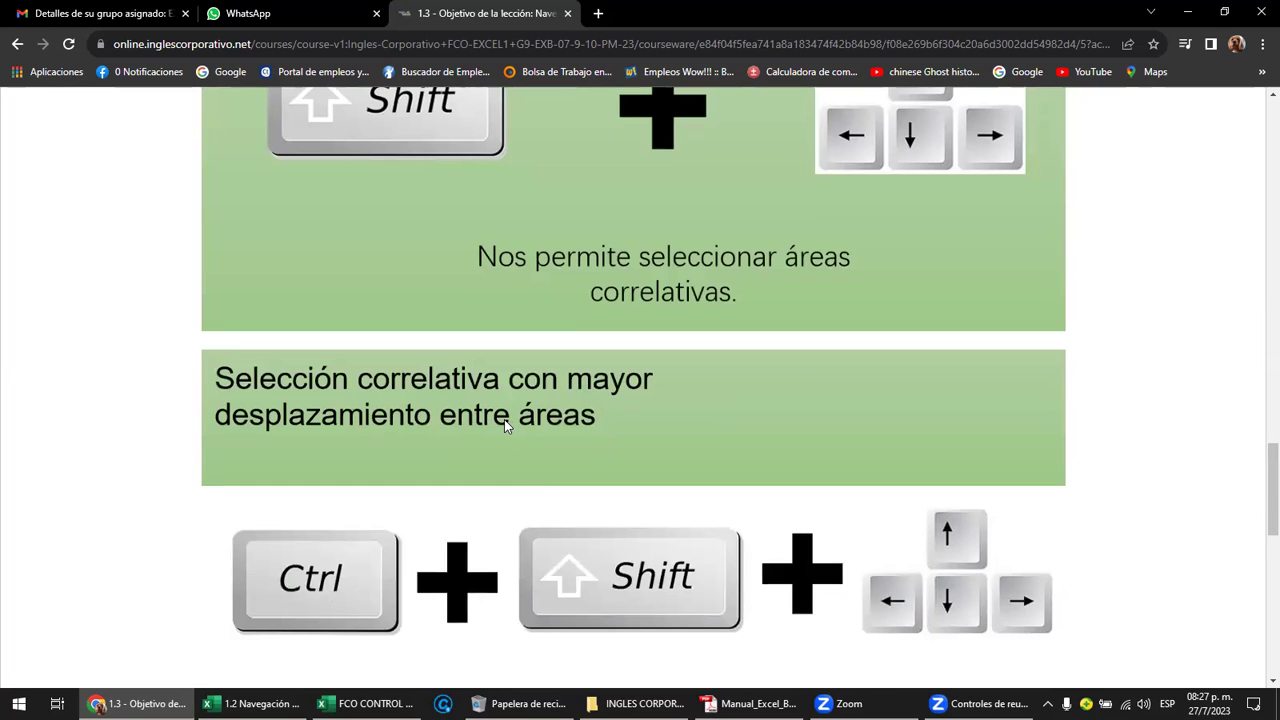
scroll(508, 418, down, 1)
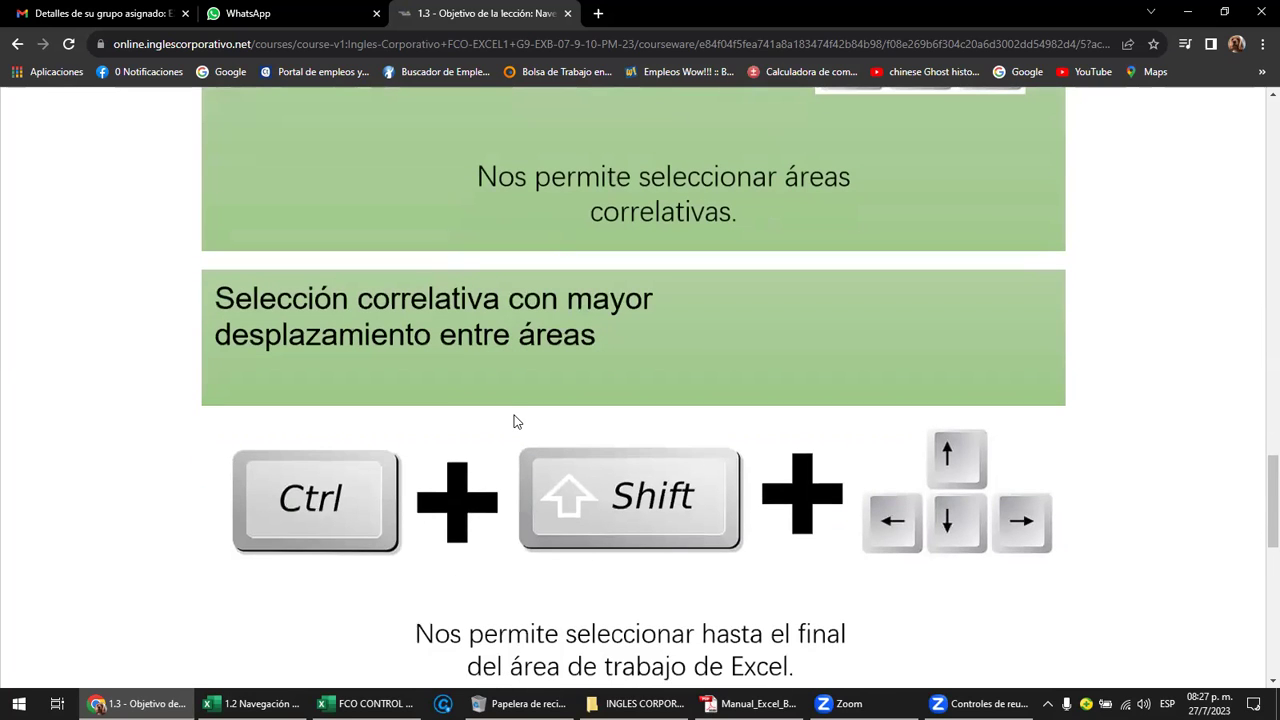
scroll(515, 420, down, 1)
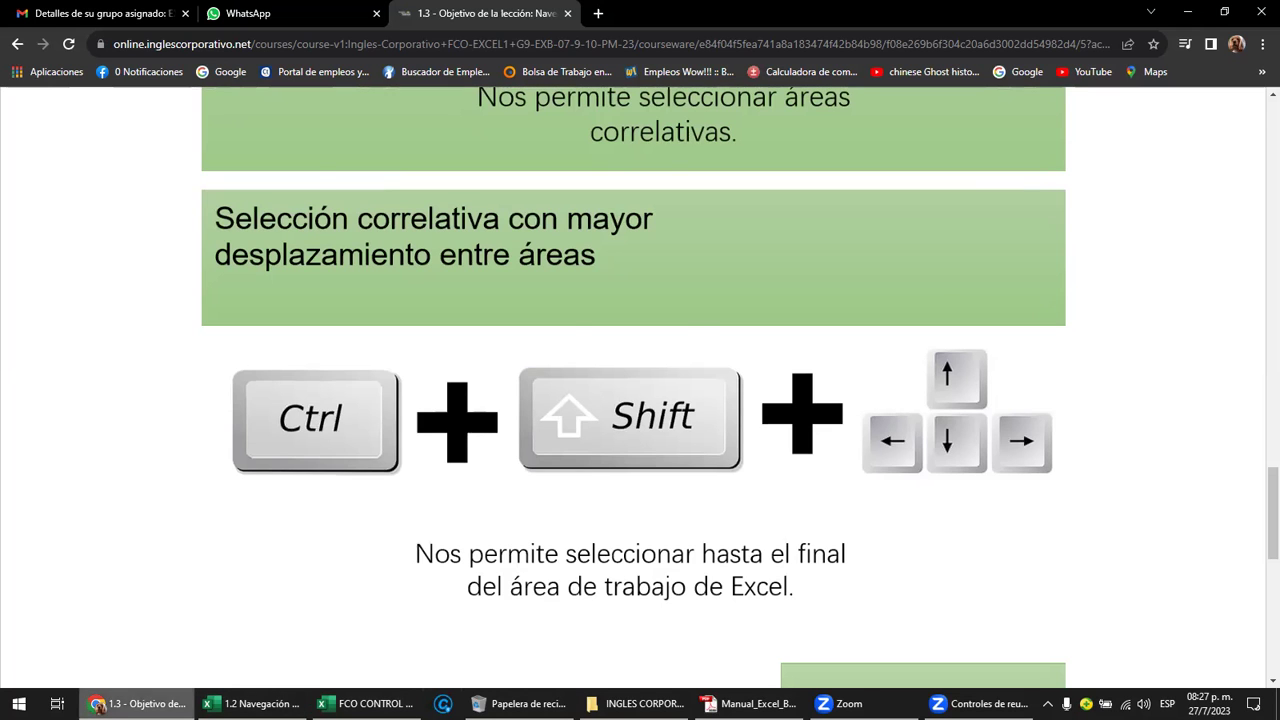
click(255, 703)
click(212, 277)
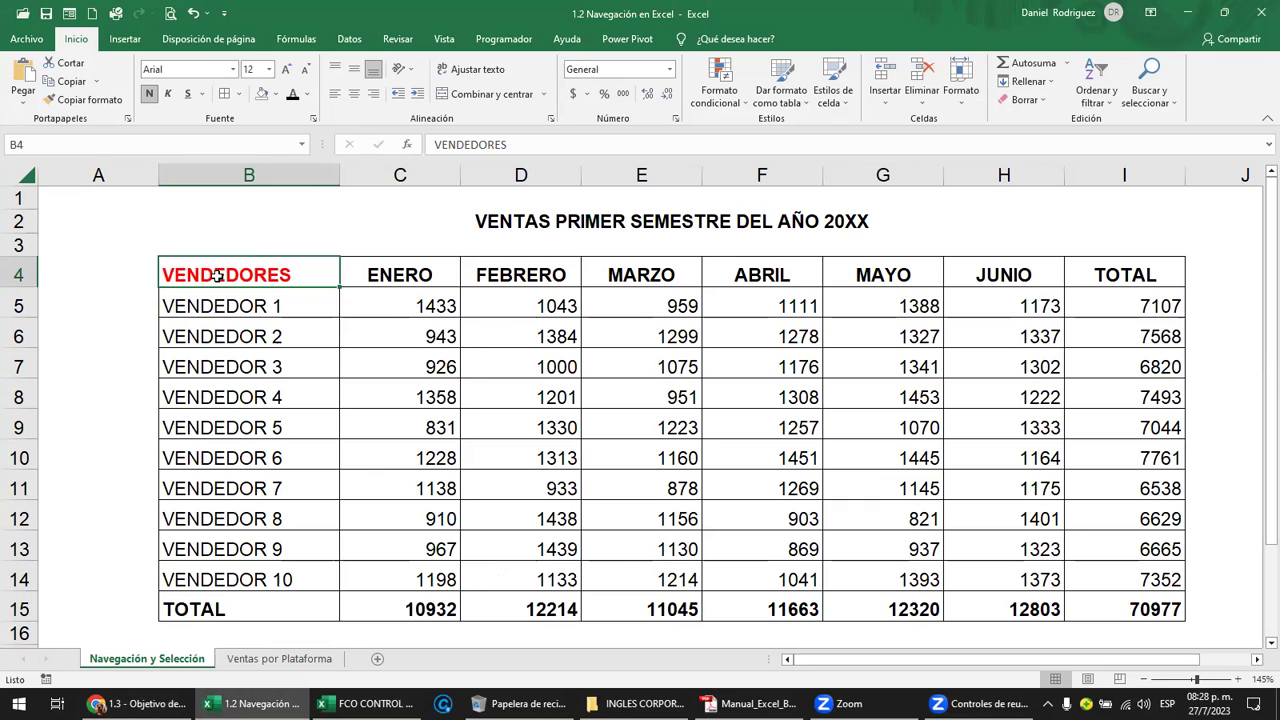
drag(217, 276, 1101, 276)
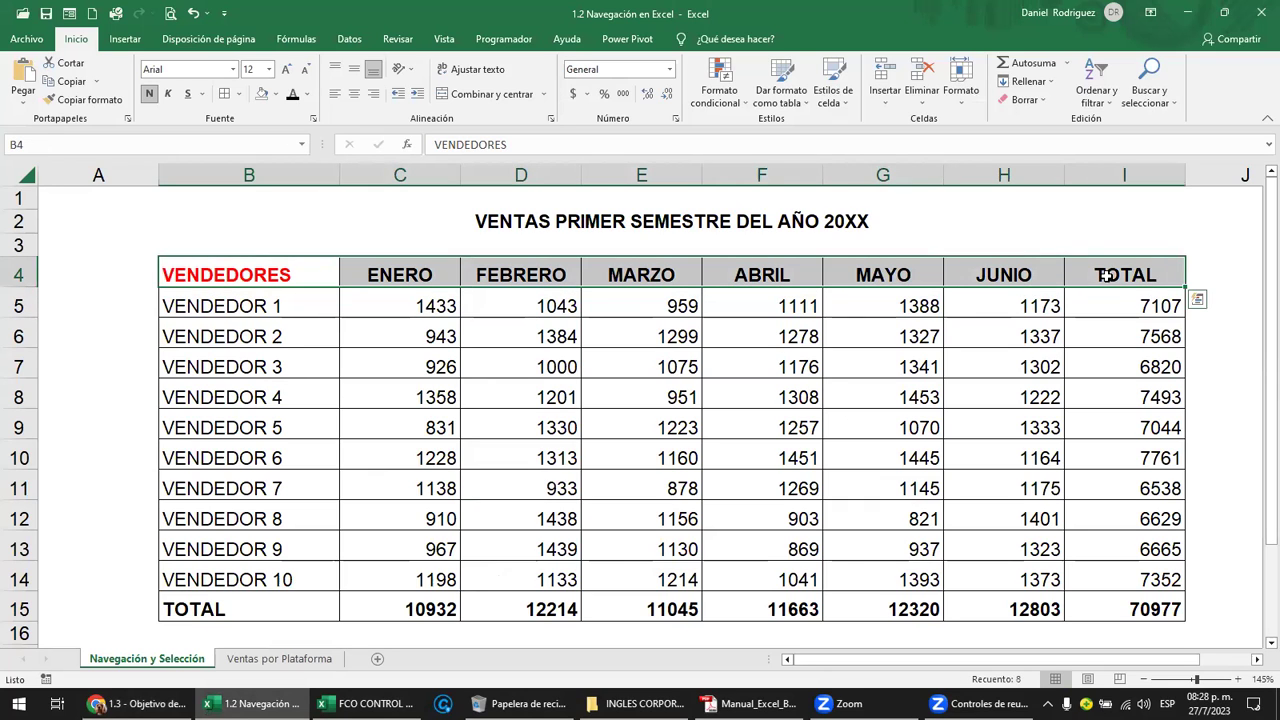
click(231, 275)
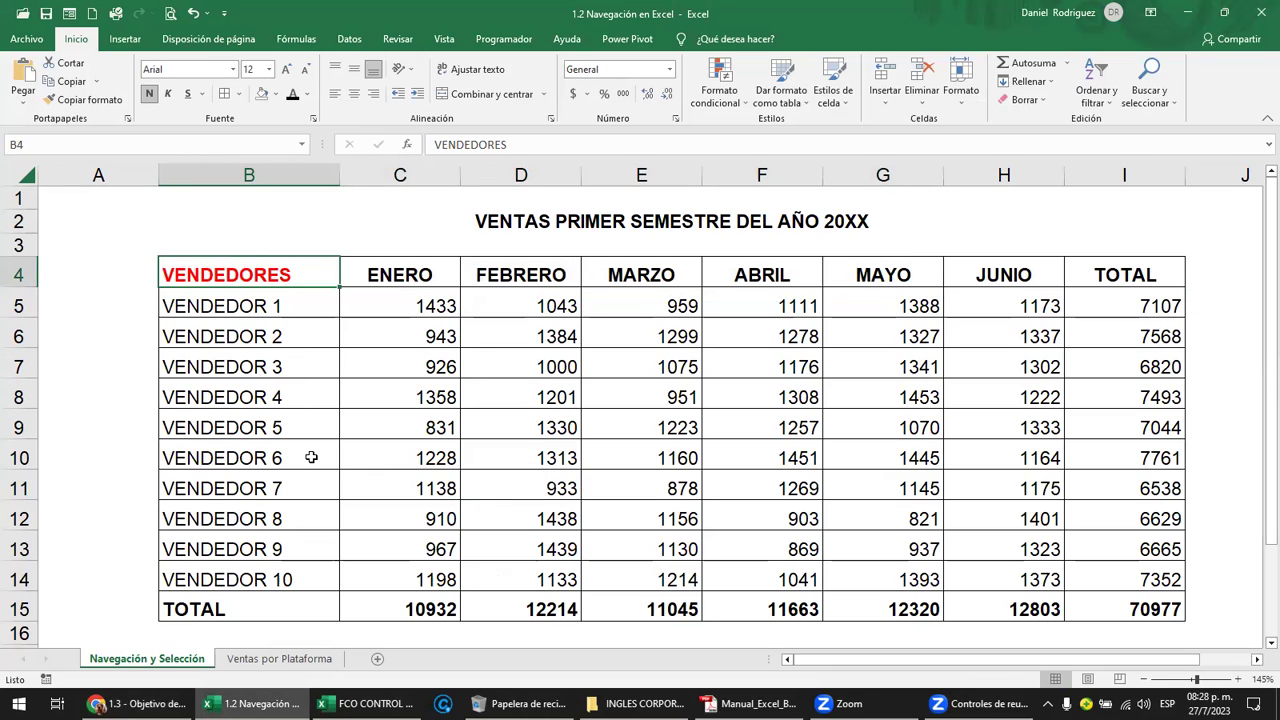
key(ctrl+shift+Right)
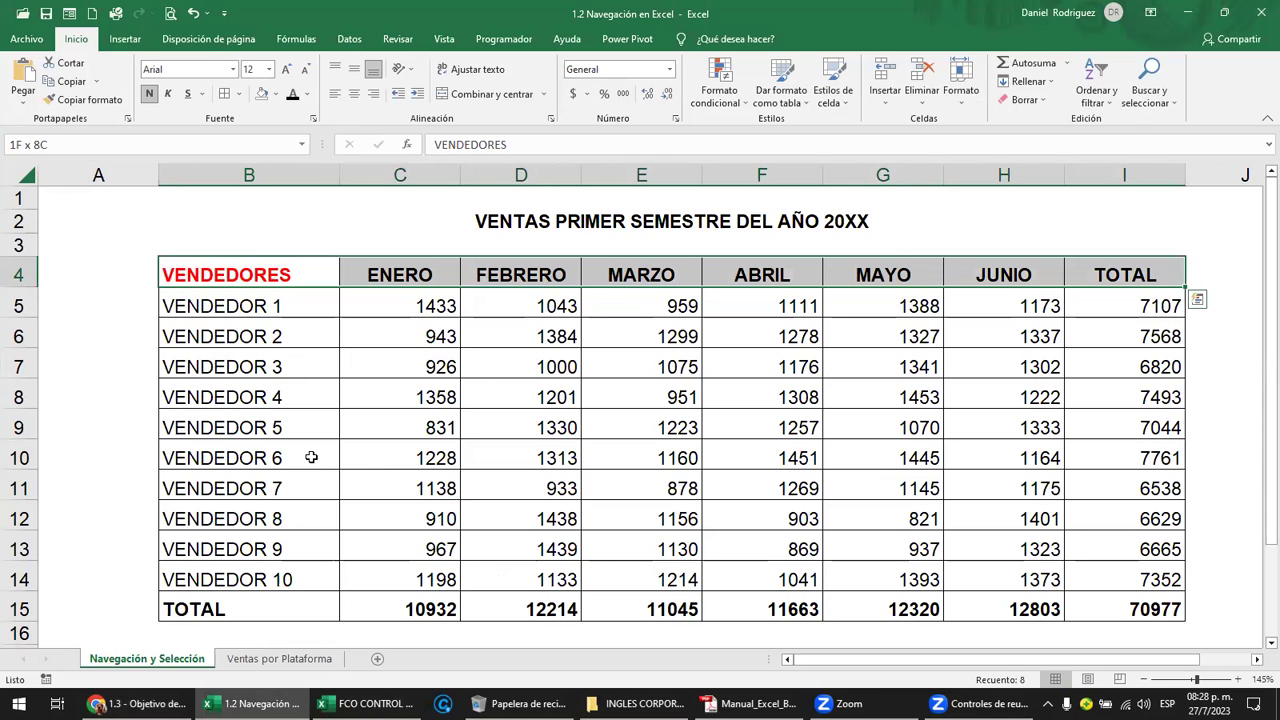
key(ctrl+shift+Left)
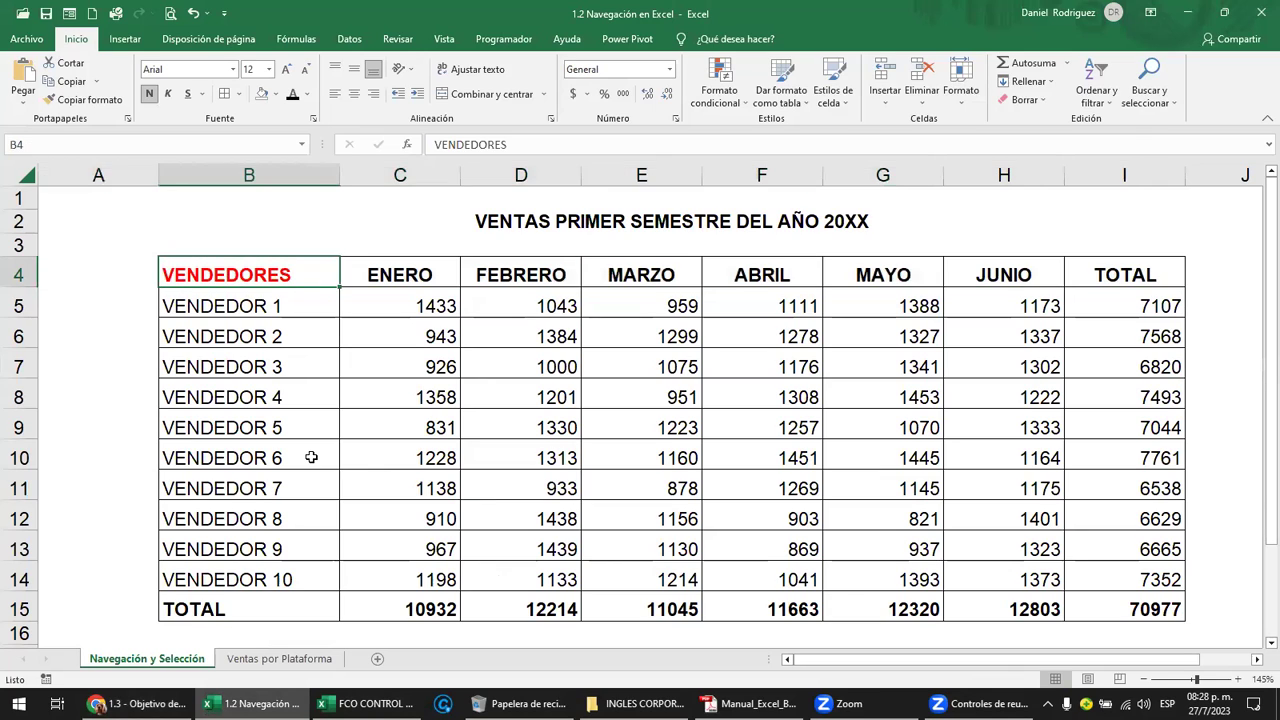
key(ctrl+Right)
key(ctrl+Left)
key(ctrl+shift+Right)
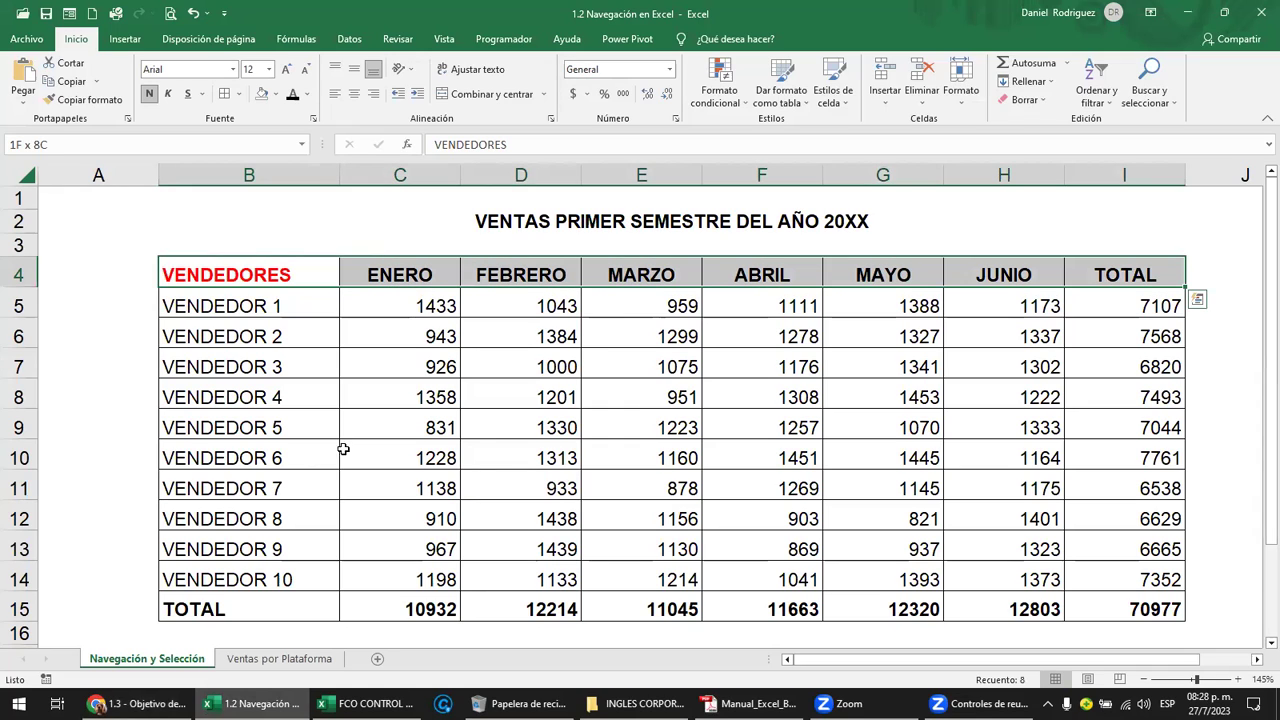
click(765, 275)
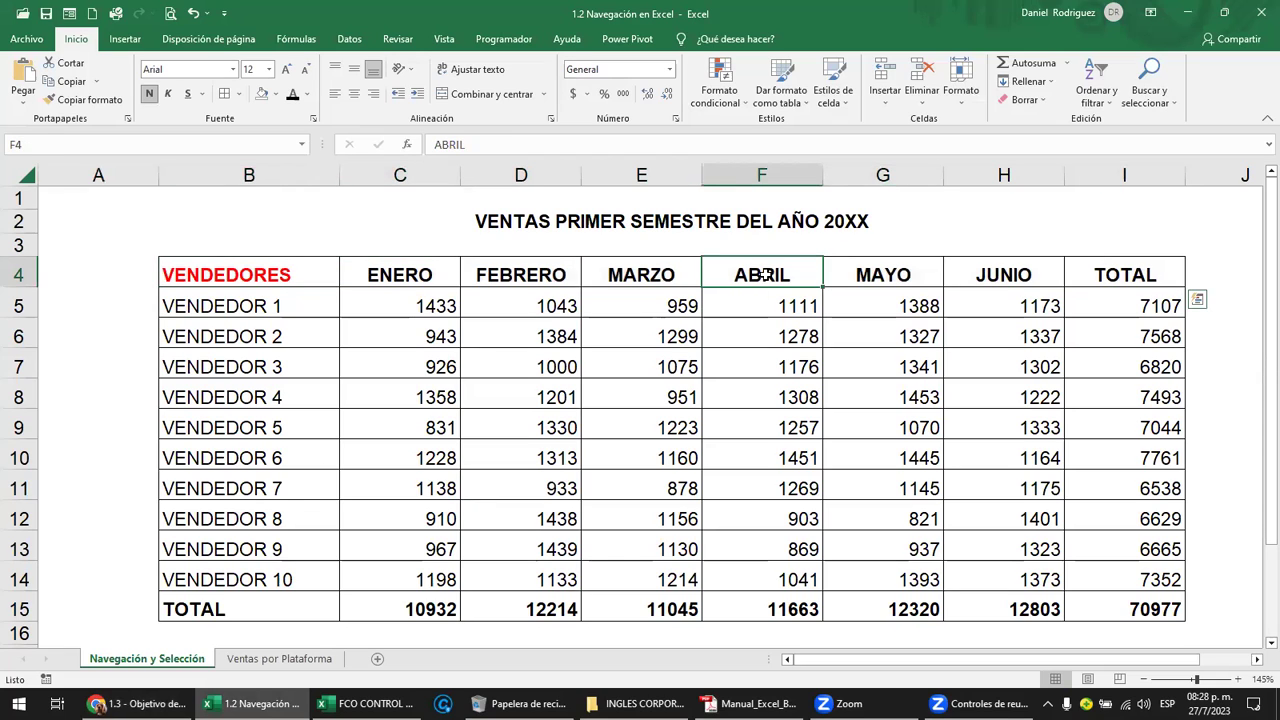
Clear the ABRIL column F4:F15, dropping the grand total to 59314.
drag(765, 275, 772, 611)
key(Delete)
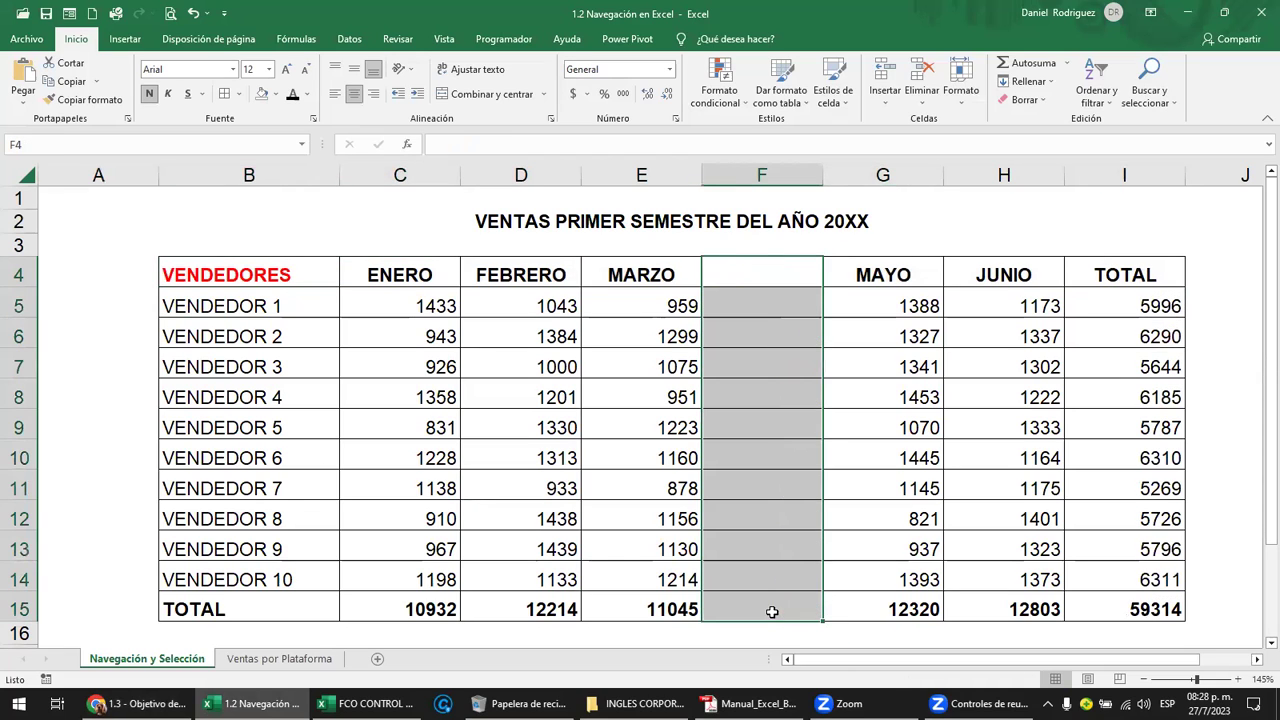
click(748, 279)
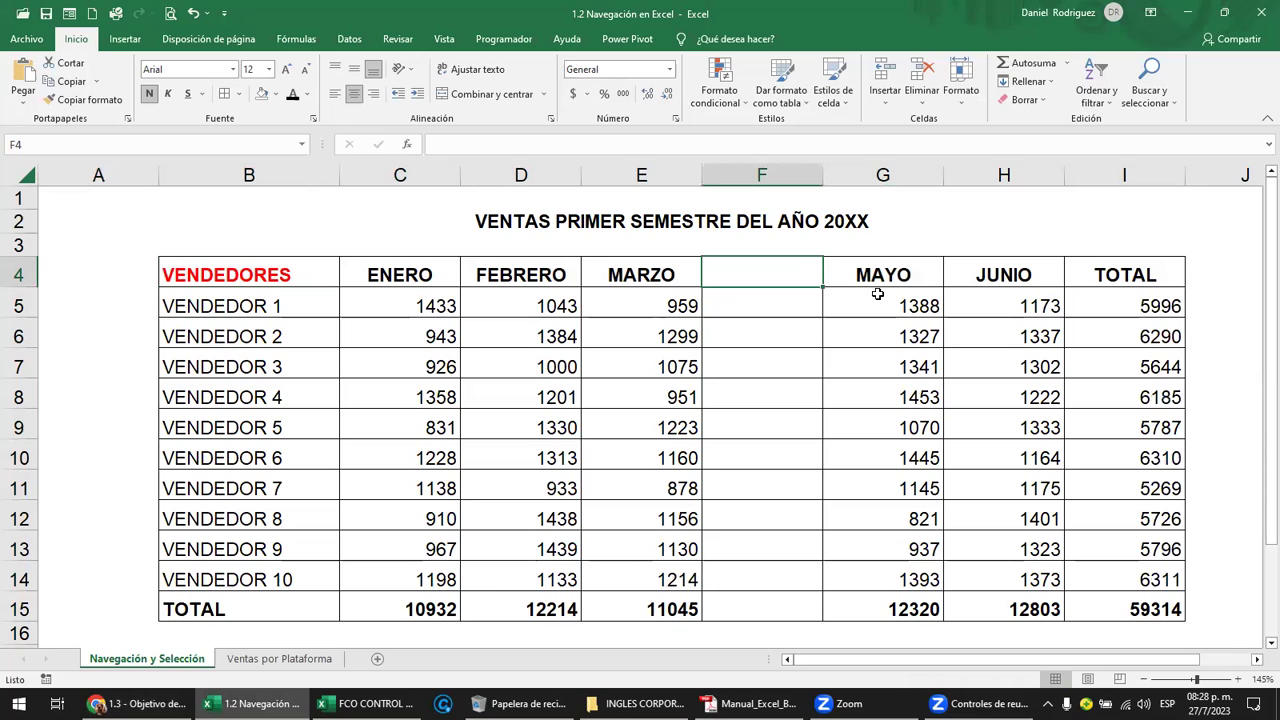
Select the headers B4 through MARZO with Ctrl+Shift+Right, then the whole of column F.
click(263, 278)
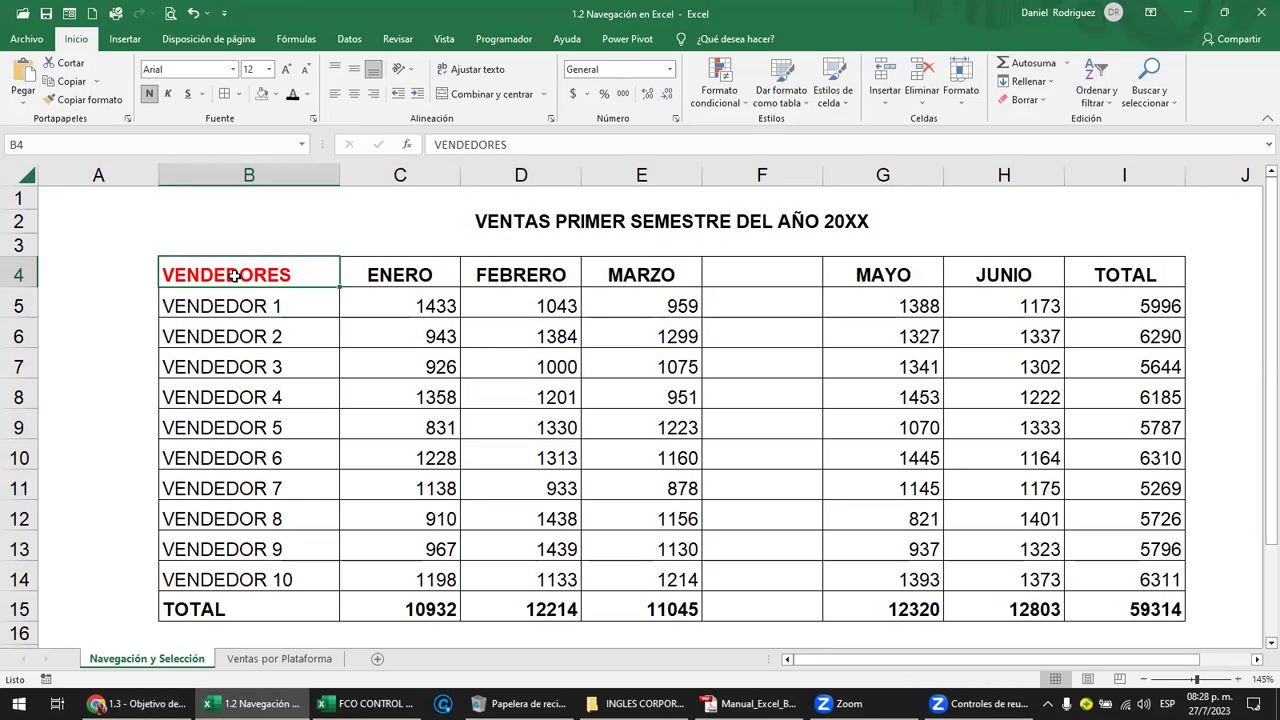
key(ctrl+shift+Right)
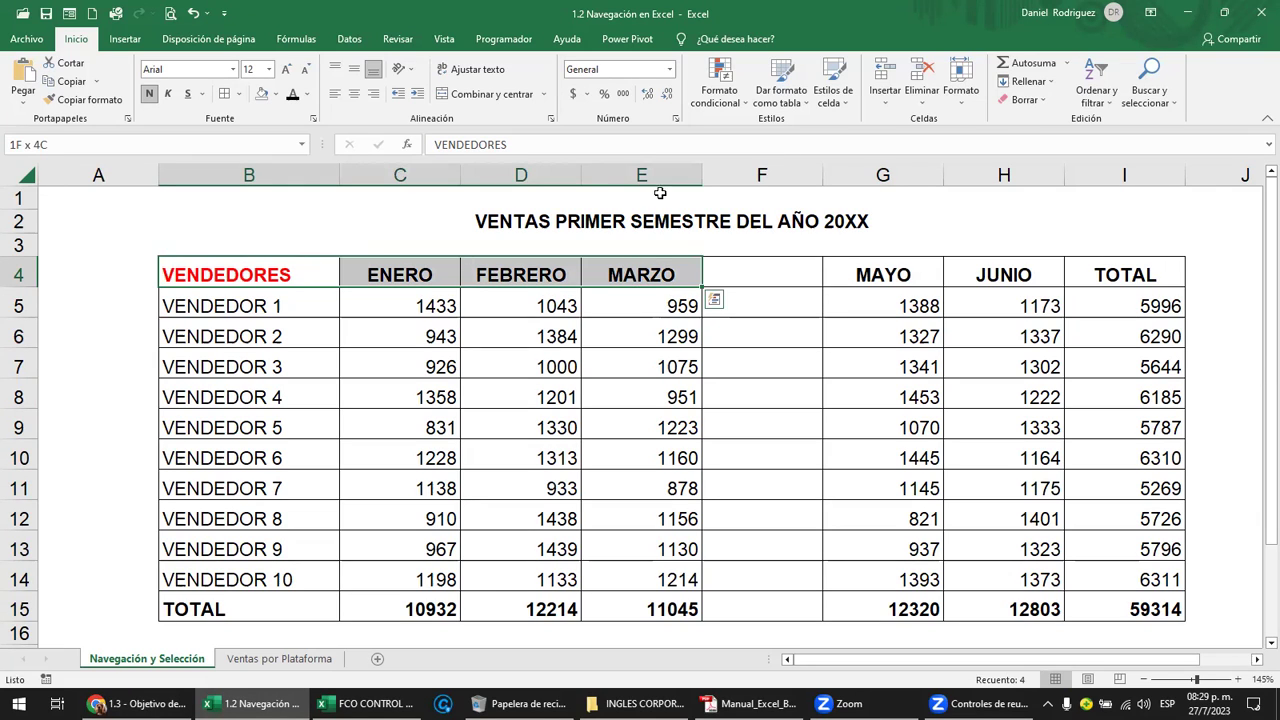
click(765, 174)
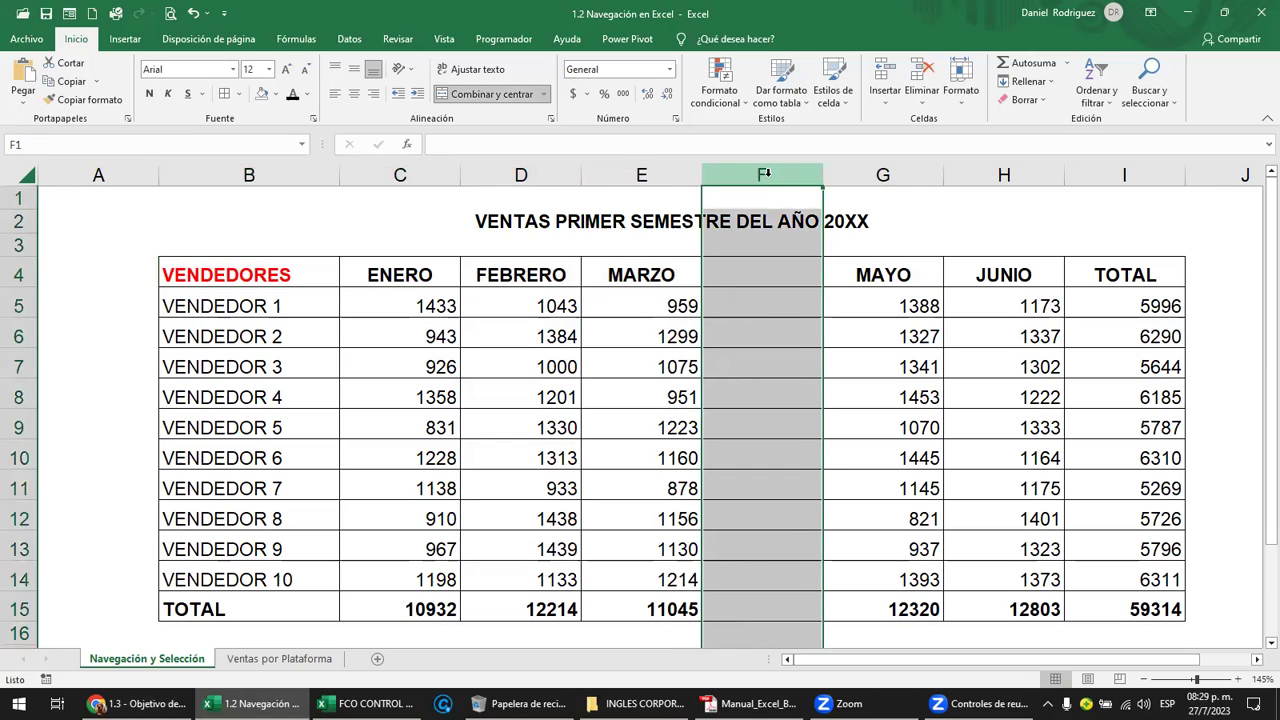
click(247, 273)
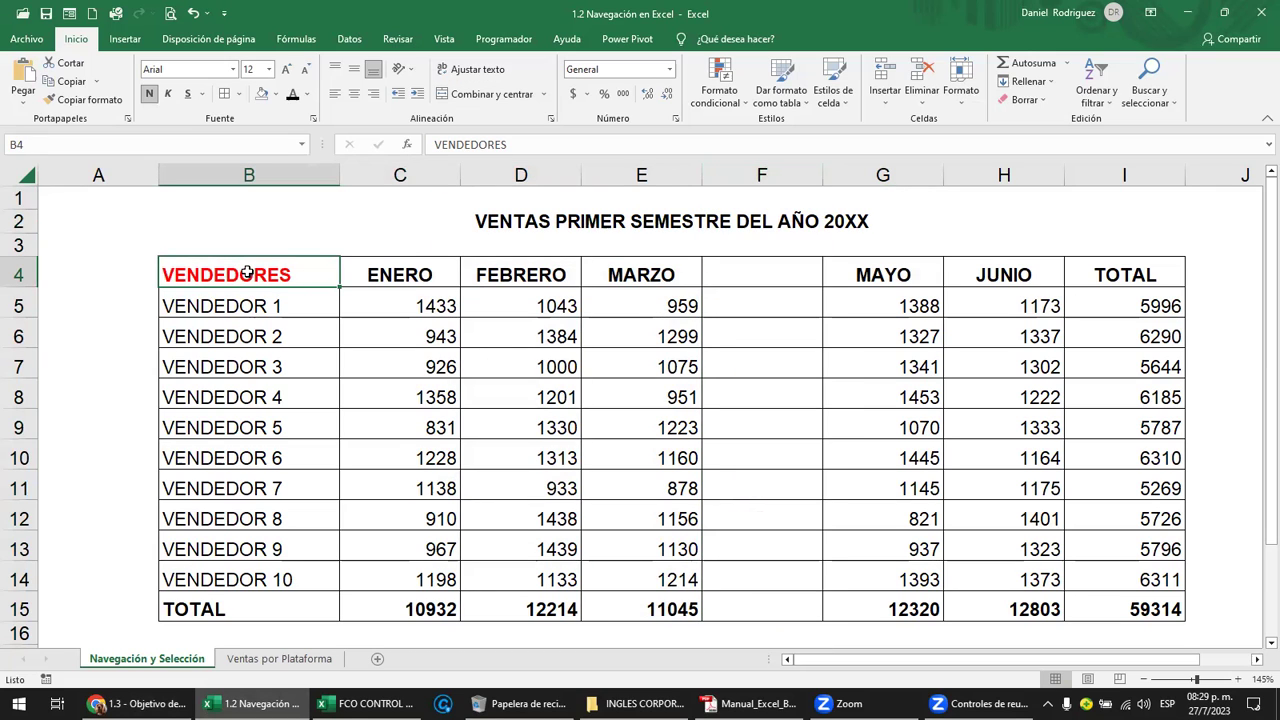
Extend the header selection from VENDEDORES to TOTAL with Ctrl+Shift+Right, then shrink it back.
key(ctrl+shift+Right)
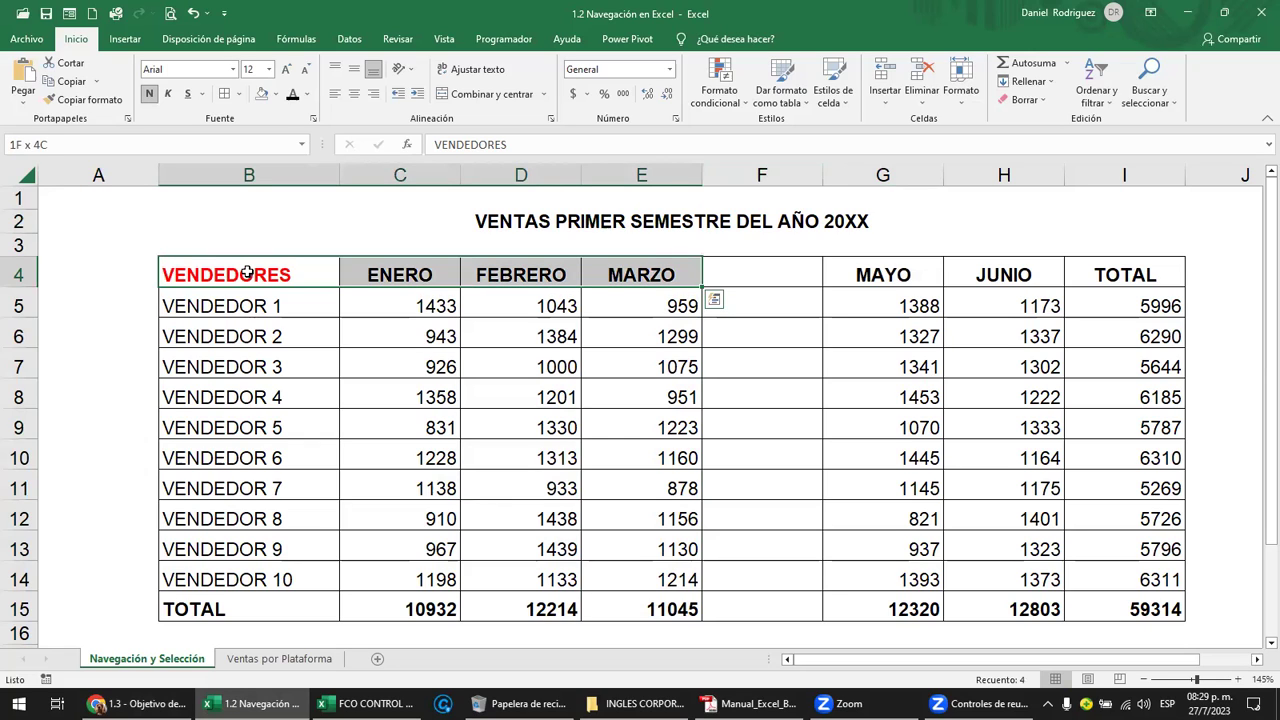
key(ctrl+shift+Right)
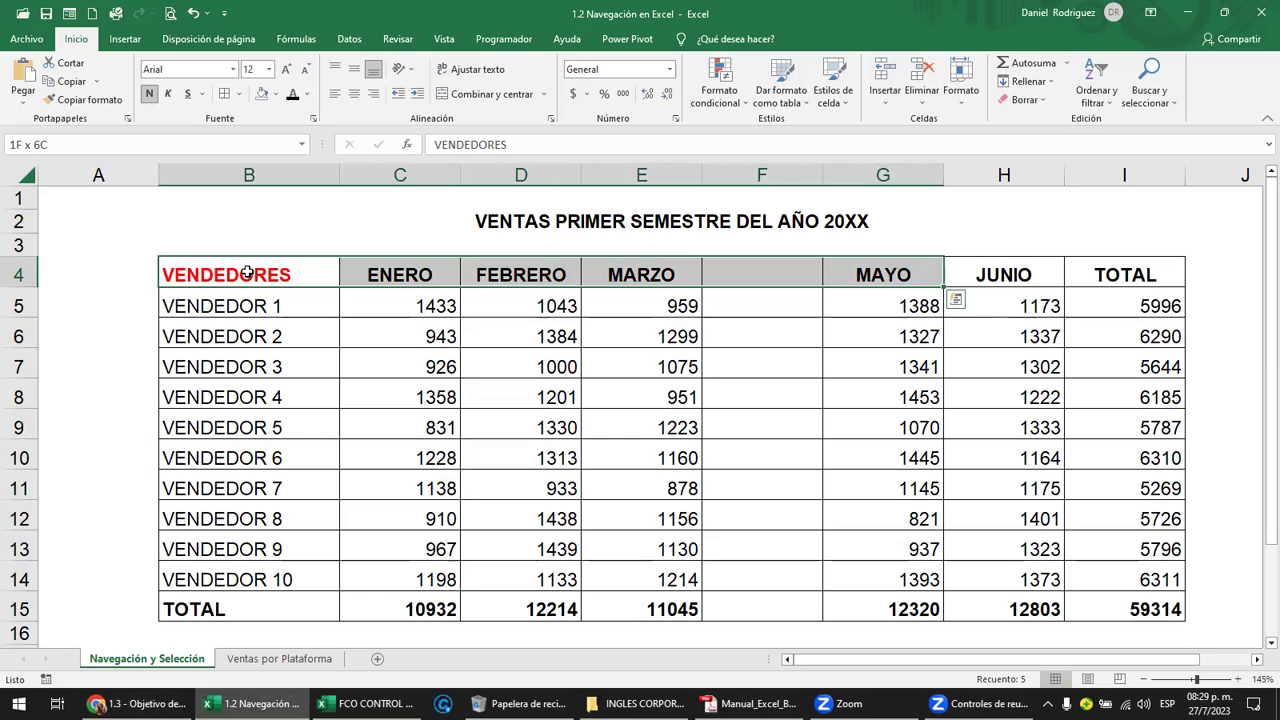
key(ctrl+shift+Right)
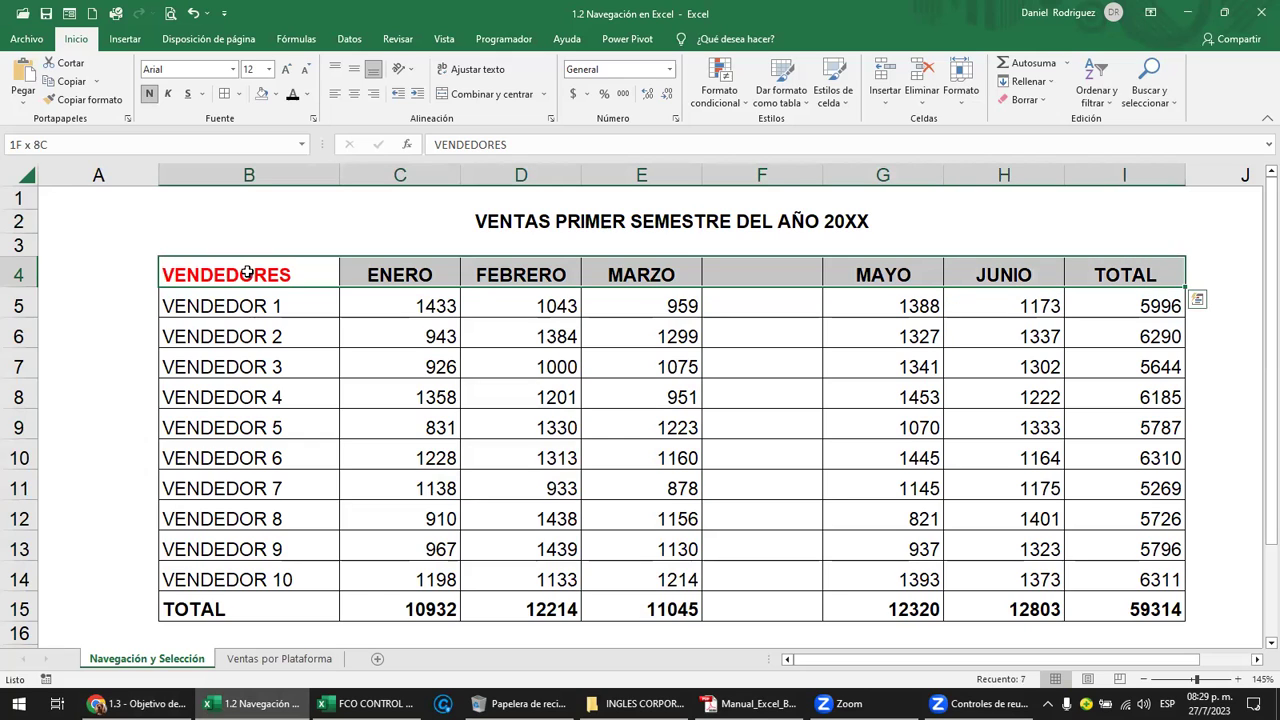
key(ctrl+shift+Left)
key(ctrl+shift+Left)
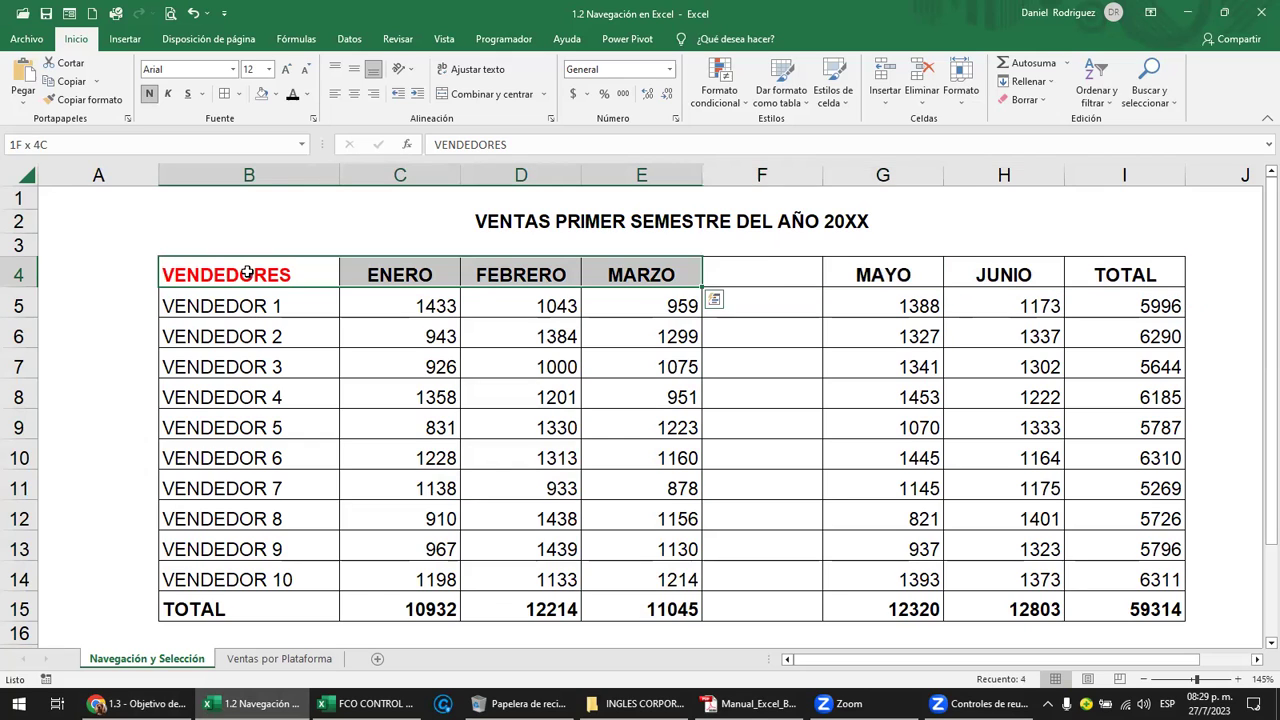
key(ctrl+shift+Left)
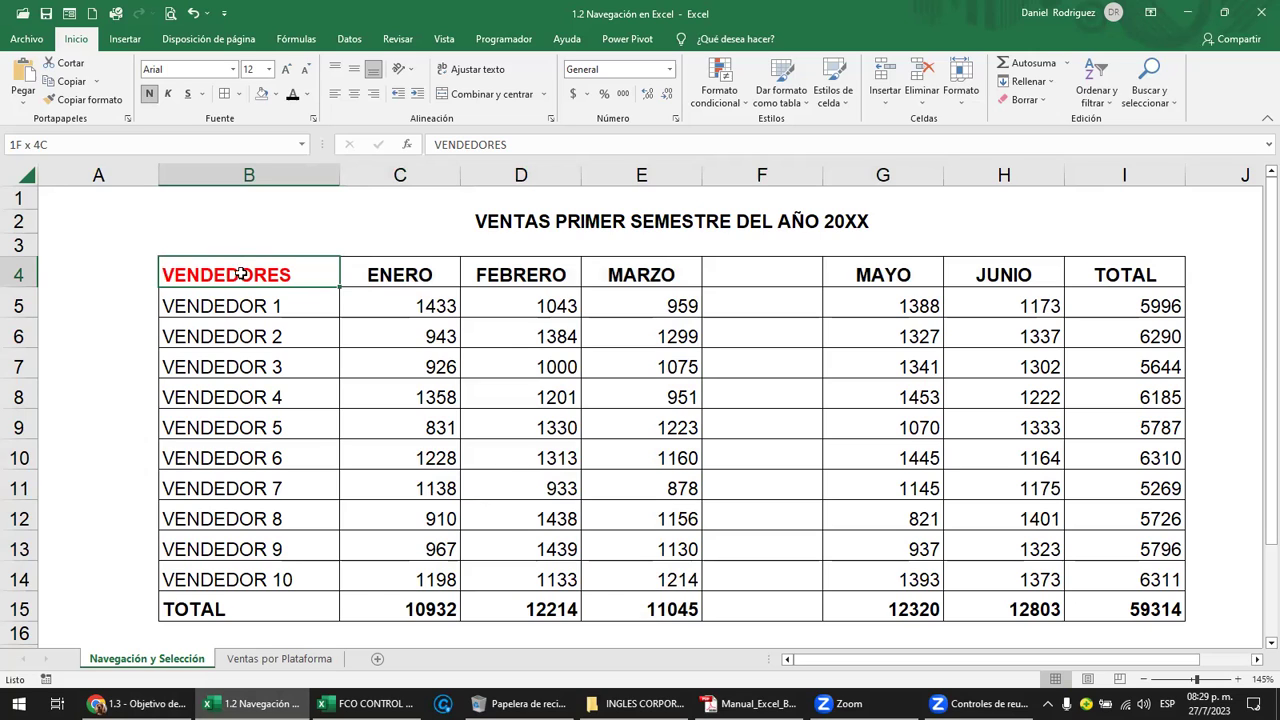
Select headers VENDEDORES–MARZO and add F4, MAYO, JUNIO and TOTAL, then reselect B4:E4 and F4.
drag(577, 270, 623, 272)
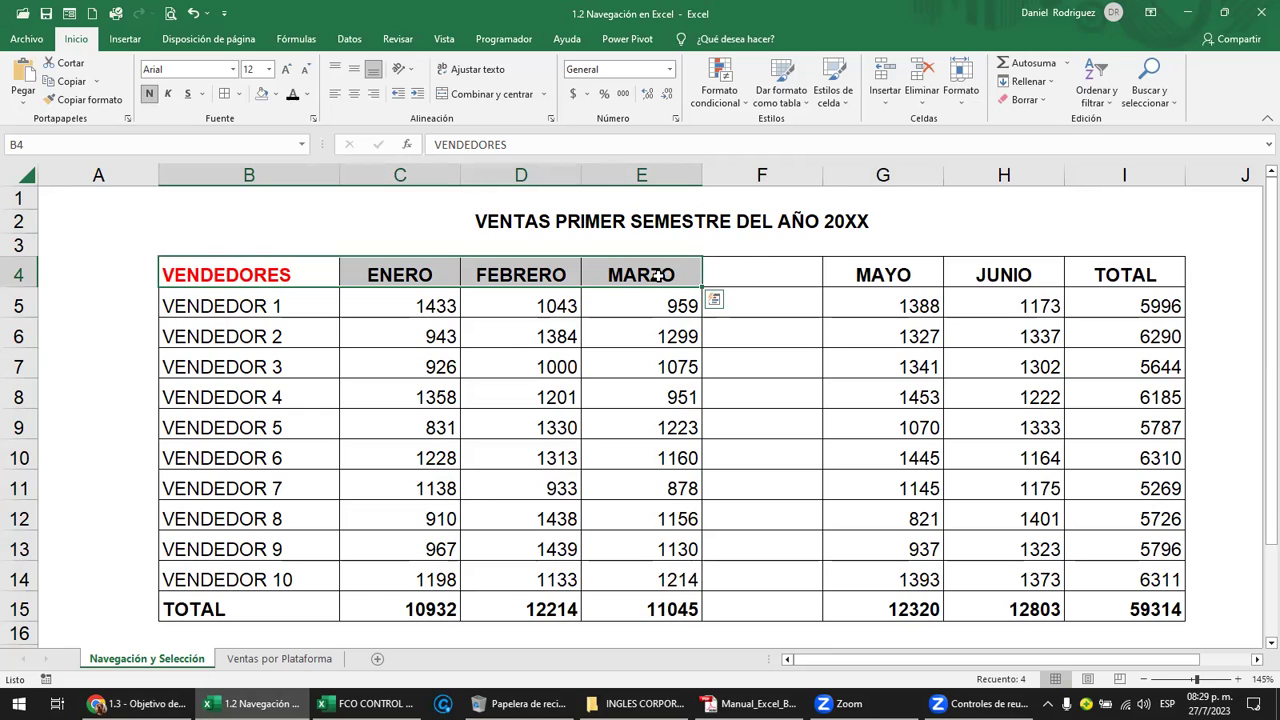
ctrl+click(766, 273)
ctrl+click(872, 277)
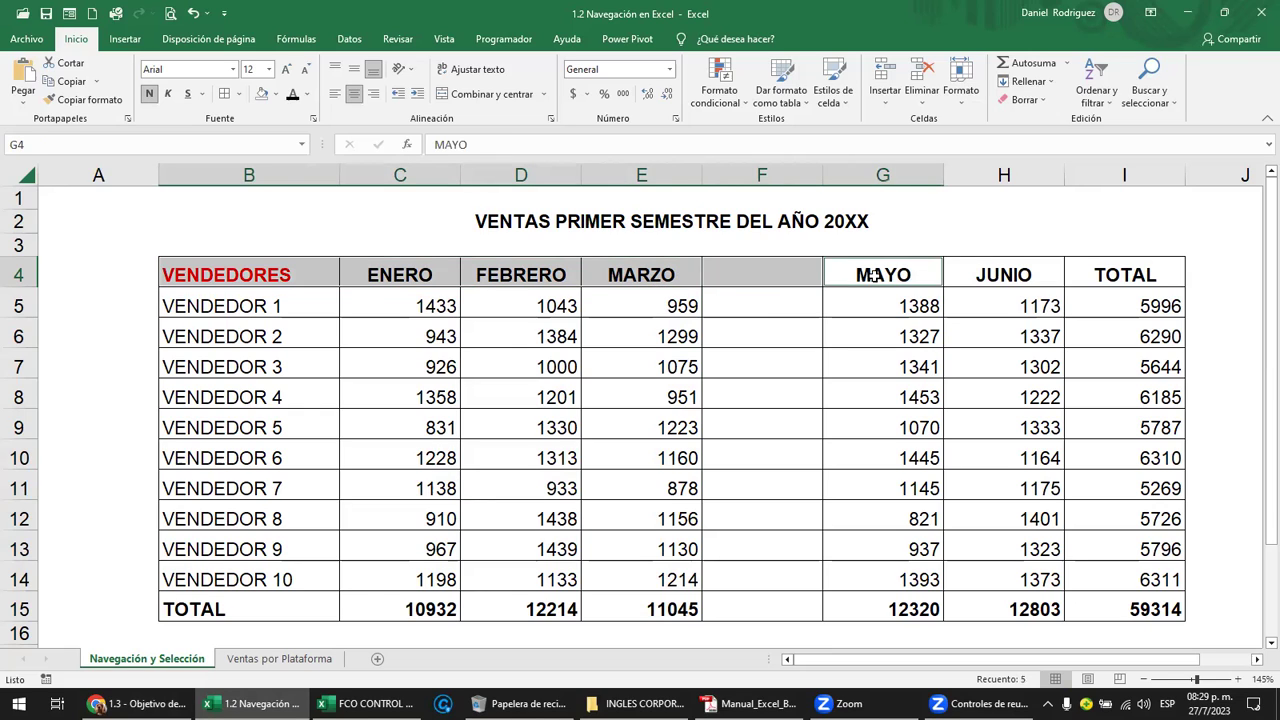
ctrl+click(992, 275)
ctrl+click(1100, 274)
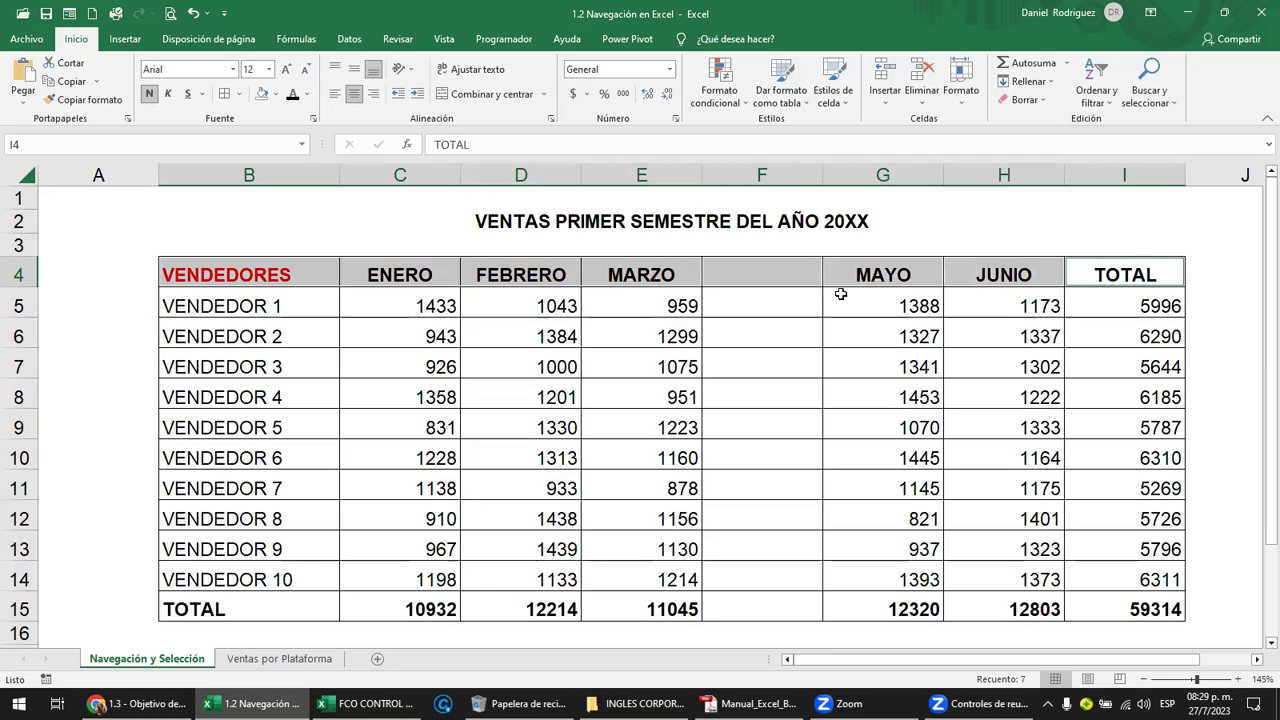
click(764, 277)
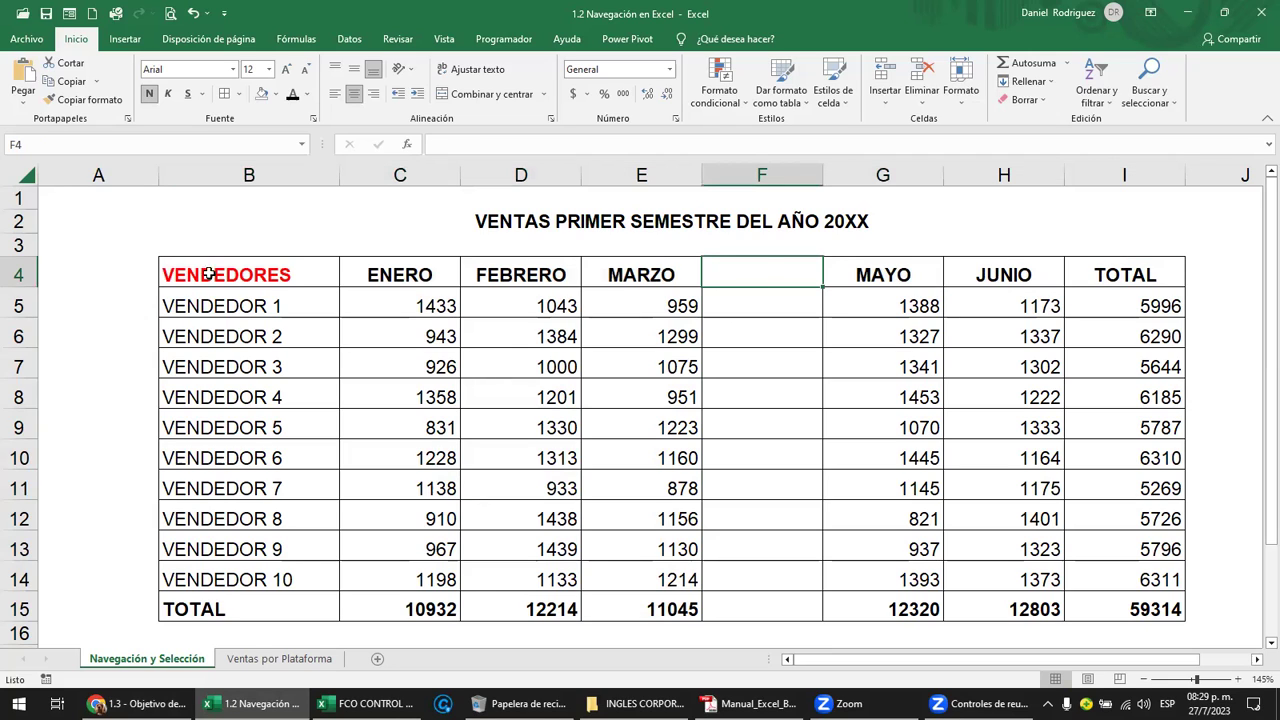
drag(189, 270, 684, 281)
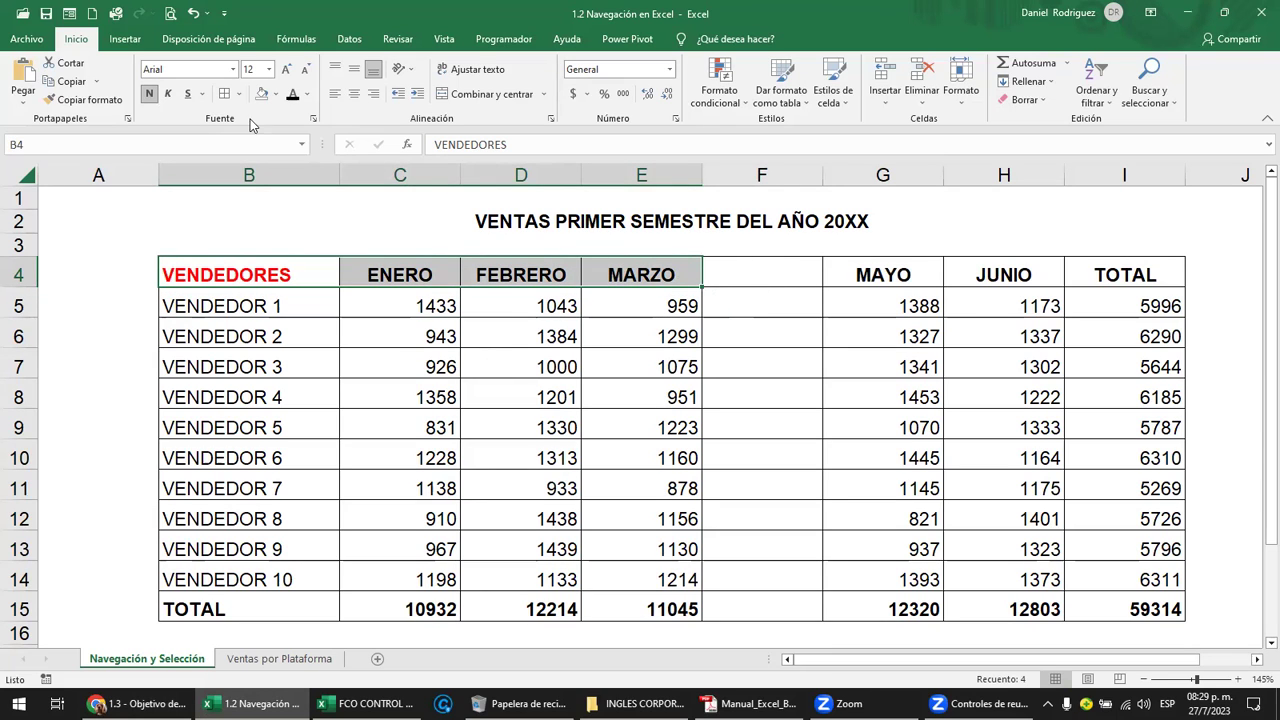
click(770, 269)
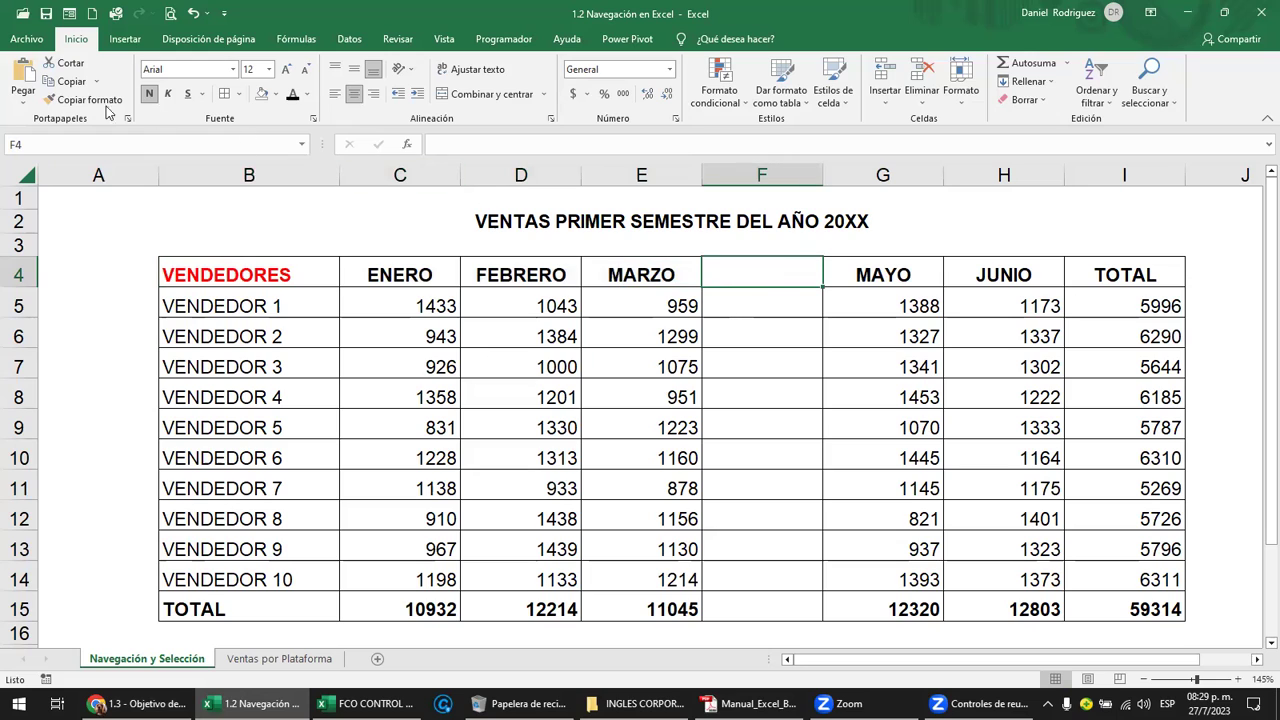
click(191, 13)
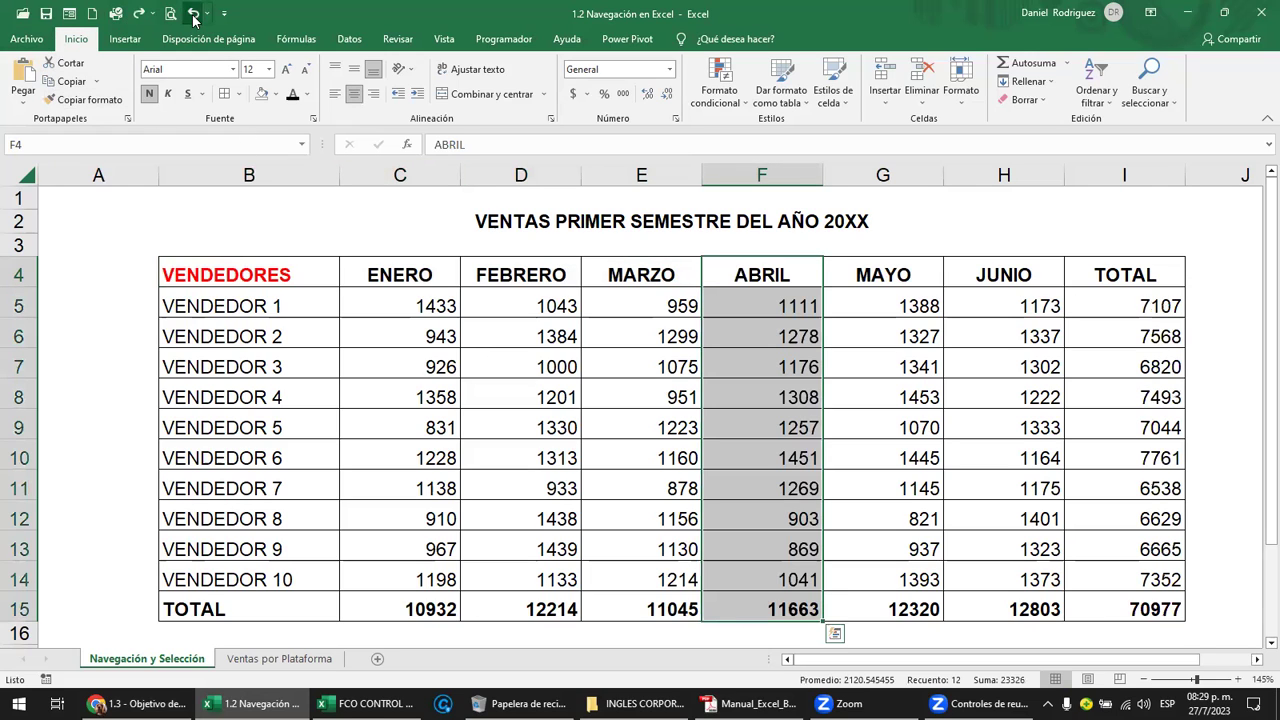
click(250, 272)
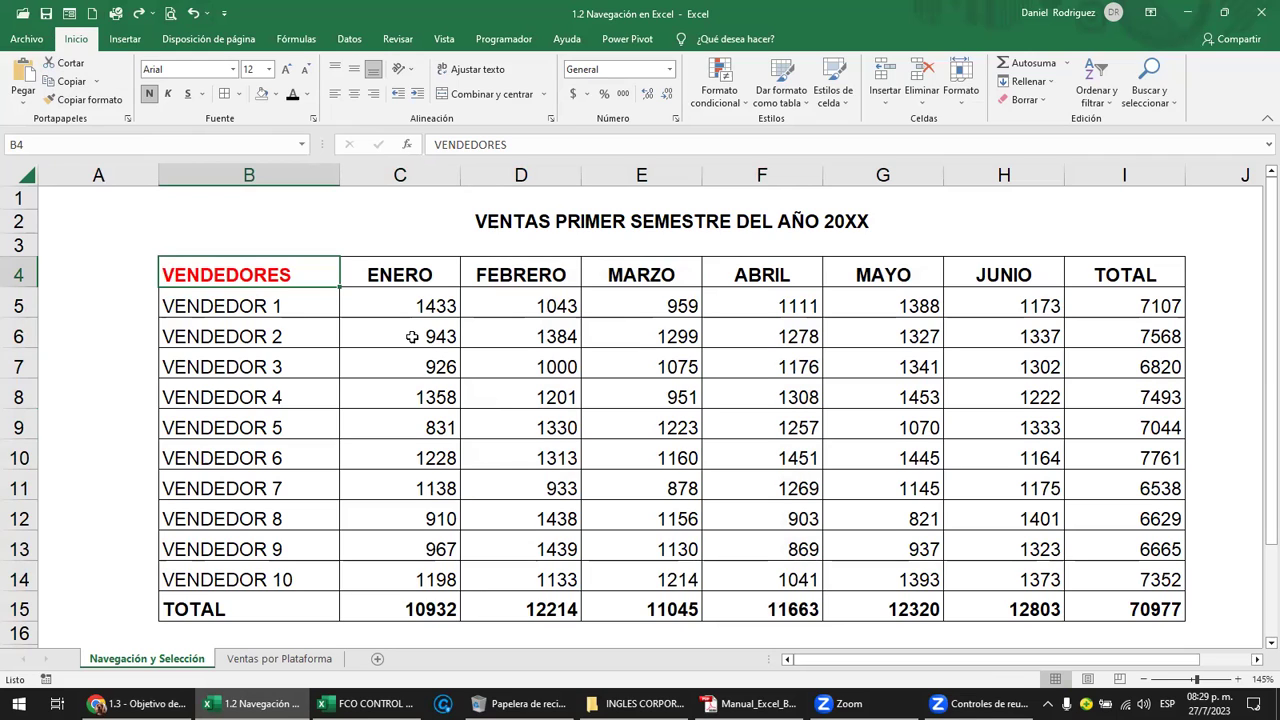
key(ctrl+shift+Down)
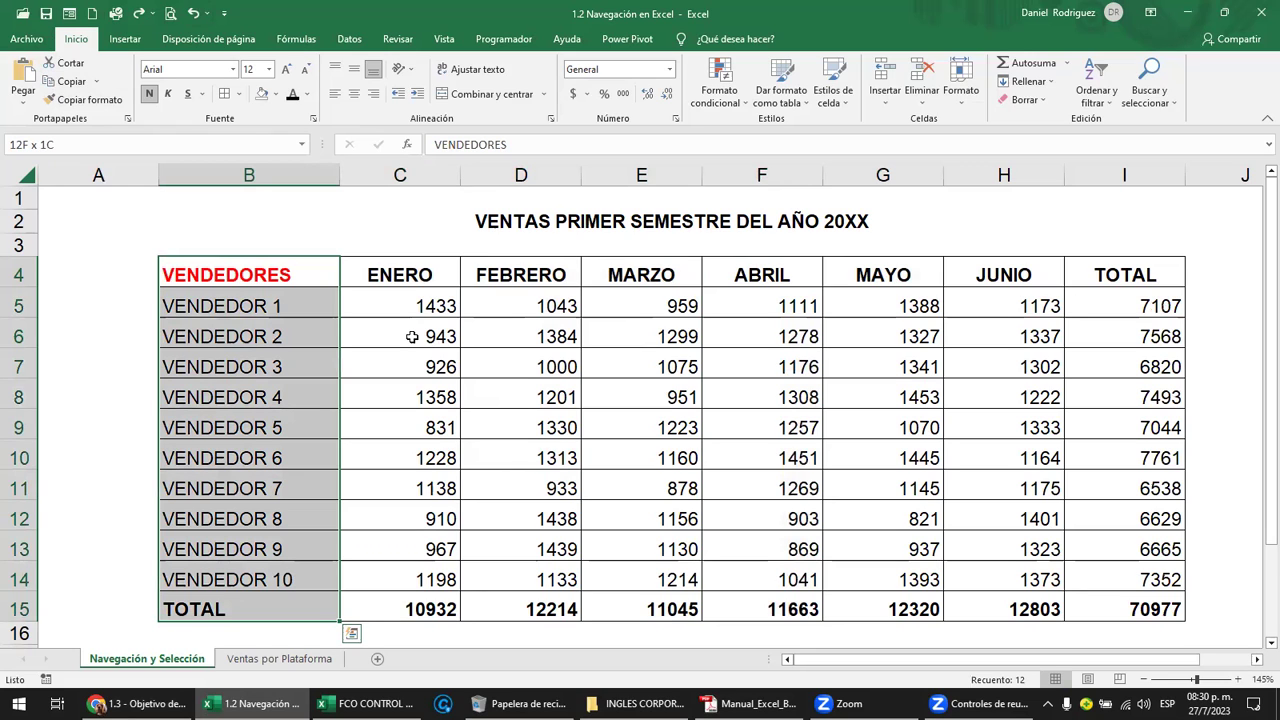
key(ctrl+shift+Right)
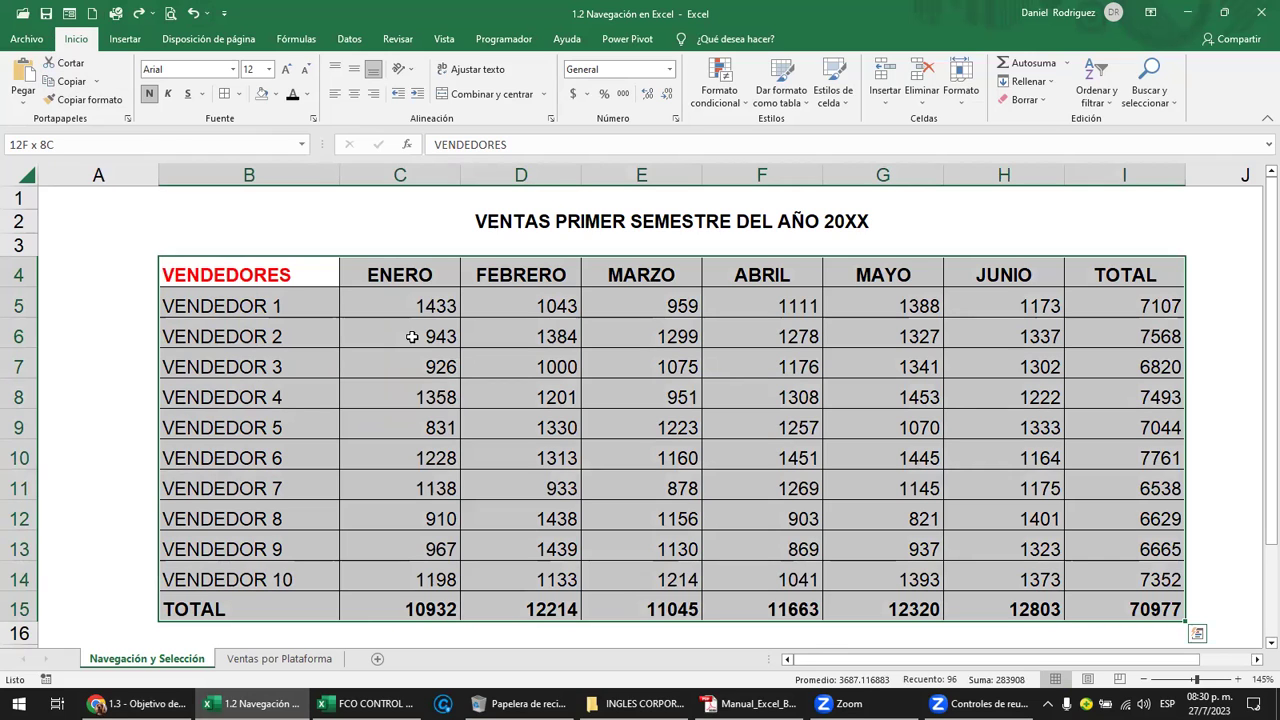
click(1150, 275)
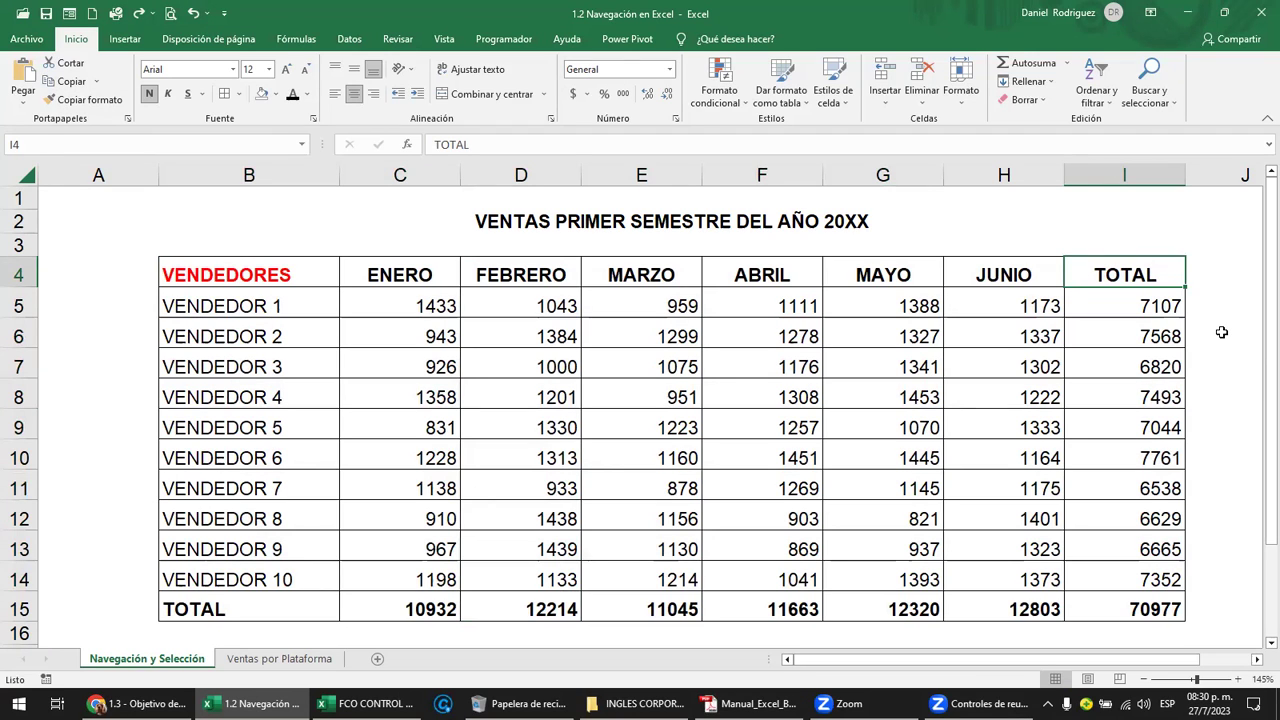
key(ctrl+shift+Left)
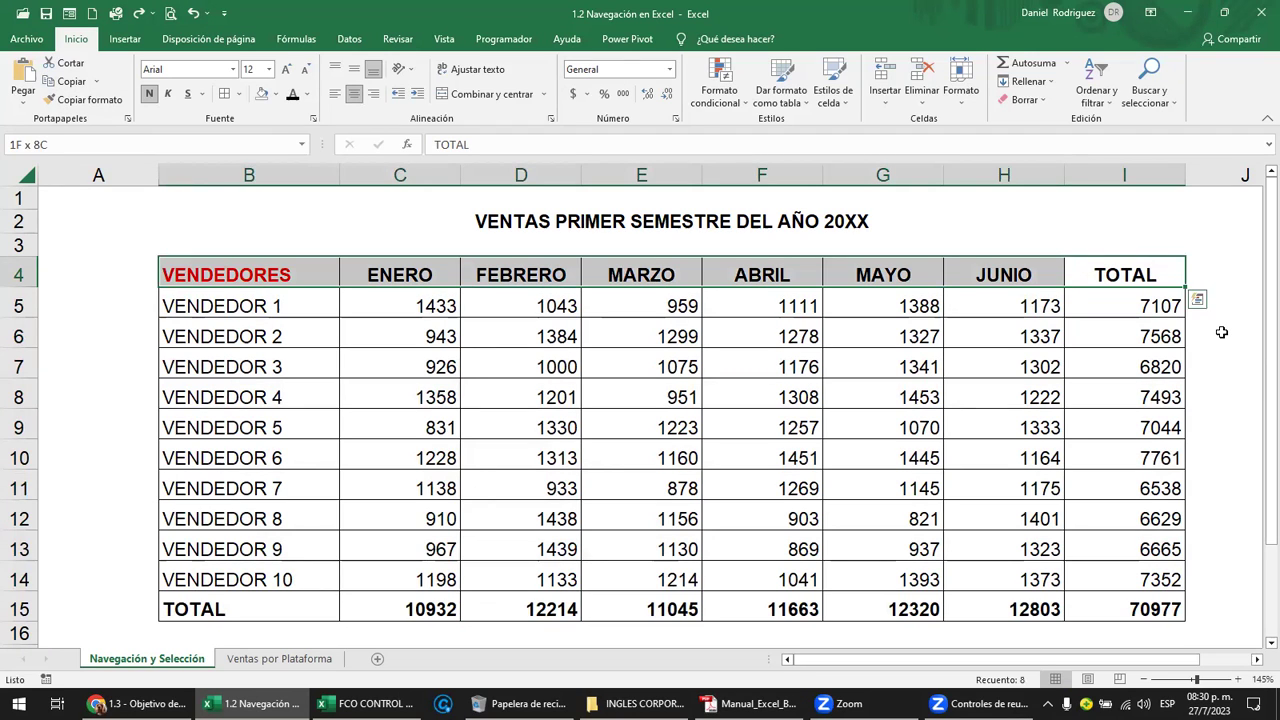
key(ctrl+shift+Down)
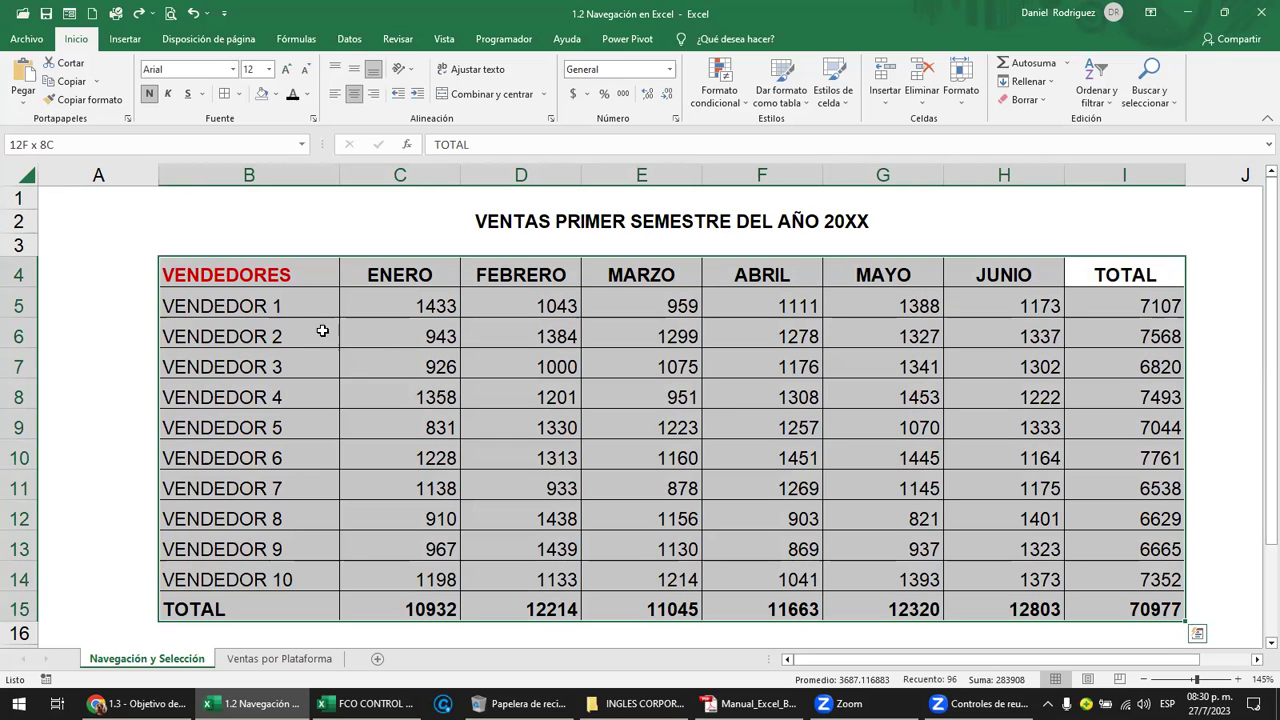
click(232, 268)
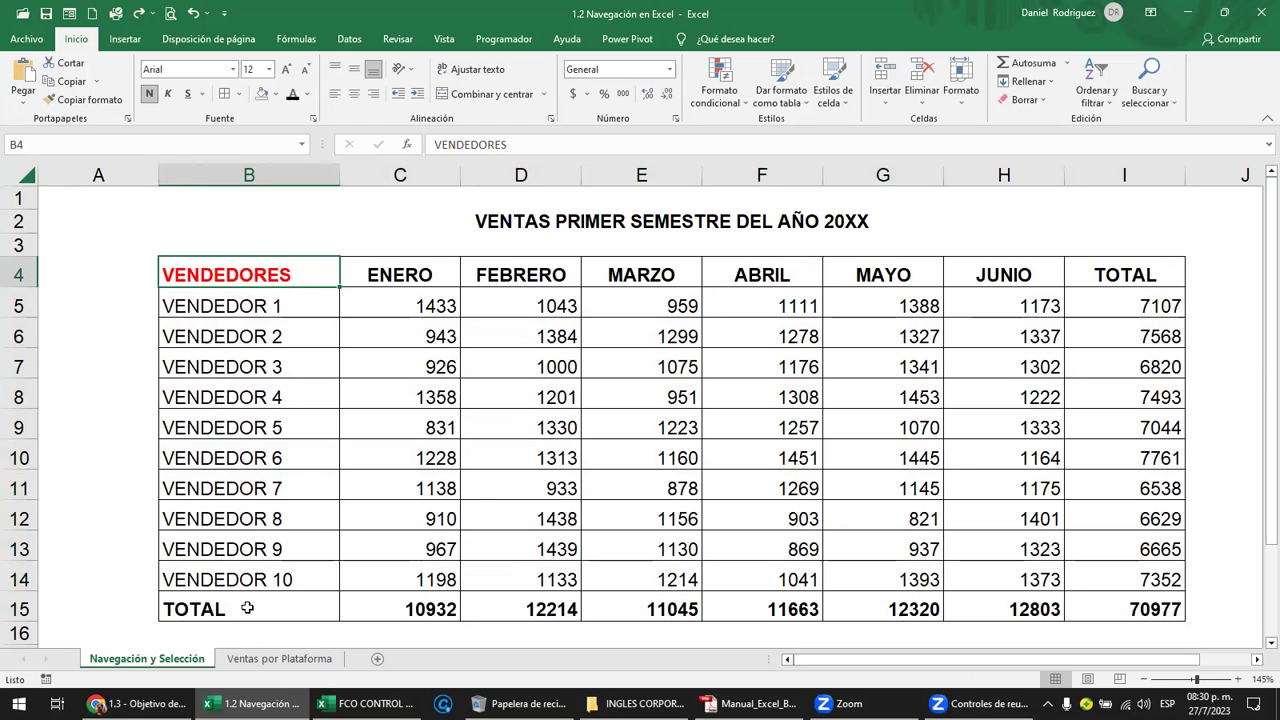
Jump with Ctrl+arrows to the TOTAL row, the grand total, and back to the TOTAL label.
key(Down)
key(ctrl+Down)
key(ctrl+Right)
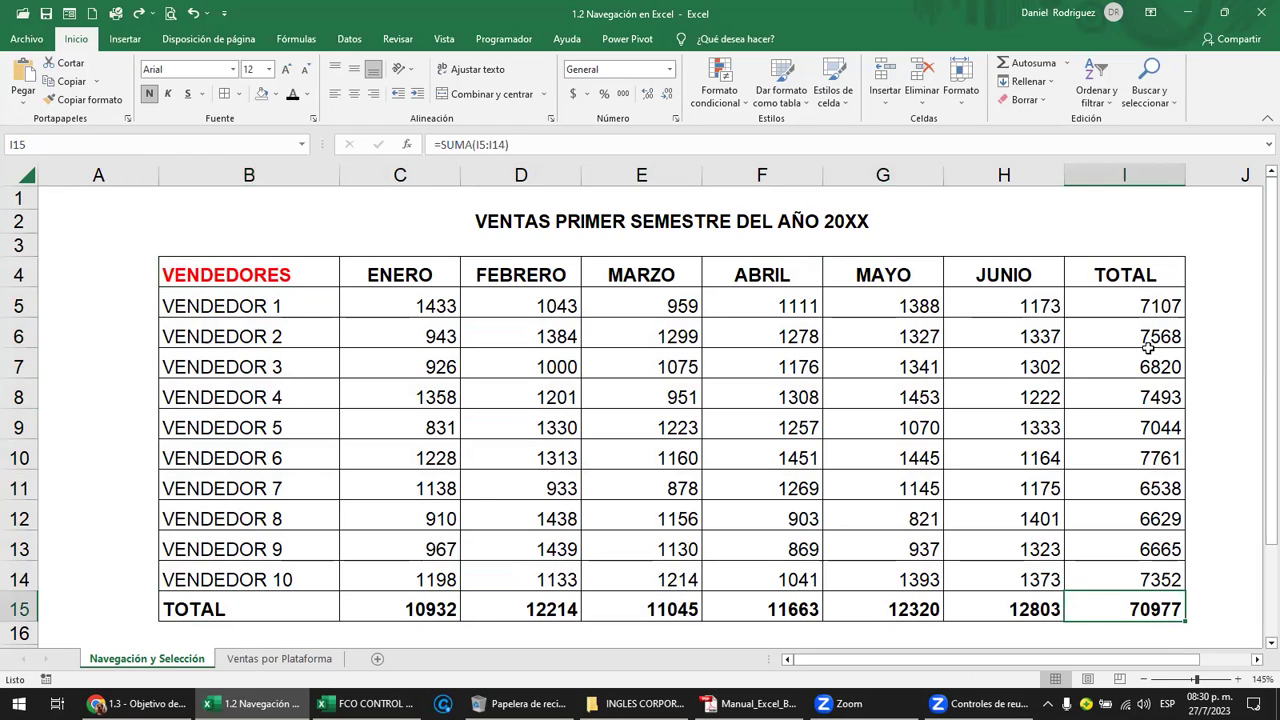
key(ctrl+Left)
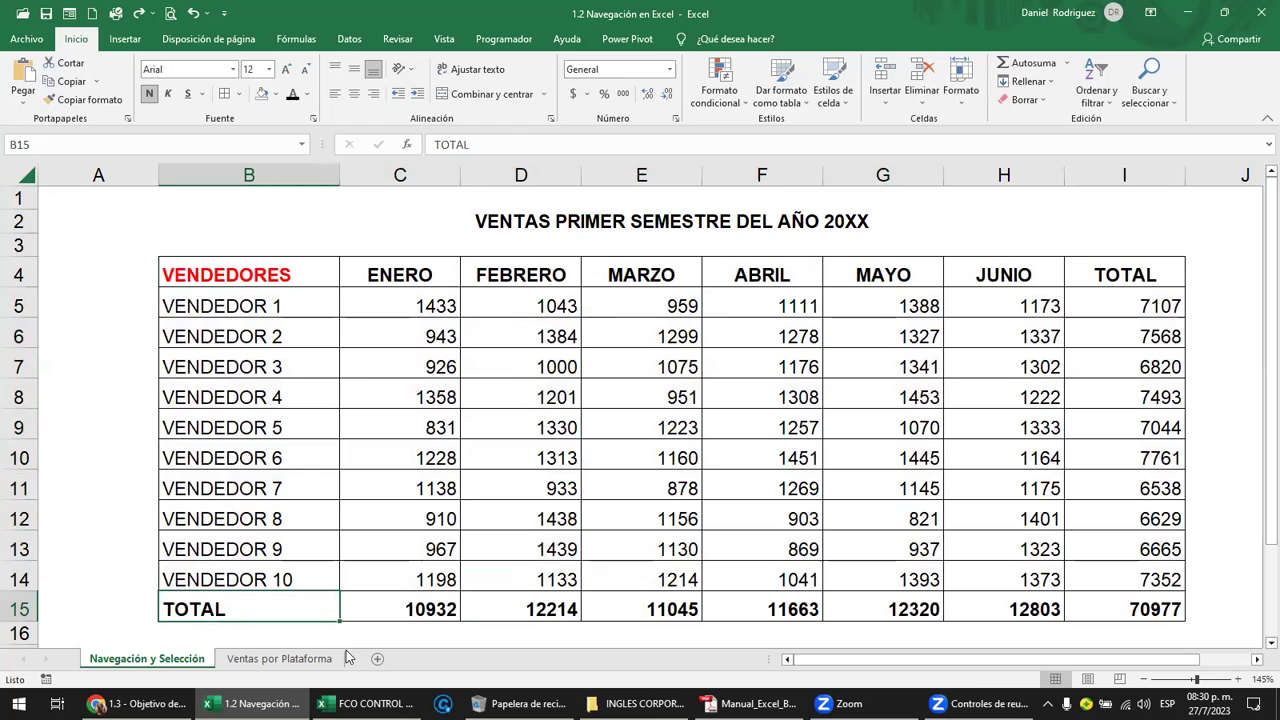
Select B4:I15 from the TOTAL label using Ctrl+Shift+Up then Ctrl+Shift+Right.
click(208, 272)
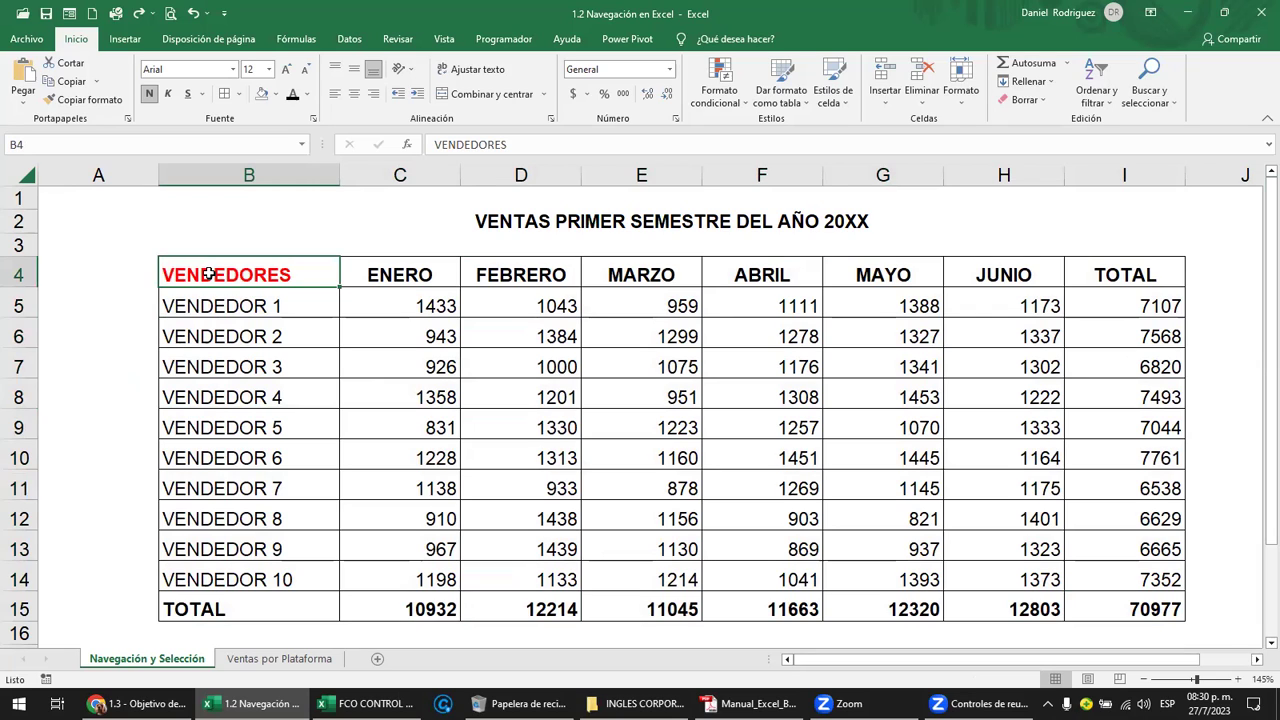
click(240, 611)
key(ctrl+shift+Up)
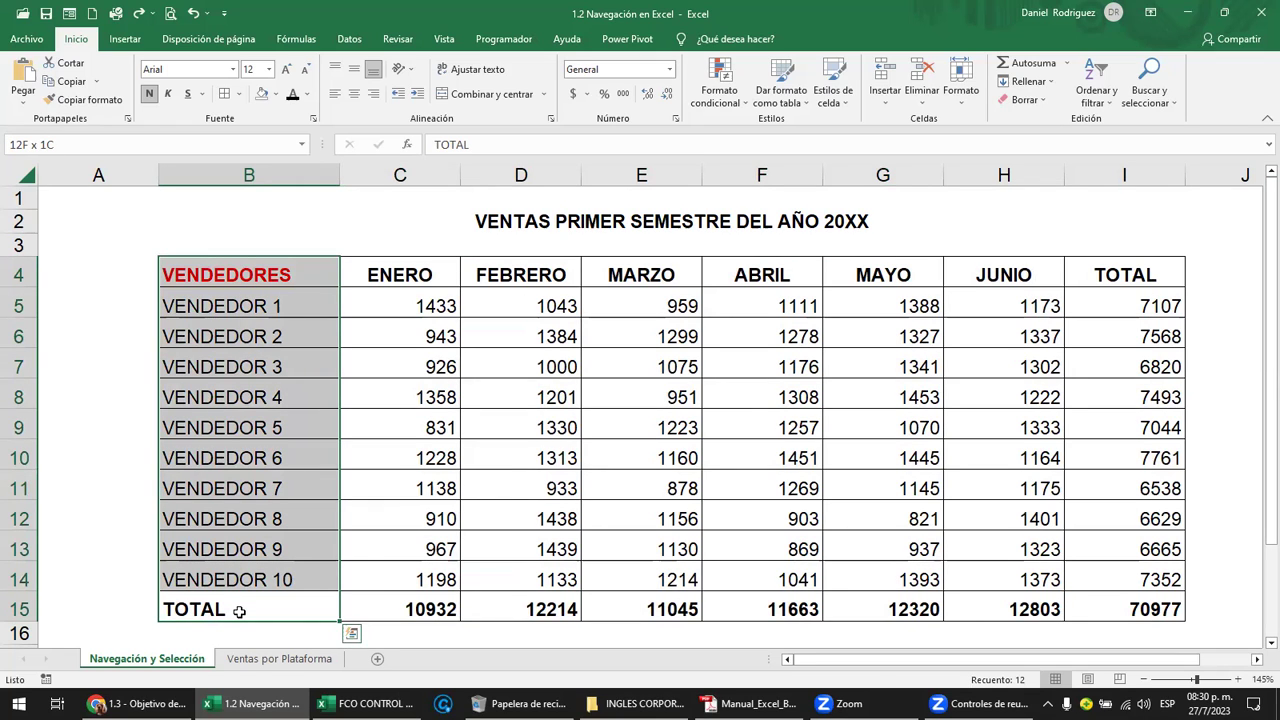
key(ctrl+shift+Right)
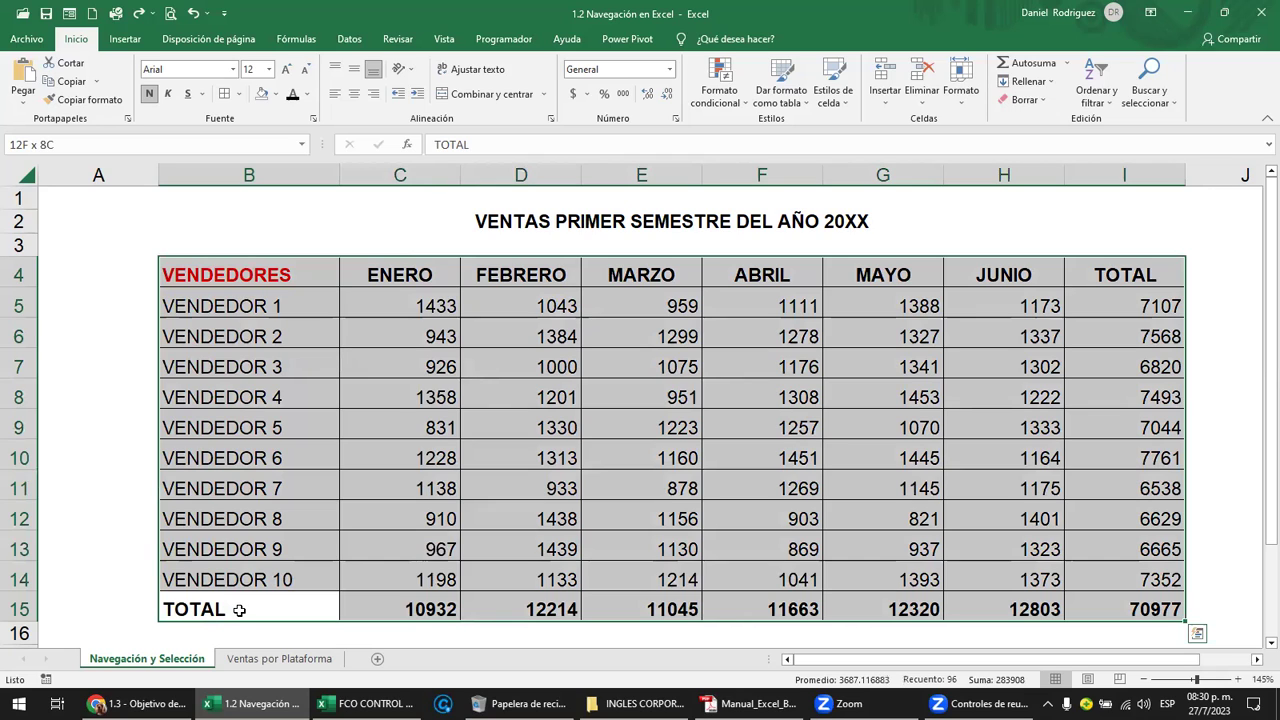
Turn the selected table's text red through the right-click mini toolbar, then deselect it.
right_click(383, 487)
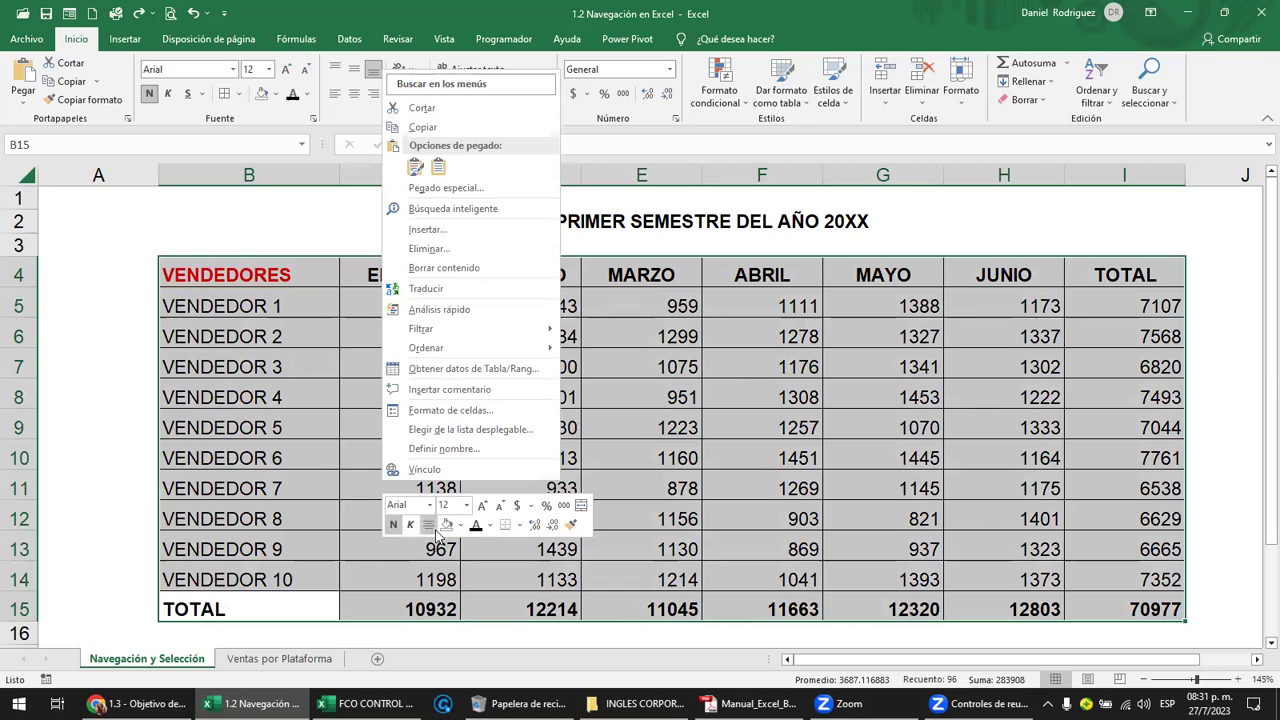
click(490, 526)
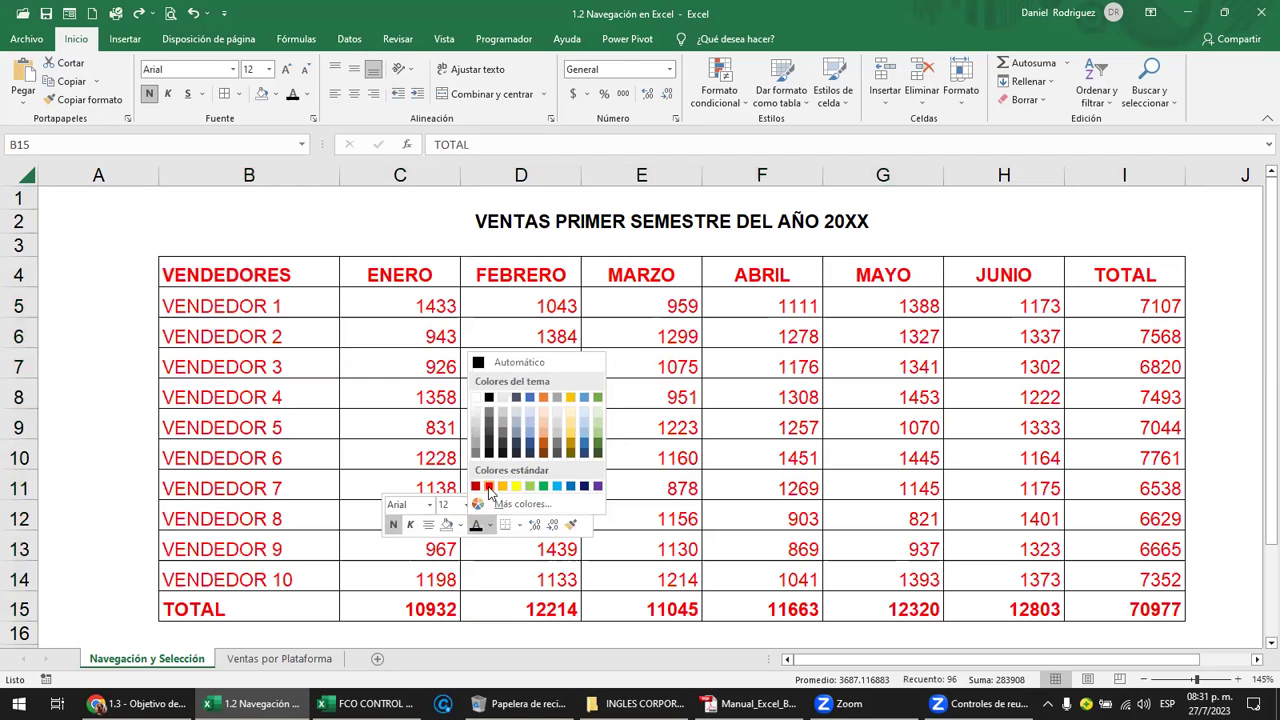
click(488, 487)
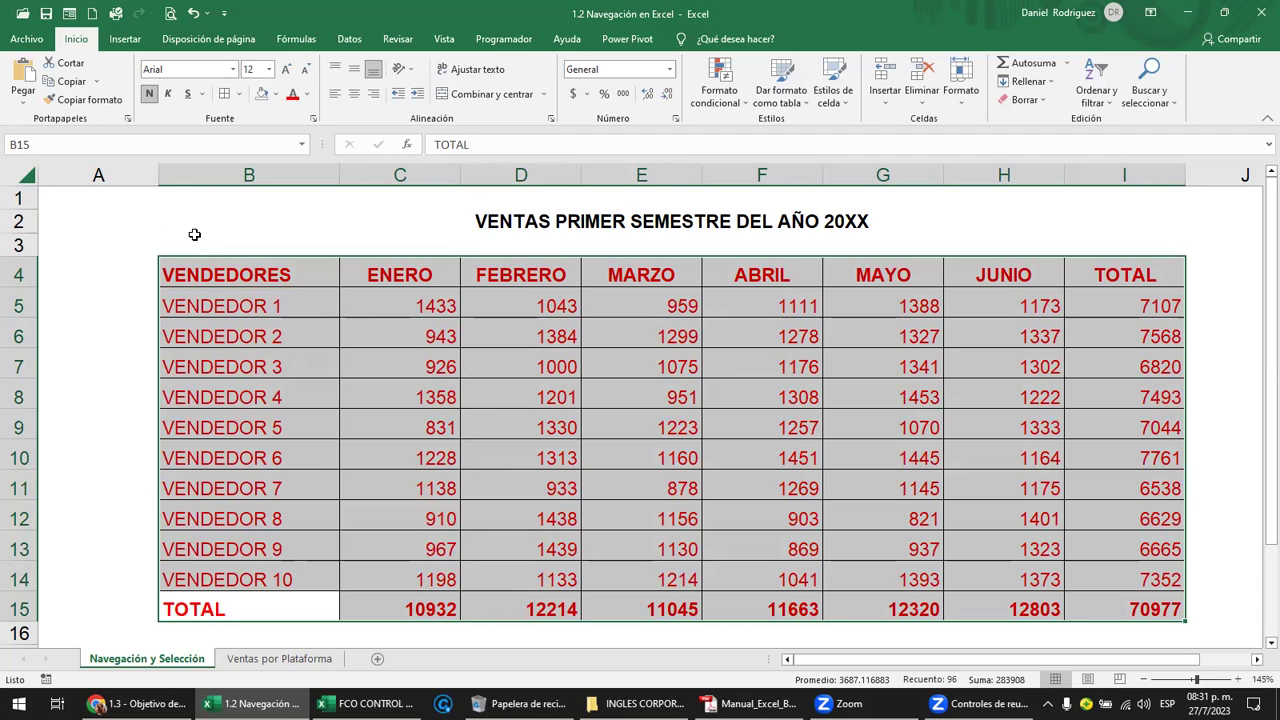
click(114, 228)
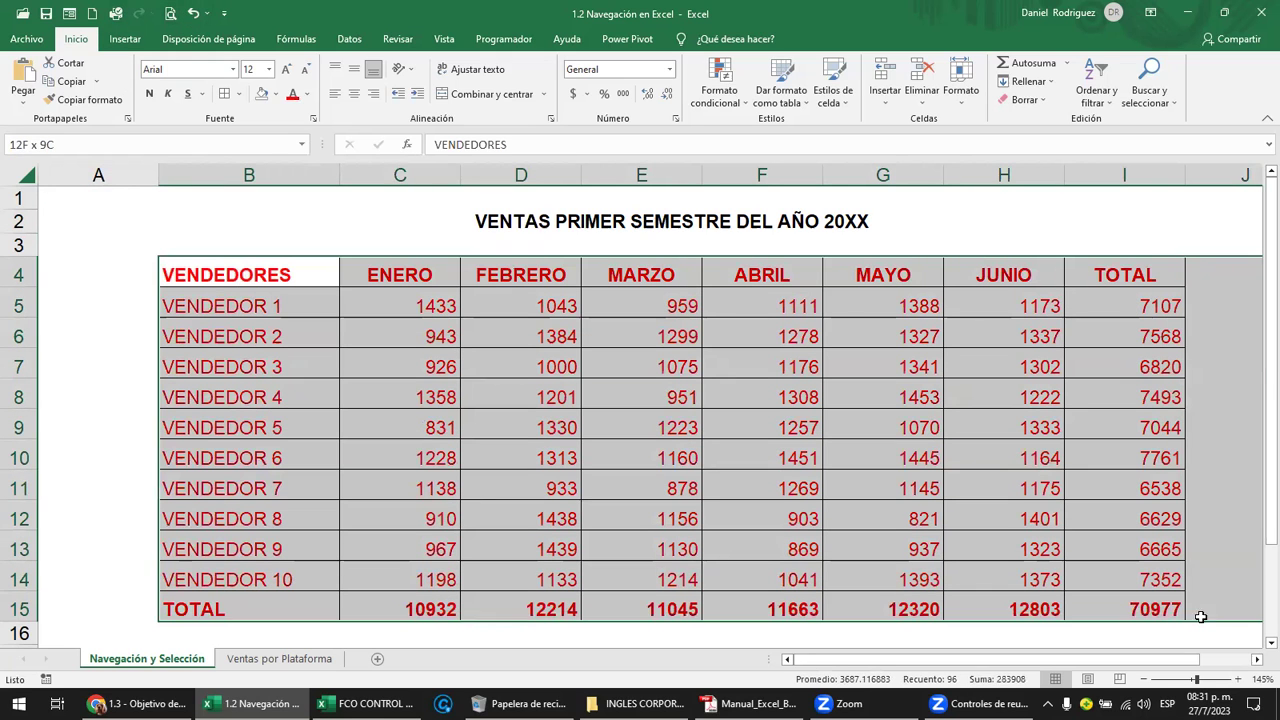
Reselect the whole sales table and set its font colour back to black.
drag(241, 272, 1092, 603)
right_click(966, 572)
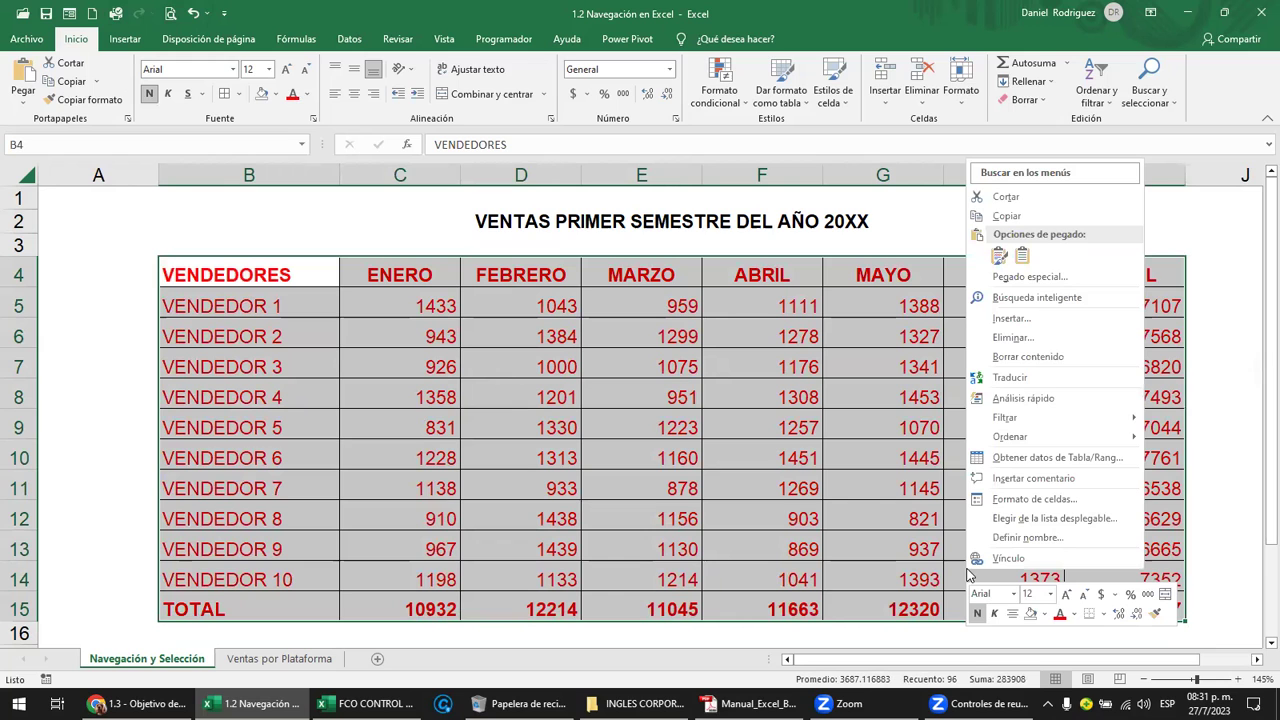
click(1073, 617)
click(1086, 527)
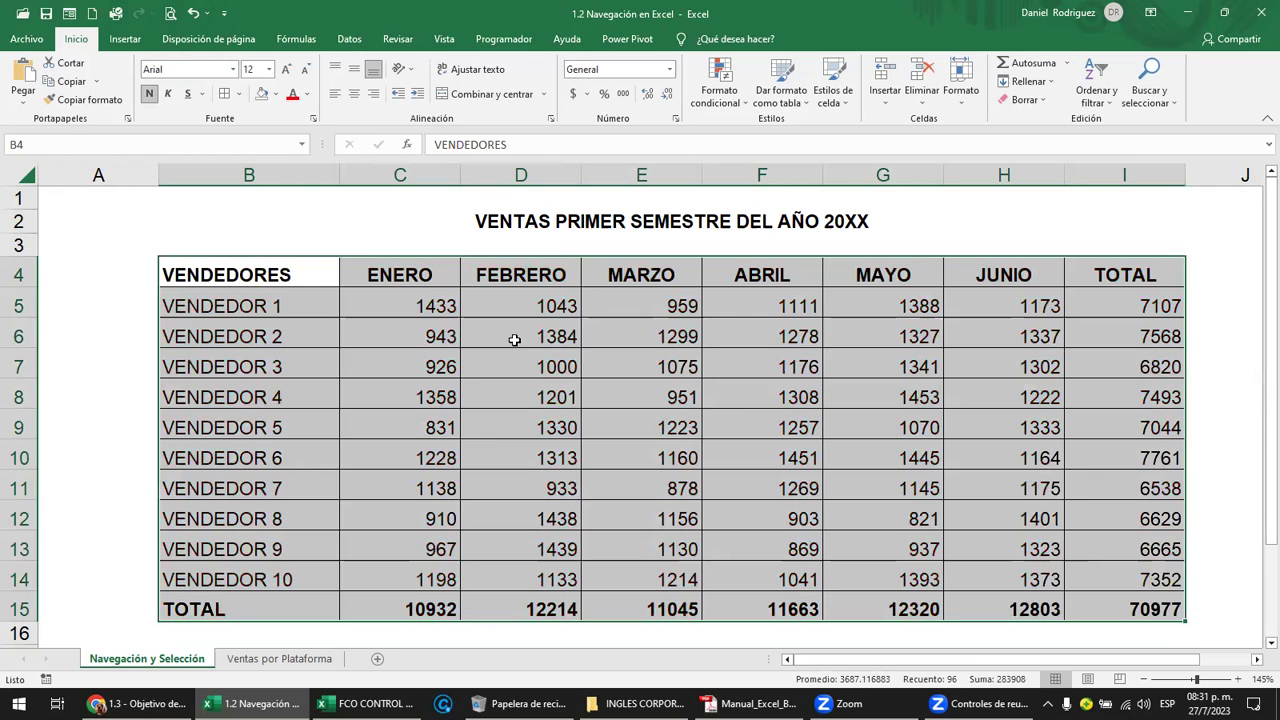
click(251, 240)
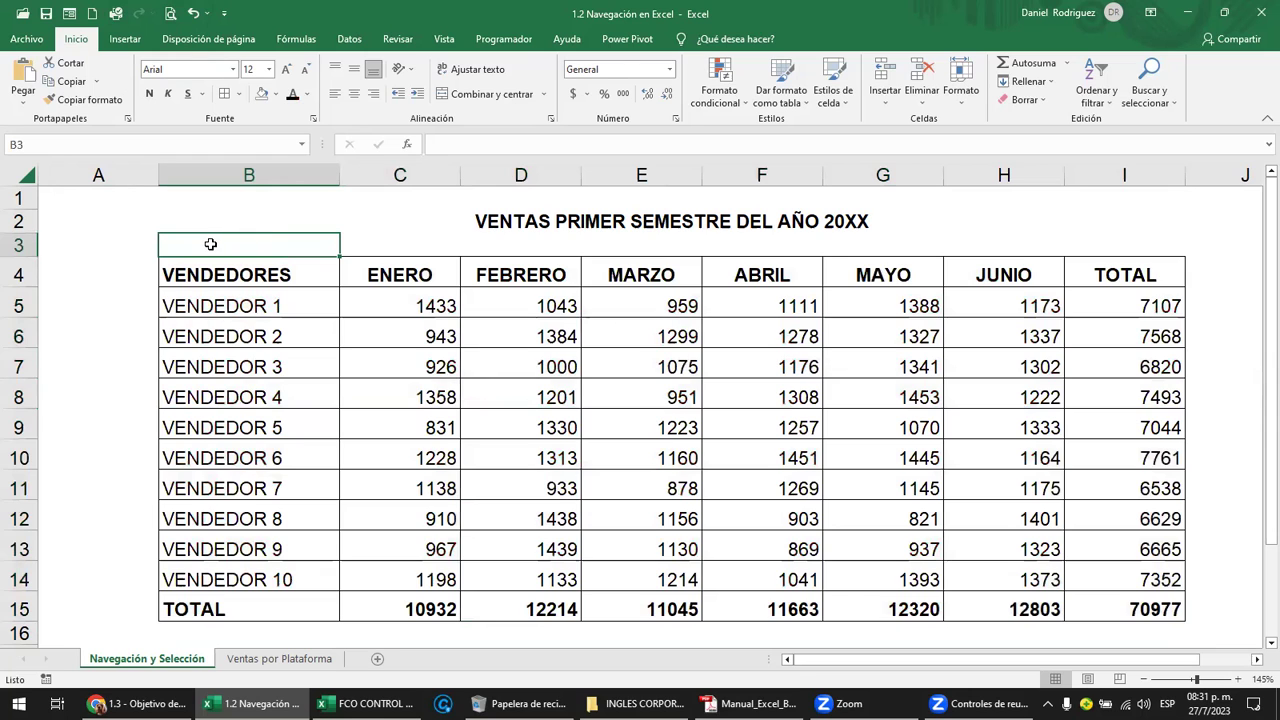
Undo the colour changes with Ctrl+Z and Undo, then select B10 and B4.
key(ctrl+z)
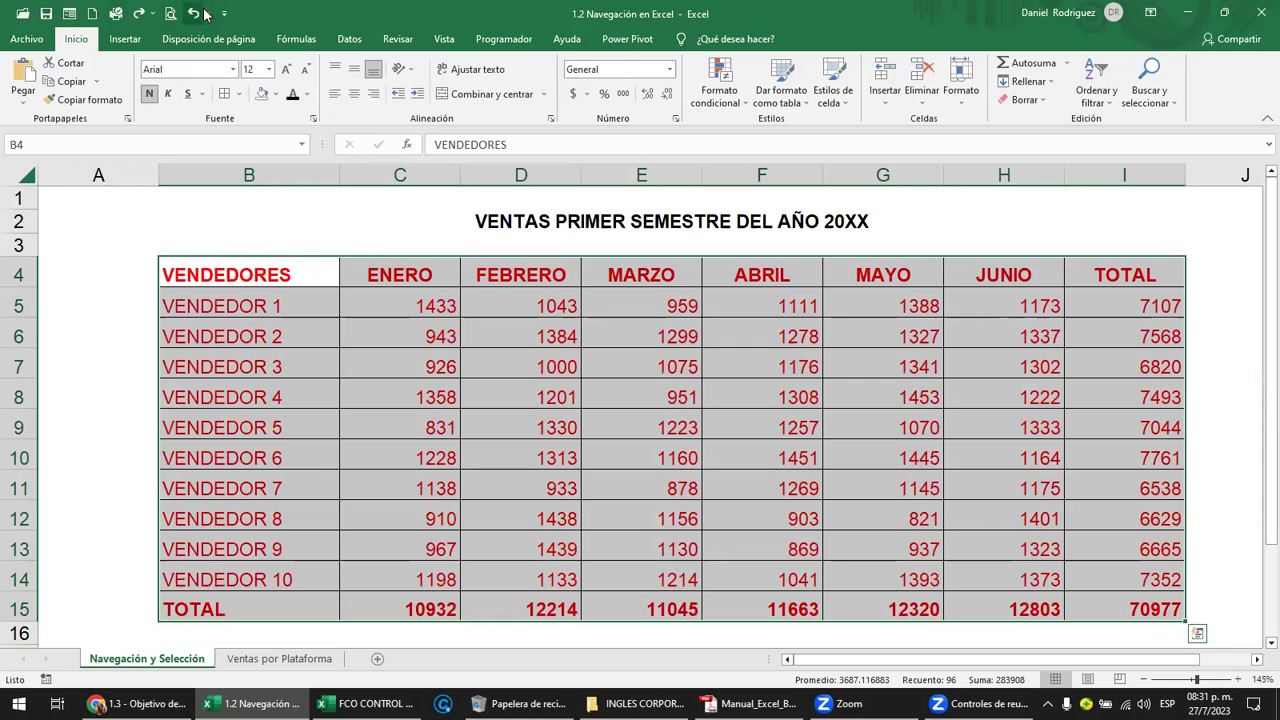
click(193, 13)
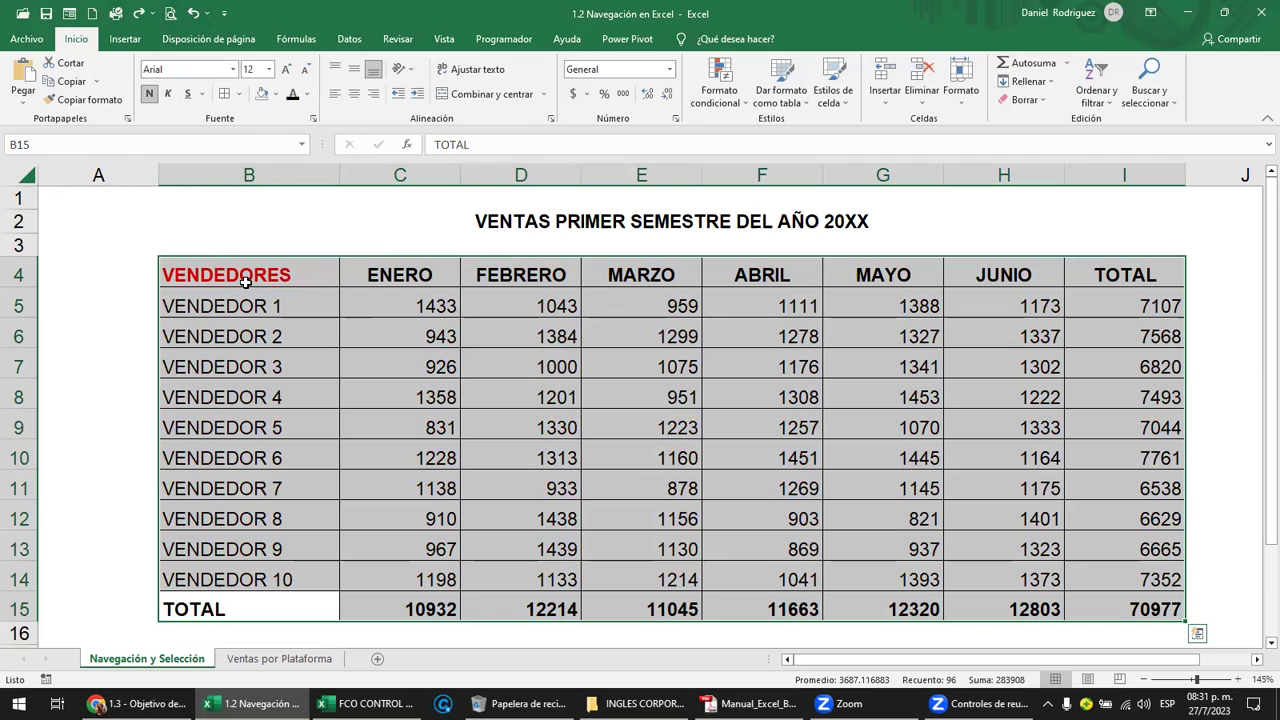
click(230, 458)
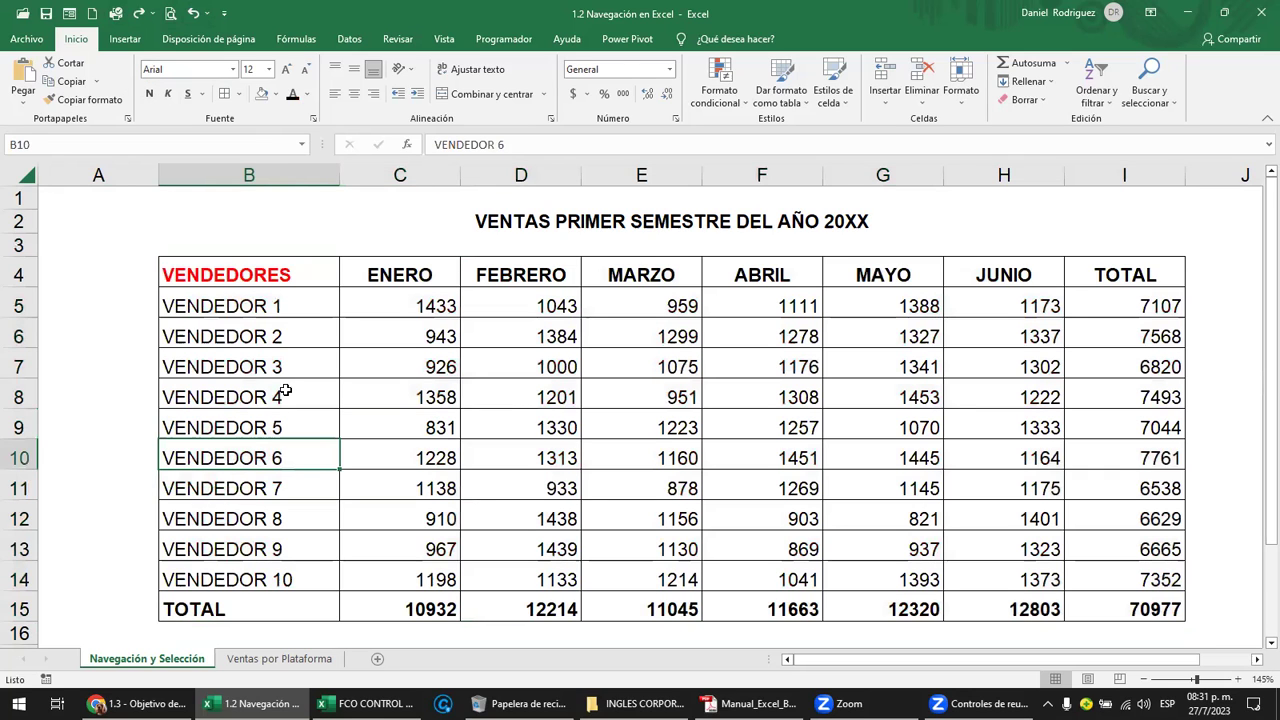
click(262, 275)
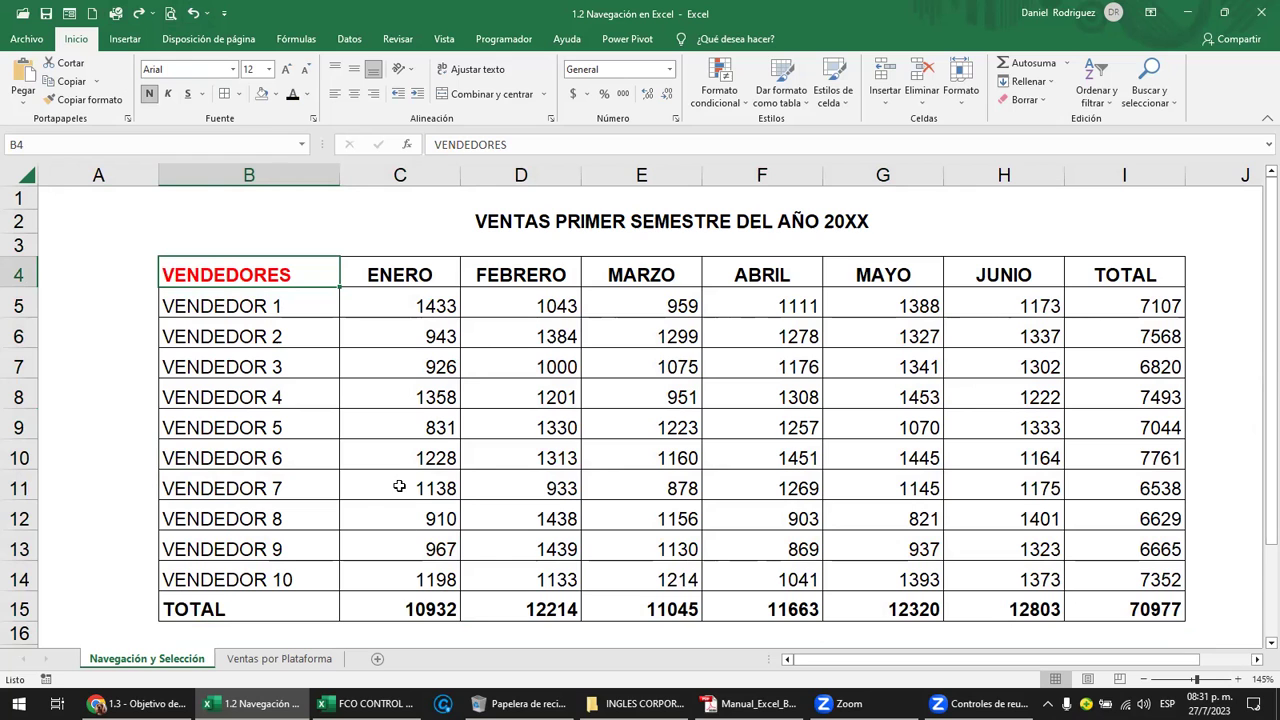
mouse_move(135, 704)
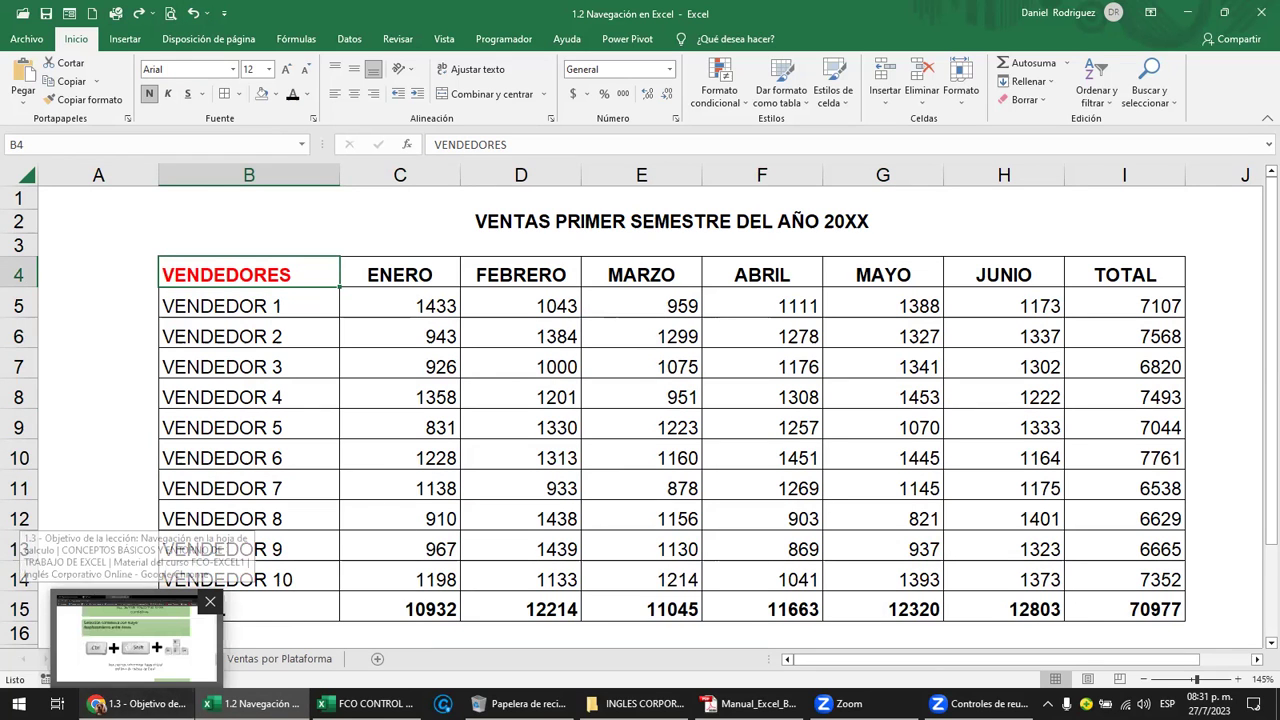
click(135, 635)
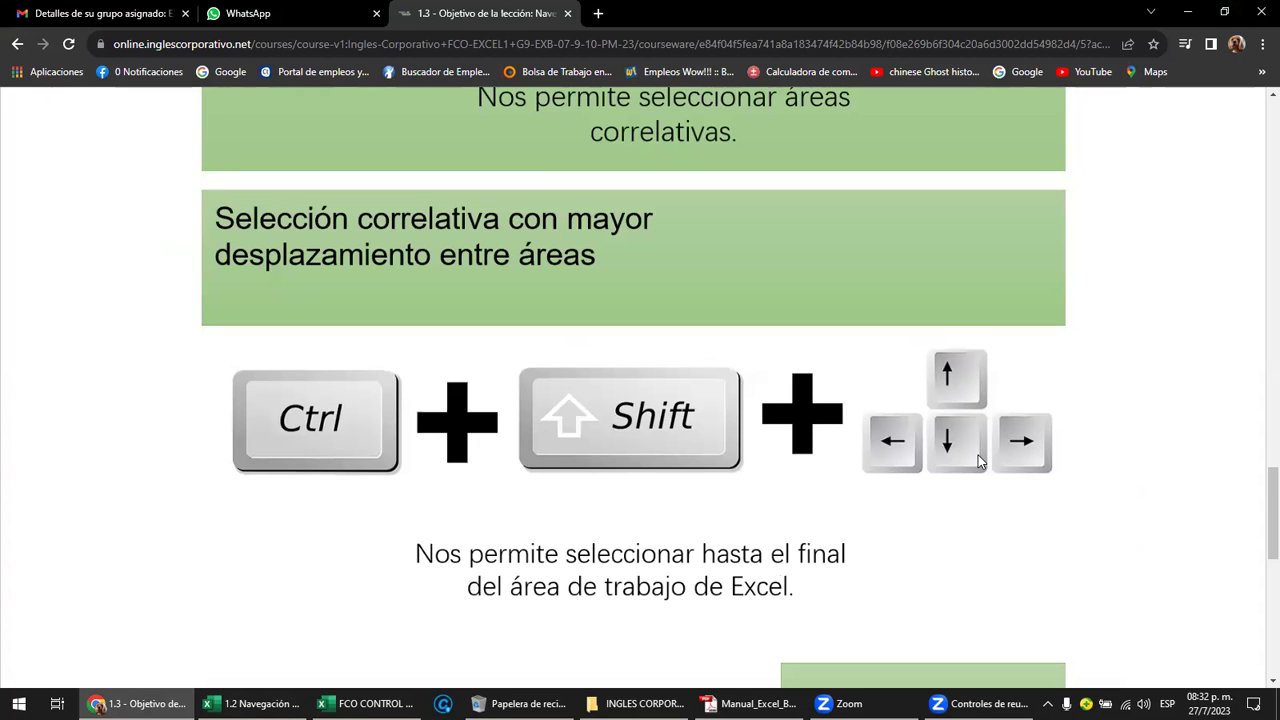
scroll(979, 460, down, 2)
scroll(979, 460, down, 2)
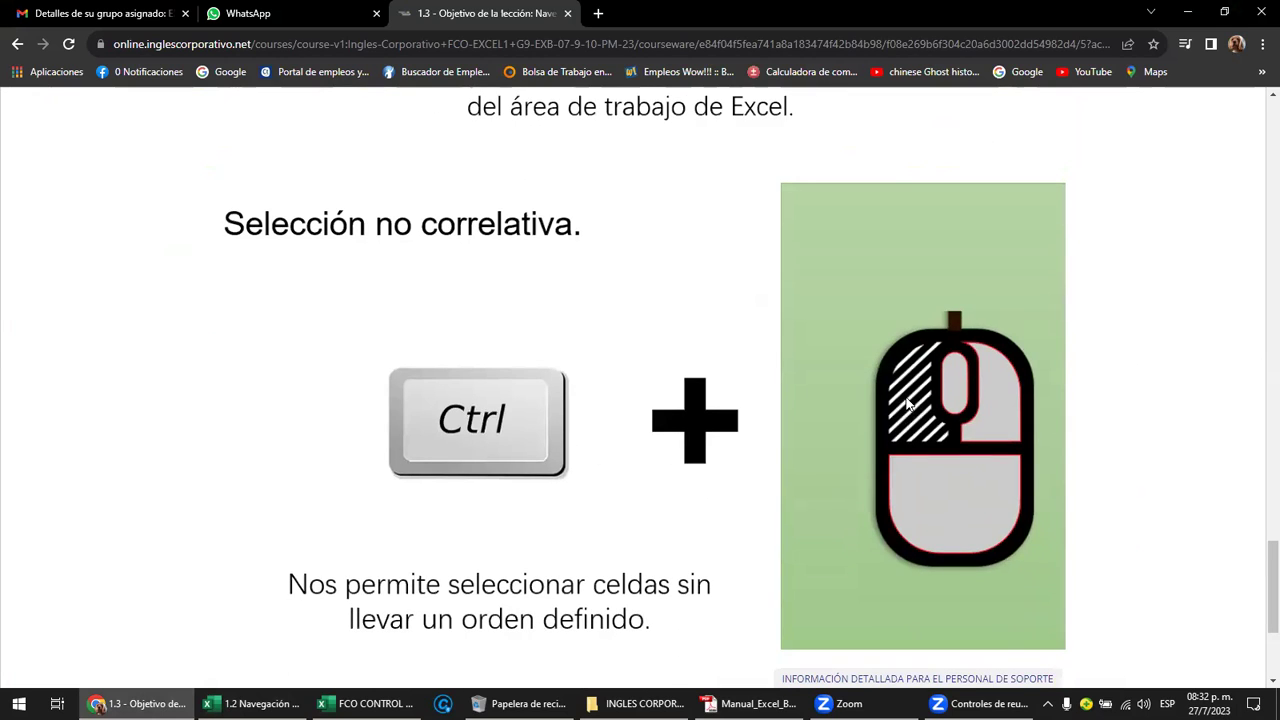
click(252, 703)
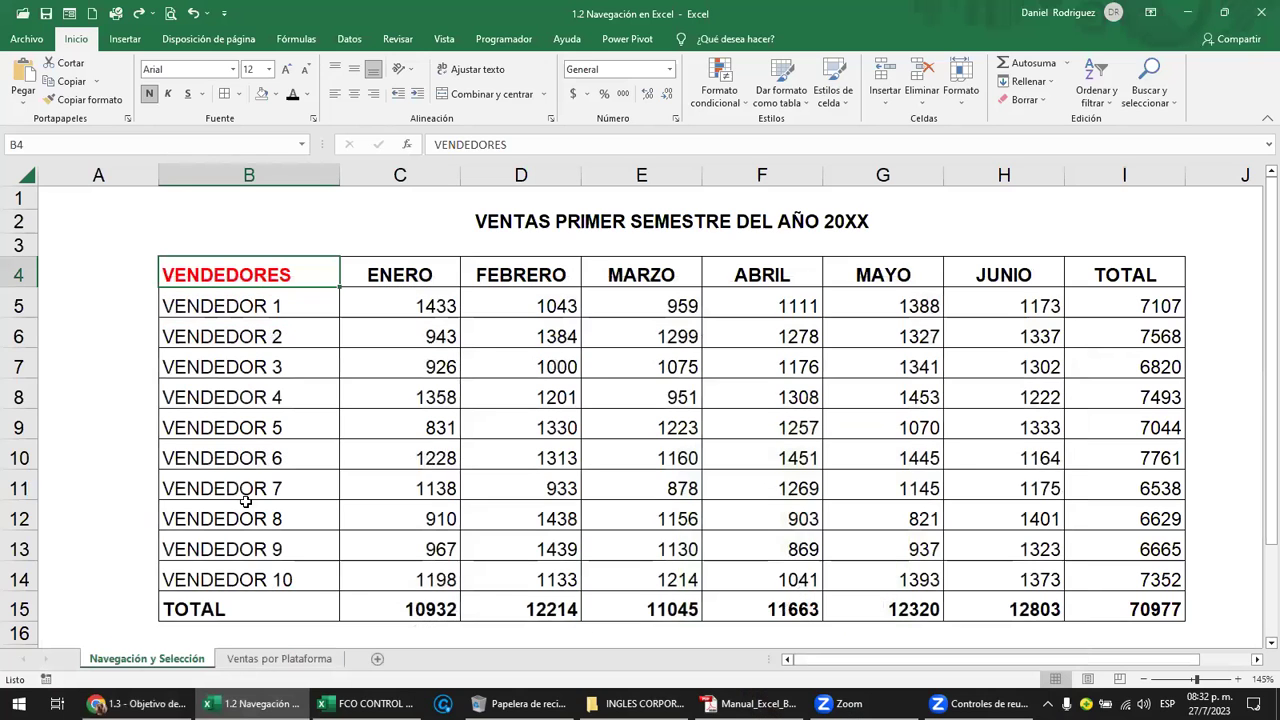
mouse_move(264, 270)
mouse_down()
mouse_move(250, 482)
mouse_move(258, 610)
mouse_up()
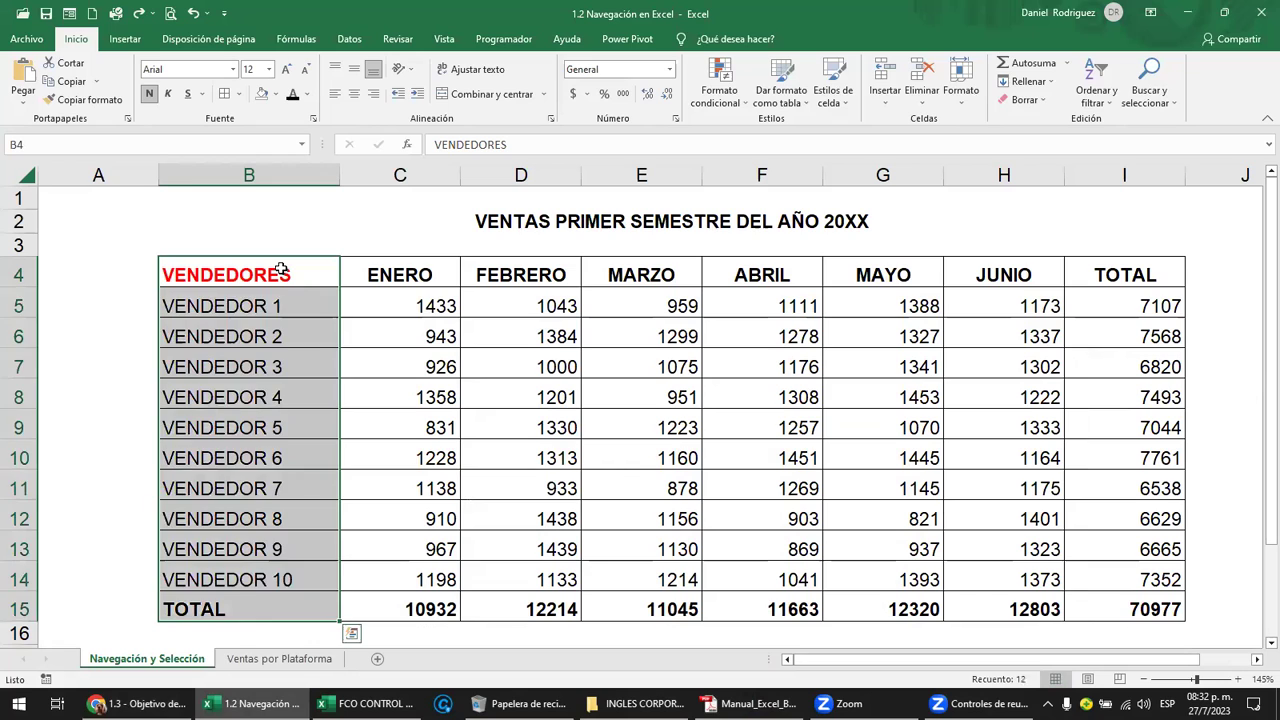
drag(281, 270, 278, 397)
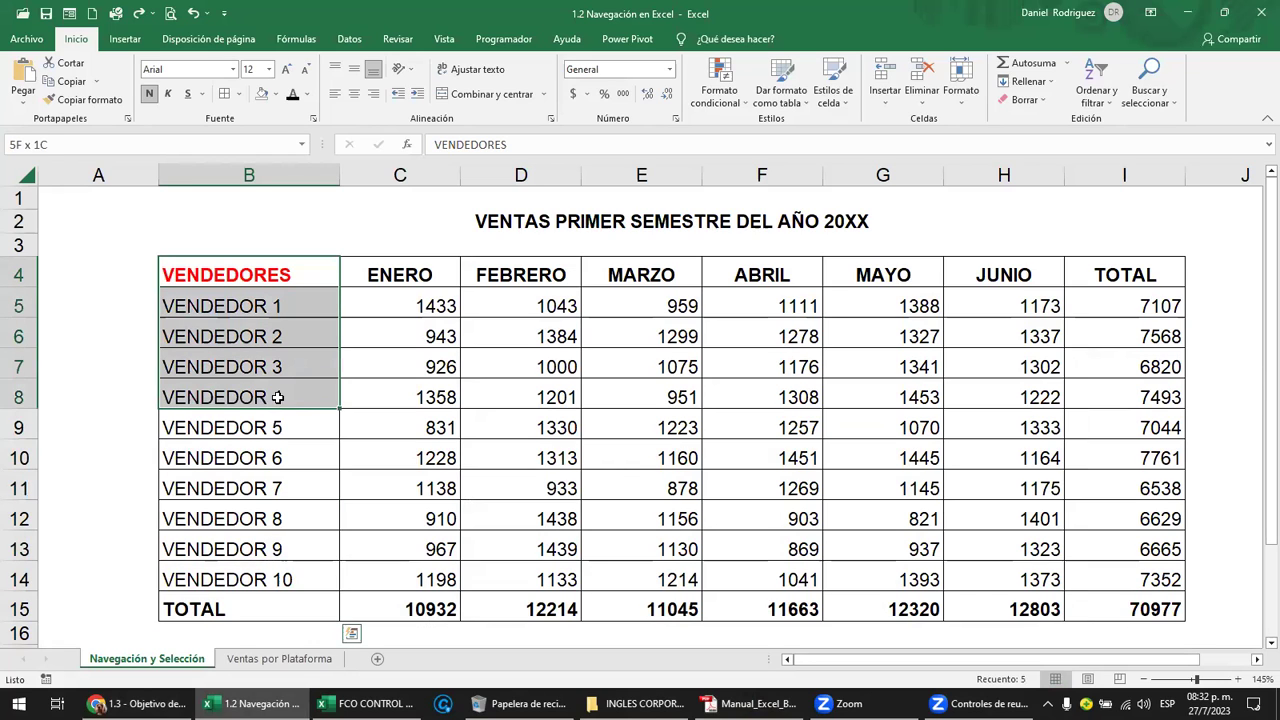
drag(278, 397, 274, 602)
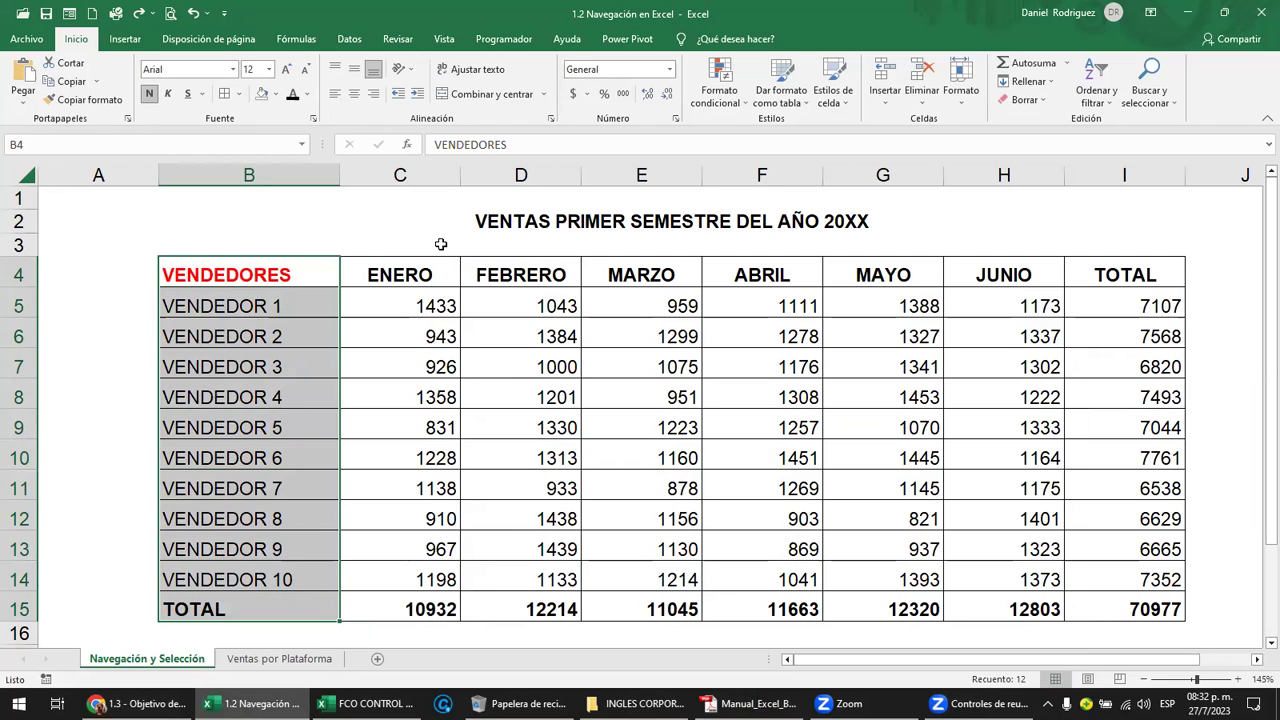
ctrl+drag(525, 272, 560, 598)
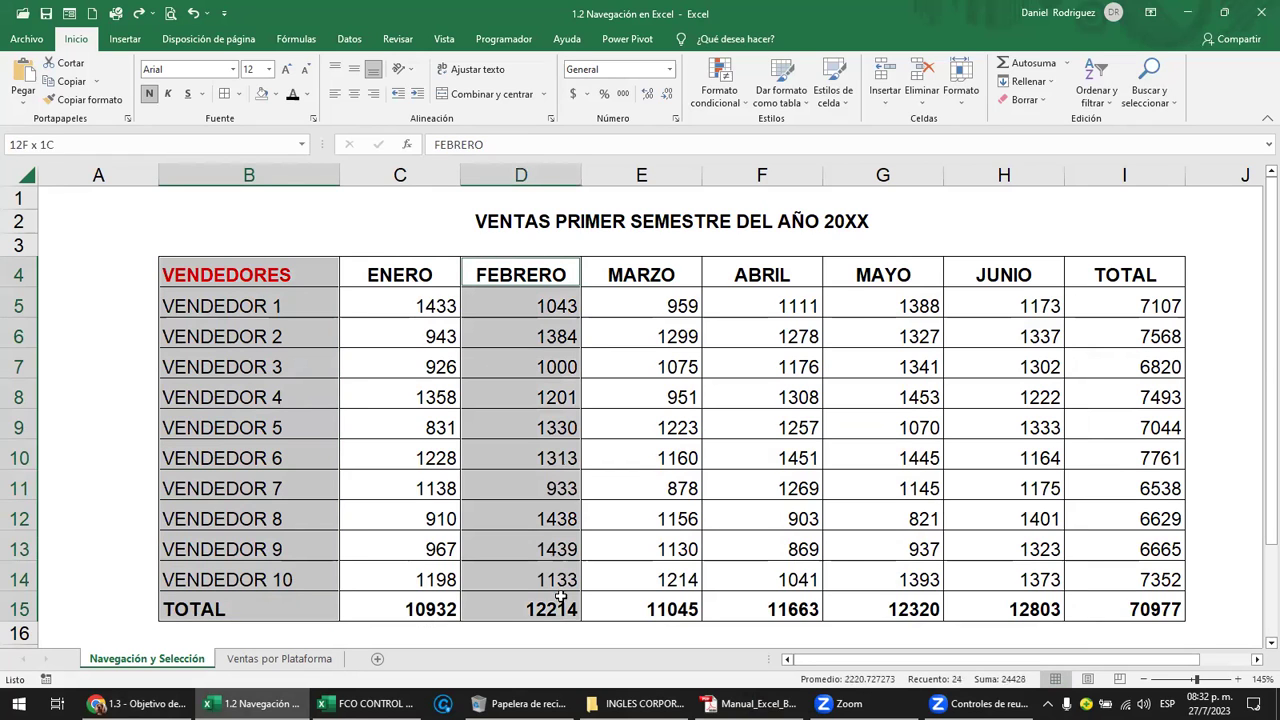
mouse_move(784, 278)
ctrl+mouse_down()
mouse_move(828, 606)
mouse_move(797, 607)
ctrl+mouse_up()
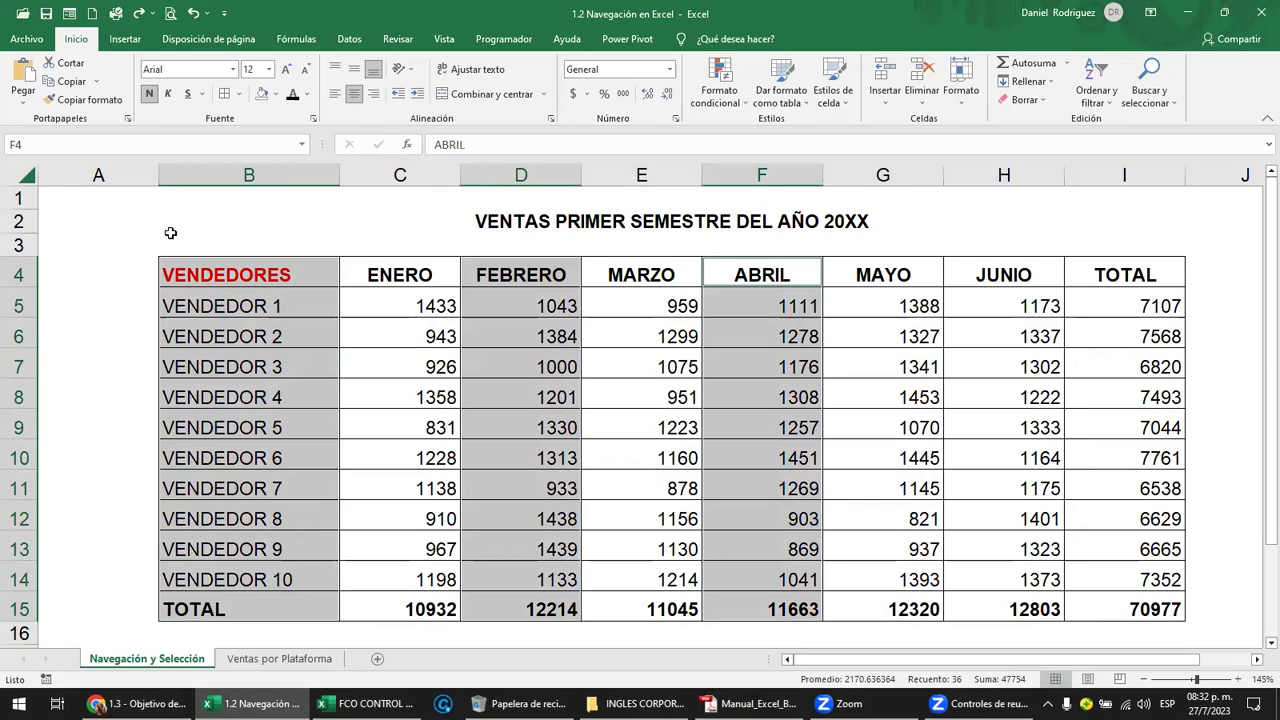
click(146, 227)
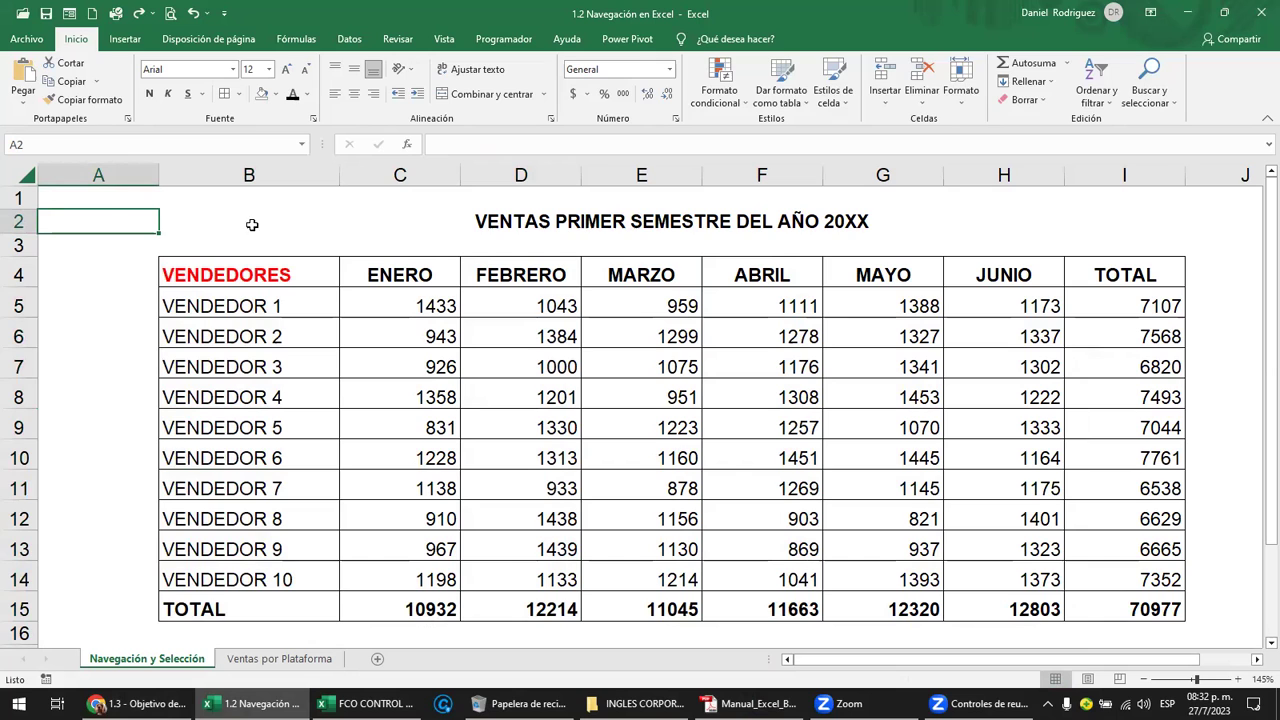
Select title cell B2, then scroll the Chrome lesson to the 'Selección no correlativa' slide.
click(951, 214)
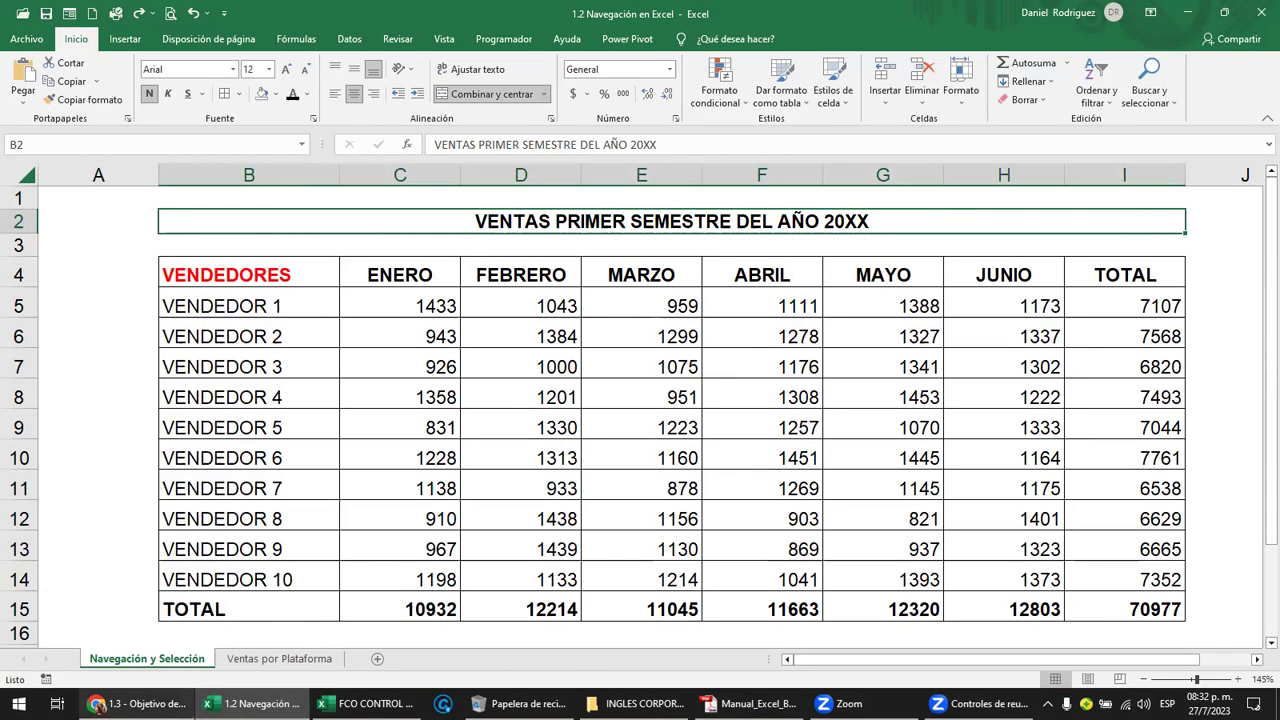
click(160, 702)
scroll(420, 510, down, 1)
scroll(447, 487, down, 2)
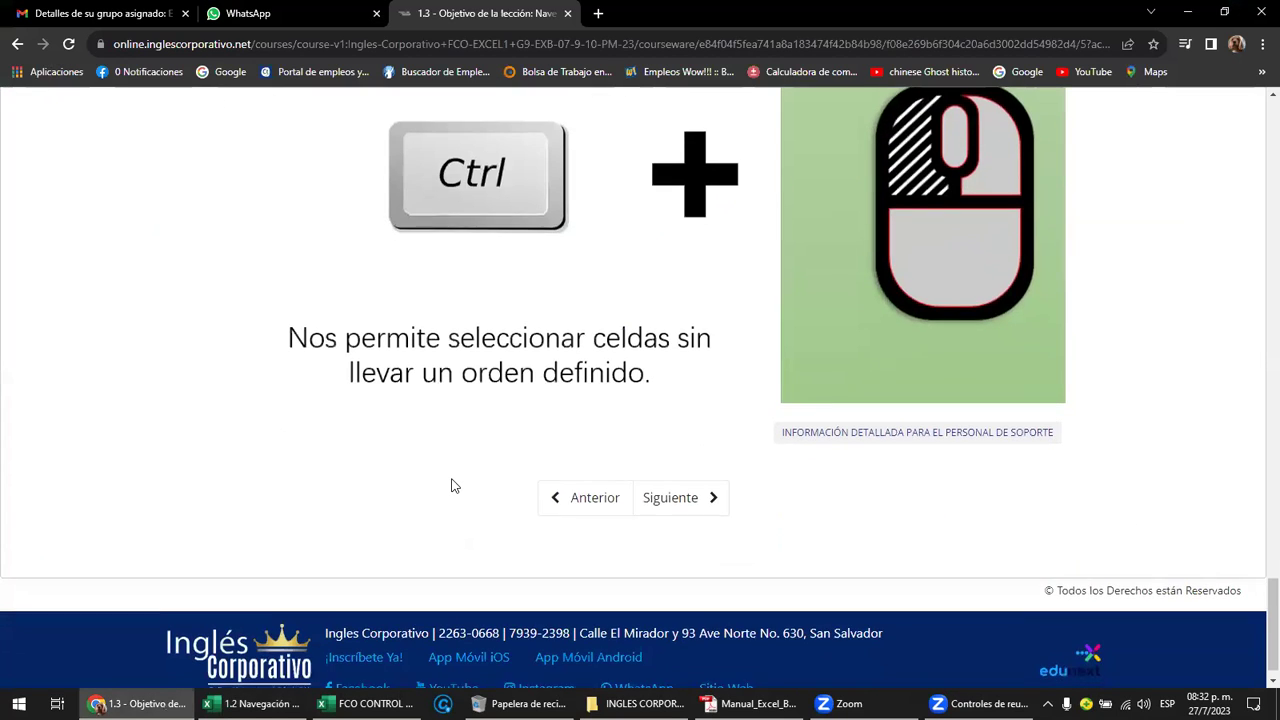
scroll(449, 485, up, 1)
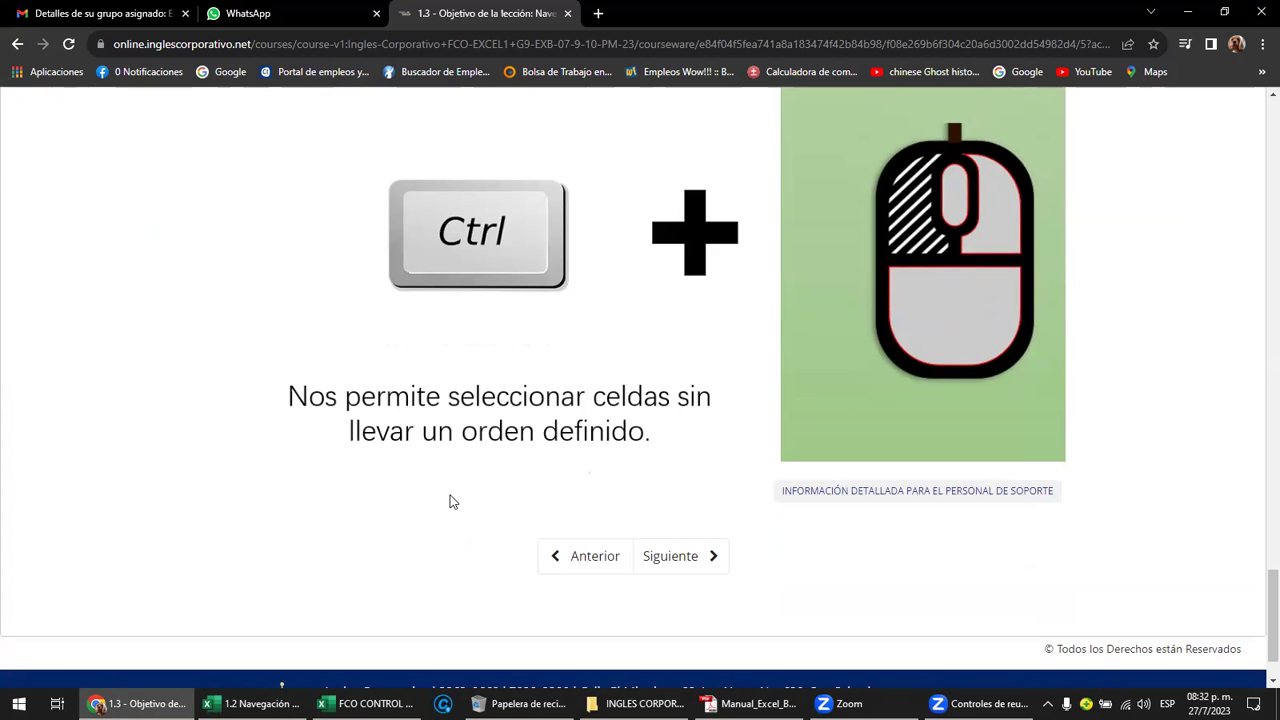
scroll(396, 484, up, 1)
scroll(396, 484, up, 2)
scroll(395, 477, down, 1)
scroll(395, 477, down, 1)
scroll(395, 481, down, 1)
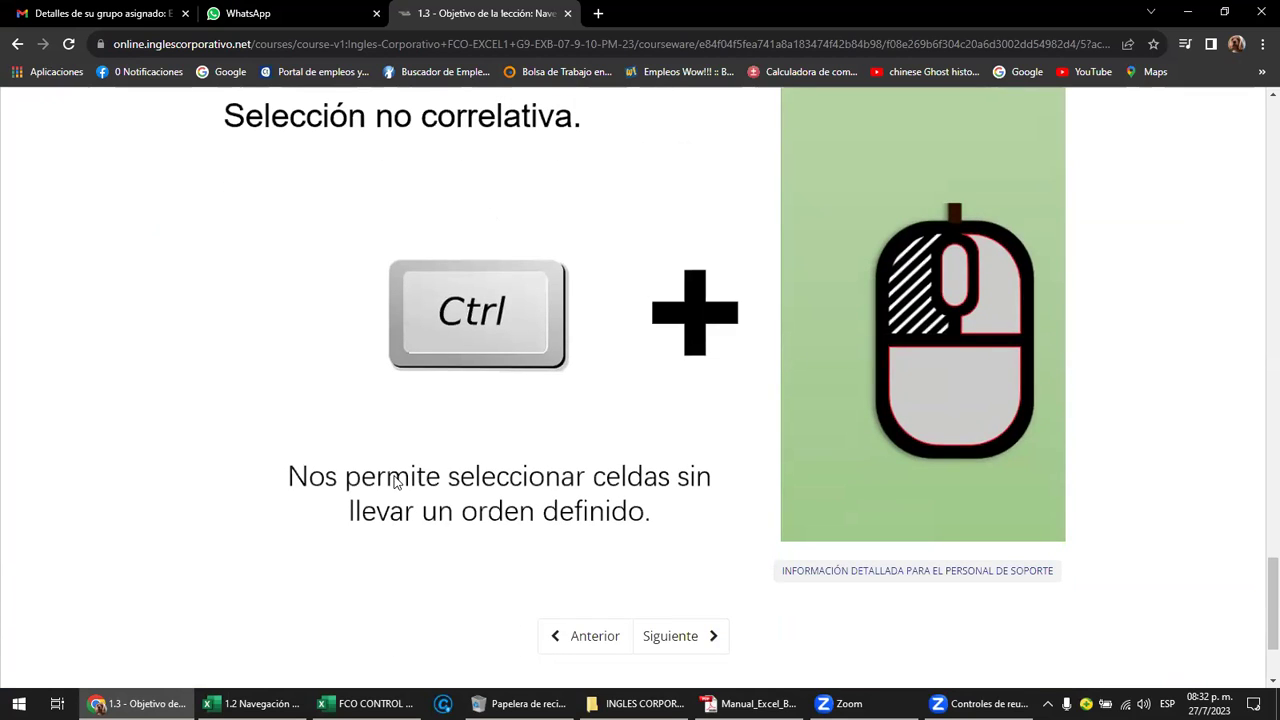
mouse_move(262, 704)
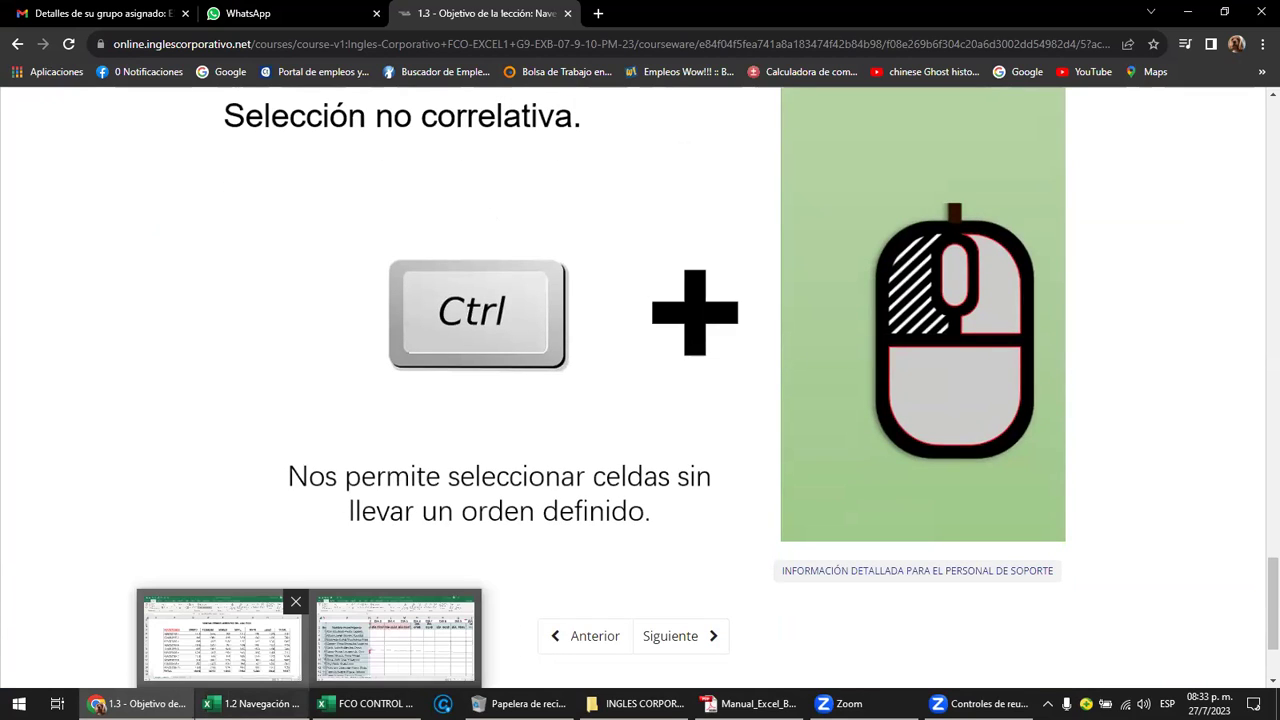
Back in Excel, try Ctrl+Shift+Down and Ctrl+Down from B4, checking B16 and B17.
click(222, 638)
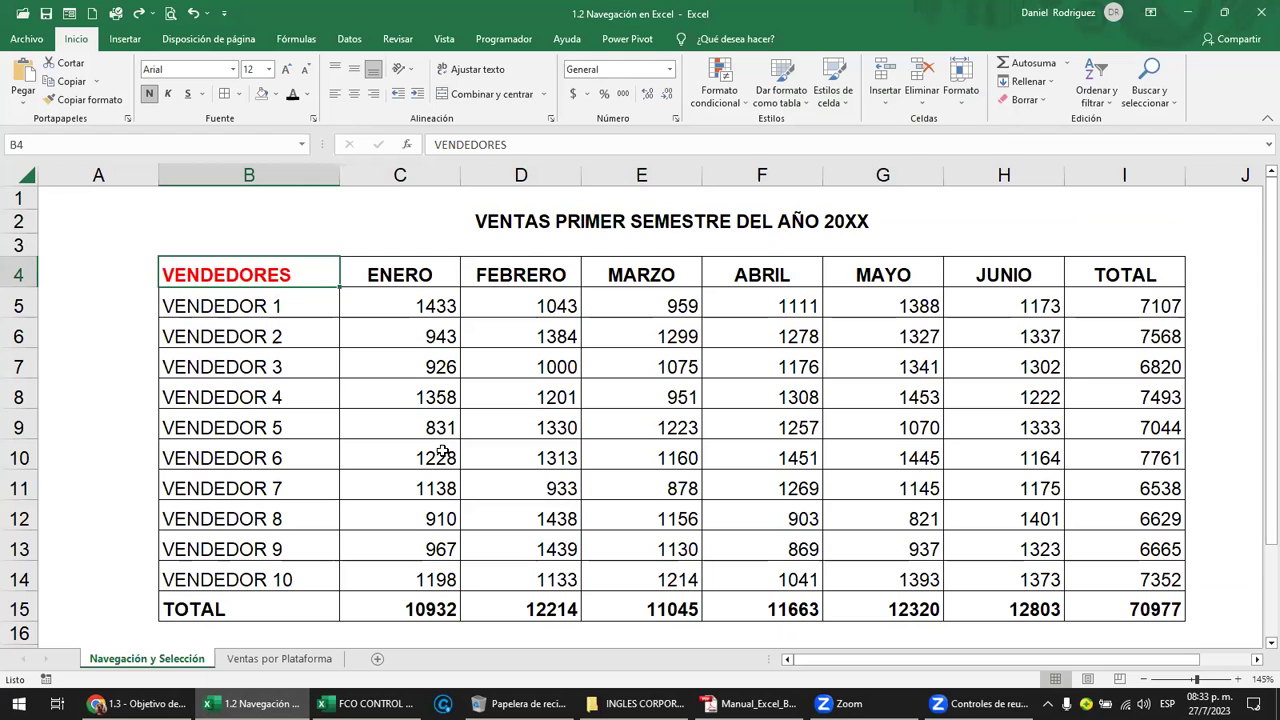
key(ctrl+shift+Down)
key(ctrl+shift+Down)
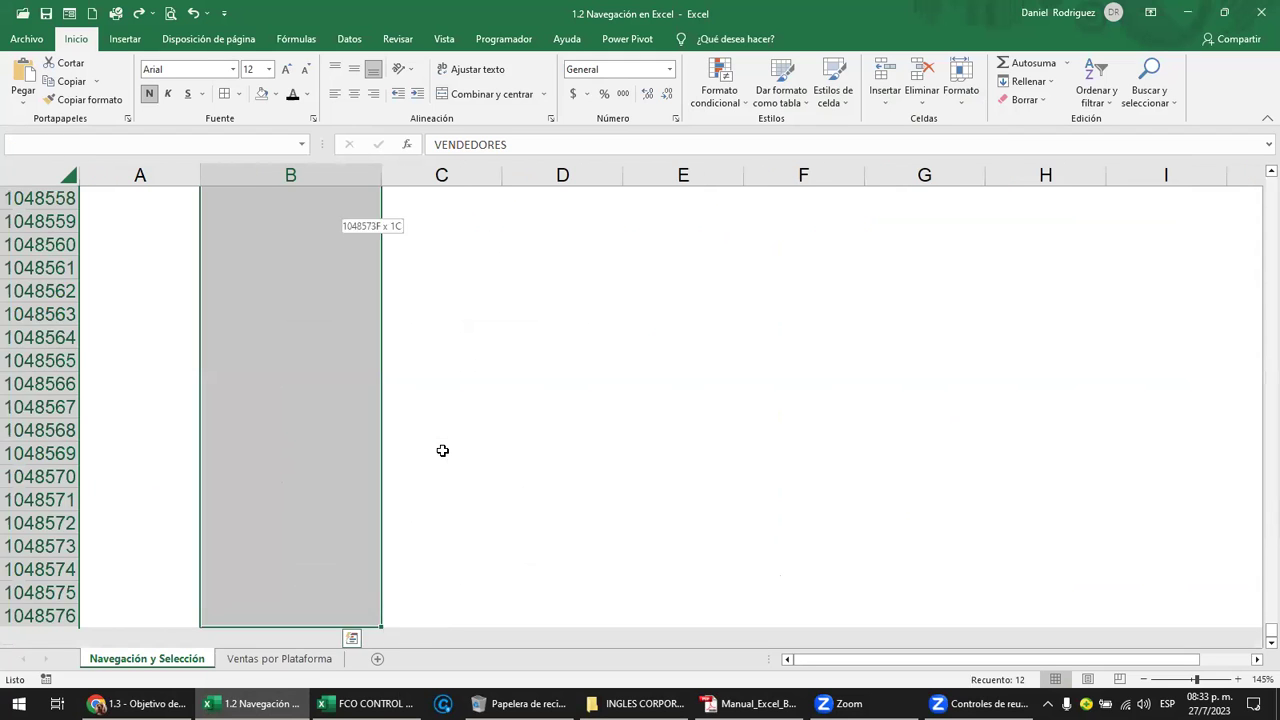
key(ctrl+shift+Up)
key(ctrl+shift+Up)
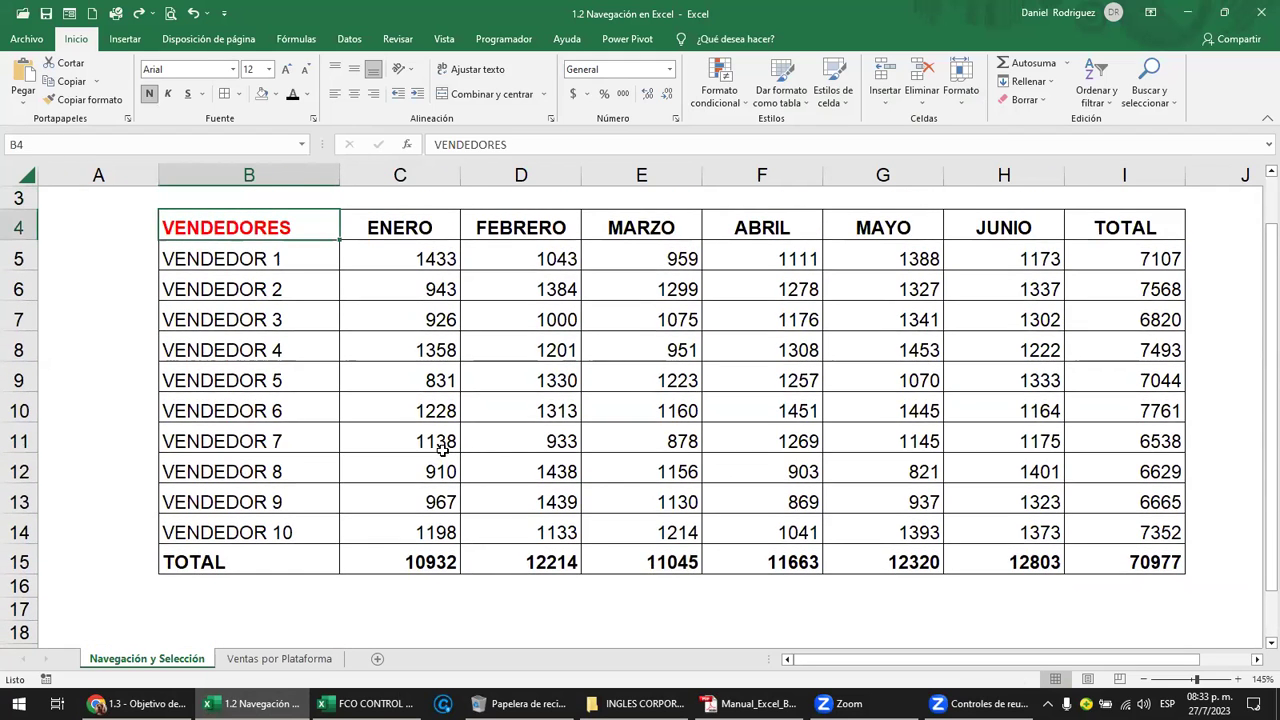
click(240, 587)
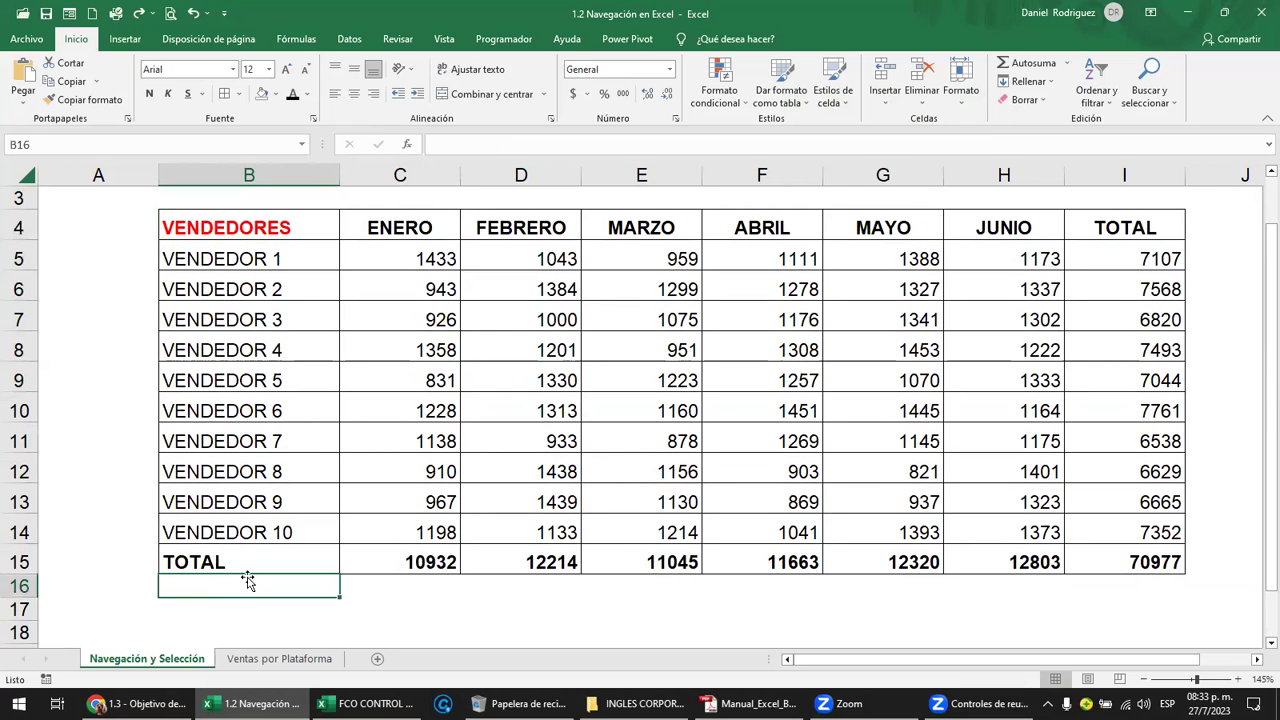
click(227, 227)
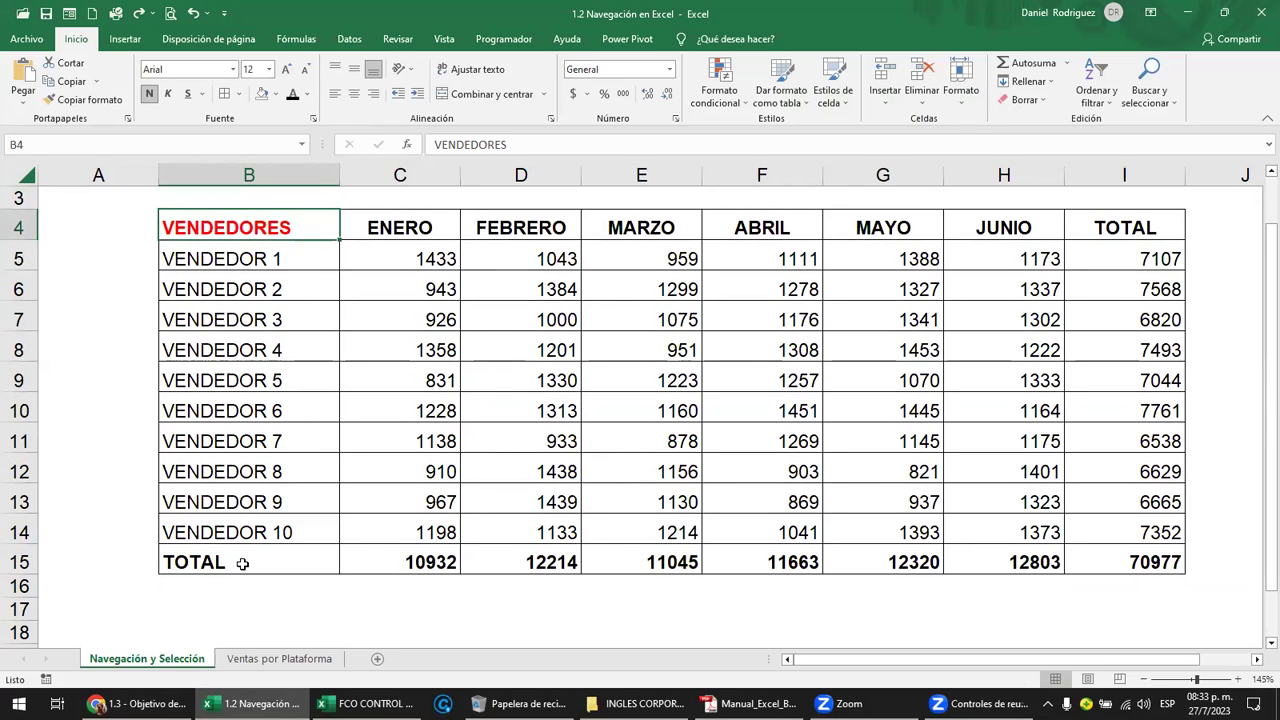
key(ctrl+Down)
click(257, 603)
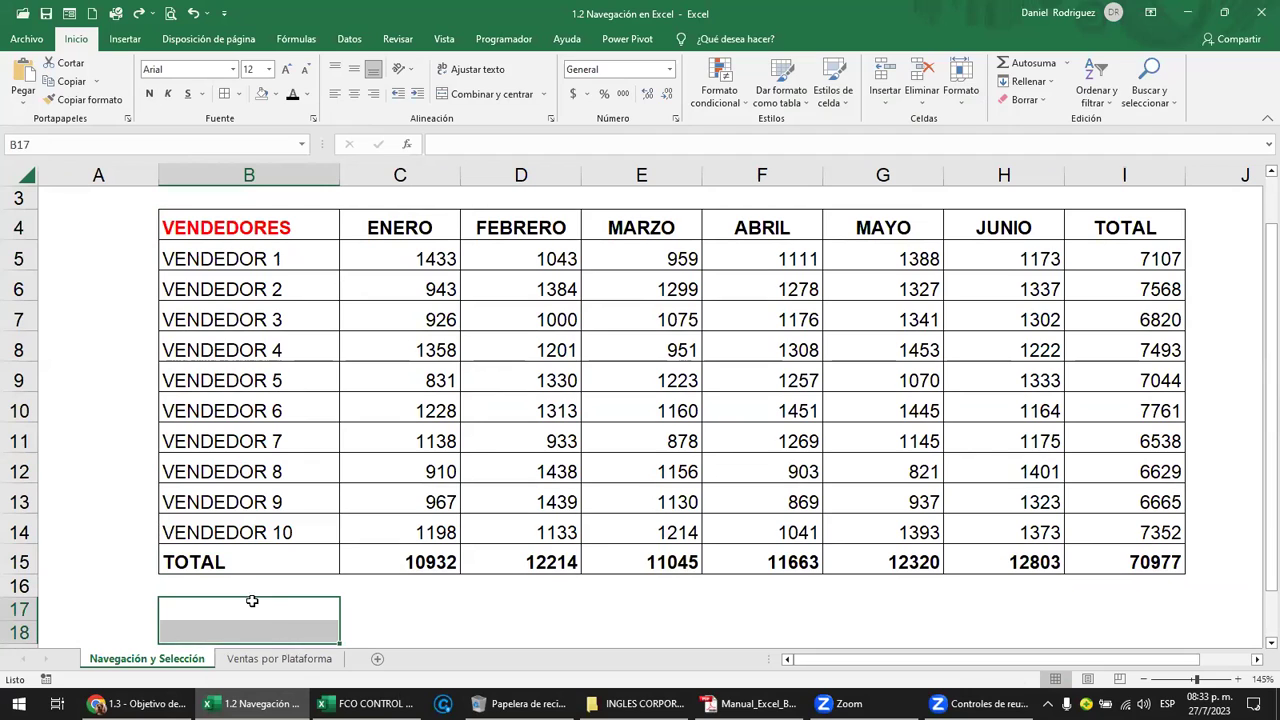
click(252, 237)
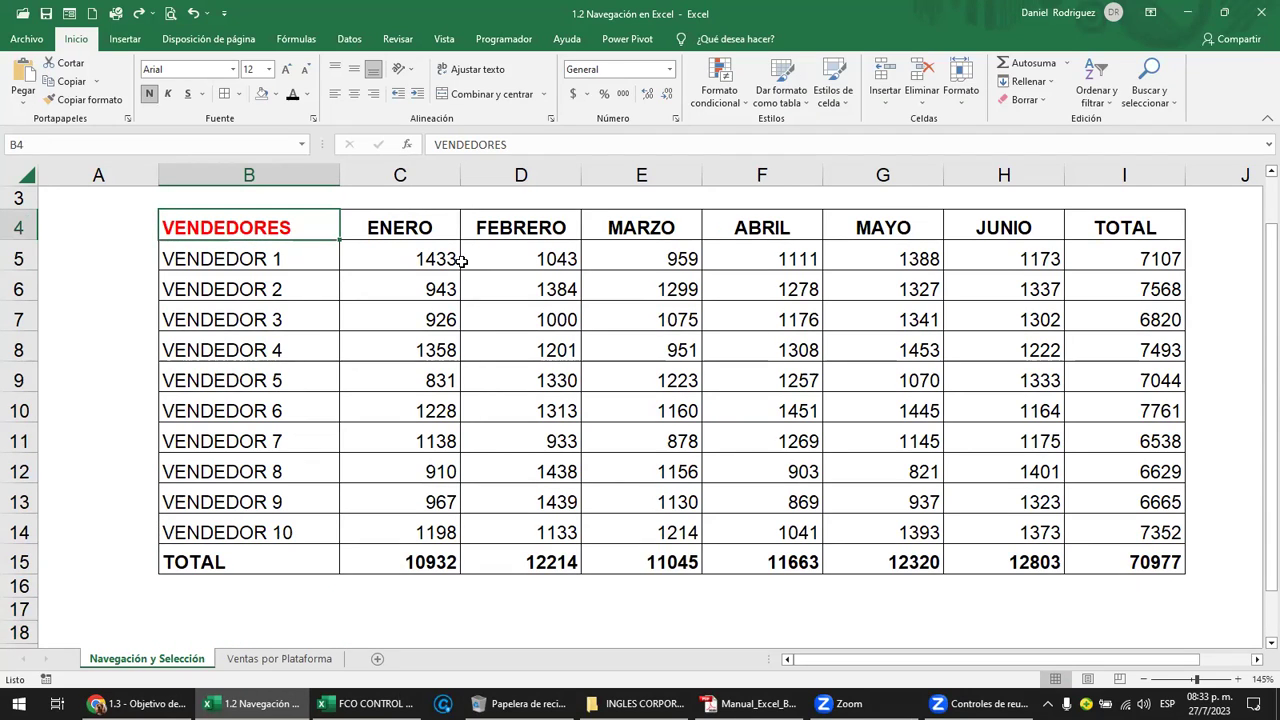
Extend B4 down to TOTAL, then to the sheet's last row, and shrink back to B4:B15.
key(ctrl+shift+Down)
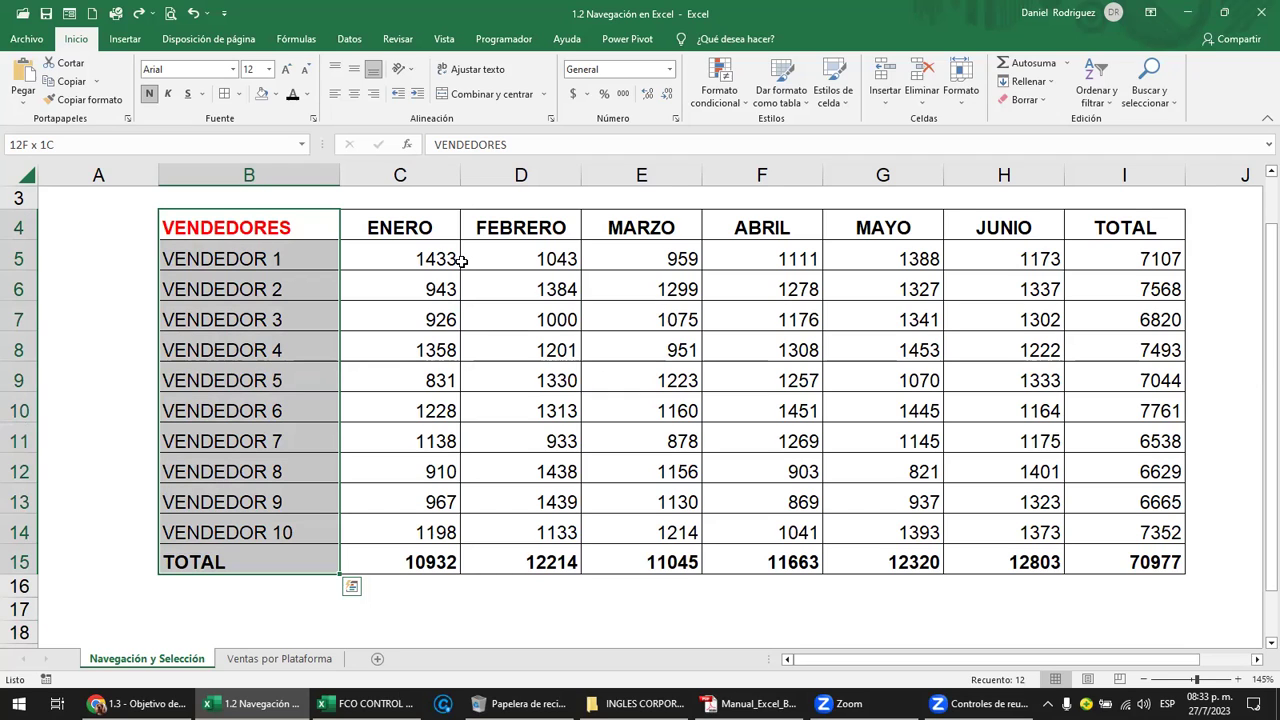
key(ctrl+shift+Down)
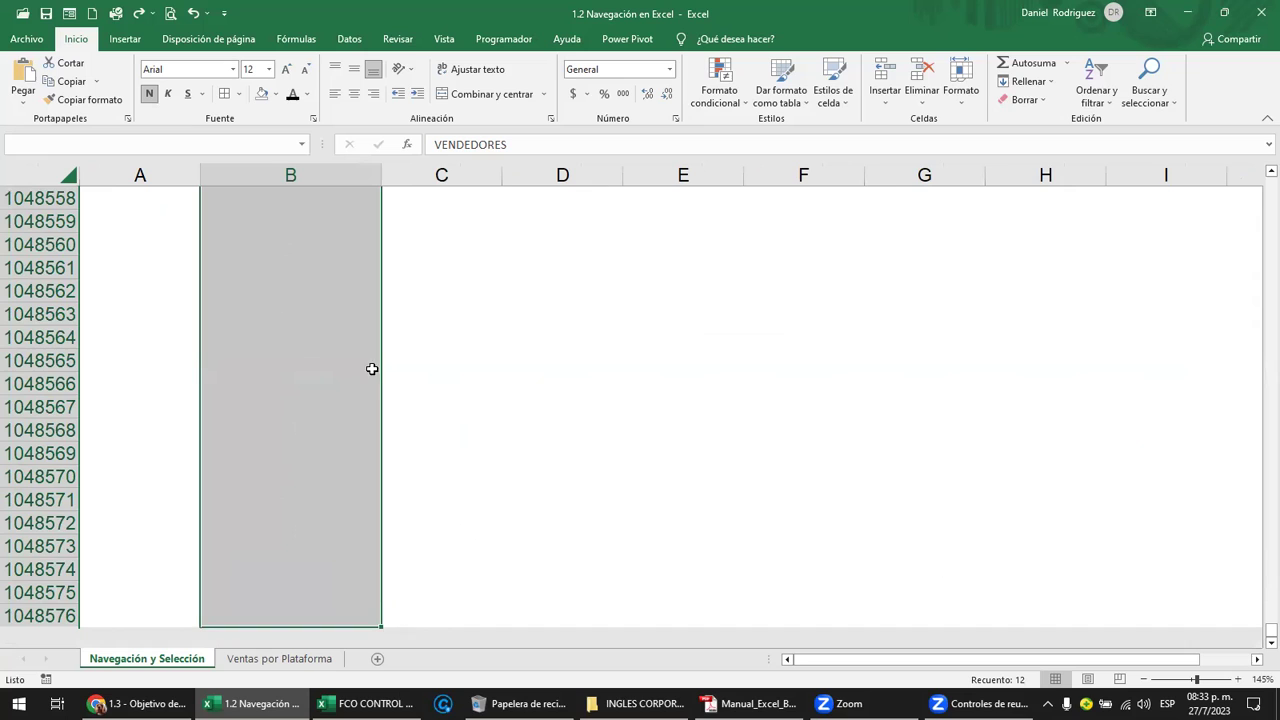
scroll(276, 474, up, 3)
scroll(276, 474, up, 6)
scroll(276, 474, up, 5)
scroll(276, 474, up, 4)
scroll(276, 474, up, 10)
scroll(276, 474, up, 5)
scroll(276, 474, up, 9)
scroll(276, 474, up, 5)
scroll(276, 474, up, 3)
scroll(276, 474, down, 7)
scroll(281, 497, down, 10)
scroll(281, 497, down, 8)
scroll(280, 497, down, 5)
scroll(294, 506, down, 9)
scroll(300, 514, down, 11)
scroll(322, 520, down, 6)
scroll(325, 522, up, 2)
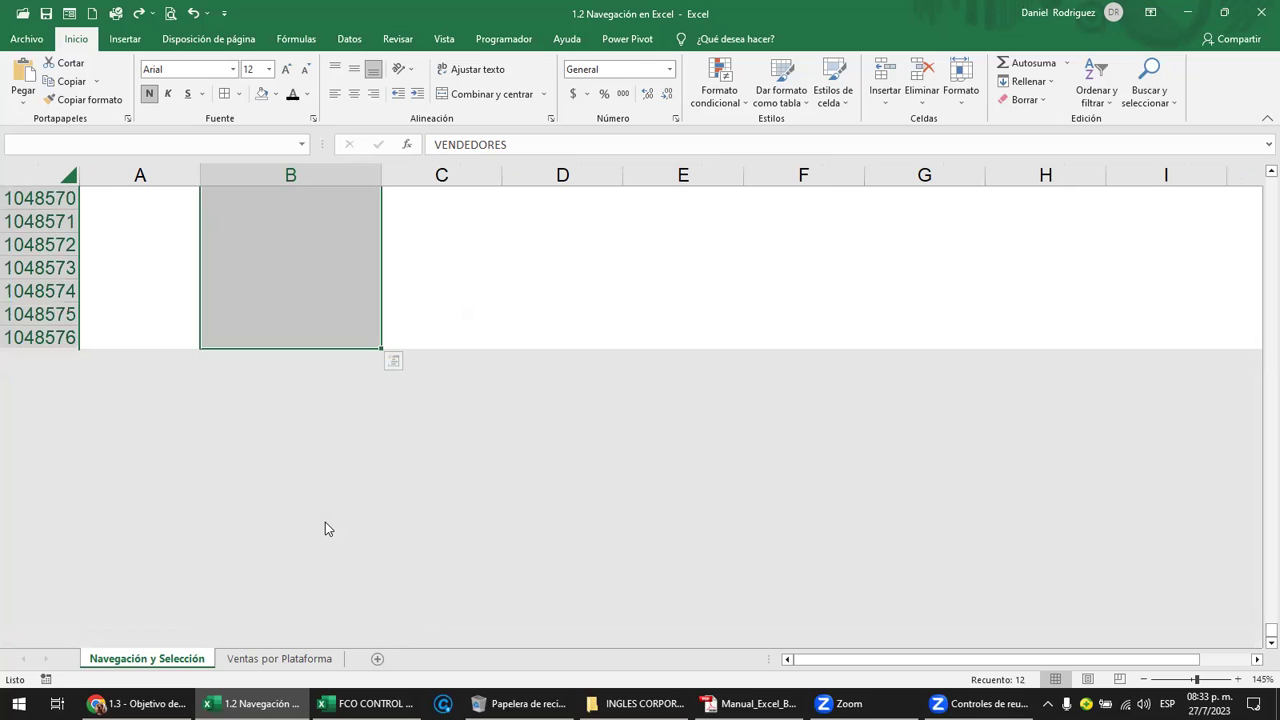
key(ctrl+shift+Up)
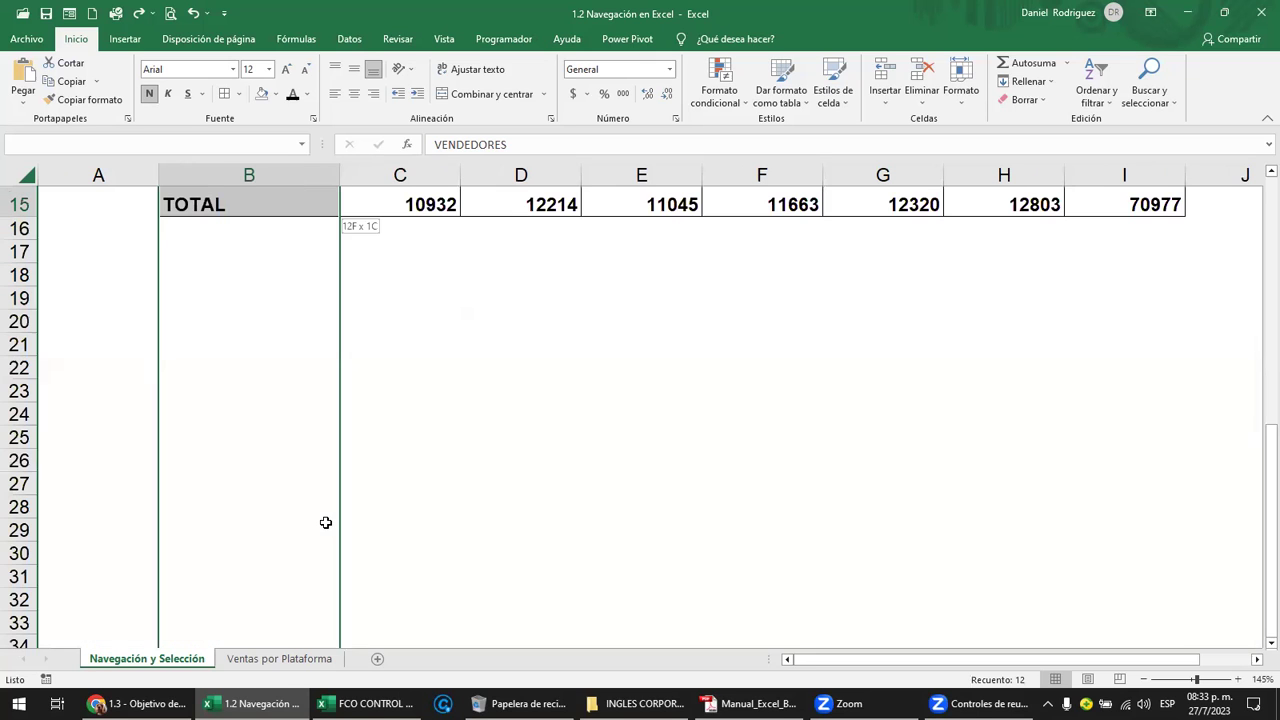
scroll(369, 541, up, 5)
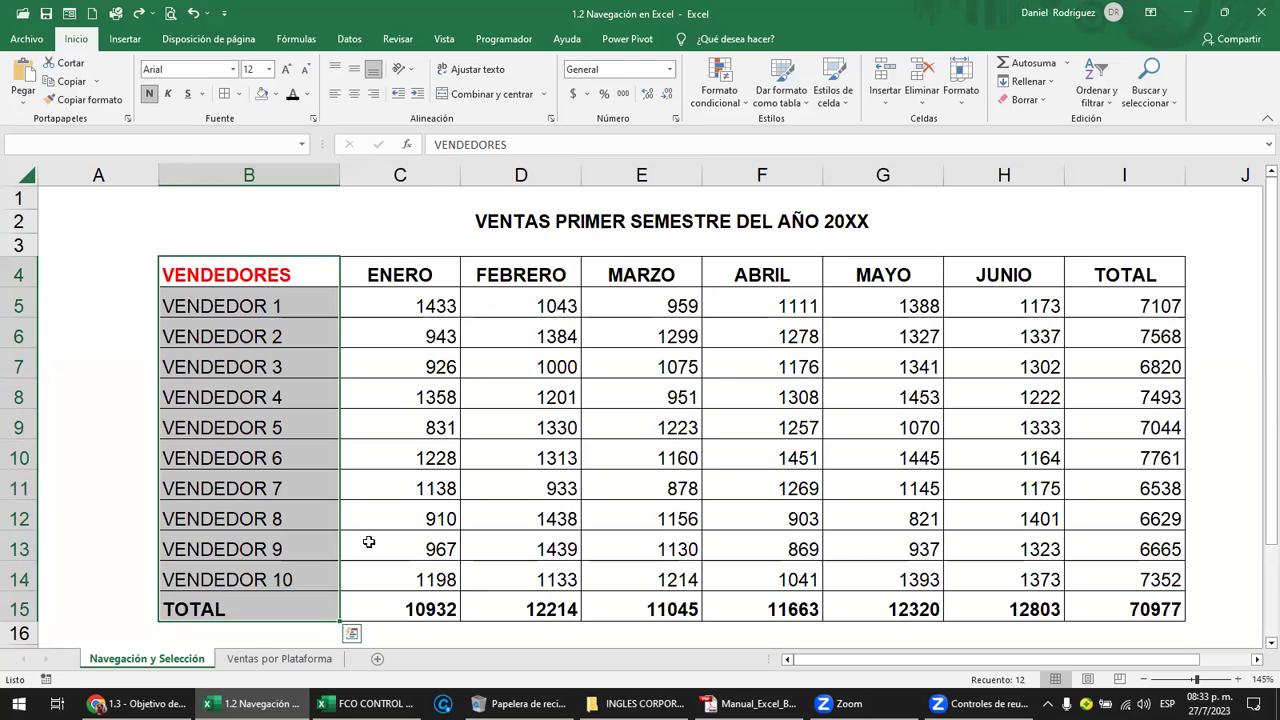
click(373, 246)
scroll(372, 278, down, 1)
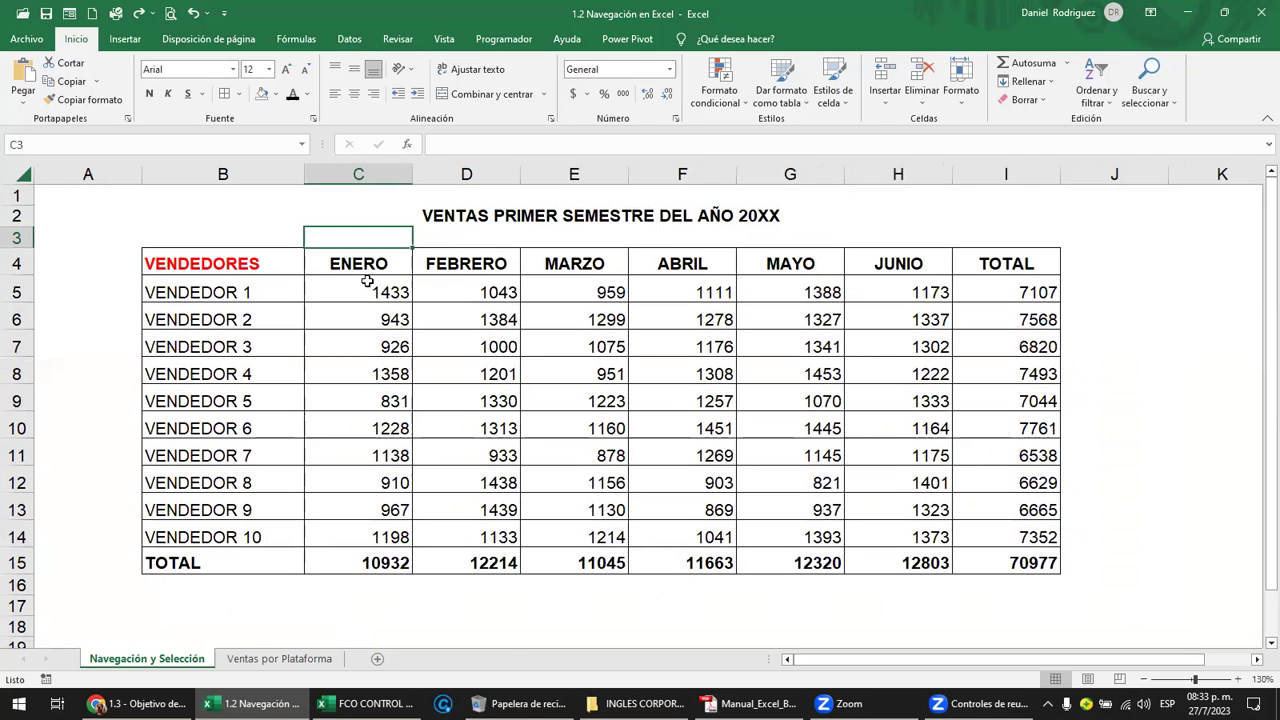
scroll(368, 282, down, 2)
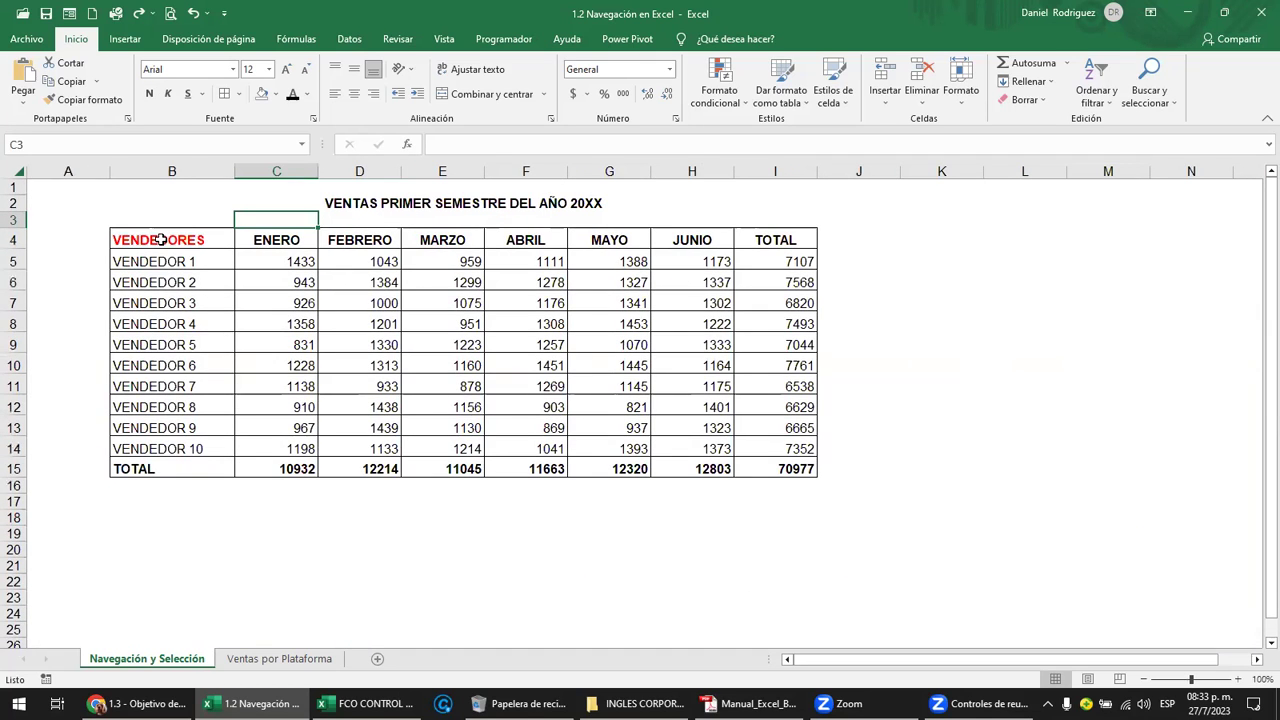
click(160, 240)
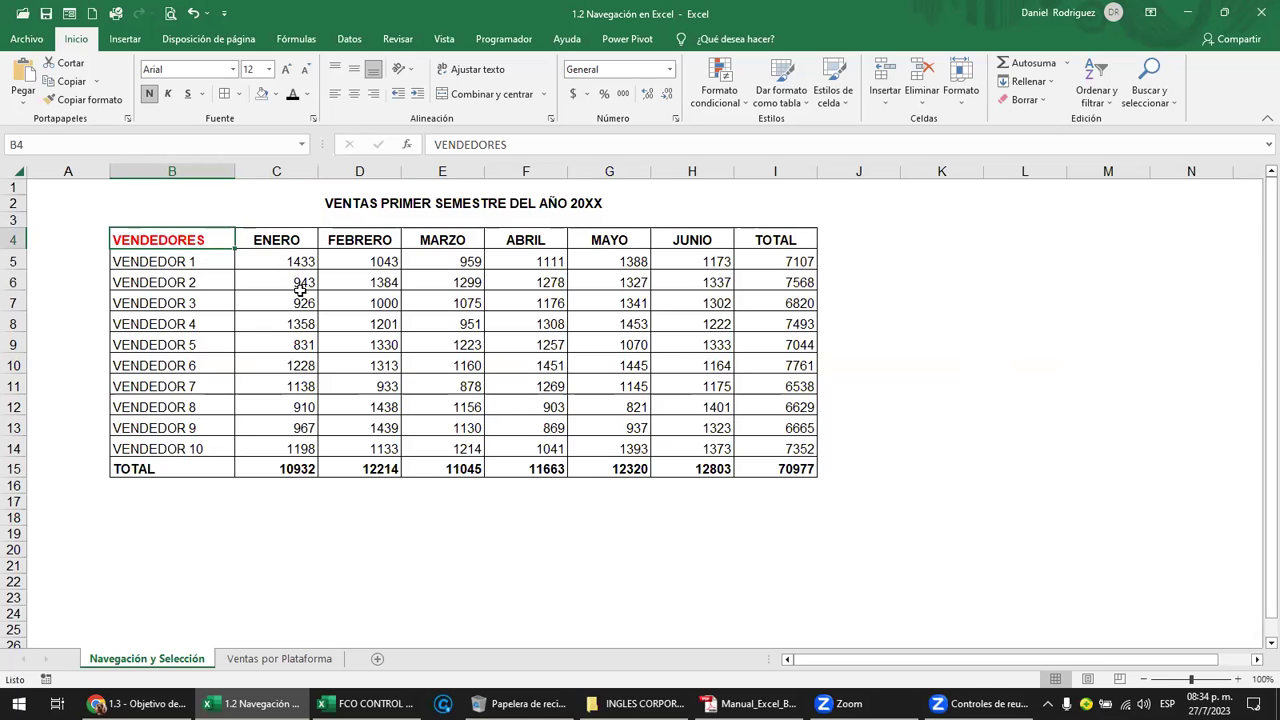
key(shift+Down)
key(shift+Down)
key(shift+Down)
key(shift+Down)
key(shift+Down)
key(shift+Down)
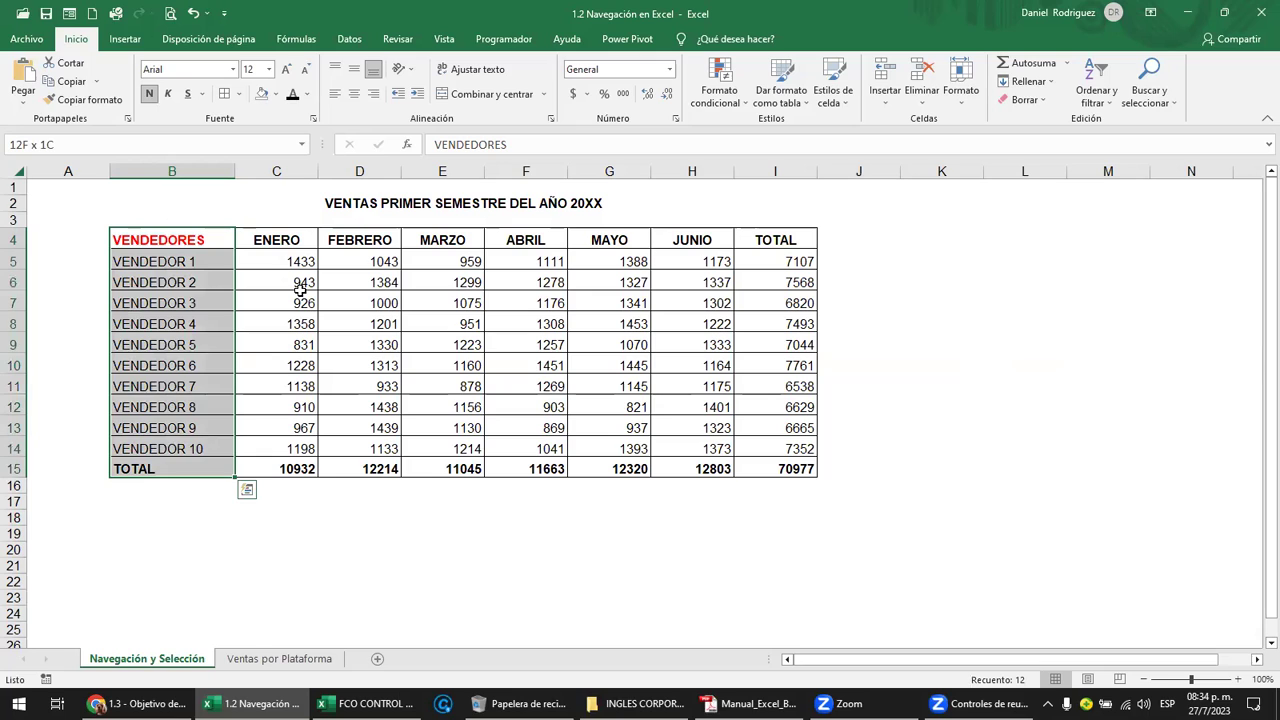
key(ctrl+shift+Down)
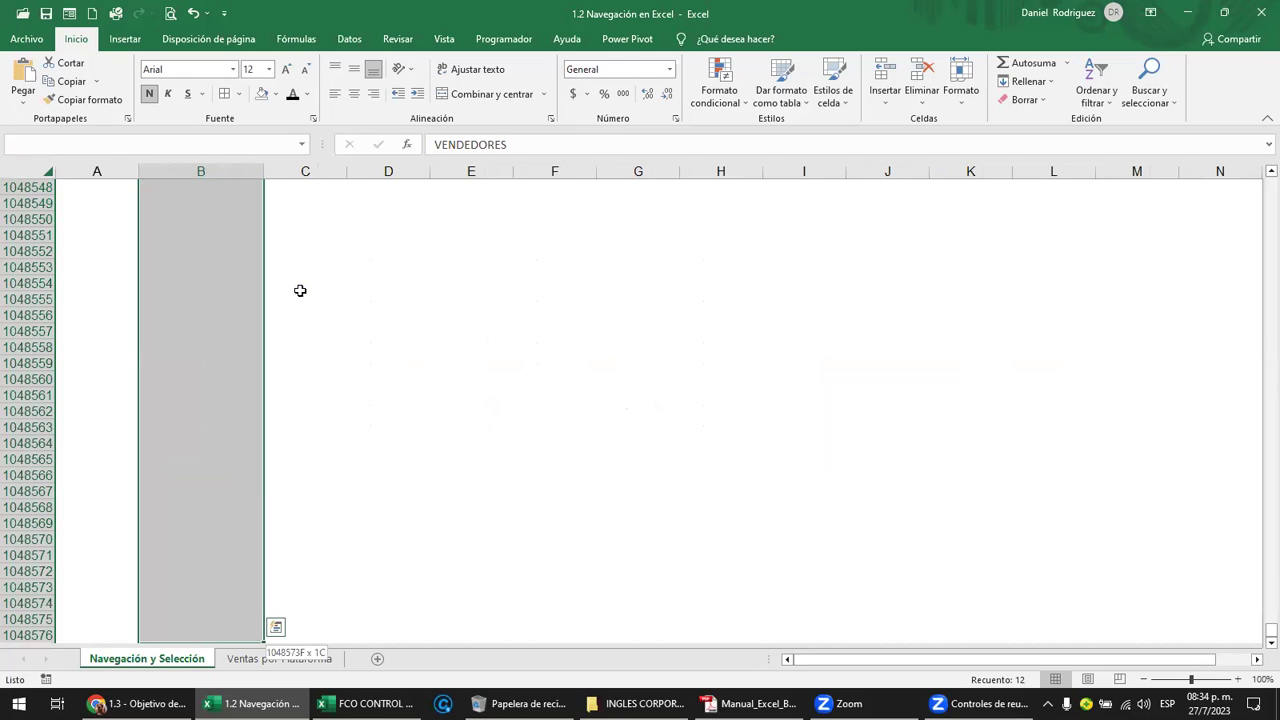
key(ctrl+shift+Up)
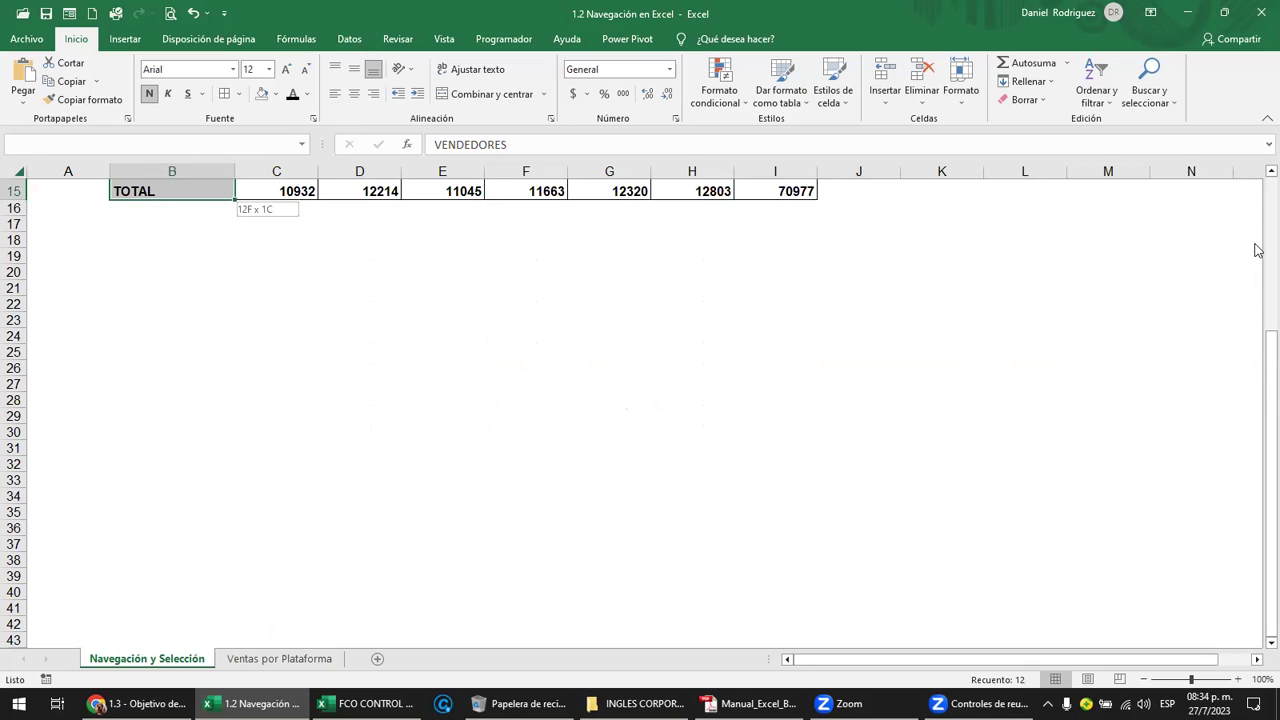
drag(1260, 362, 1252, 292)
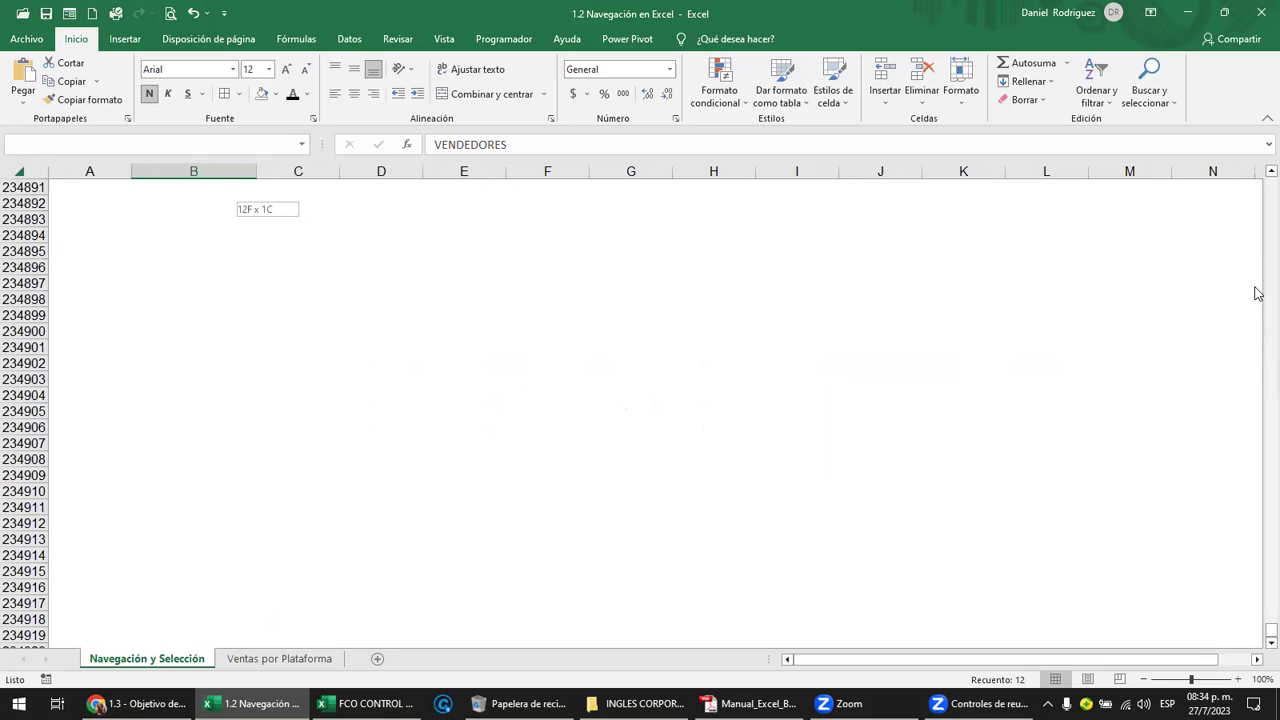
drag(1258, 577, 1258, 574)
key(ctrl+BackSpace)
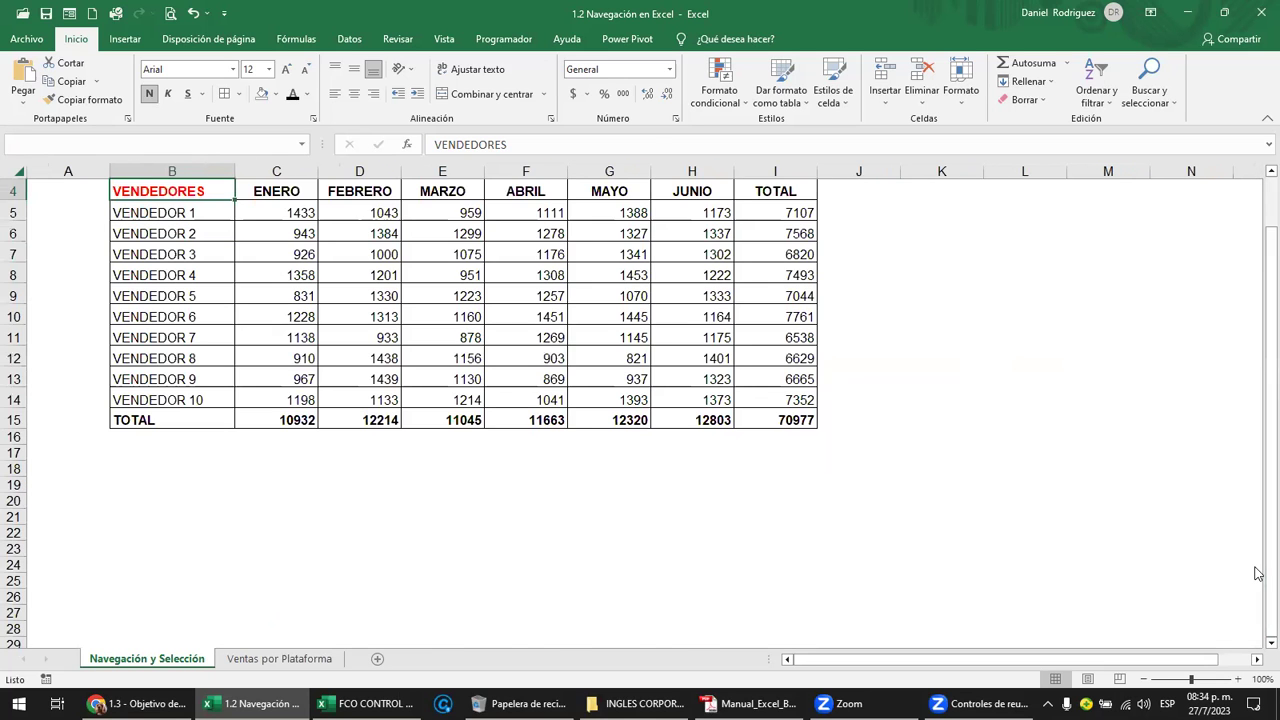
key(ctrl+Up)
key(ctrl+Up)
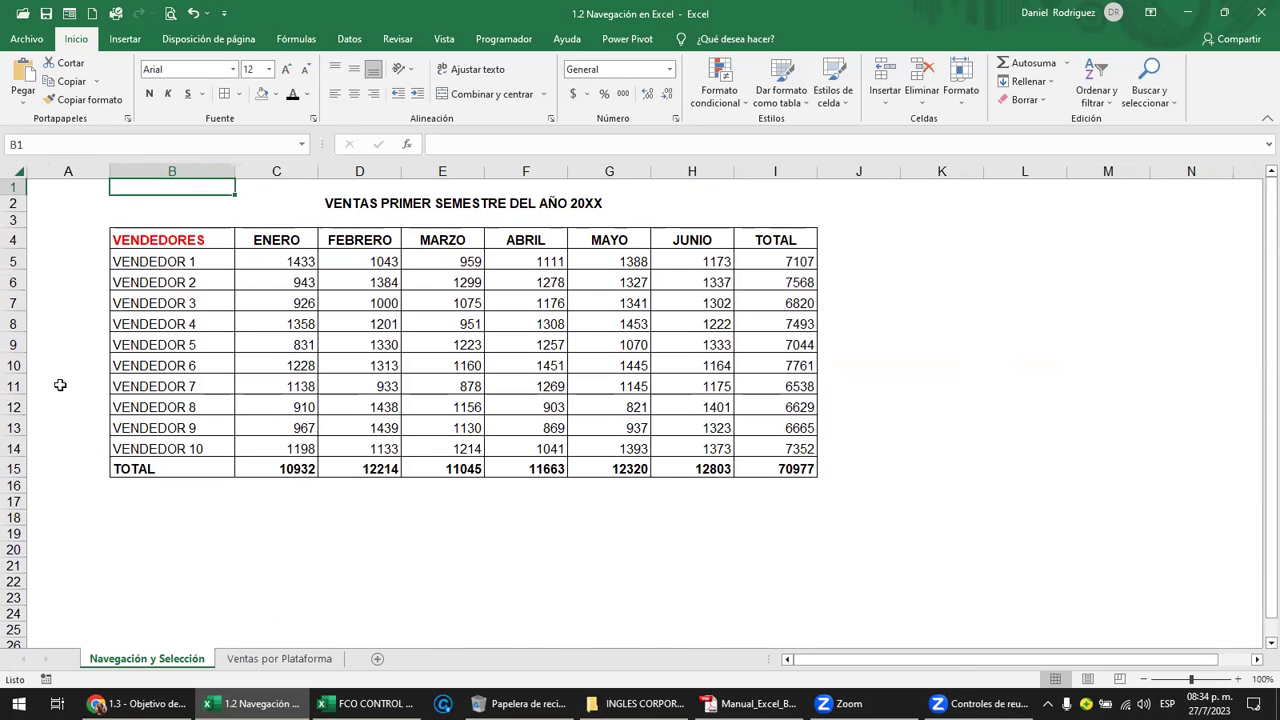
click(141, 465)
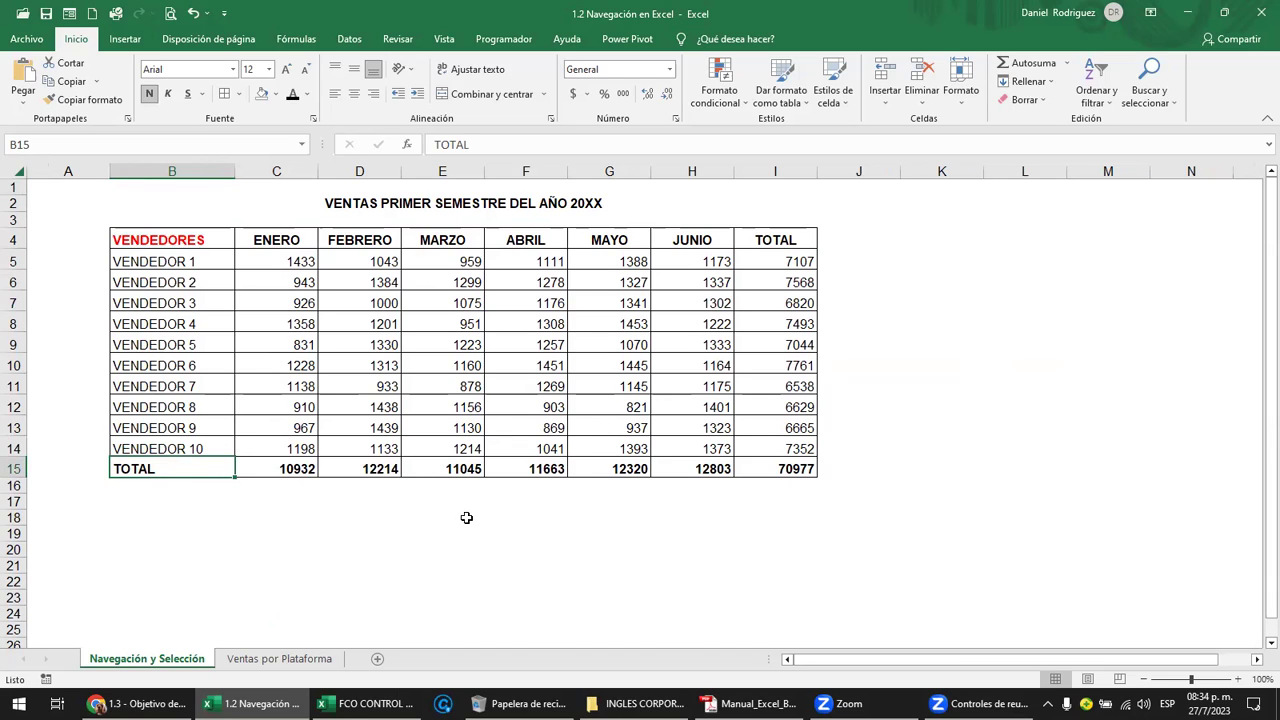
key(ctrl+shift+Right)
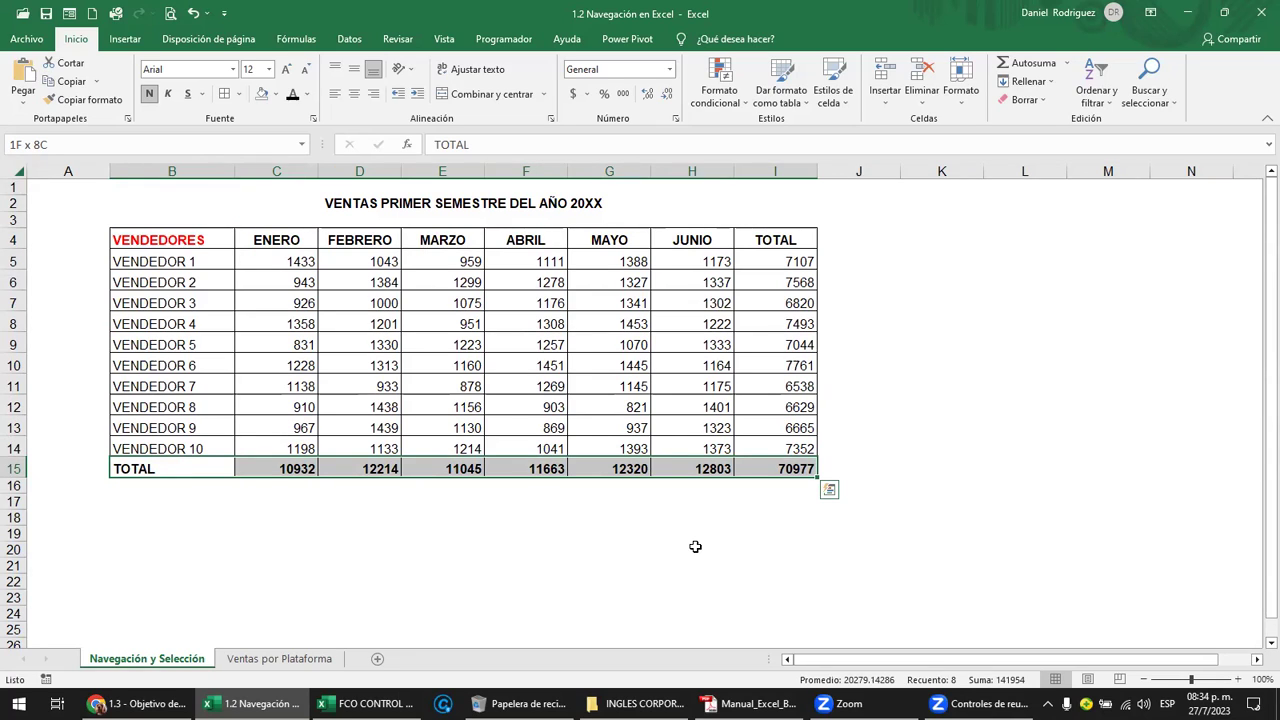
key(ctrl+shift+Right)
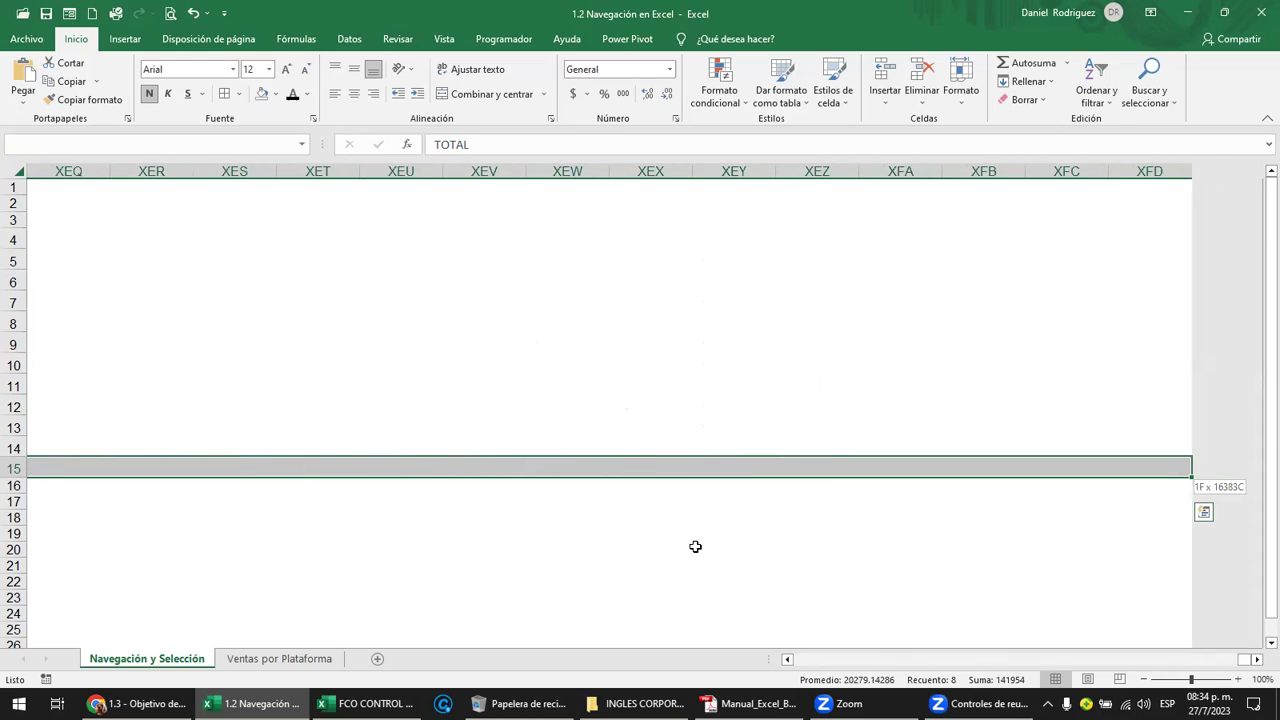
key(ctrl+shift+Left)
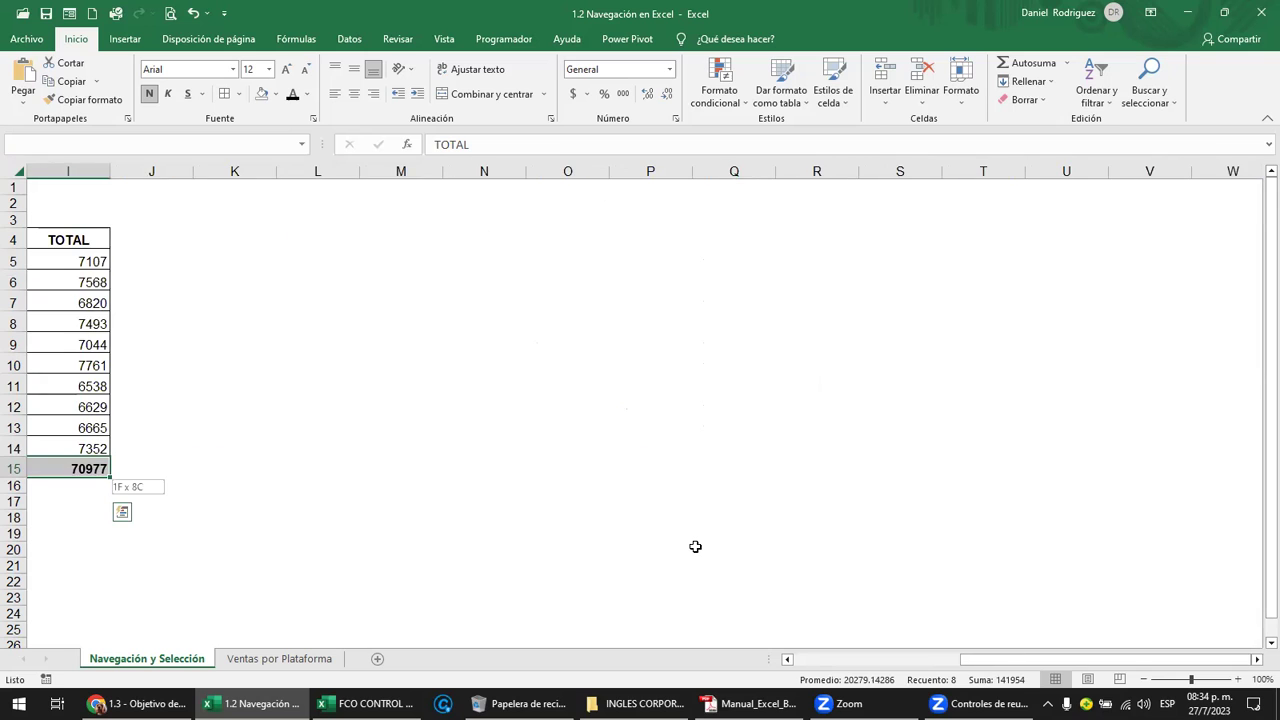
key(ctrl+shift+Left)
key(Left)
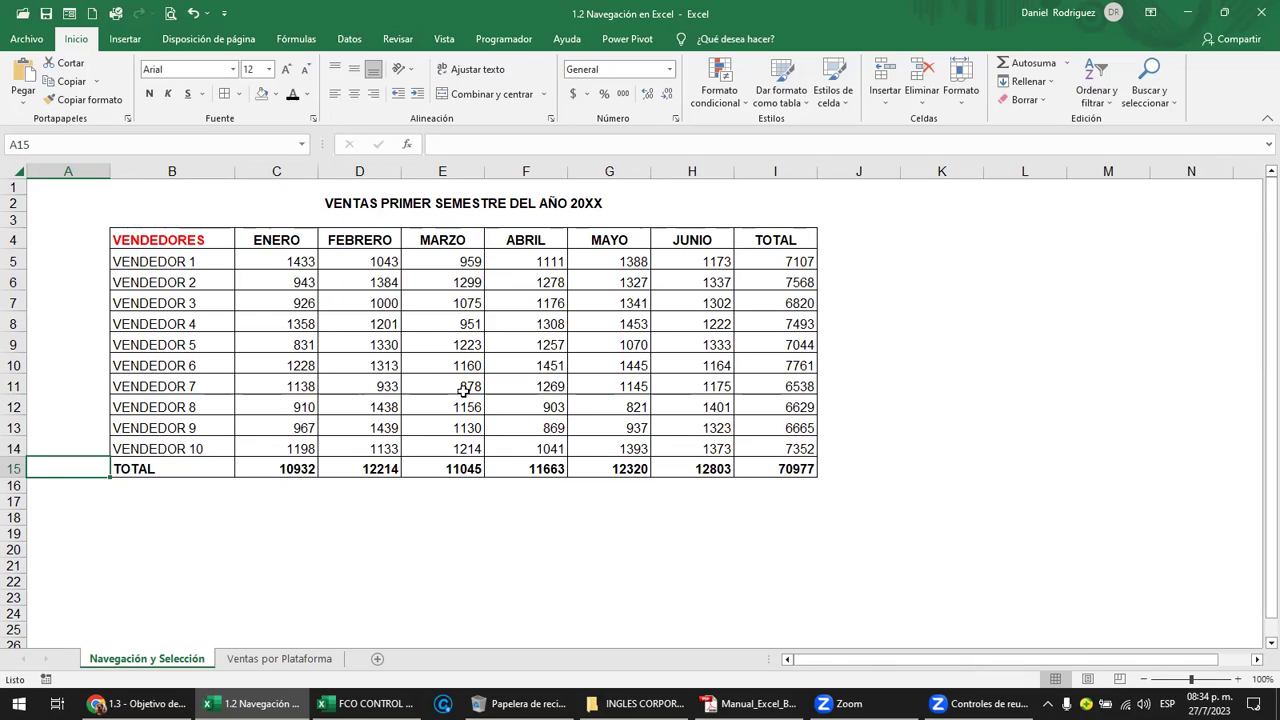
click(152, 243)
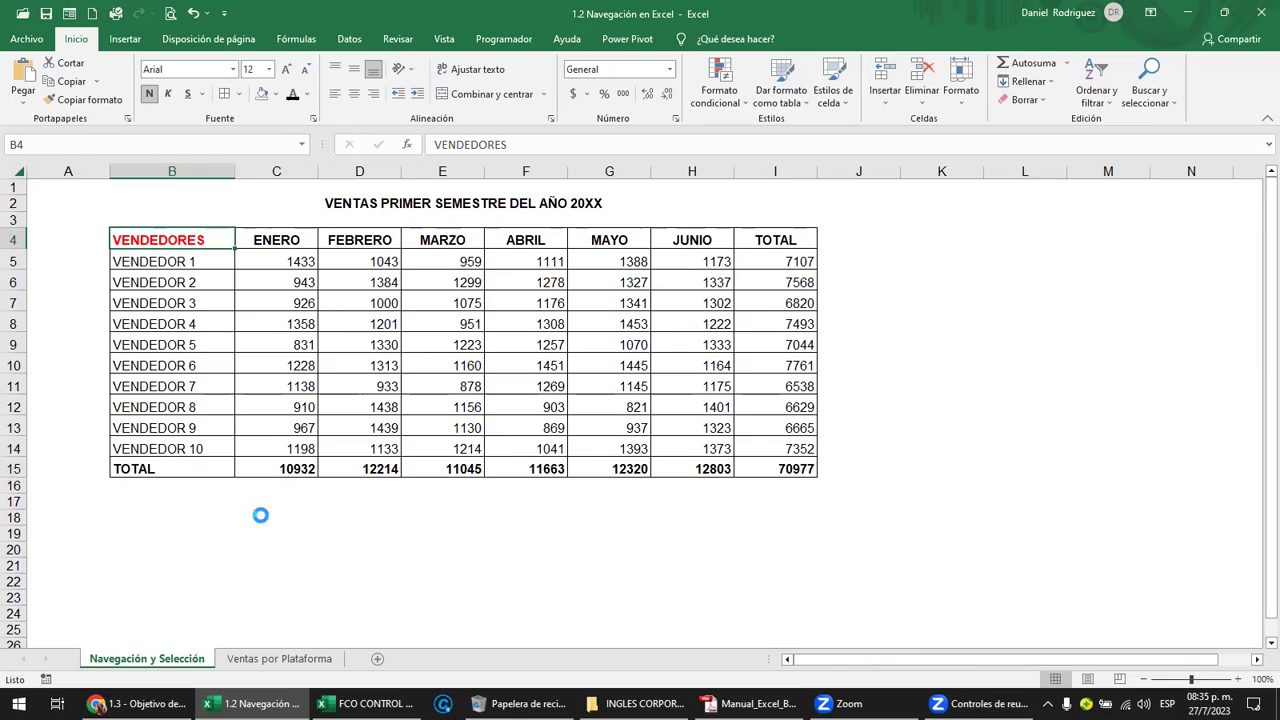
ctrl+scroll(260, 517, up, 3)
ctrl+scroll(260, 517, up, 3)
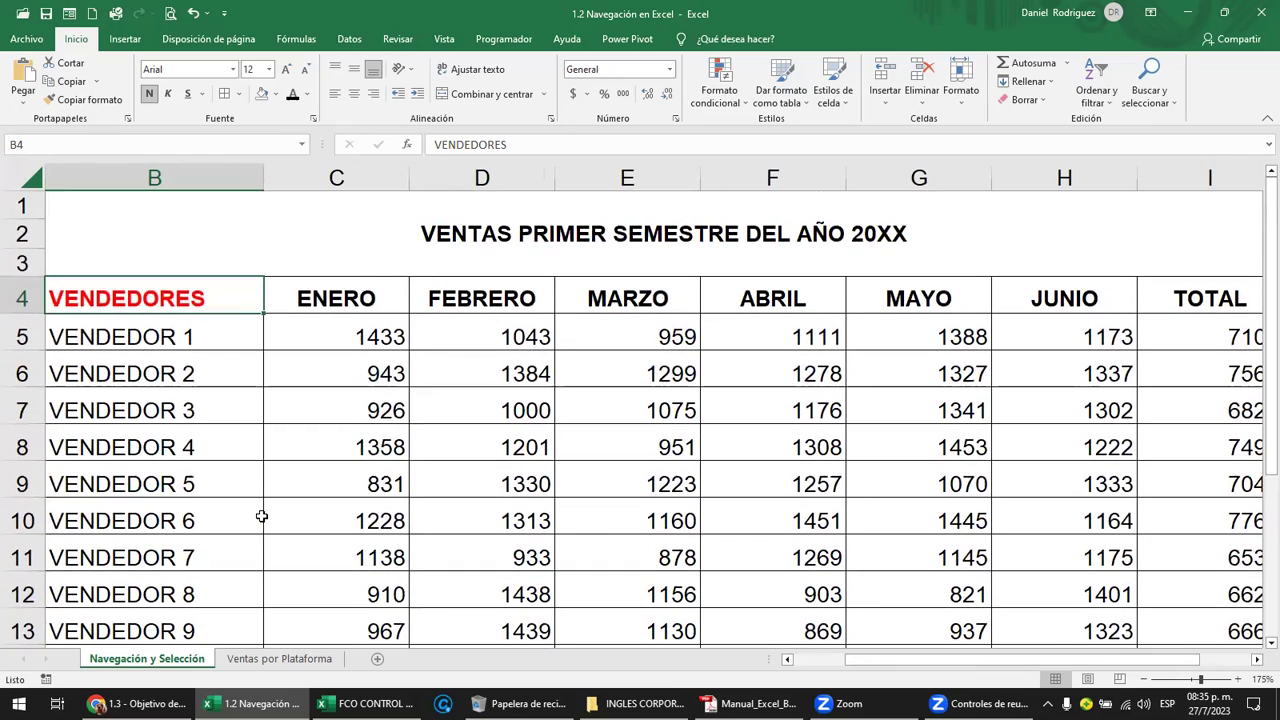
ctrl+scroll(271, 510, down, 1)
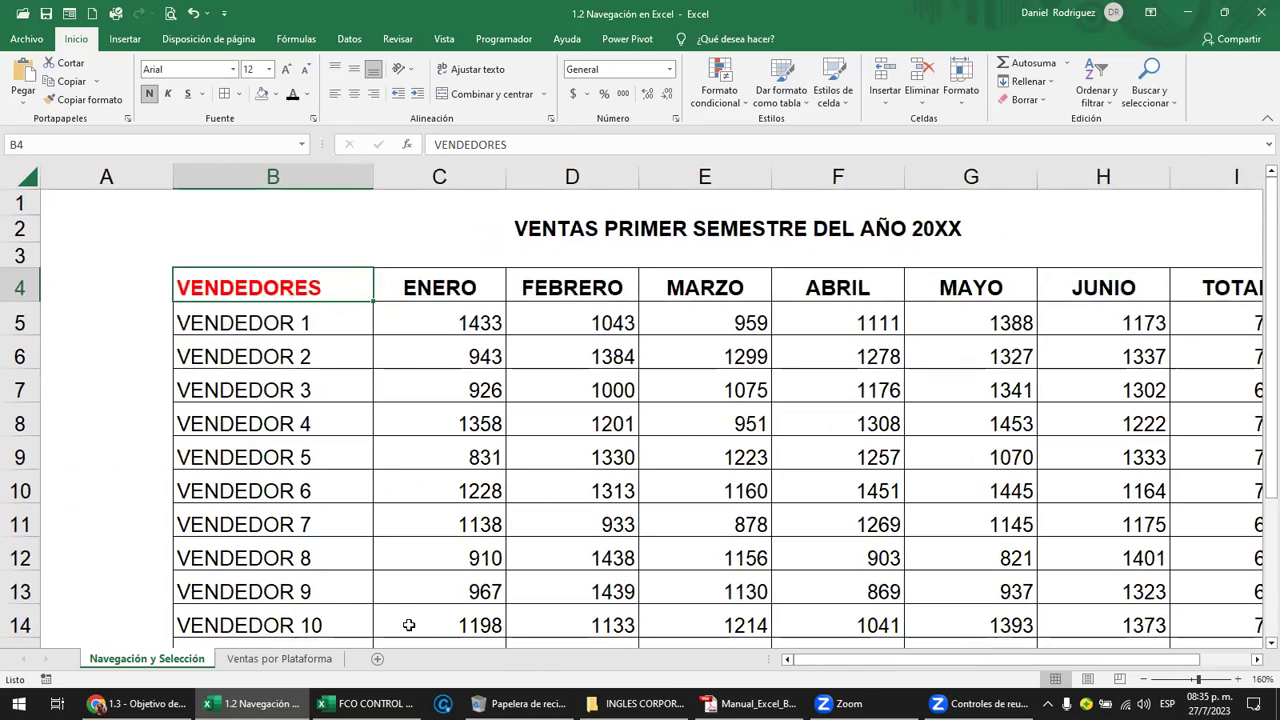
drag(885, 659, 936, 658)
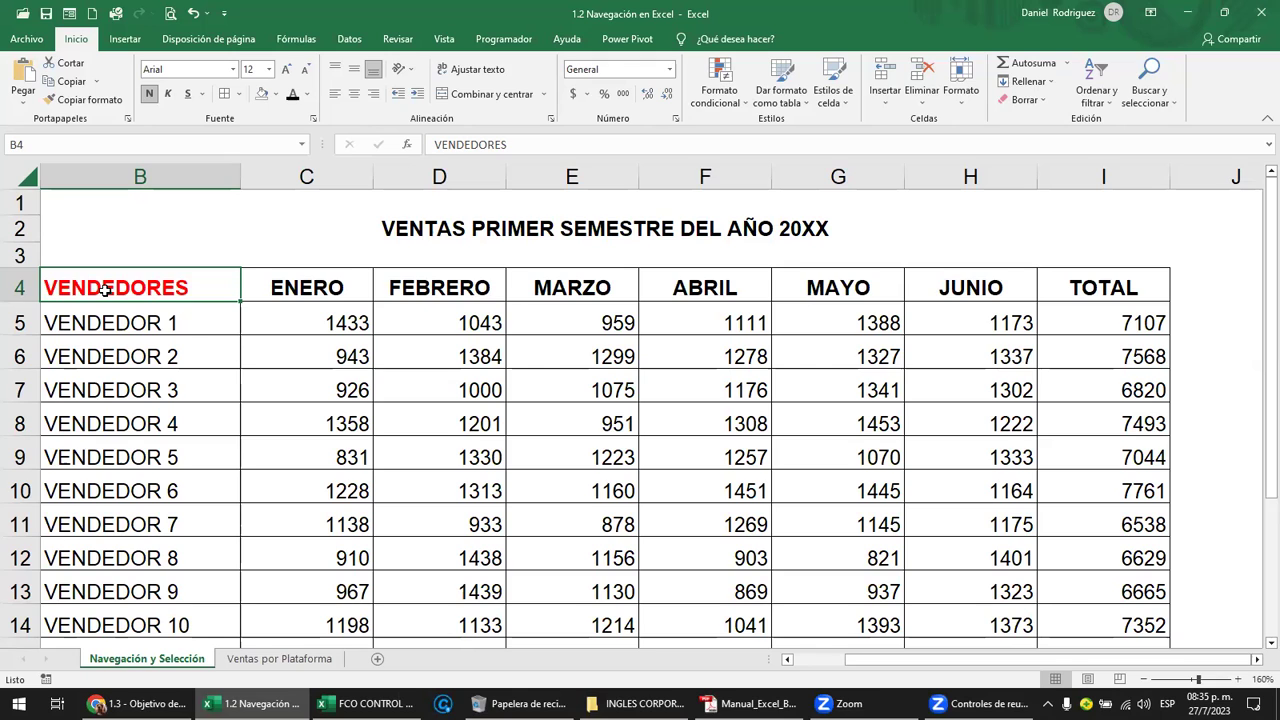
key(ctrl+shift+Right)
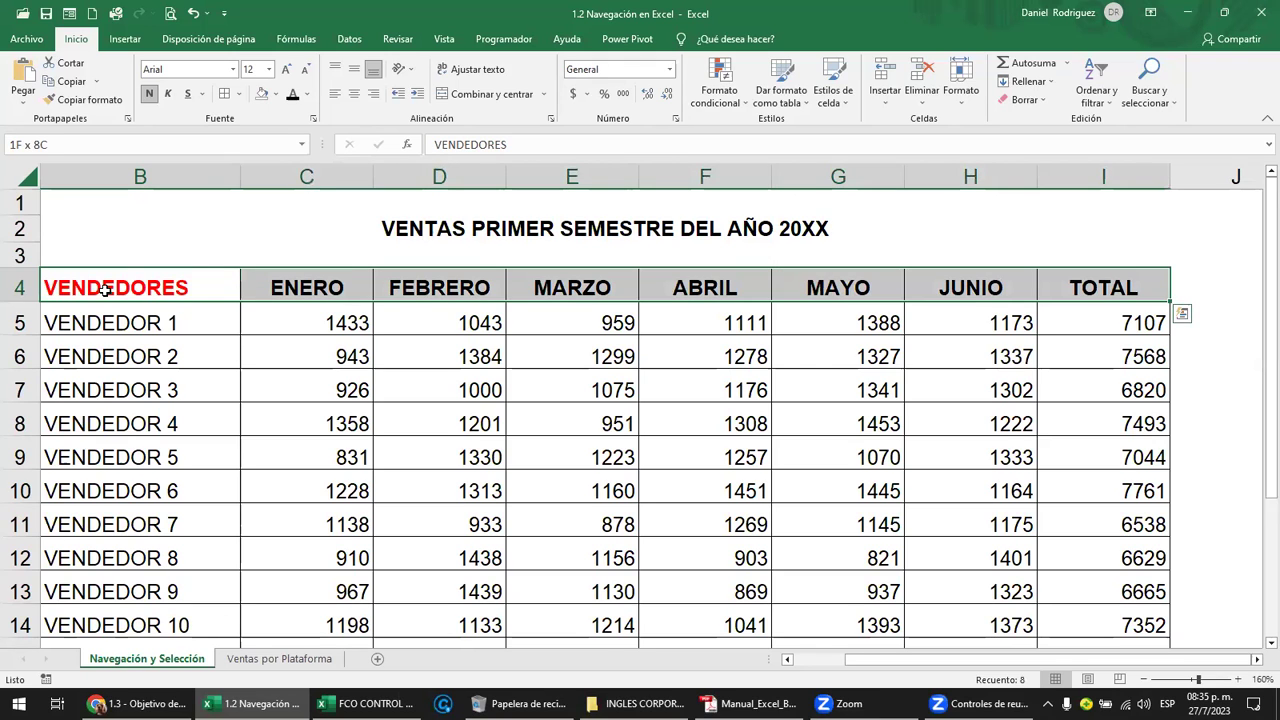
key(ctrl+shift+Down)
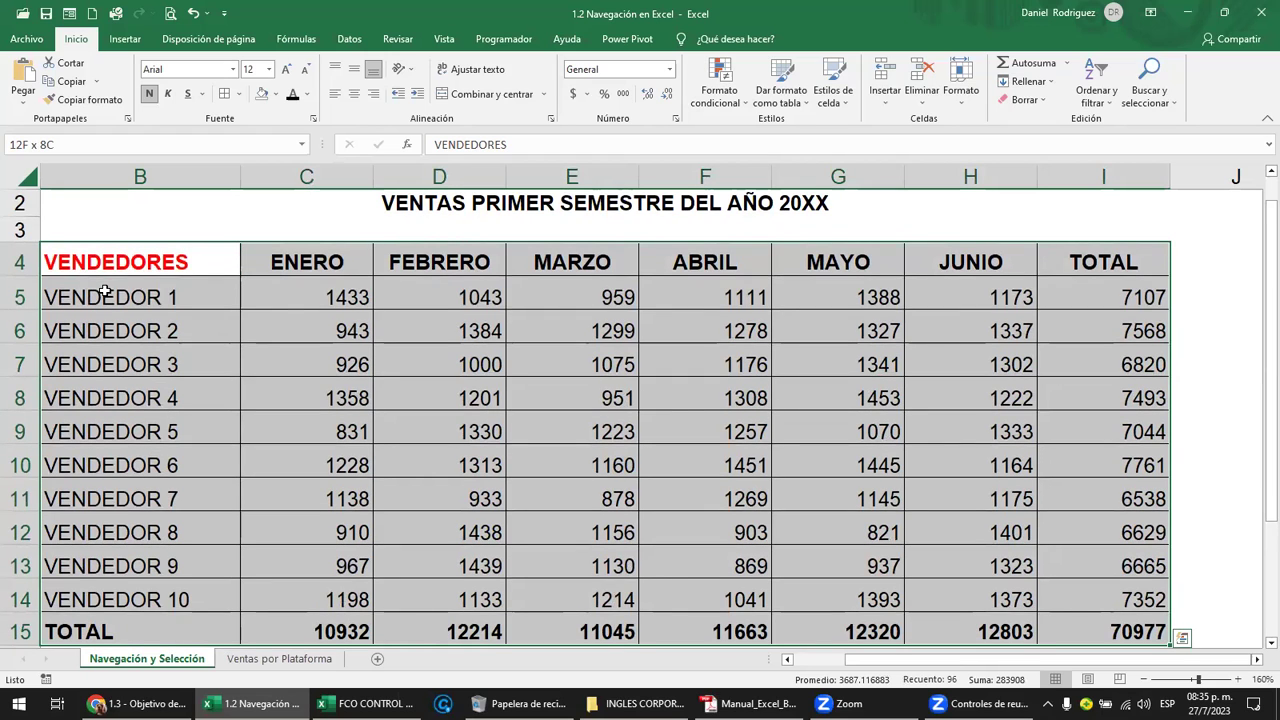
click(143, 234)
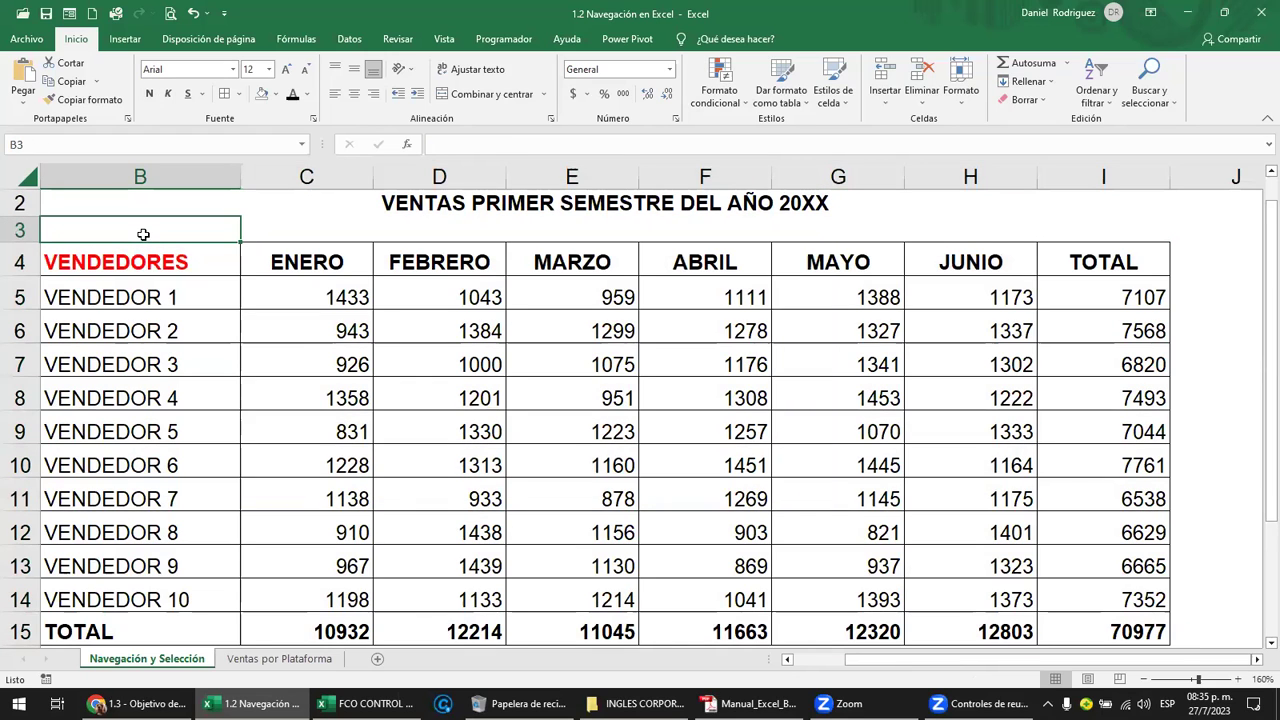
click(182, 322)
scroll(182, 322, down, 2)
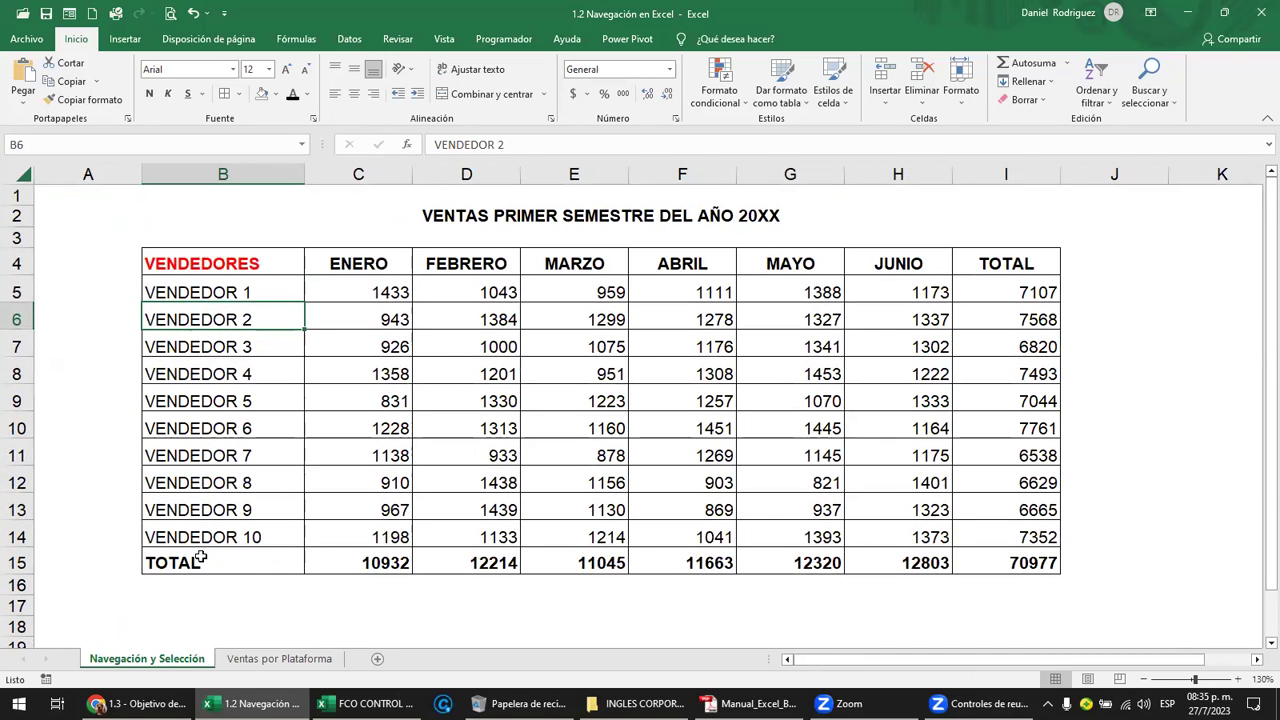
Open the Ventas por Plataforma sheet, select A7 and scroll through the sales list.
click(285, 662)
click(142, 342)
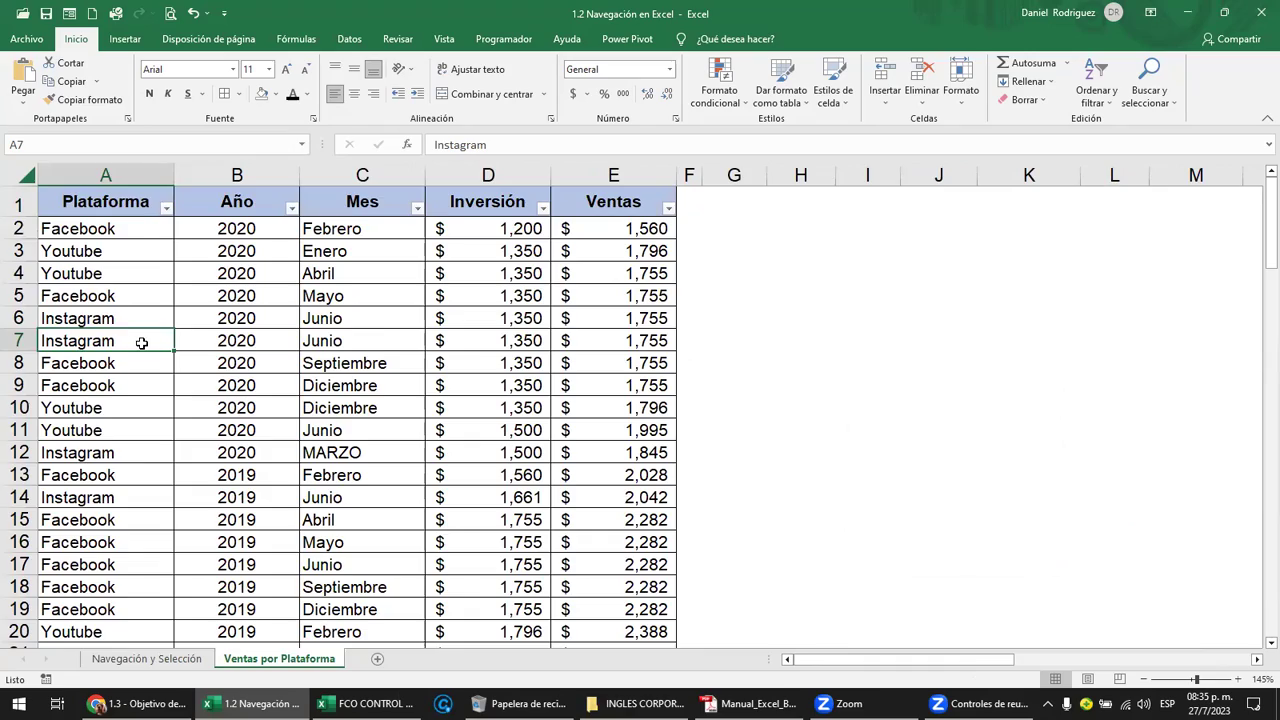
scroll(142, 342, down, 3)
scroll(142, 342, down, 3)
scroll(142, 342, down, 1)
scroll(142, 342, down, 1)
scroll(142, 344, down, 1)
scroll(142, 344, up, 2)
scroll(145, 345, up, 1)
scroll(150, 347, down, 1)
scroll(153, 348, down, 1)
scroll(67, 398, up, 2)
scroll(67, 398, up, 3)
scroll(67, 398, up, 2)
scroll(67, 398, up, 1)
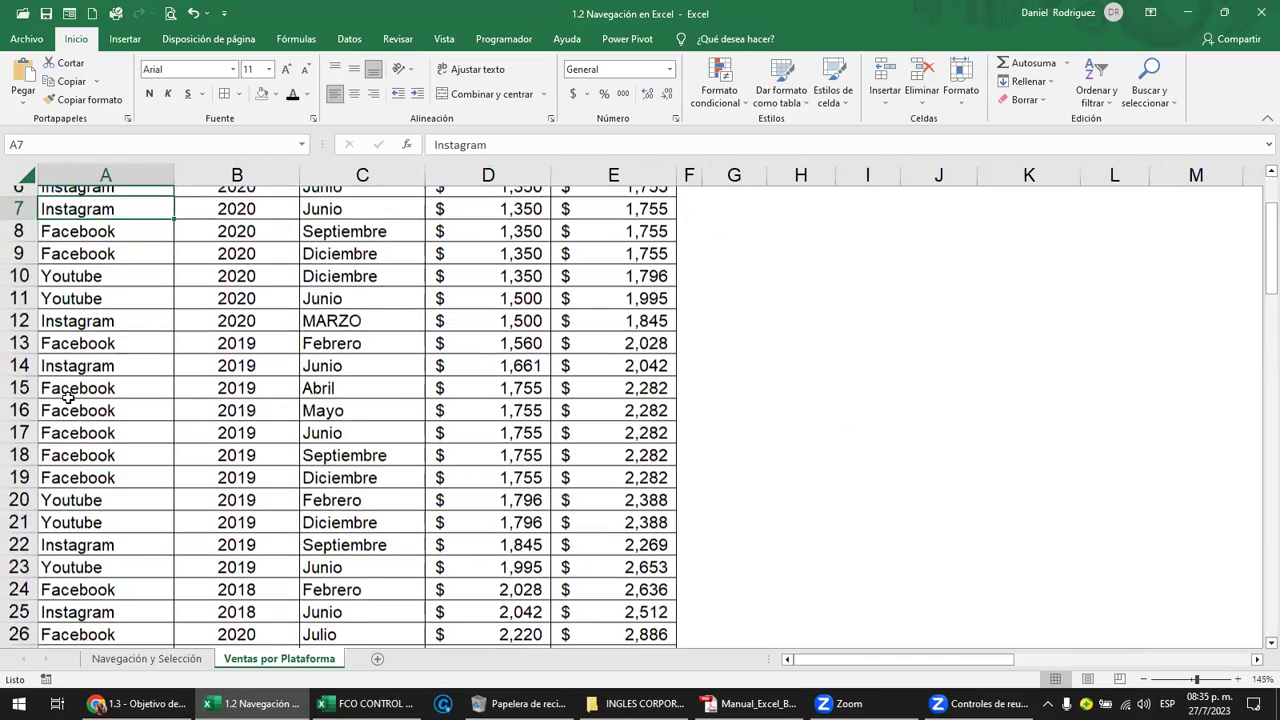
scroll(83, 321, up, 2)
Select header row A1:E1, then jump to row 100 and back up with Ctrl+arrows.
mouse_move(103, 206)
mouse_down()
mouse_move(581, 217)
mouse_move(596, 206)
mouse_up()
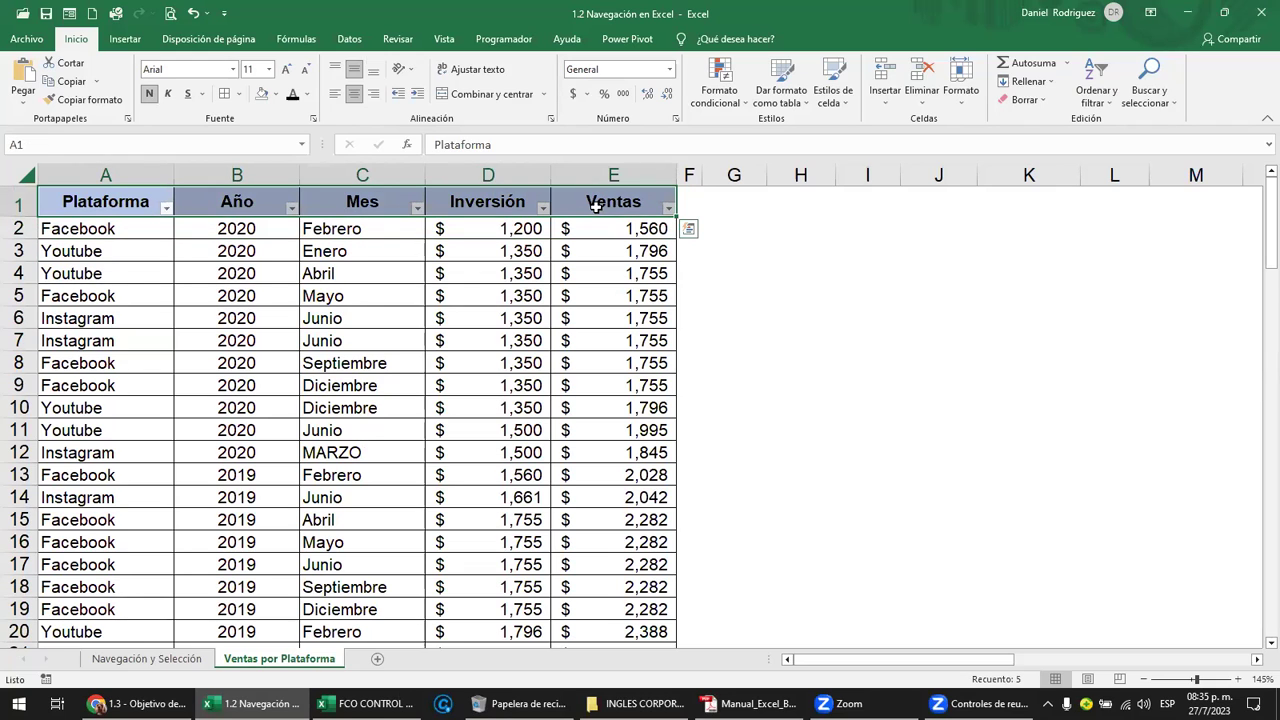
drag(90, 203, 600, 200)
click(102, 240)
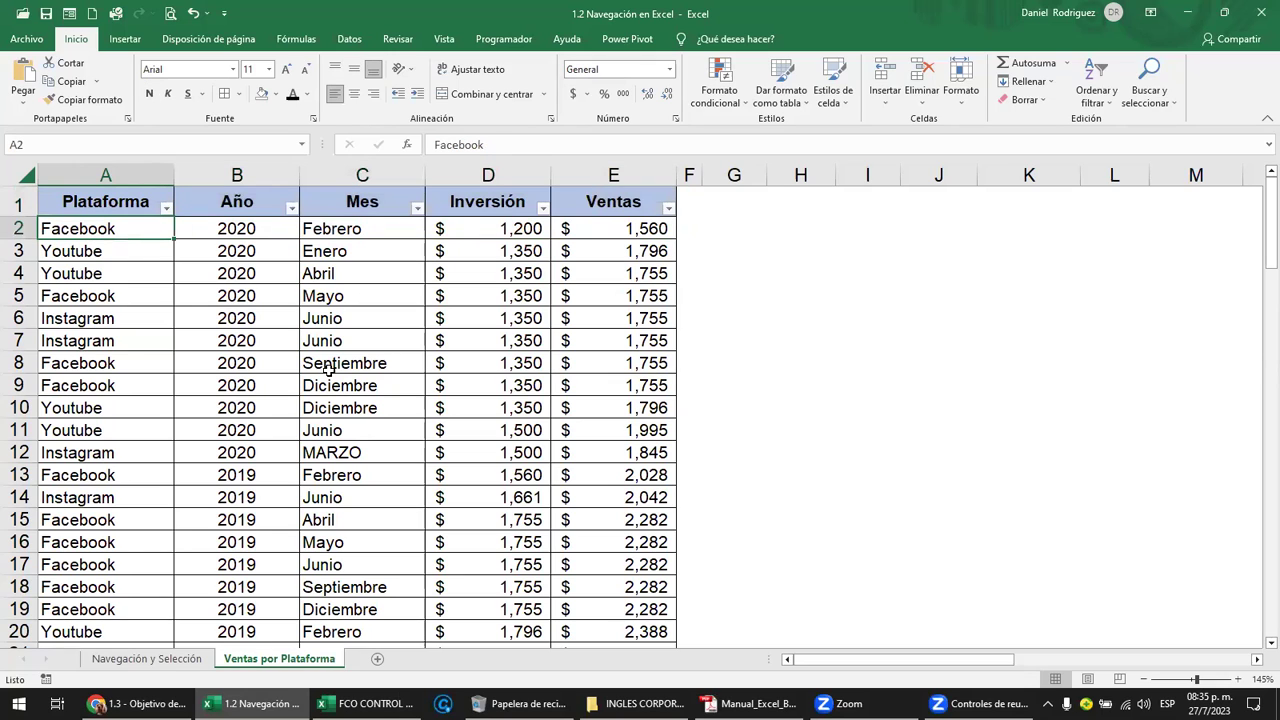
key(Up)
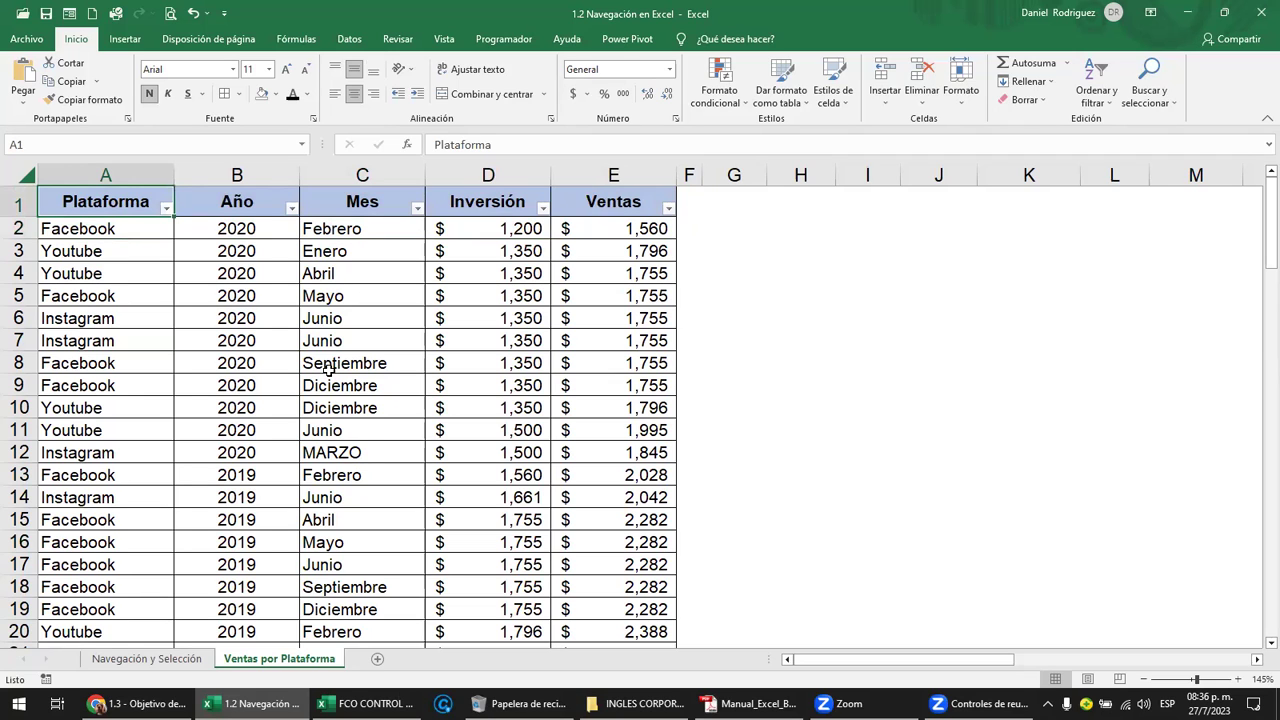
key(ctrl+Down)
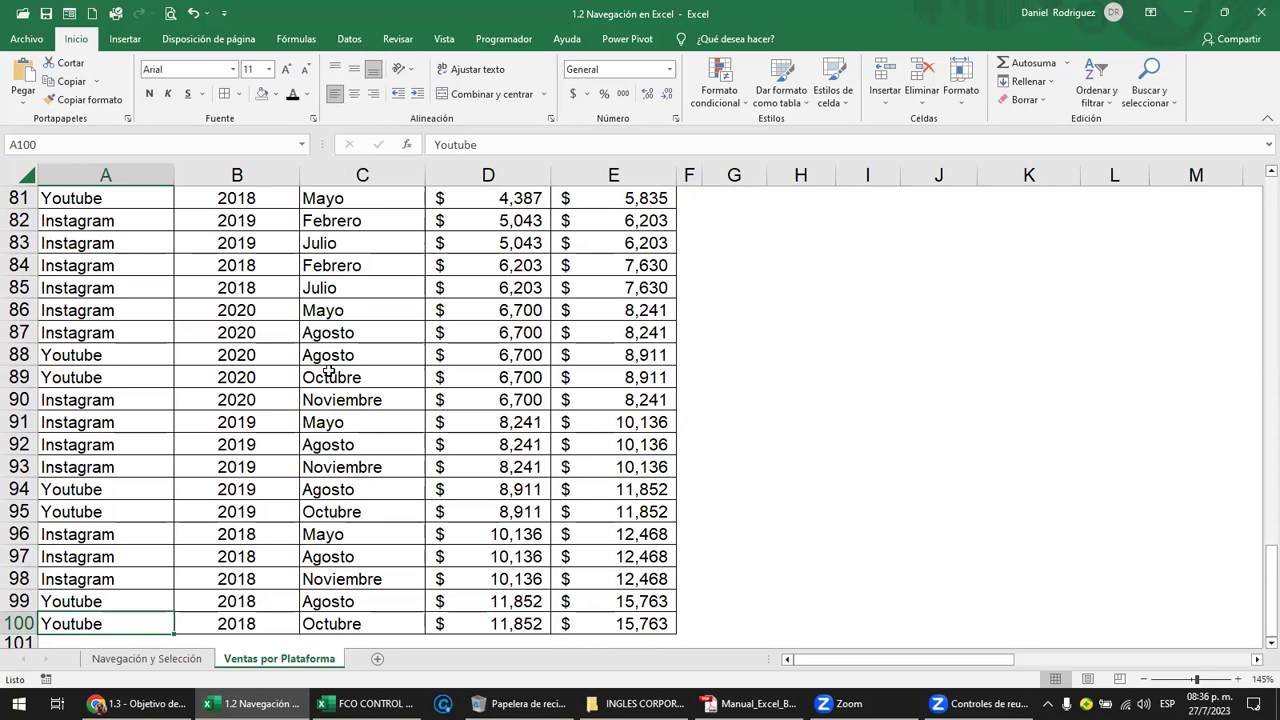
key(ctrl+Up)
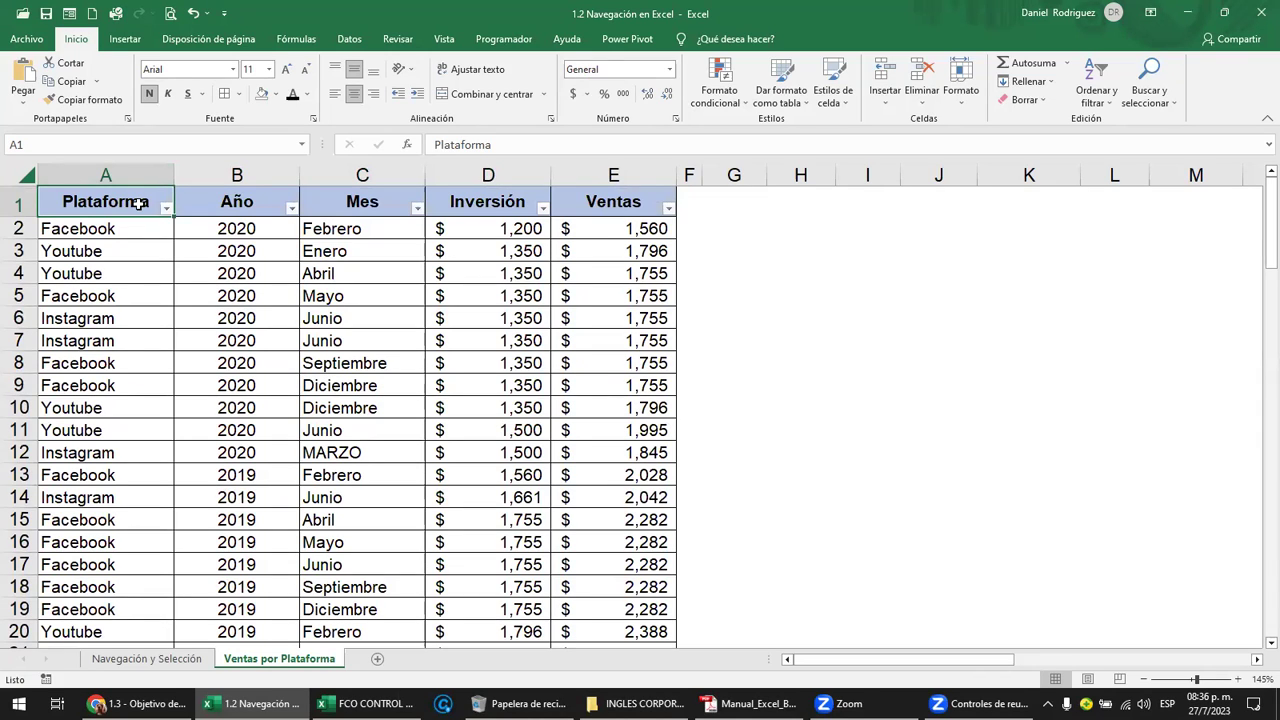
Extend the selection three rows down the Plataforma column, then shrink it back to A1.
key(shift+Down)
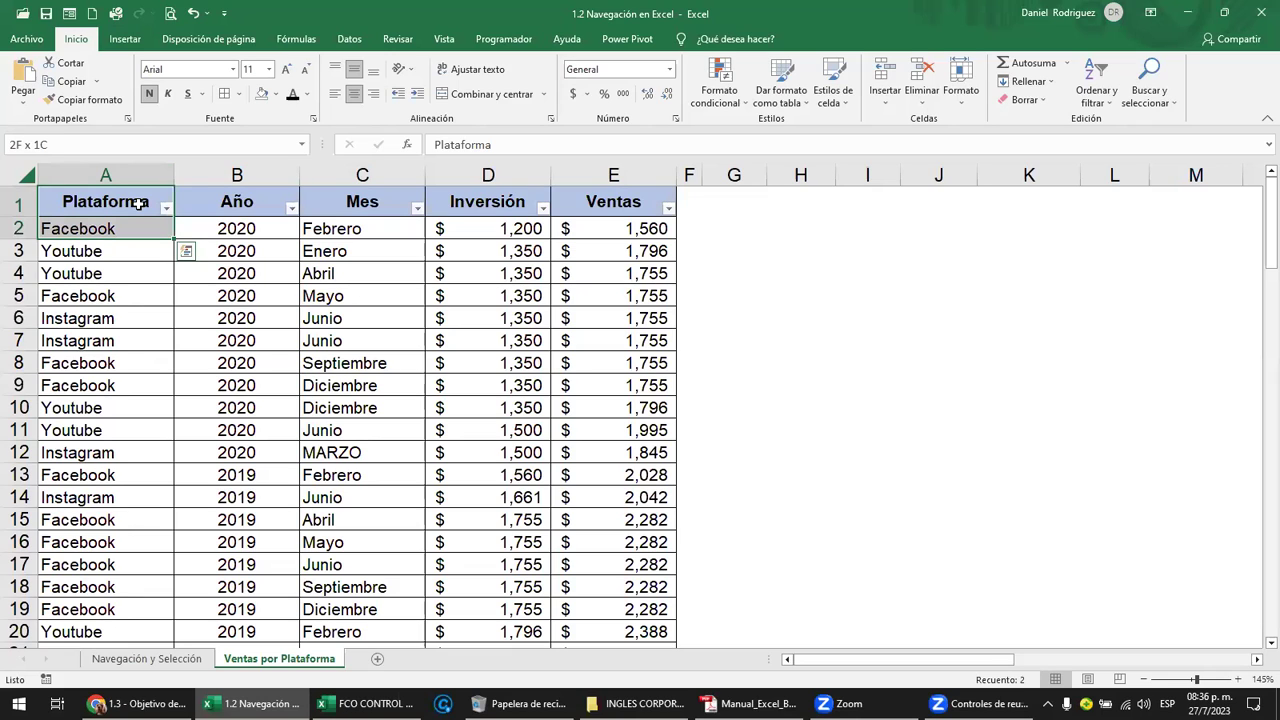
key(shift+Down)
key(shift+Down)
key(shift+Down)
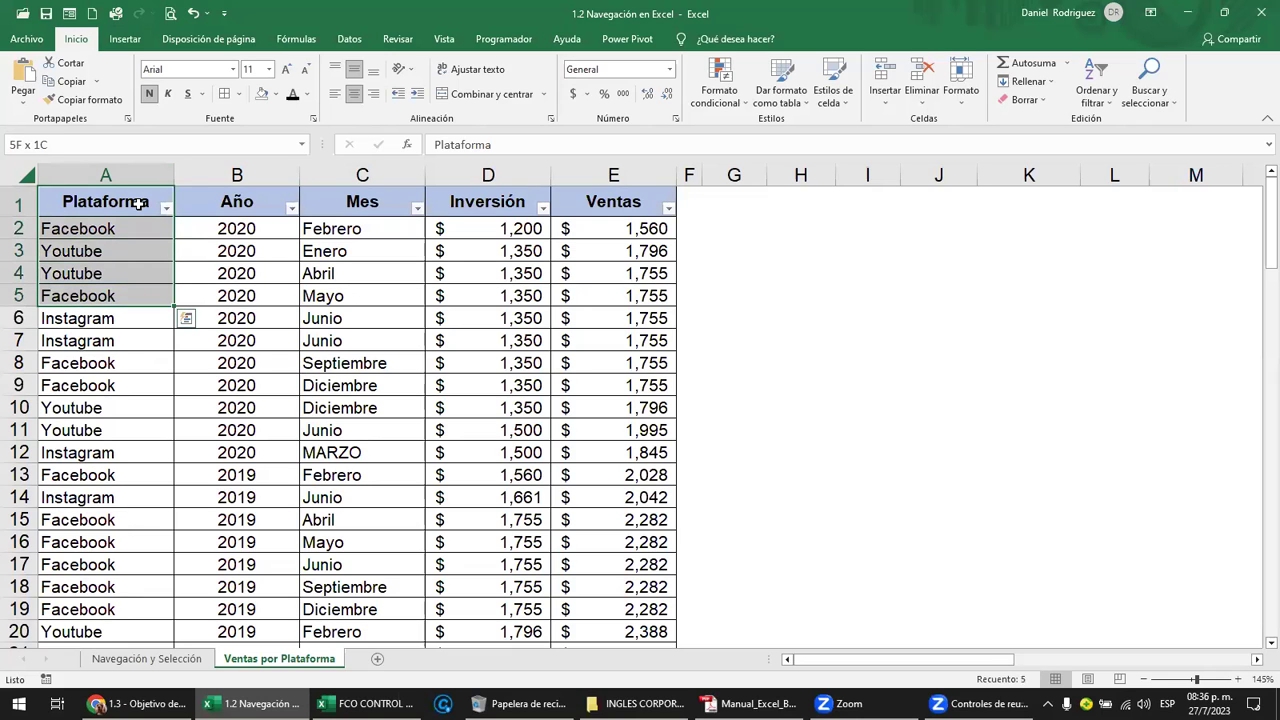
key(shift+Down)
key(shift+Down)
key(shift+Down)
key(shift+Down)
key(shift+Down)
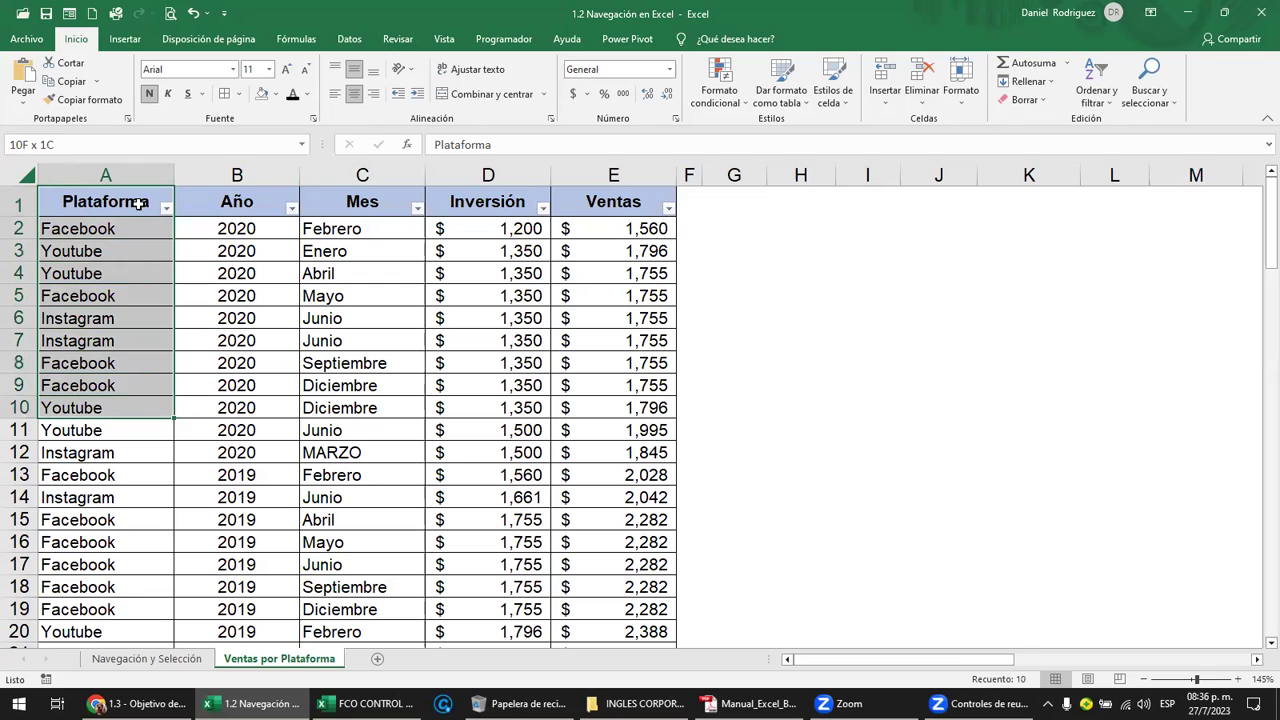
key(shift+Up)
key(shift+Up)
key(shift+Up)
key(shift+Up)
key(shift+Up)
key(shift+Up)
key(shift+Up)
key(shift+Up)
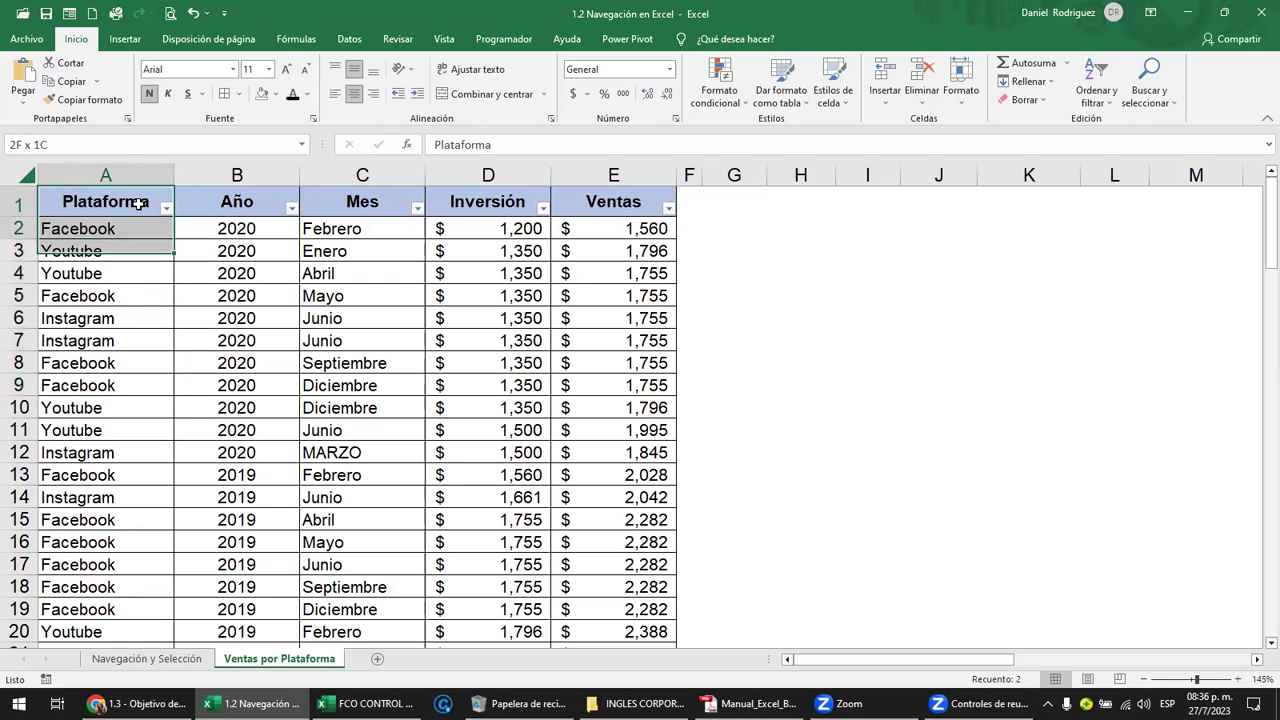
key(shift+Up)
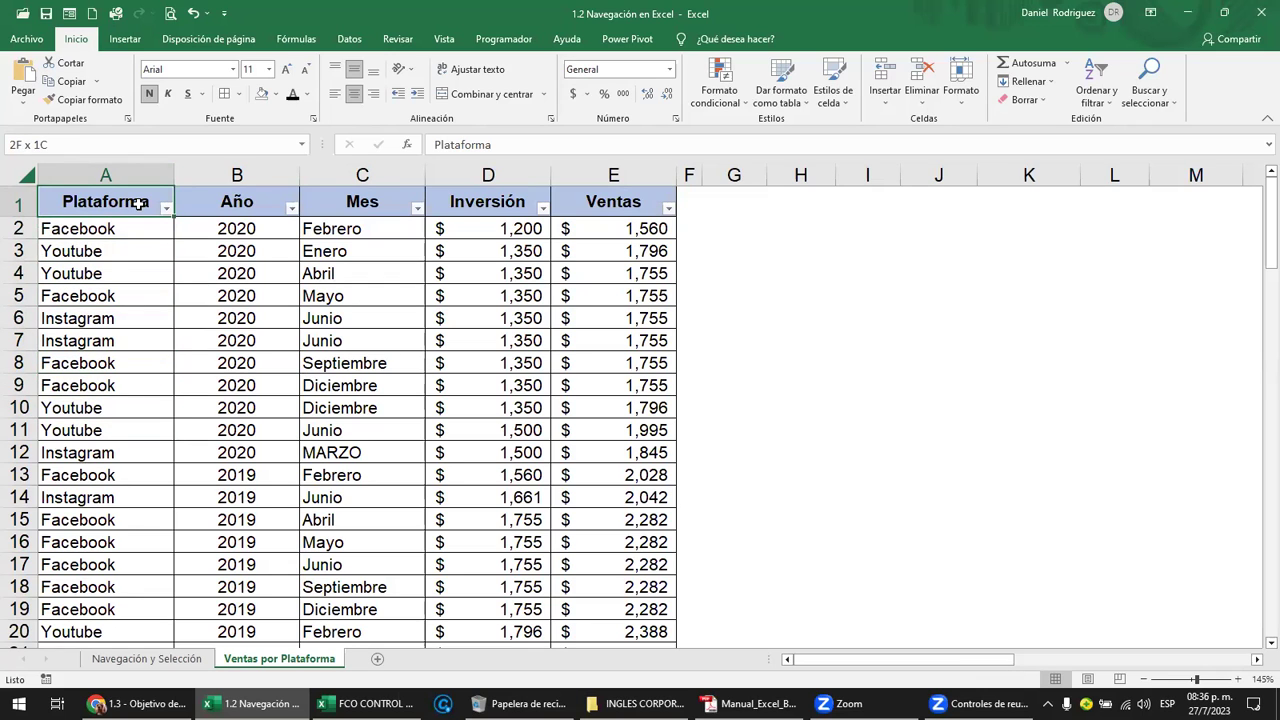
Select the whole table A1:E100 with Ctrl+Shift+Down and Ctrl+Shift+Right, then pick A82.
click(108, 201)
key(ctrl+shift+Down)
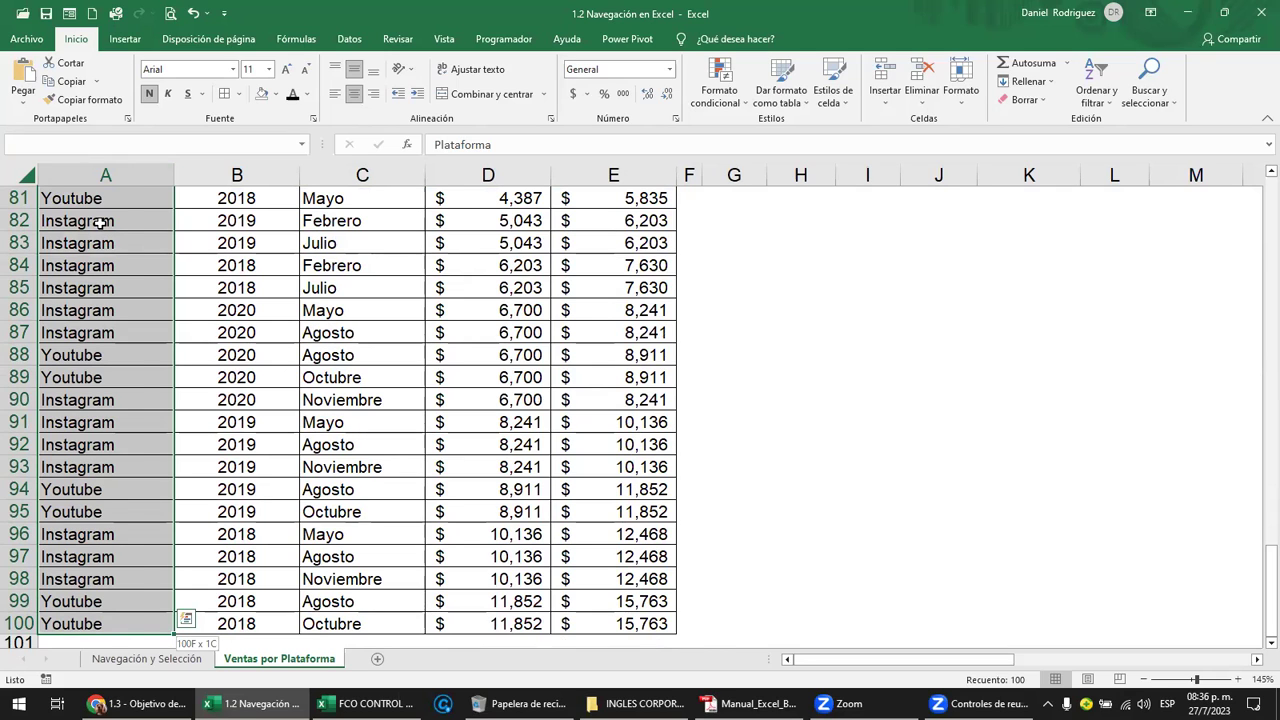
key(ctrl+shift+Right)
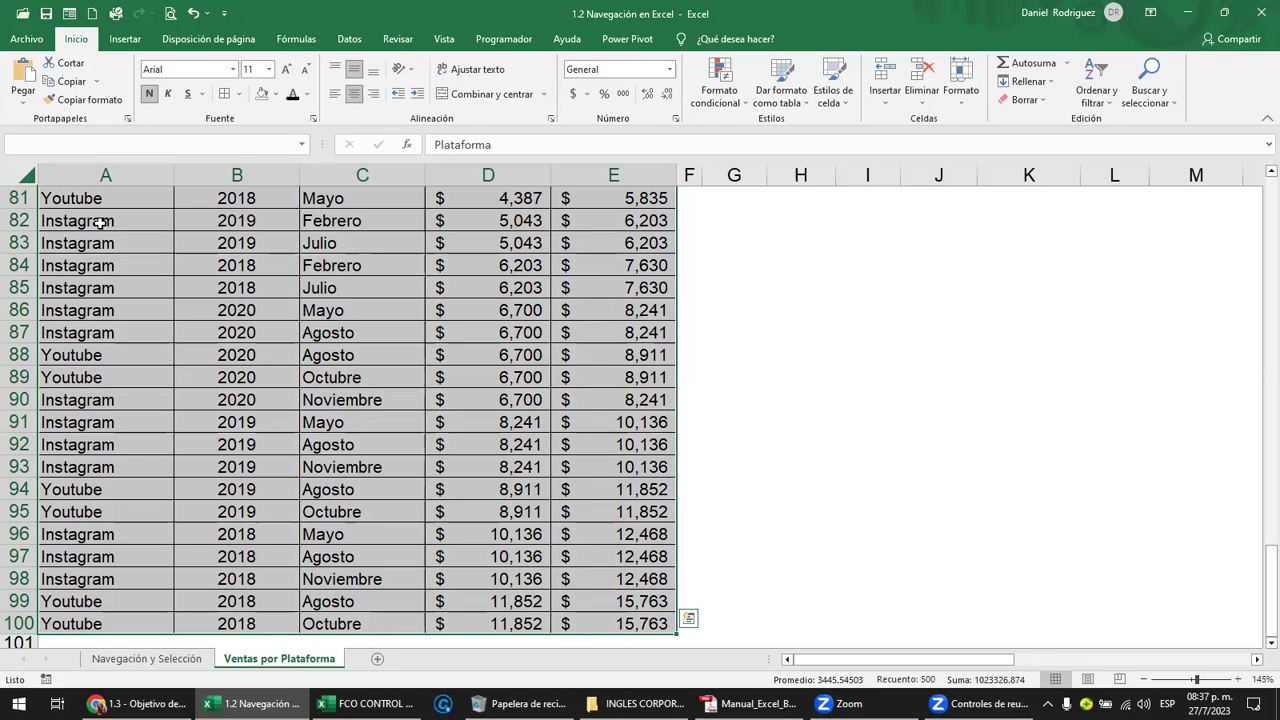
click(101, 224)
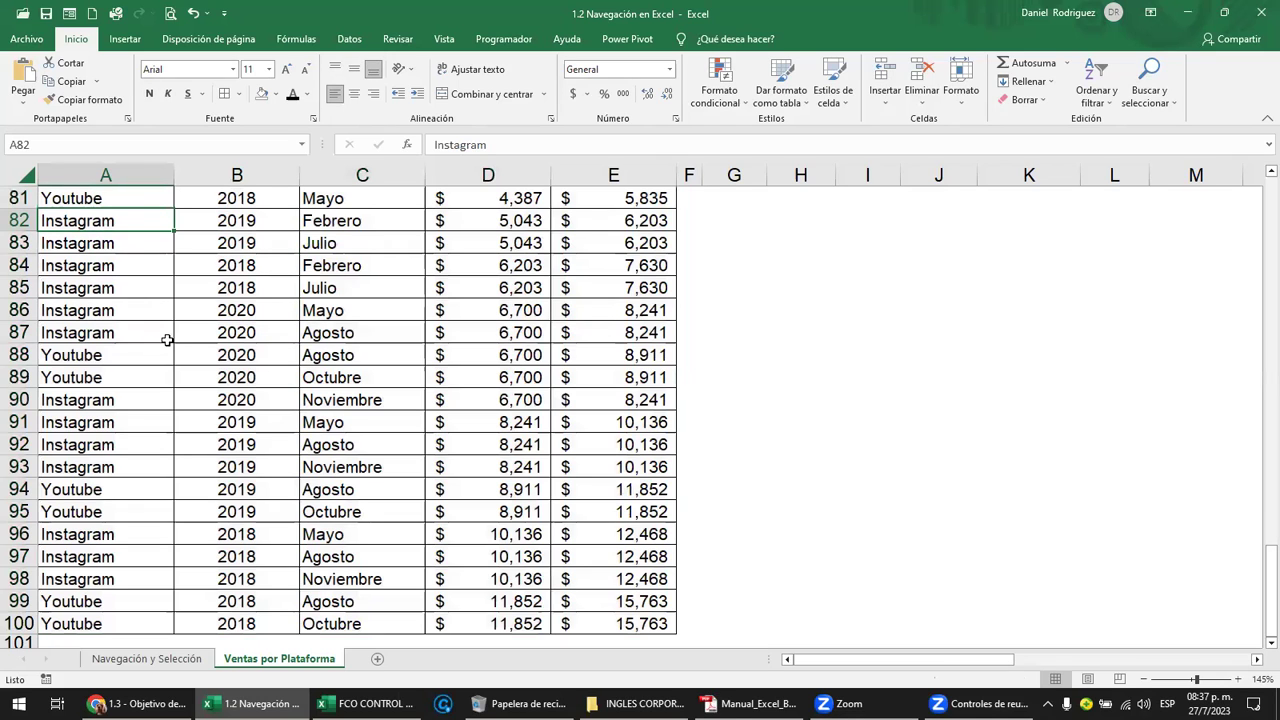
Switch sheets with Ctrl+PageUp and back, then return from H11 to A1 with Ctrl+Home.
key(ctrl+Page_Up)
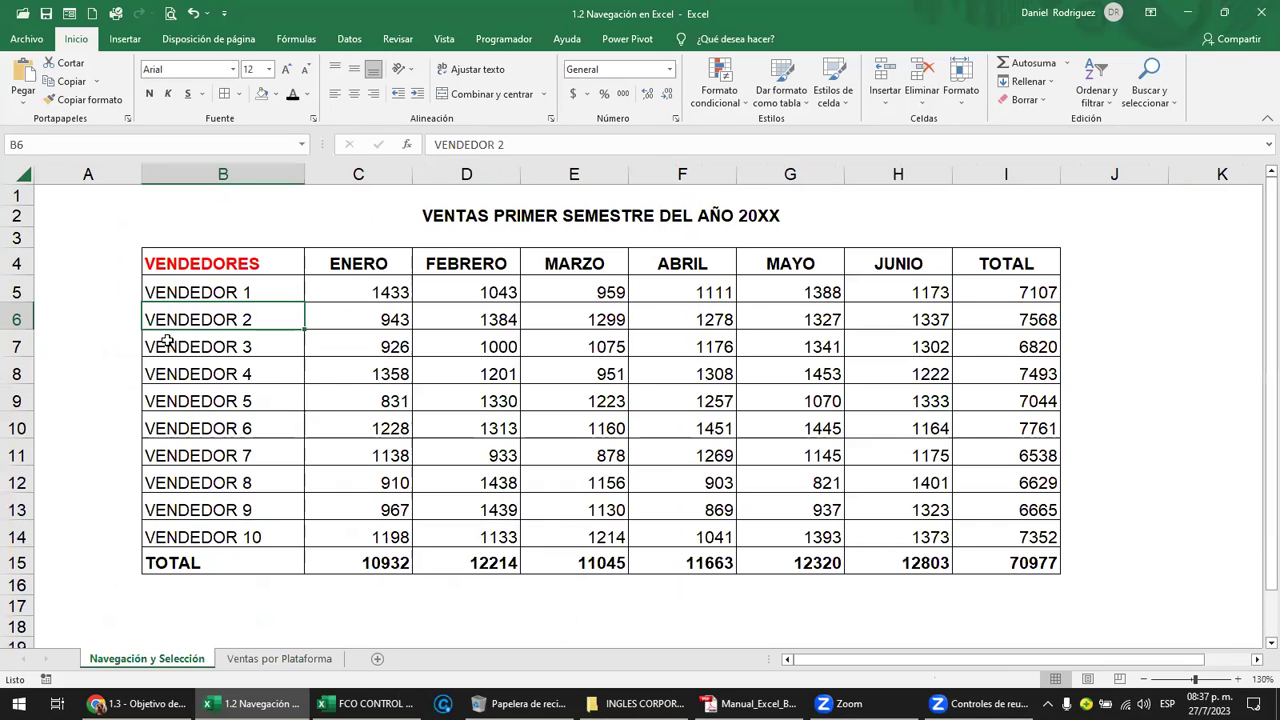
click(297, 657)
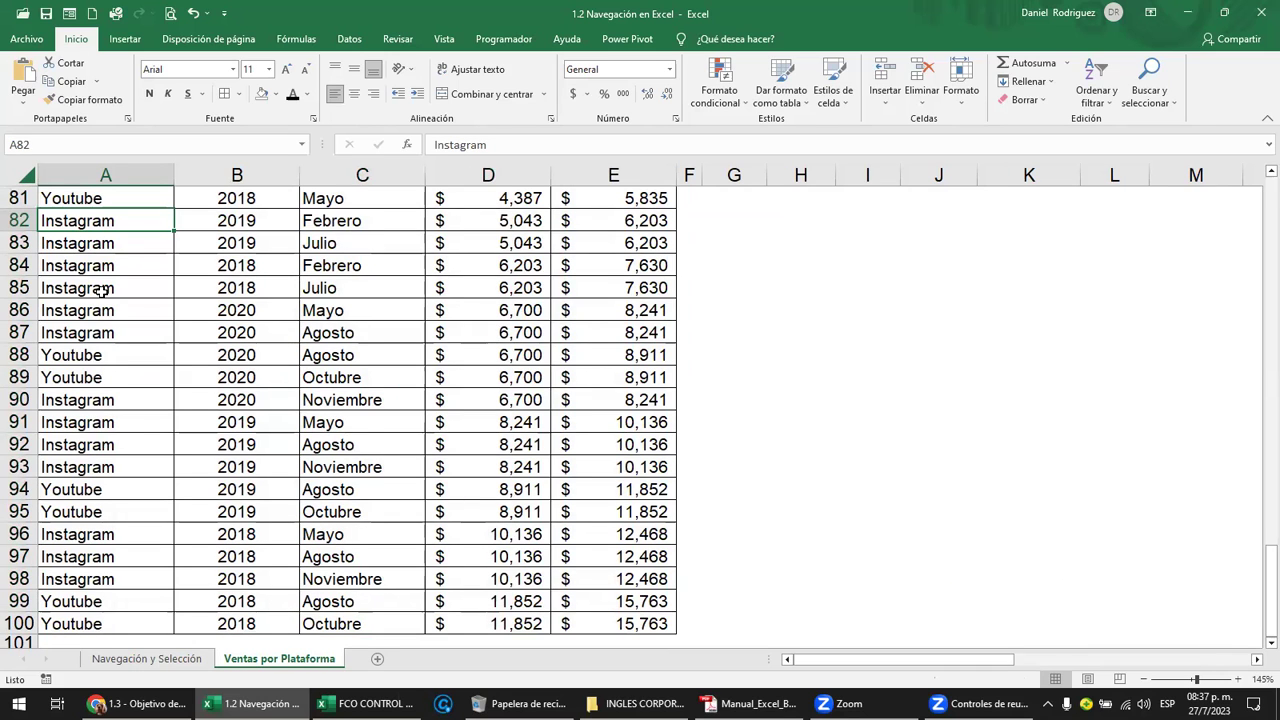
key(ctrl+Home)
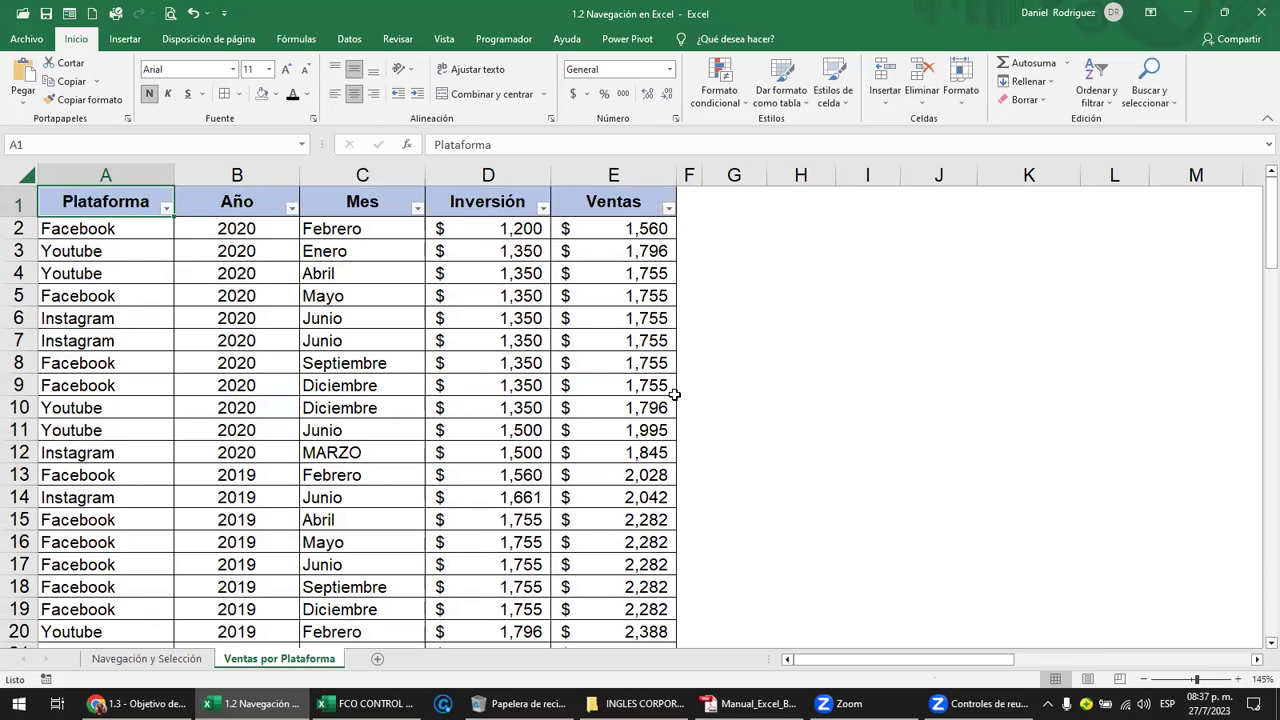
click(796, 421)
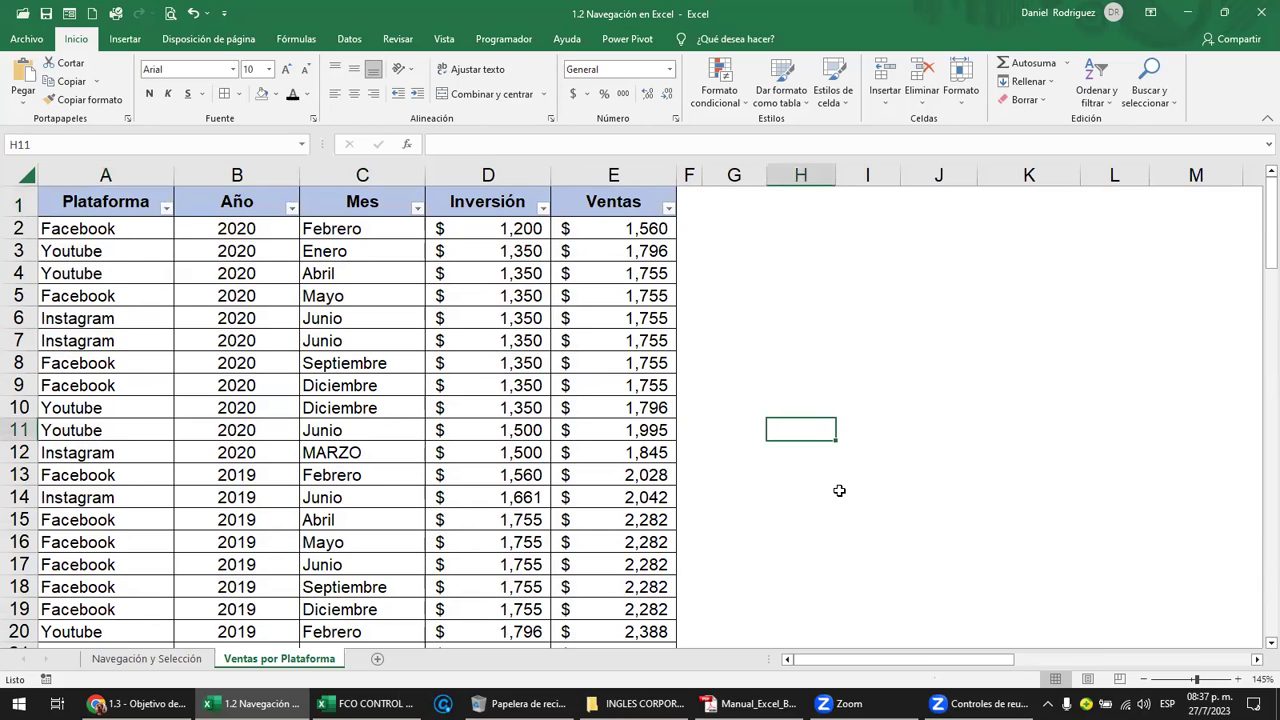
key(ctrl+Home)
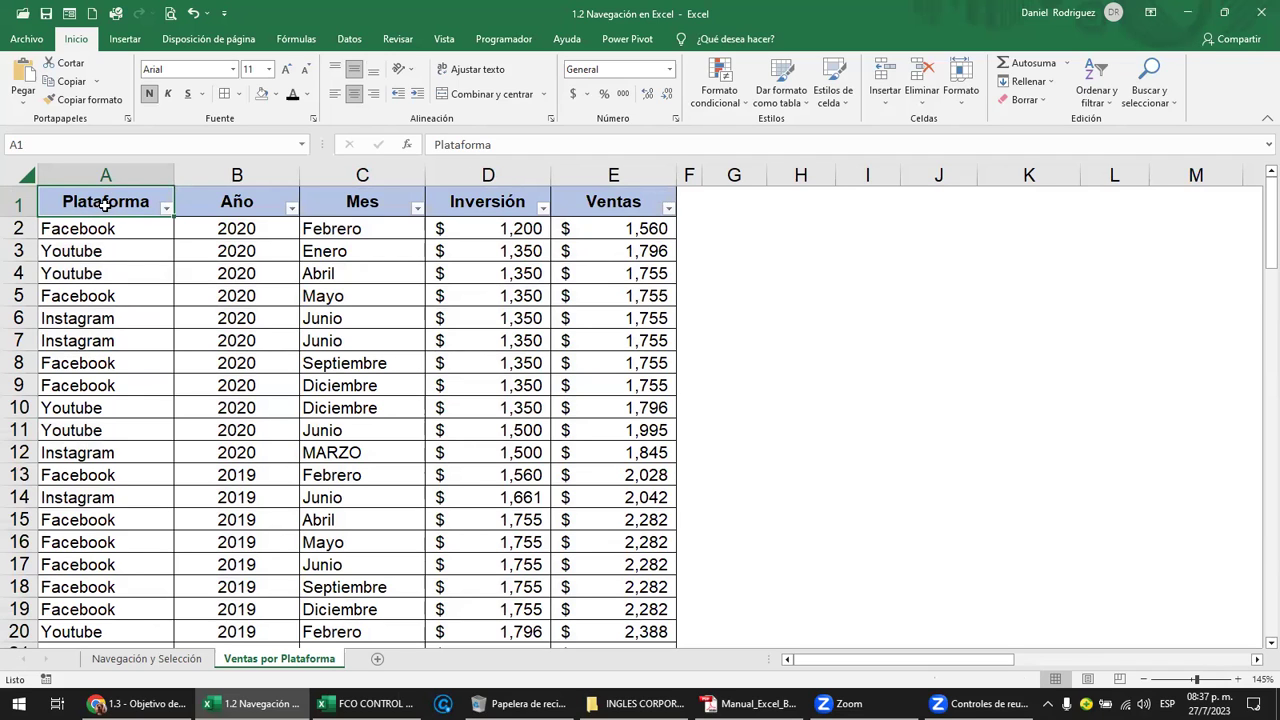
On Navegación y Selección, jump from J15 and J16 back to A1 with Ctrl+Home.
click(147, 658)
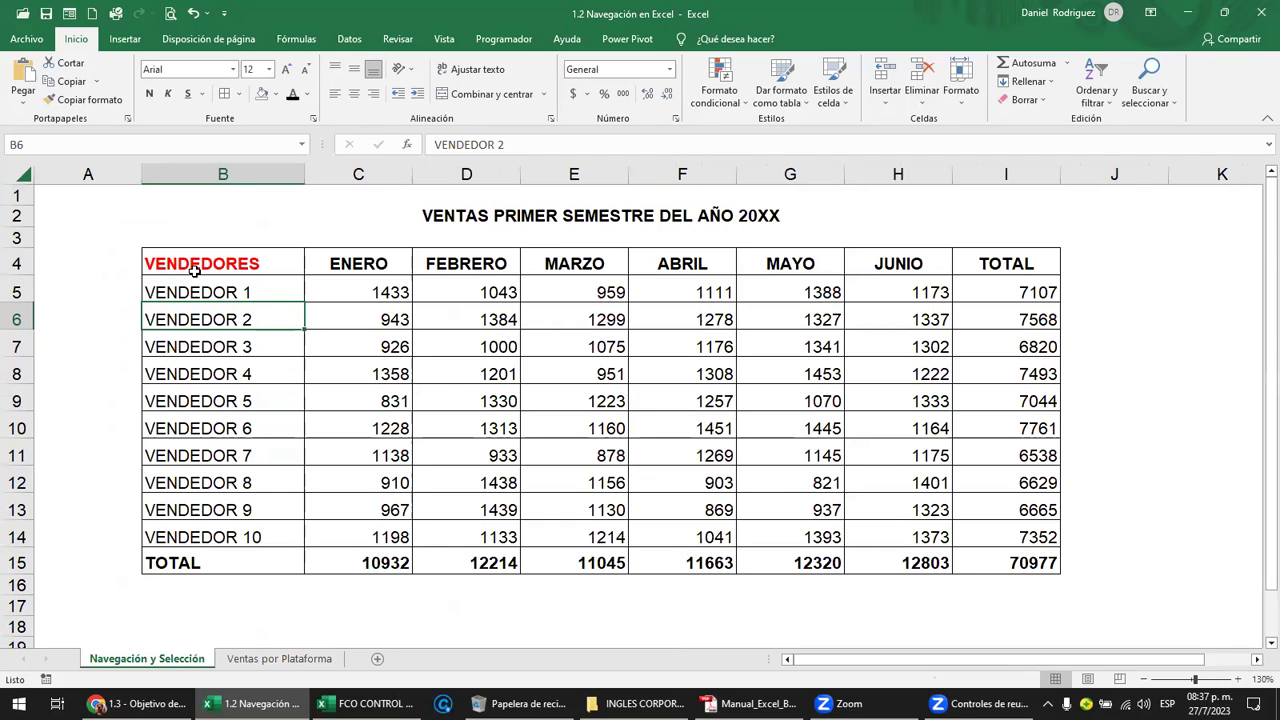
click(194, 270)
click(1141, 560)
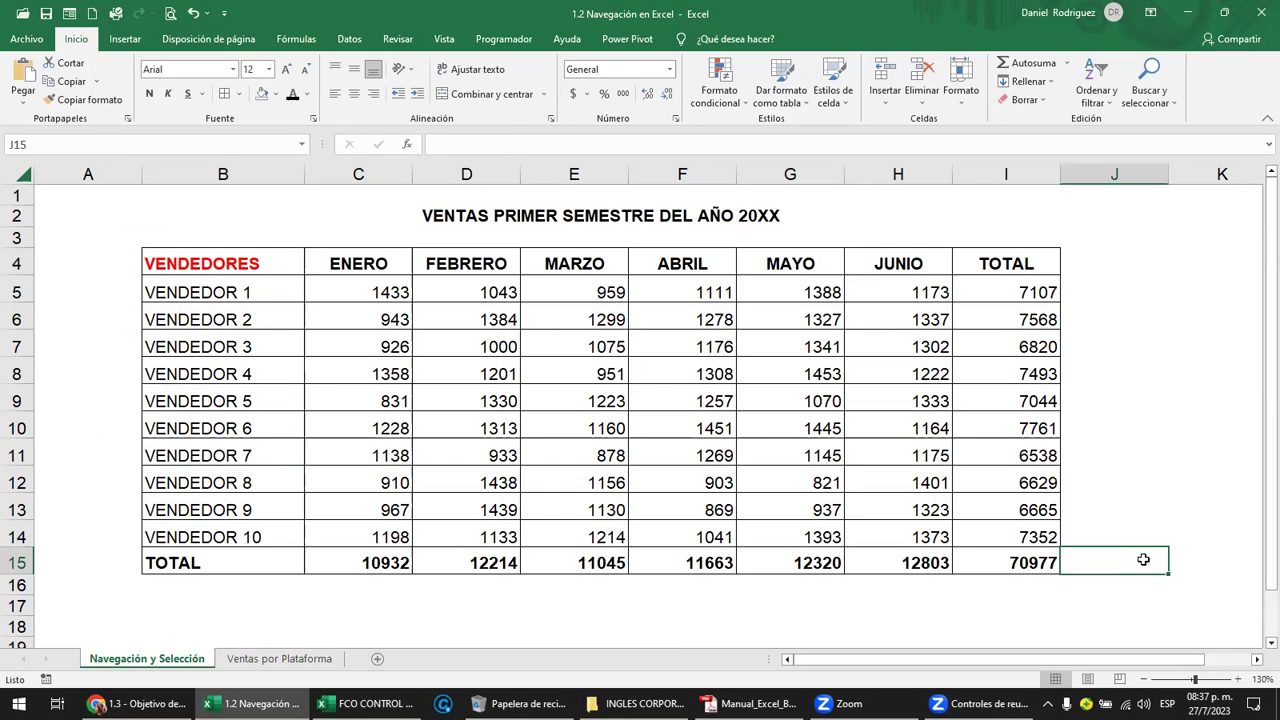
key(ctrl+Home)
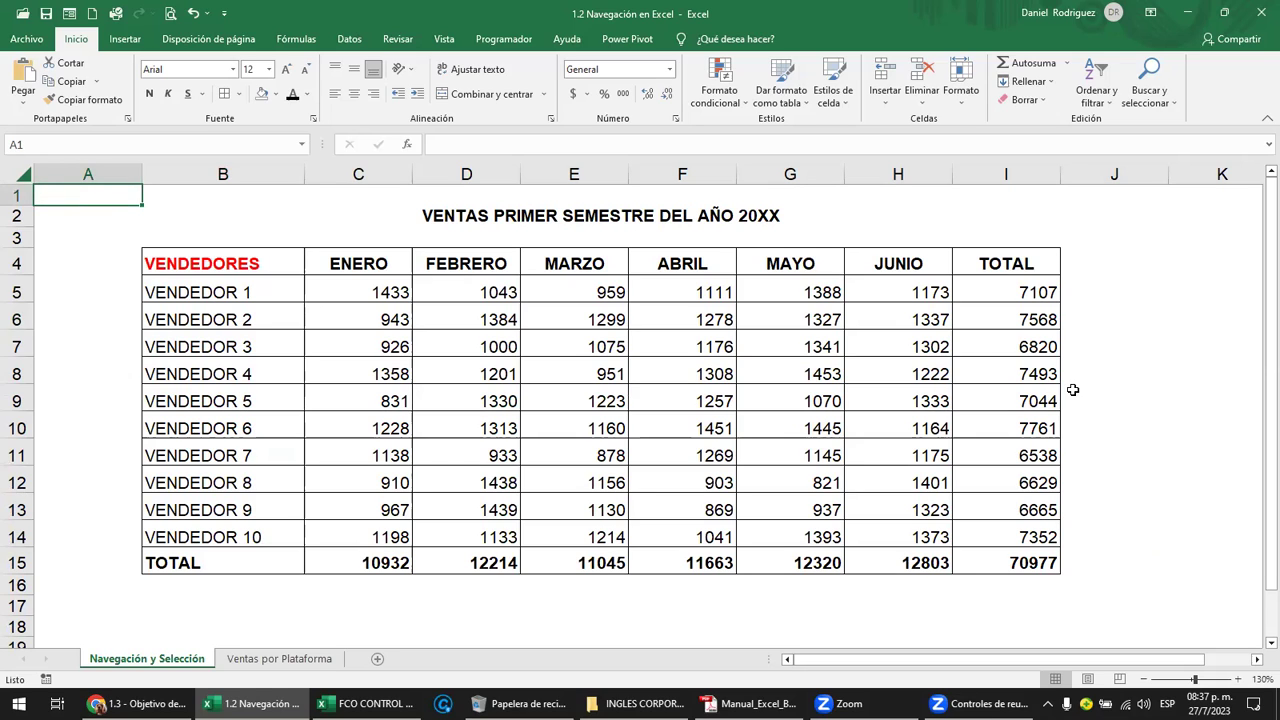
click(1137, 595)
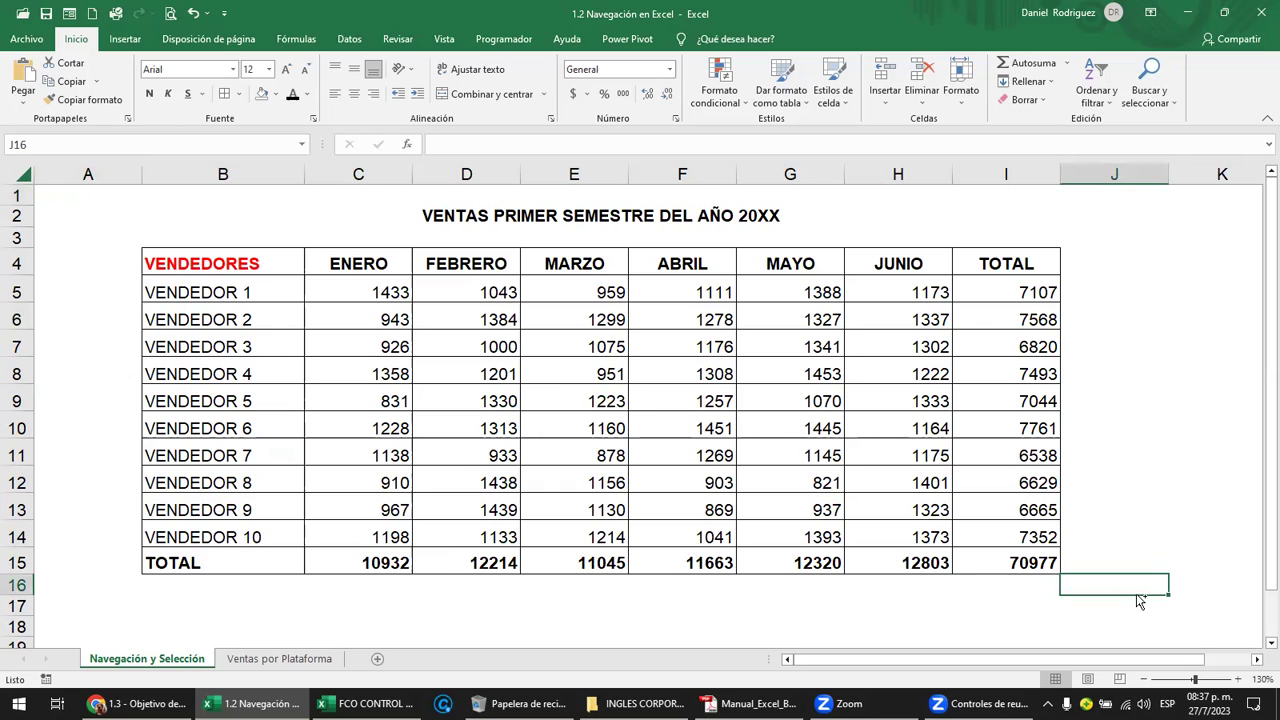
key(ctrl+Home)
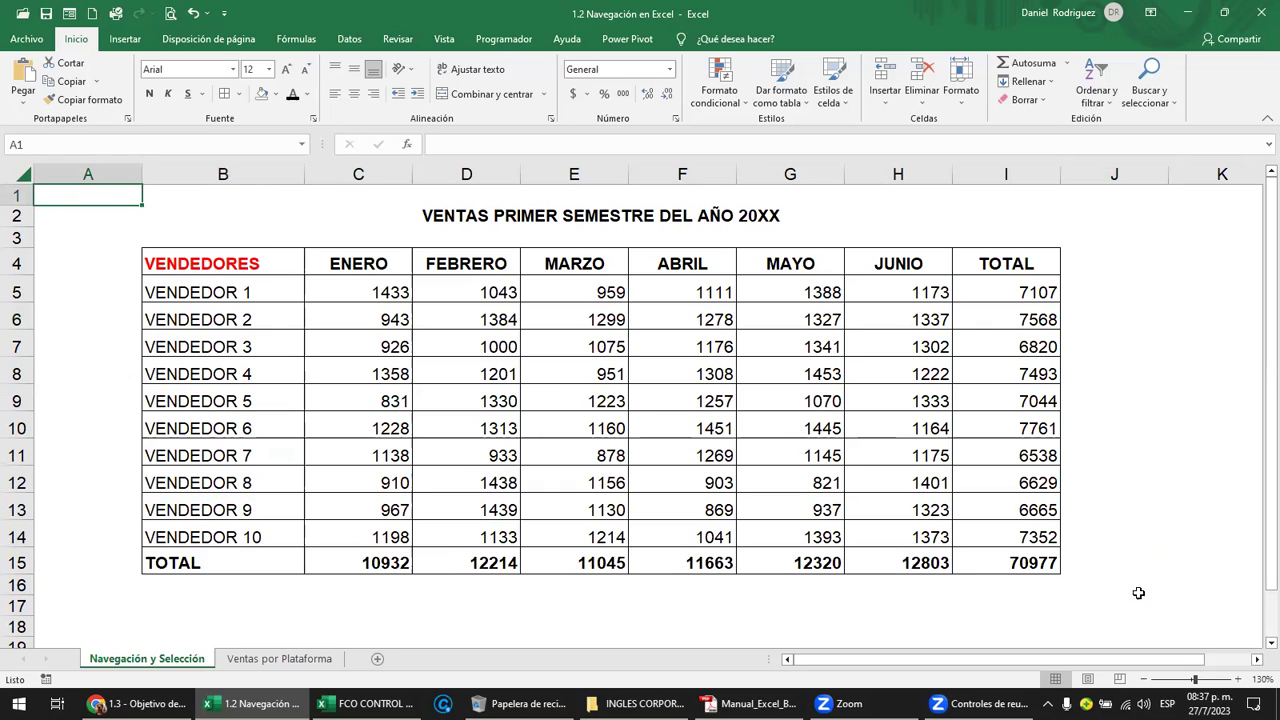
Go from J16 to A1 by entering A1 in the Name Box, then select B16.
click(1140, 590)
click(41, 145)
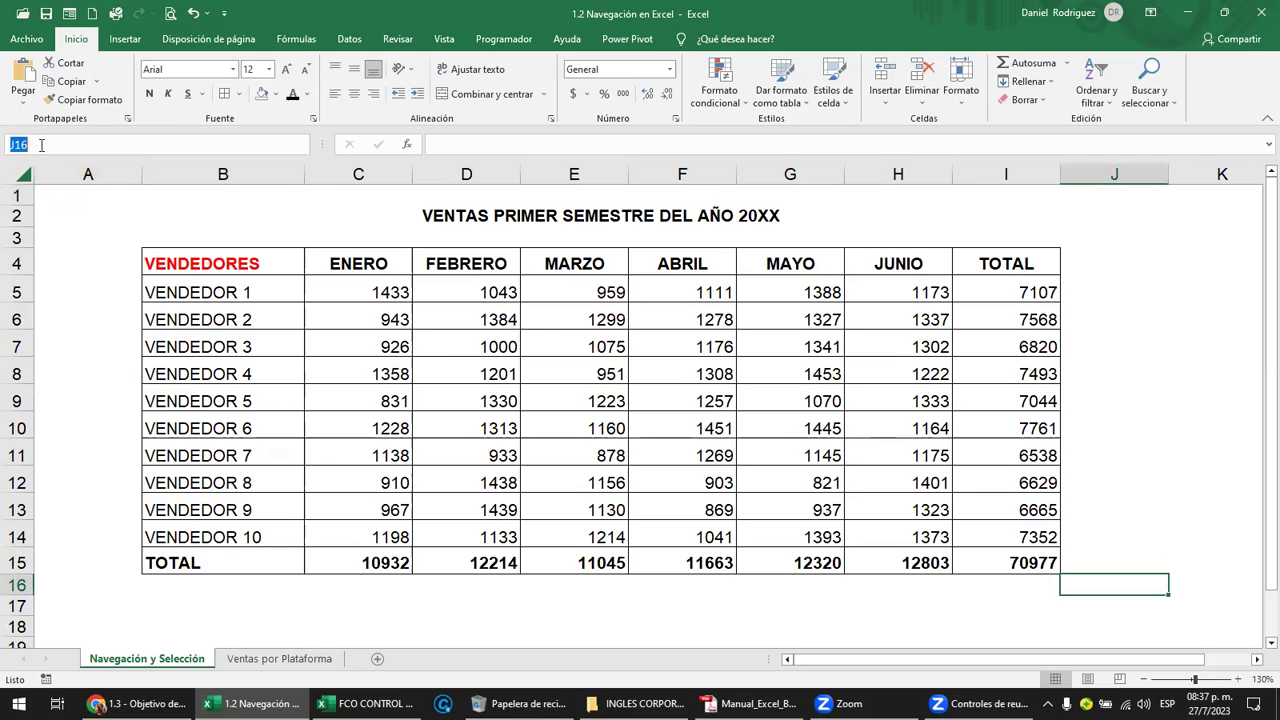
text(A1)
key(Return)
click(180, 584)
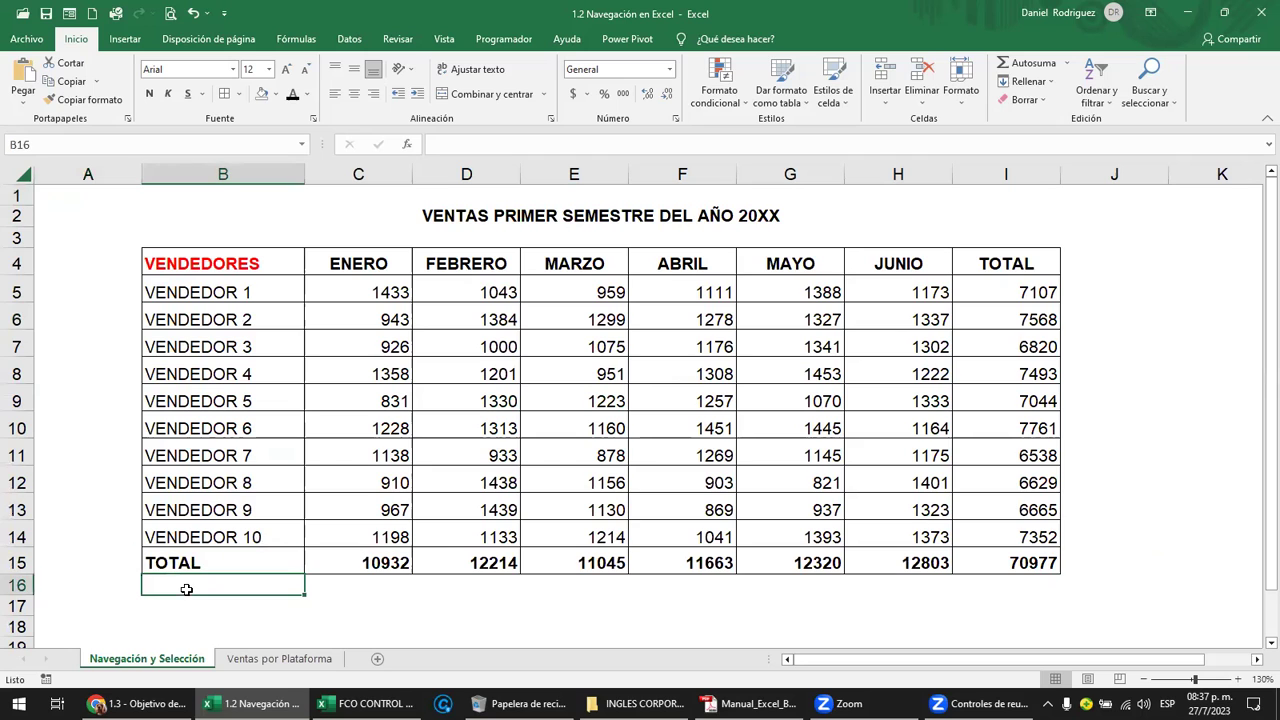
Open Manual_Excel_Basico.pdf from the course lesson page in Chrome.
click(137, 703)
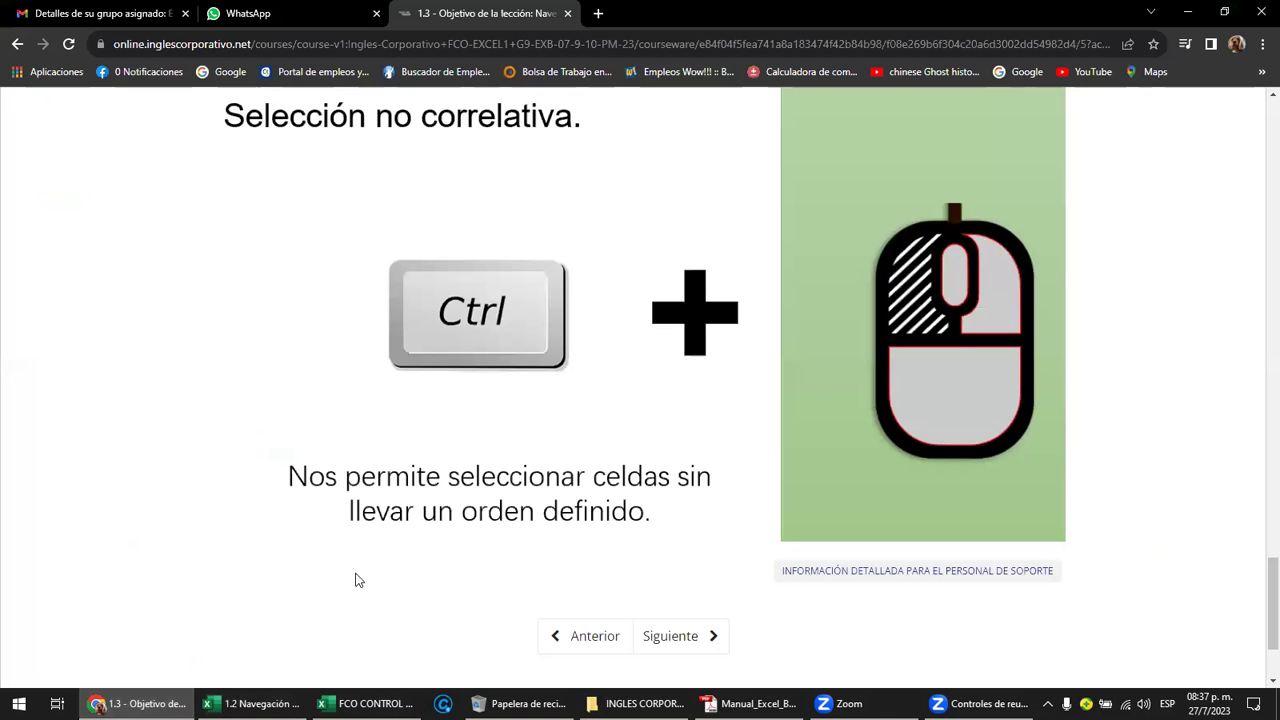
scroll(485, 522, down, 1)
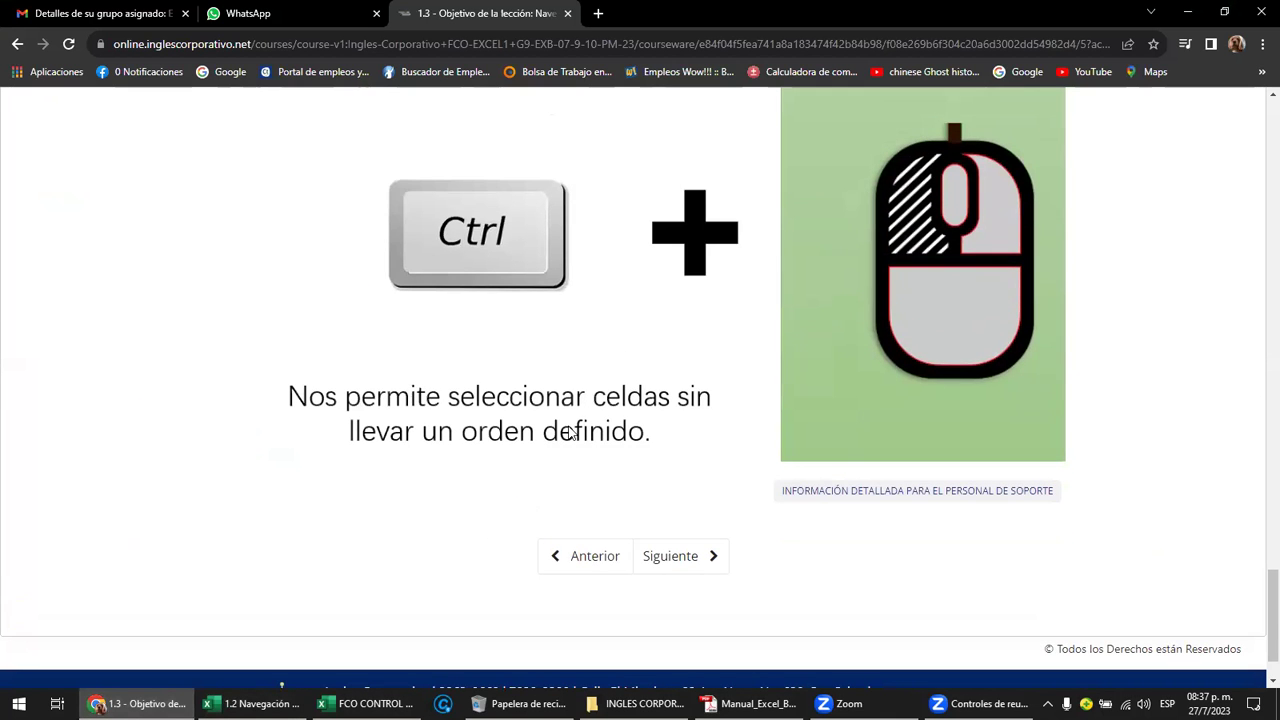
click(760, 703)
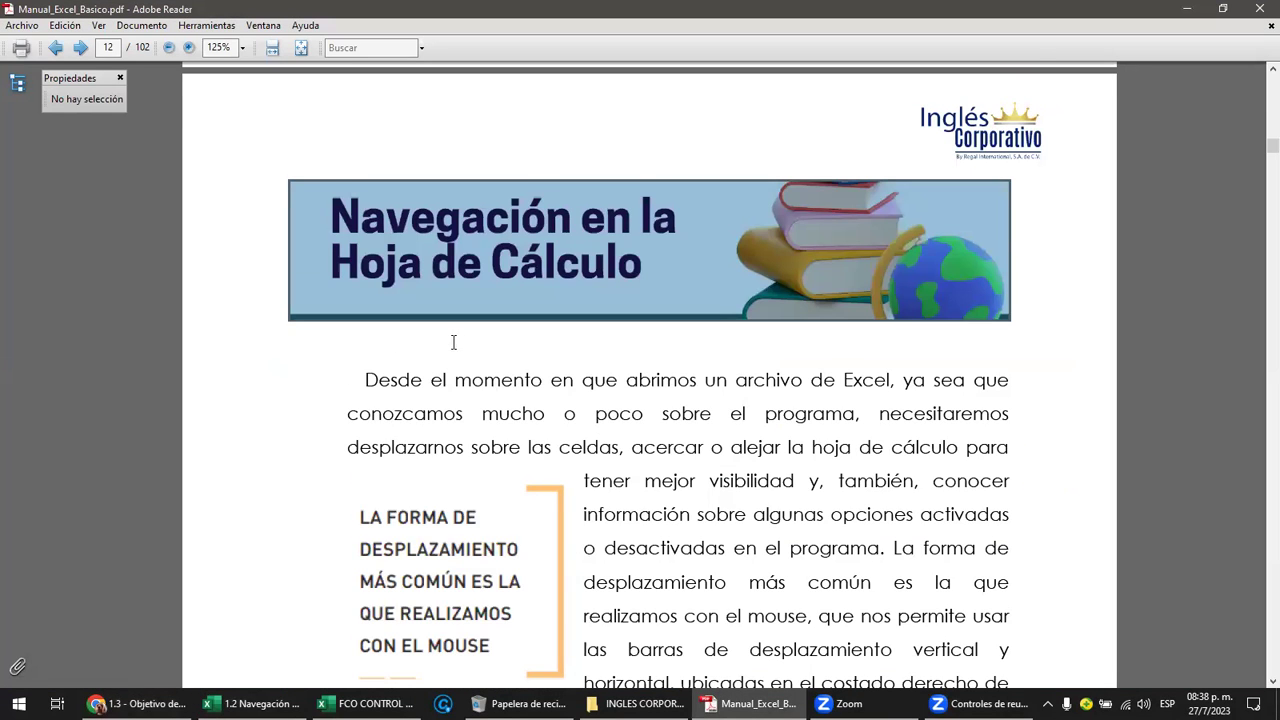
Highlight the 'F5' and 'CTRL + I' shortcuts in the manual, then select Excel's TOTAL cell B15.
scroll(452, 344, down, 5)
scroll(452, 344, down, 3)
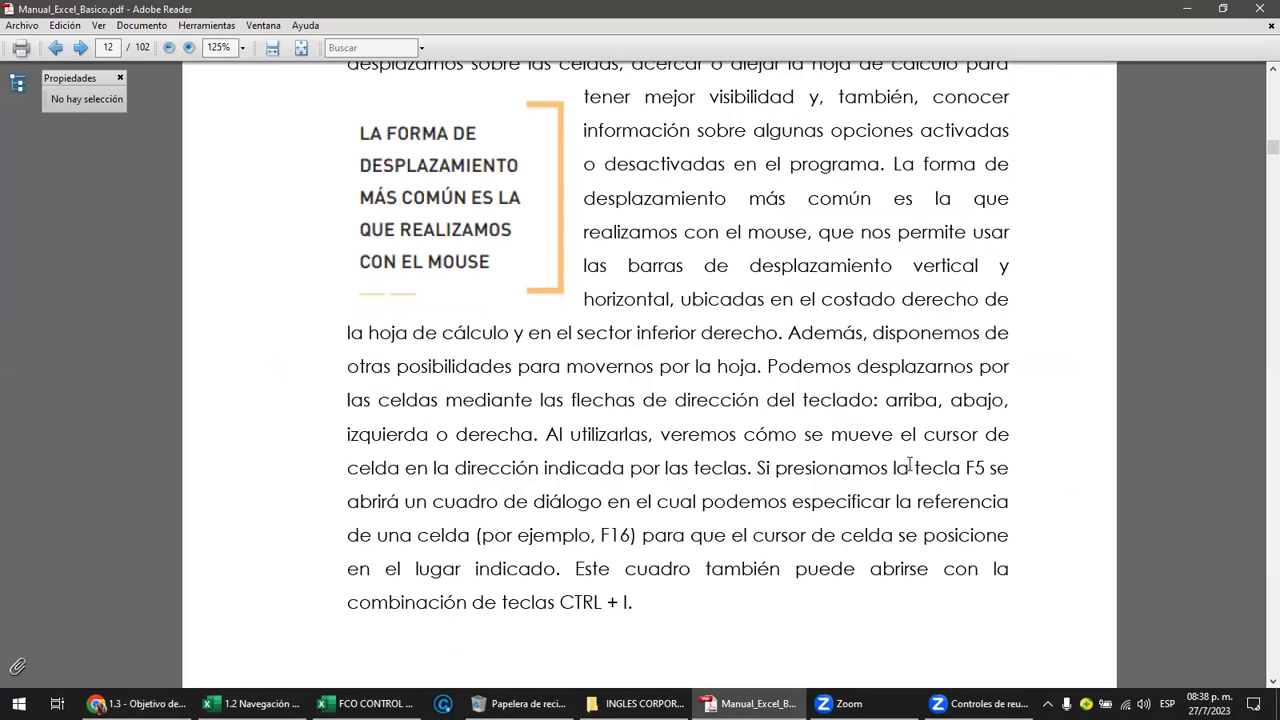
drag(966, 468, 988, 470)
drag(634, 603, 560, 603)
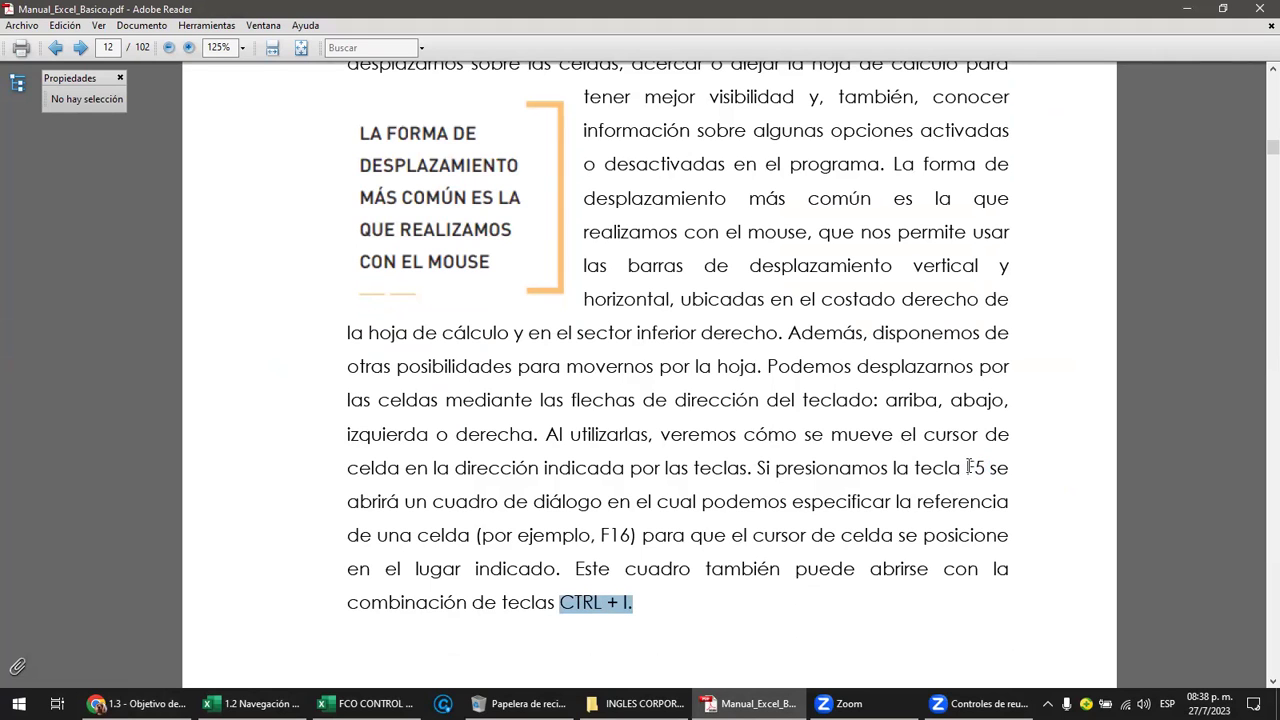
click(255, 703)
click(214, 557)
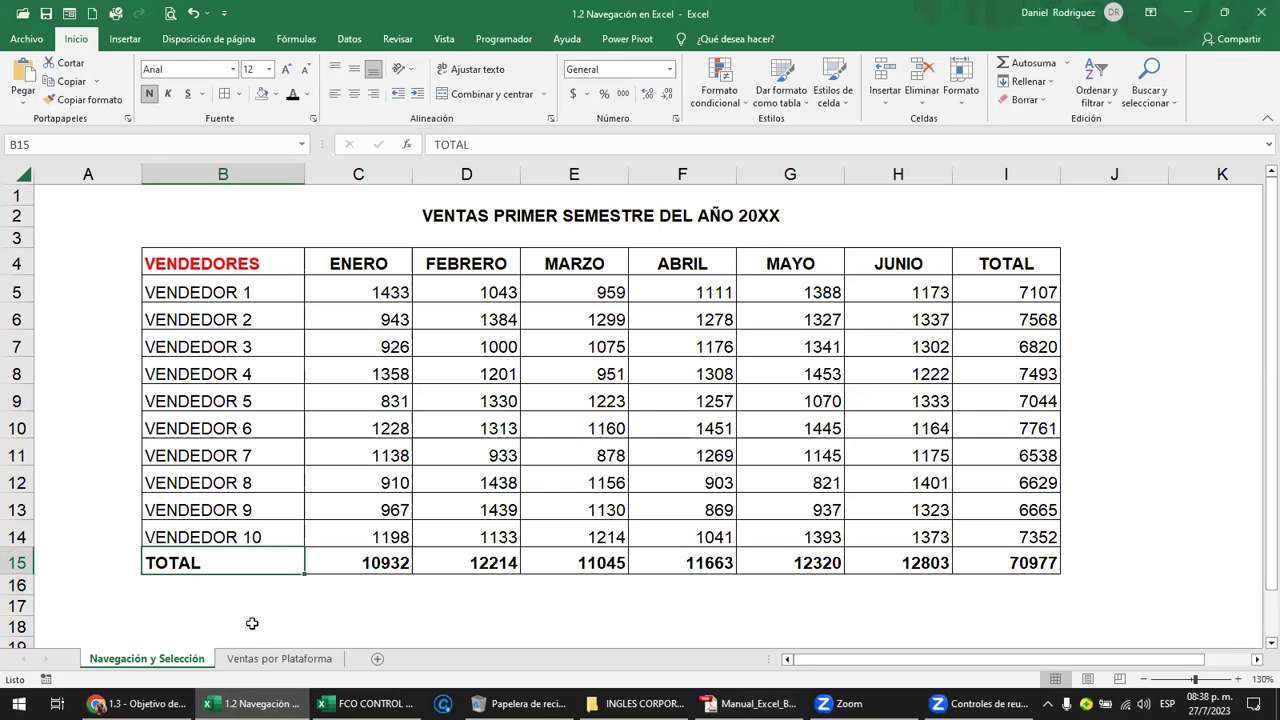
Jump to cell H4 through the F5 Go To box, then select the 910 value in C12.
key(F5)
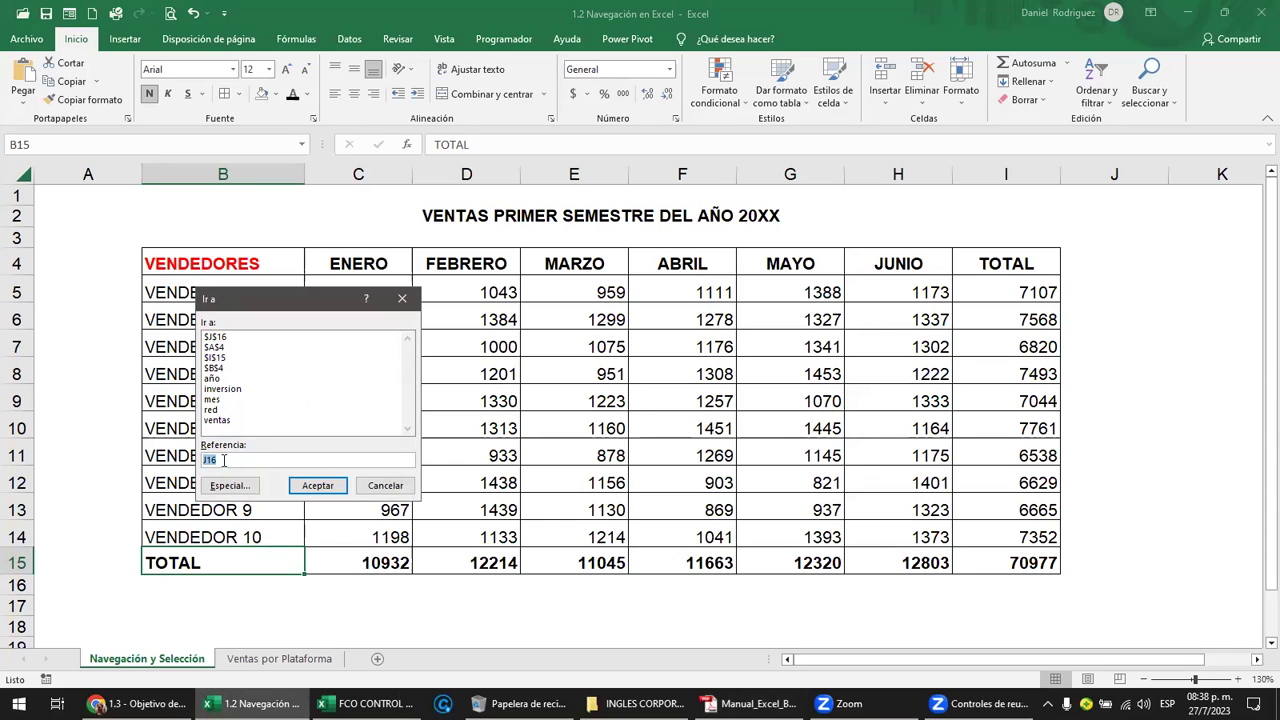
text(h4)
key(Return)
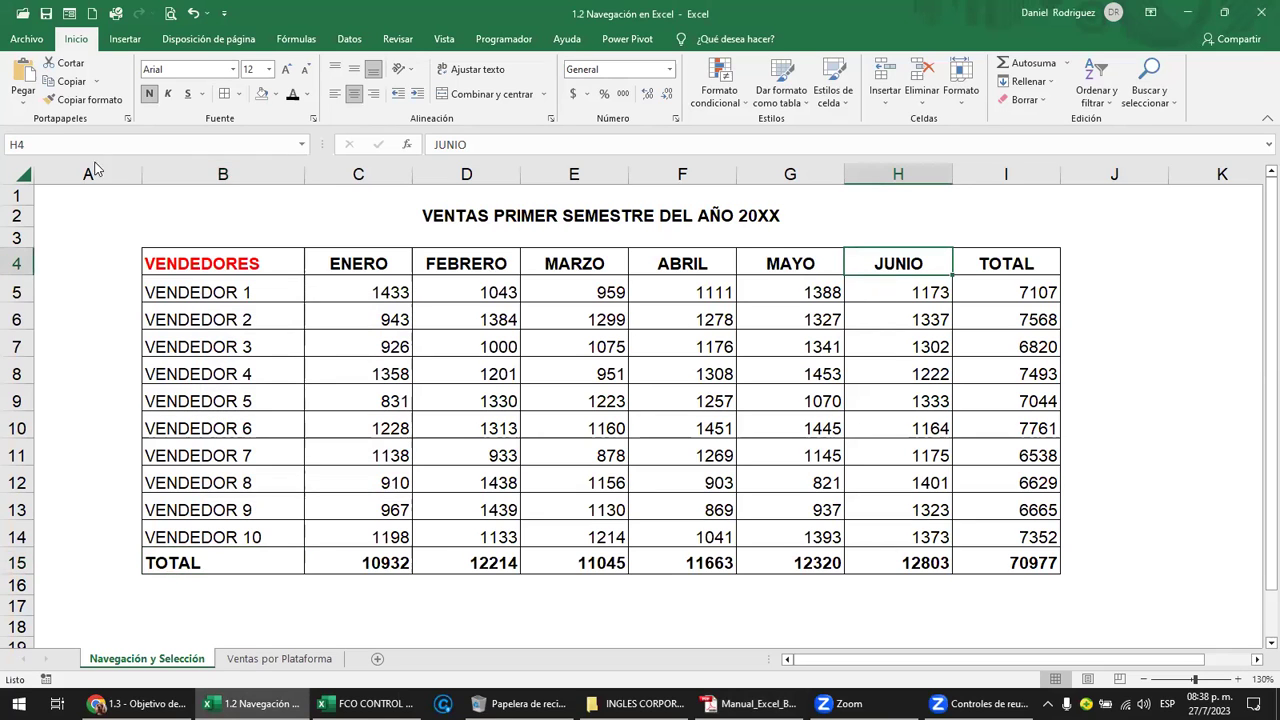
click(44, 146)
click(370, 488)
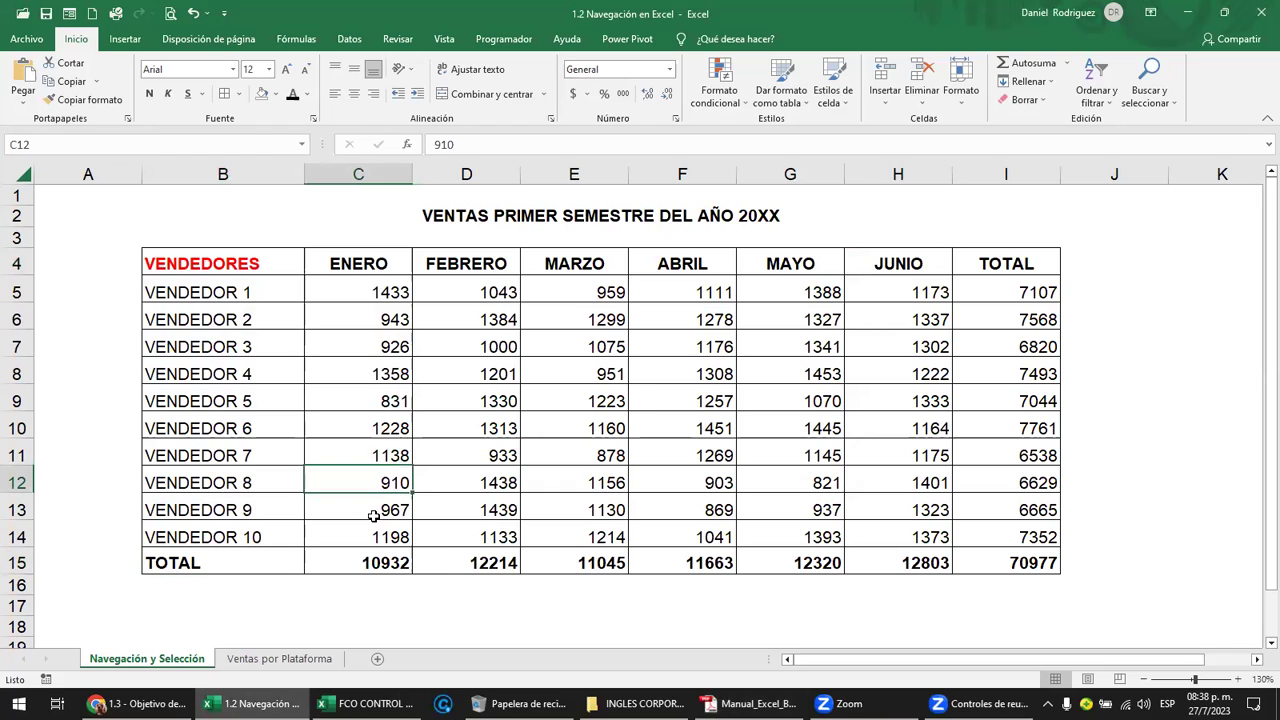
Reopen Go To with F5, choose the año named range, accept, and select B2.
key(F5)
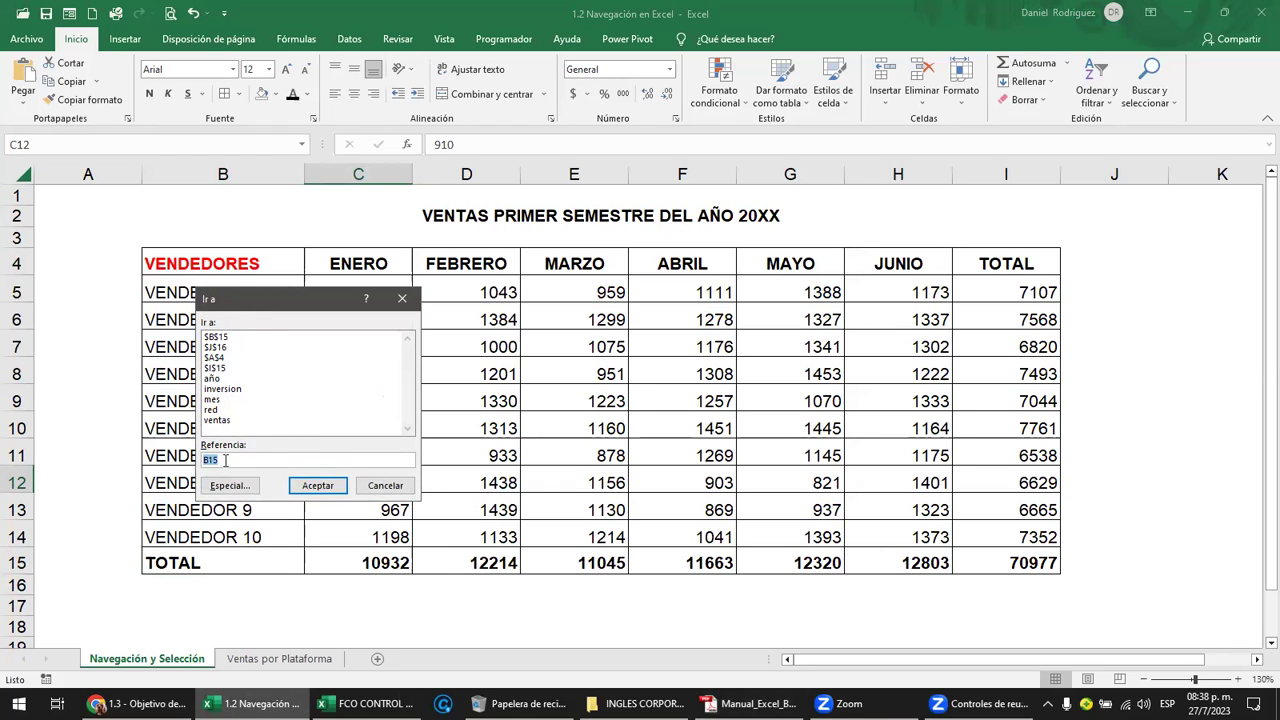
click(383, 486)
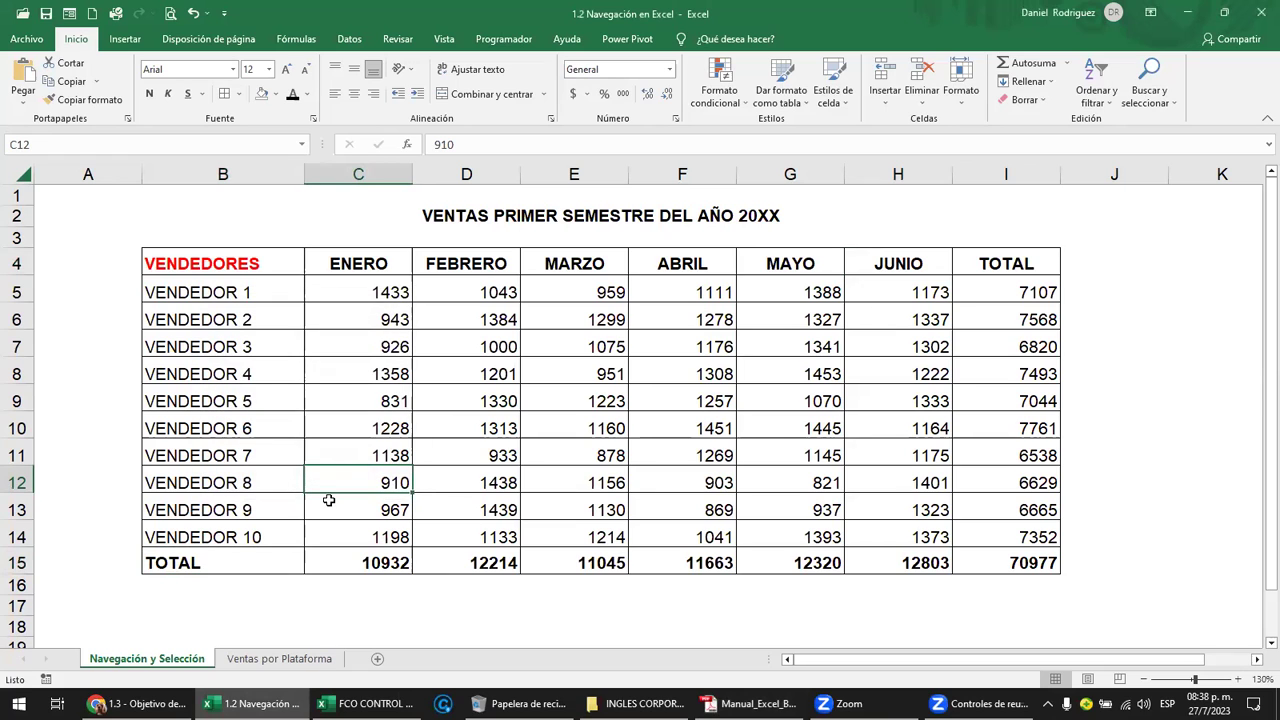
key(F5)
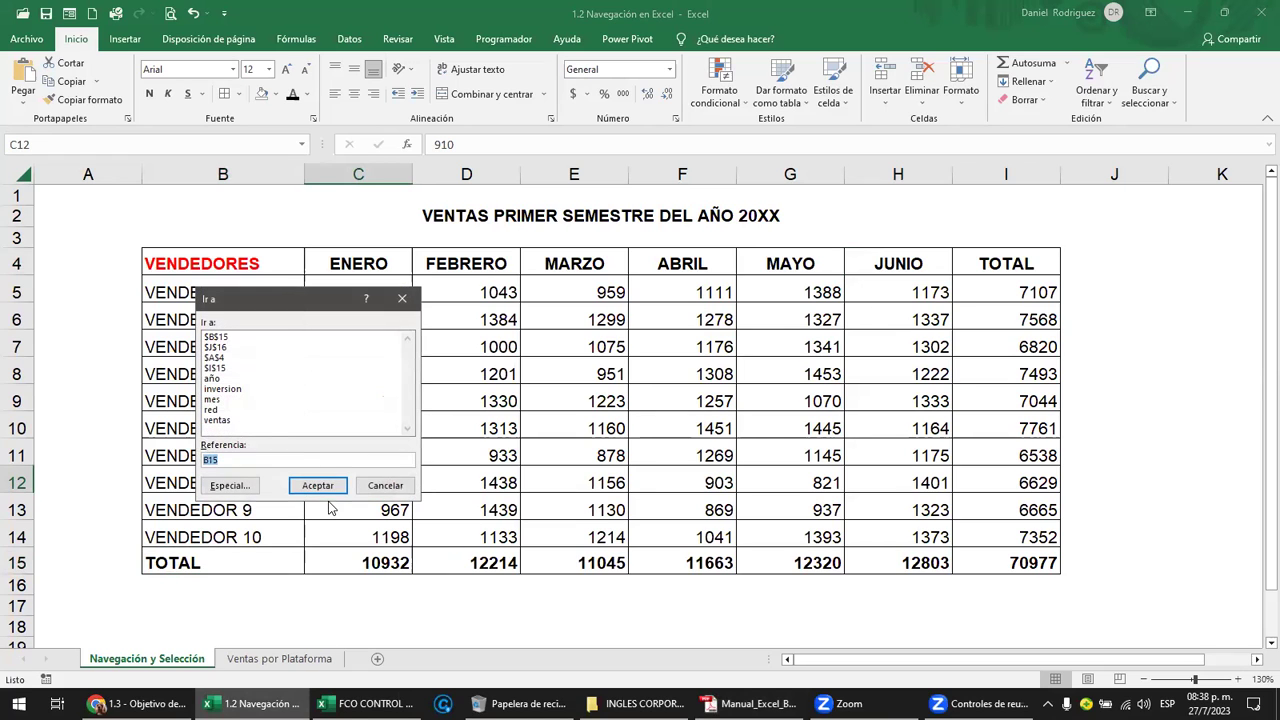
drag(229, 304, 301, 280)
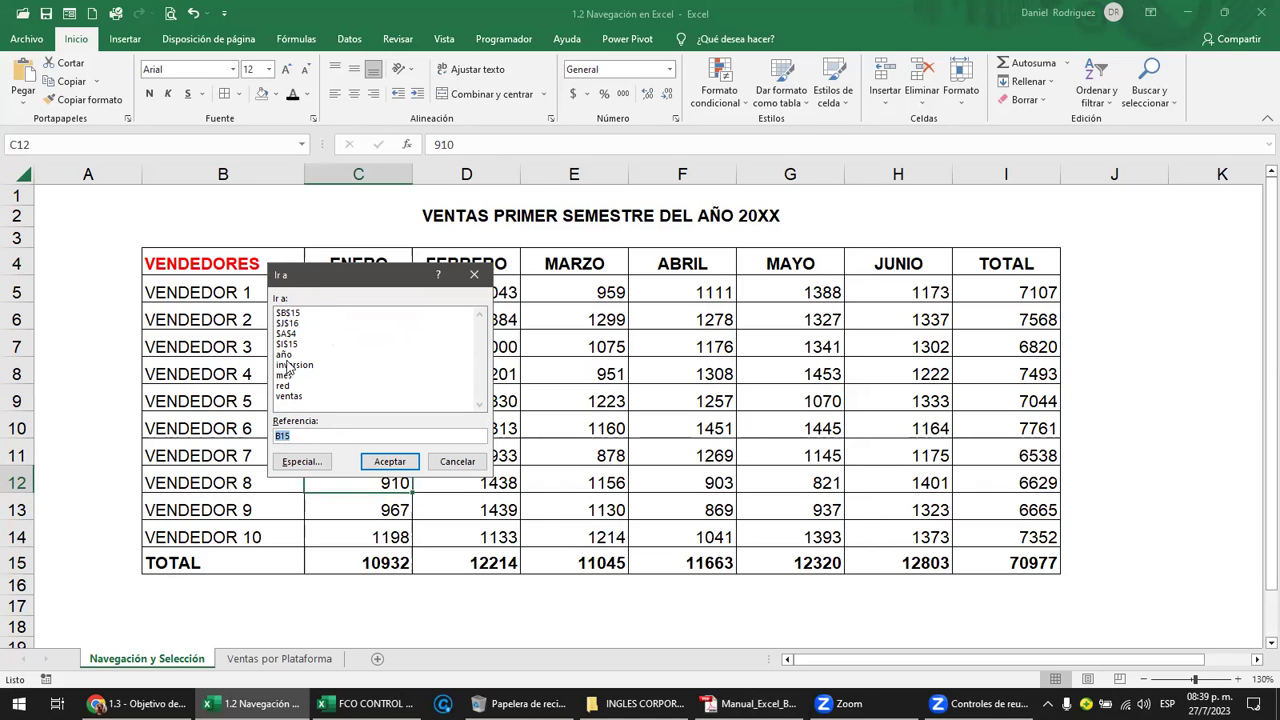
click(286, 355)
click(388, 464)
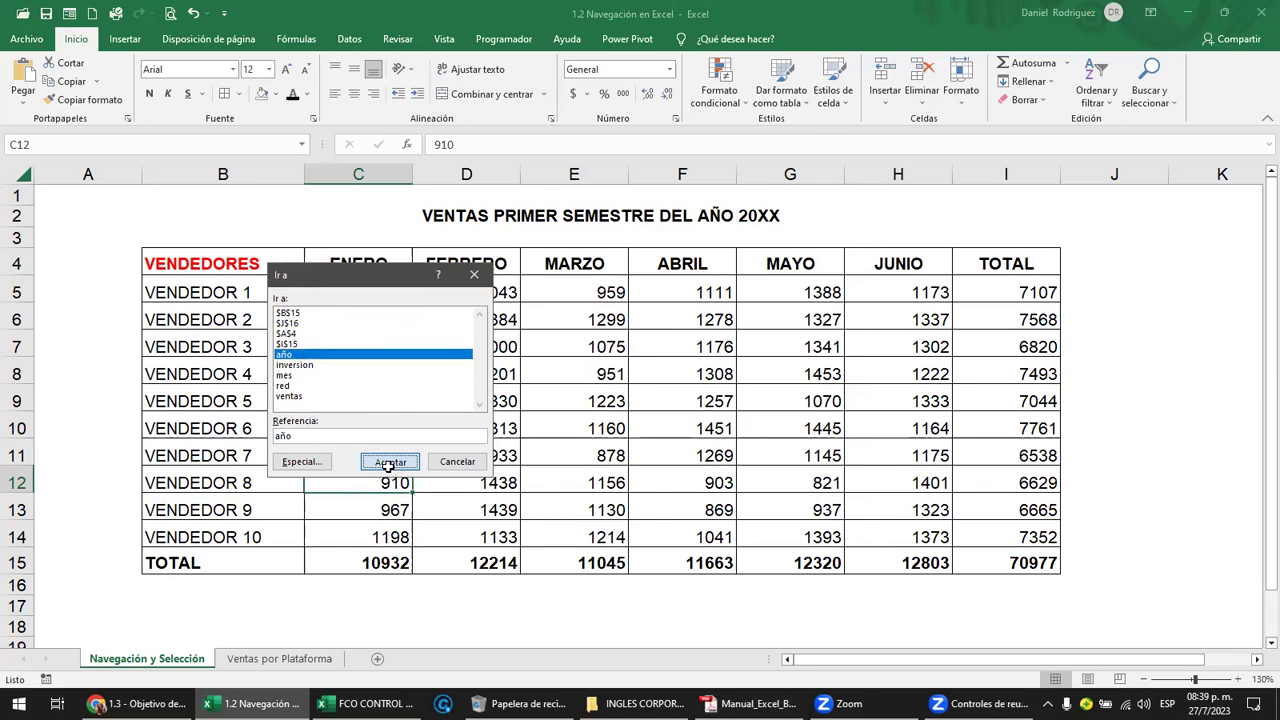
click(243, 220)
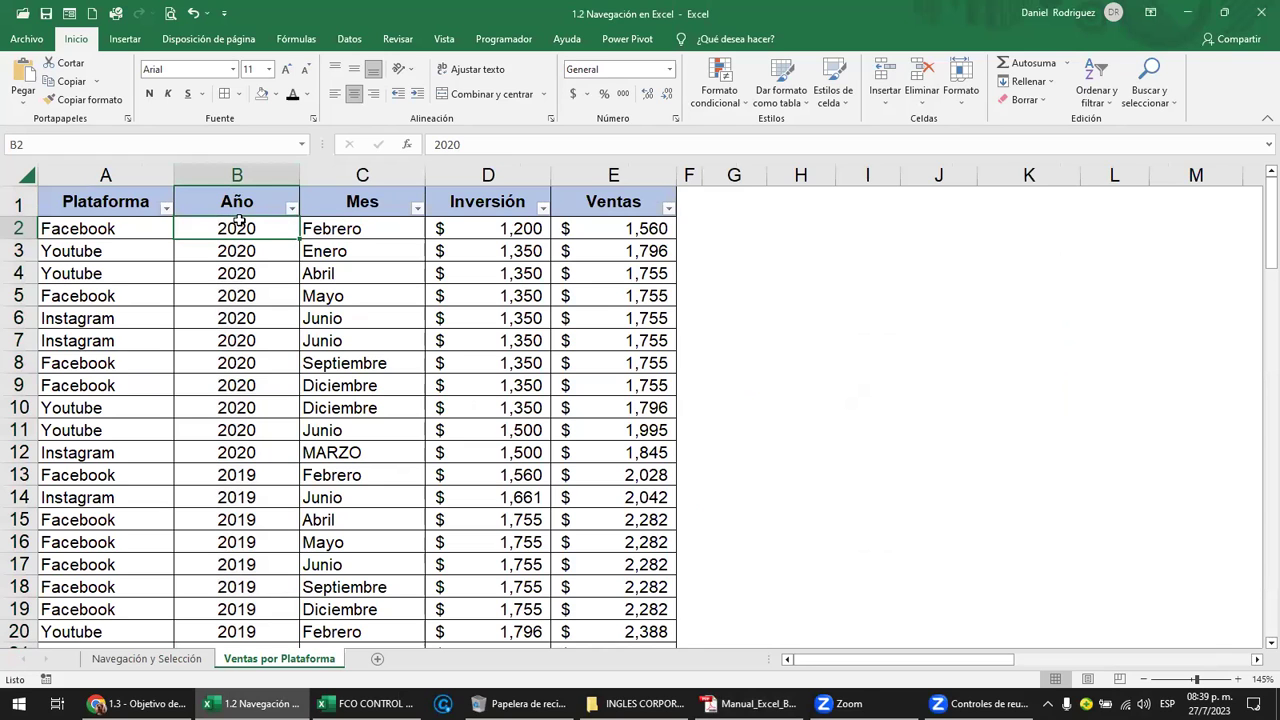
Select columns A through E by dragging across their column headers.
click(167, 660)
mouse_move(243, 258)
mouse_down()
mouse_move(230, 318)
mouse_move(233, 548)
mouse_up()
click(228, 205)
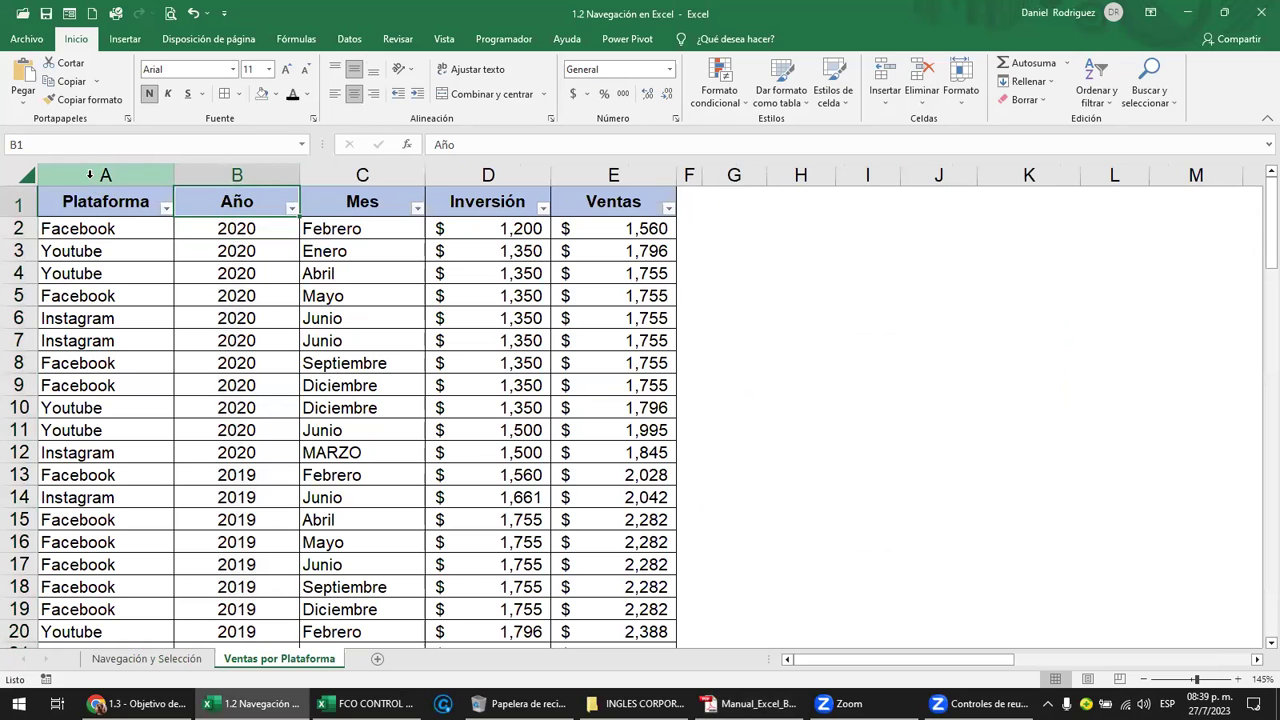
drag(89, 174, 246, 184)
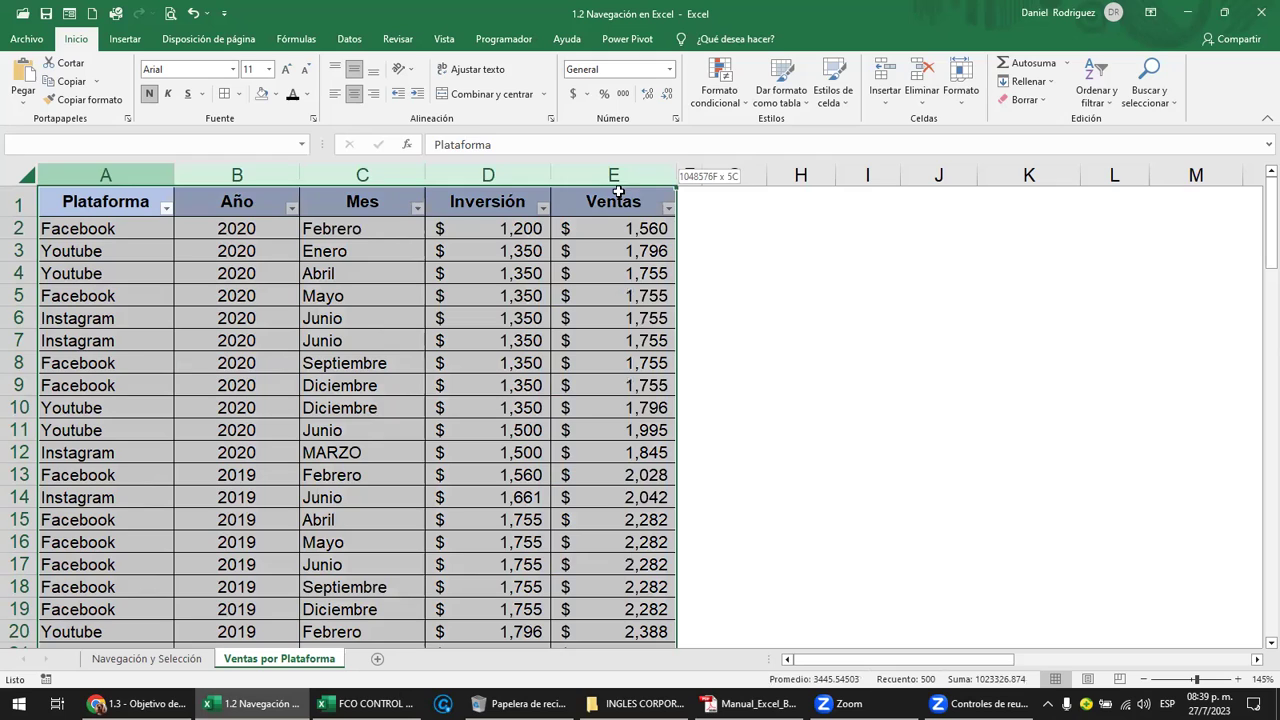
drag(246, 184, 615, 187)
Select the Mes column and its cells, extending down from Febrero with Shift+Down.
click(480, 206)
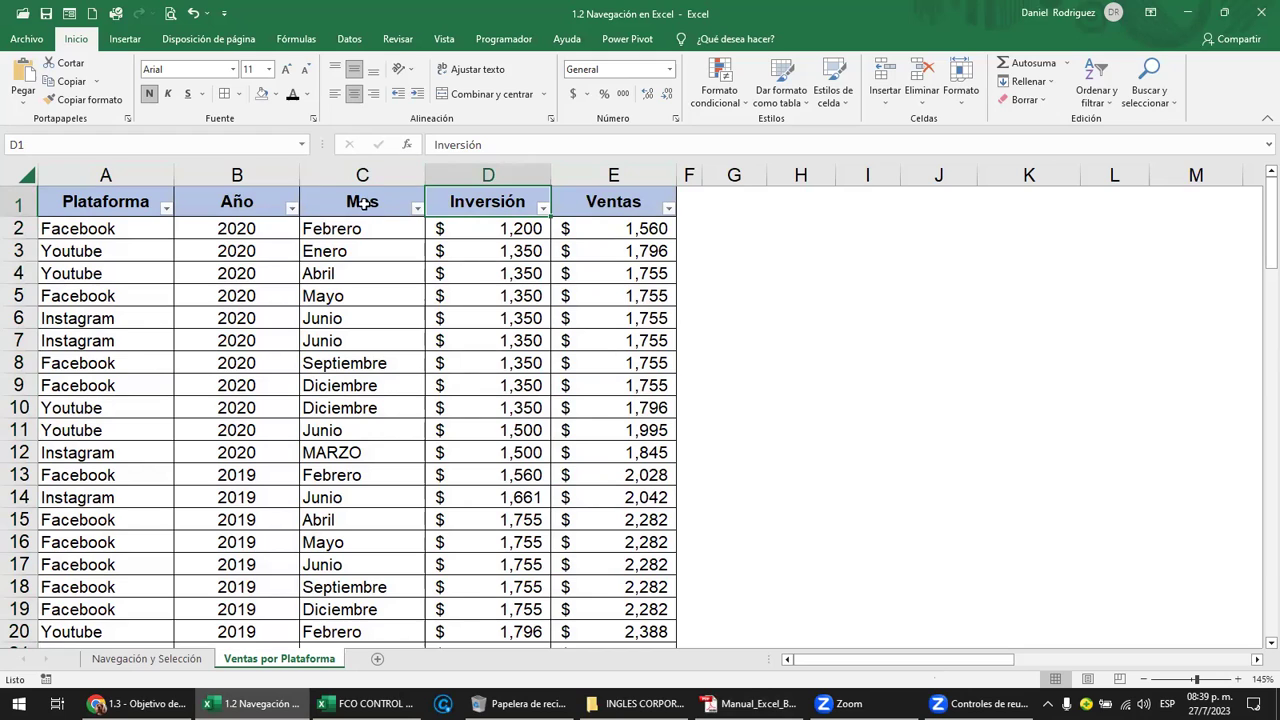
click(357, 172)
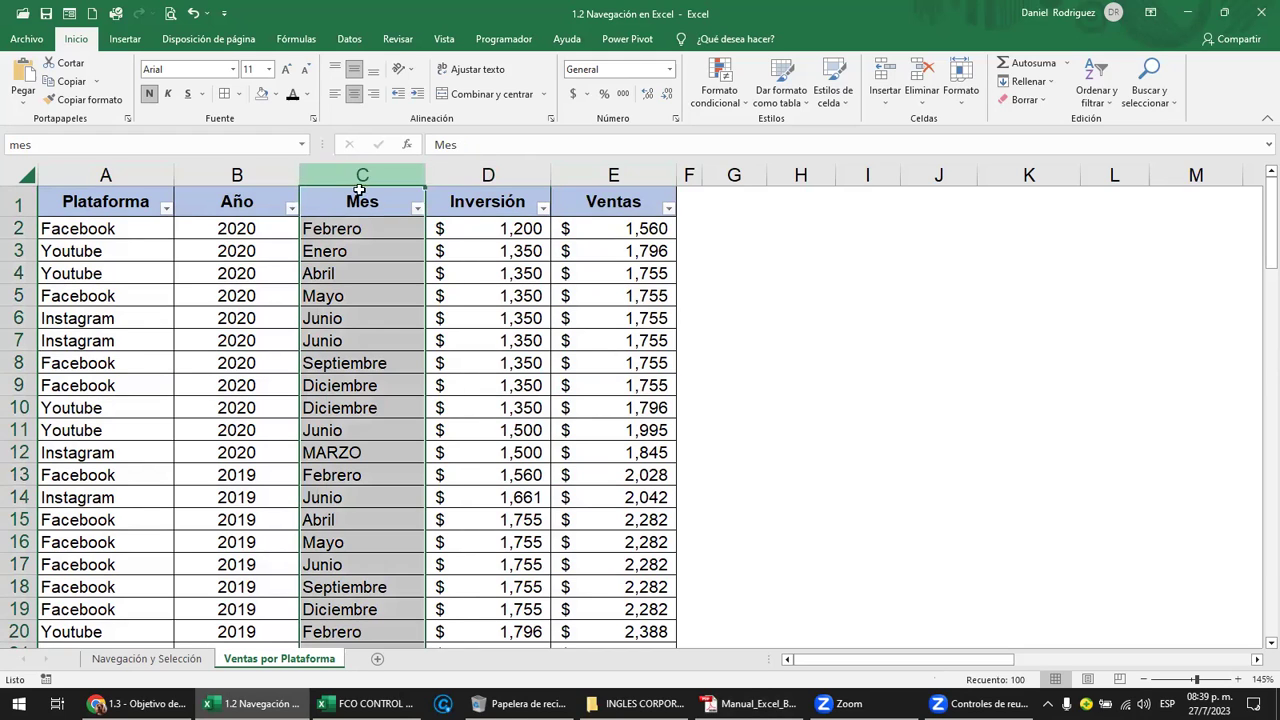
click(363, 203)
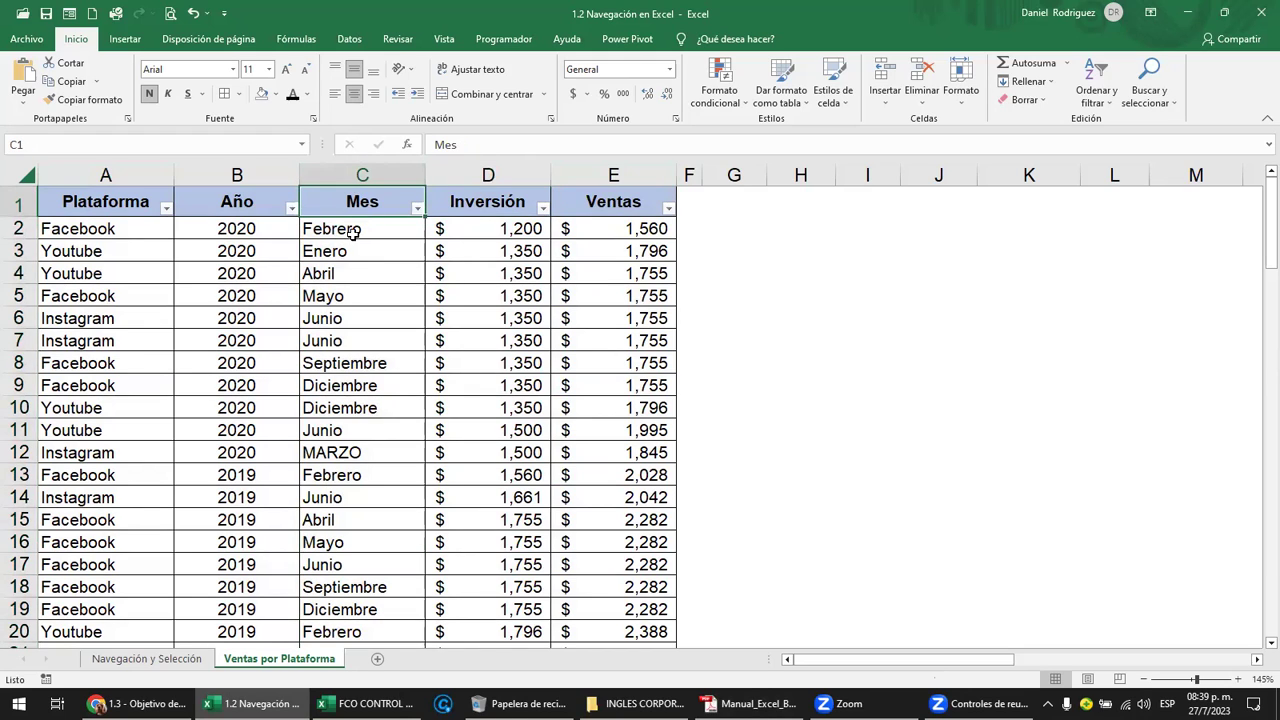
click(360, 229)
key(shift+Down)
key(shift+Down)
key(shift+Down)
click(384, 207)
Pick the mes then inversion named ranges from the Name Box, then select VENDEDOR 1.
click(300, 145)
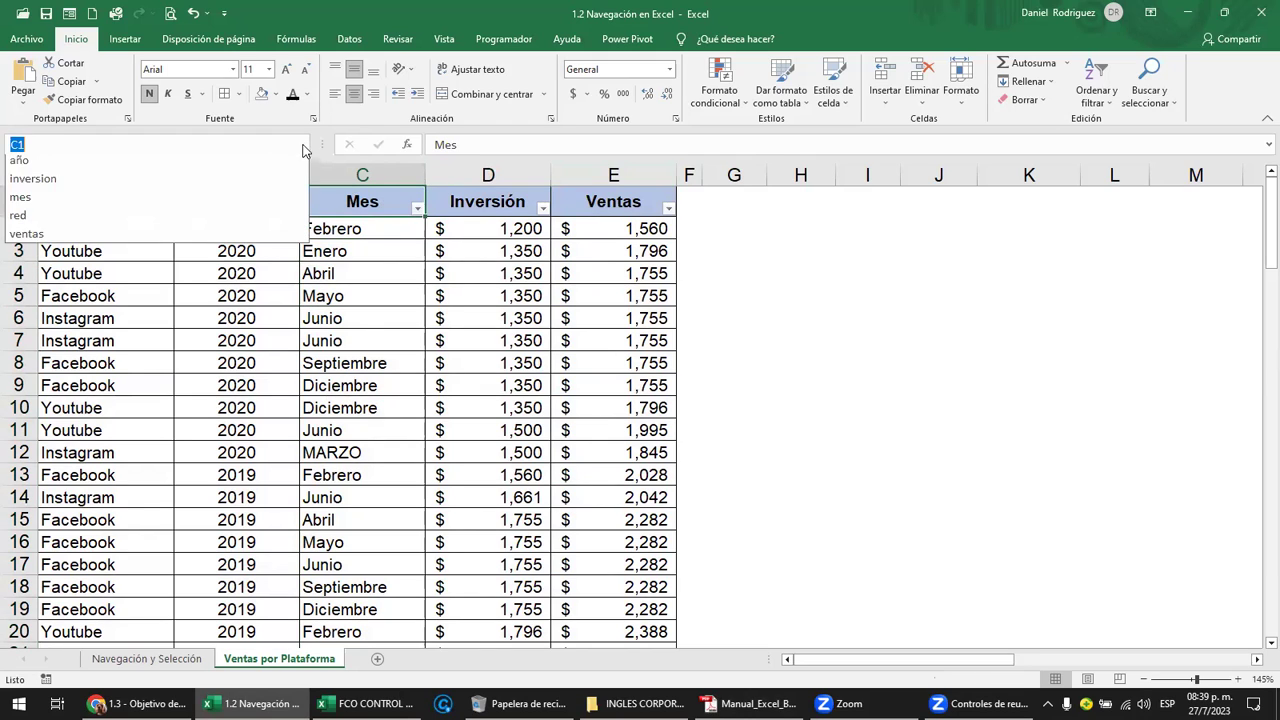
click(34, 201)
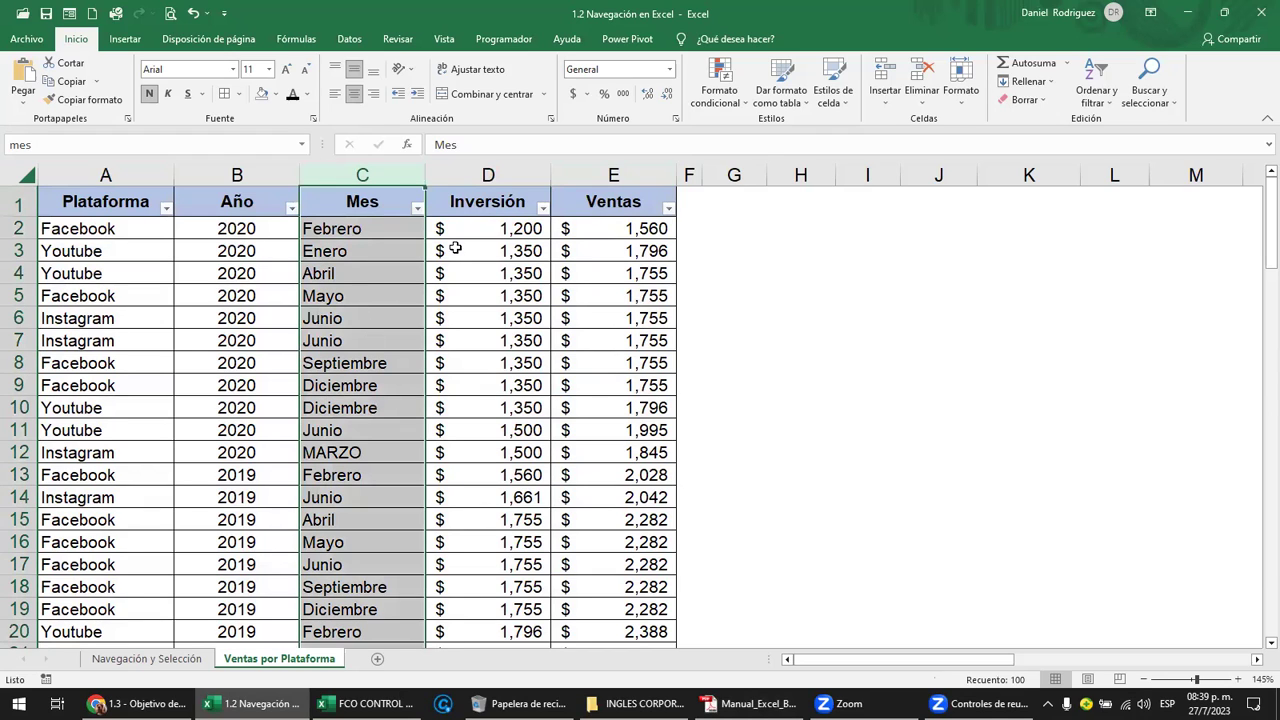
click(300, 145)
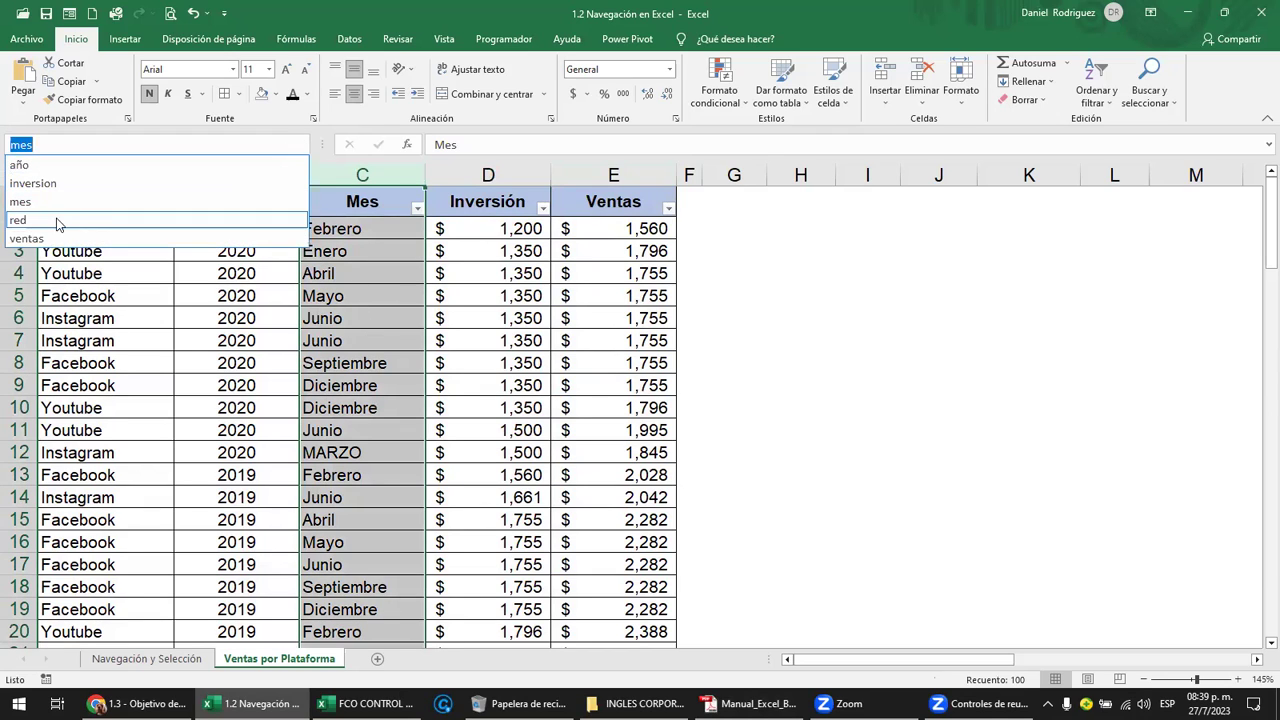
click(50, 184)
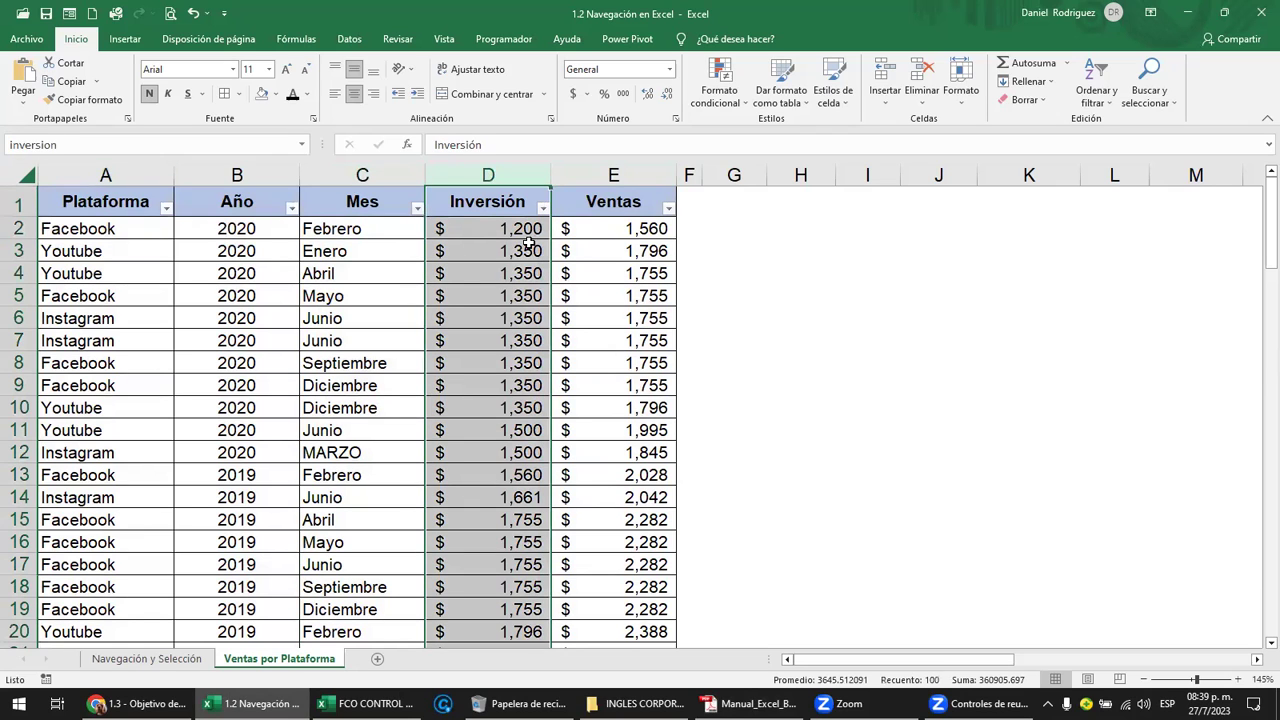
click(165, 658)
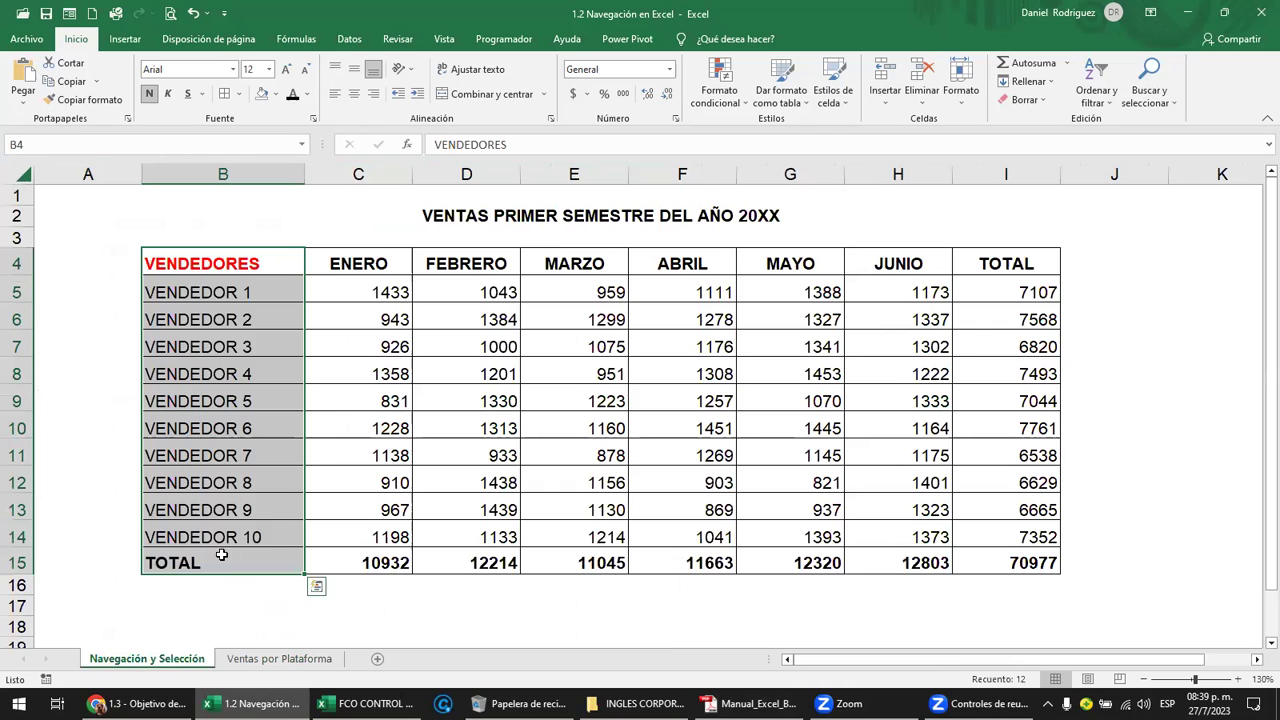
click(272, 294)
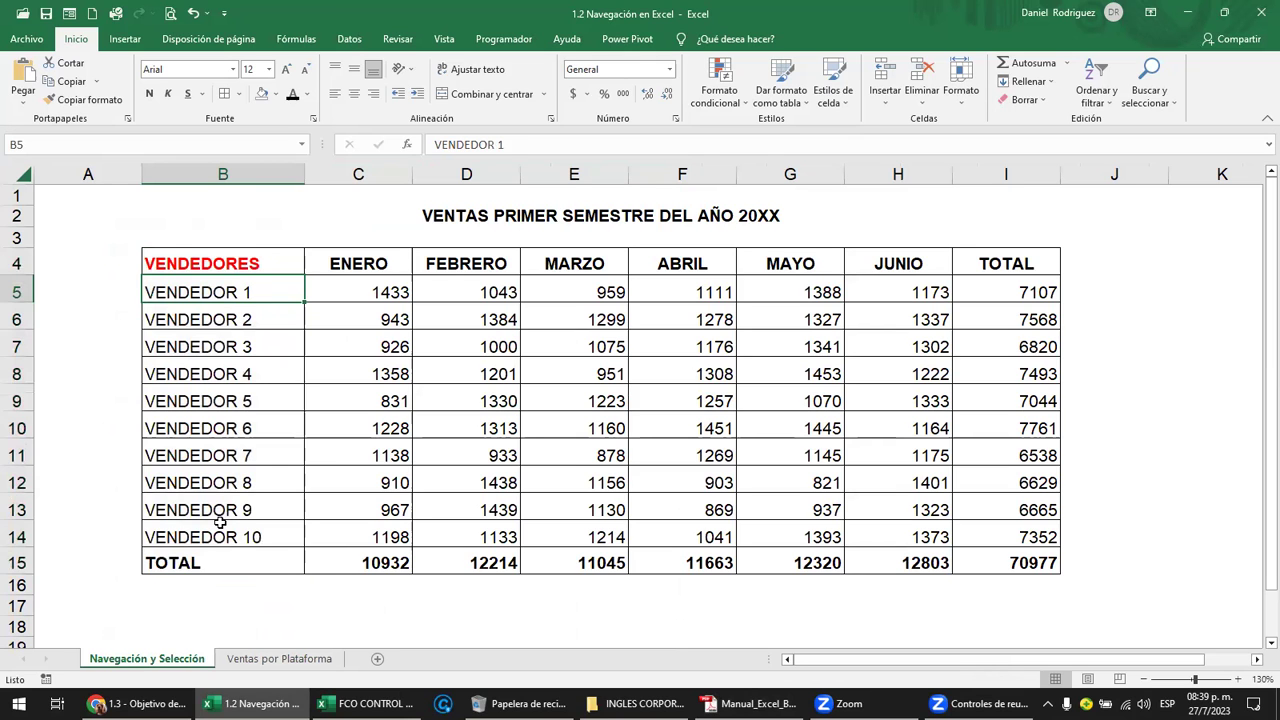
click(308, 660)
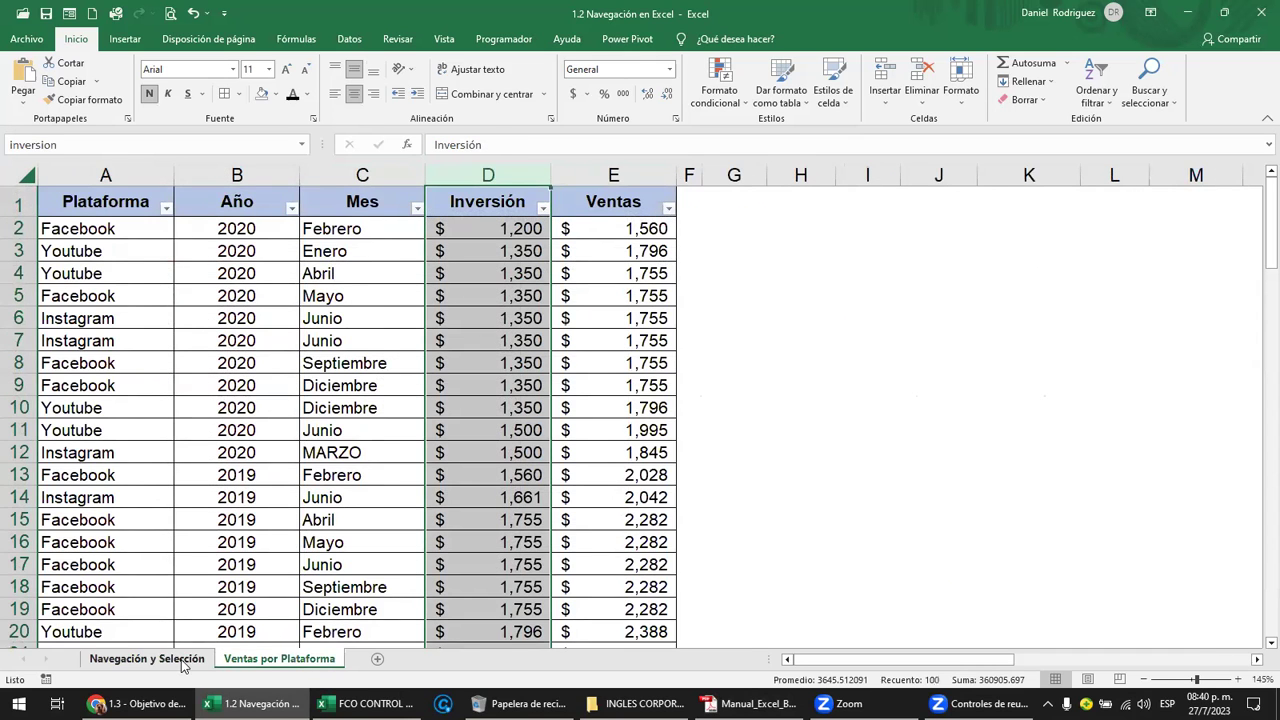
click(186, 660)
click(381, 541)
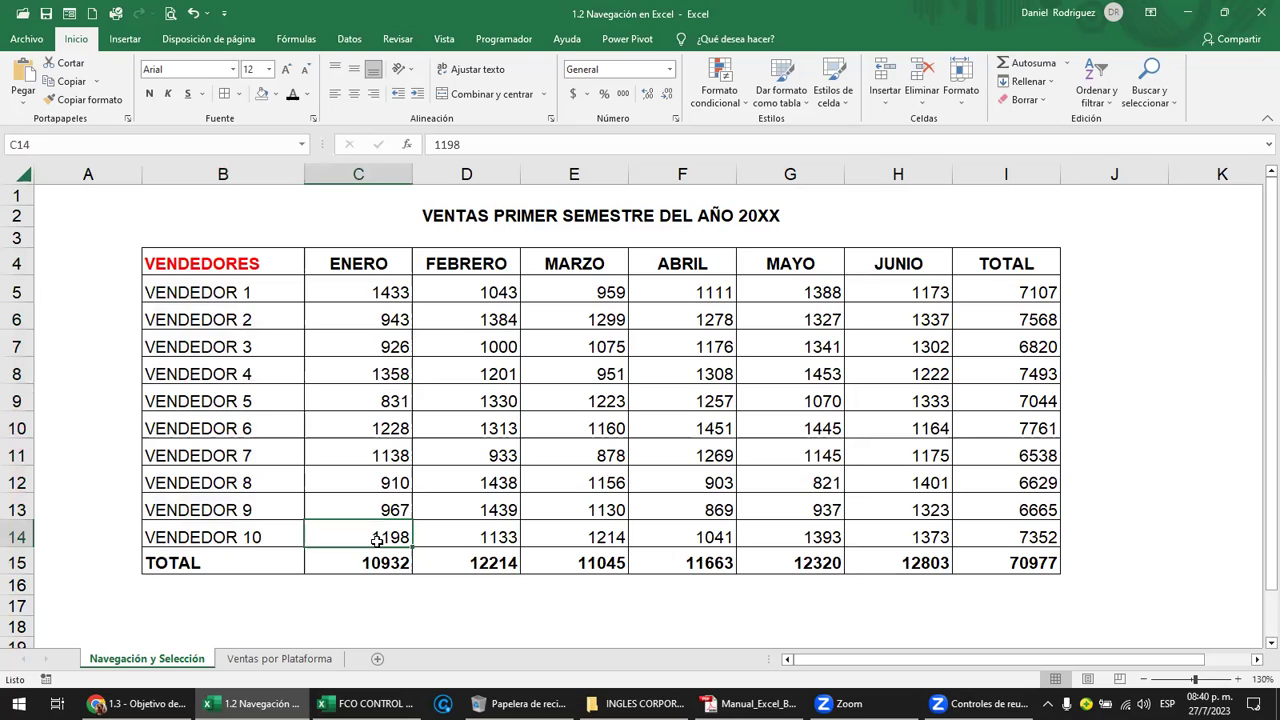
key(F5)
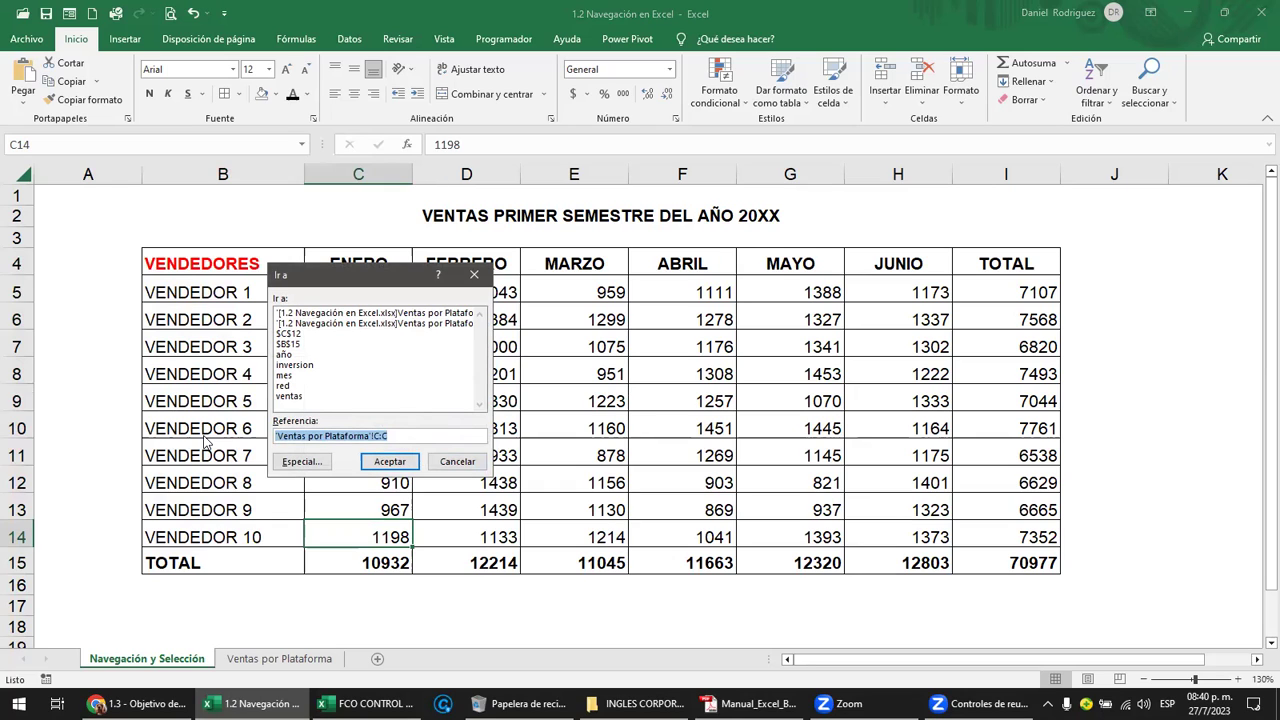
text(z1500)
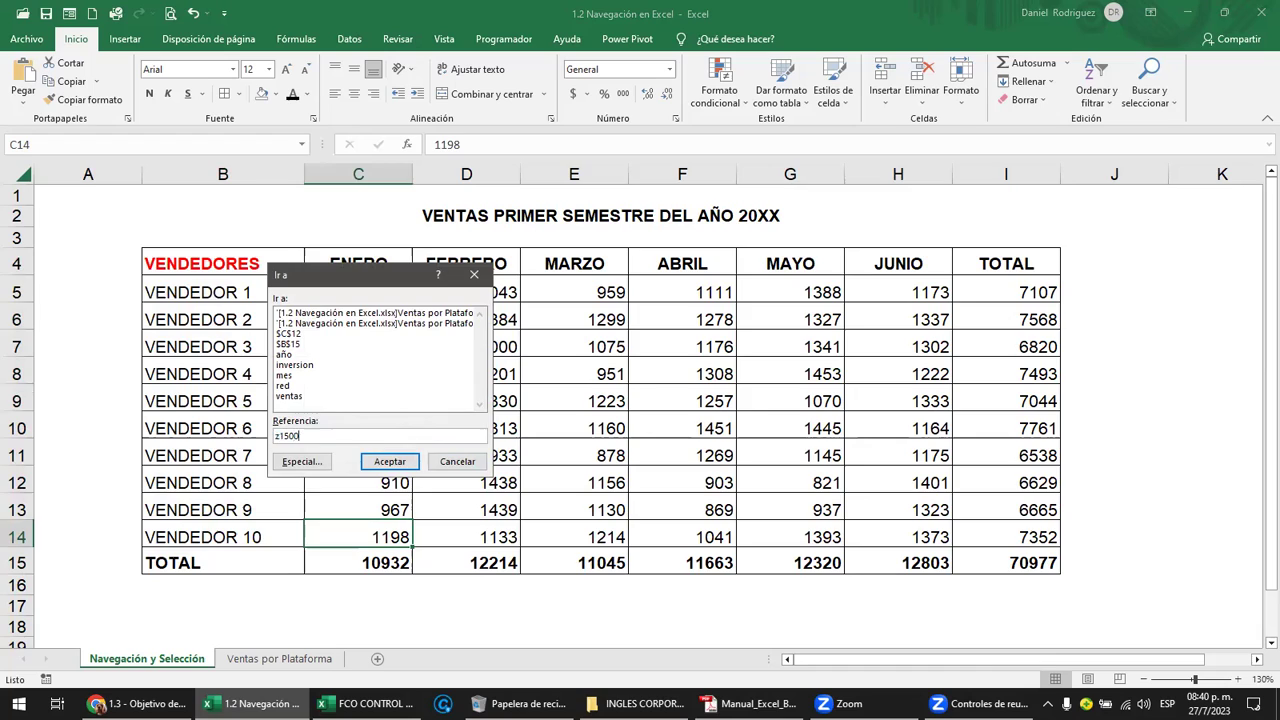
key(Return)
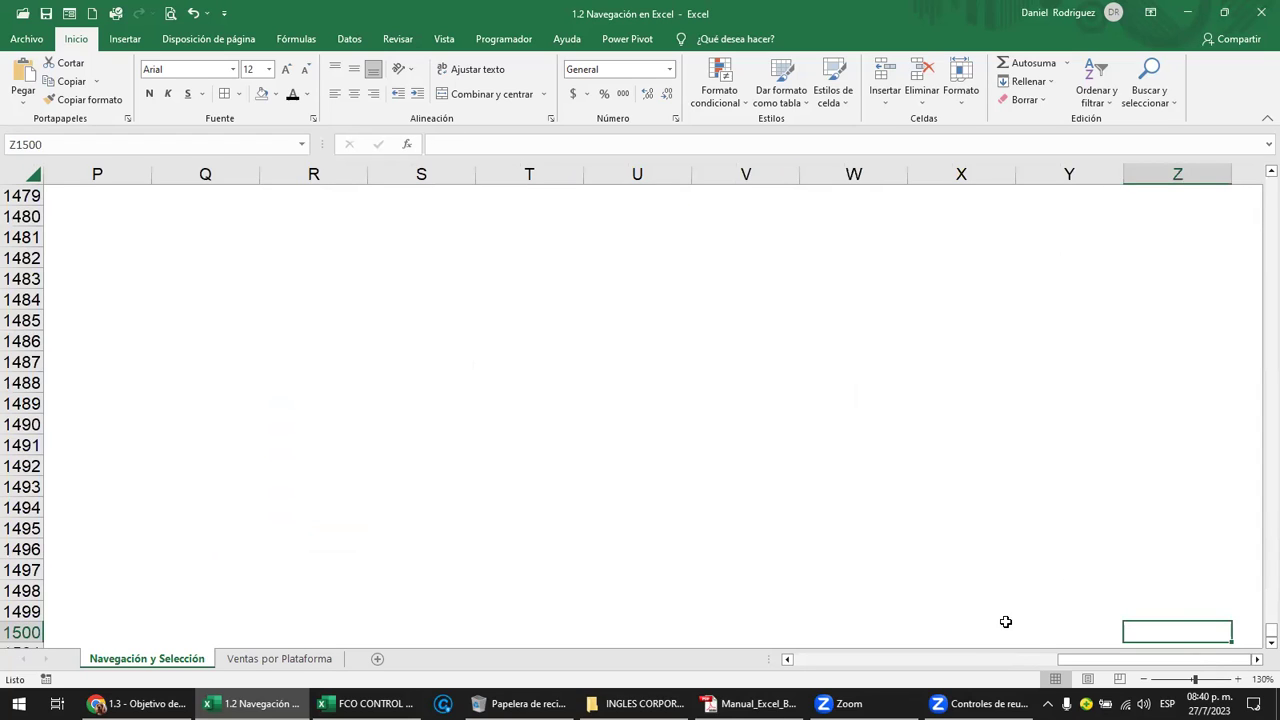
scroll(1165, 599, down, 2)
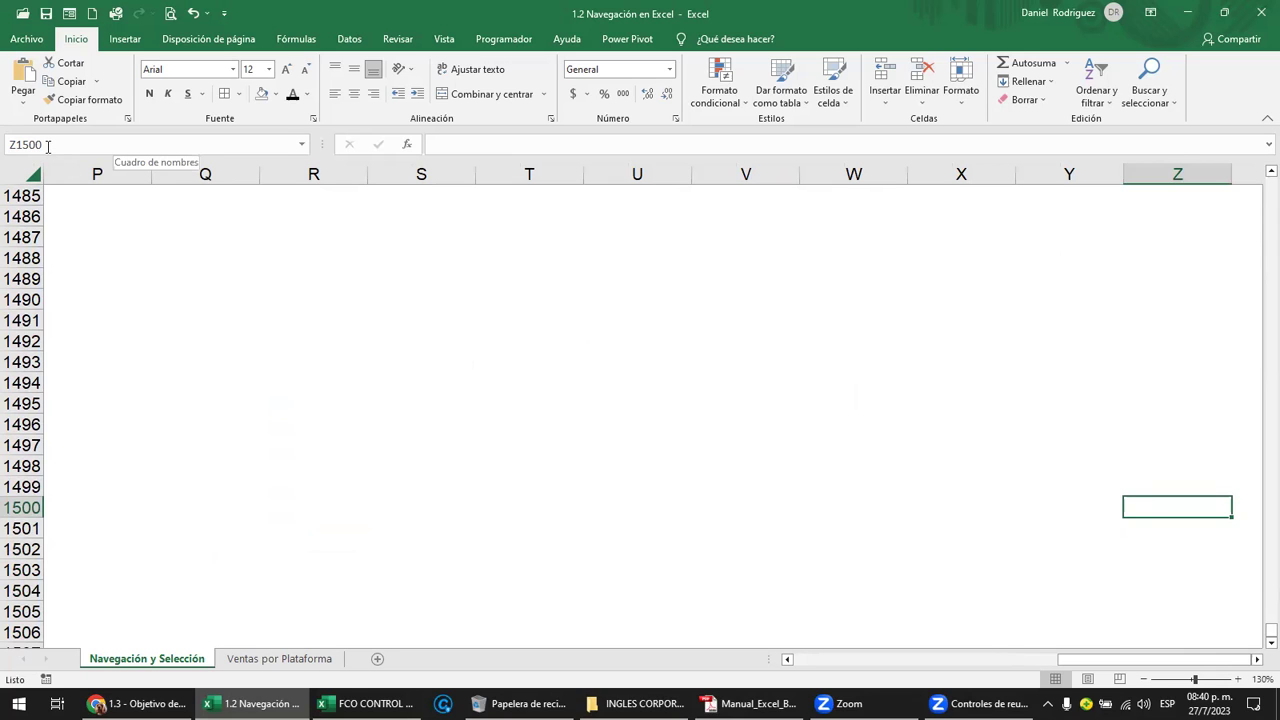
key(F5)
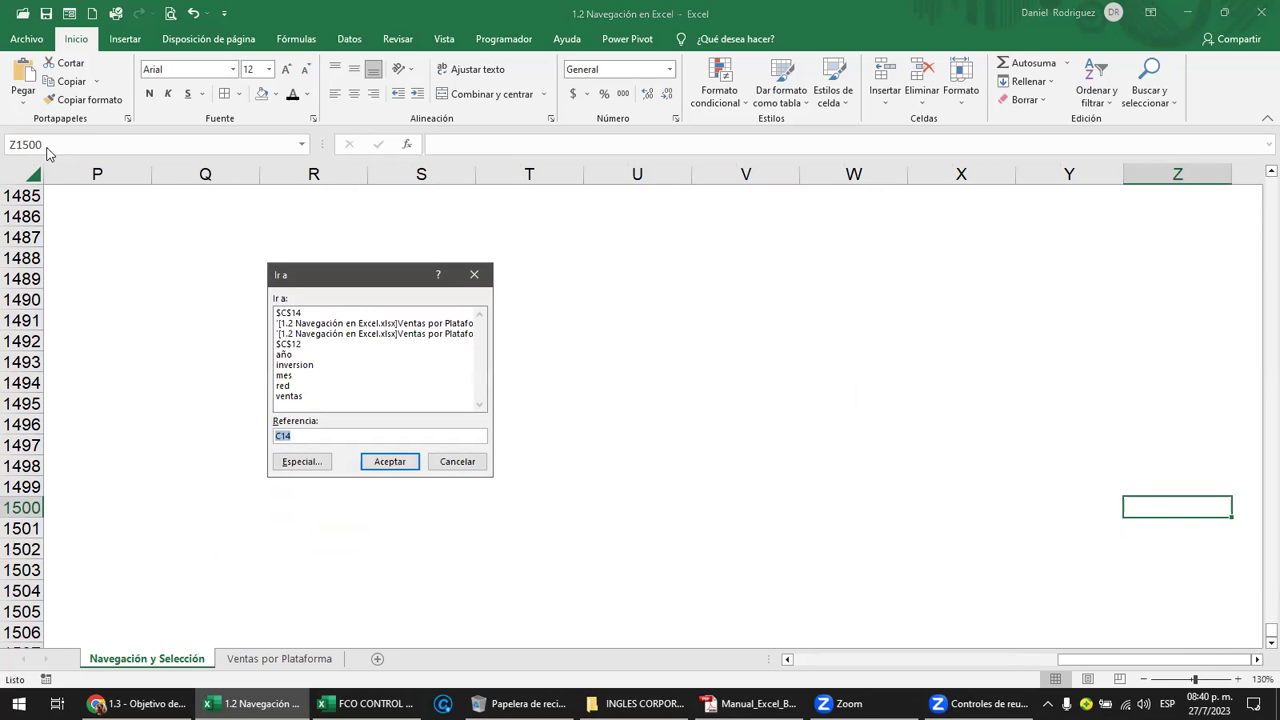
text(a1)
key(Return)
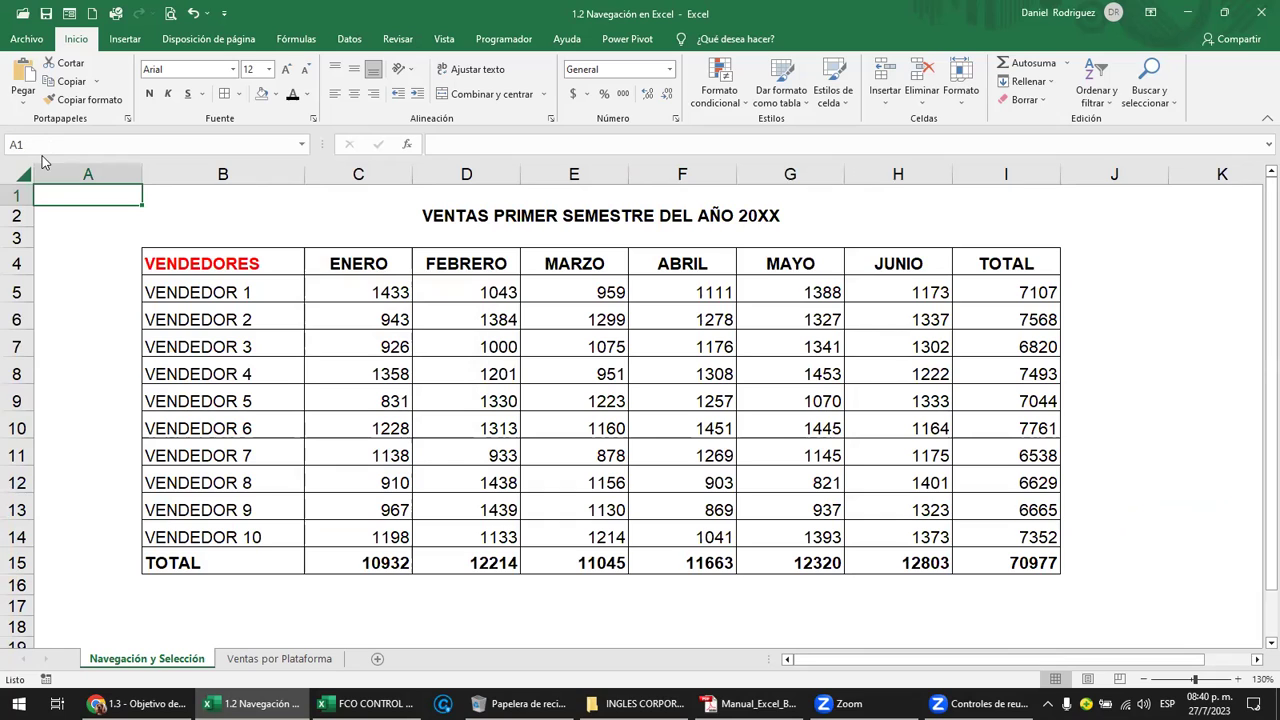
key(F5)
key(Escape)
key(F5)
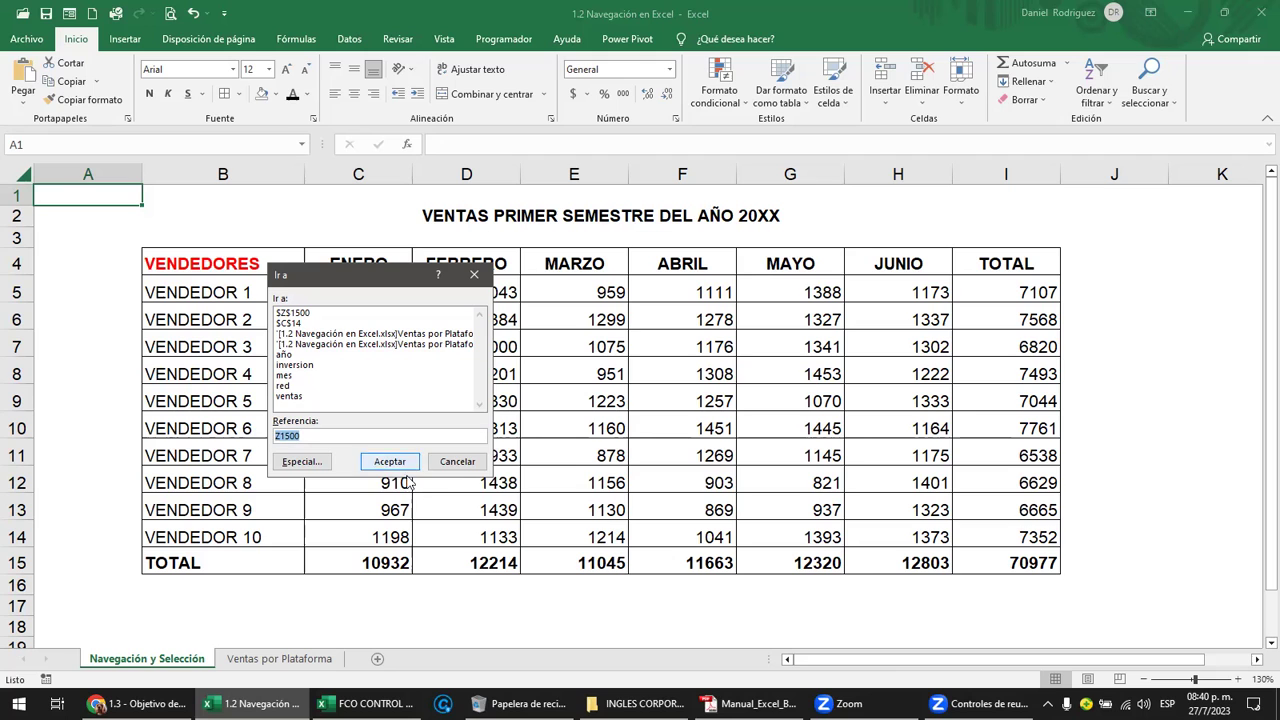
click(456, 462)
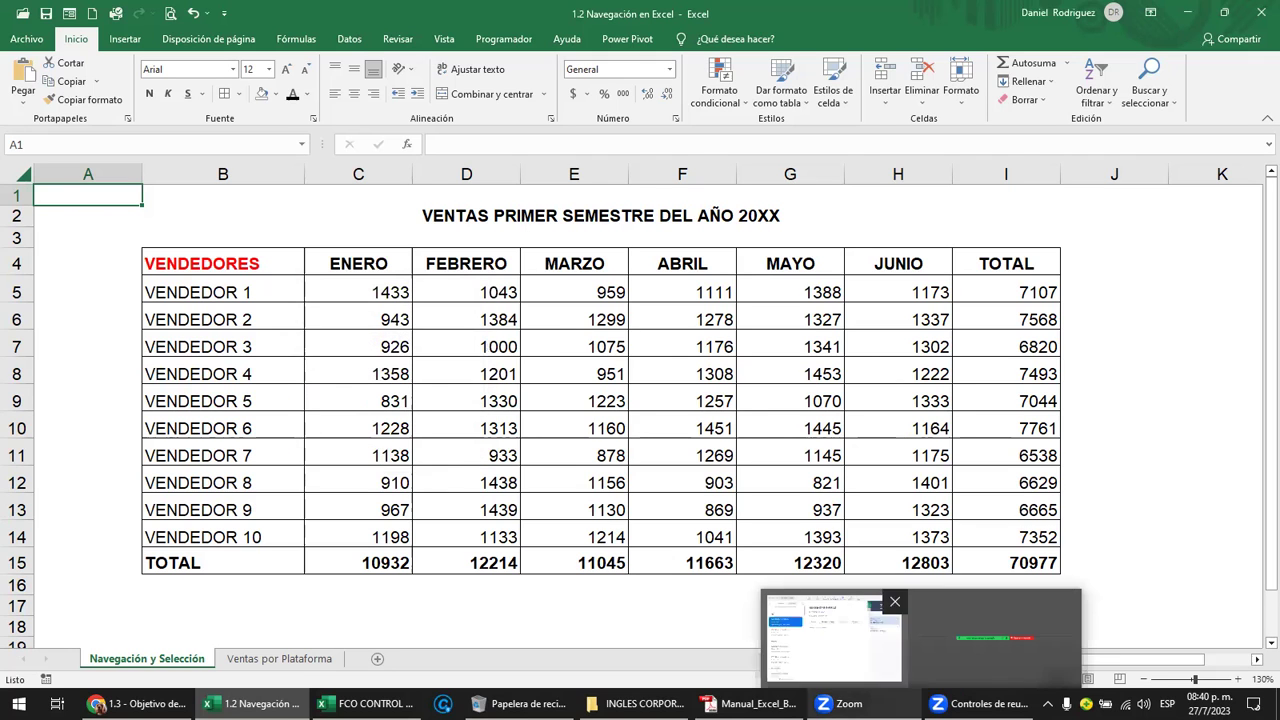
click(750, 703)
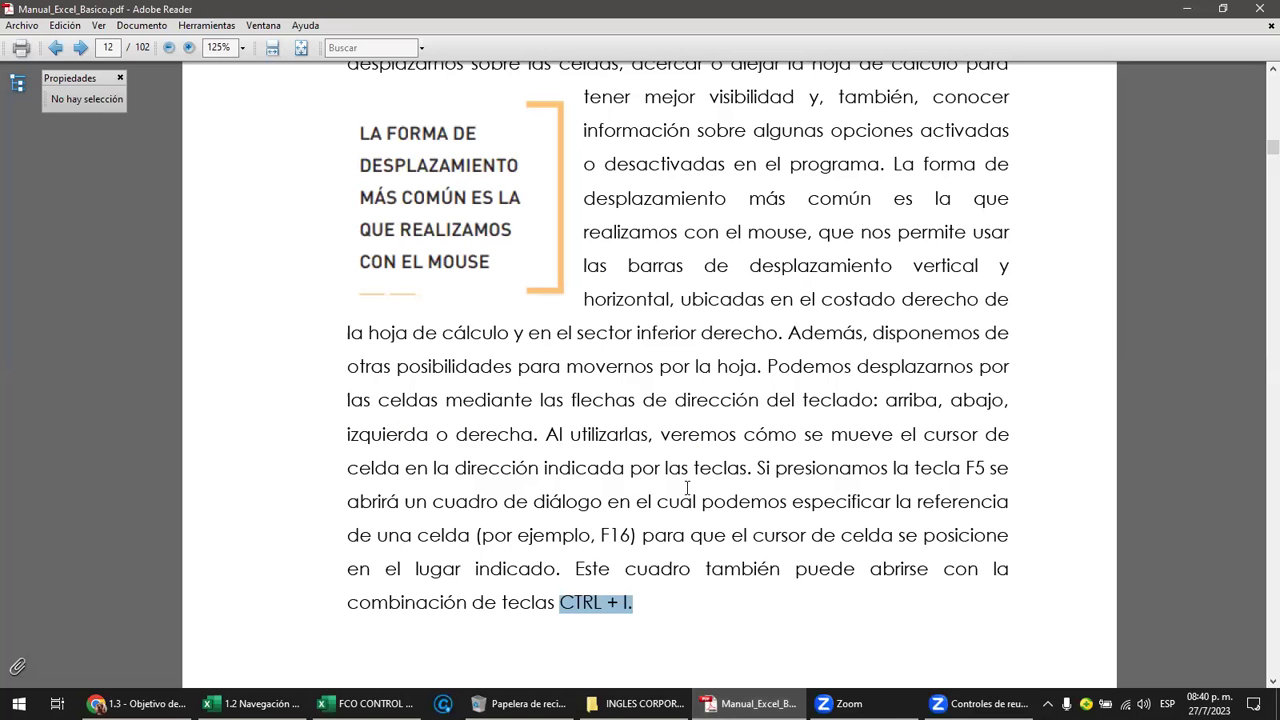
click(968, 467)
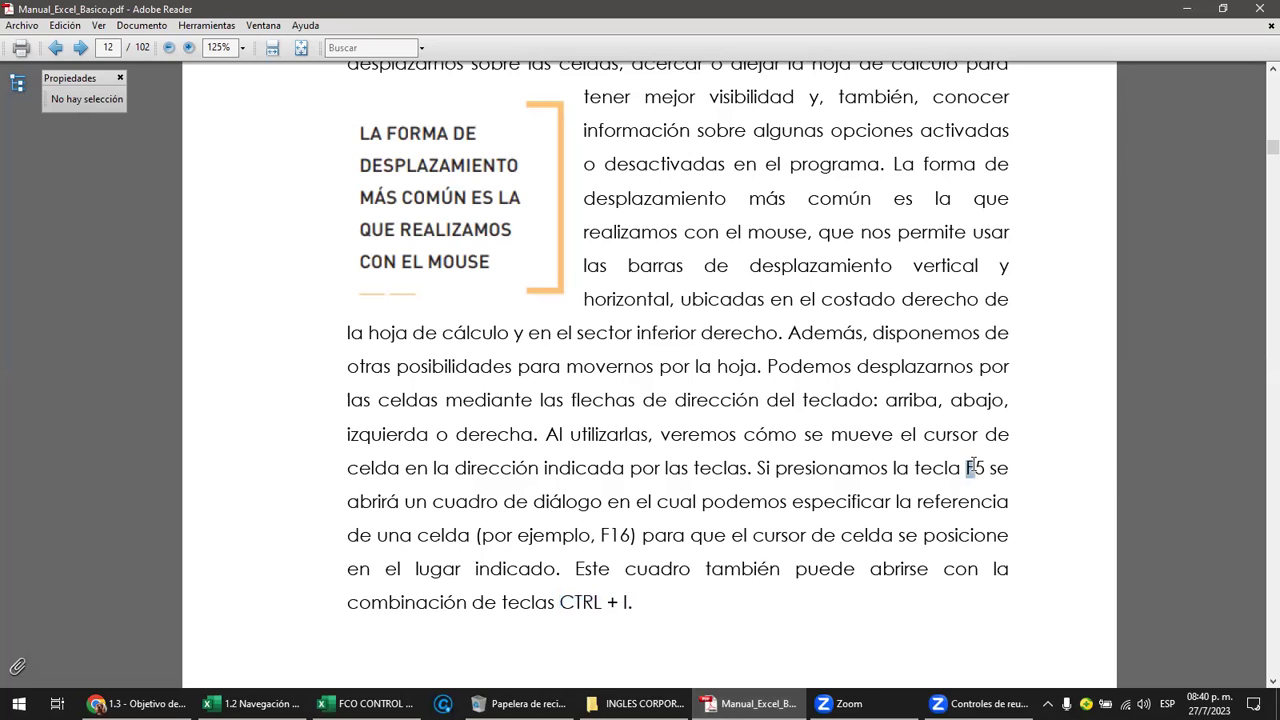
click(633, 600)
scroll(615, 597, down, 5)
scroll(622, 598, down, 3)
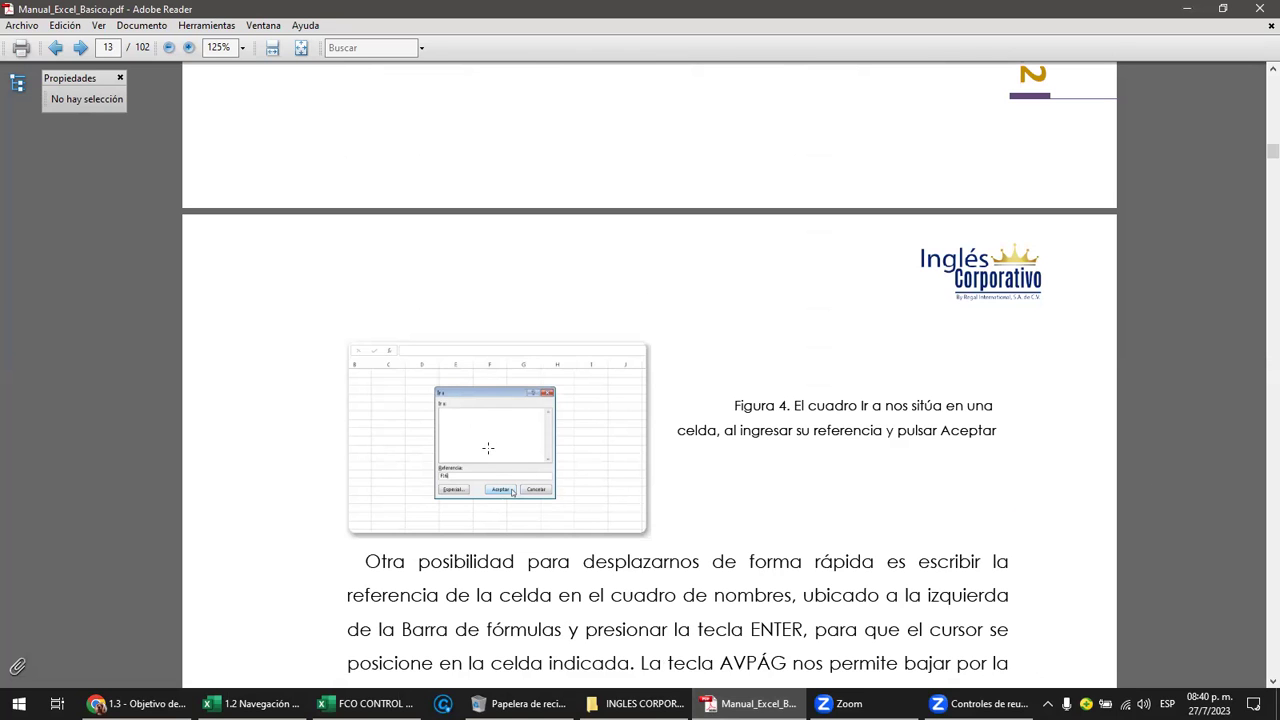
scroll(652, 512, down, 1)
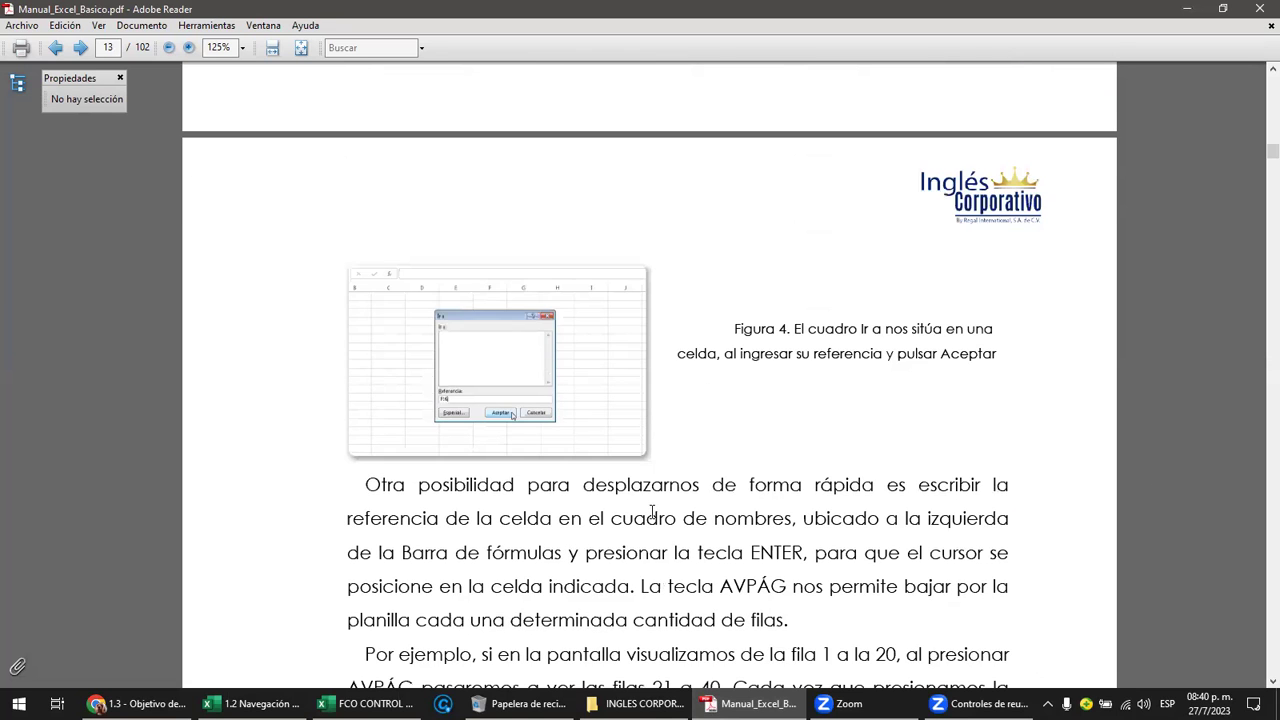
scroll(652, 512, down, 2)
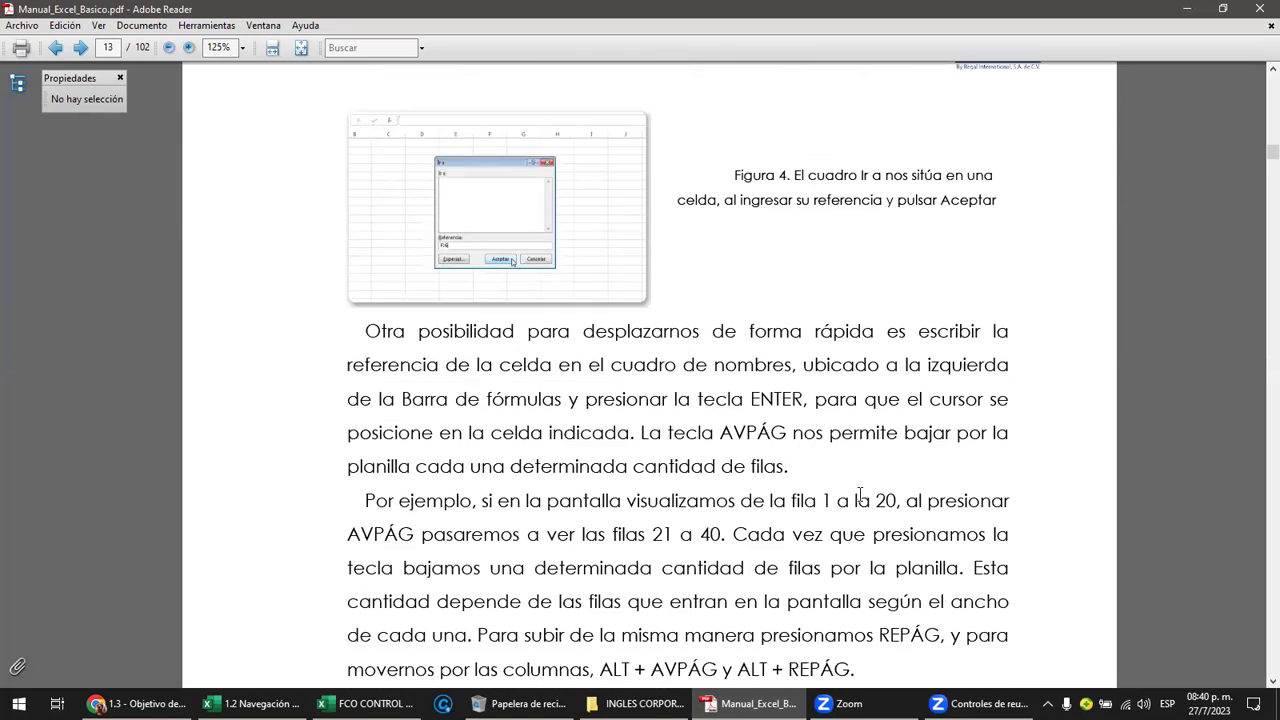
double_click(722, 432)
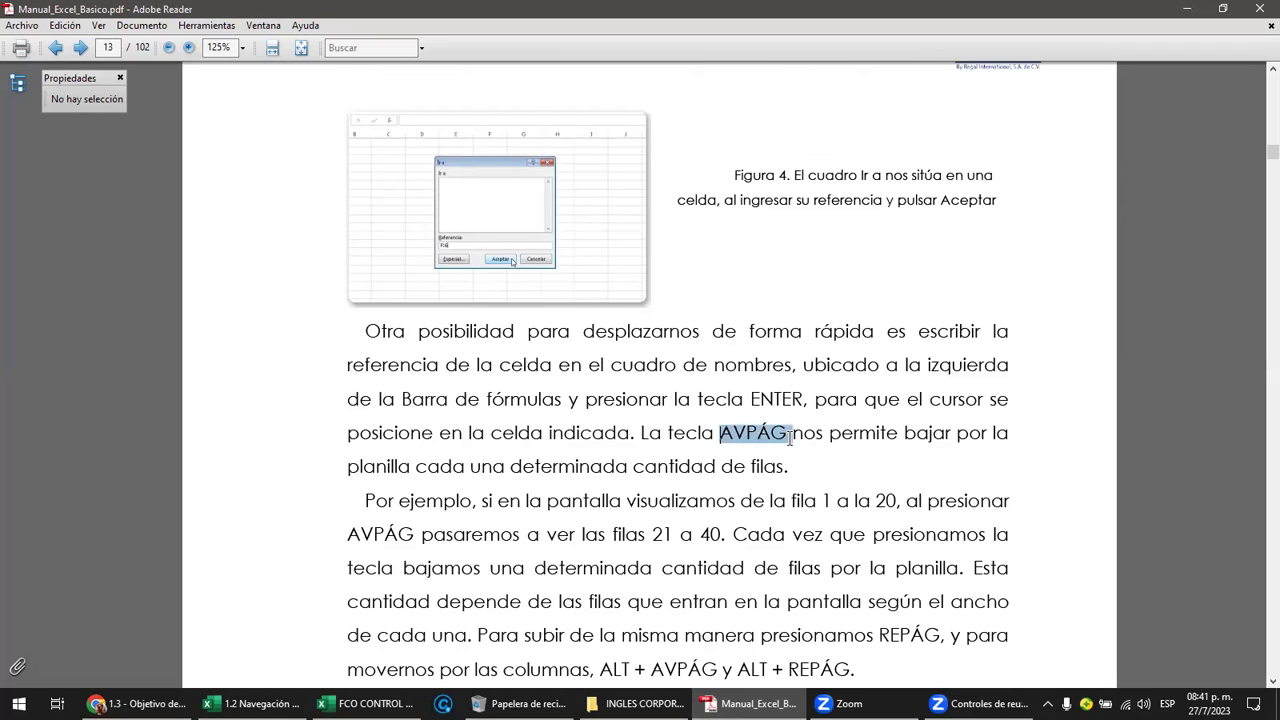
scroll(814, 525, down, 1)
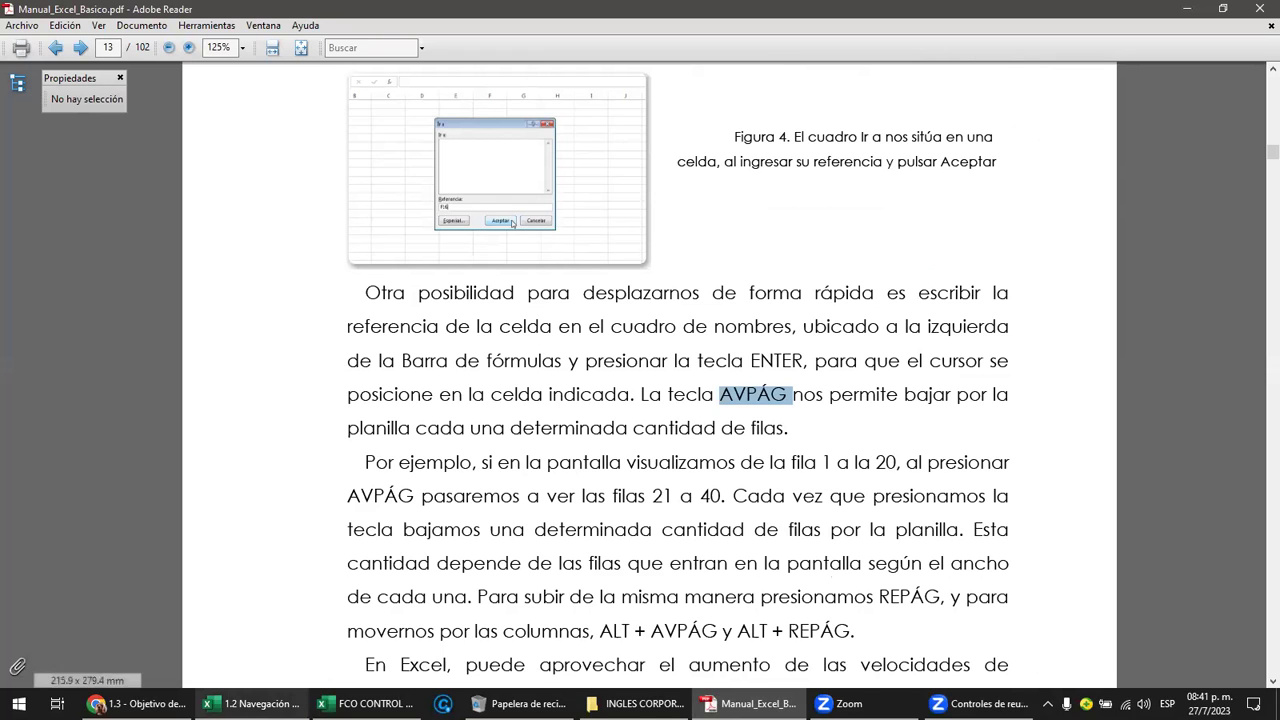
click(258, 703)
click(216, 266)
click(214, 195)
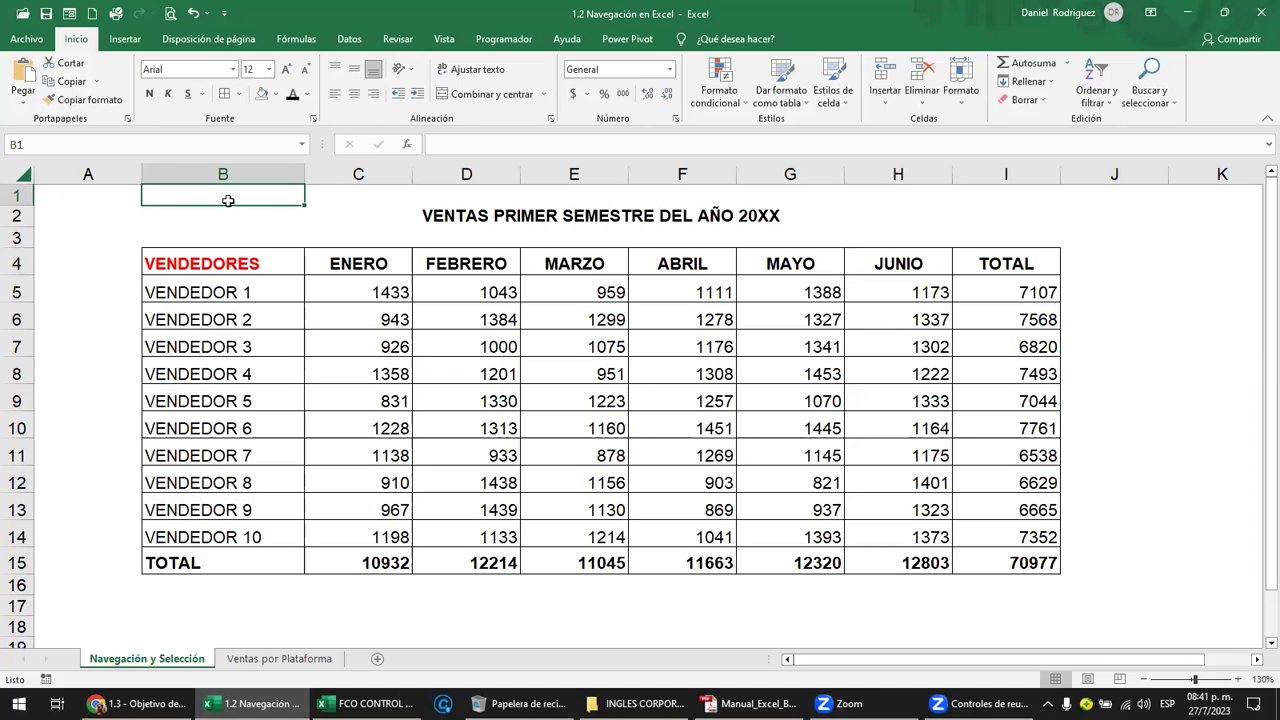
key(Page_Down)
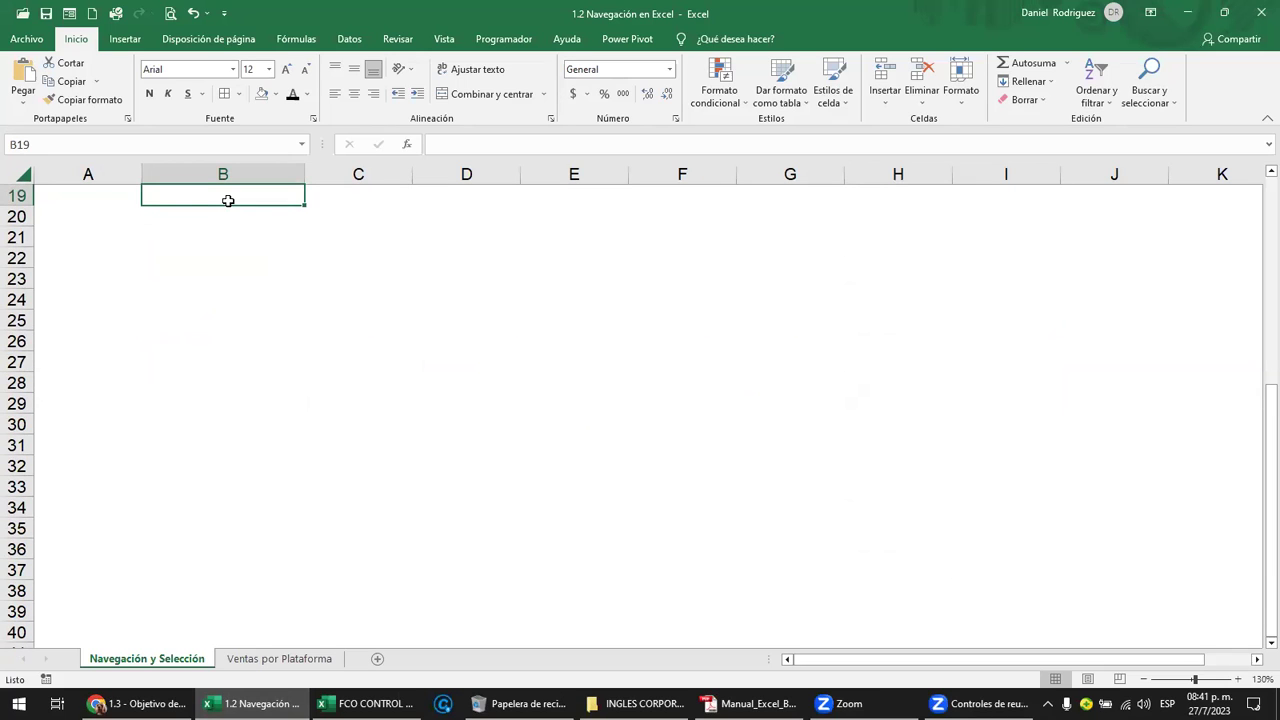
scroll(254, 220, up, 3)
scroll(254, 220, up, 3)
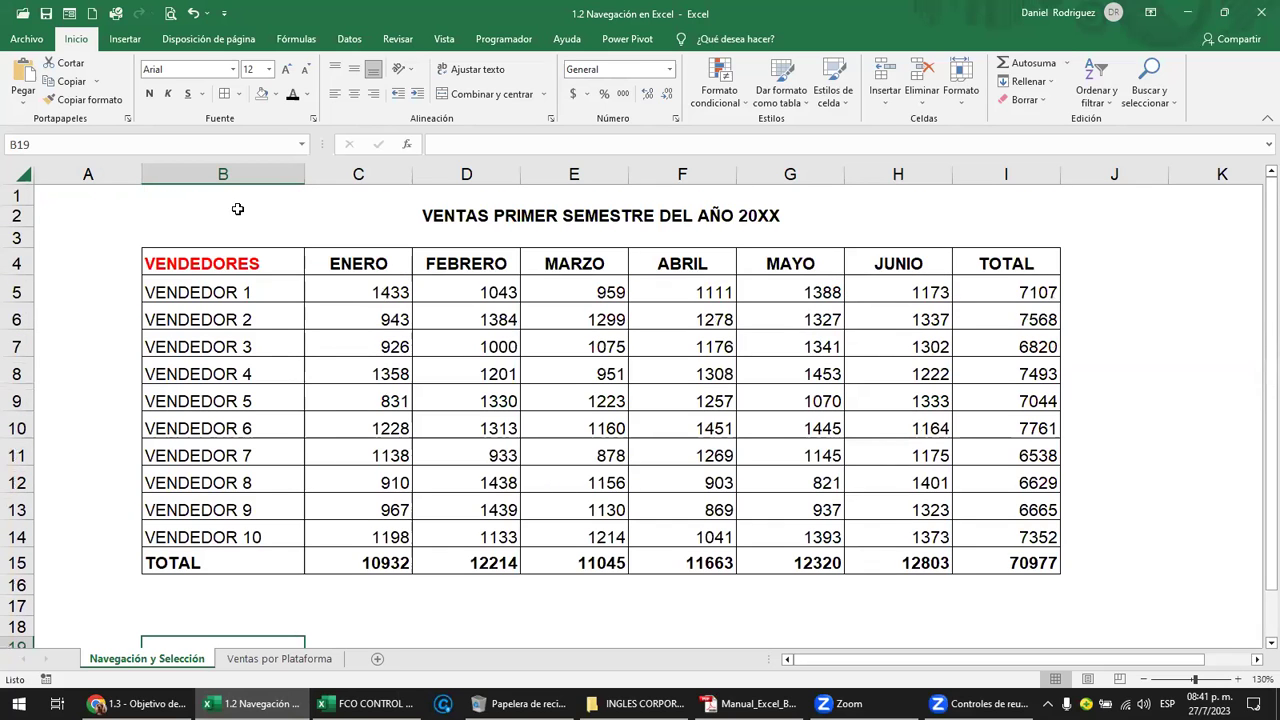
click(211, 193)
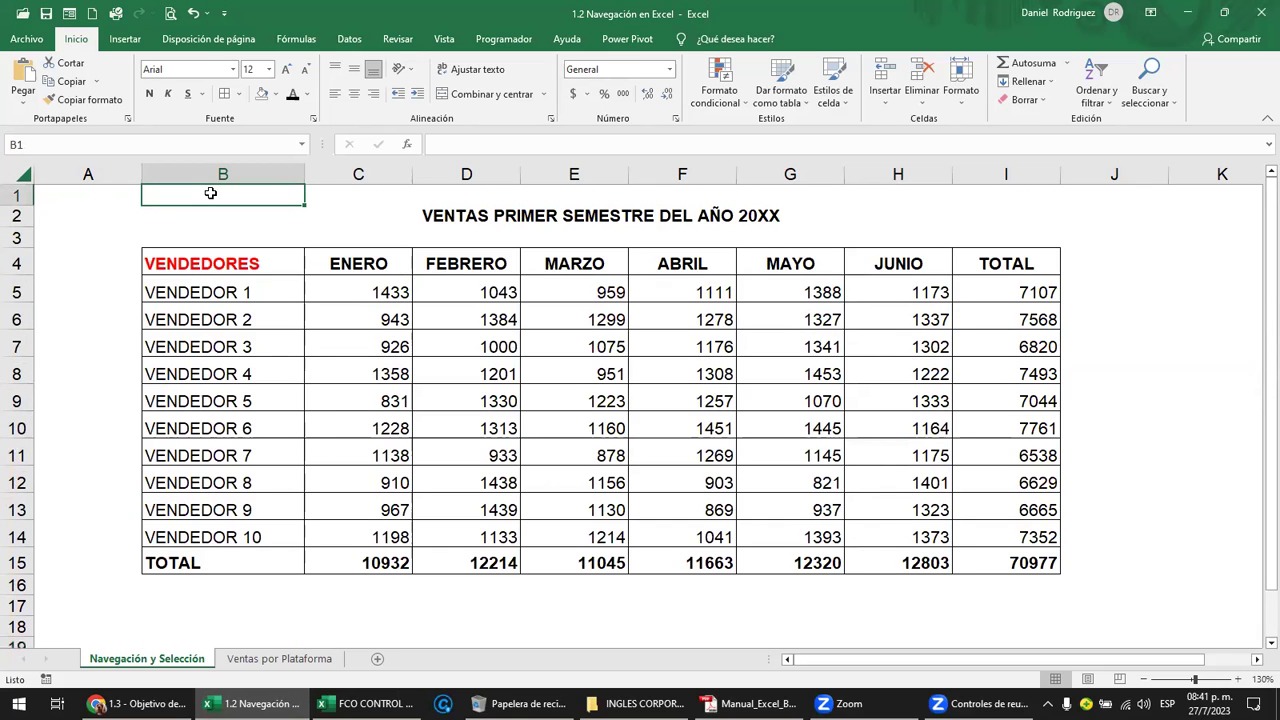
drag(211, 193, 201, 625)
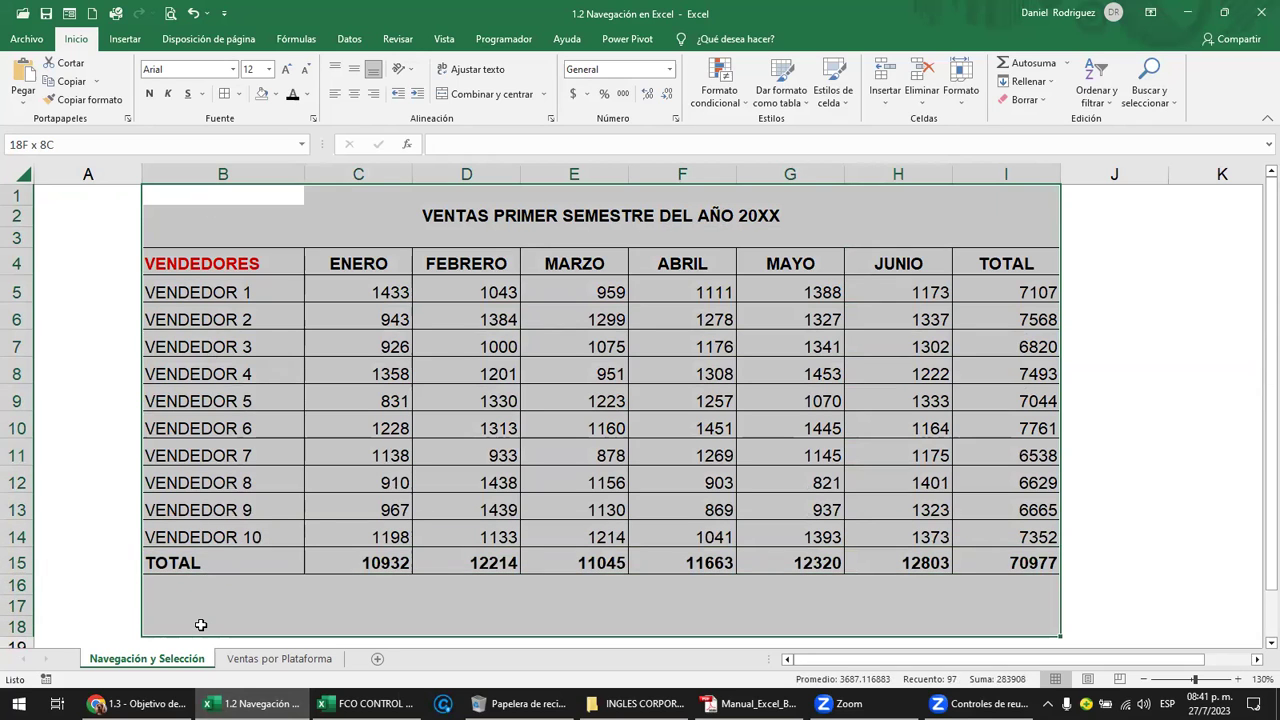
click(201, 625)
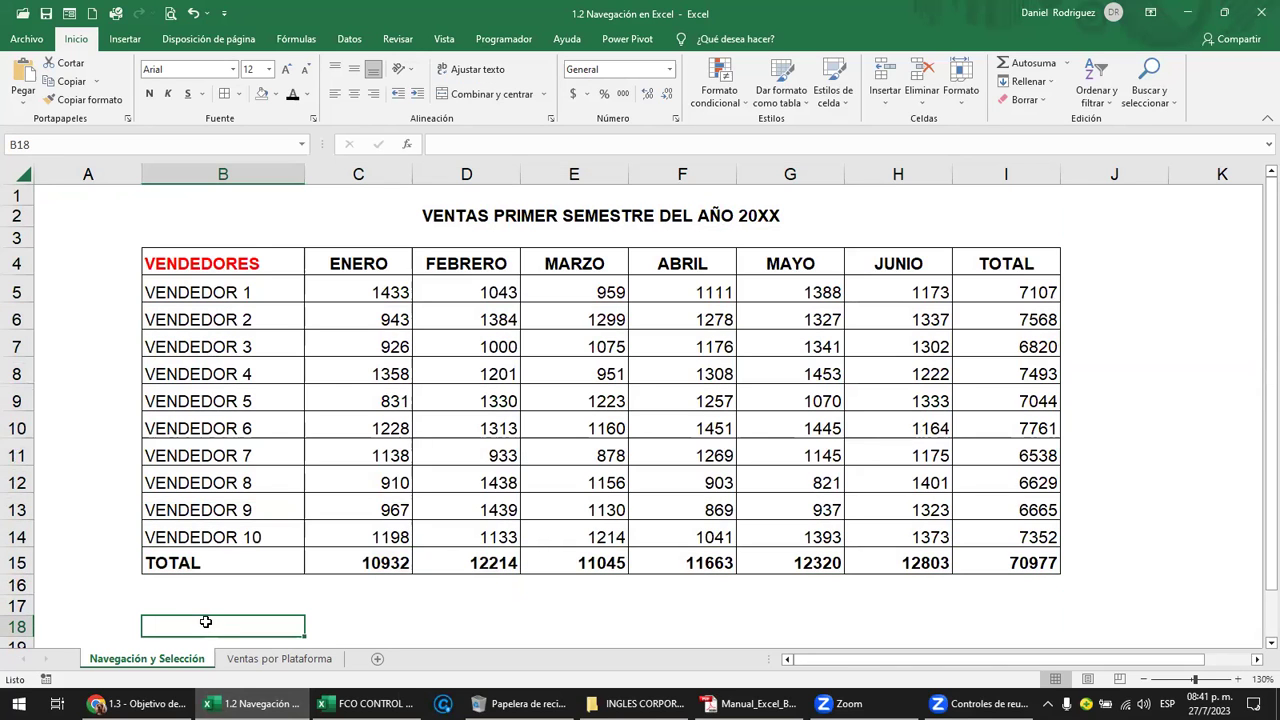
click(220, 199)
key(Page_Down)
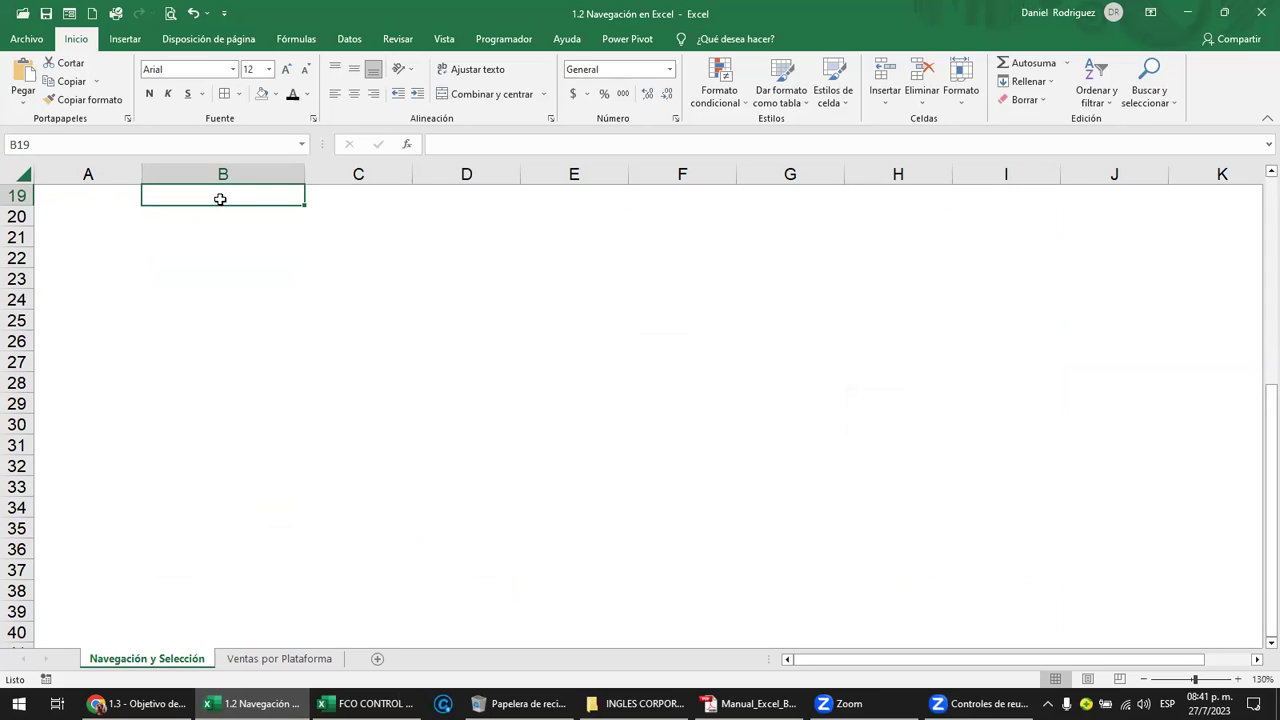
drag(220, 199, 232, 631)
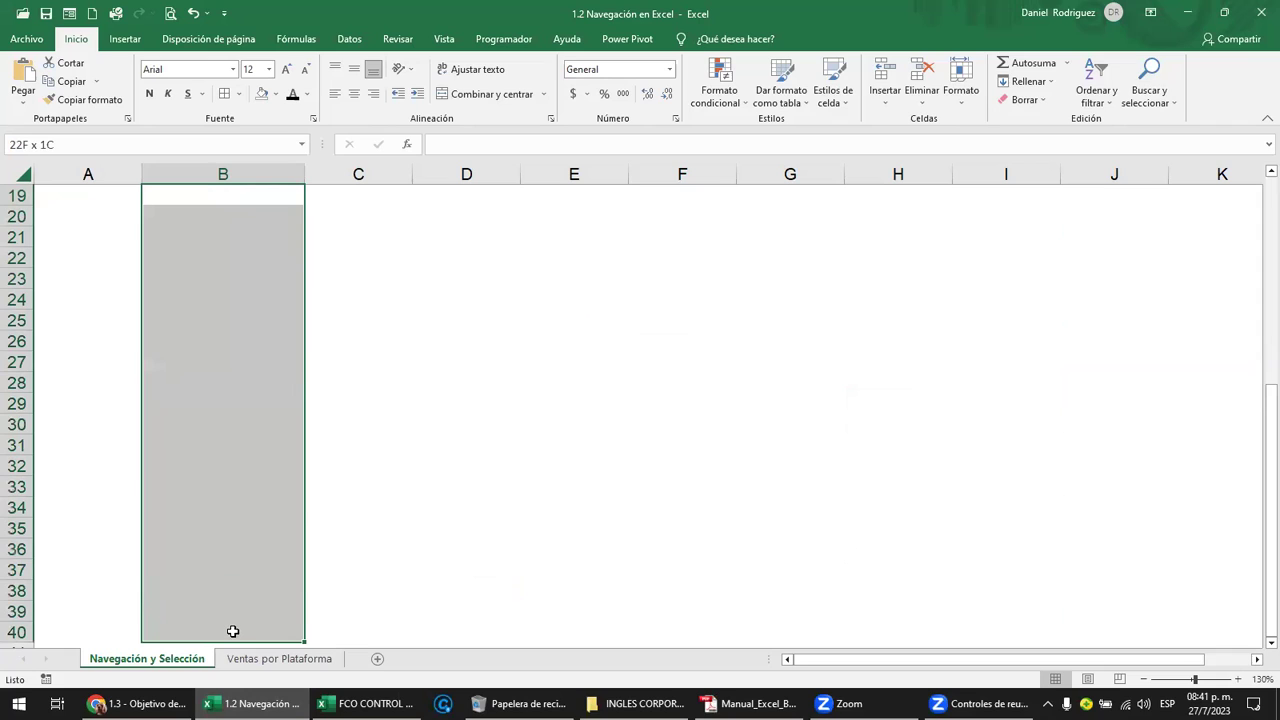
click(202, 197)
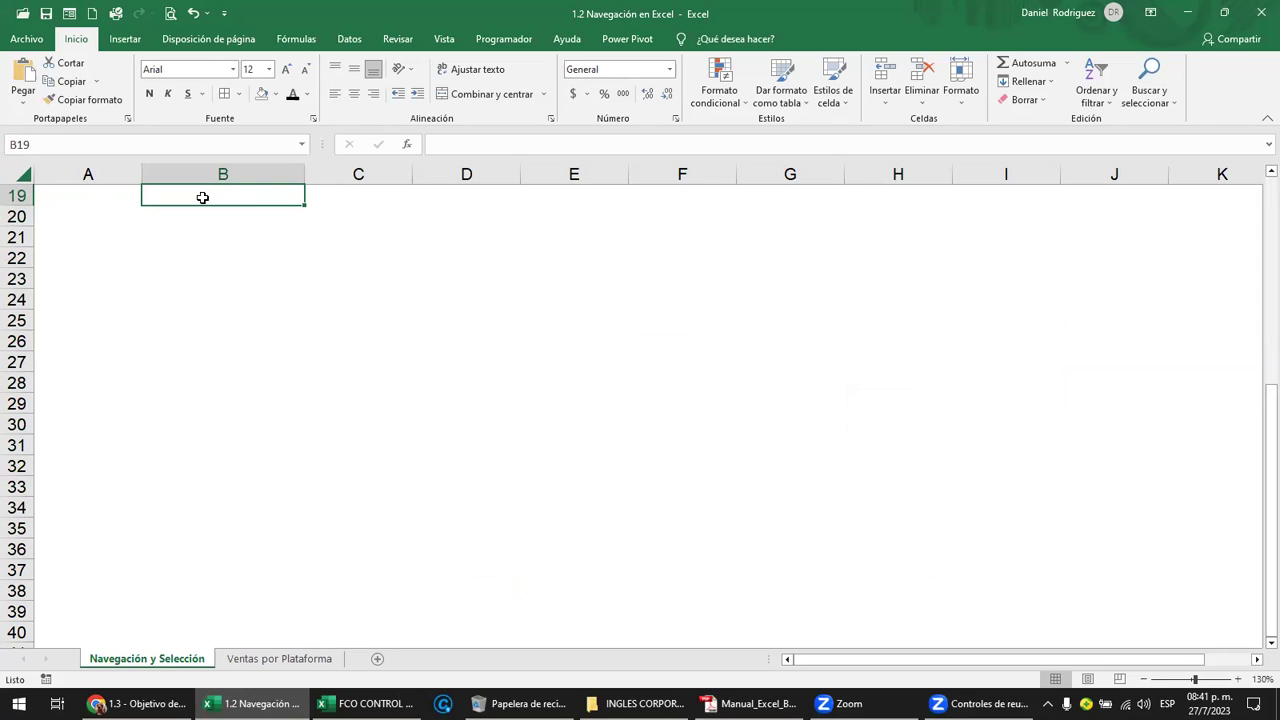
key(Page_Down)
key(Page_Down)
key(Page_Down)
key(Page_Up)
key(Page_Up)
key(Page_Up)
key(Page_Up)
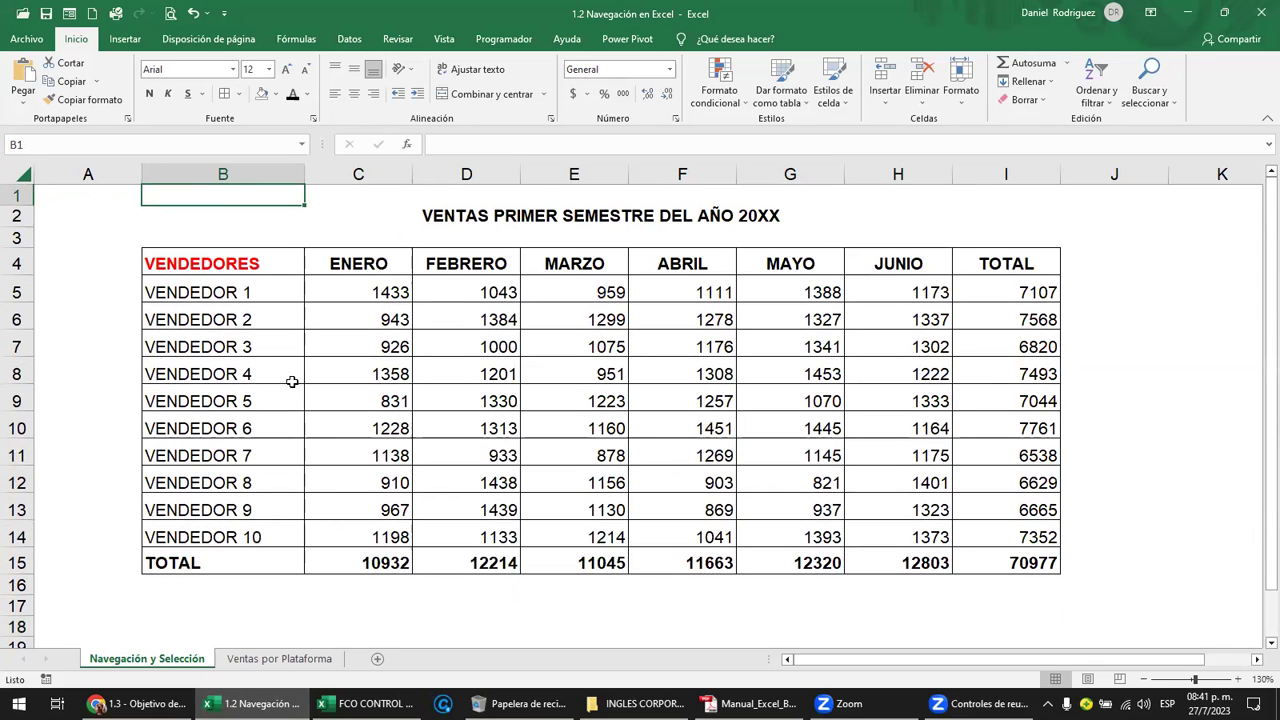
From A1 on Ventas por Plataforma, Page Down through rows 19, 38, 57, 95 to A100.
click(287, 660)
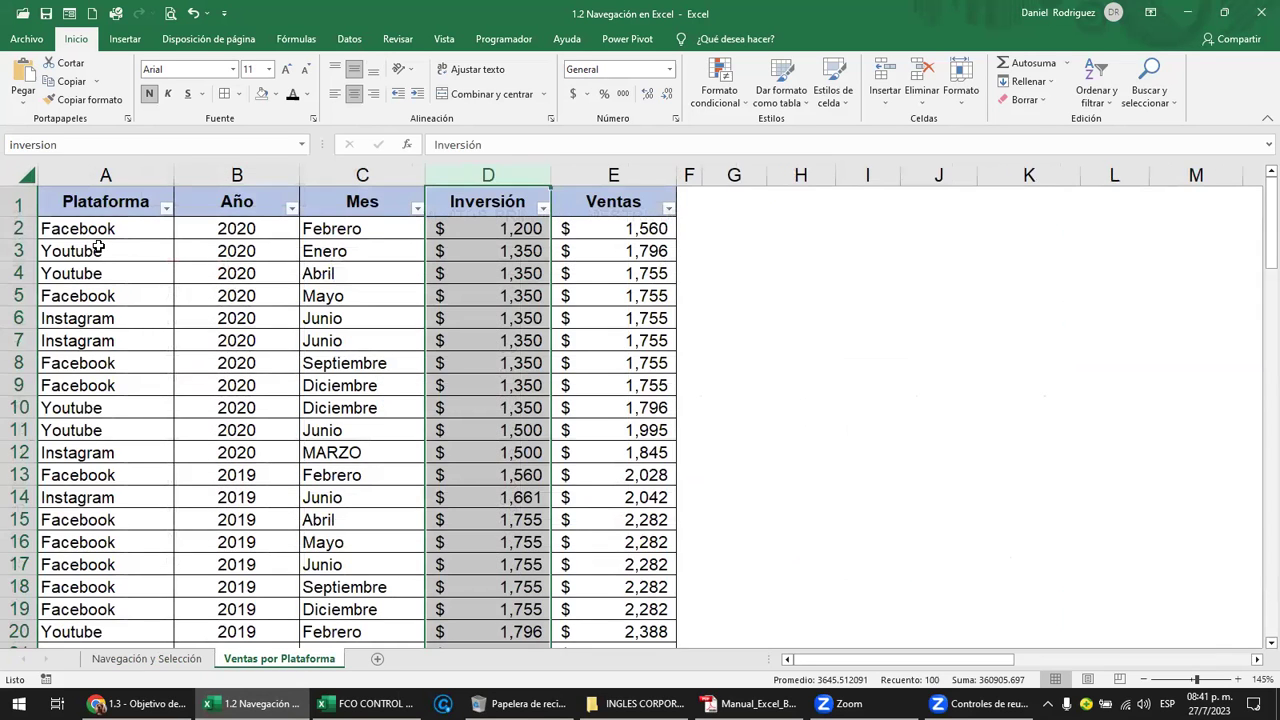
click(92, 207)
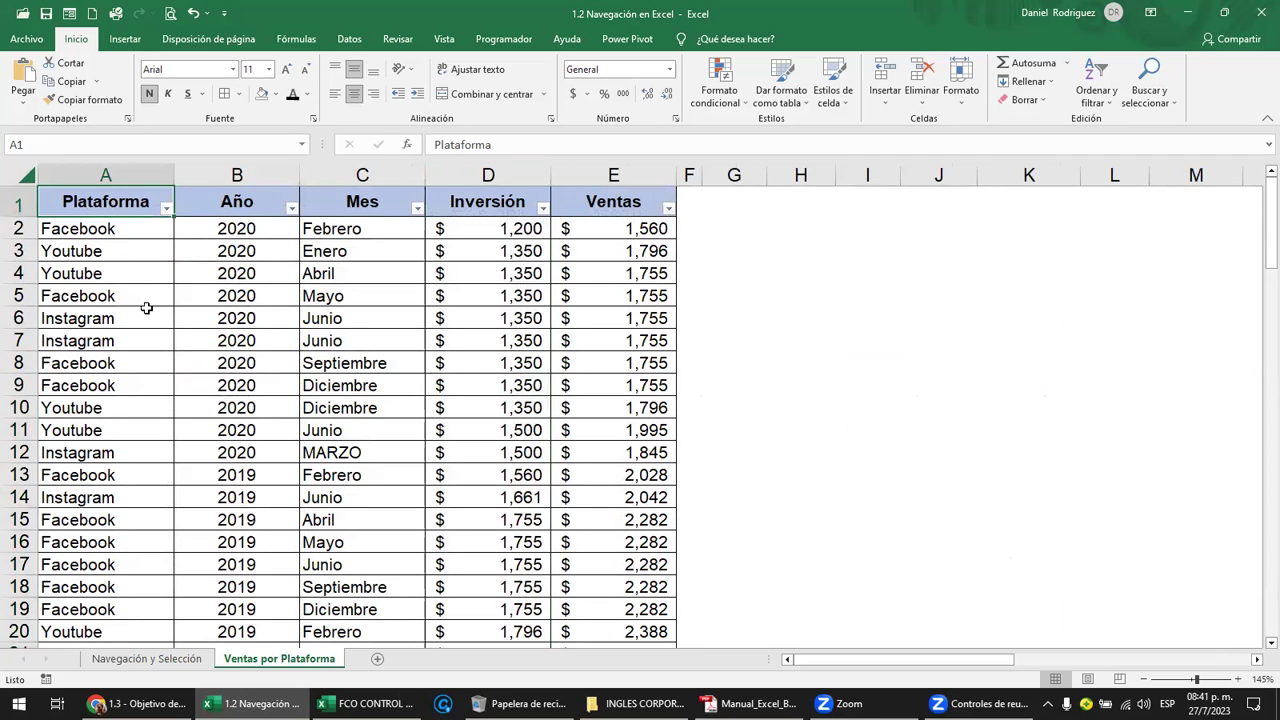
ctrl+scroll(183, 358, up, 1)
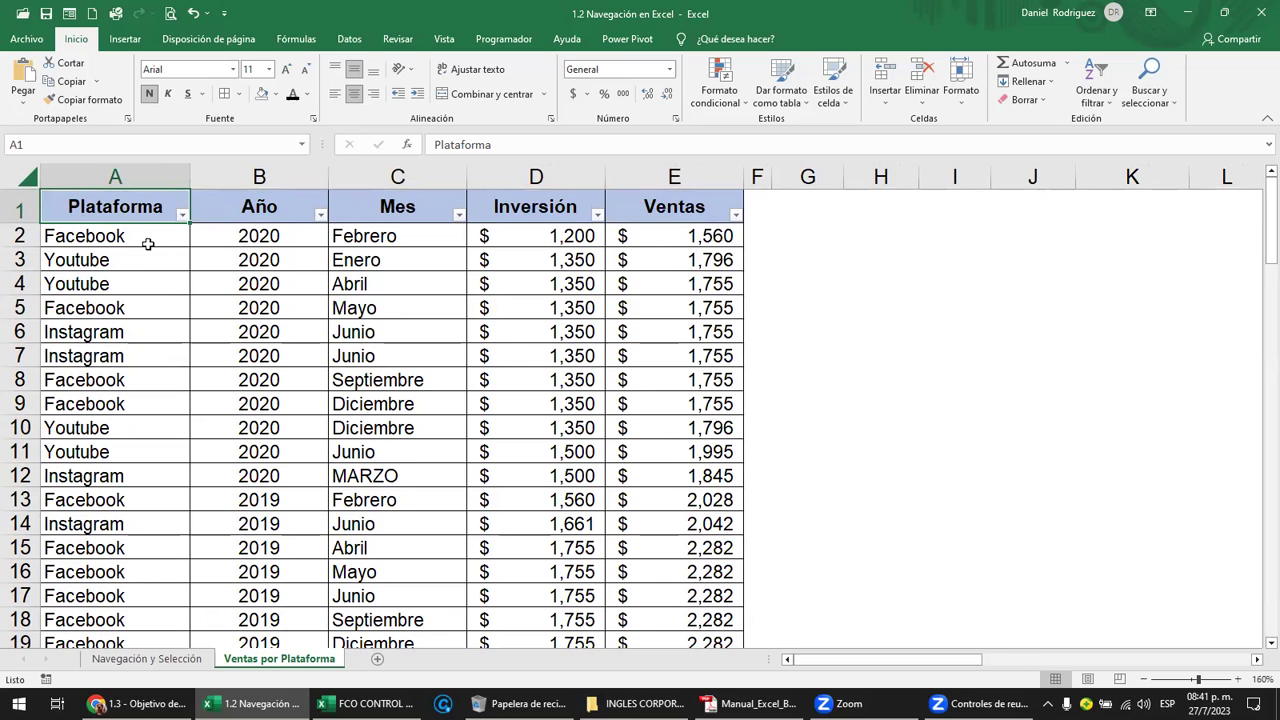
key(Page_Down)
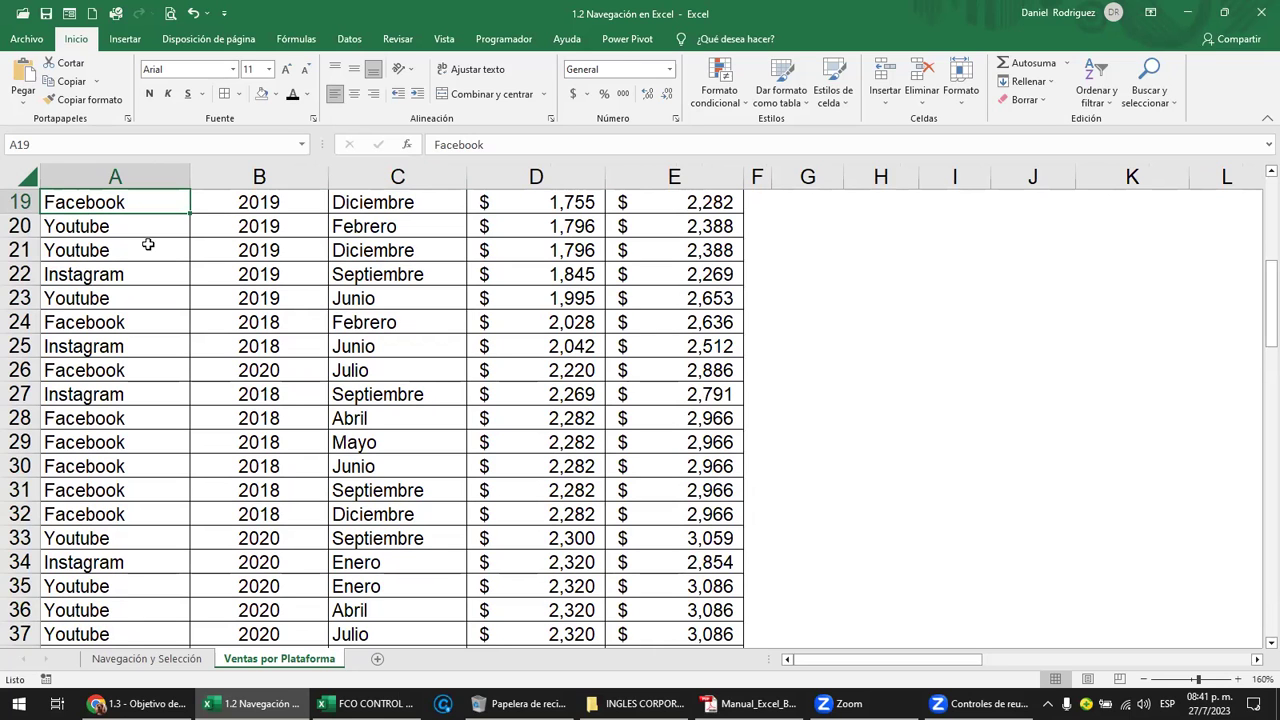
key(Page_Down)
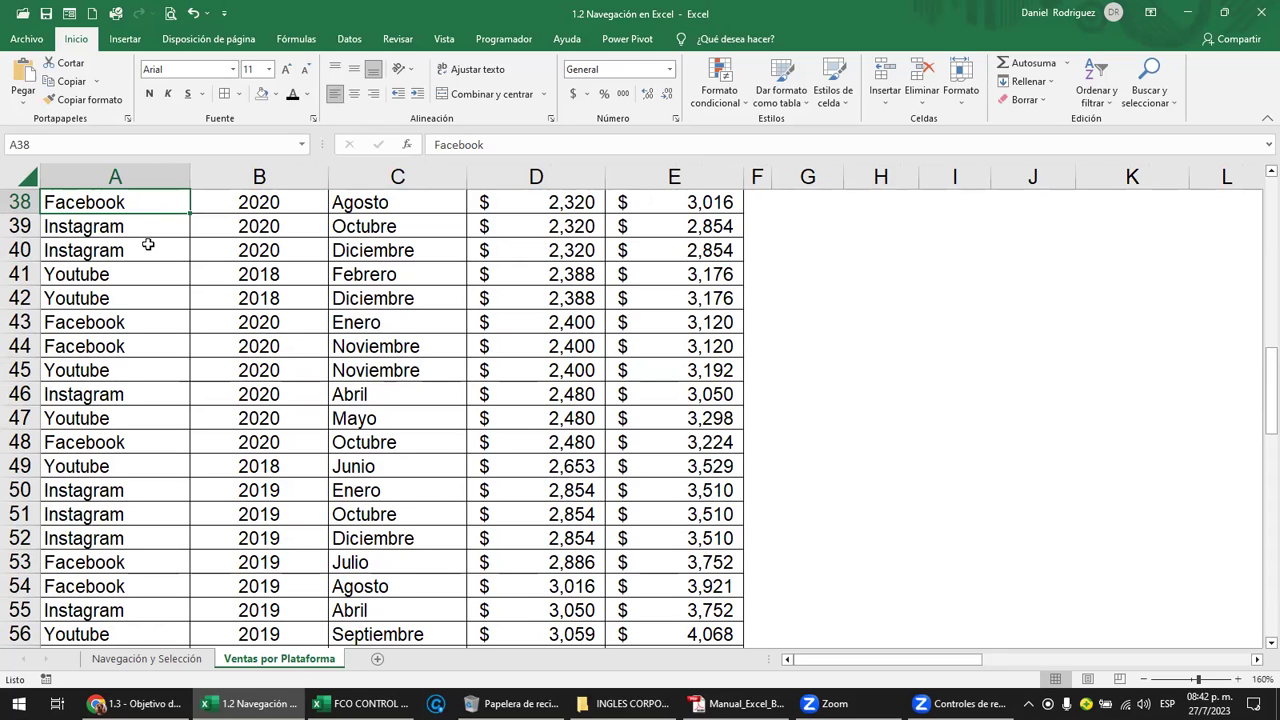
key(Page_Down)
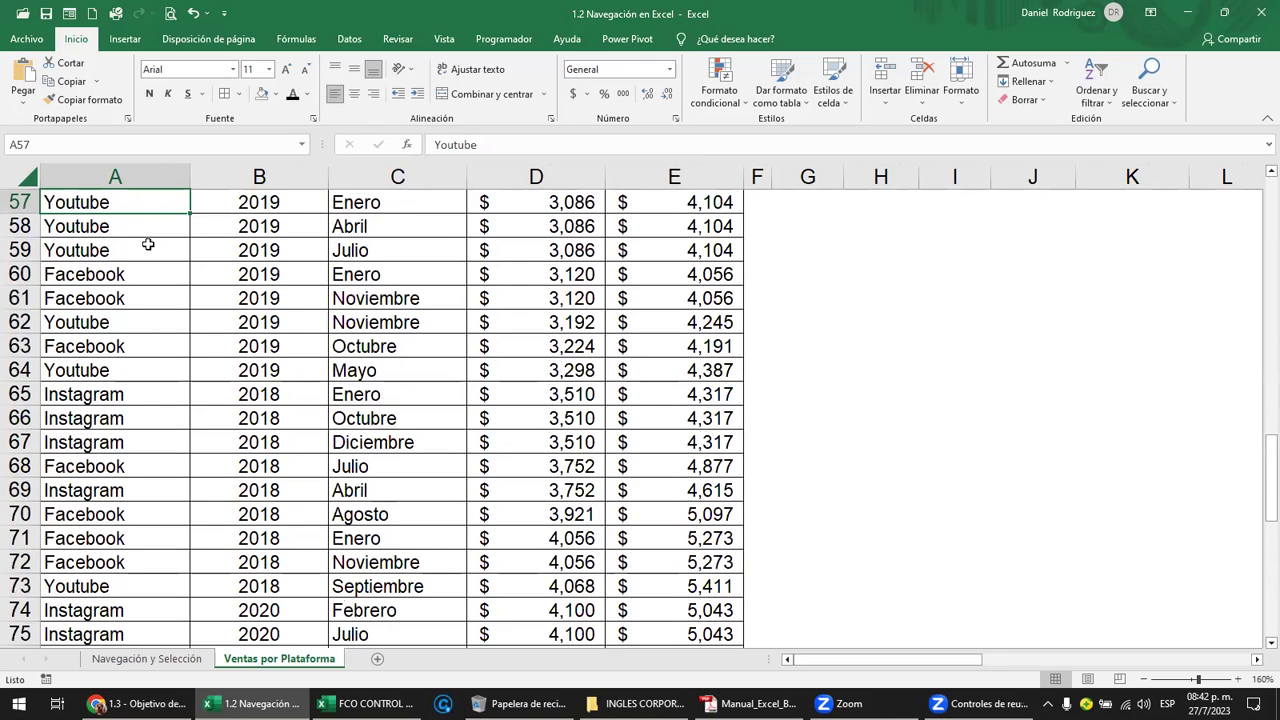
key(Page_Down)
key(Page_Down)
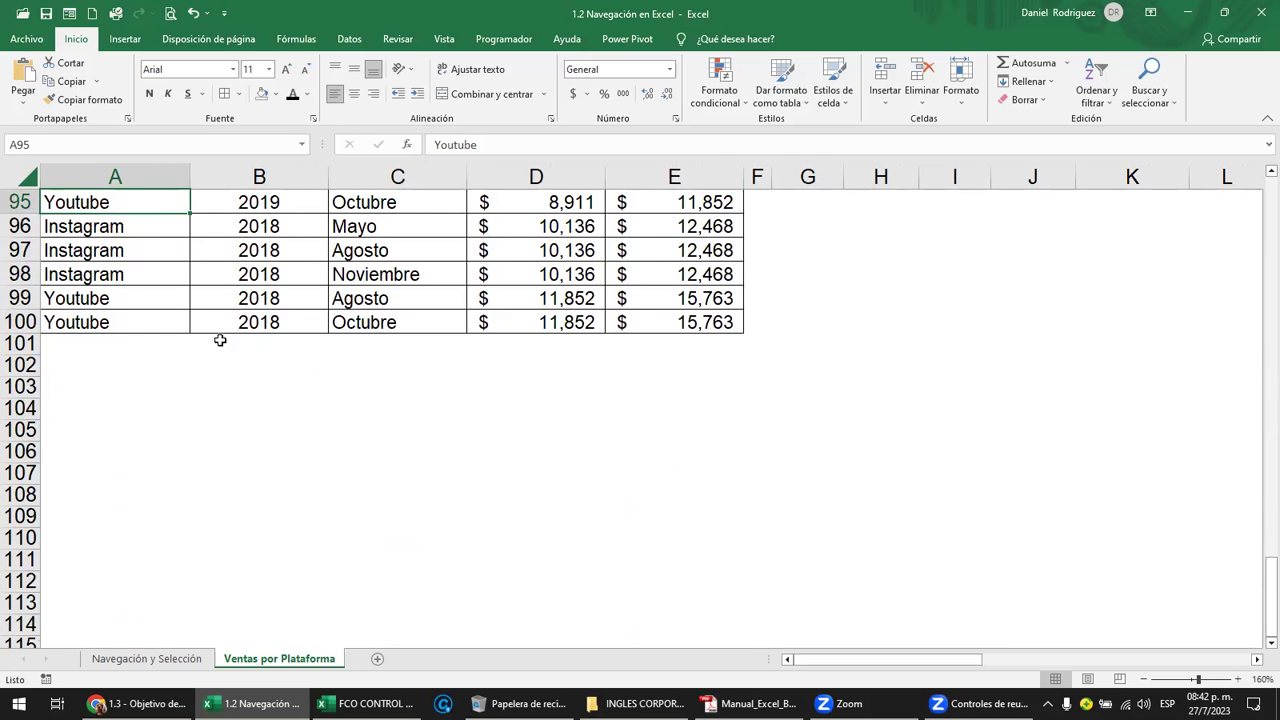
click(115, 321)
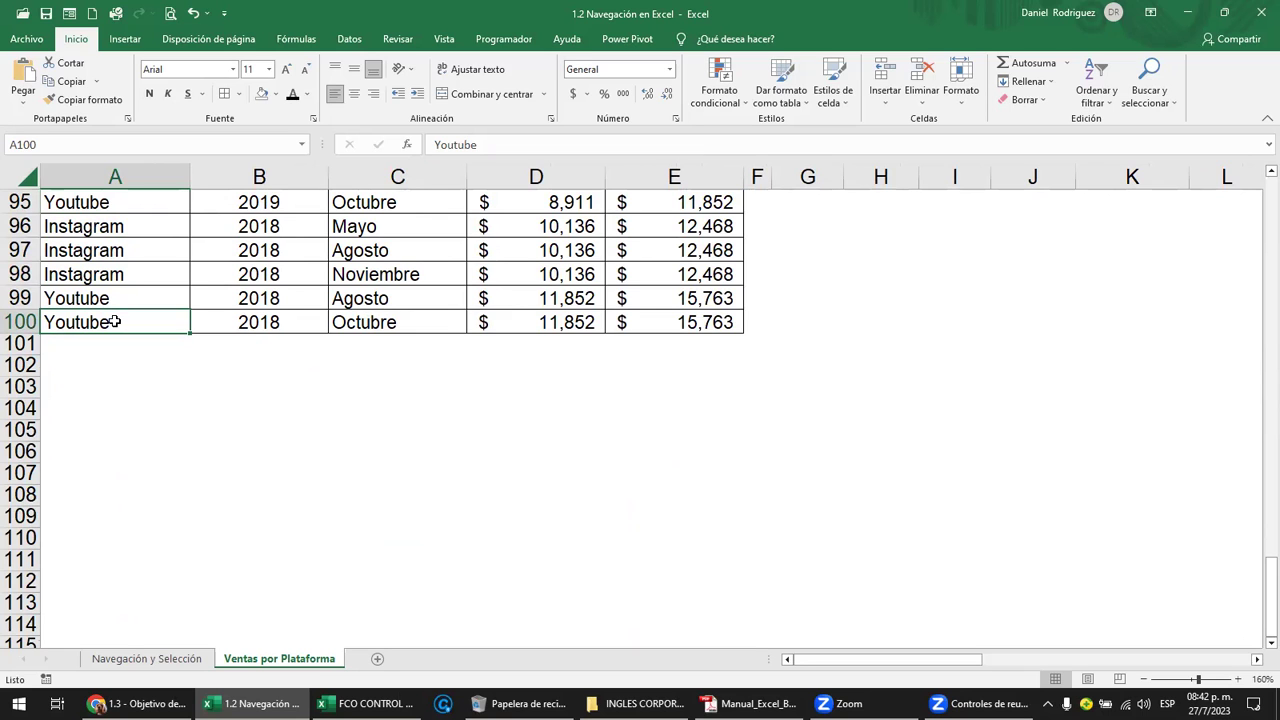
Page Up from row 81 back to the top and reselect header cell A1.
scroll(115, 321, up, 4)
scroll(115, 321, up, 3)
click(115, 321)
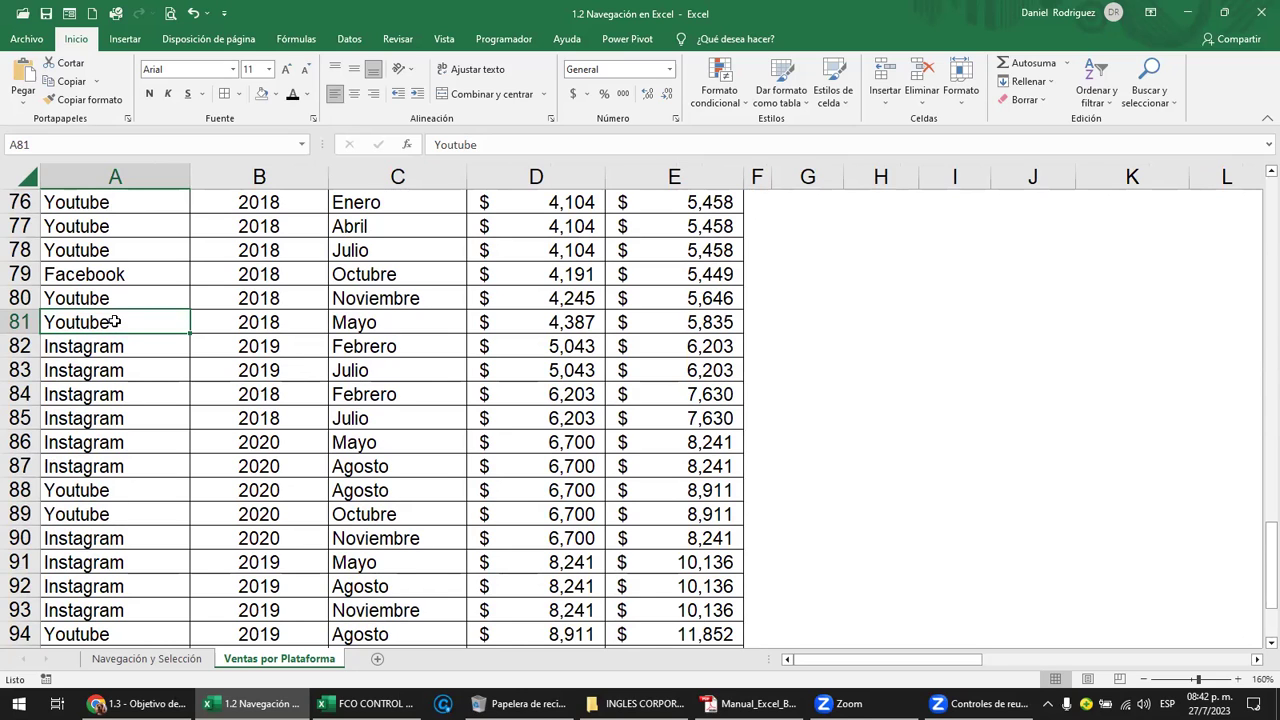
key(Page_Up)
key(Page_Up)
key(Page_Up)
key(Page_Up)
scroll(115, 325, up, 1)
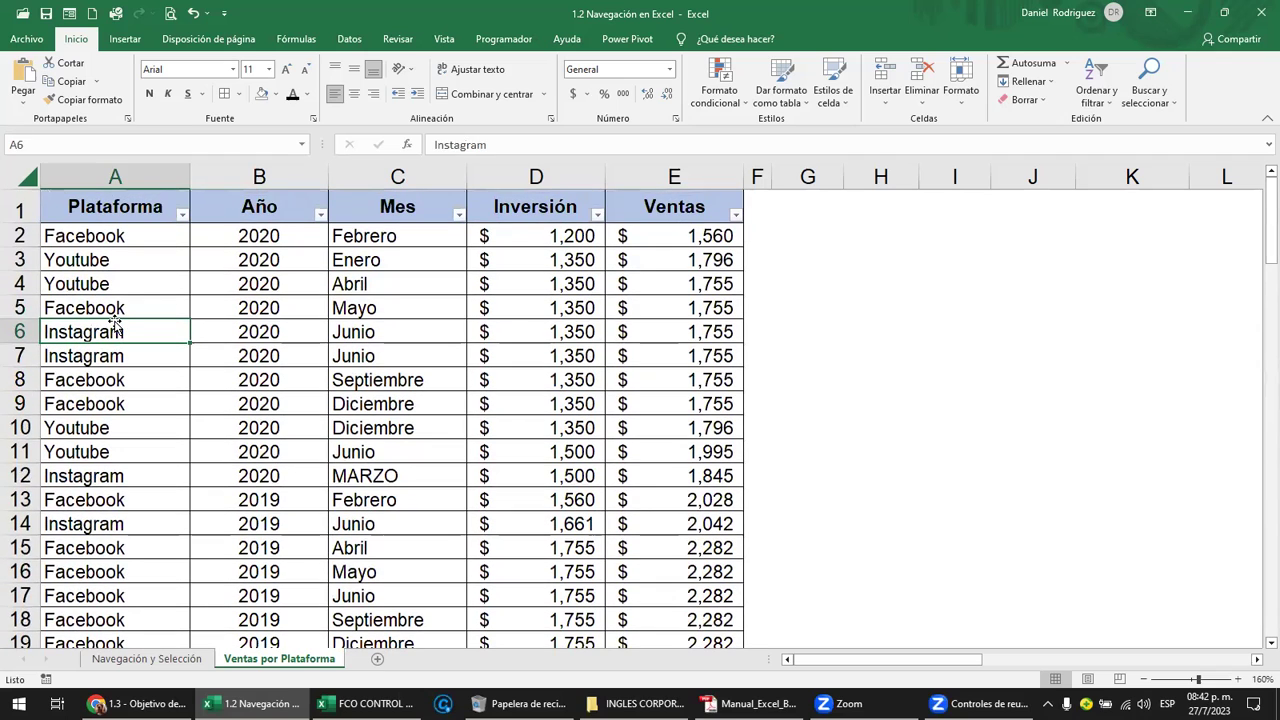
click(113, 210)
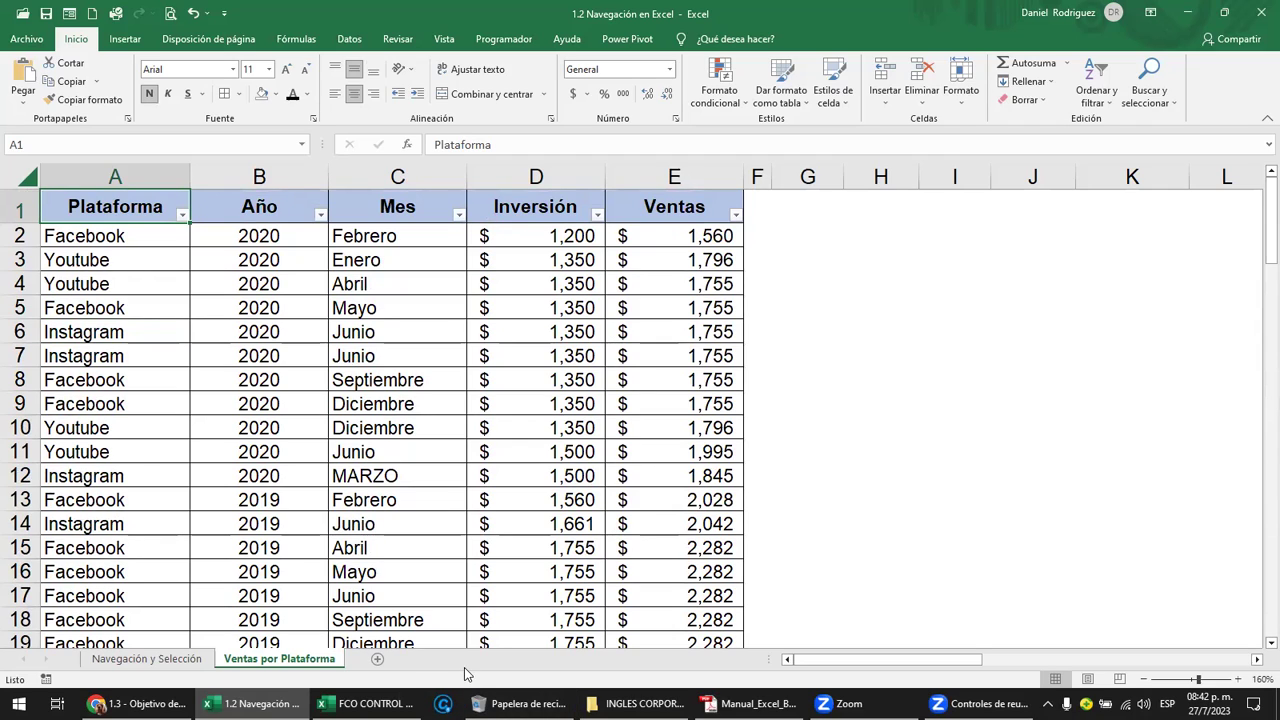
Minimize Excel, Adobe Reader and Chrome, open teclado-usb from the desktop, and zoom in.
click(1187, 19)
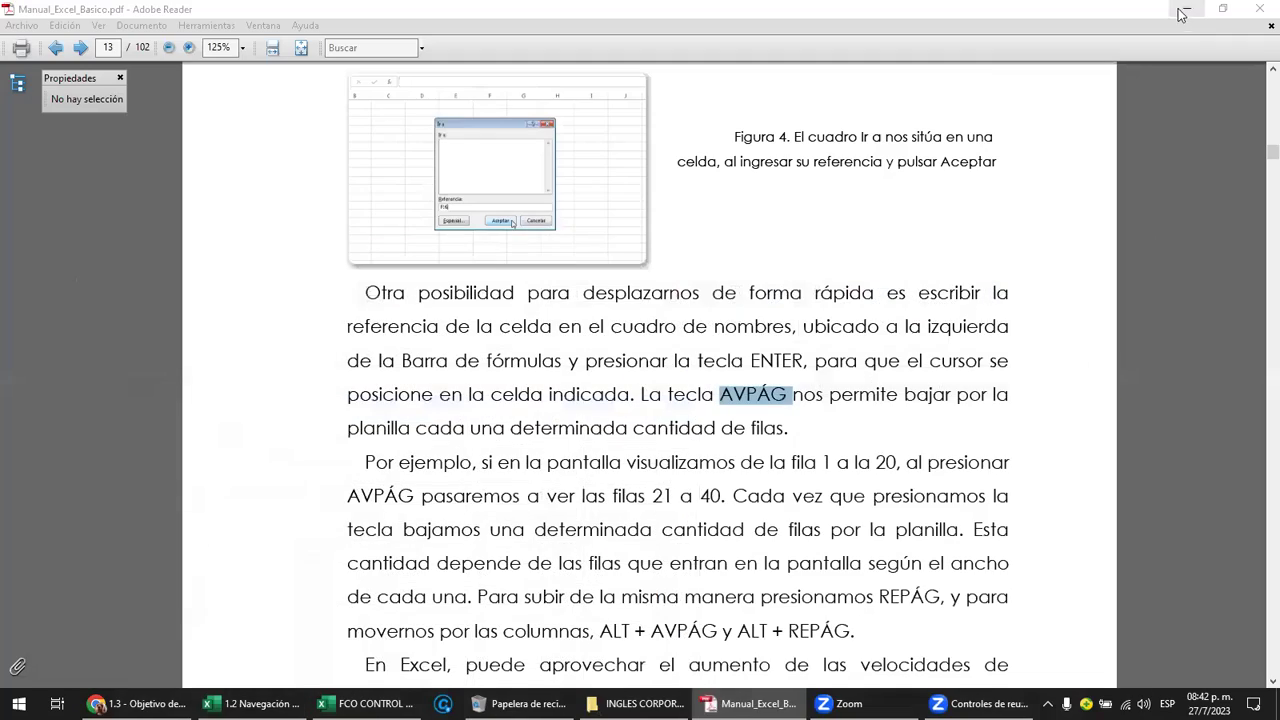
click(1185, 12)
click(1185, 11)
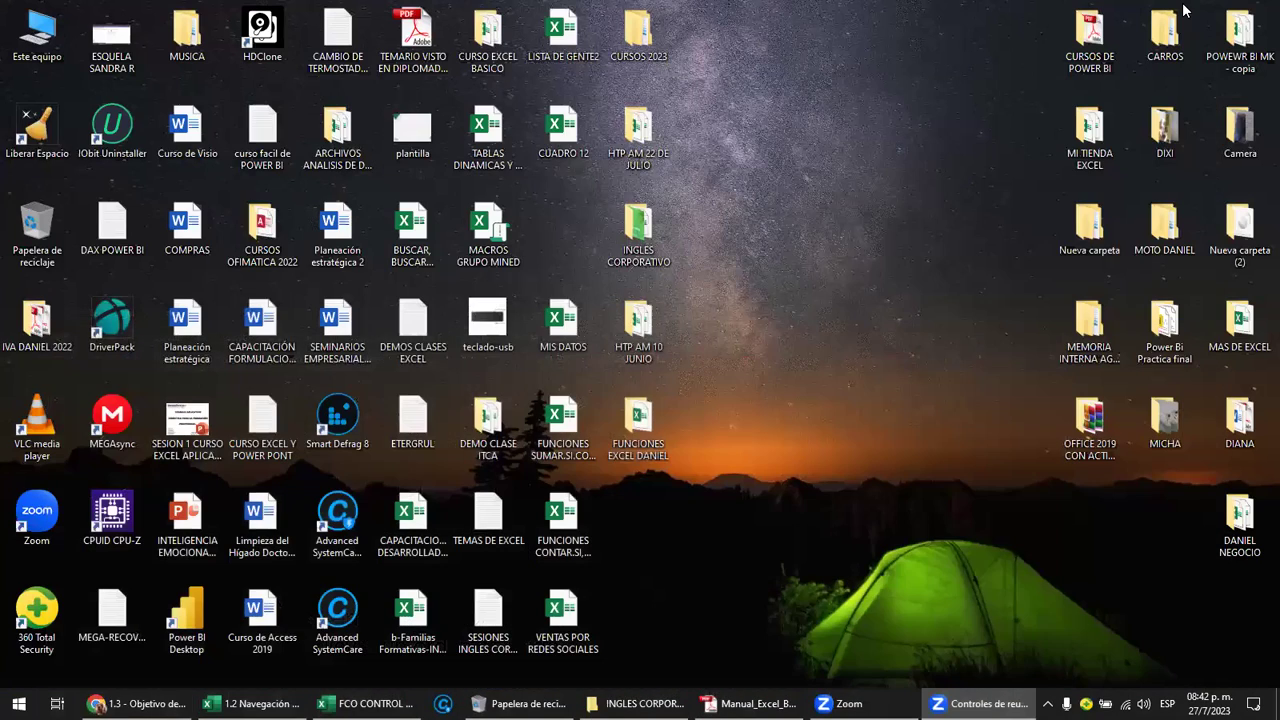
double_click(498, 330)
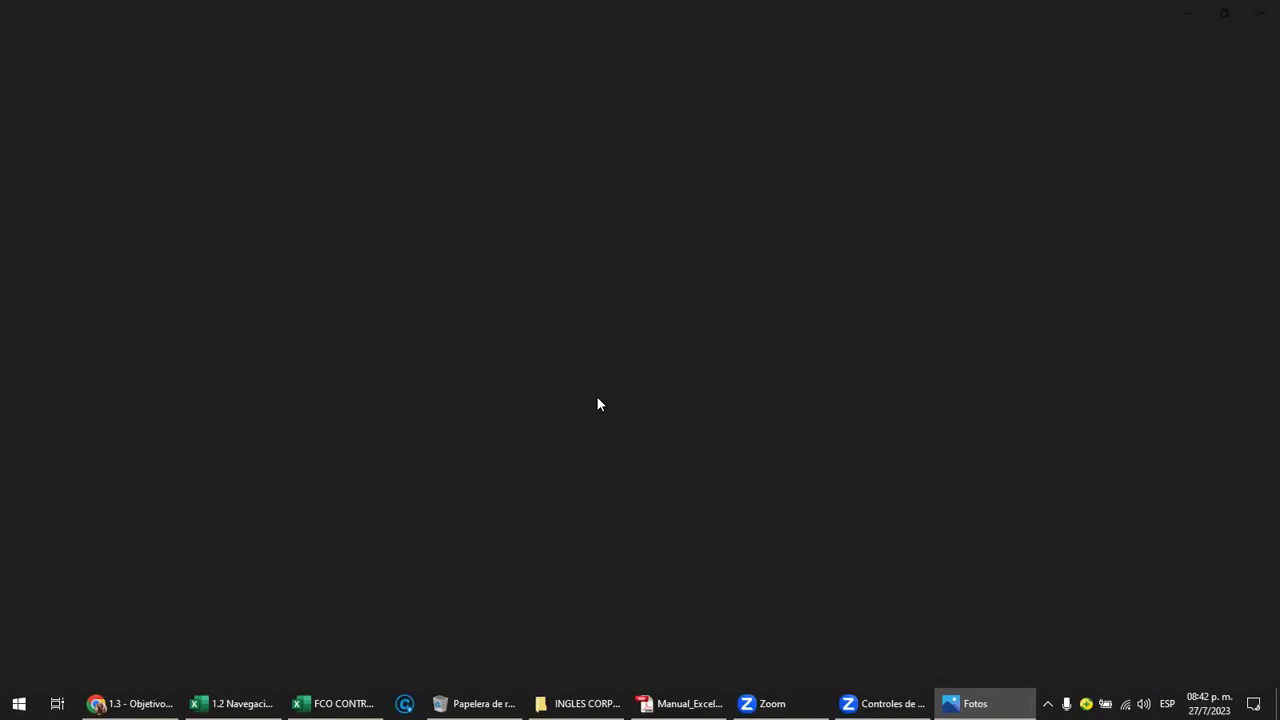
scroll(604, 455, up, 3)
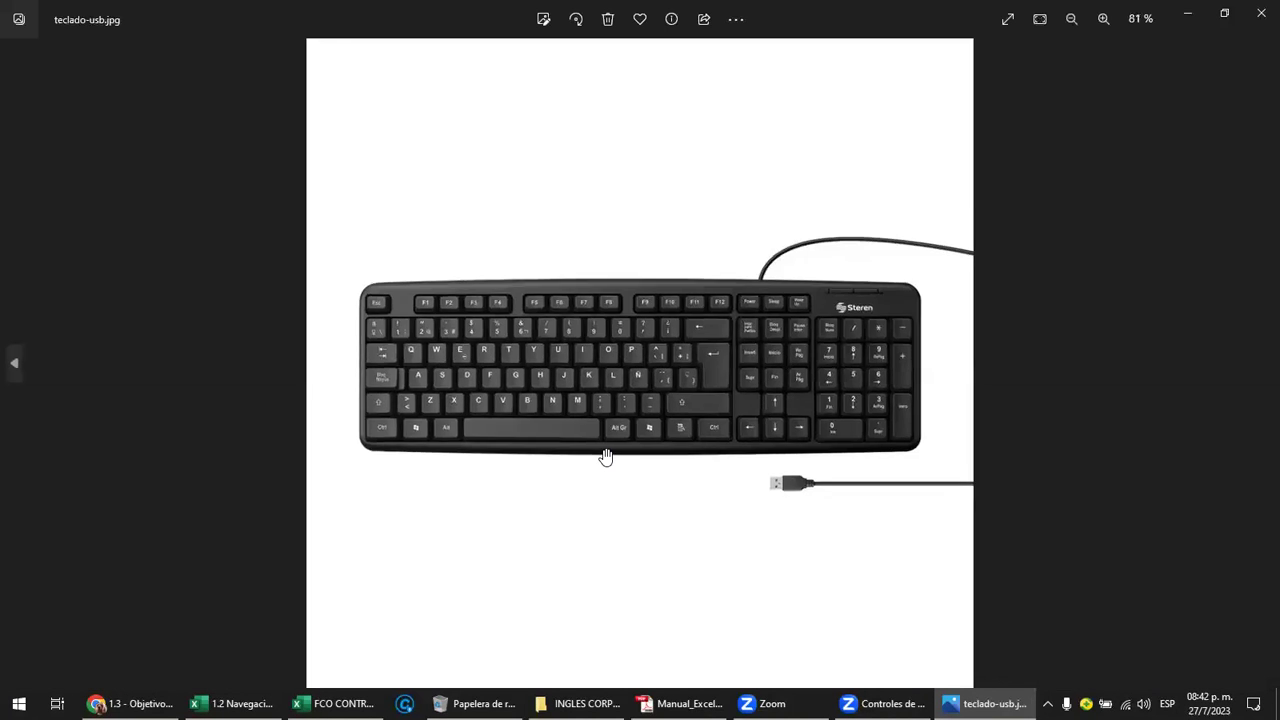
scroll(605, 456, up, 2)
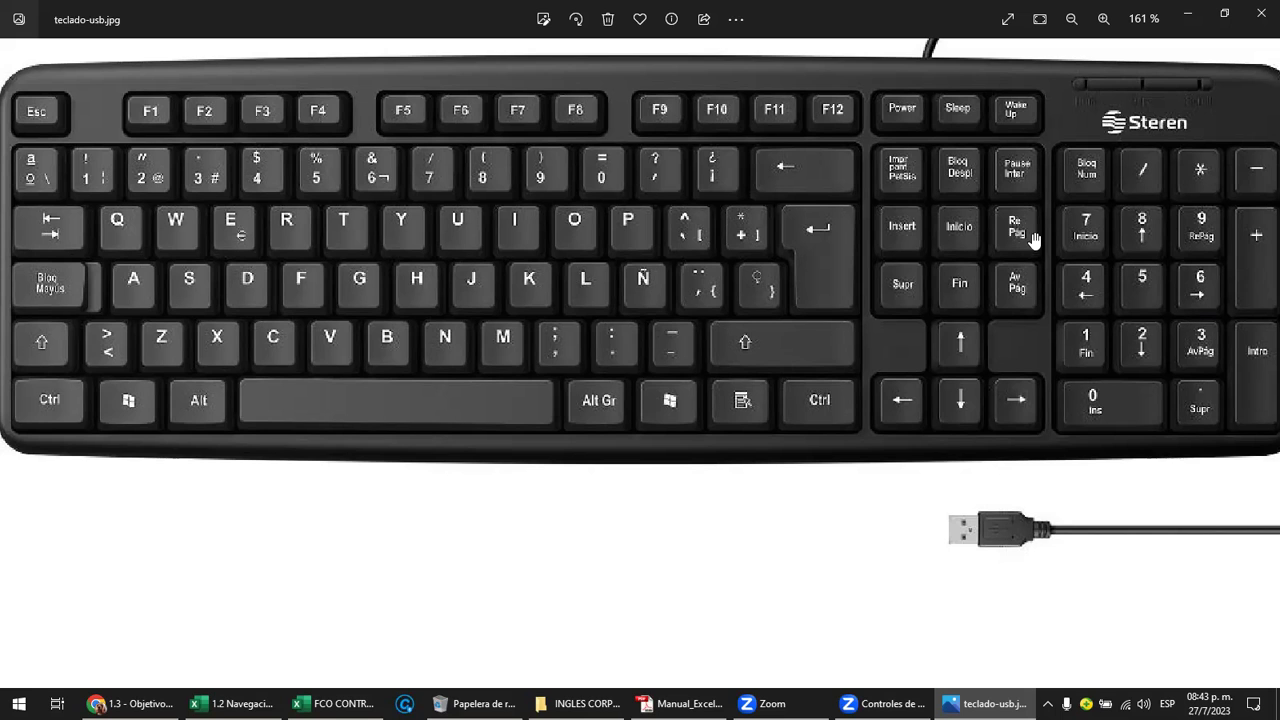
Close the teclado-usb.jpg photo and return to the Excel course lesson 1.3 page in Chrome.
click(1254, 18)
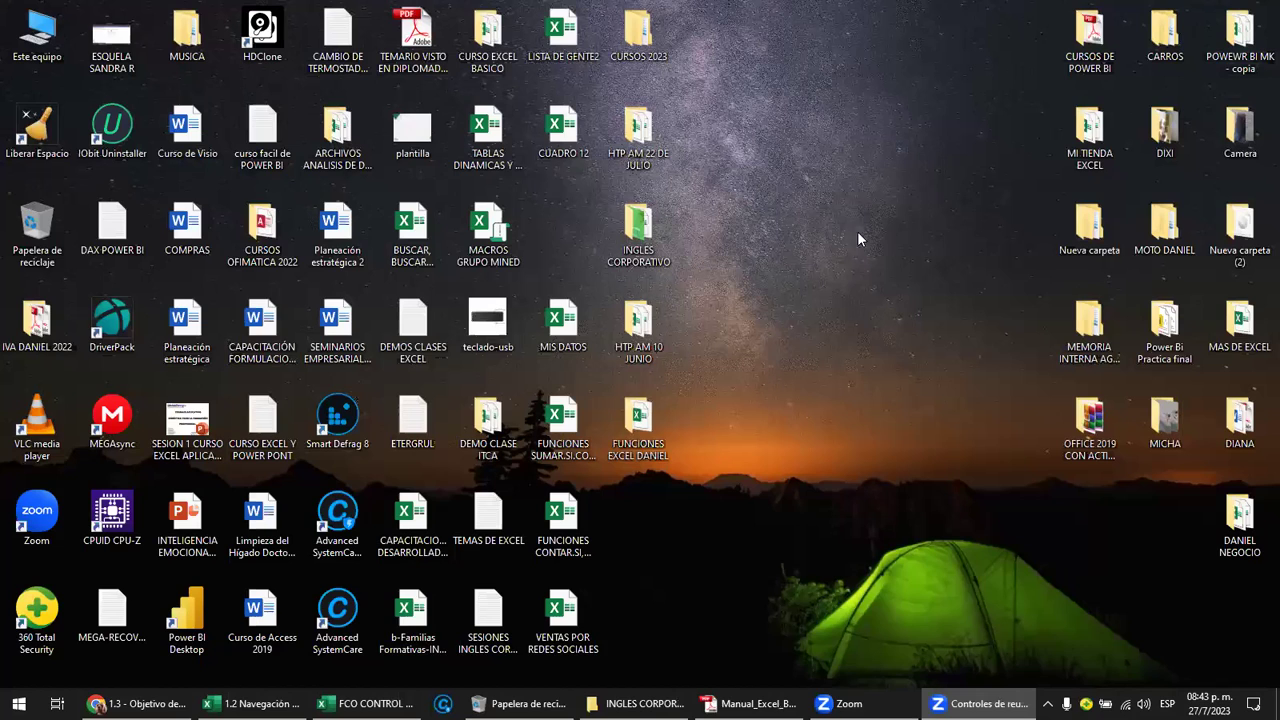
click(186, 700)
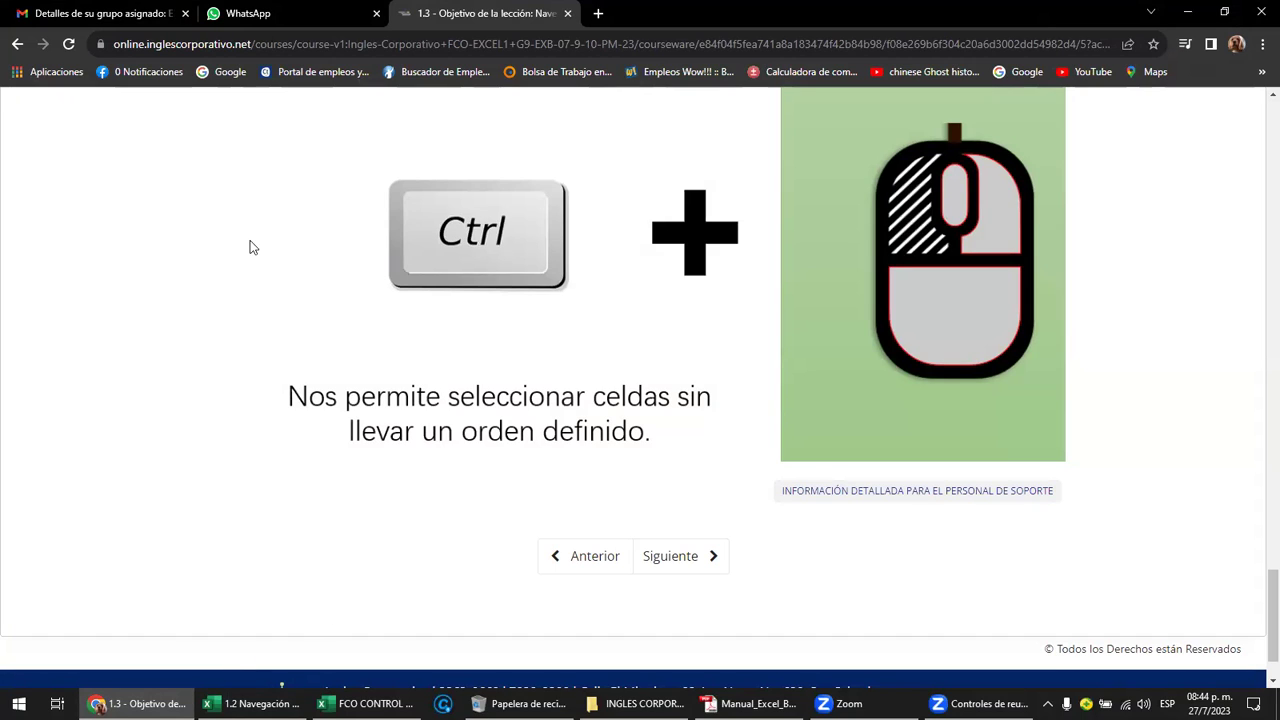
Switch to the Navegación en Excel workbook and select cell B15 in the Año column.
mouse_move(250, 703)
click(198, 655)
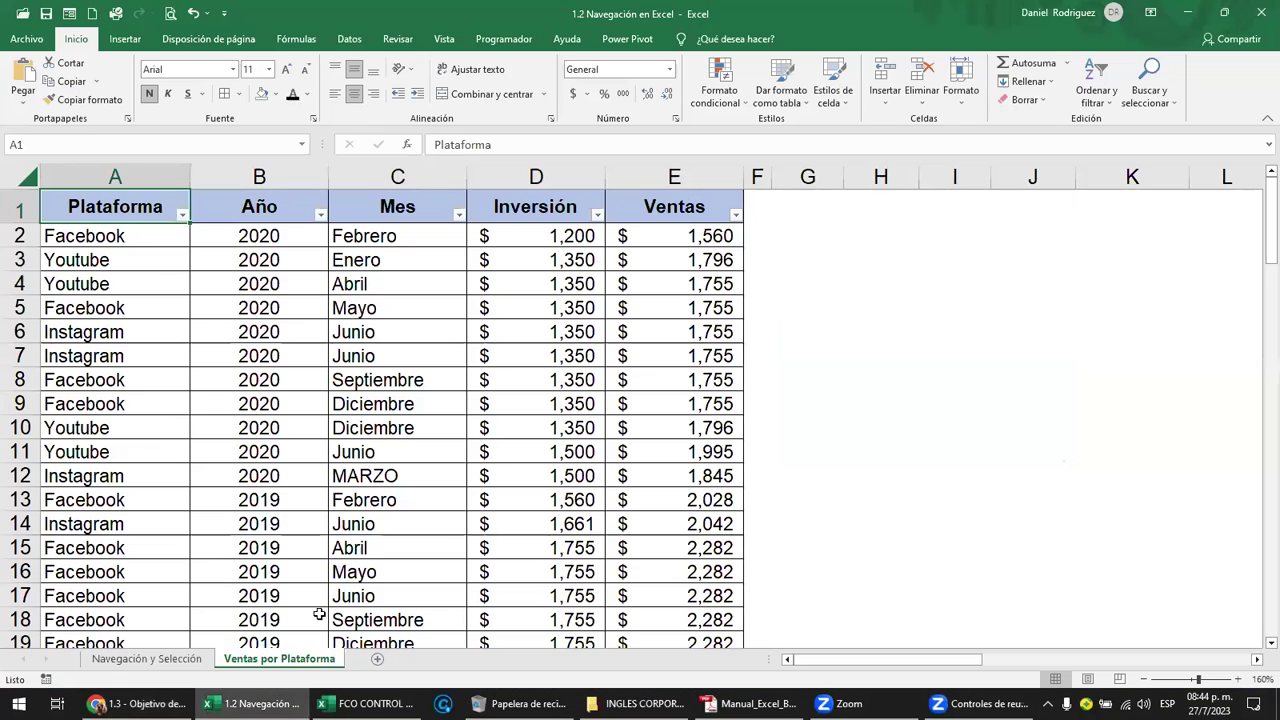
click(225, 541)
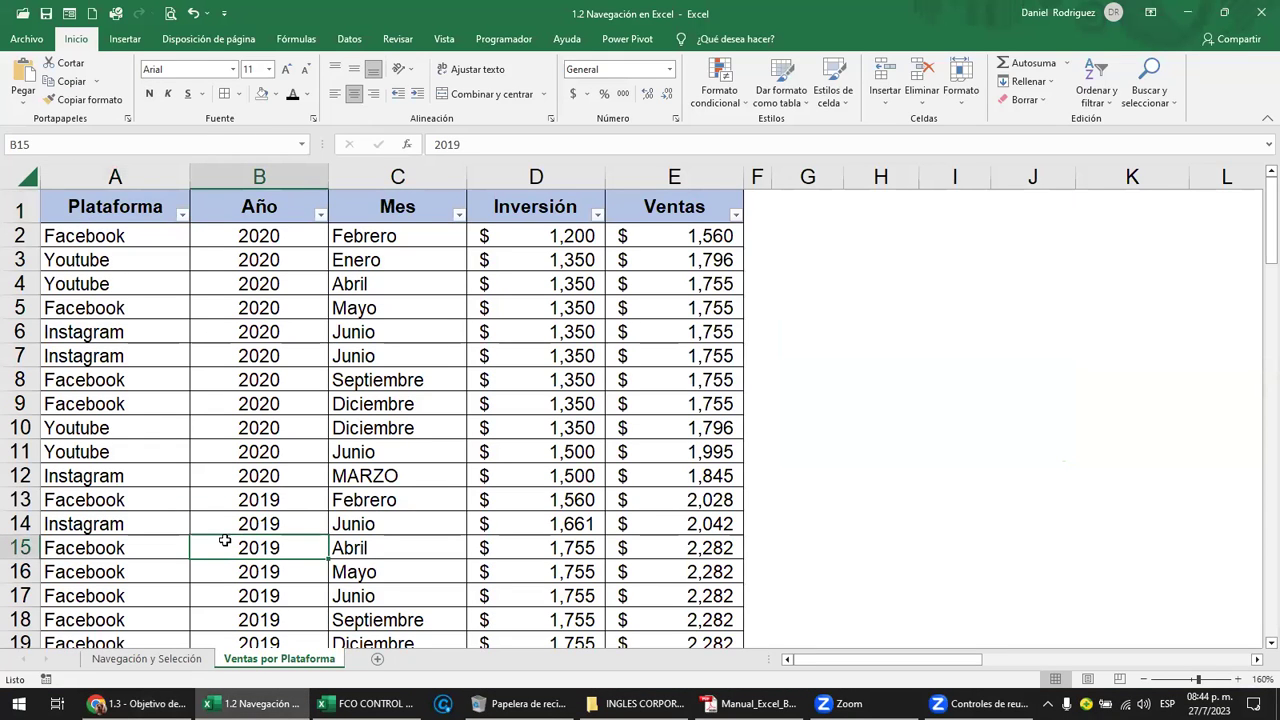
Move through the sales table with the Down, Page Down and Page Up keys.
key(Down)
key(Down)
key(Down)
key(Down)
key(Down)
key(Down)
key(Down)
key(Down)
key(Down)
key(Down)
key(Down)
key(Down)
key(Down)
key(Down)
key(Down)
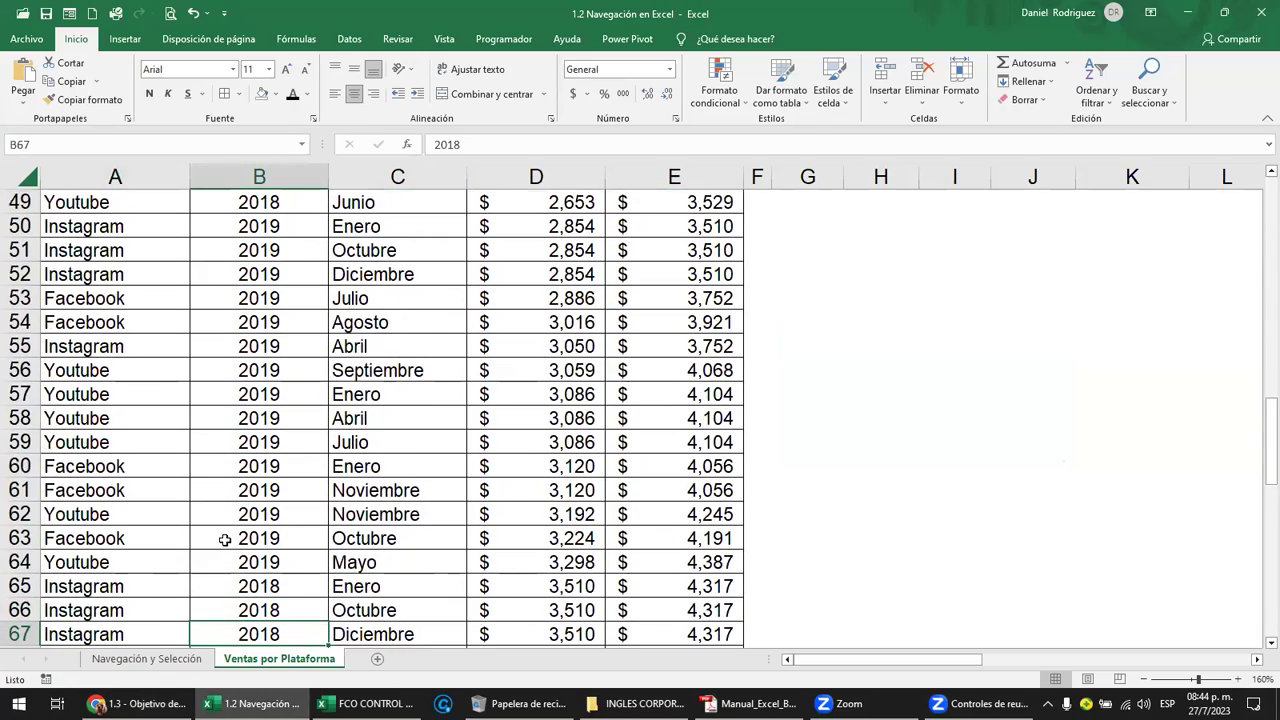
key(Down)
key(Down)
key(Down)
key(Page_Up)
key(Page_Up)
key(Page_Up)
key(Page_Down)
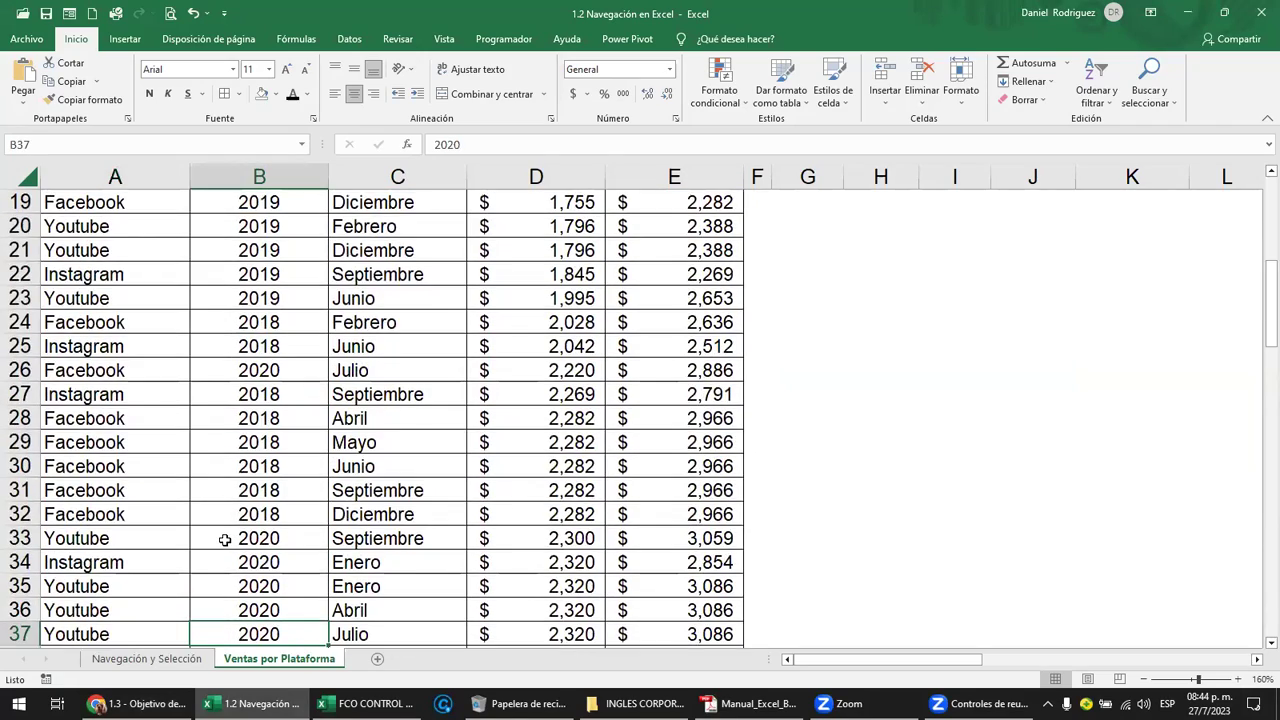
key(Page_Down)
key(Page_Down)
key(Page_Down)
key(Page_Down)
key(Page_Down)
key(Page_Down)
key(Page_Down)
key(Page_Down)
key(Page_Down)
key(Page_Down)
key(Page_Down)
key(Page_Down)
key(Page_Down)
key(Page_Down)
key(Page_Down)
key(Page_Up)
key(Page_Up)
key(Page_Up)
key(Page_Up)
key(Page_Up)
key(Page_Up)
key(Page_Up)
key(Page_Up)
key(Page_Up)
key(Page_Up)
key(Page_Up)
key(Page_Up)
key(Page_Up)
key(Page_Up)
key(Page_Up)
key(Page_Up)
key(Page_Up)
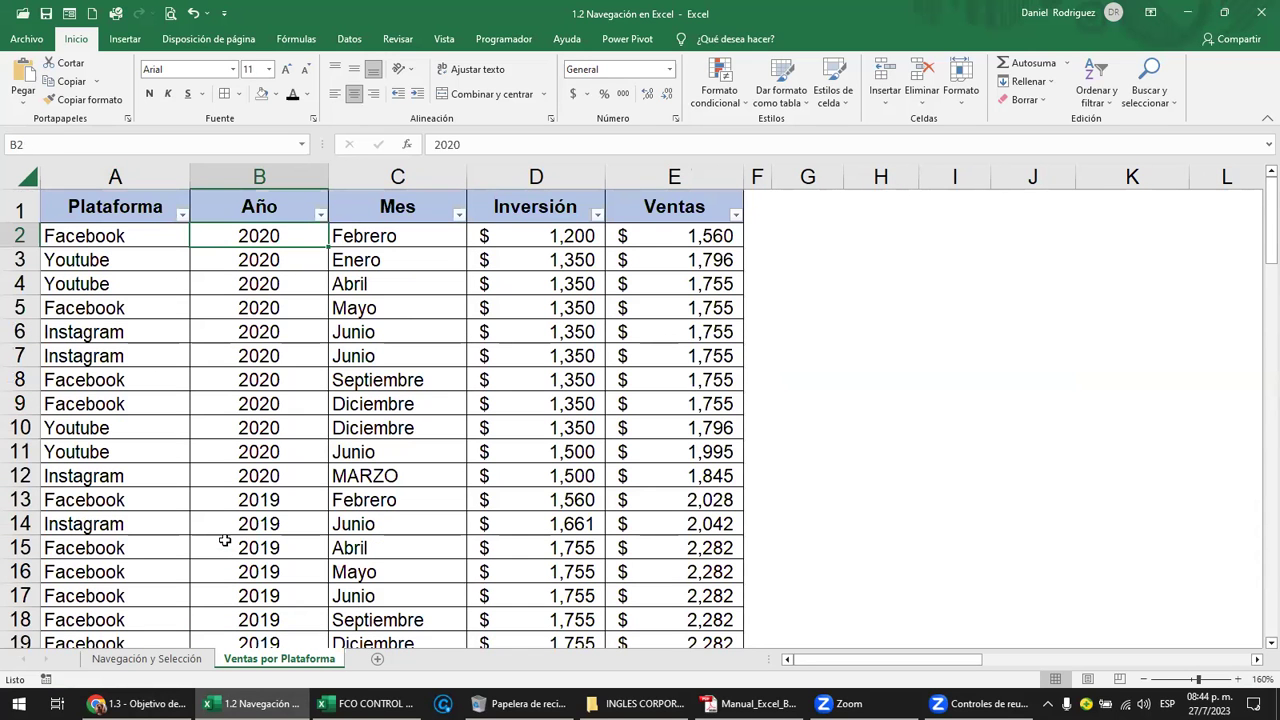
Go to cell B10, then the Plataforma header in A1, then open the Navegación y Selección sheet.
click(220, 431)
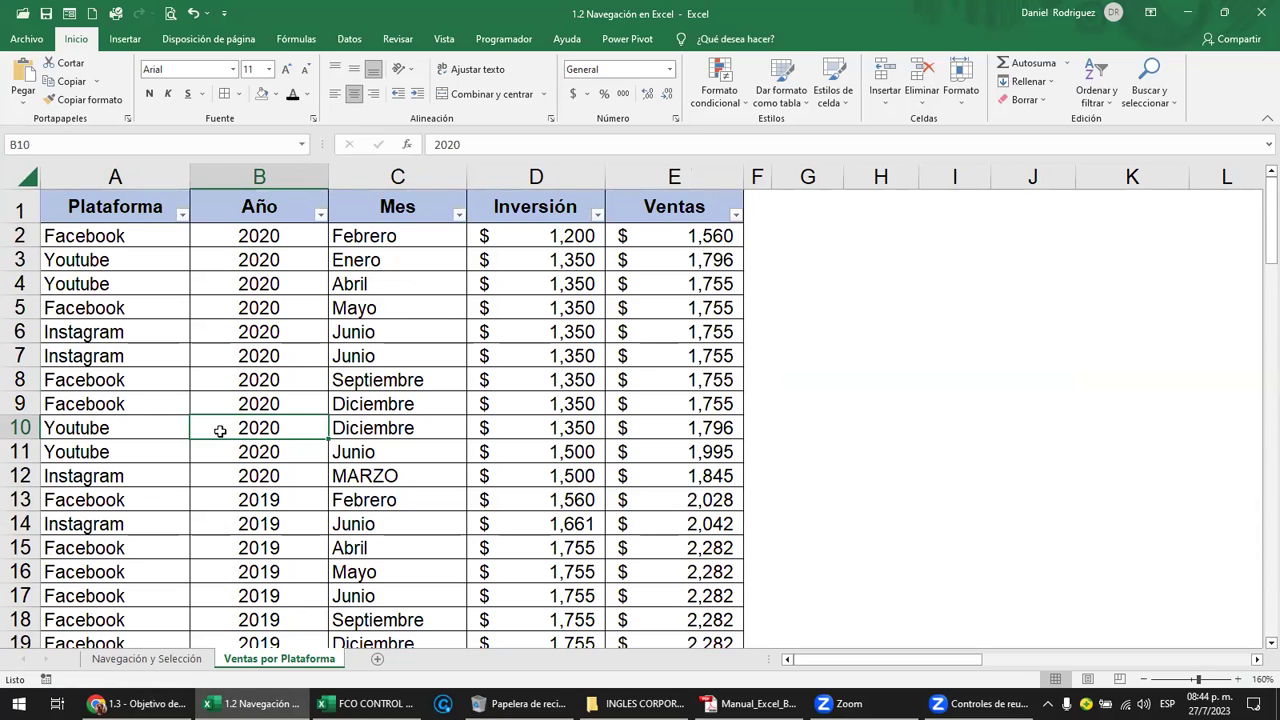
click(108, 208)
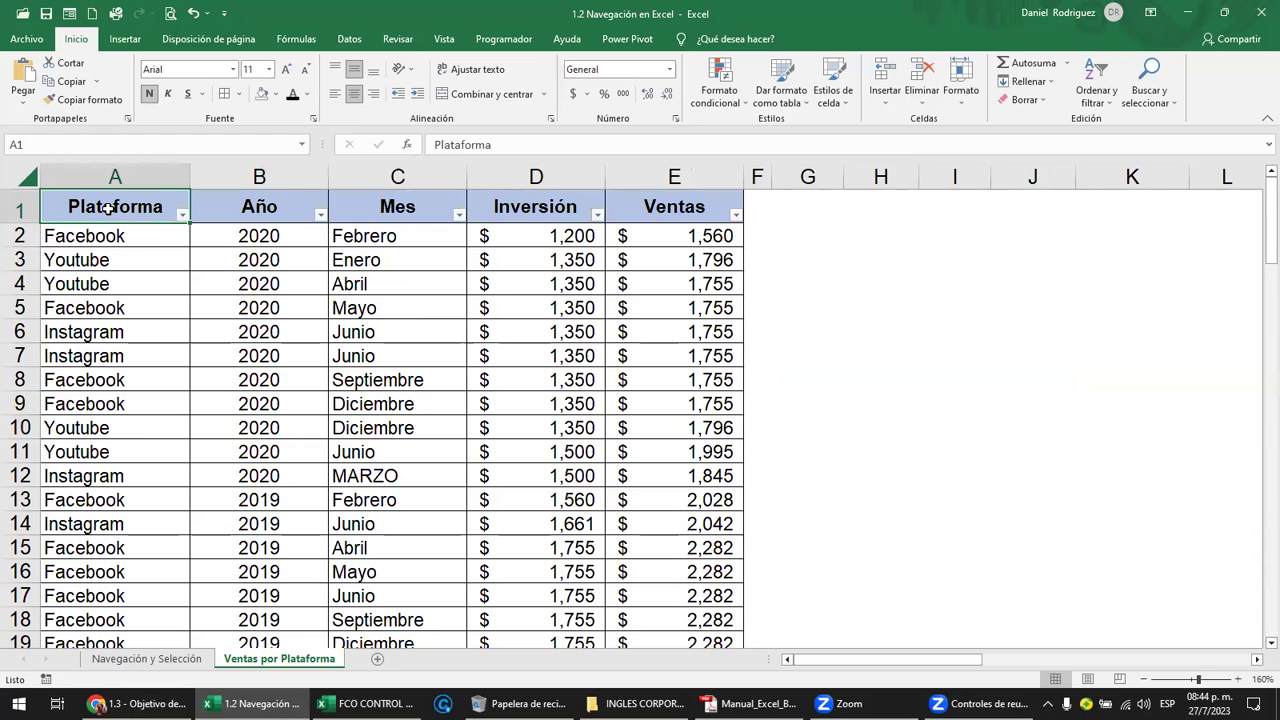
click(150, 658)
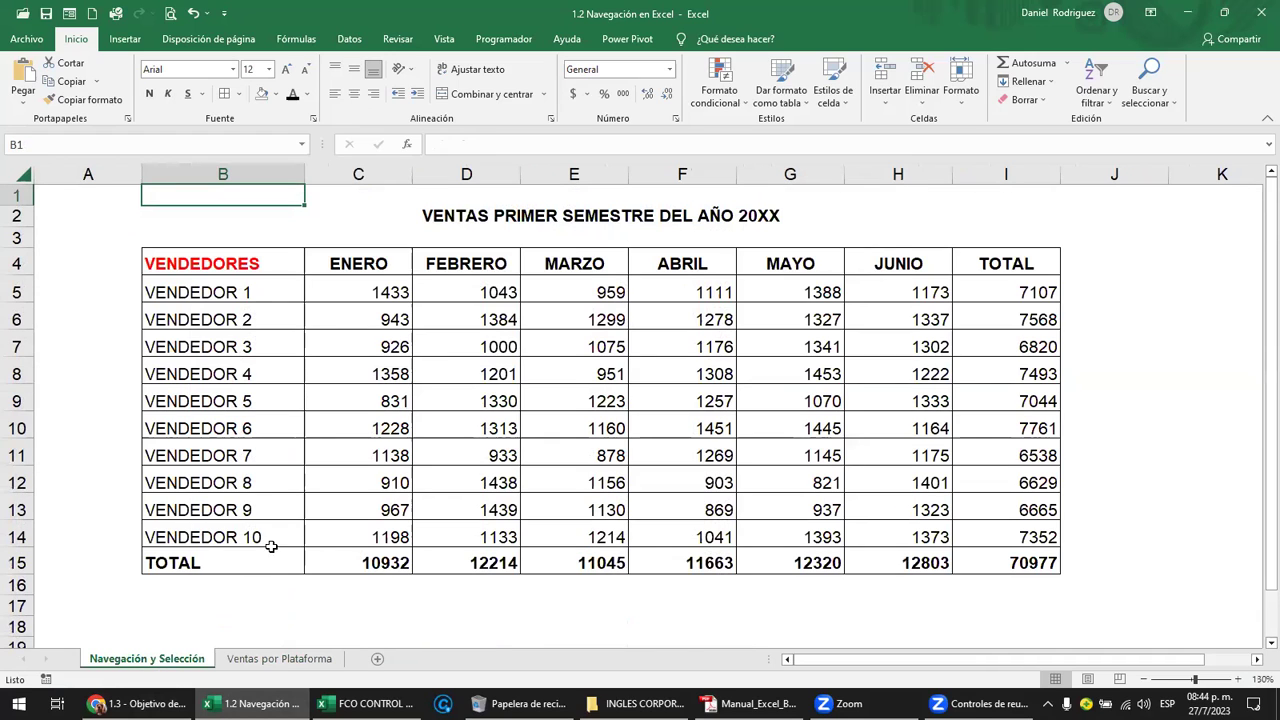
click(200, 266)
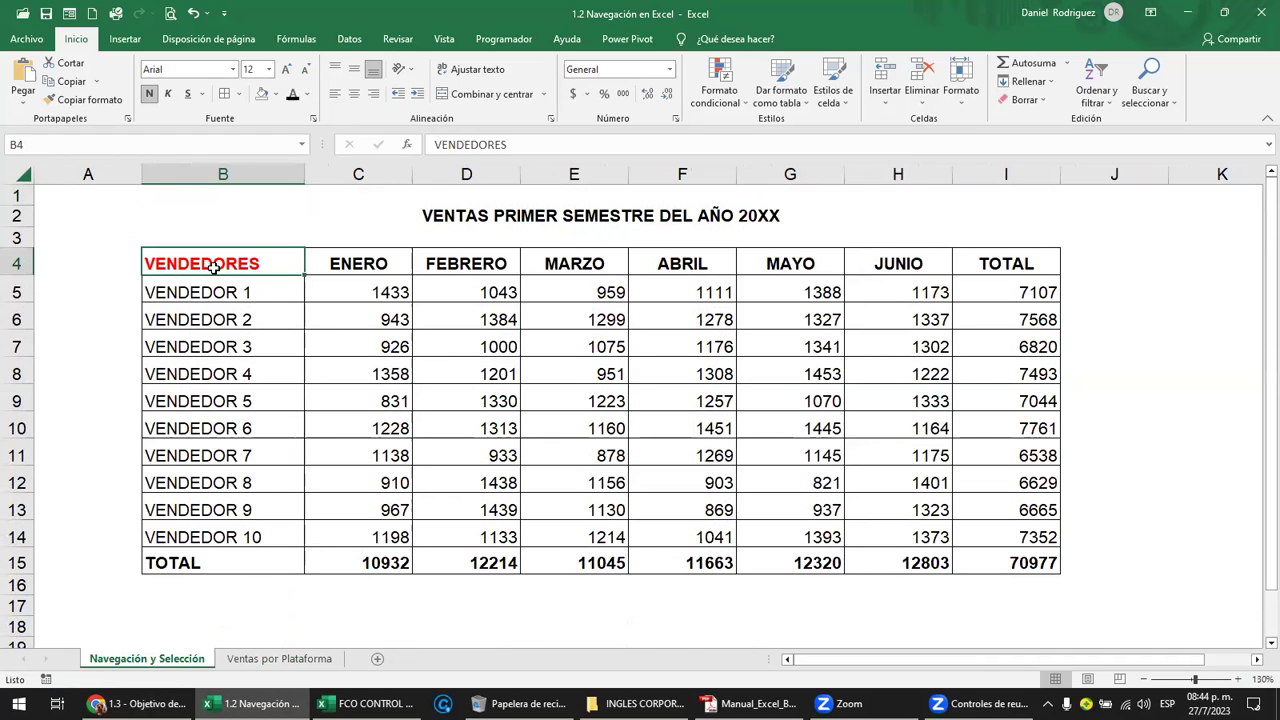
key(Page_Down)
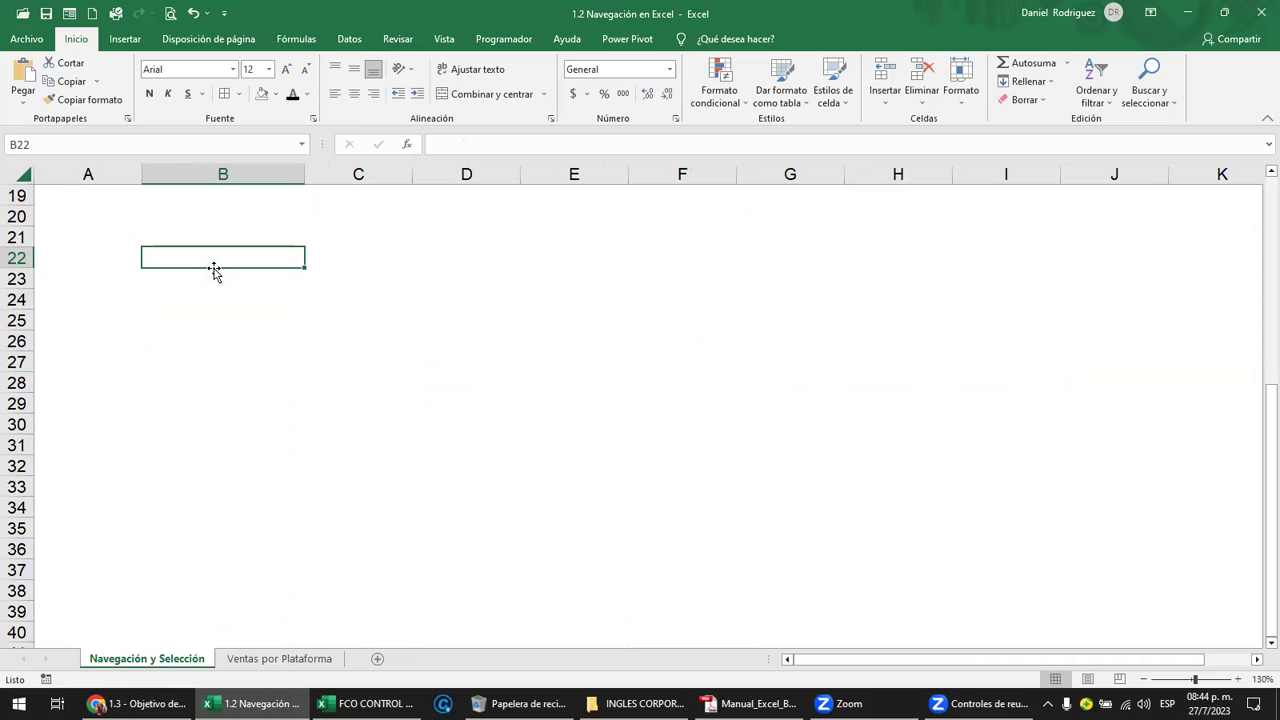
key(Page_Up)
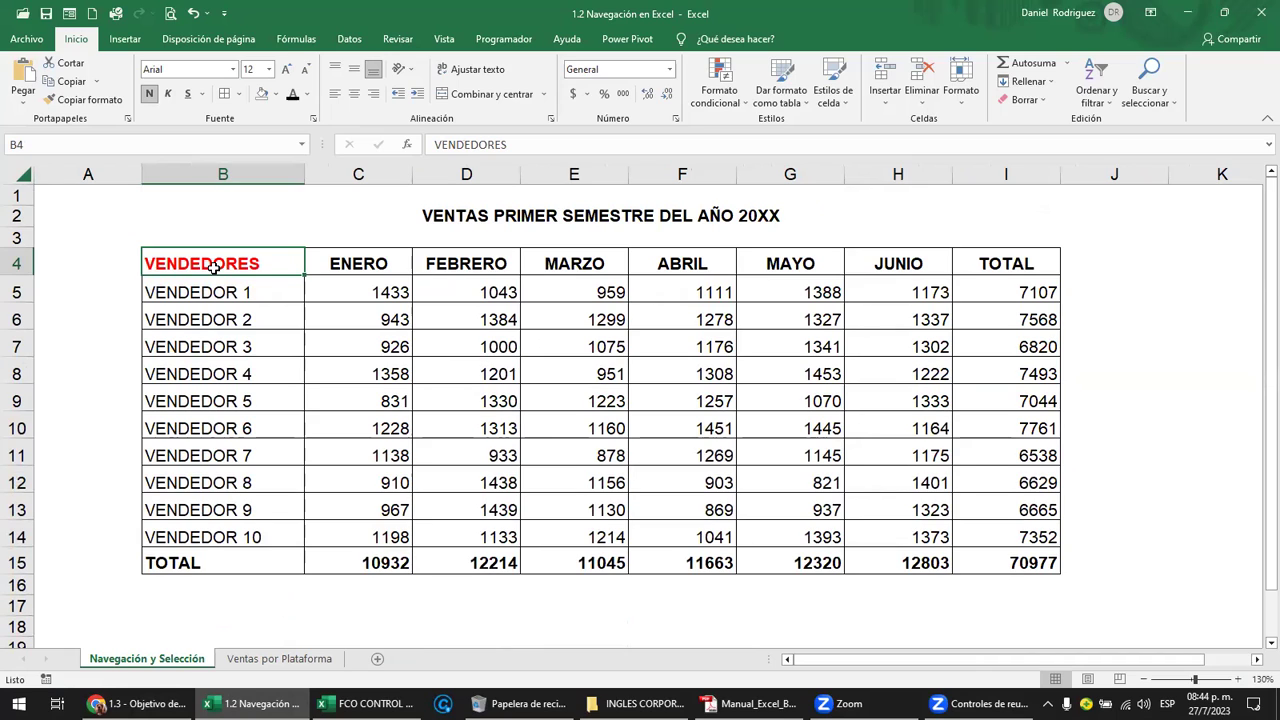
key(ctrl+End)
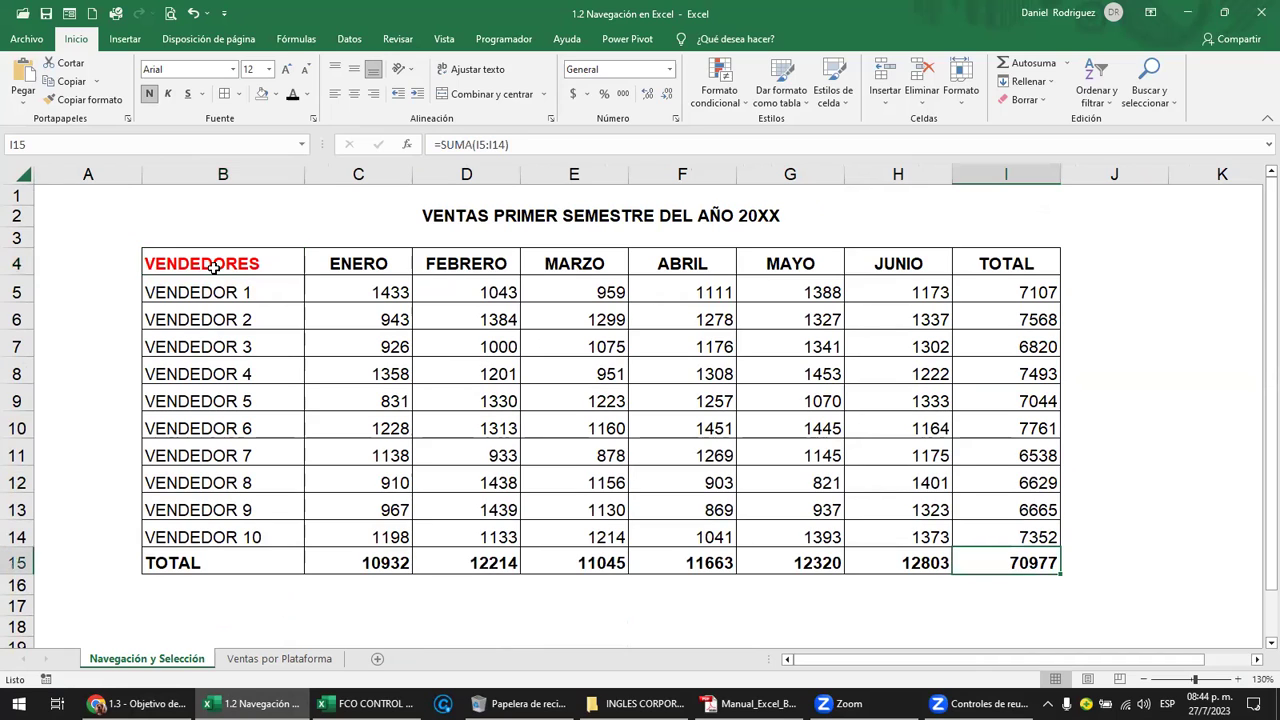
key(ctrl+Home)
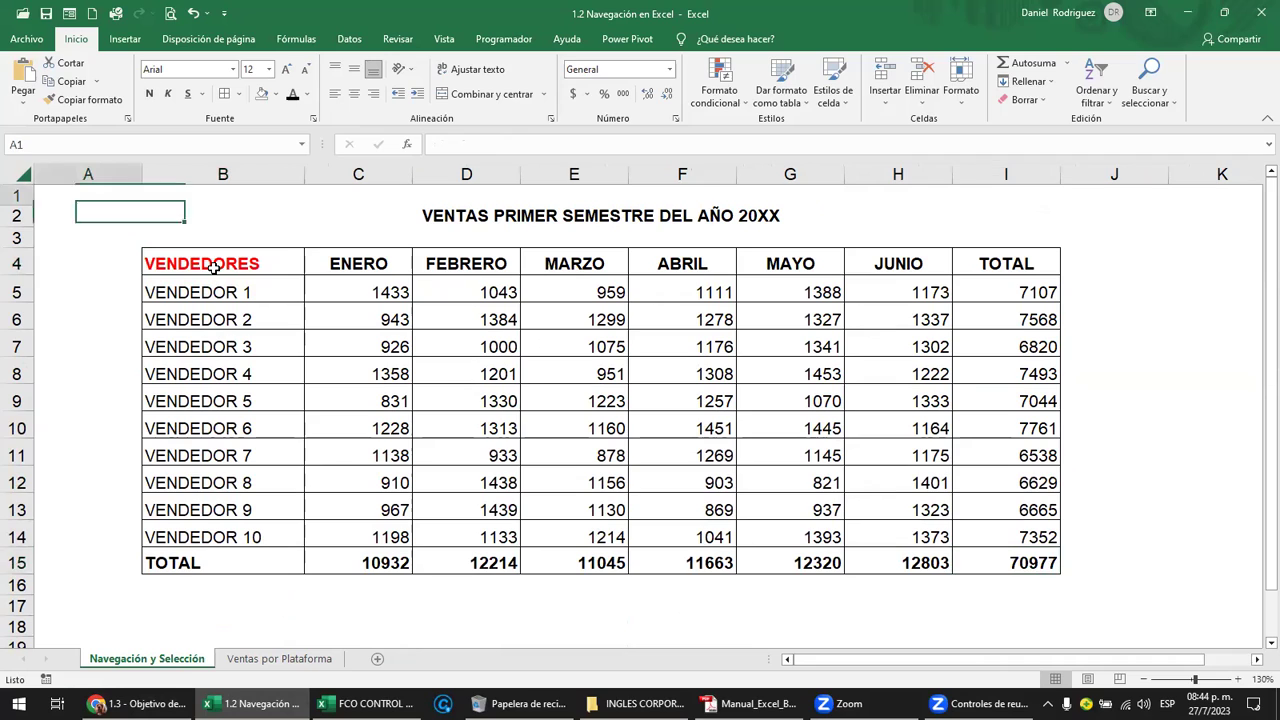
key(ctrl+End)
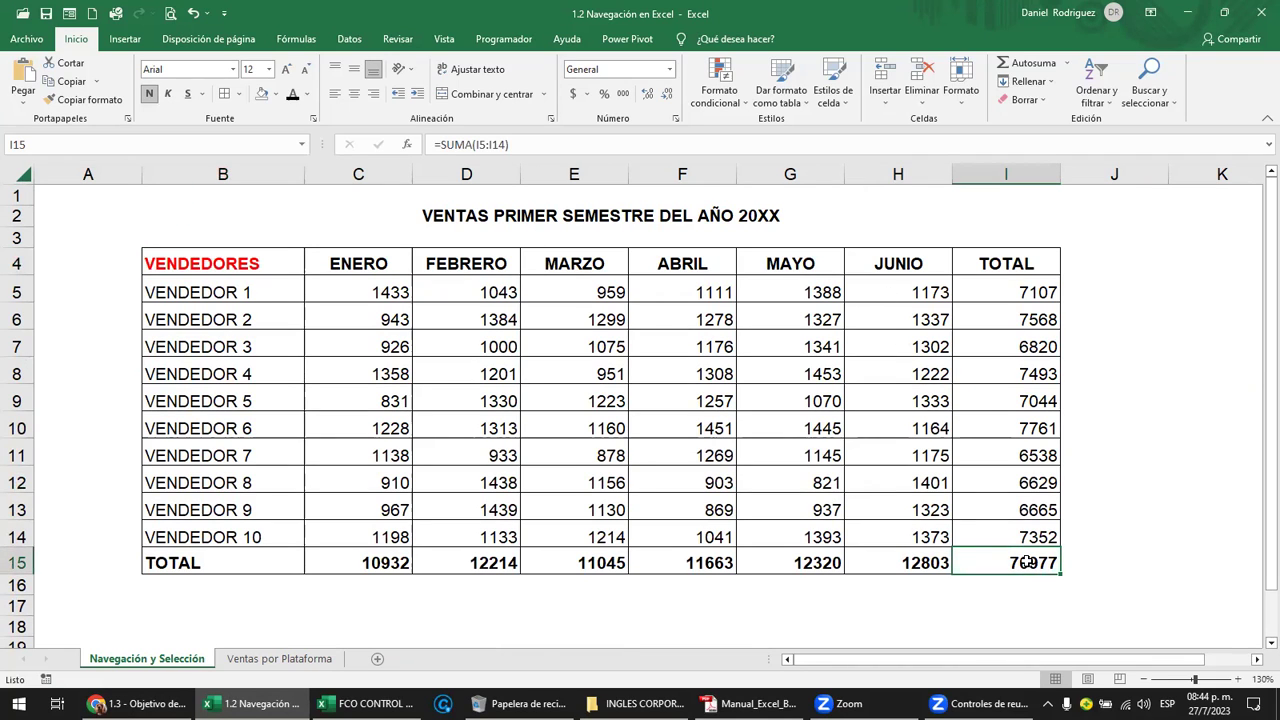
click(89, 601)
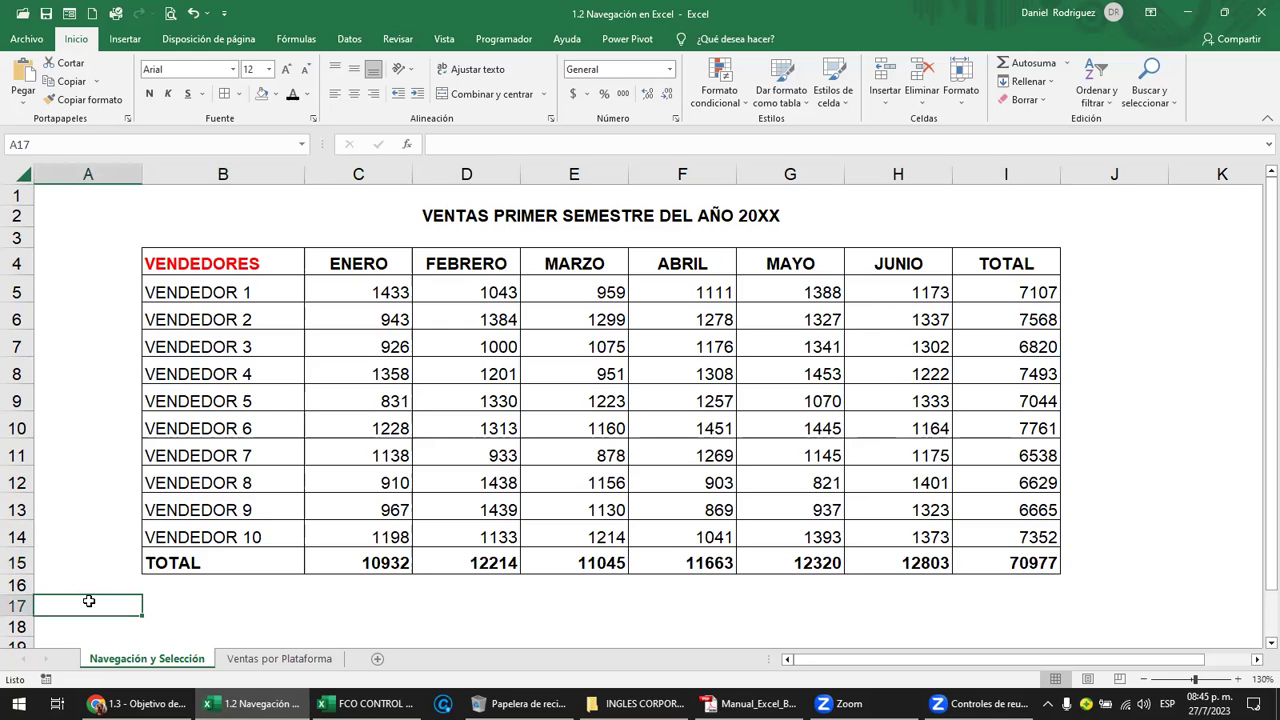
key(ctrl+Home)
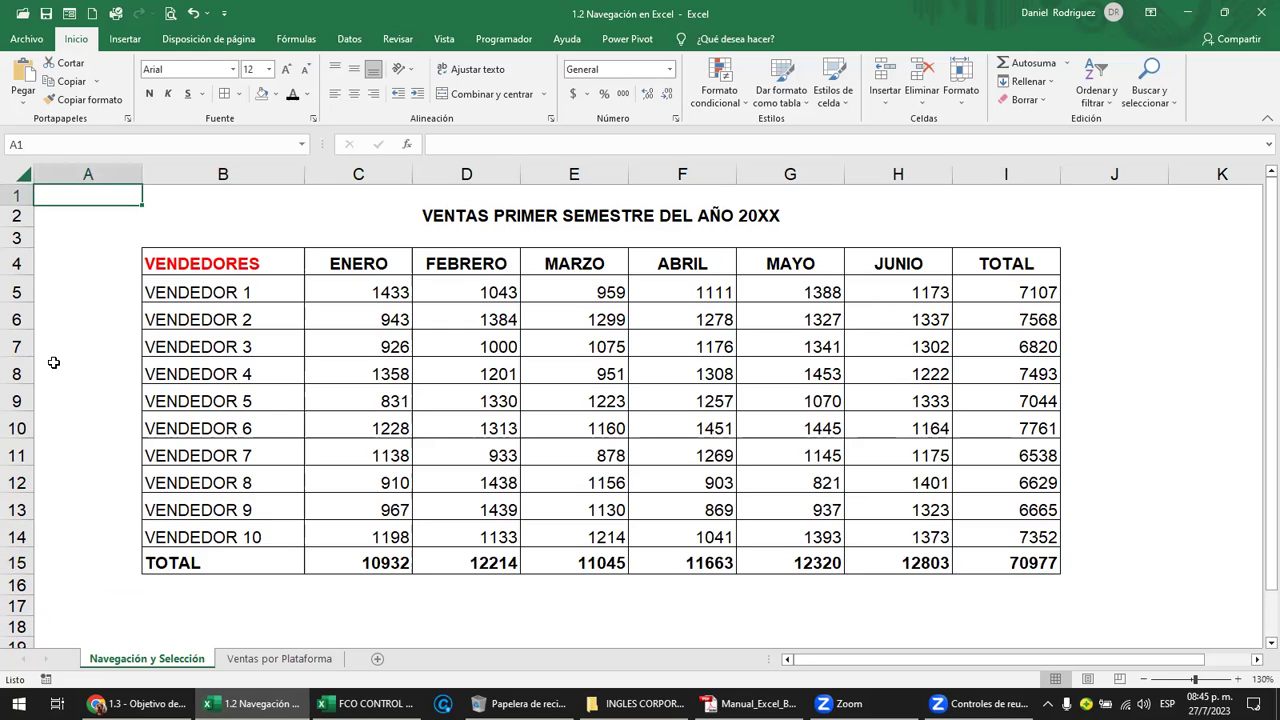
click(86, 174)
click(80, 198)
key(ctrl+End)
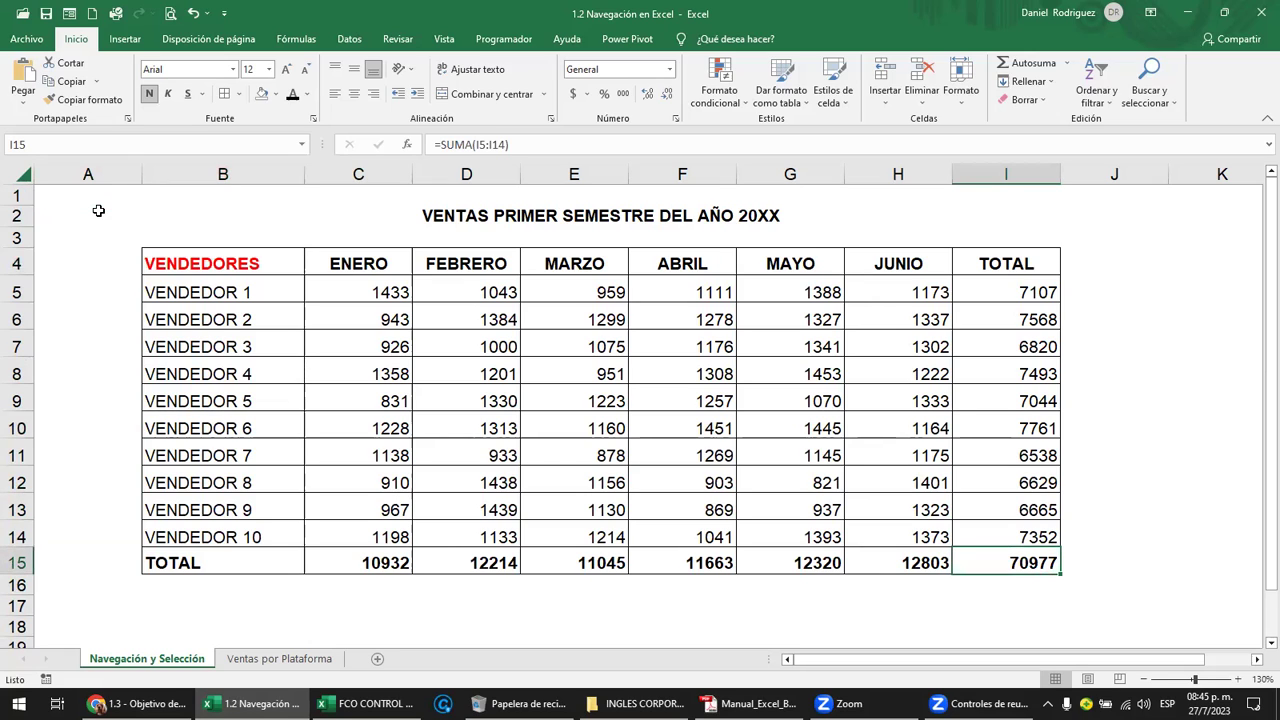
key(ctrl+Home)
key(ctrl+End)
key(ctrl+Home)
key(ctrl+End)
key(ctrl+Home)
key(ctrl+End)
drag(134, 203, 813, 562)
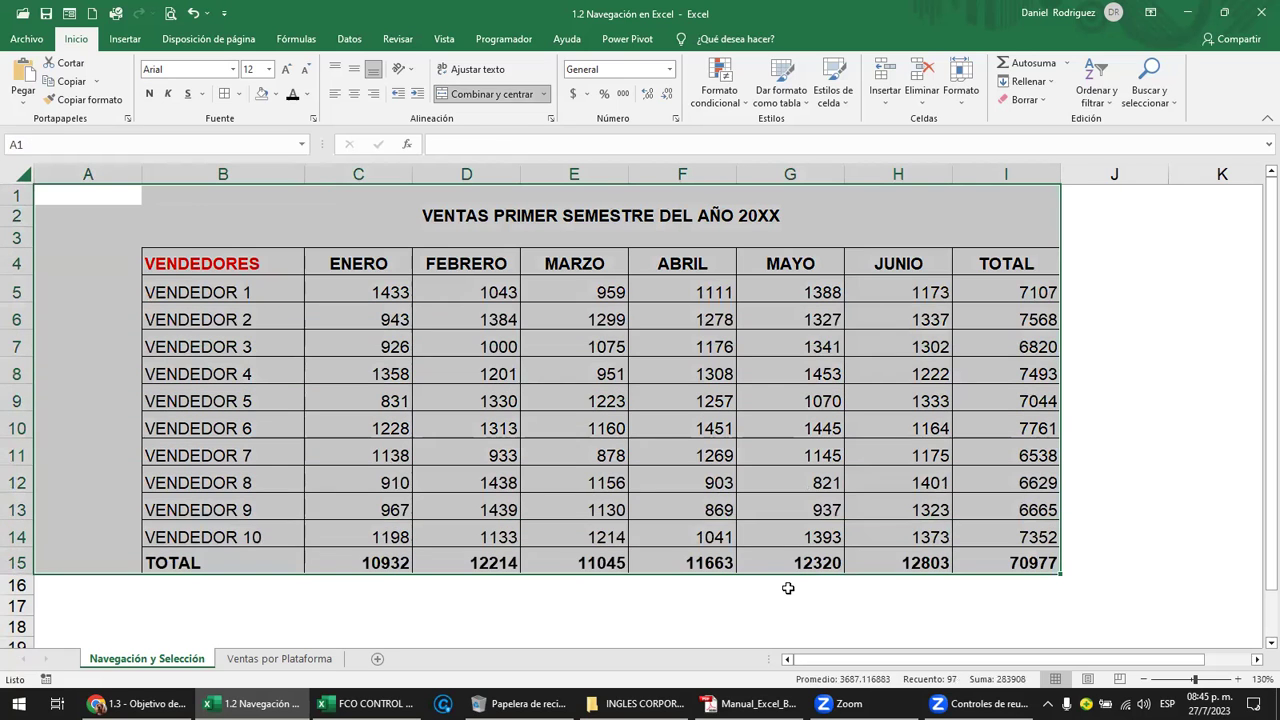
click(786, 585)
click(792, 627)
key(ctrl+End)
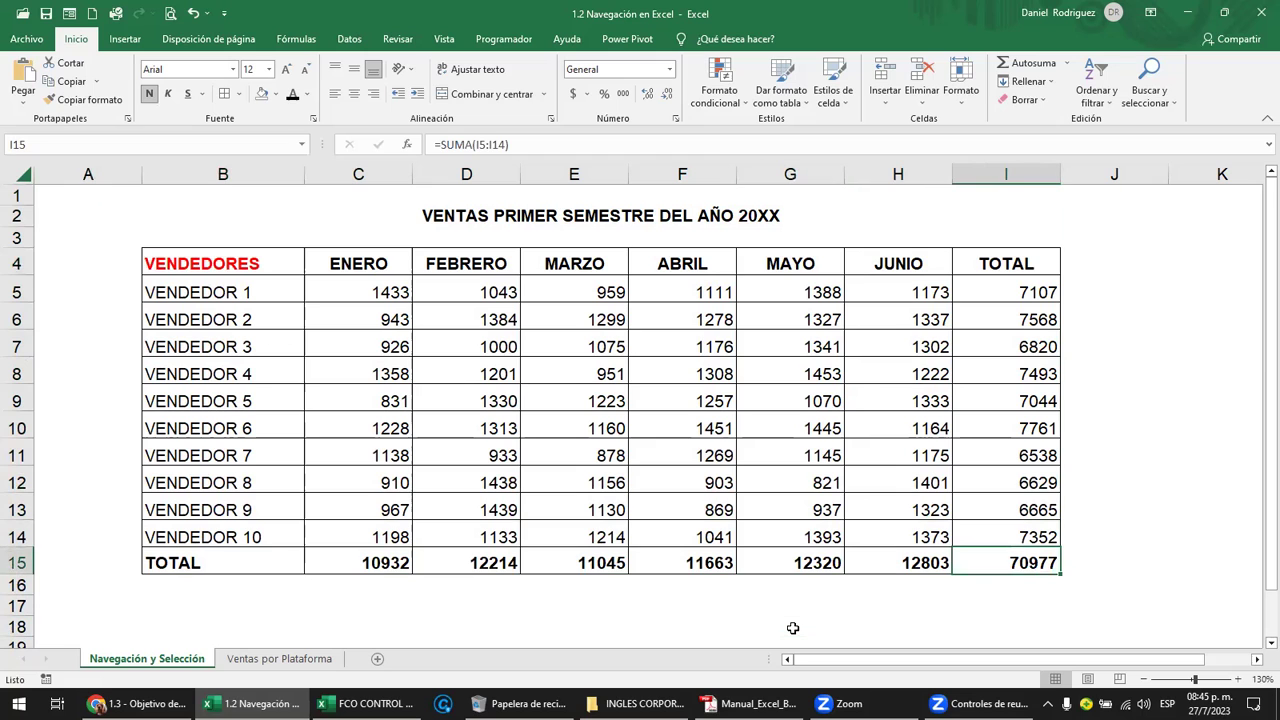
scroll(792, 627, down, 2)
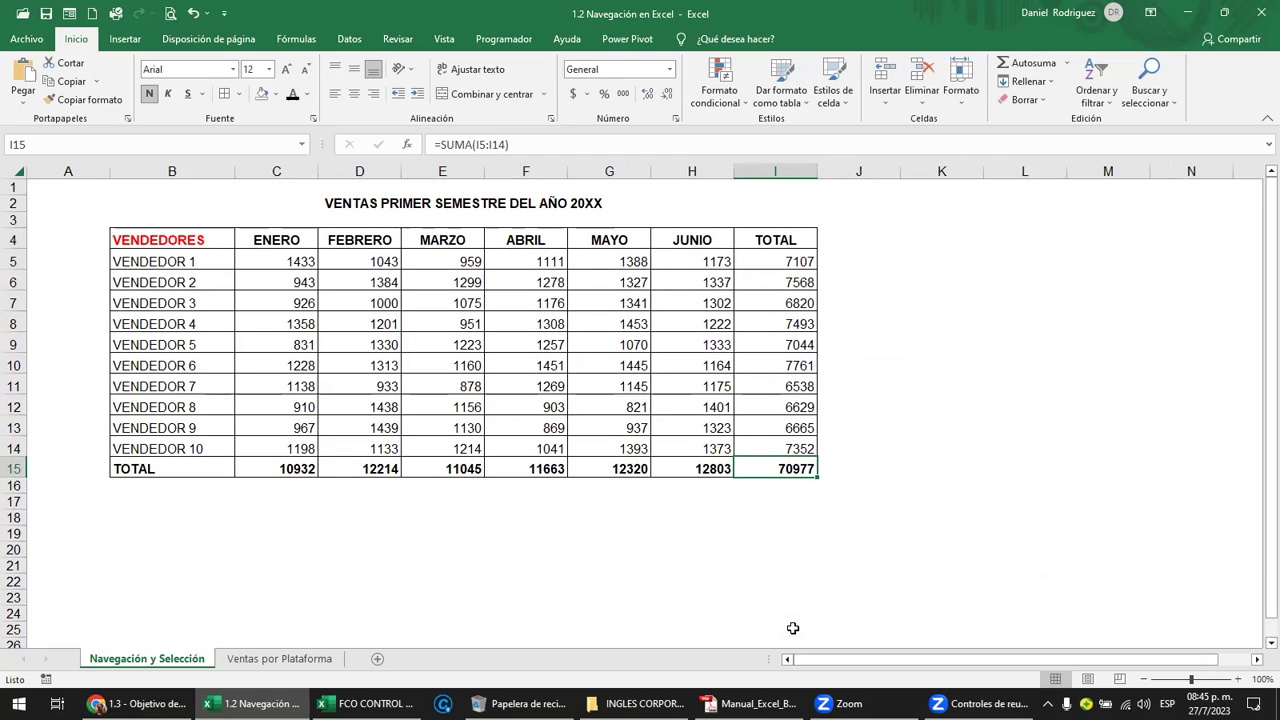
click(31, 146)
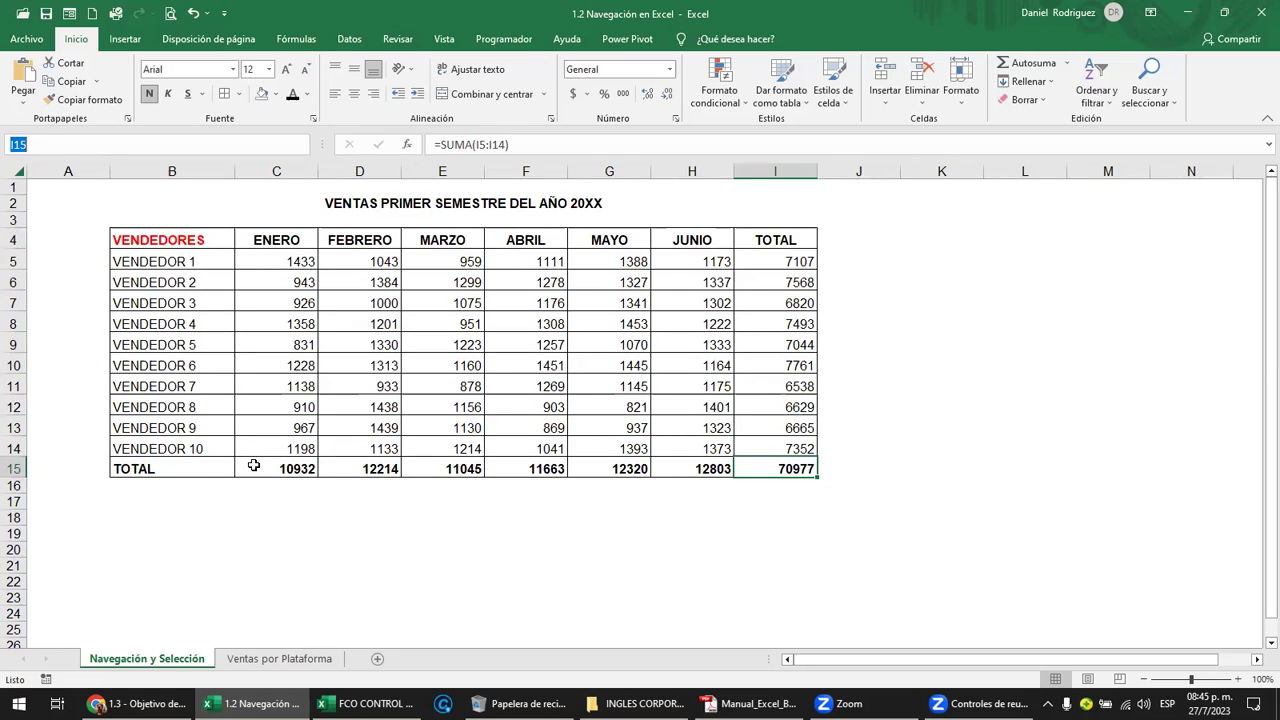
click(285, 497)
key(F5)
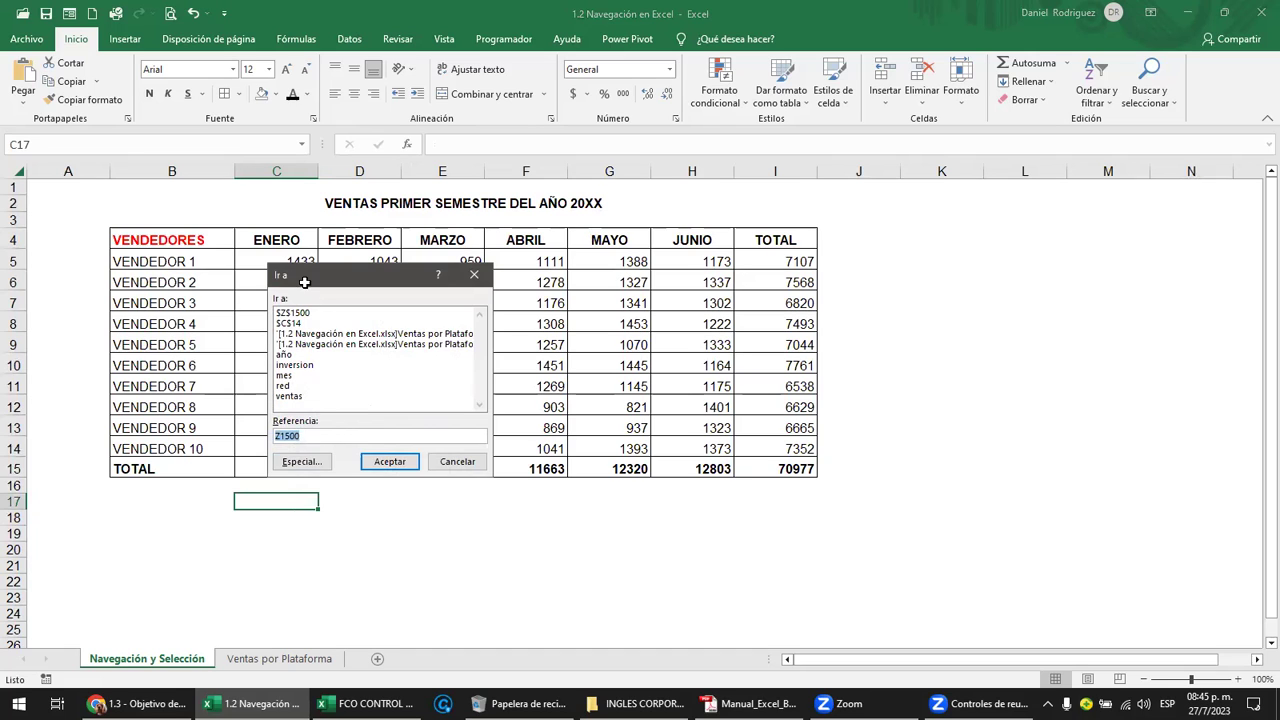
key(Escape)
key(F5)
key(Escape)
click(397, 536)
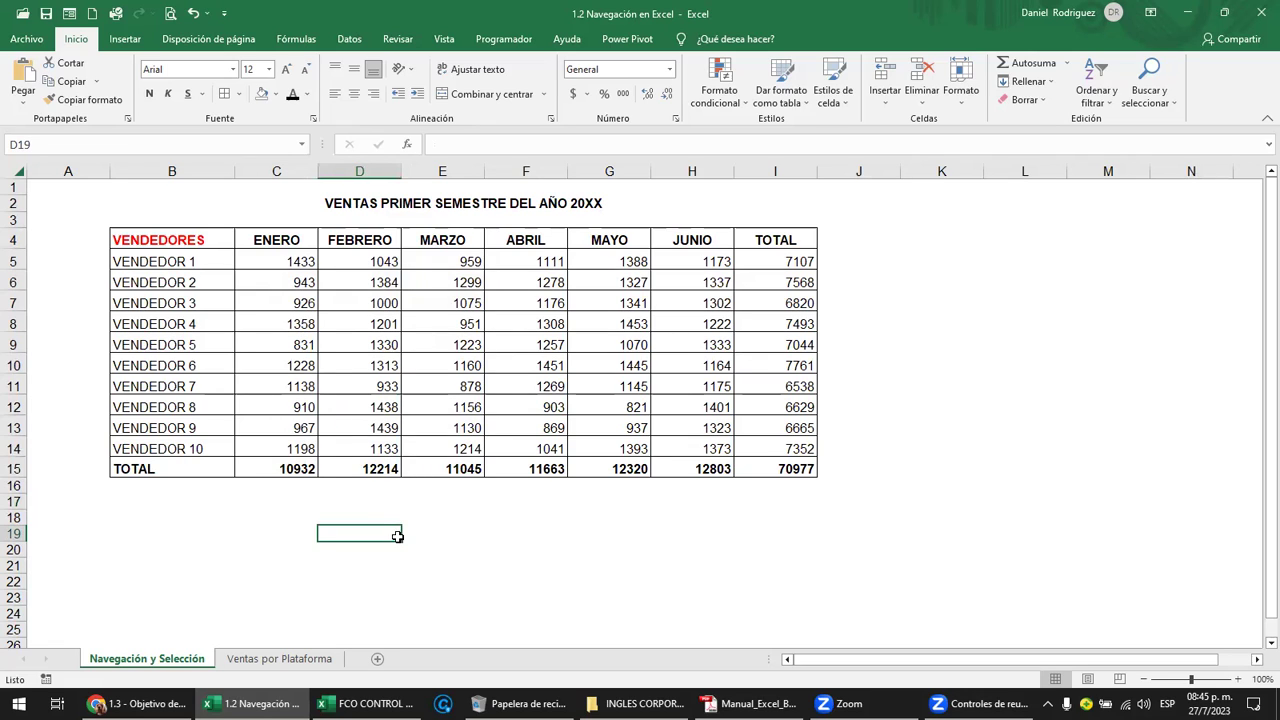
key(ctrl+Home)
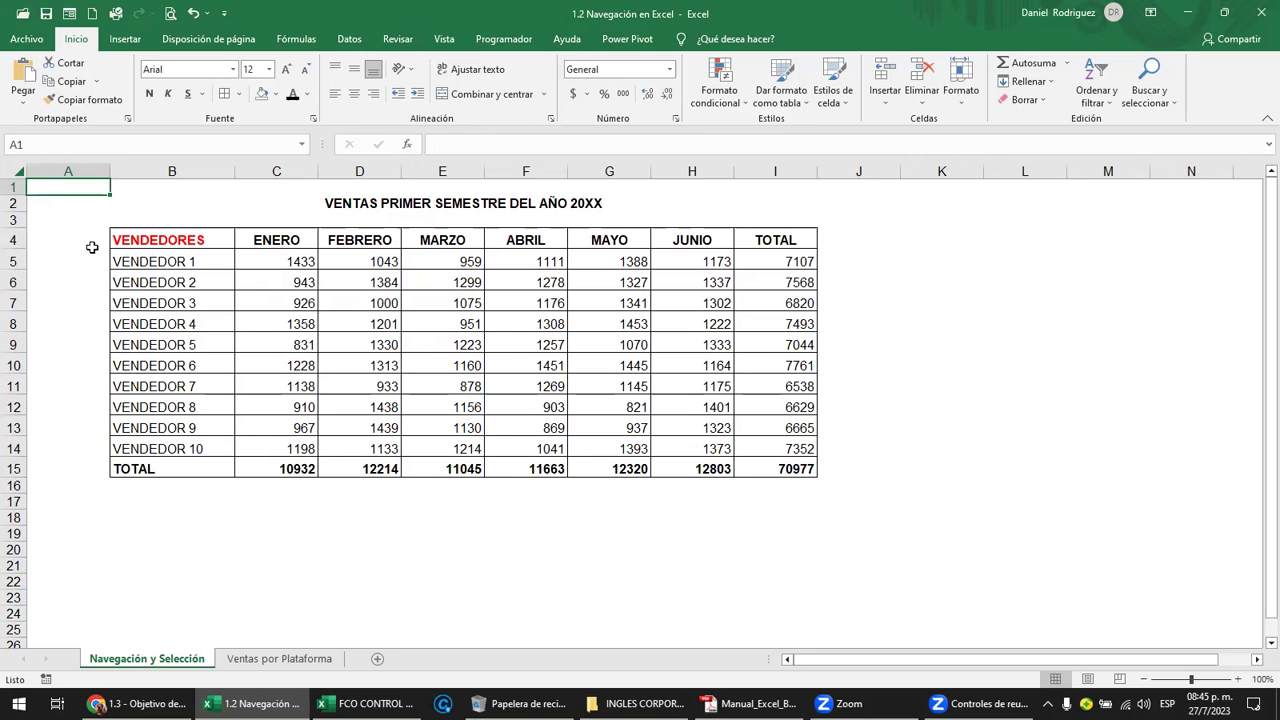
ctrl+scroll(91, 247, up, 2)
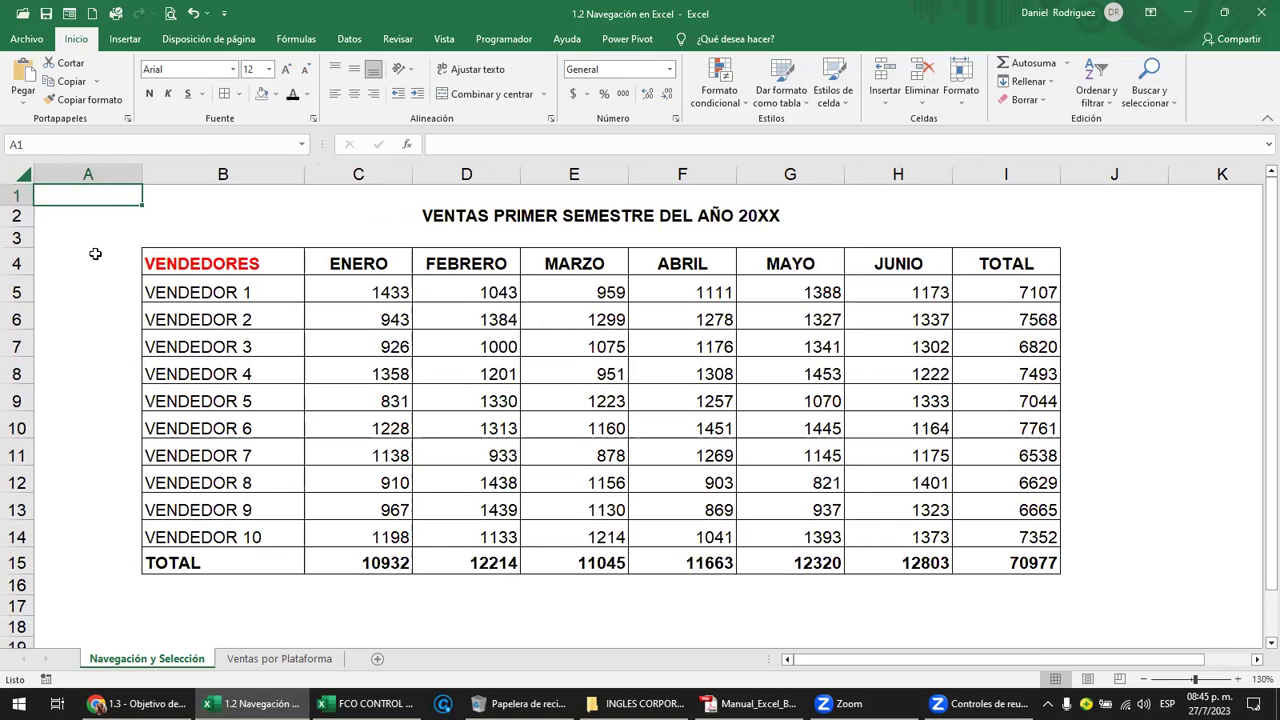
click(265, 263)
key(Right)
key(Right)
key(Right)
key(Right)
key(Left)
key(Left)
key(Left)
key(Left)
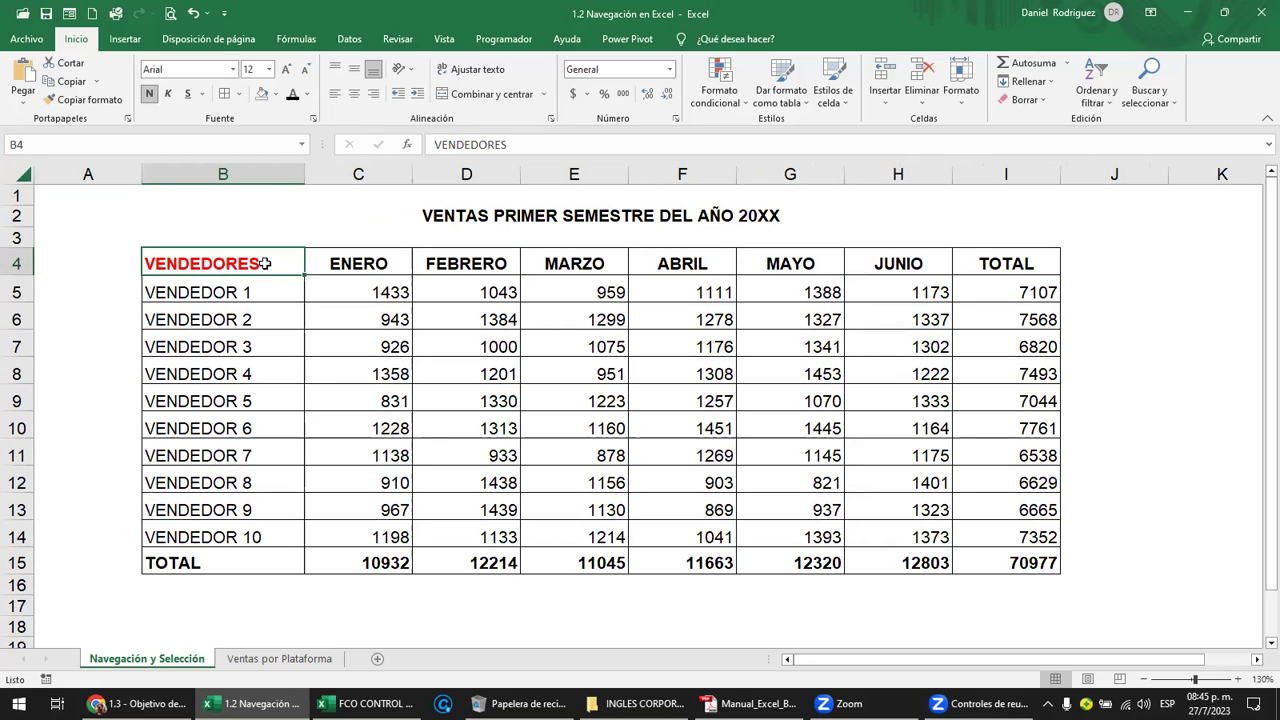
key(ctrl+Right)
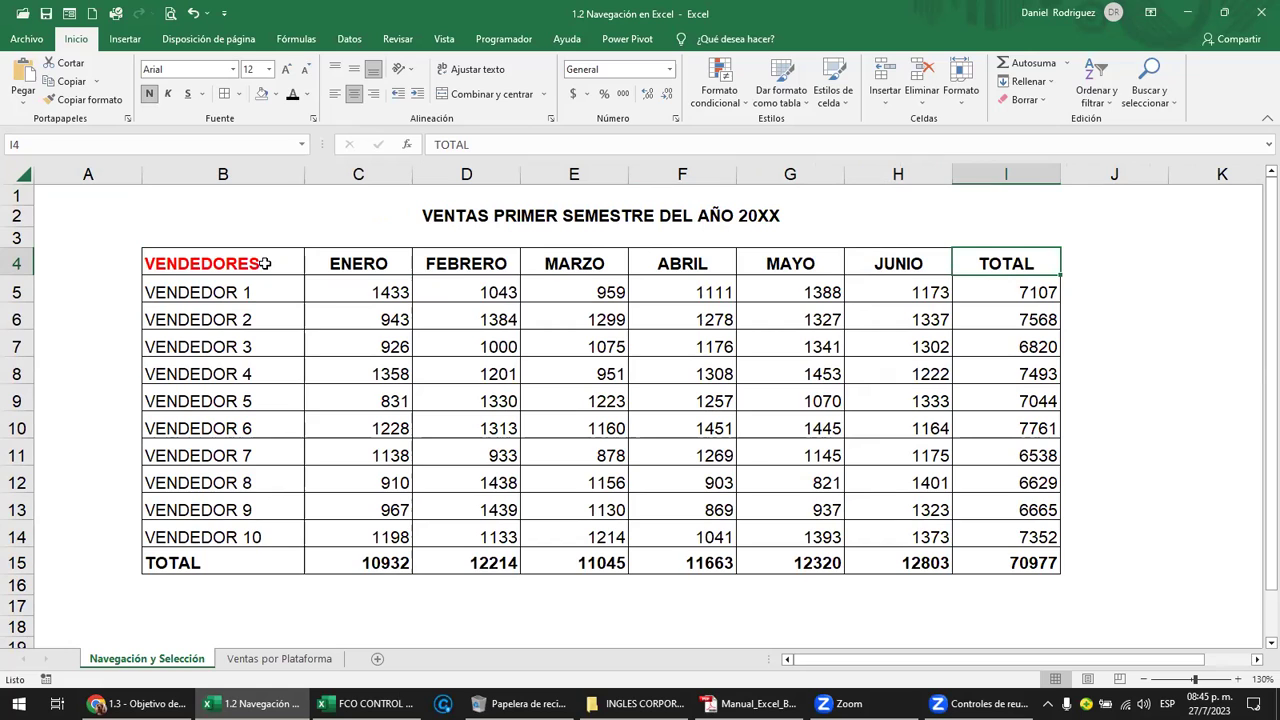
key(ctrl+Right)
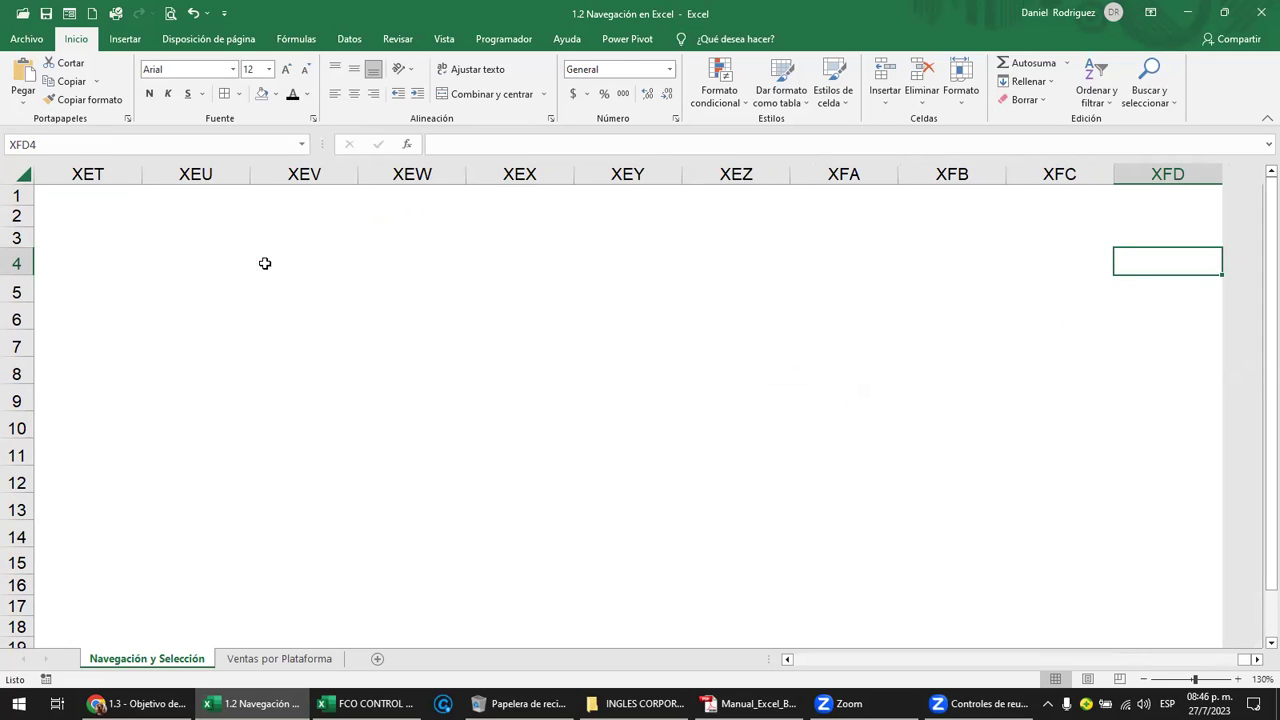
key(ctrl+Left)
key(ctrl+Left)
key(ctrl+Down)
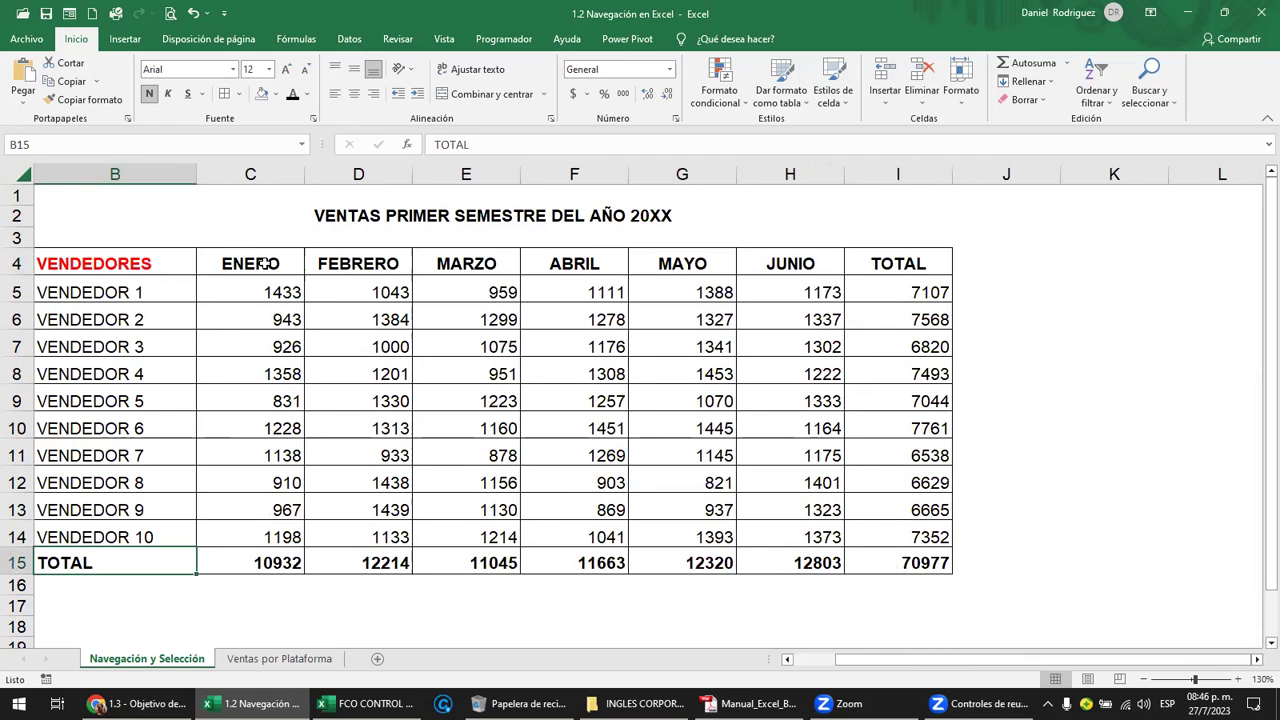
key(ctrl+Left)
key(Up)
key(Up)
key(Up)
key(Up)
key(Up)
key(Right)
key(Up)
key(Up)
key(Up)
key(Up)
key(Up)
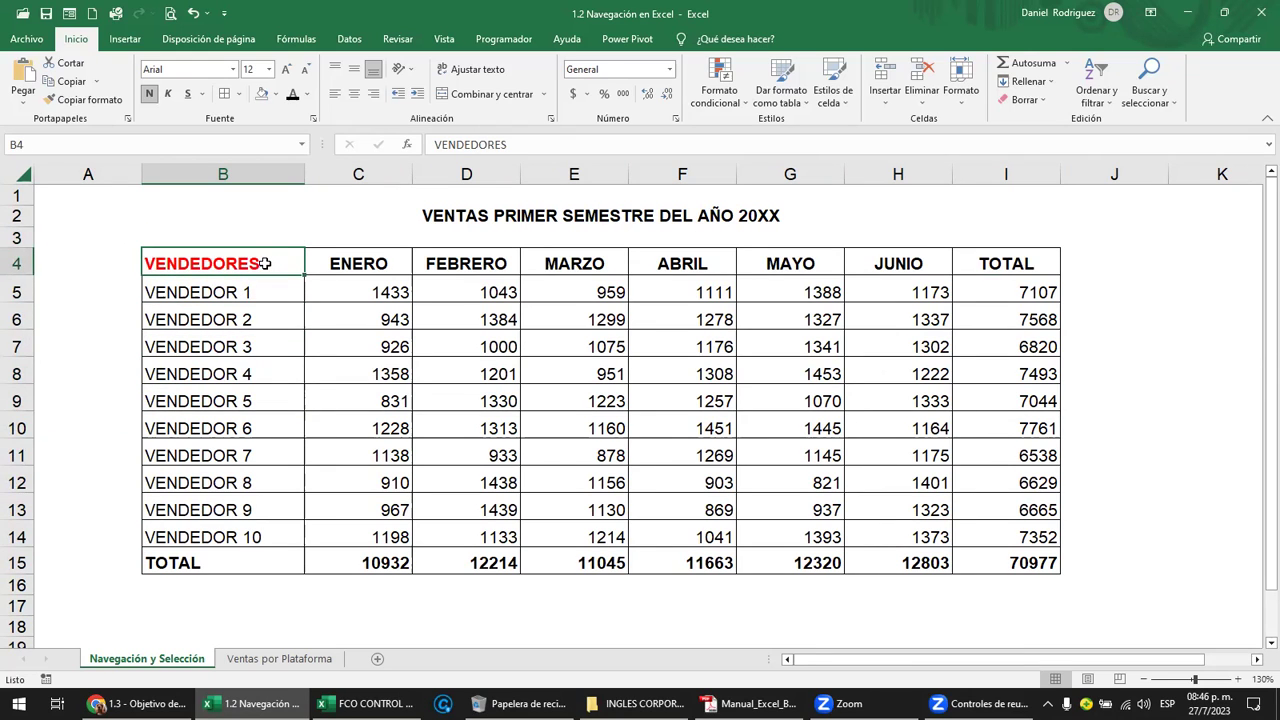
key(shift+Down)
key(shift+Down)
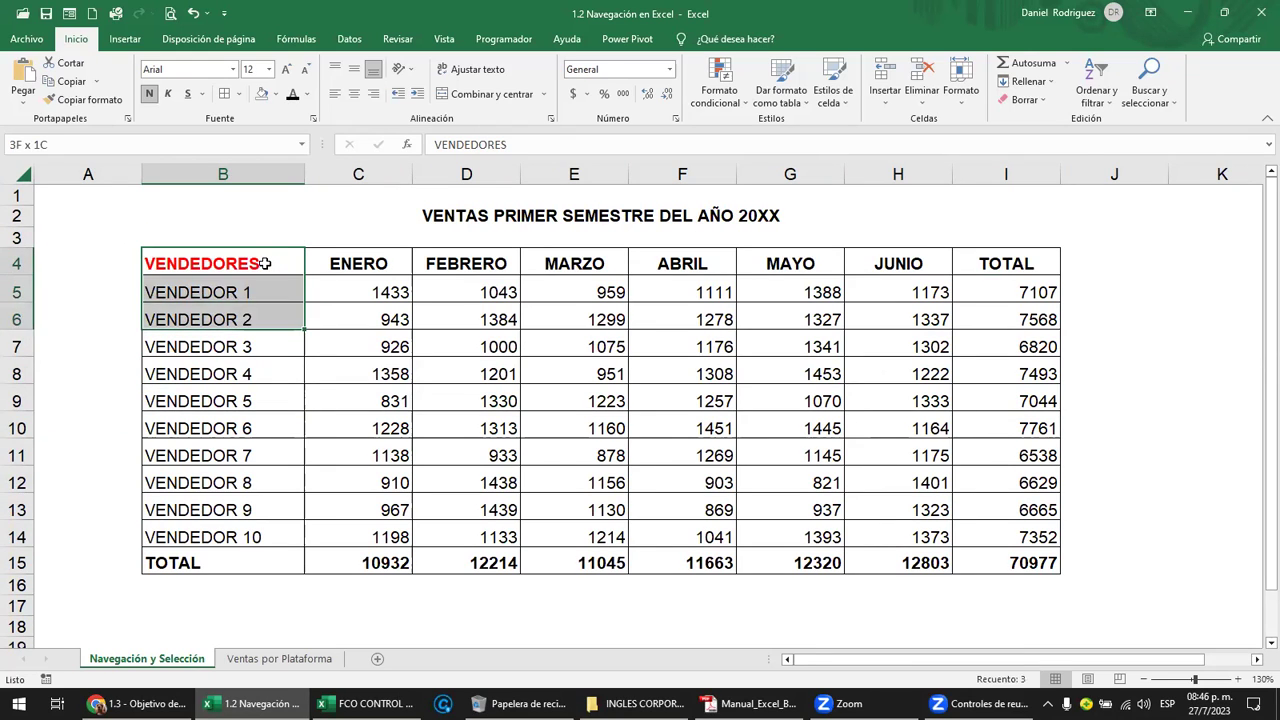
key(shift+Down)
key(shift+Down)
key(shift+Down)
key(shift+Down)
key(shift+Down)
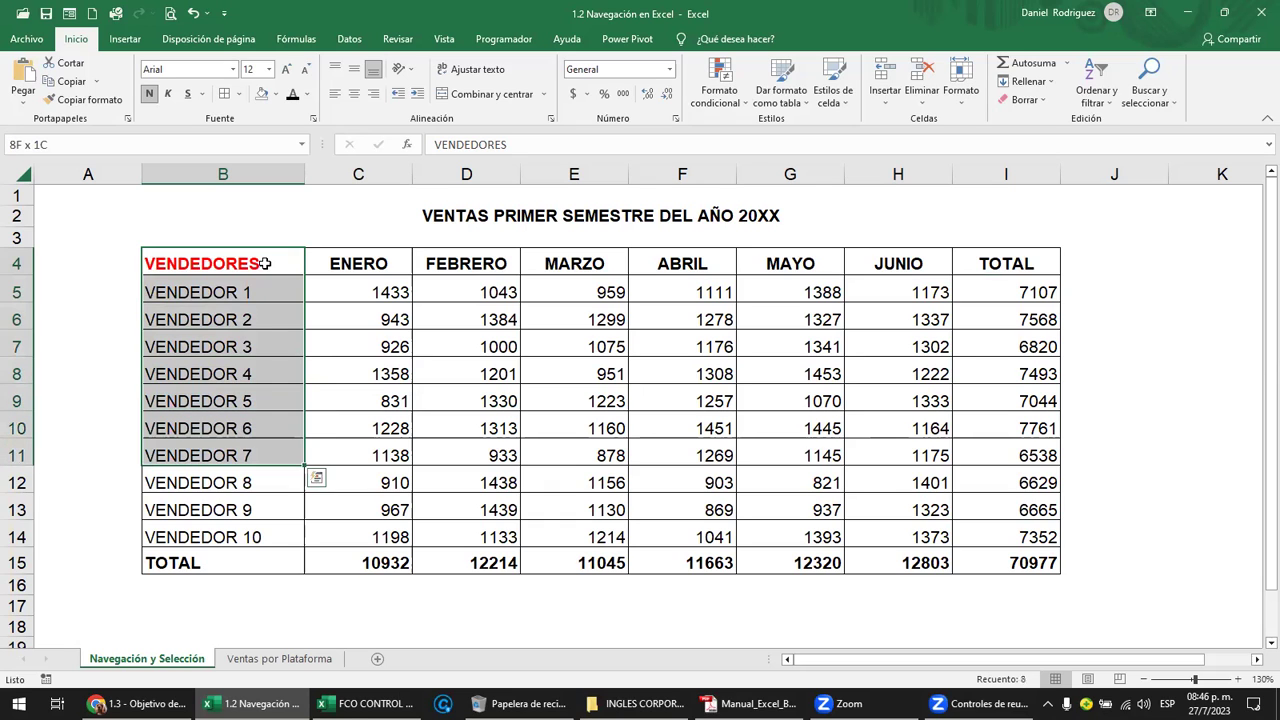
key(shift+Down)
key(shift+Down)
key(shift+Down)
key(shift+Down)
key(shift+Right)
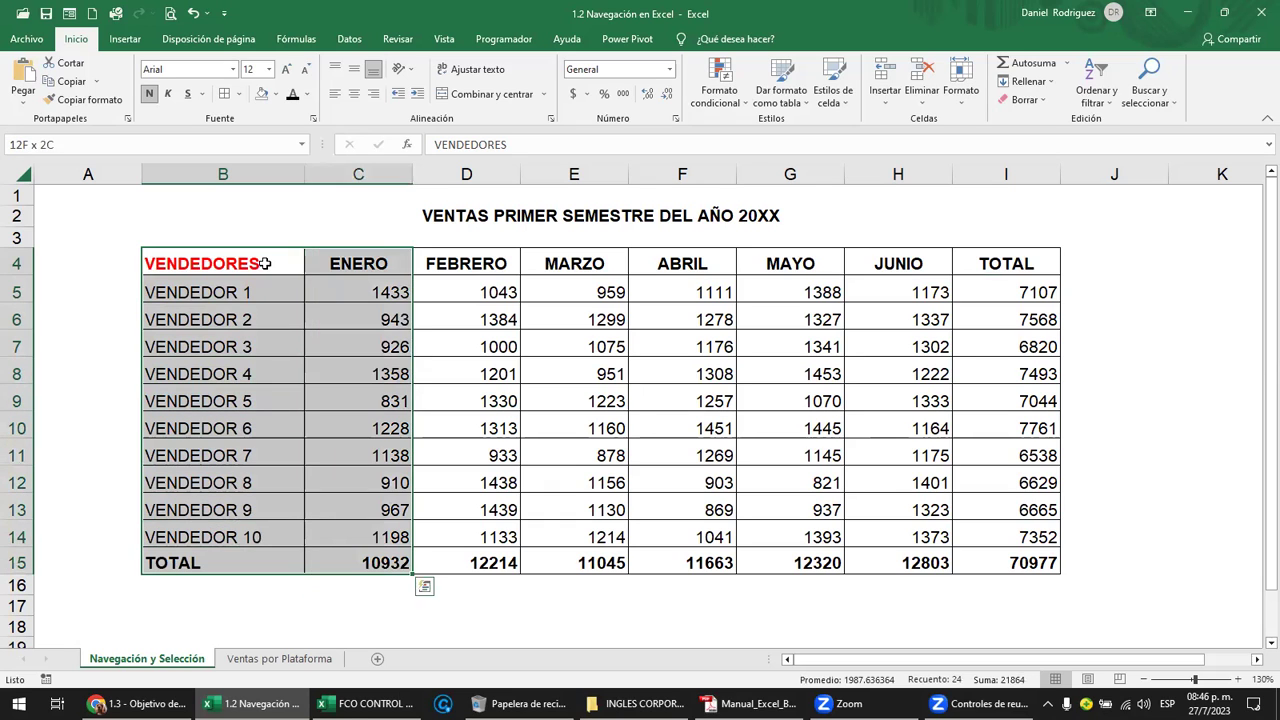
key(shift+Right)
key(shift+Right)
key(shift+Right)
key(shift+Right)
key(shift+Right)
key(shift+Right)
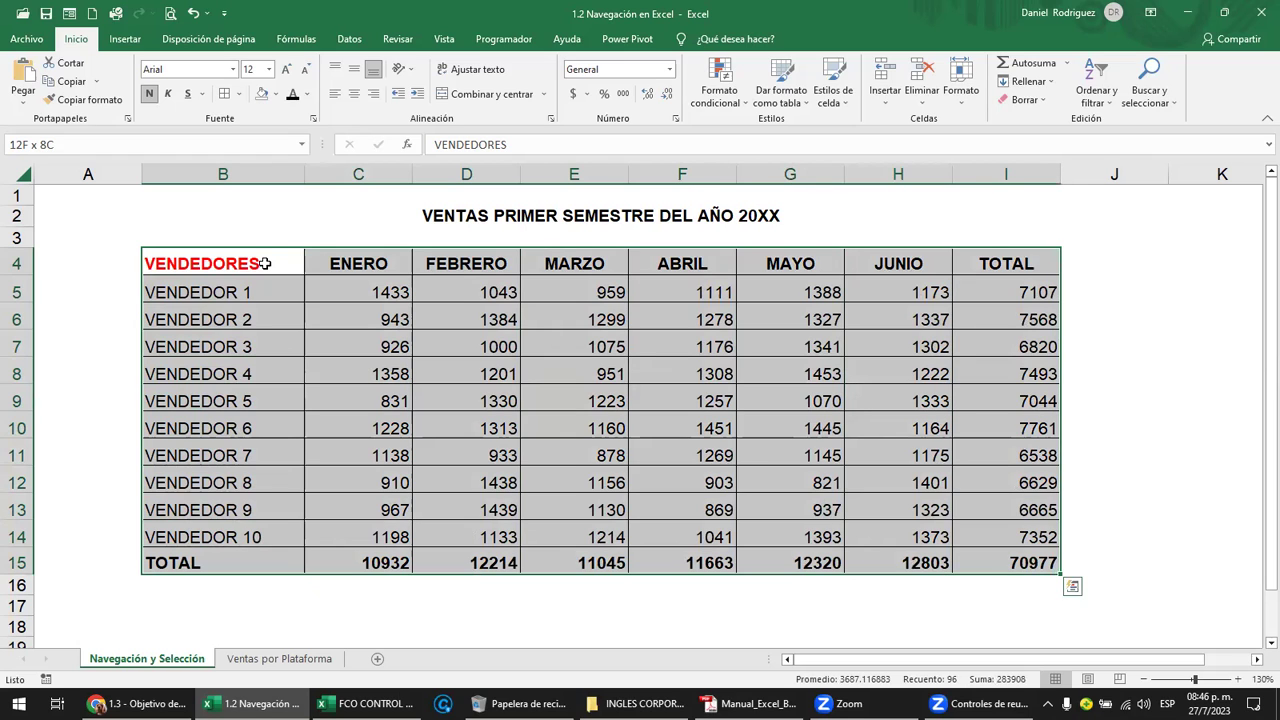
key(shift+Left)
key(shift+Left)
key(shift+Left)
key(shift+Left)
key(shift+Left)
key(shift+Left)
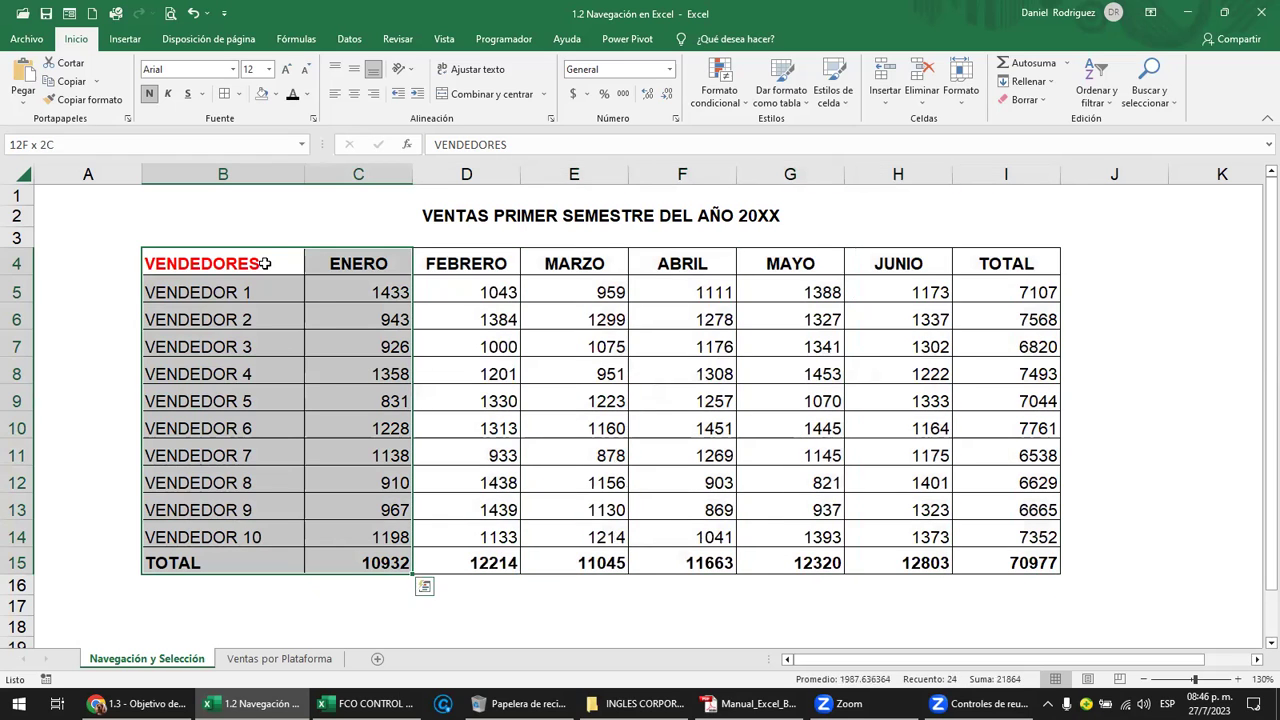
key(shift+Left)
key(shift+Up)
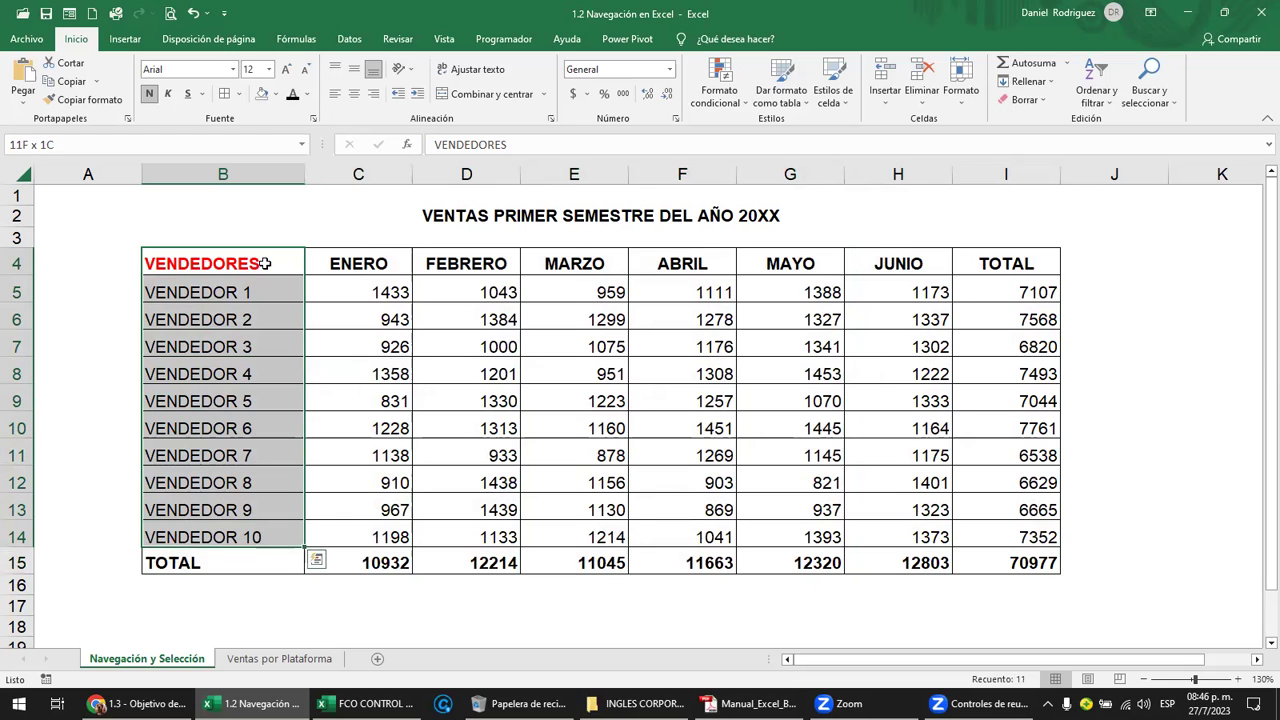
click(265, 263)
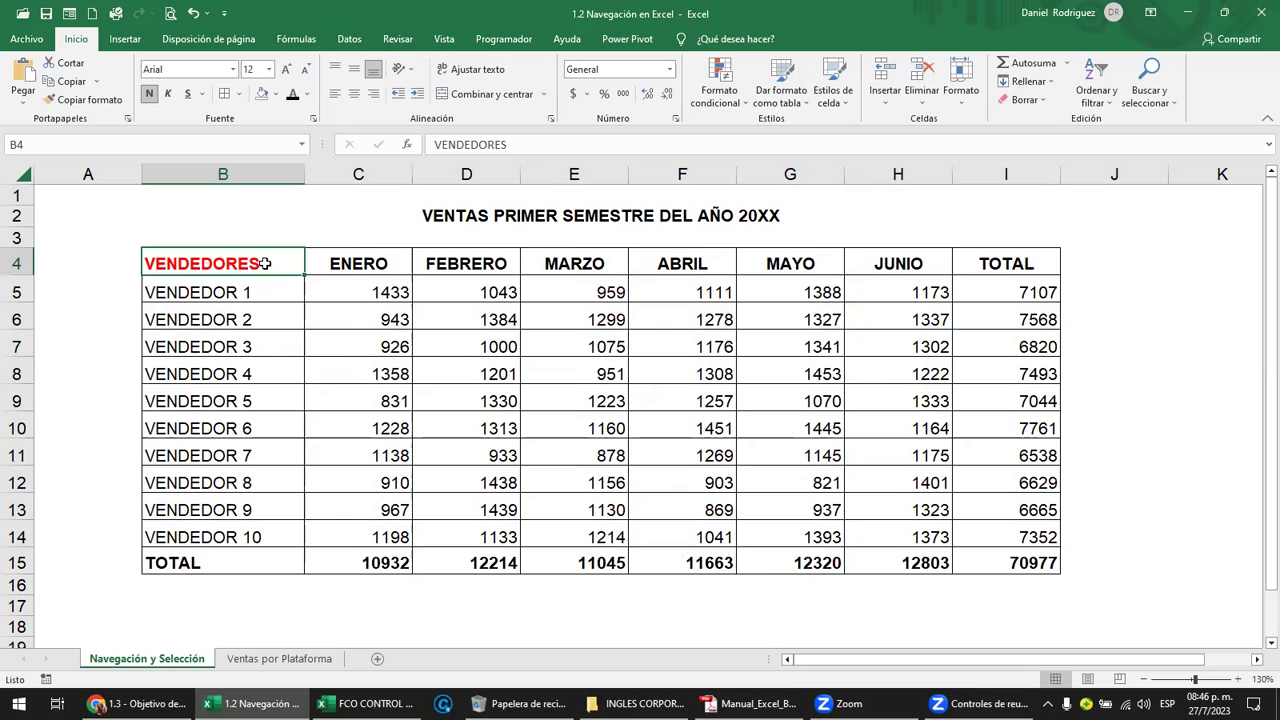
key(ctrl+shift+Right)
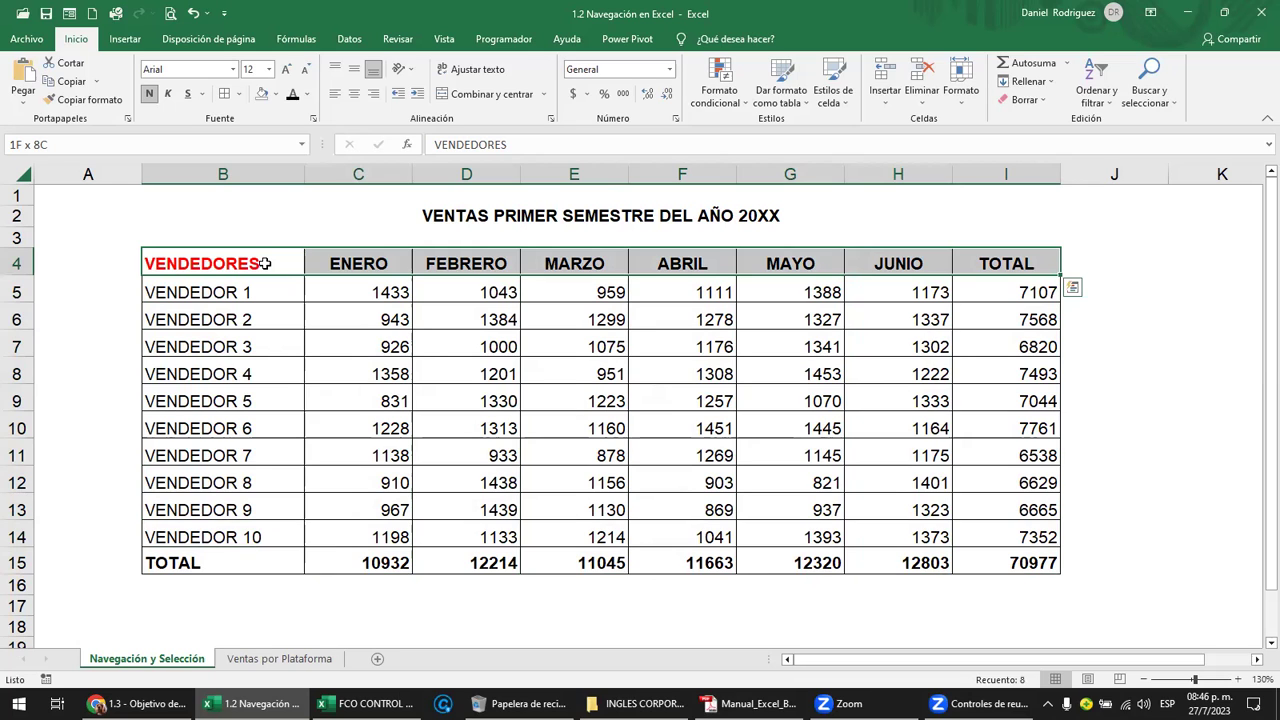
key(ctrl+shift+Down)
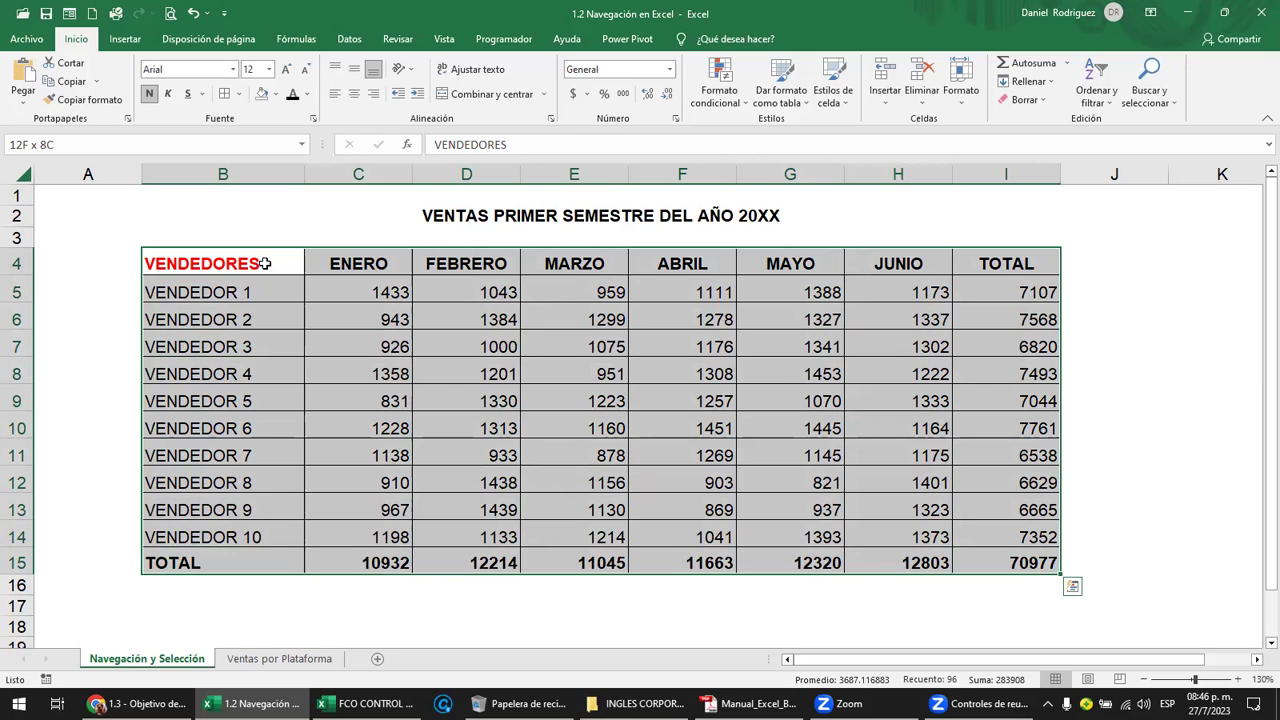
key(shift+Up)
key(ctrl+shift+Up)
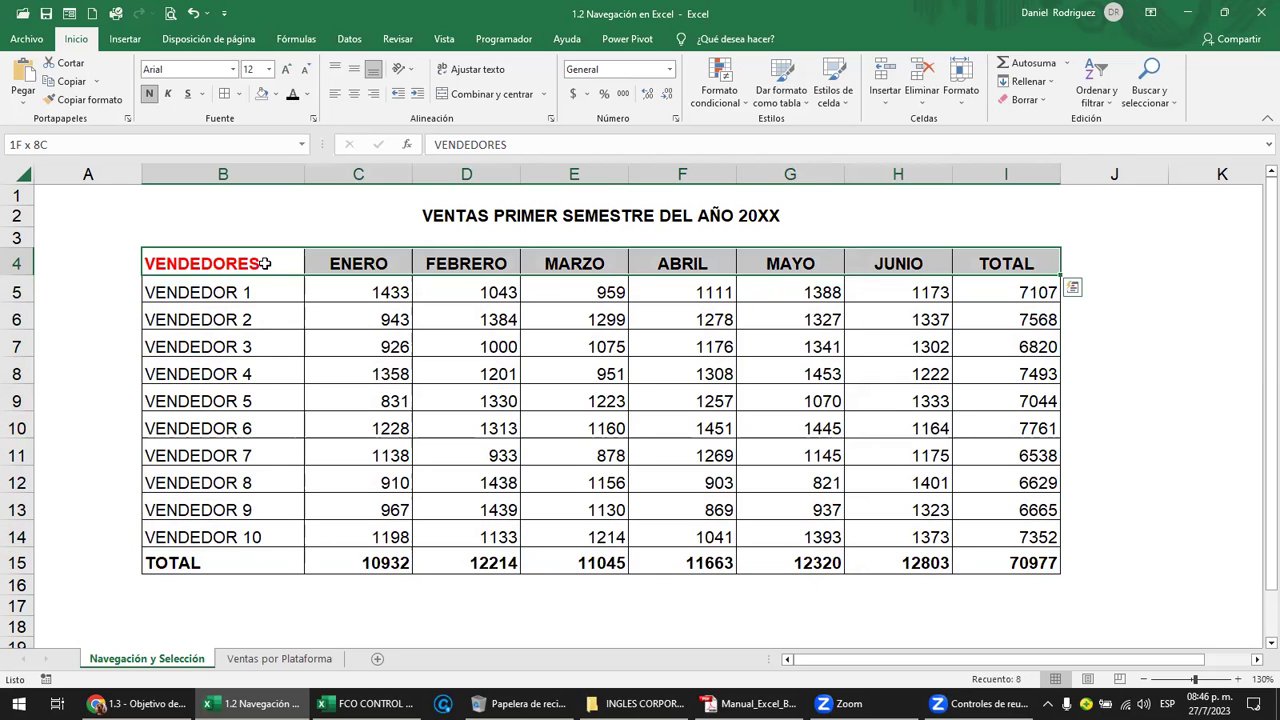
key(ctrl+shift+Left)
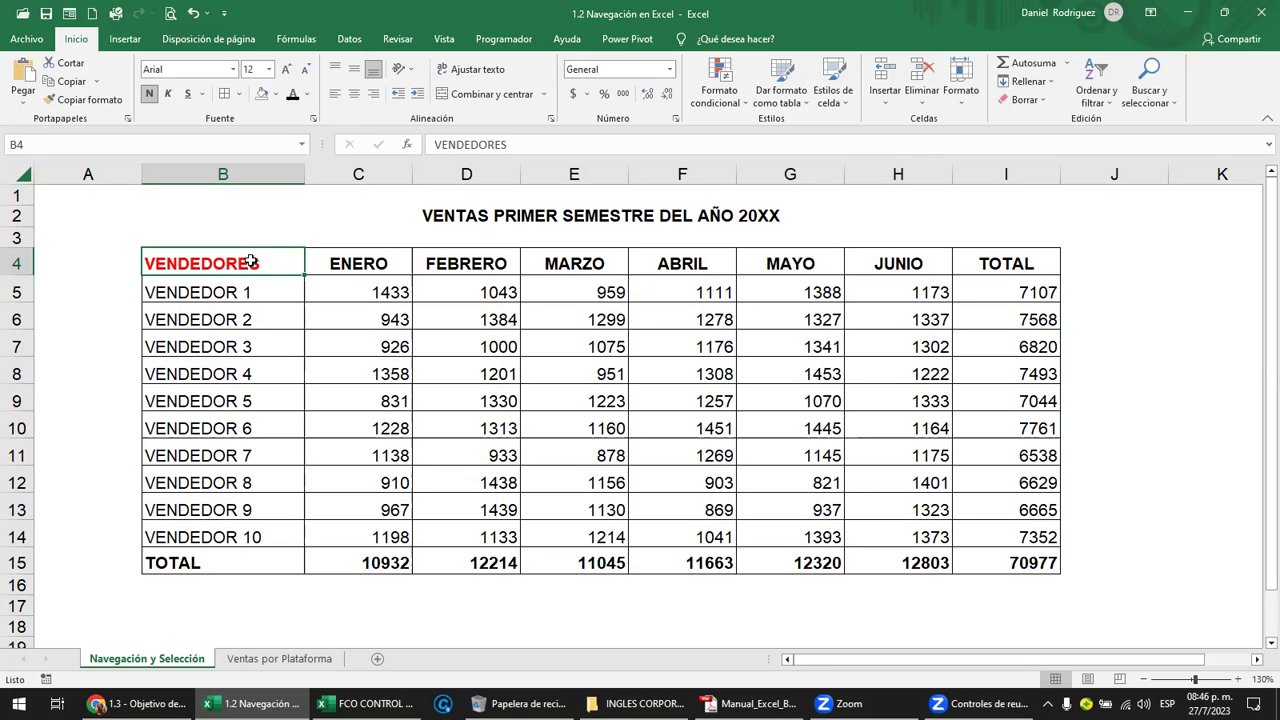
key(Page_Down)
key(Page_Up)
mouse_move(185, 265)
mouse_down()
mouse_move(988, 588)
mouse_move(998, 570)
mouse_up()
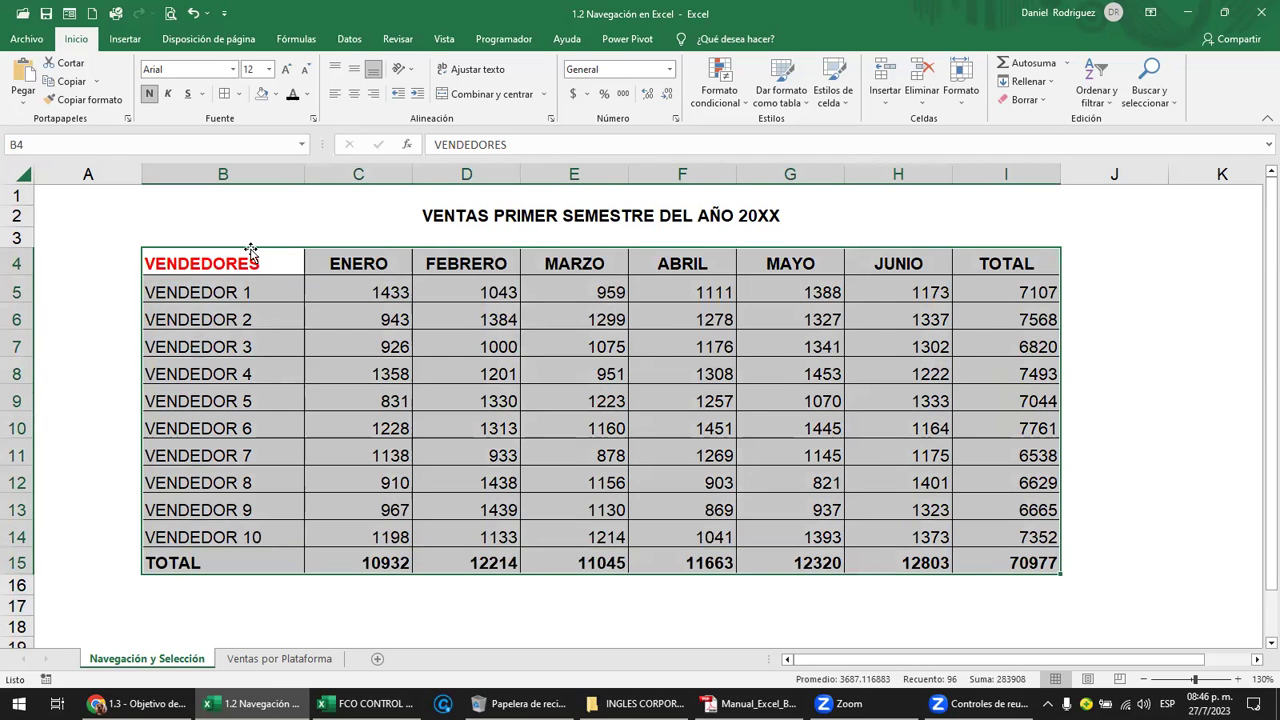
click(250, 252)
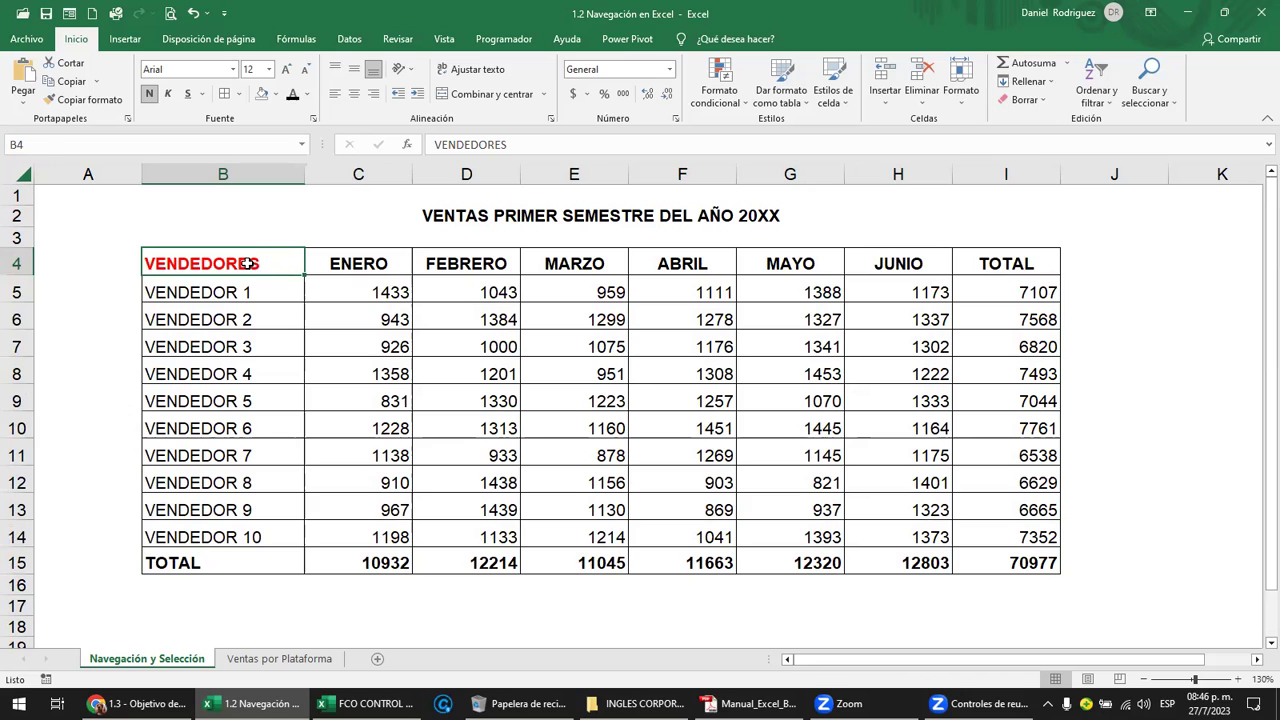
drag(247, 263, 267, 558)
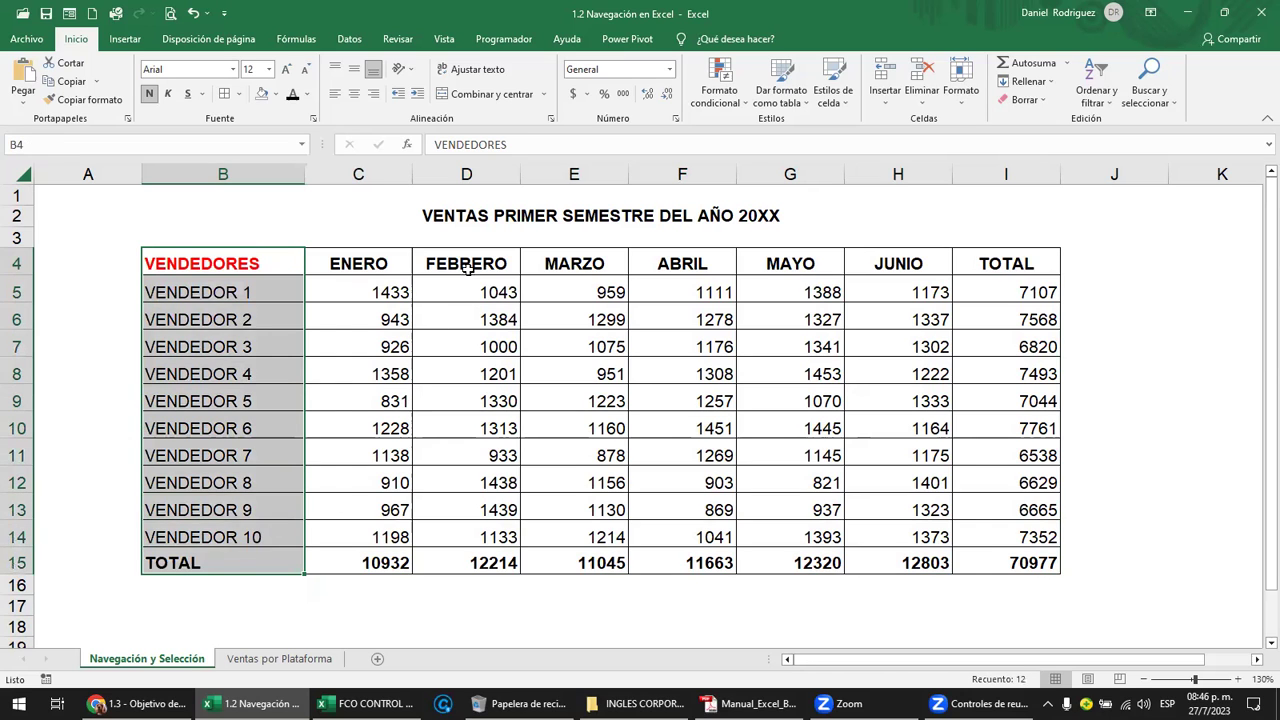
drag(465, 266, 466, 350)
drag(251, 263, 256, 562)
ctrl+drag(558, 264, 565, 562)
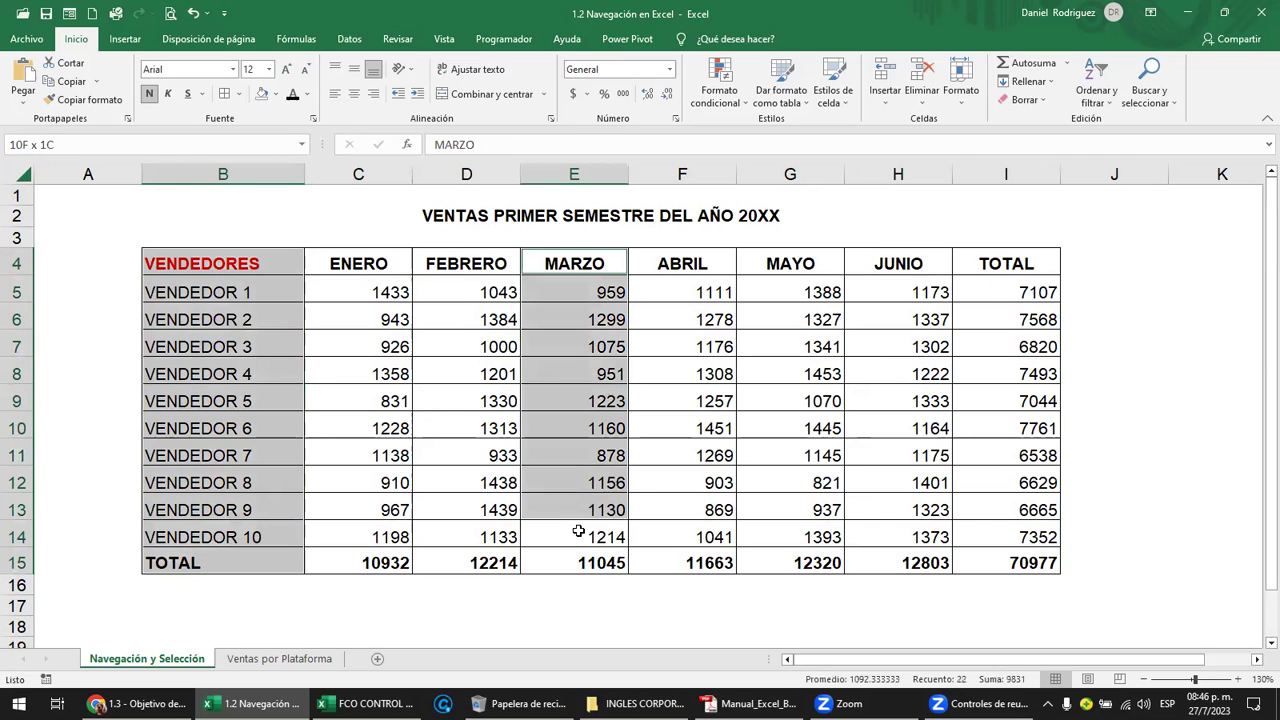
click(220, 268)
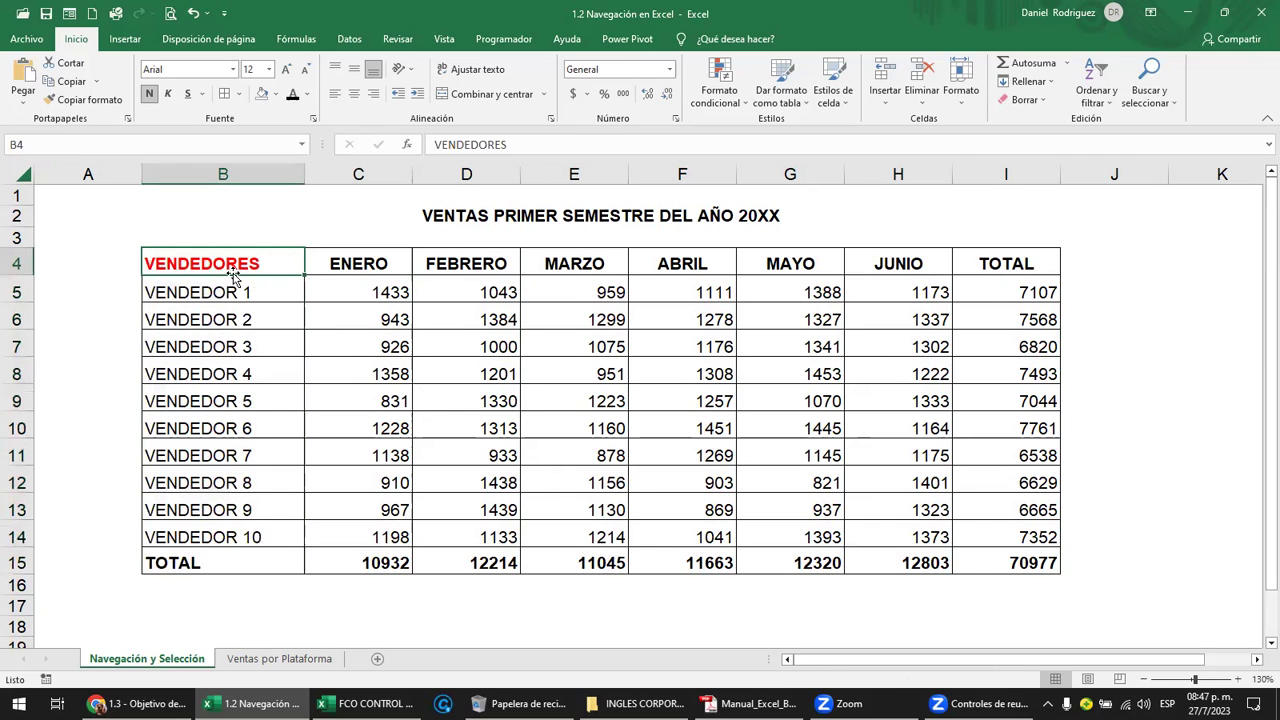
key(ctrl+shift+Right)
Select the table B4:I15 with Ctrl+Shift+arrow keys, trying extensions to the sheet edges.
key(ctrl+shift+Left)
key(ctrl+shift+Right)
key(ctrl+shift+Right)
key(ctrl+shift+Left)
key(ctrl+shift+Left)
key(ctrl+shift+Down)
key(ctrl+shift+Right)
key(ctrl+shift+Down)
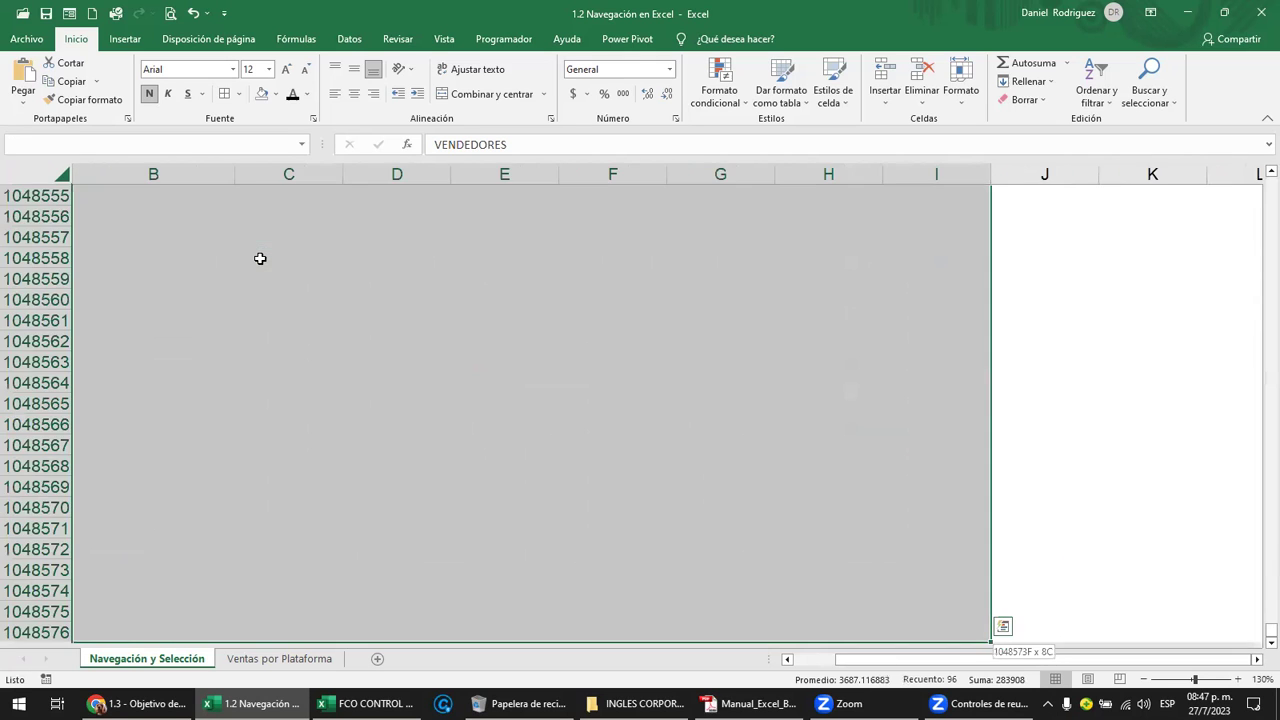
key(ctrl+shift+Up)
scroll(329, 400, up, 3)
scroll(457, 349, up, 1)
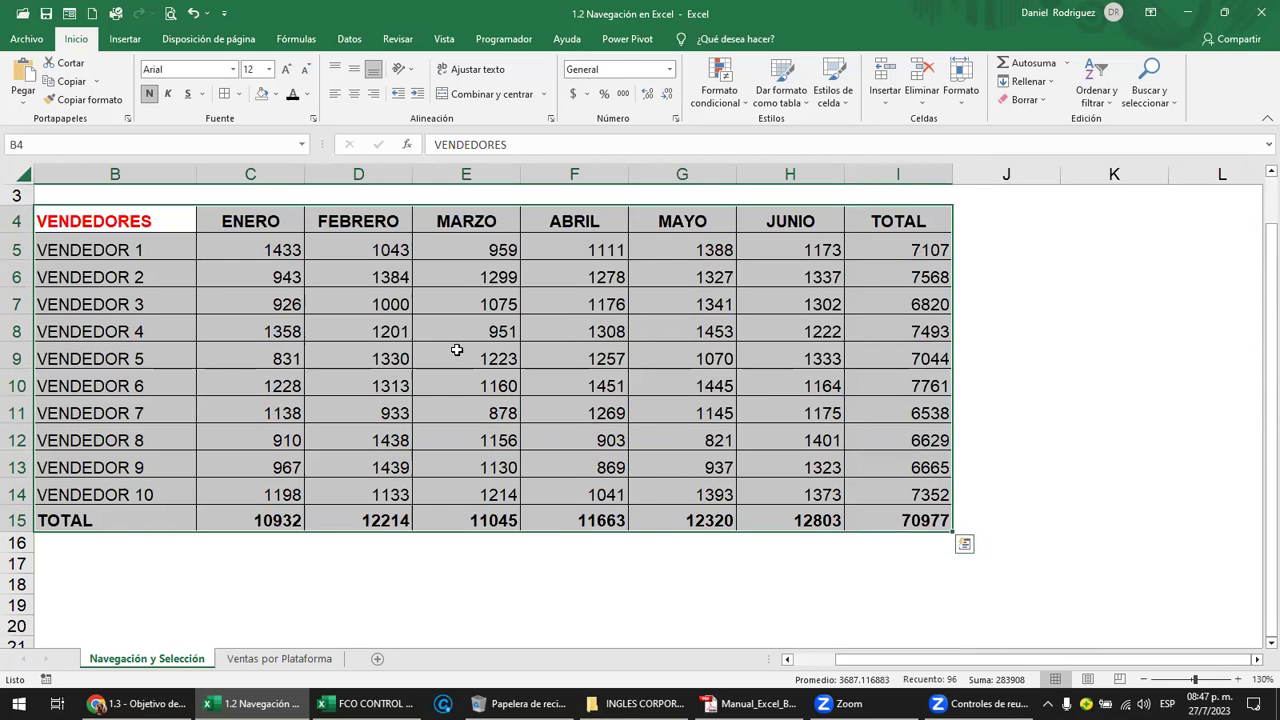
Open the selection's cut, copy and paste menu by right-click, then by Shift+F10.
right_click(463, 350)
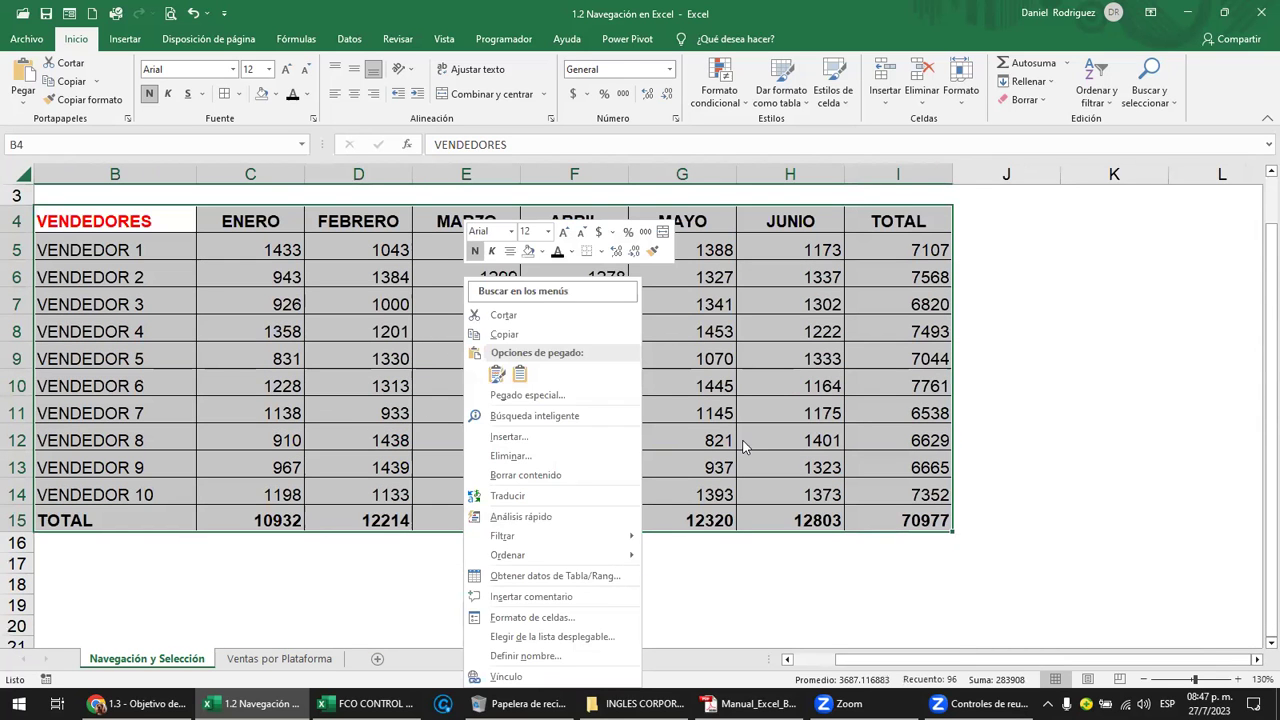
key(Escape)
key(shift+F10)
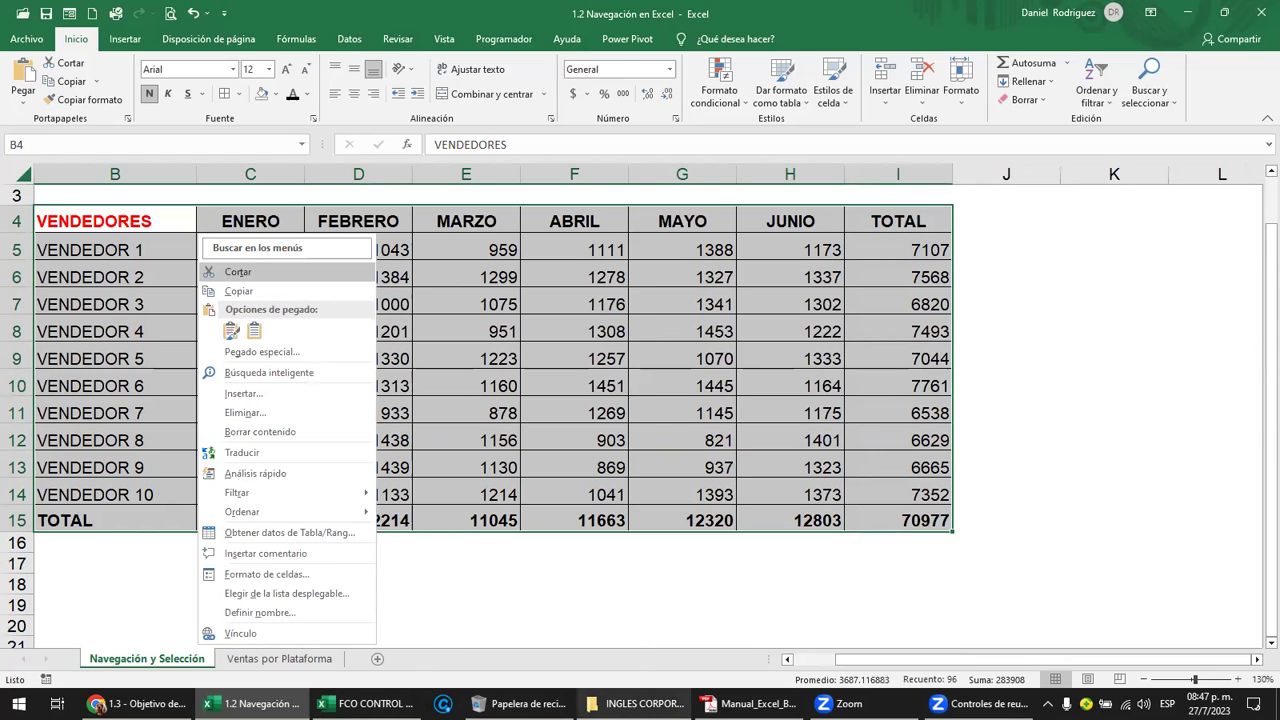
click(638, 703)
Open teclado-usb.jpg from INGLES CORPORATIVO, zoom in on the Menu key, and return to Excel.
click(665, 645)
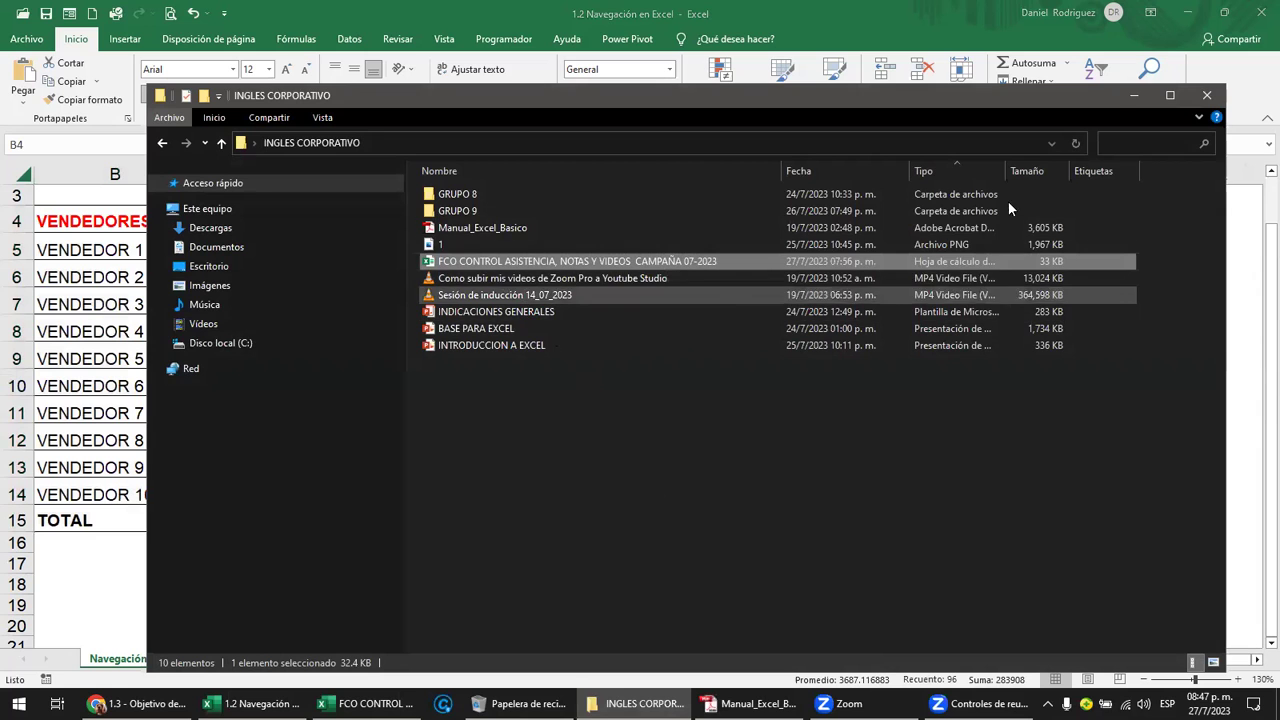
double_click(472, 298)
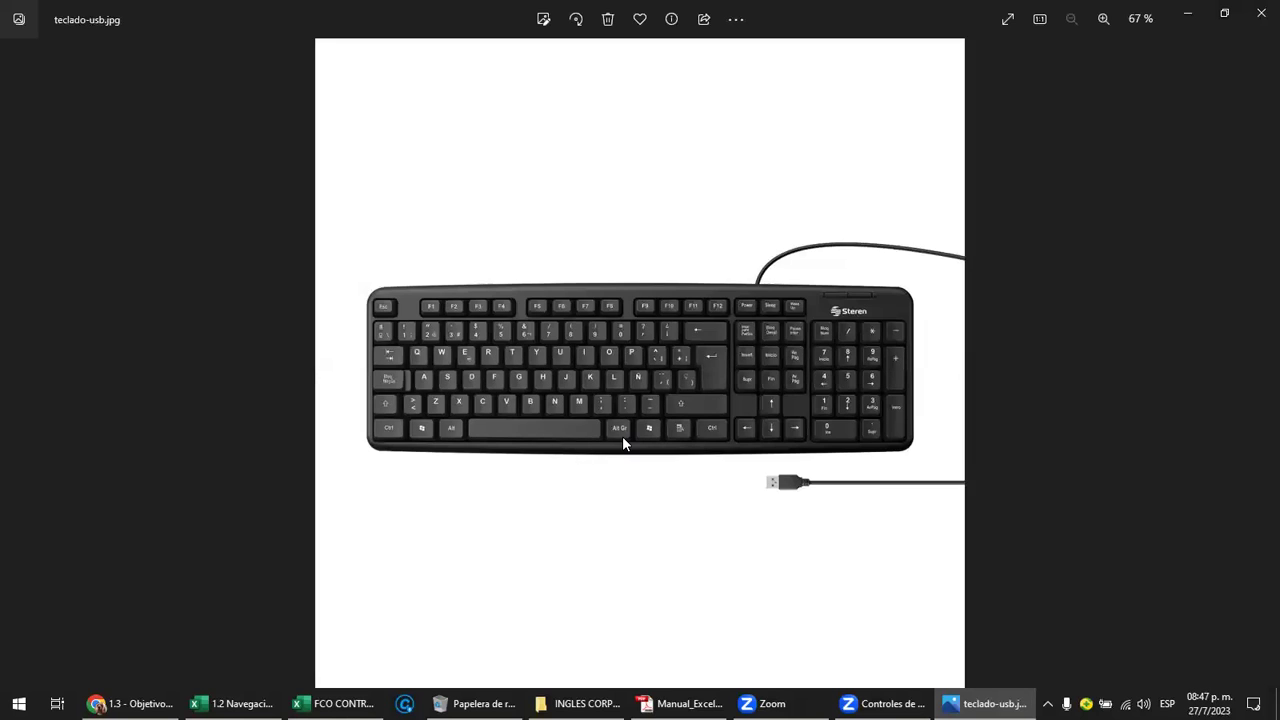
scroll(622, 443, up, 2)
scroll(623, 444, up, 2)
scroll(625, 446, up, 2)
scroll(626, 447, up, 1)
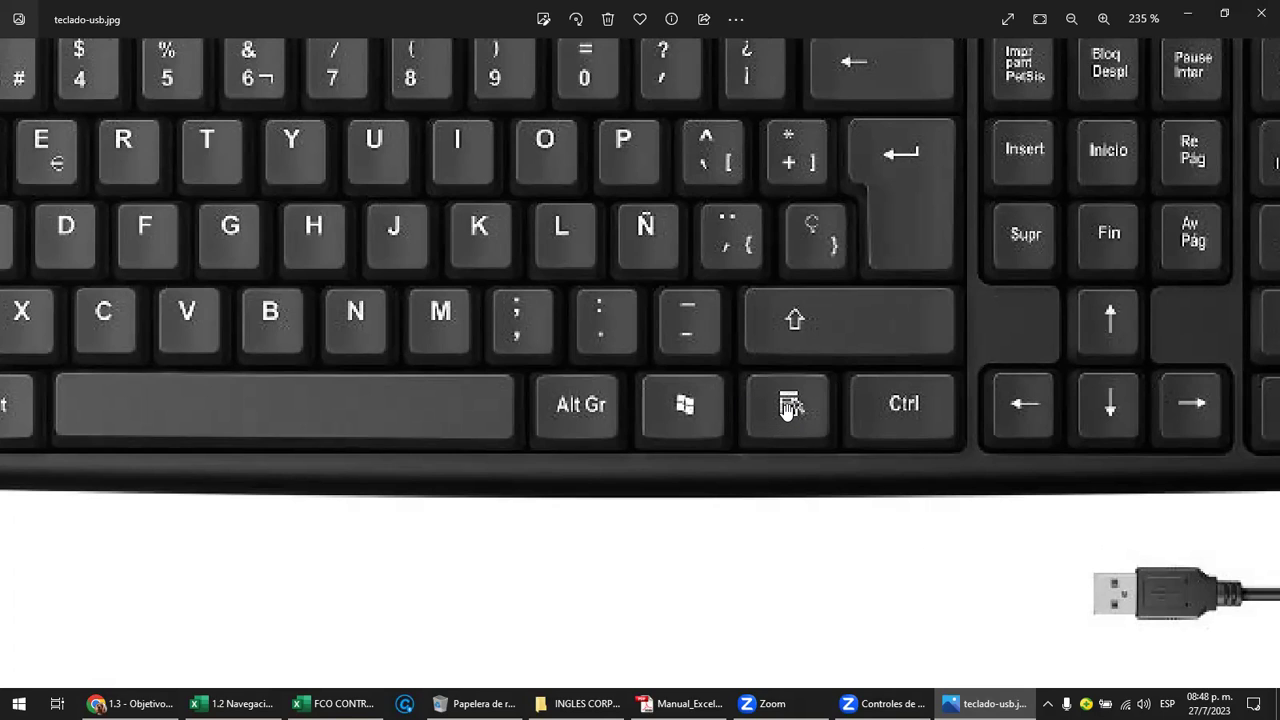
click(235, 703)
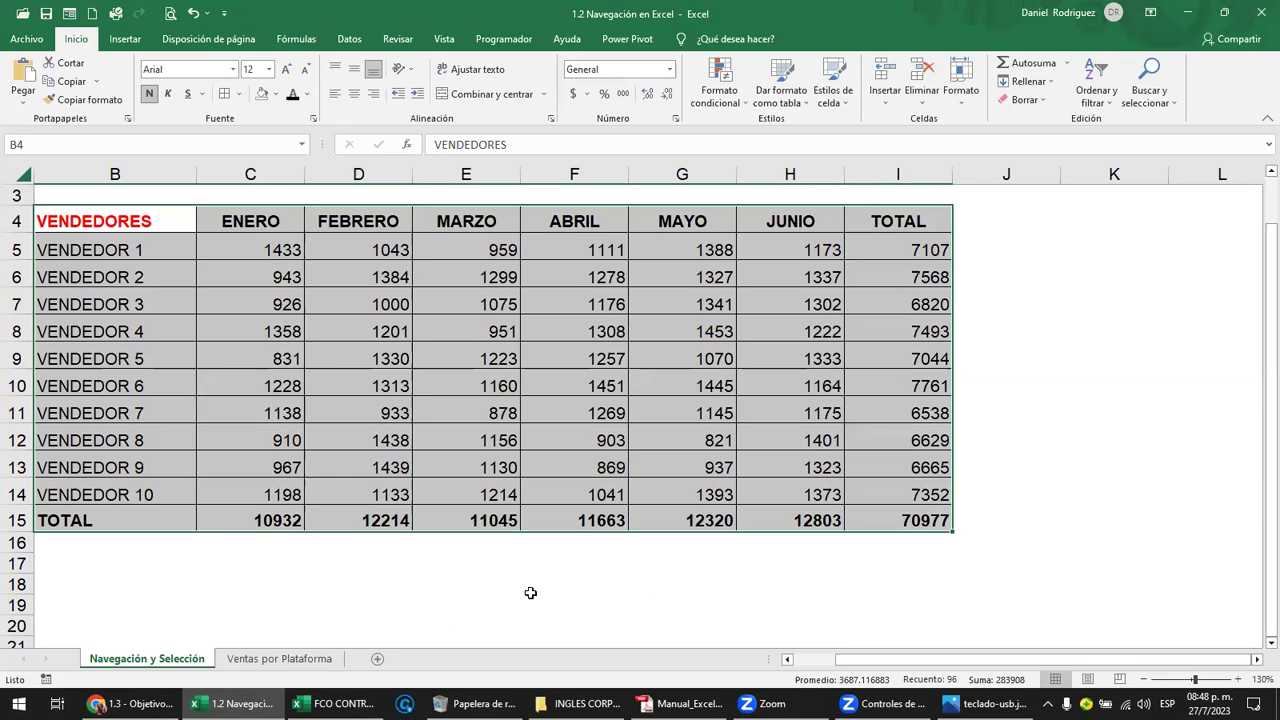
Close the table's context menu and view Manual_Excel_Basico.pdf page 13 on AVPÁG and REPÁG.
key(shift+F10)
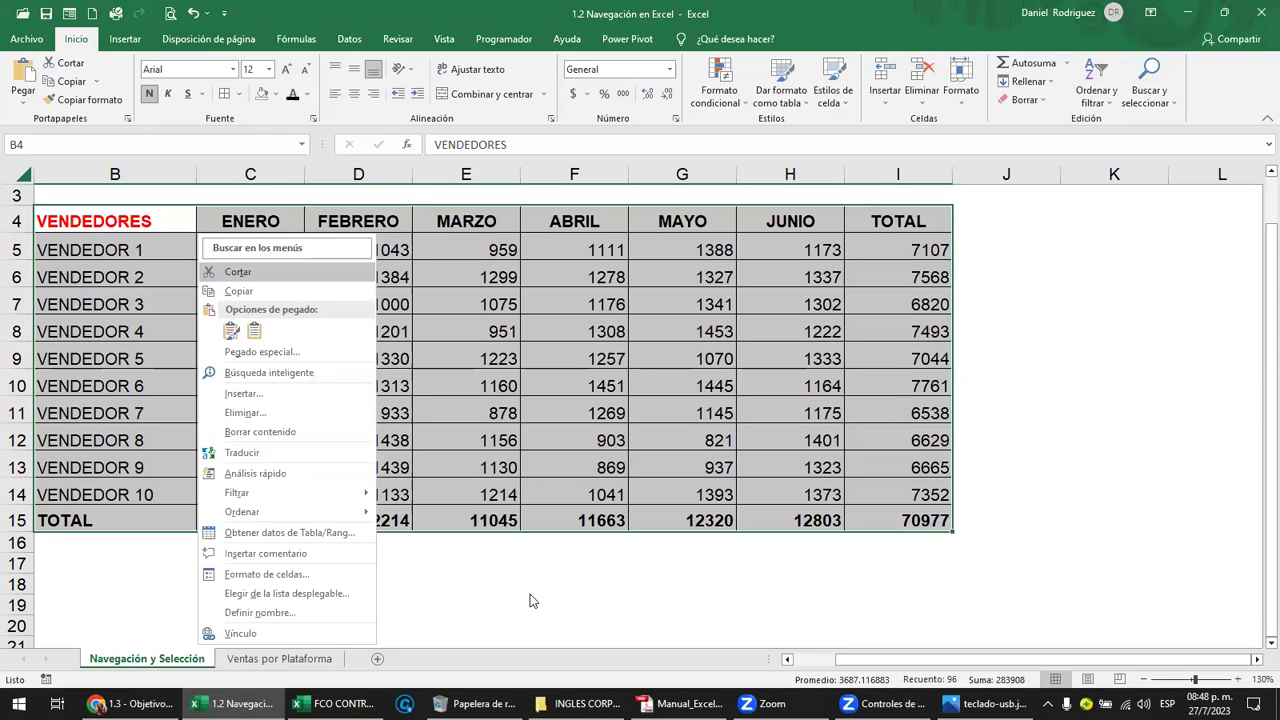
key(Escape)
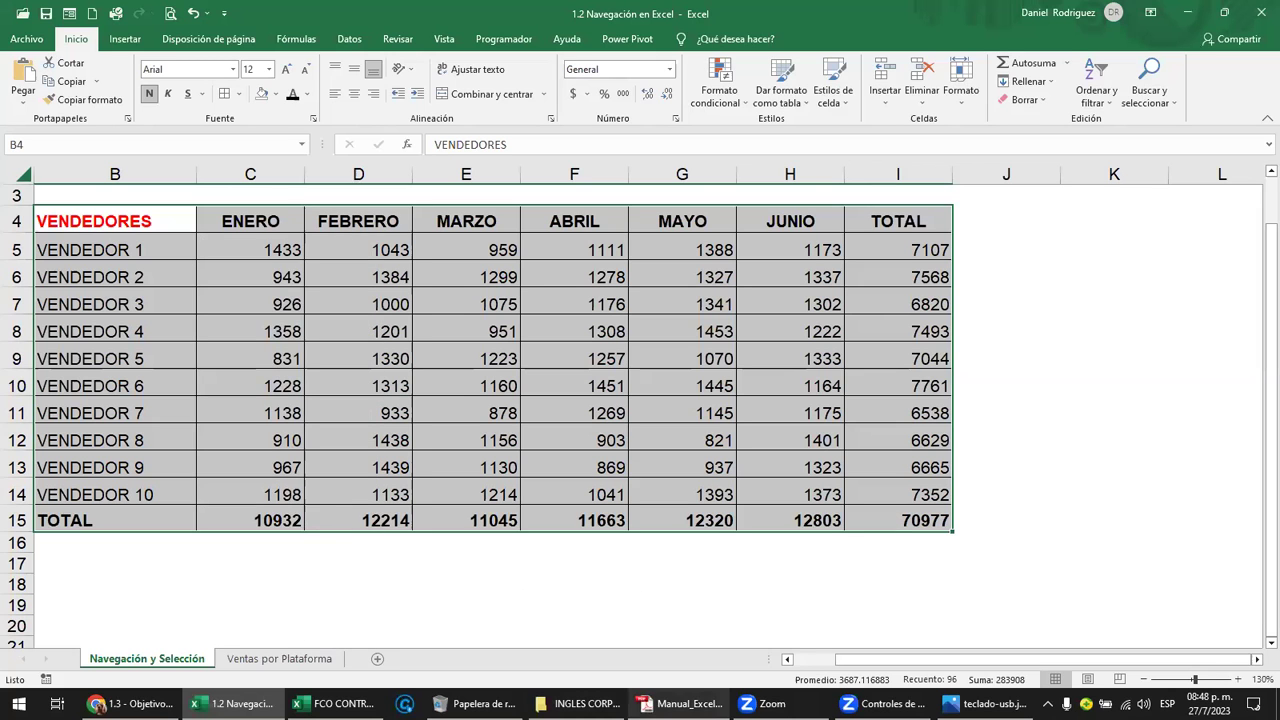
click(680, 703)
scroll(641, 385, down, 3)
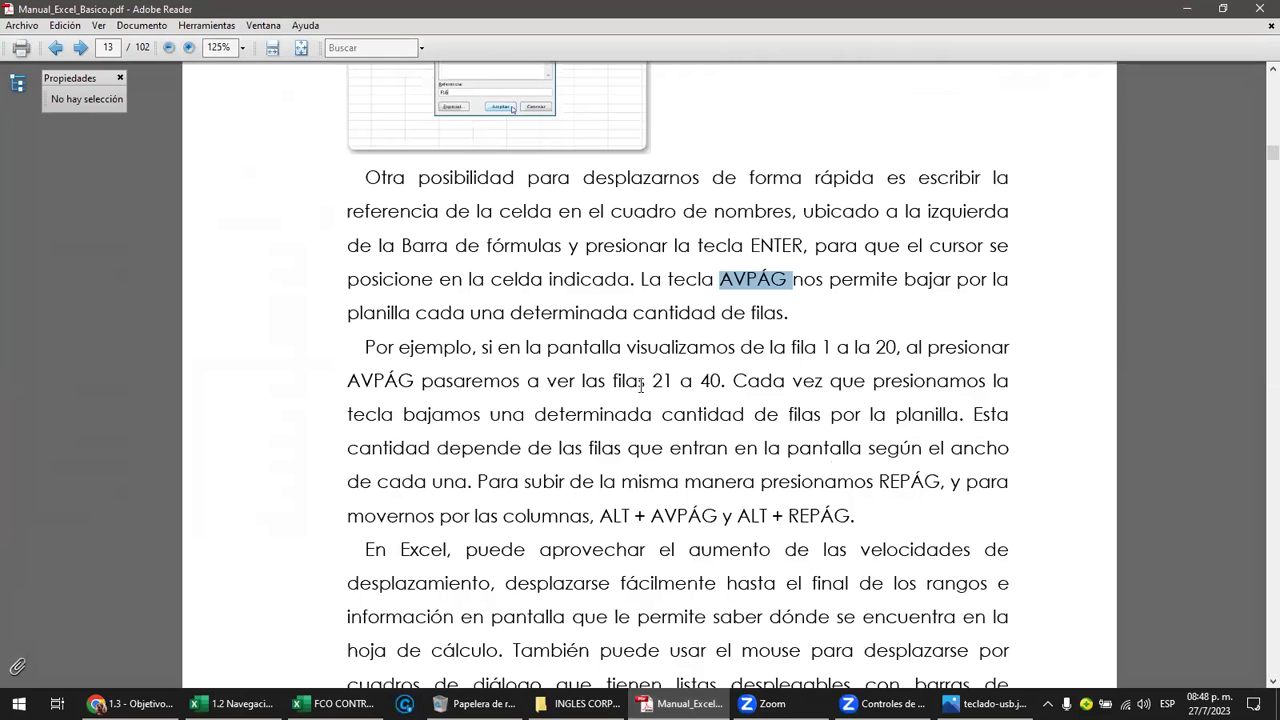
Scroll the manual and highlight the 'ALT +' column-shortcut text, then clear the highlight.
scroll(641, 385, down, 2)
scroll(641, 385, down, 1)
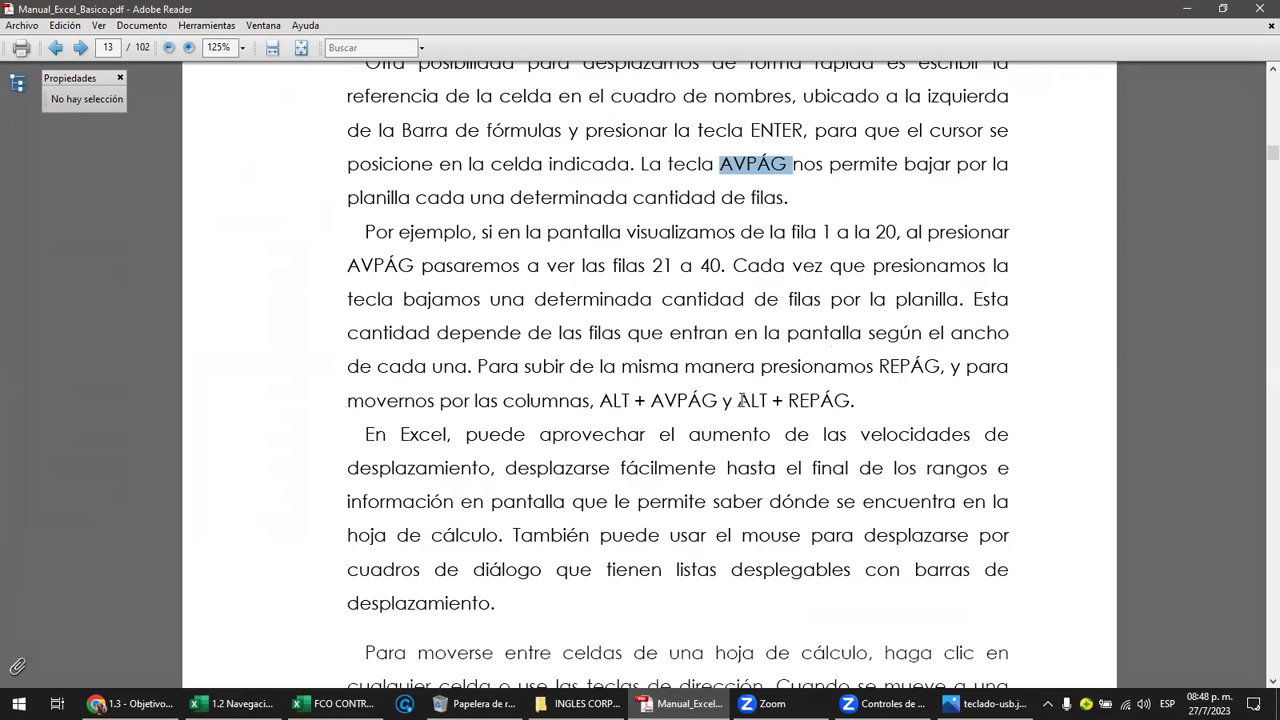
drag(738, 400, 784, 400)
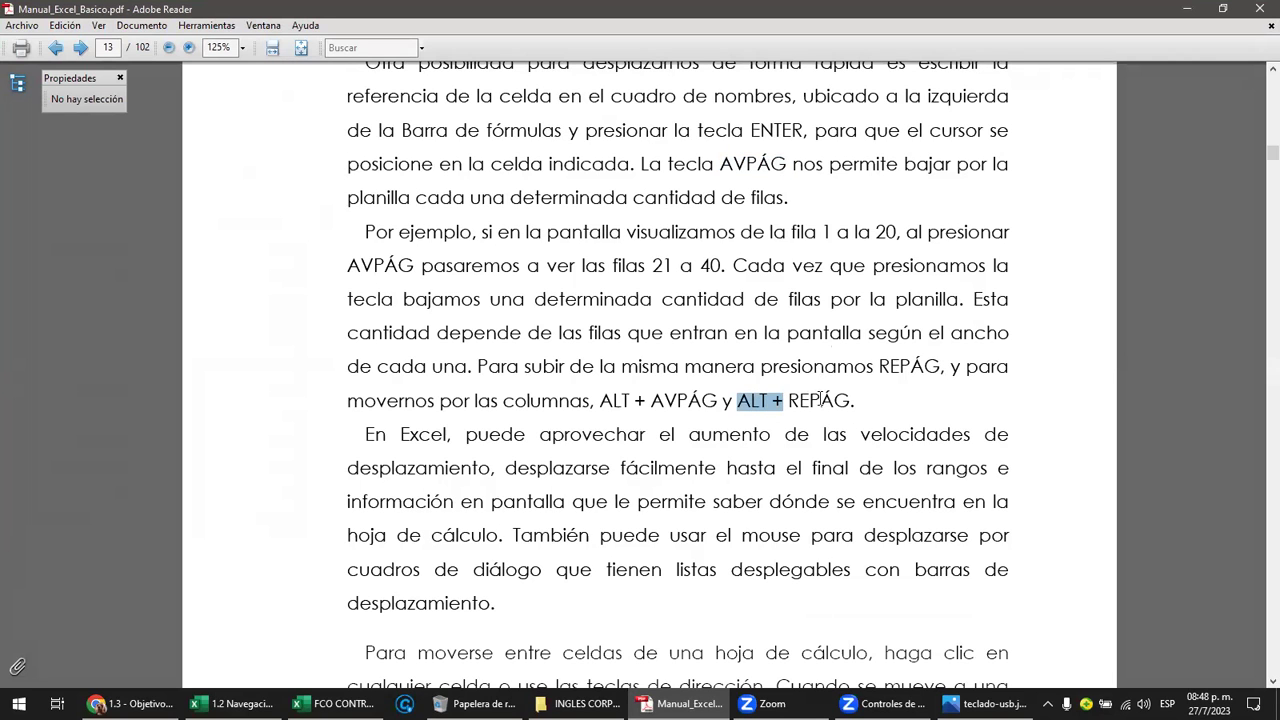
click(772, 400)
Back in Excel, deselect the sales table and make ENERO cell C4 active.
click(235, 703)
click(327, 347)
click(250, 226)
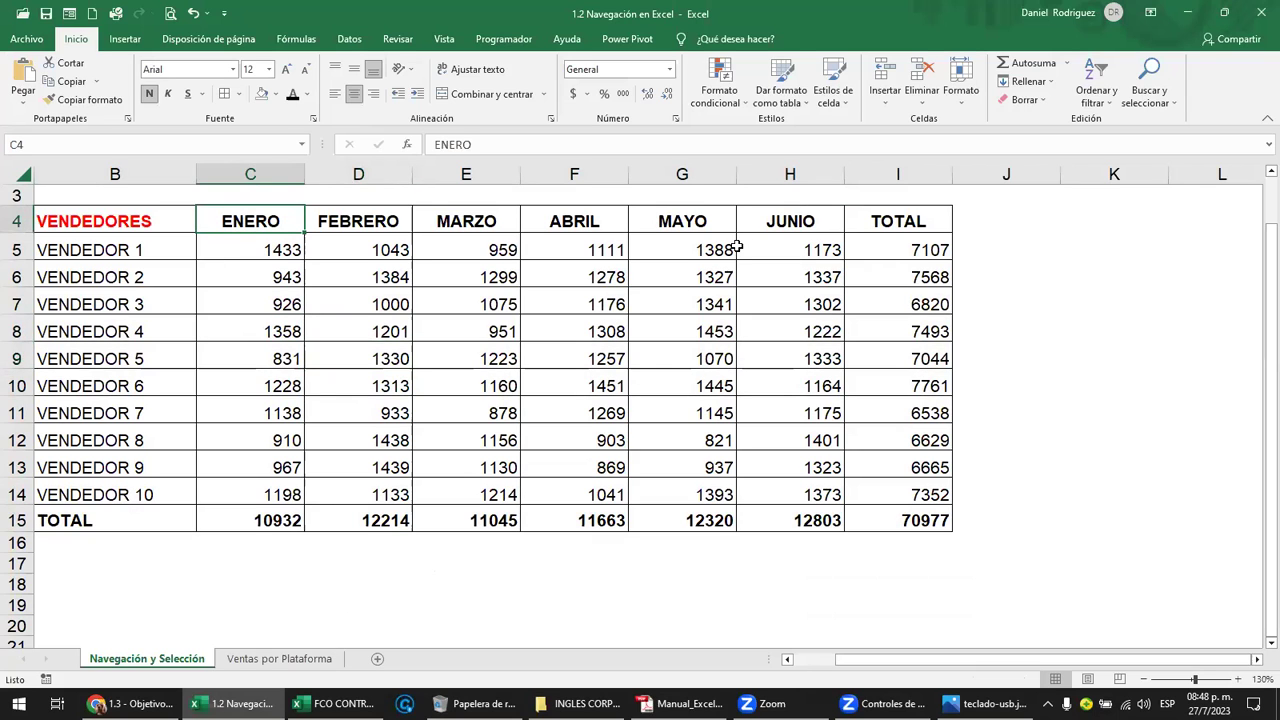
click(106, 212)
scroll(106, 212, left, 1)
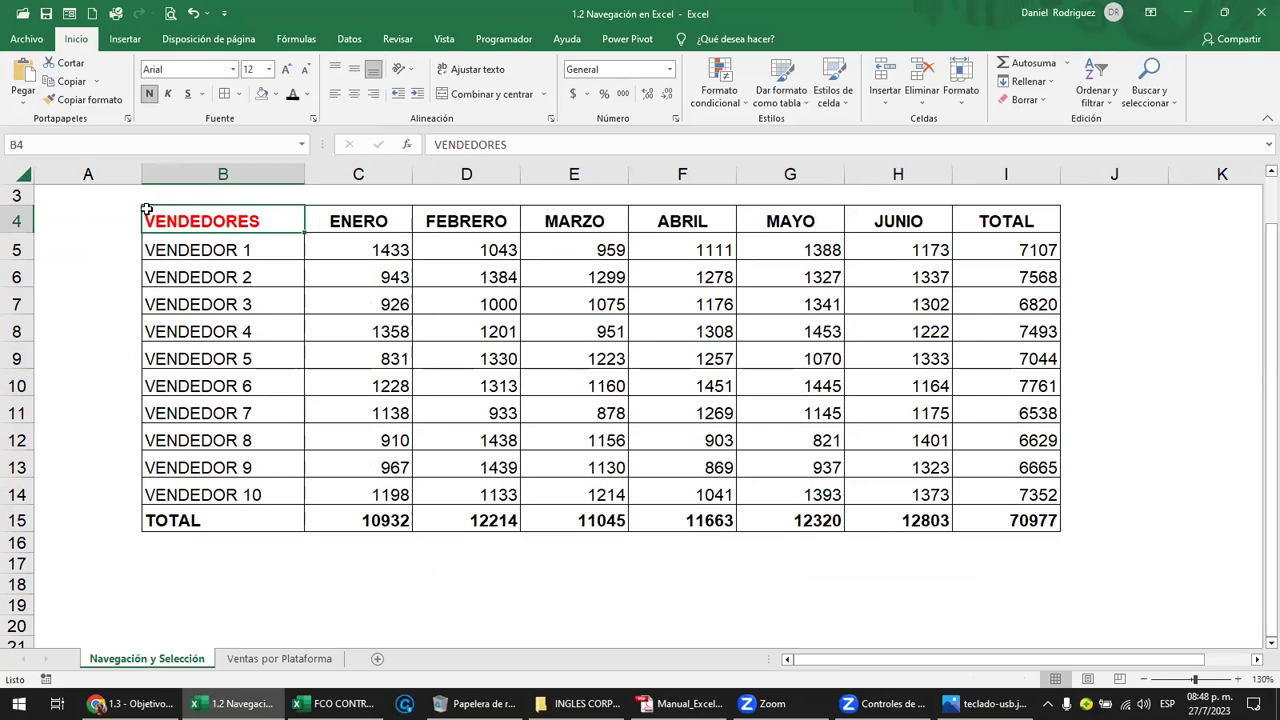
key(alt)
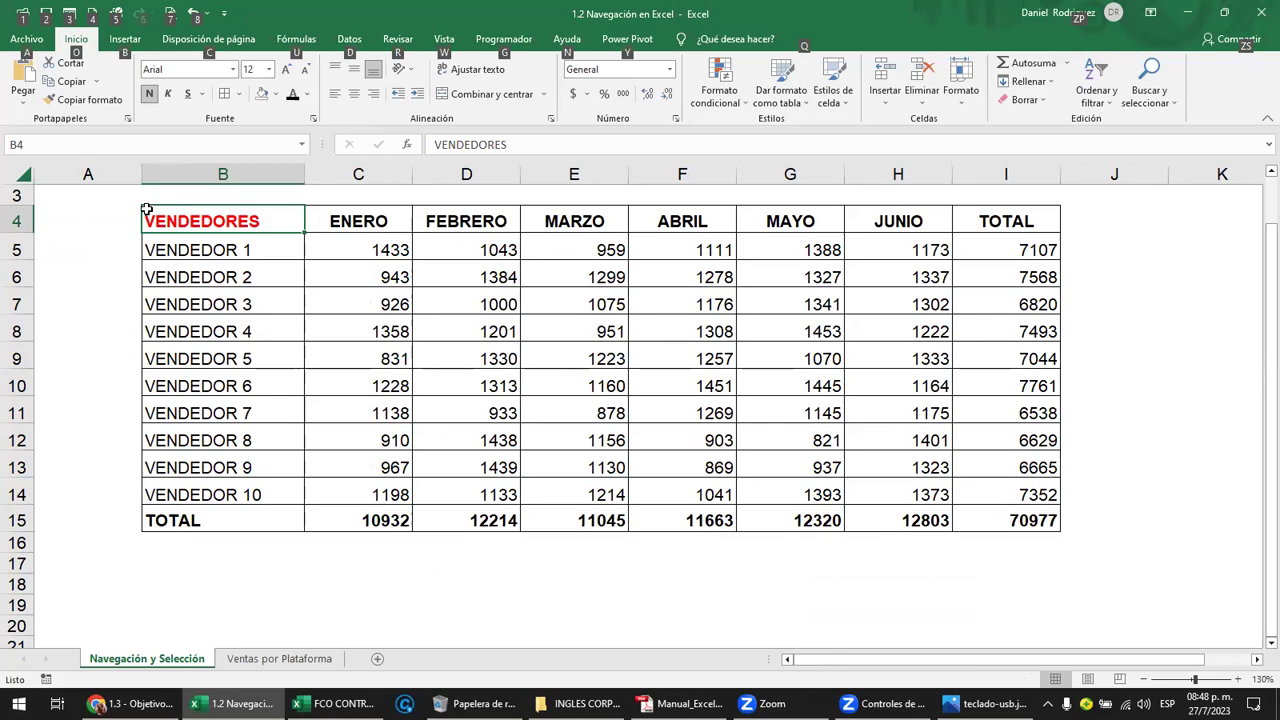
key(alt+Page_Down)
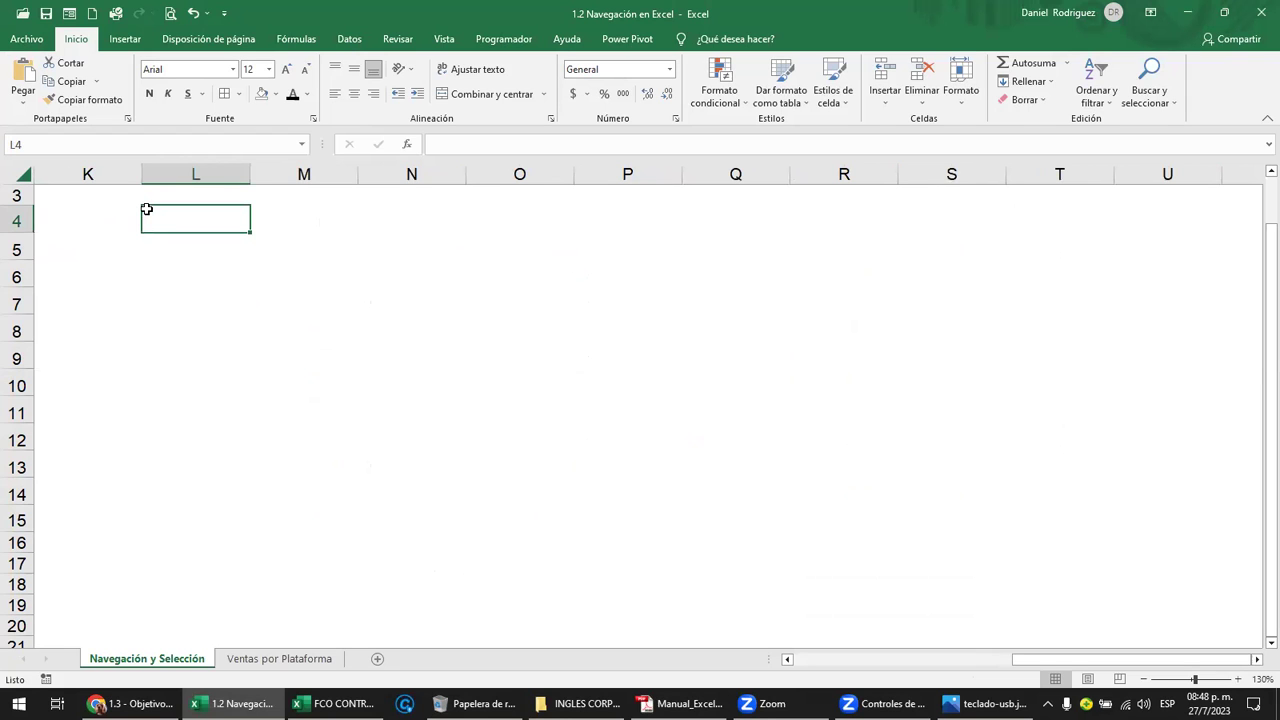
key(alt+Page_Up)
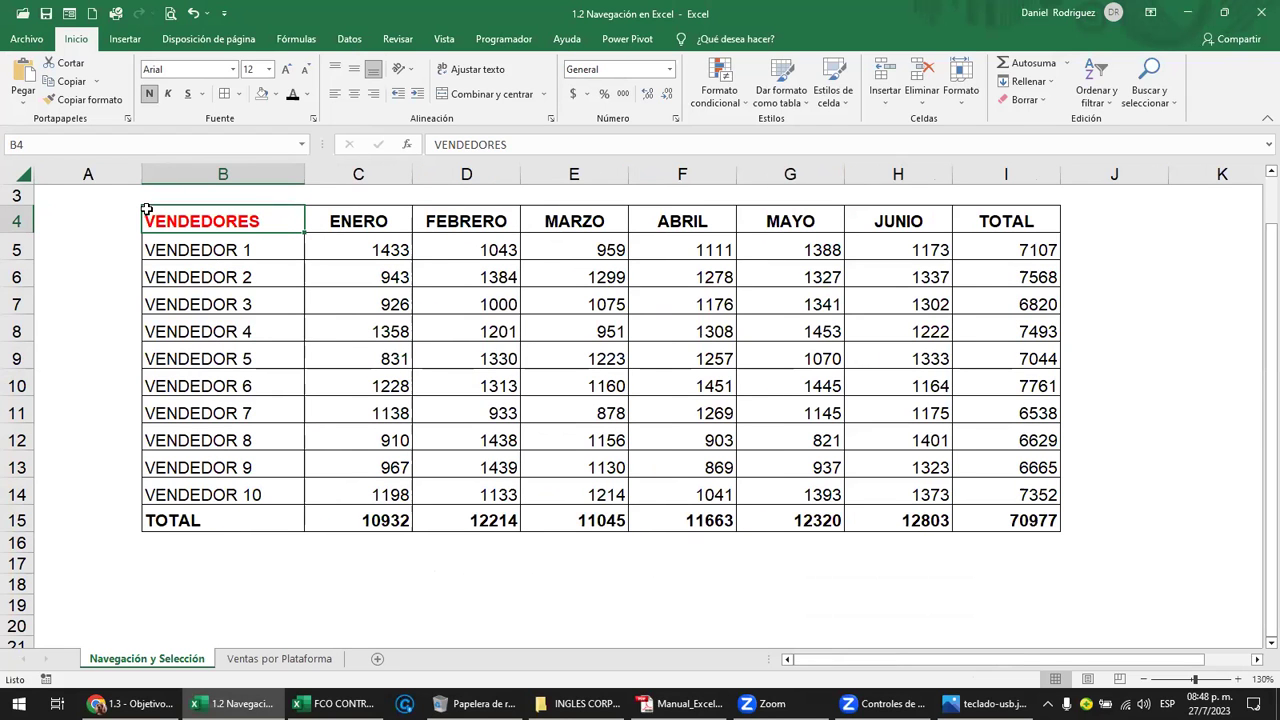
key(Page_Down)
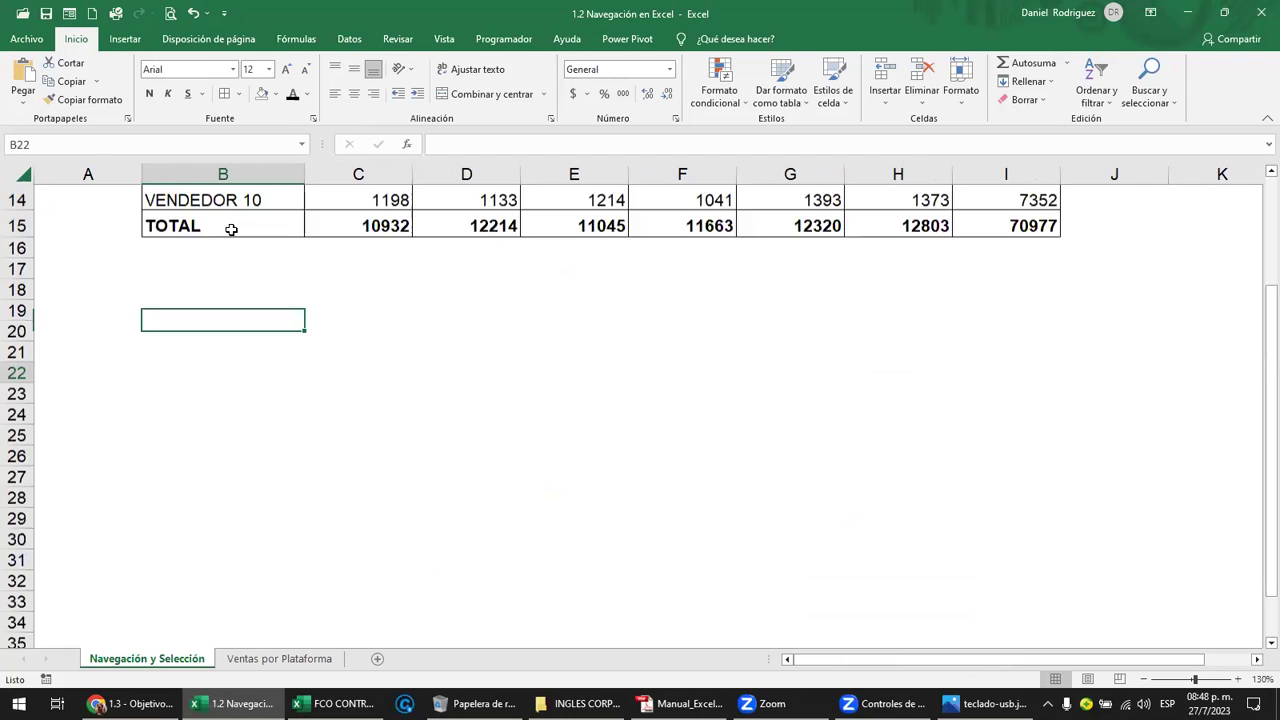
key(Page_Up)
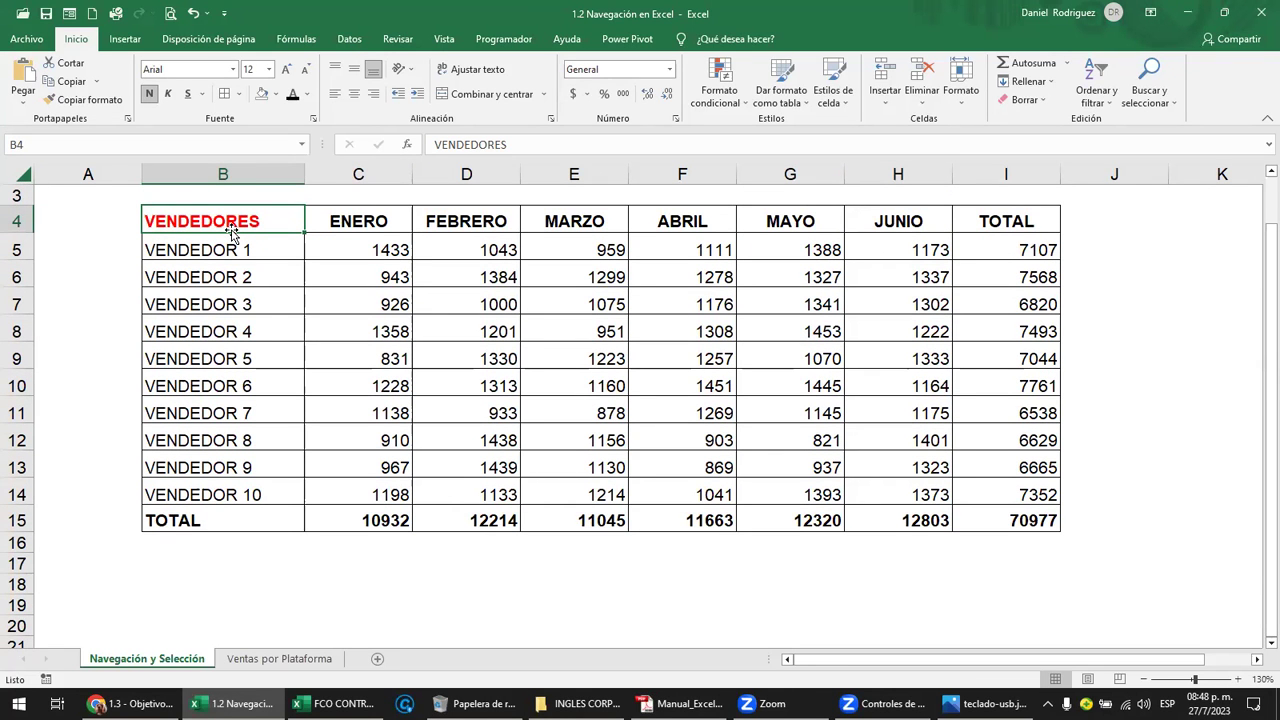
key(alt)
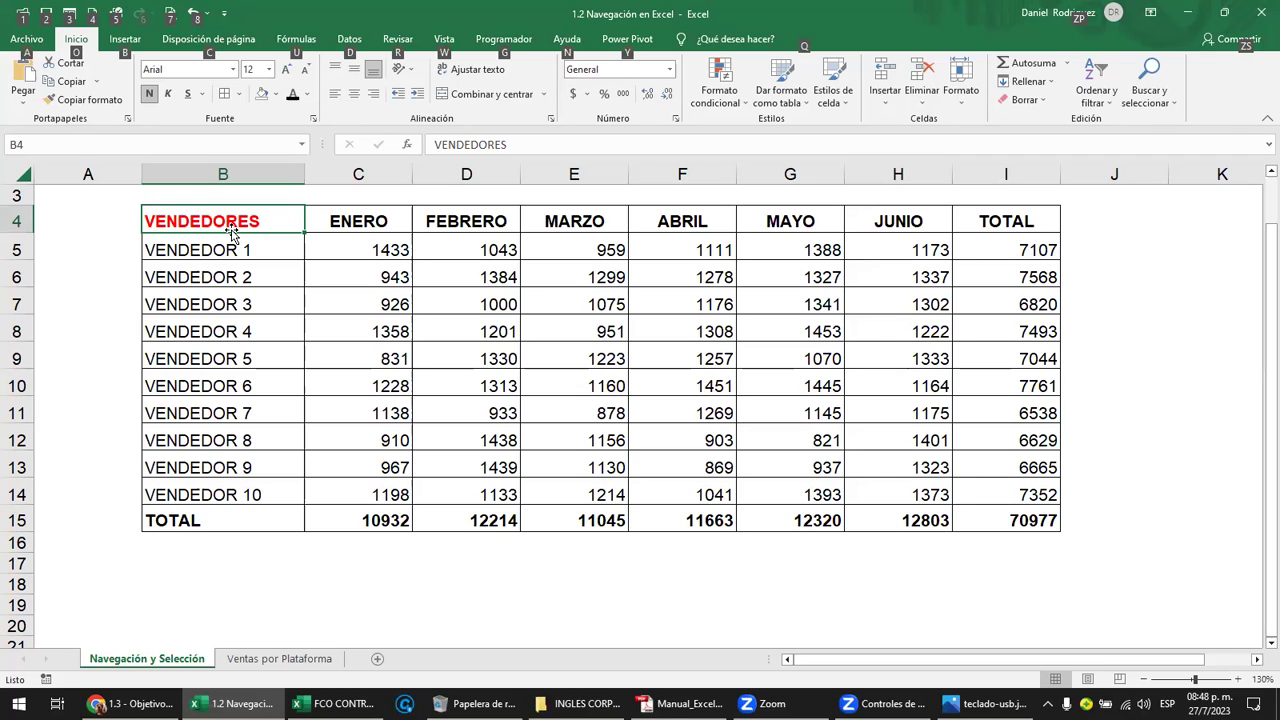
key(alt)
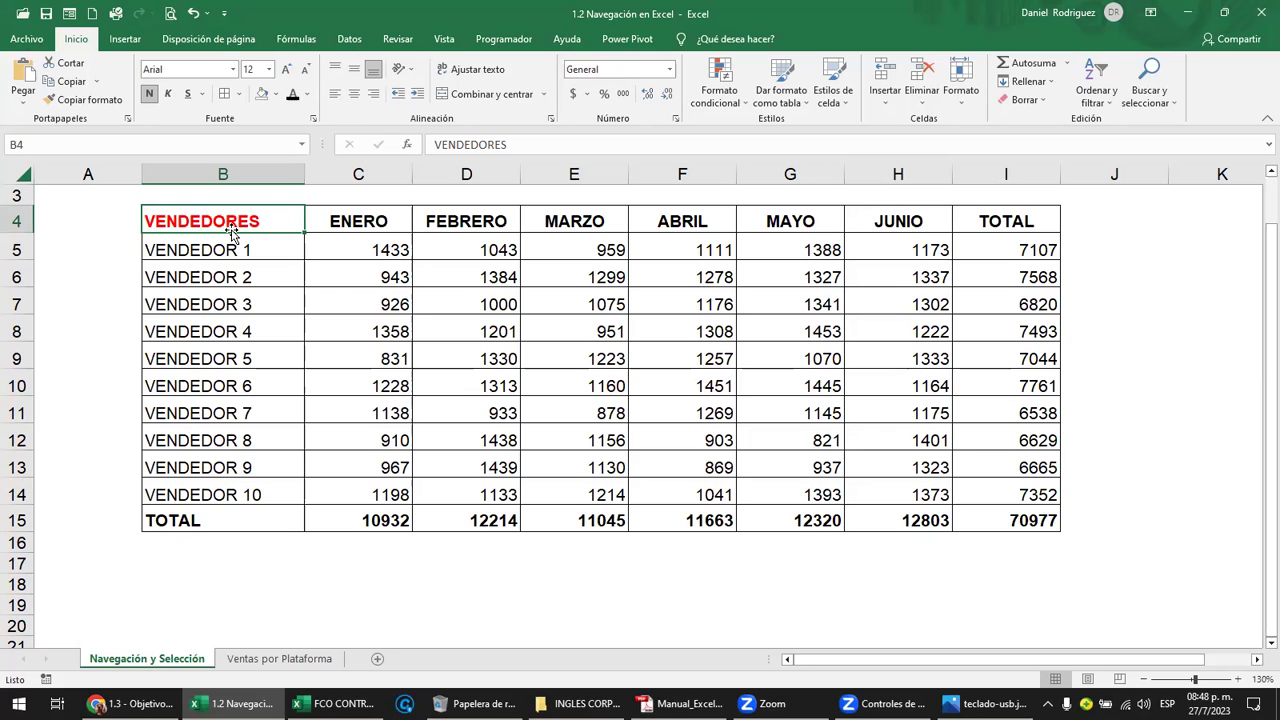
key(alt)
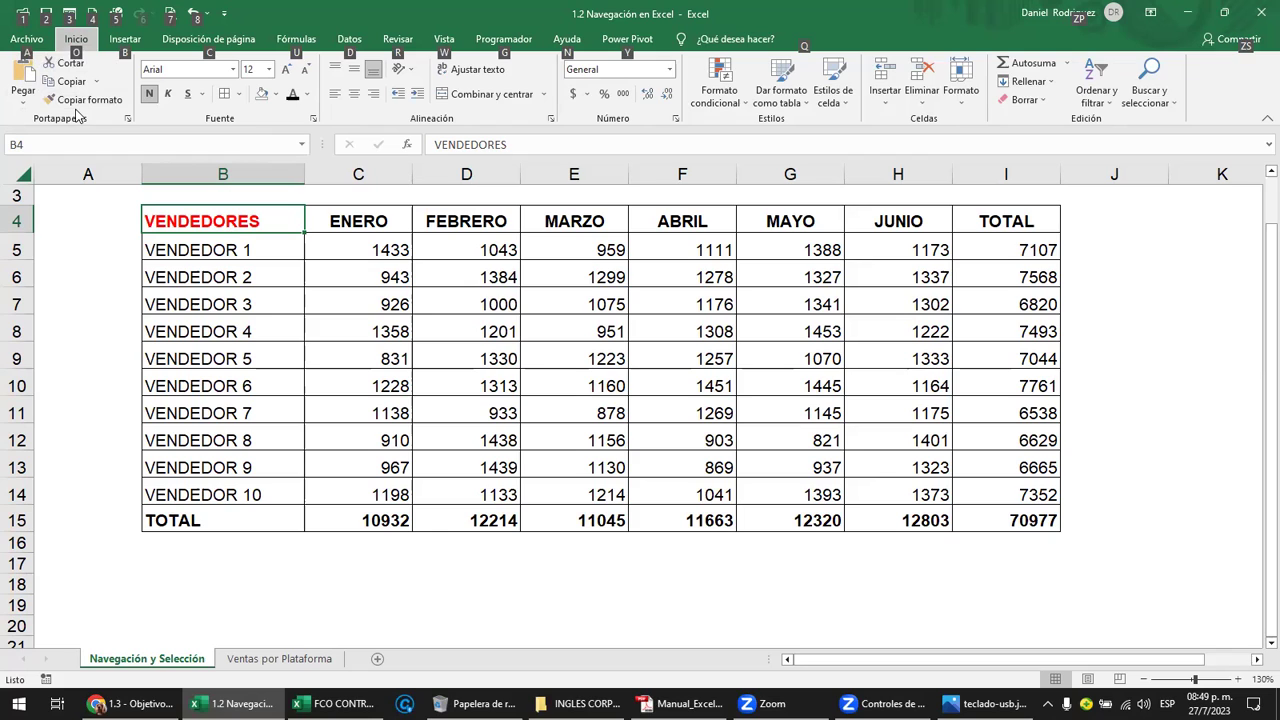
key(o)
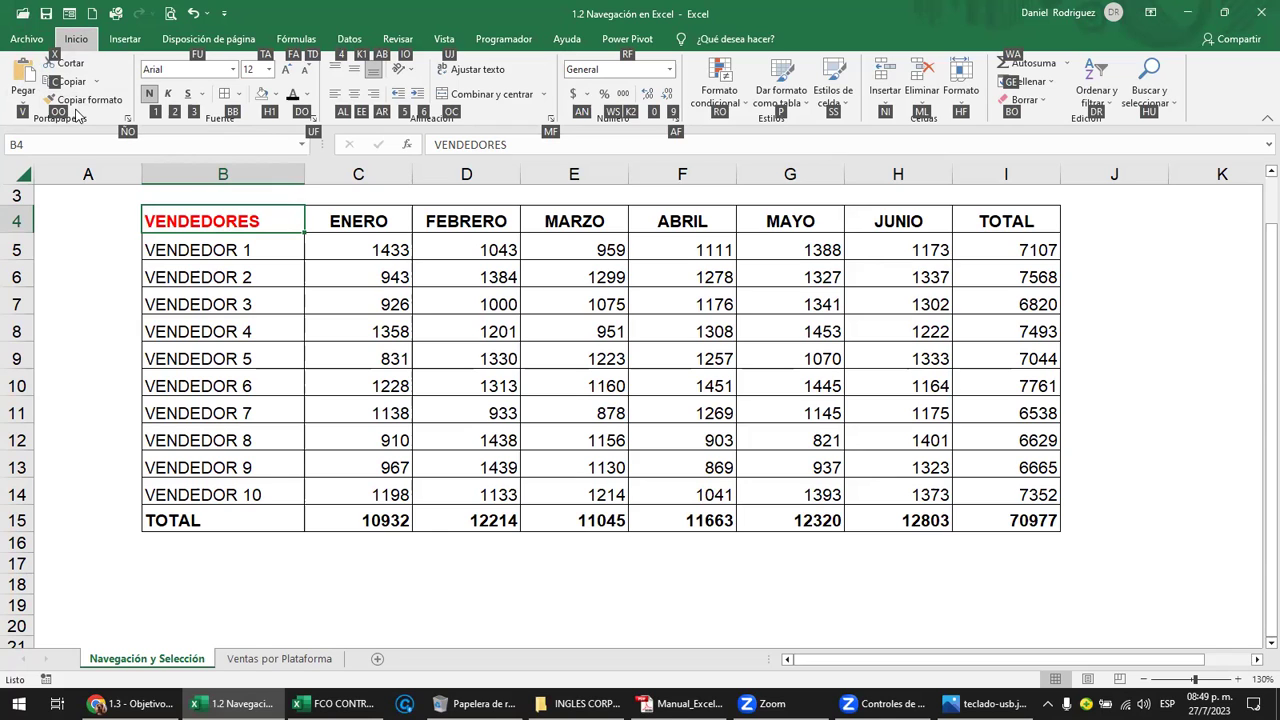
key(alt)
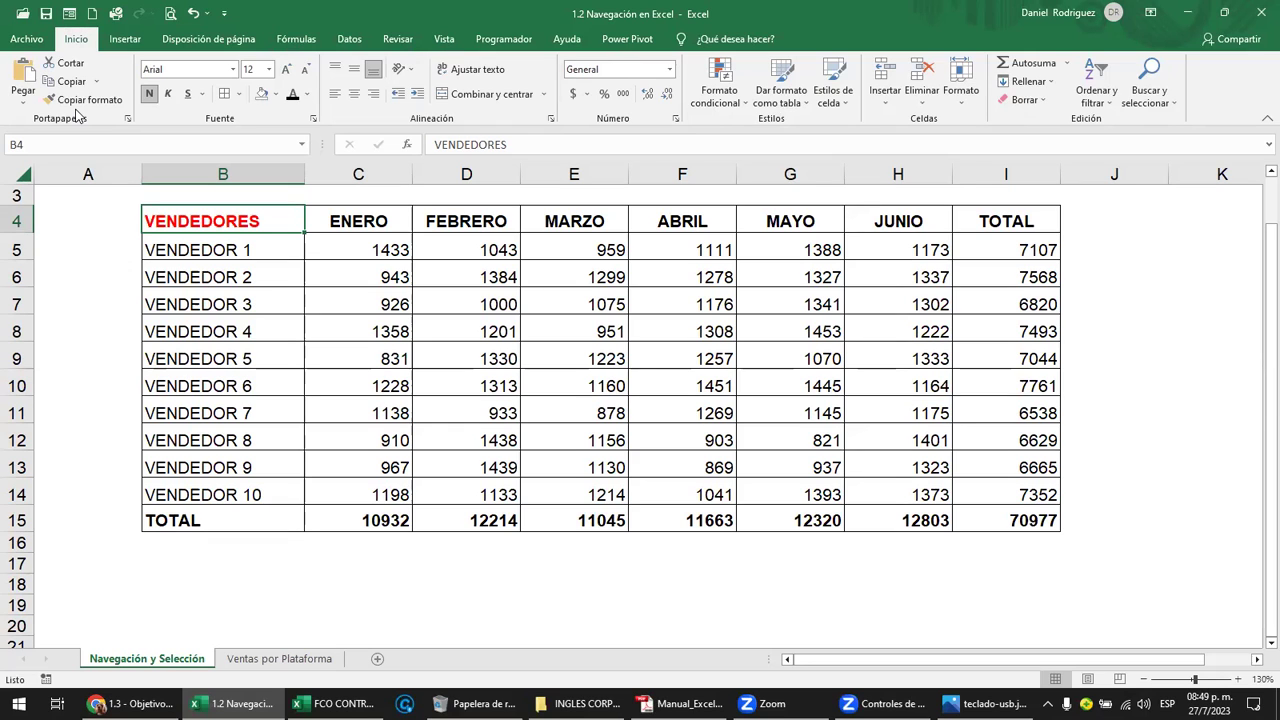
key(alt)
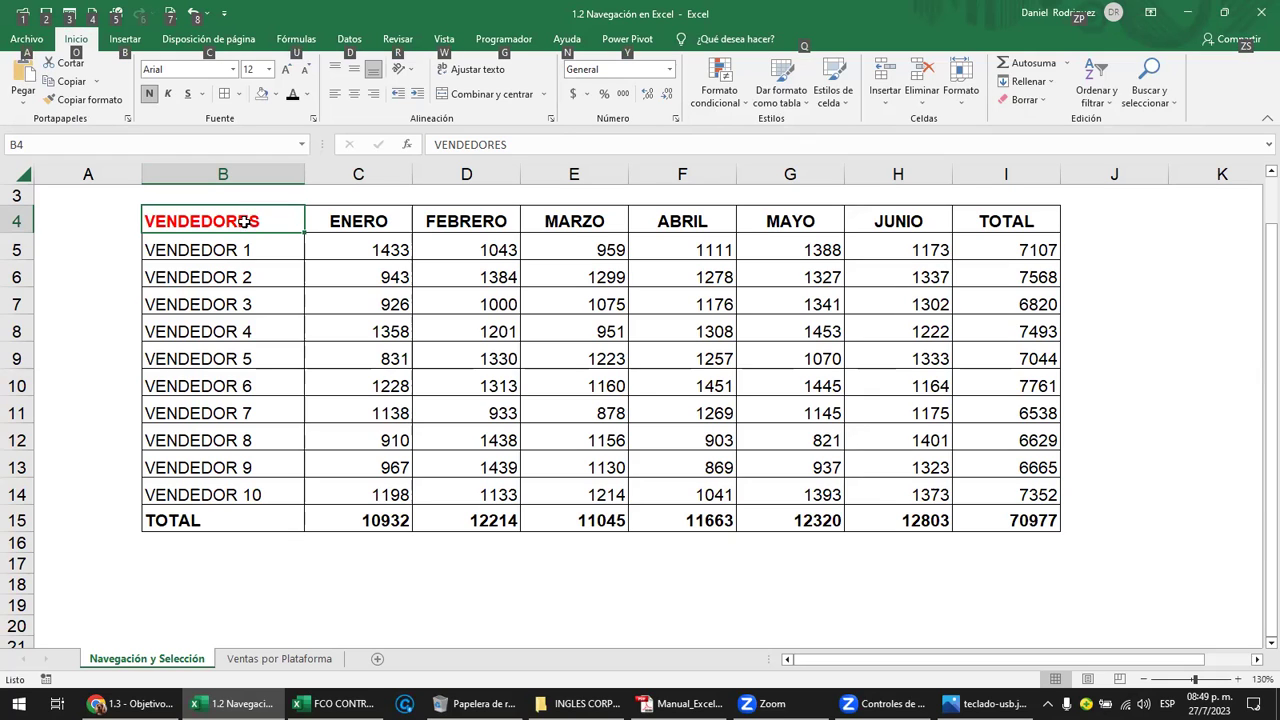
key(alt+Page_Down)
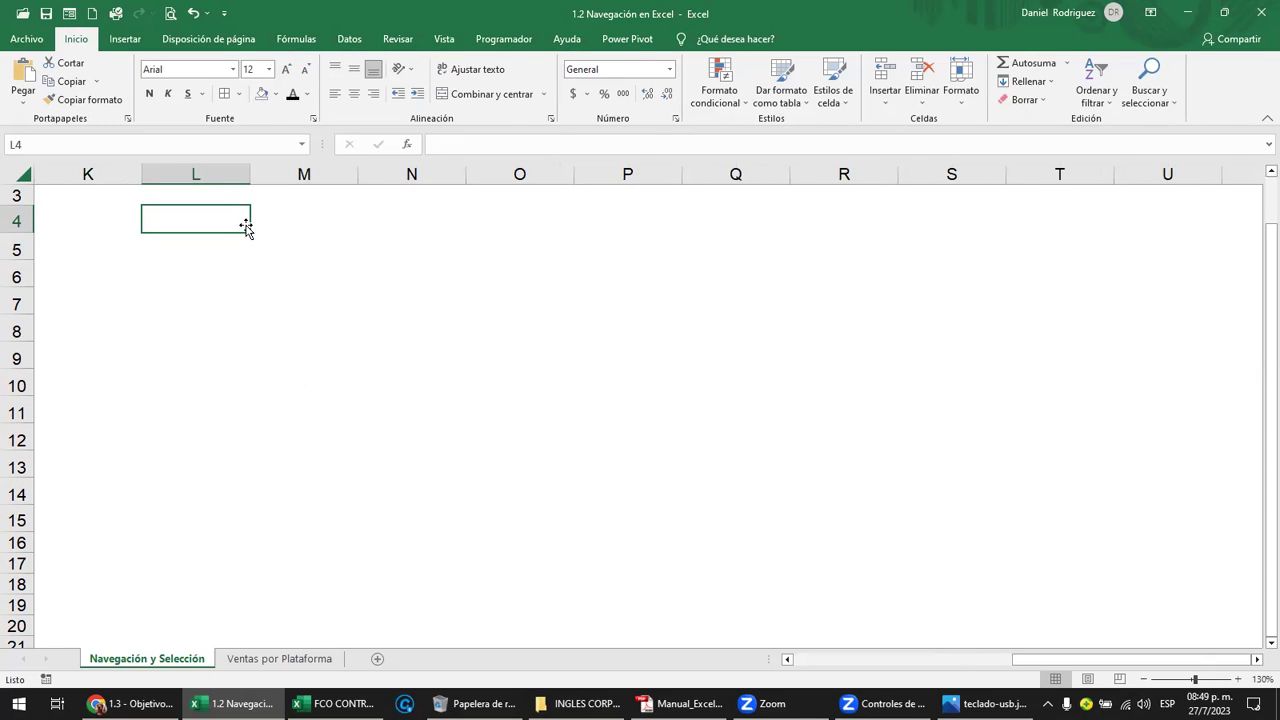
key(alt+Page_Down)
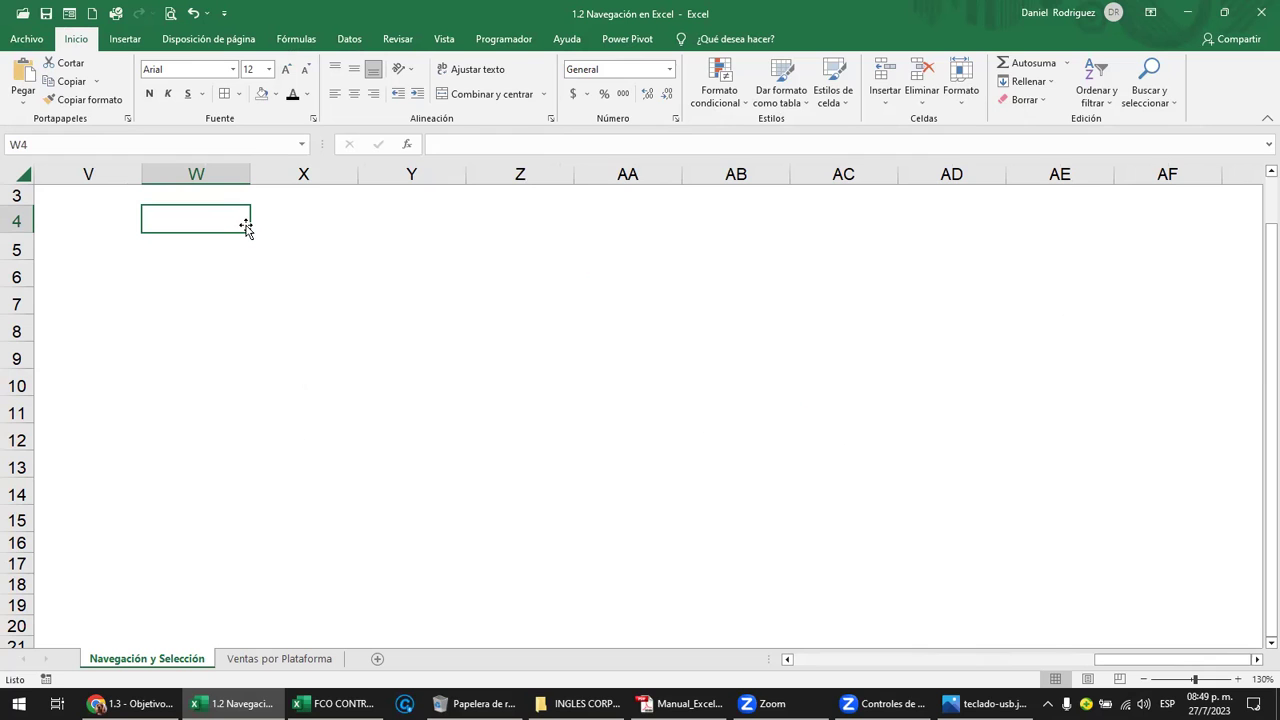
key(alt+Page_Up)
key(alt+Page_Up)
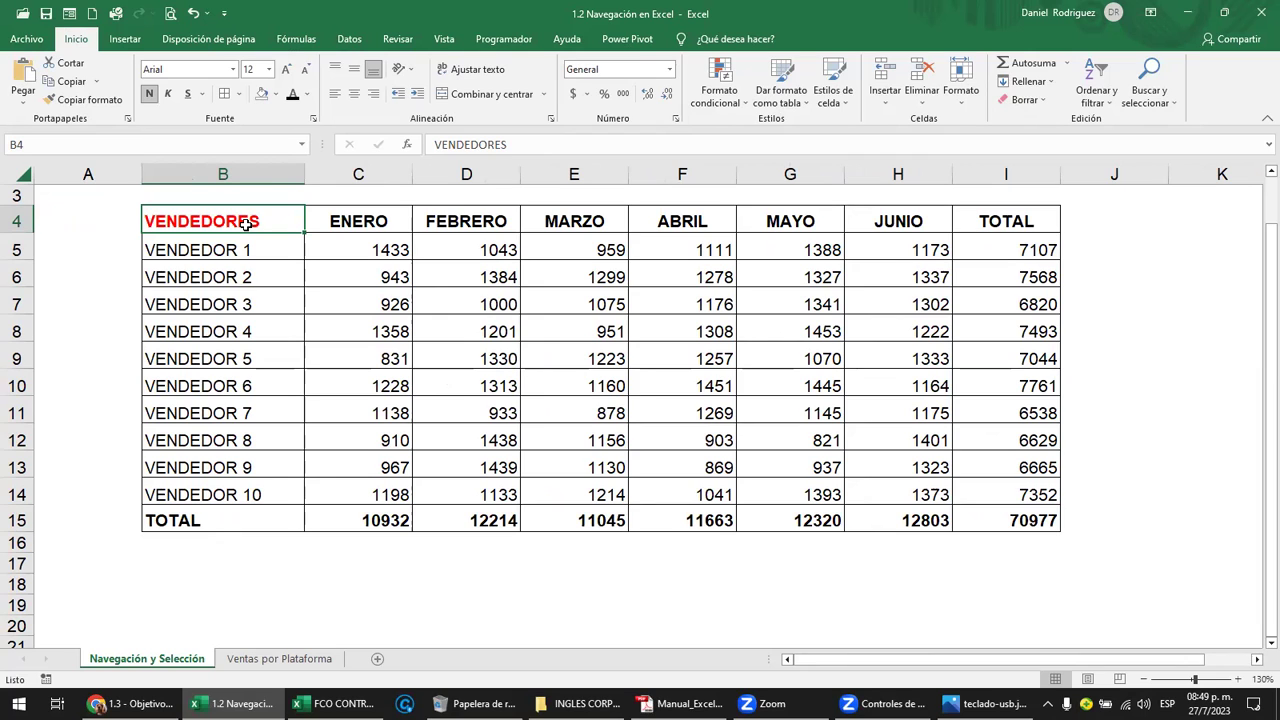
key(alt)
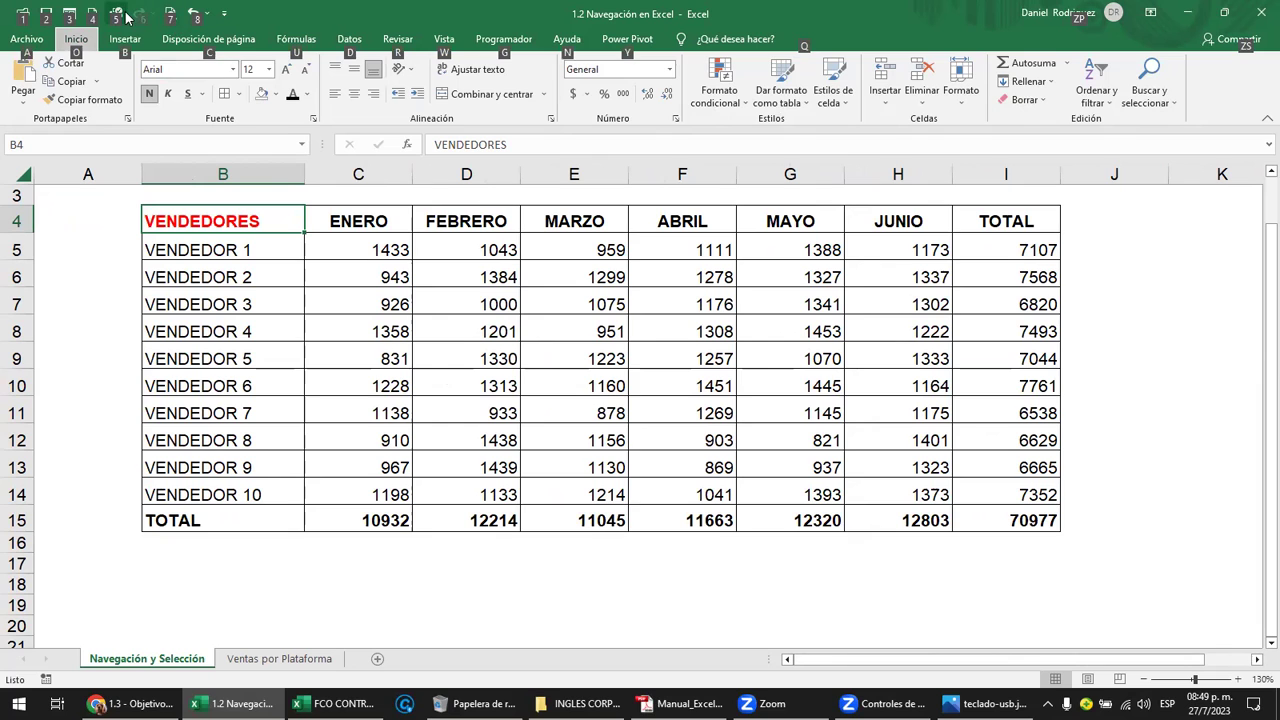
key(alt)
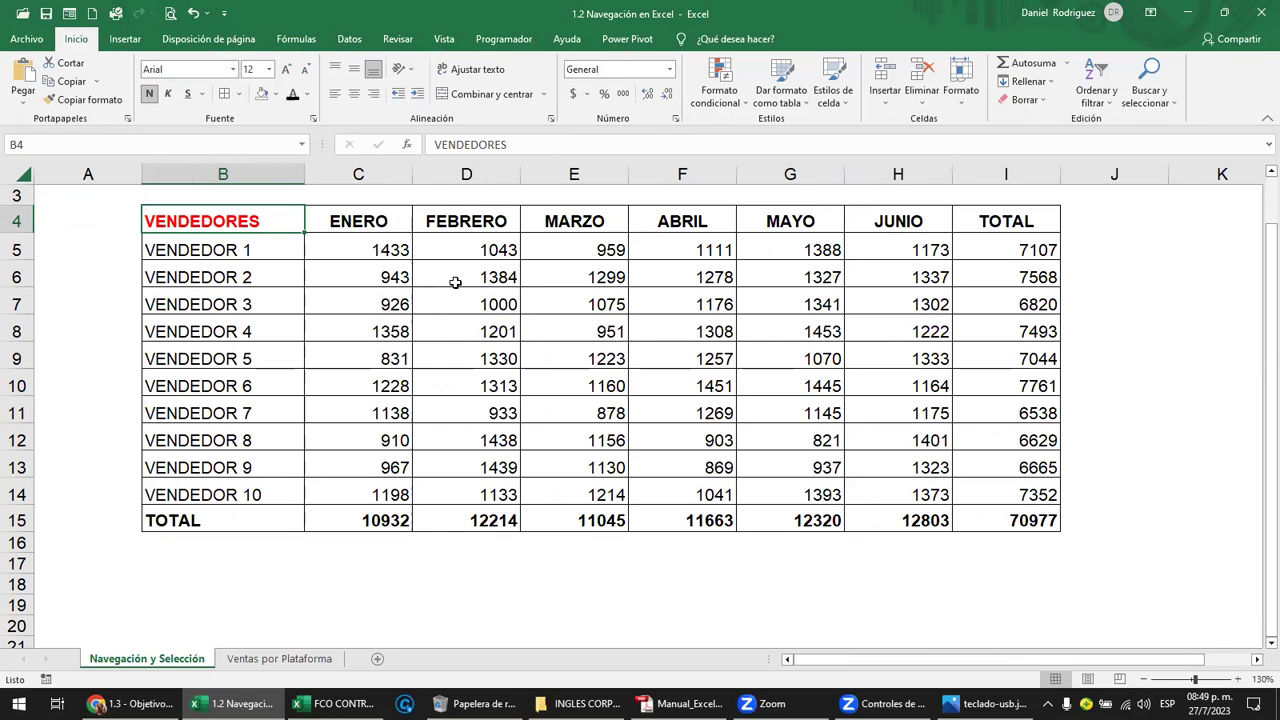
In the manual PDF, highlight 'ALT + AVPÁG', then clear the highlight.
click(682, 703)
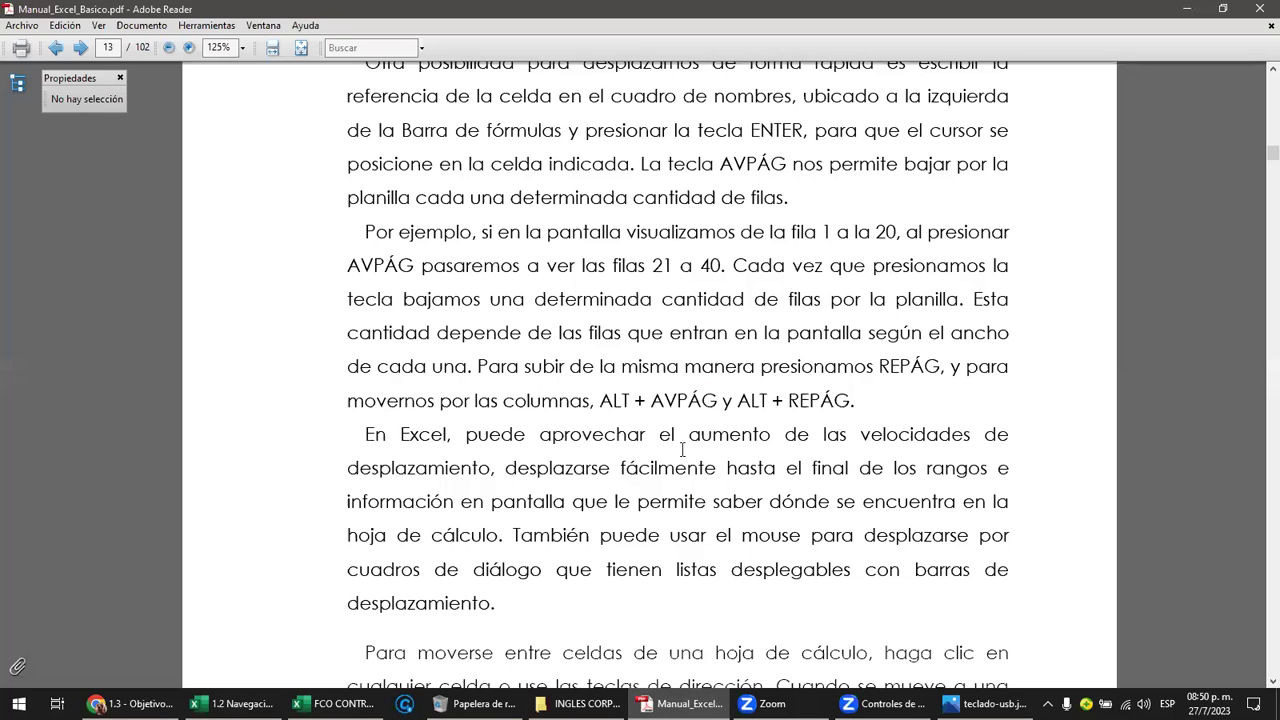
drag(601, 400, 717, 401)
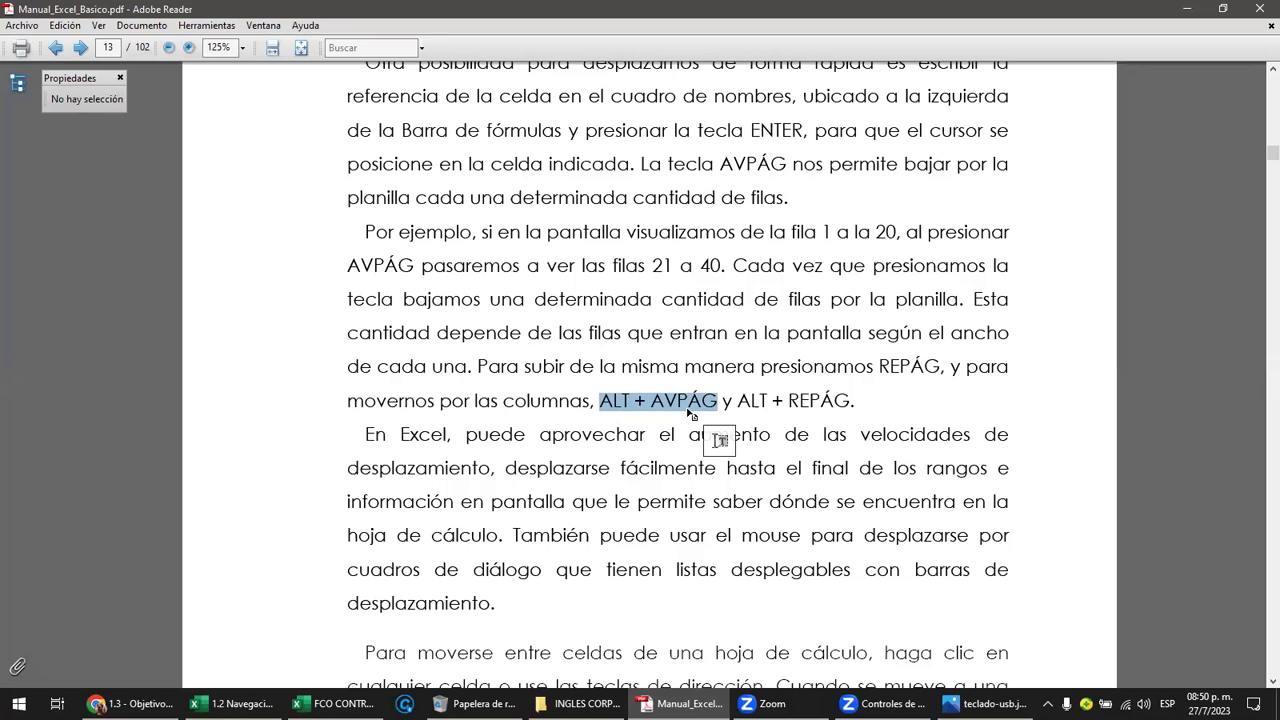
click(888, 408)
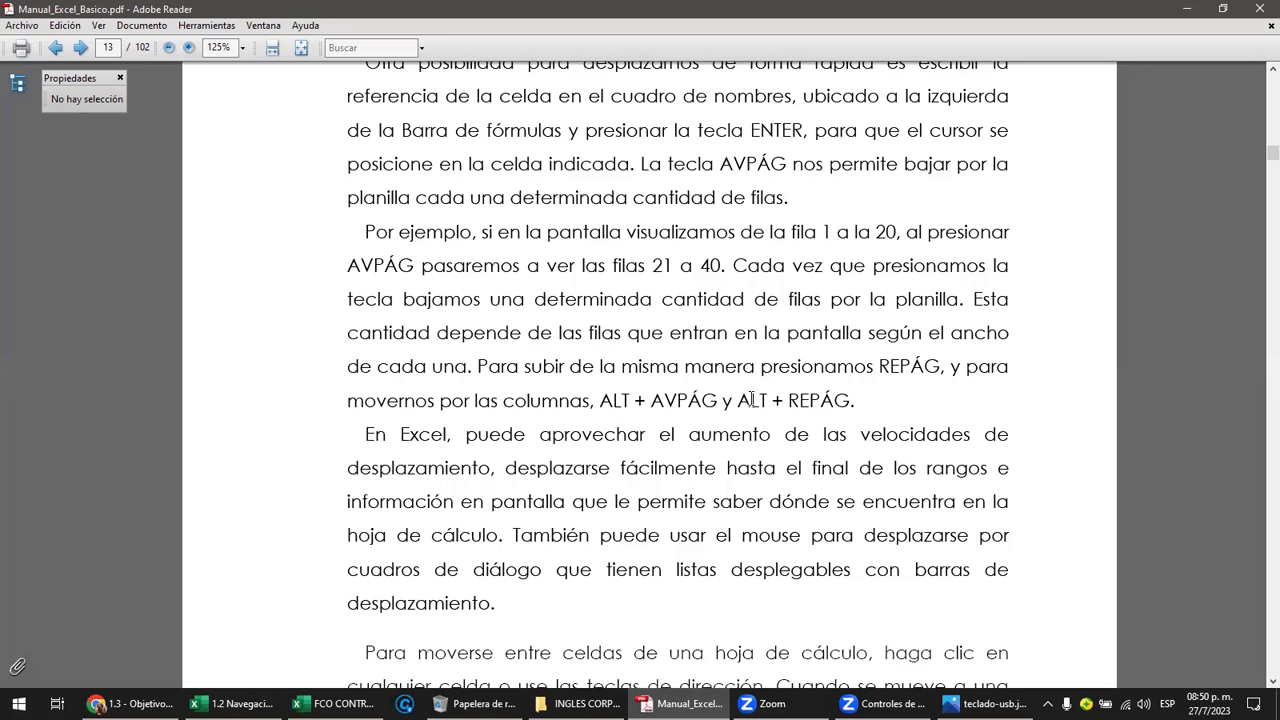
Scroll through the movement-key table and highlight 'Al principio y al final de los rangos'.
scroll(745, 395, down, 5)
scroll(749, 401, down, 2)
scroll(749, 402, down, 2)
scroll(749, 402, down, 2)
scroll(750, 405, down, 2)
scroll(749, 402, down, 6)
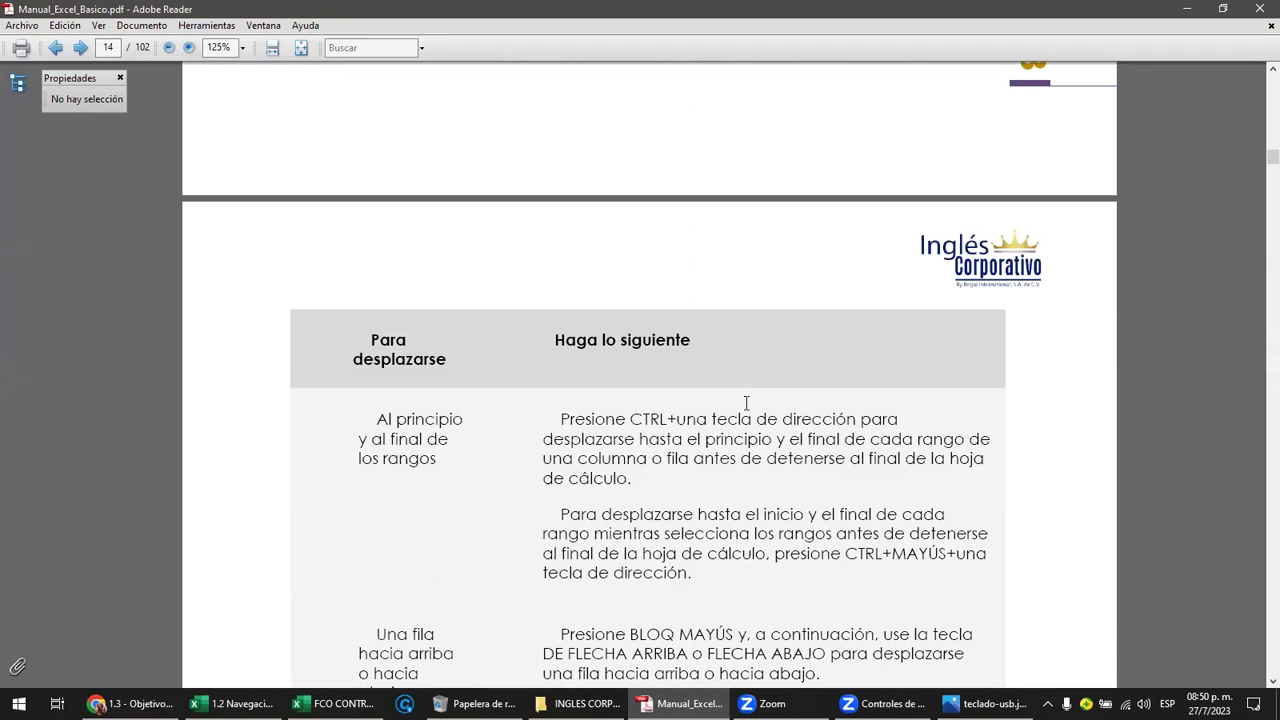
scroll(746, 403, down, 1)
scroll(746, 403, down, 1)
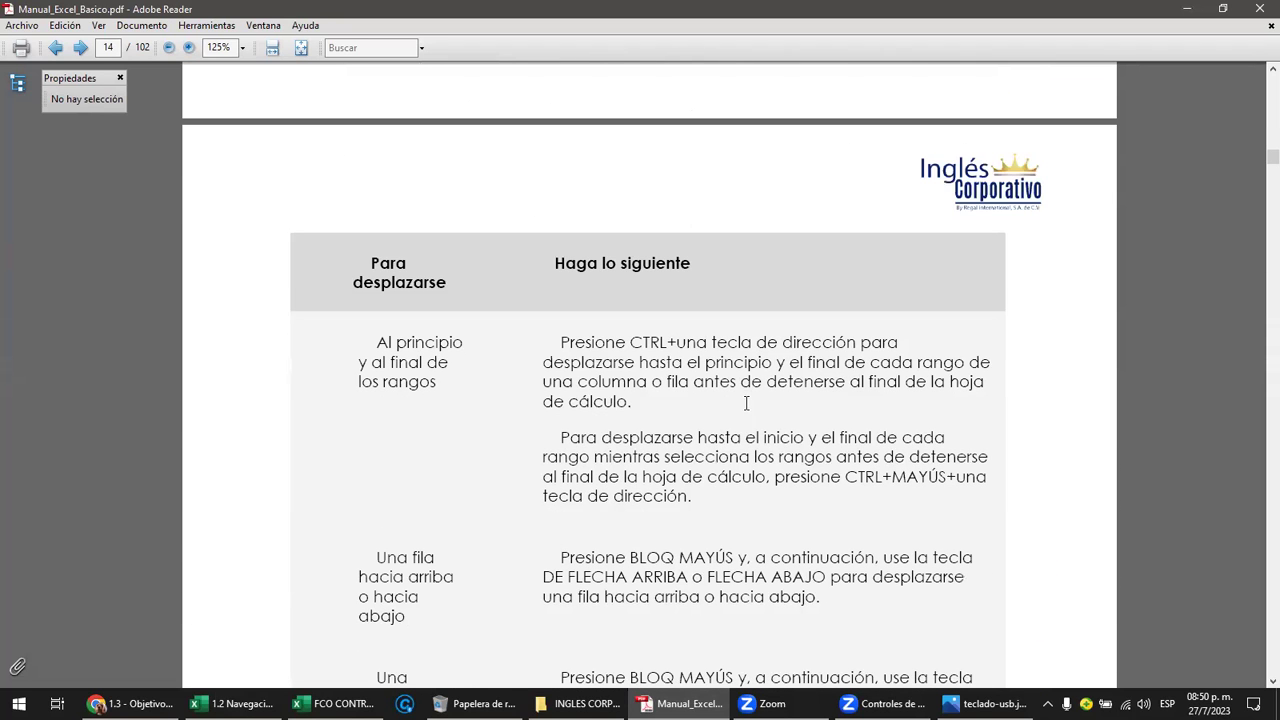
scroll(746, 403, down, 1)
scroll(746, 403, down, 1)
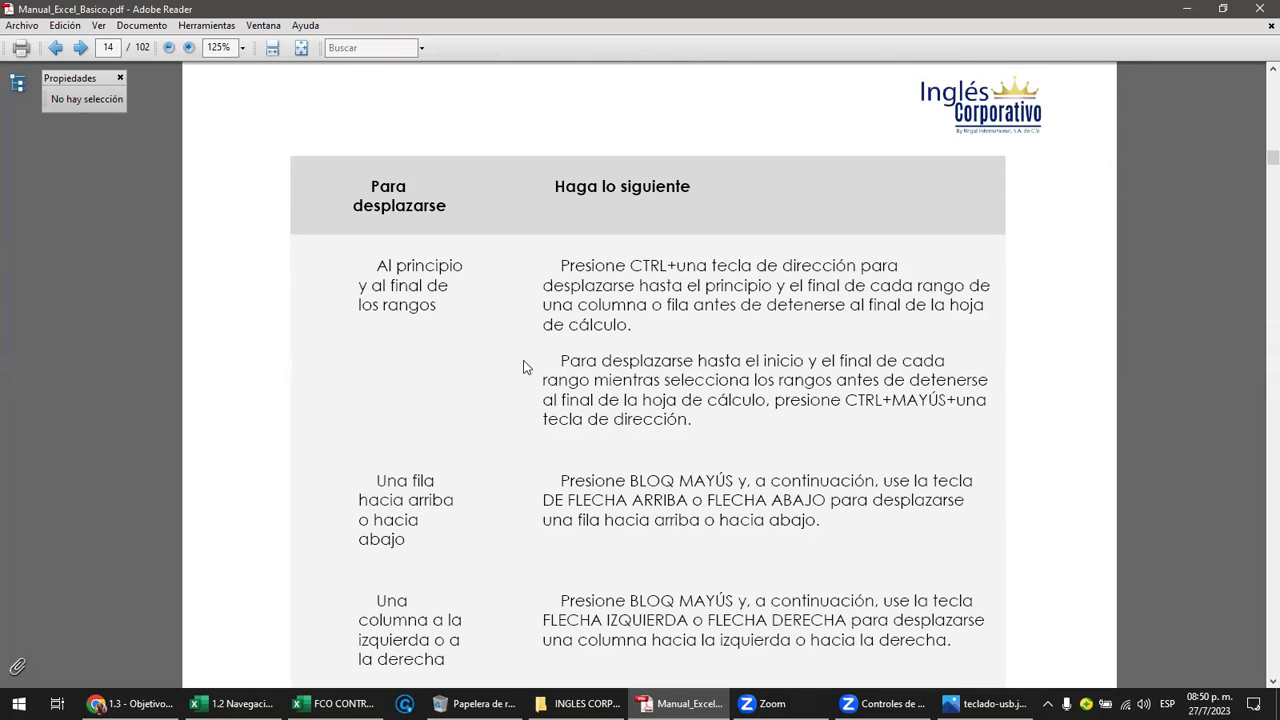
drag(378, 266, 449, 306)
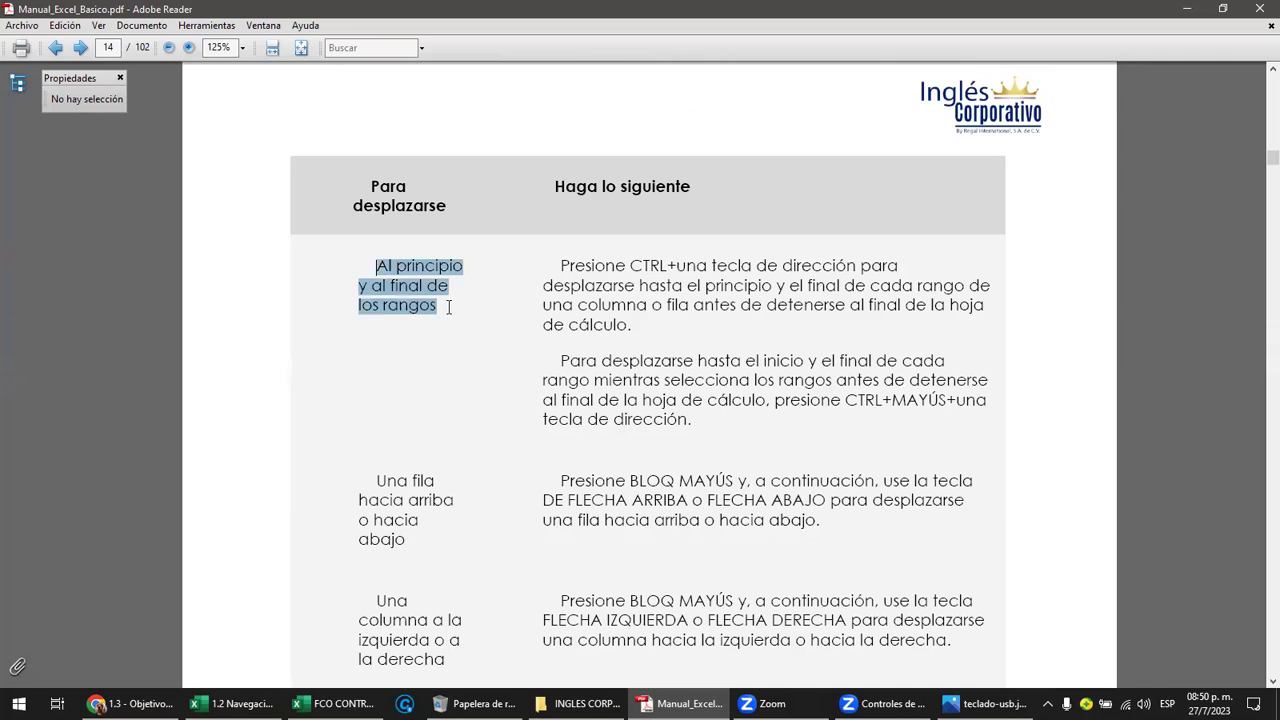
click(556, 360)
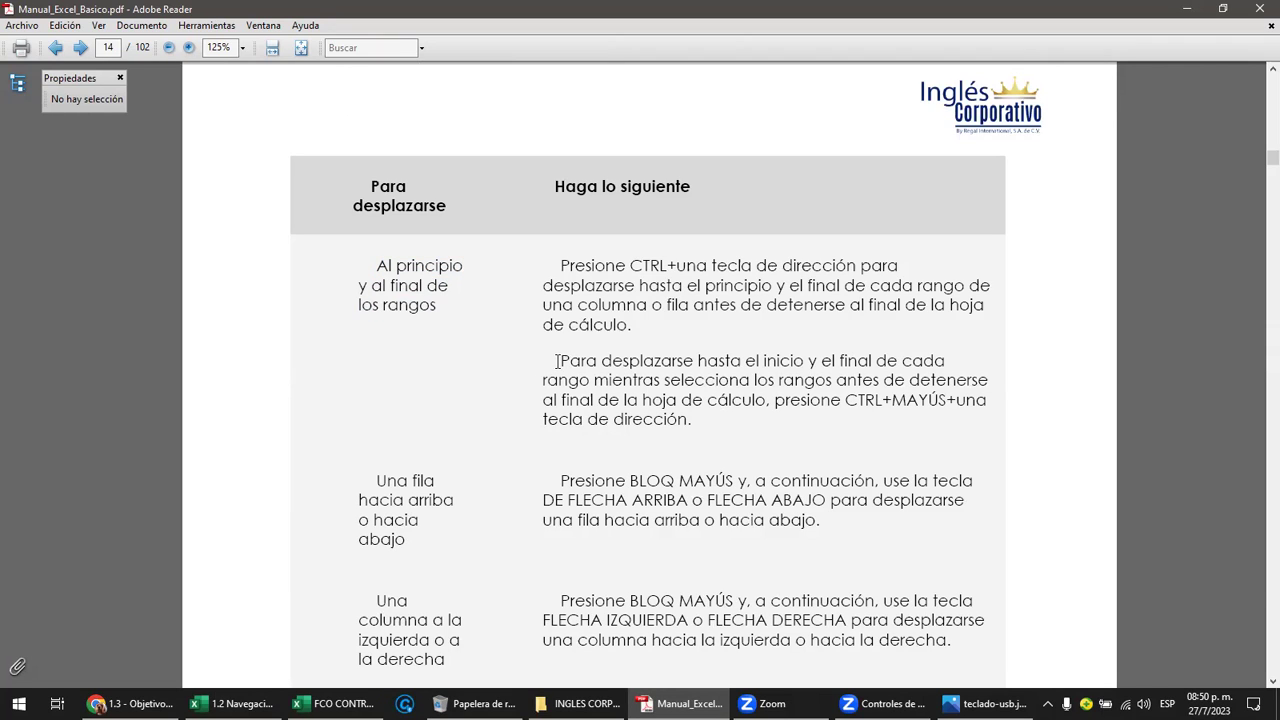
Scroll on to the page 16 Notas about scroll bars and deselect the page-number graphic.
scroll(556, 360, down, 1)
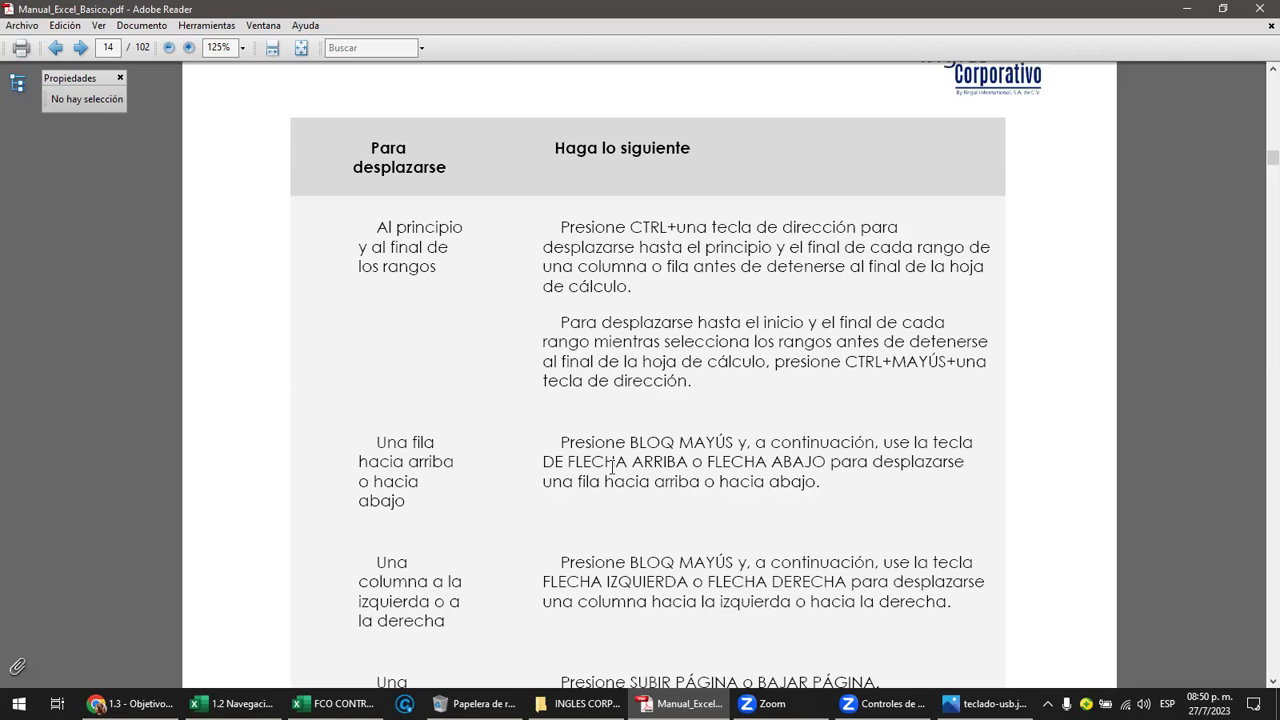
scroll(570, 467, down, 1)
scroll(570, 467, down, 3)
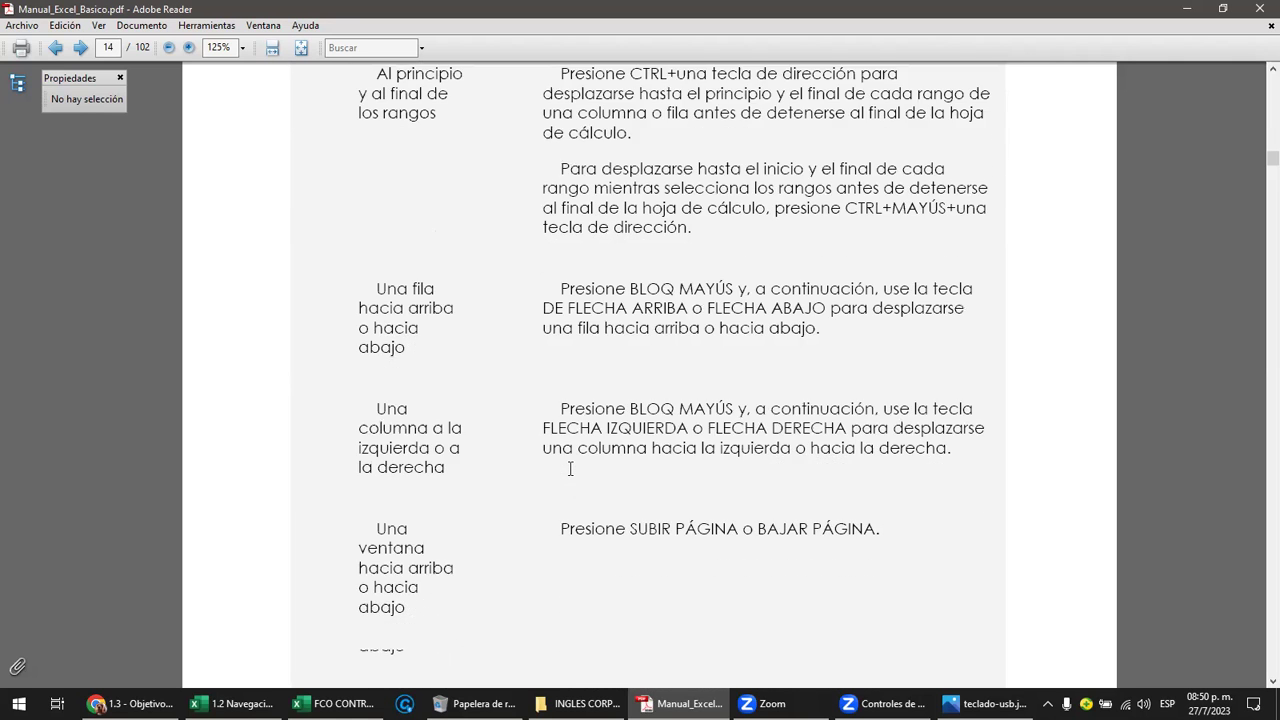
scroll(570, 468, down, 1)
scroll(570, 468, down, 1)
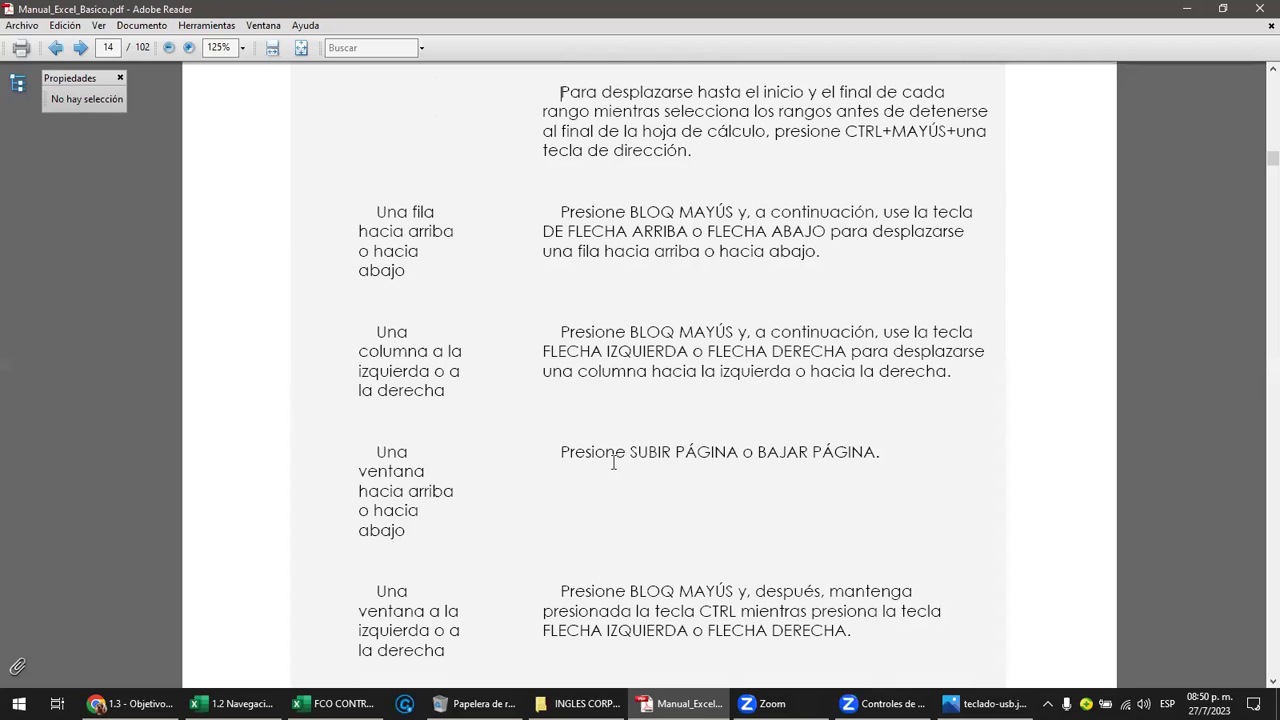
scroll(705, 500, down, 1)
scroll(716, 509, down, 4)
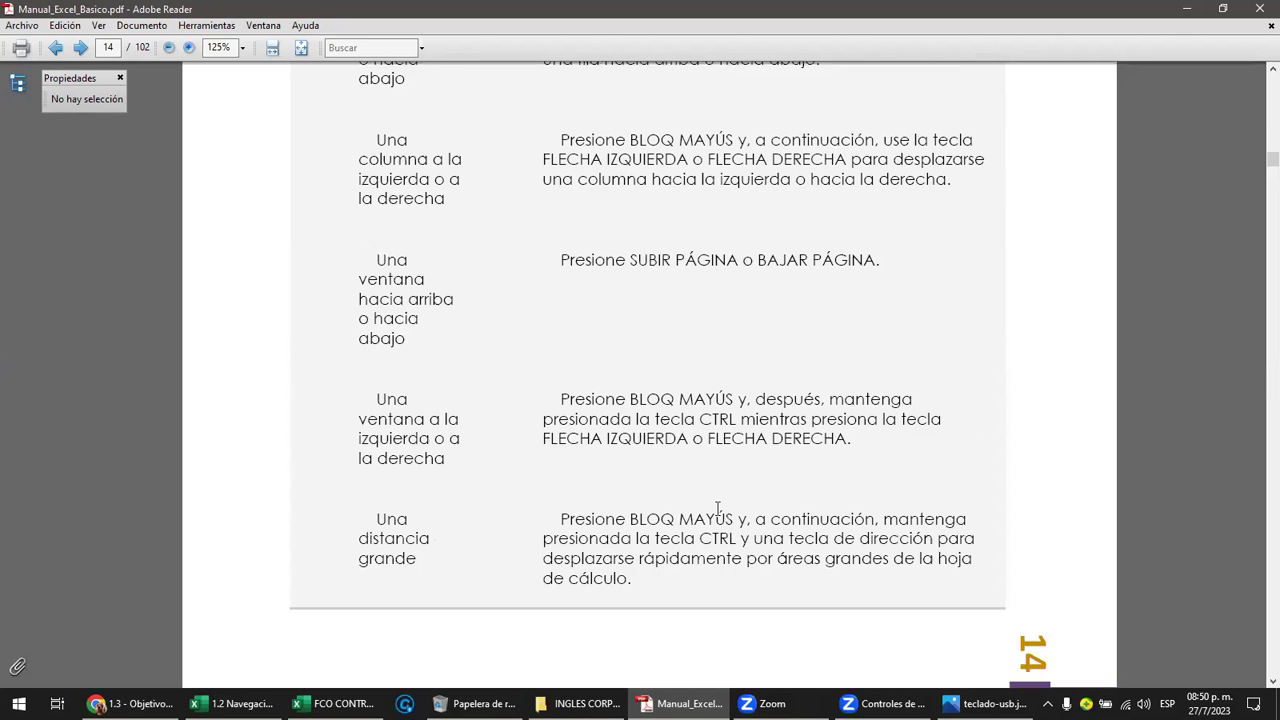
scroll(718, 508, down, 3)
scroll(718, 508, down, 4)
scroll(718, 508, down, 3)
scroll(718, 508, down, 4)
scroll(718, 508, down, 2)
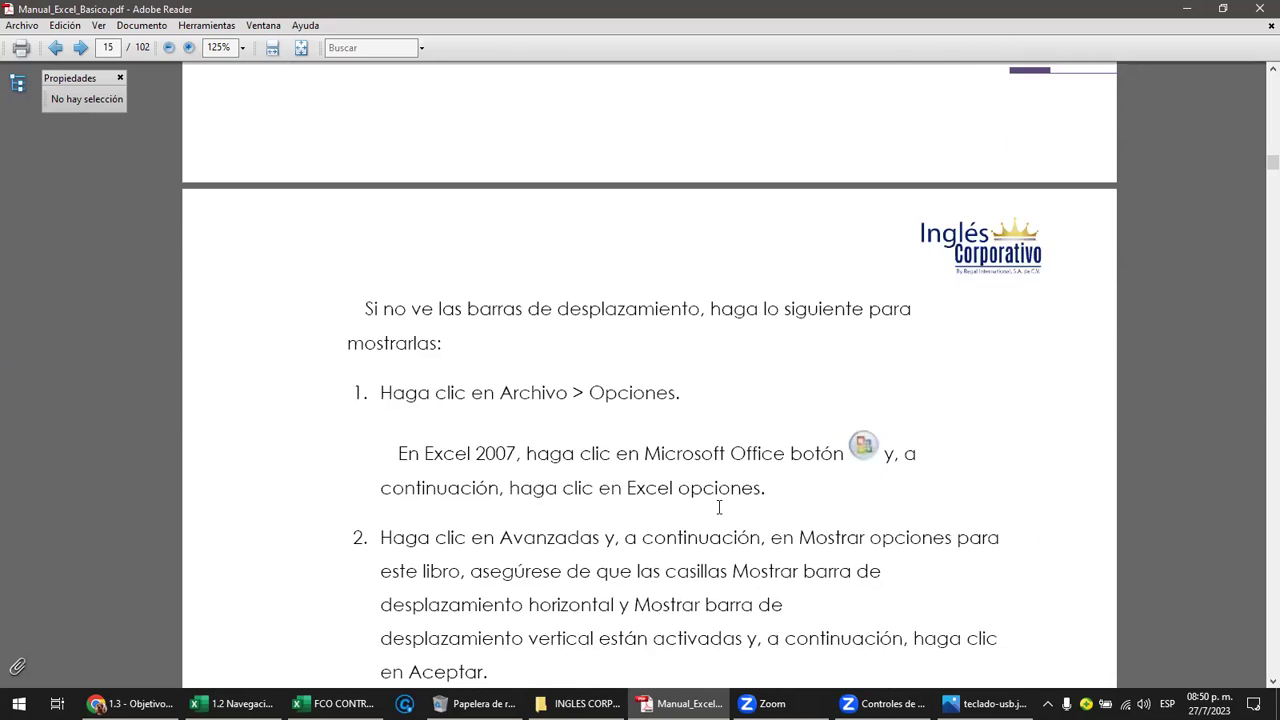
scroll(720, 506, down, 6)
scroll(720, 506, down, 2)
scroll(720, 506, down, 3)
scroll(722, 508, down, 4)
scroll(724, 513, down, 6)
scroll(724, 513, down, 4)
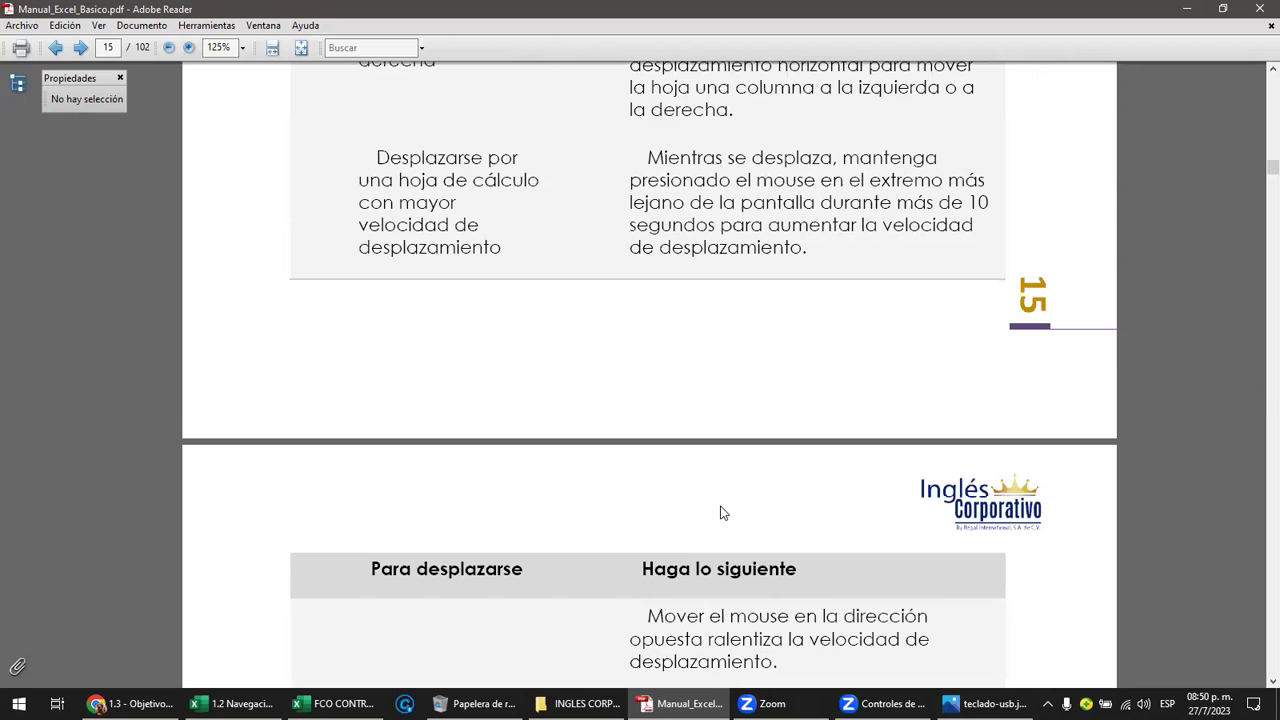
scroll(724, 513, down, 4)
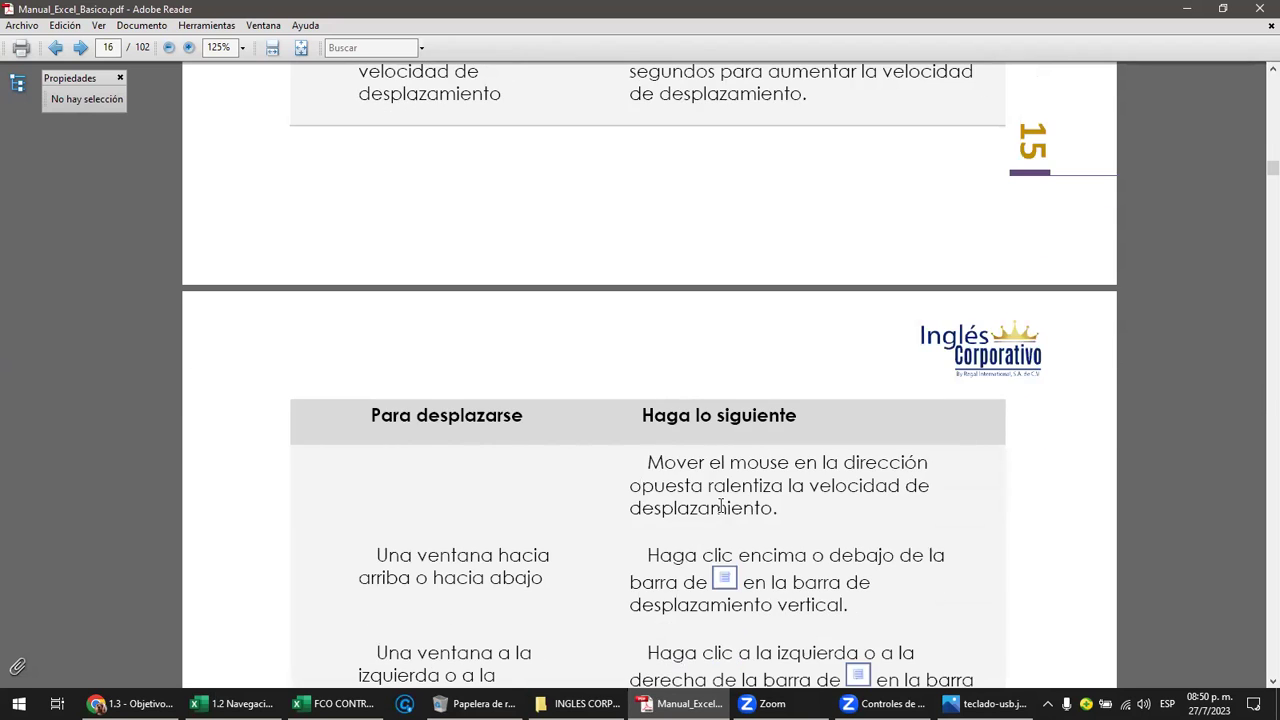
scroll(720, 506, down, 3)
scroll(720, 506, down, 1)
scroll(720, 506, down, 5)
scroll(720, 506, down, 4)
scroll(720, 506, down, 4)
scroll(720, 506, down, 4)
scroll(720, 506, down, 1)
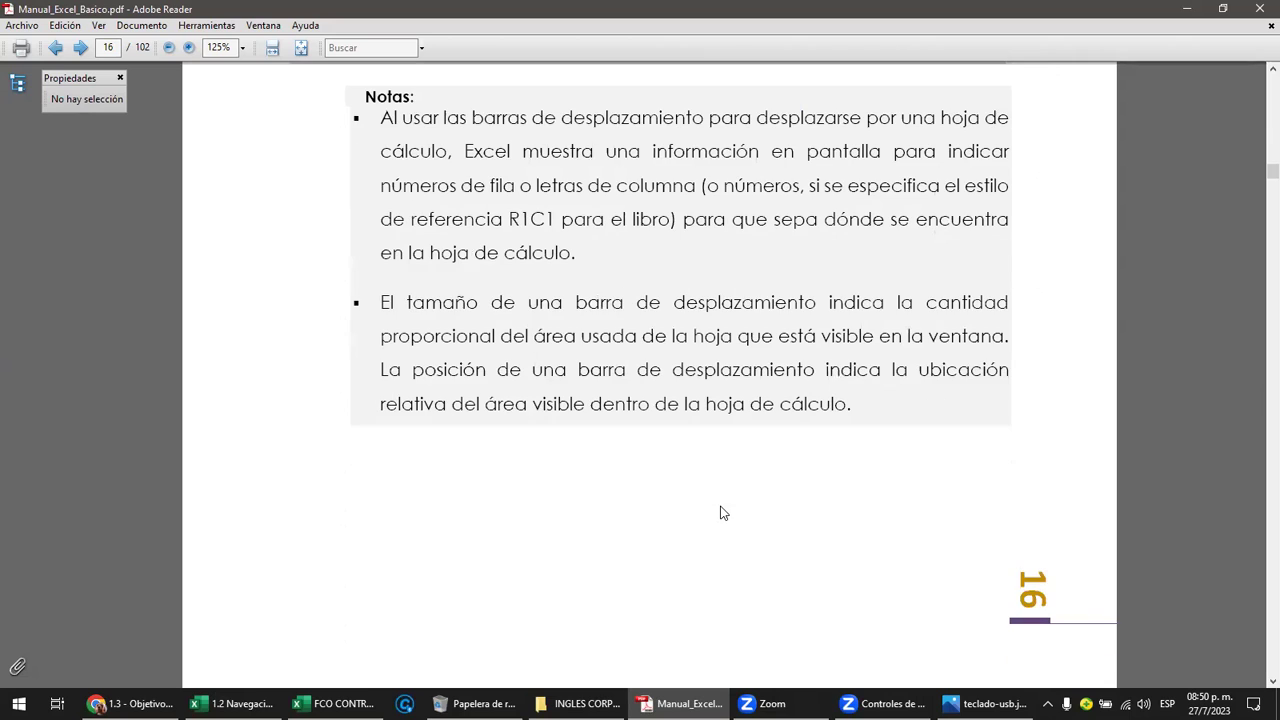
click(1014, 488)
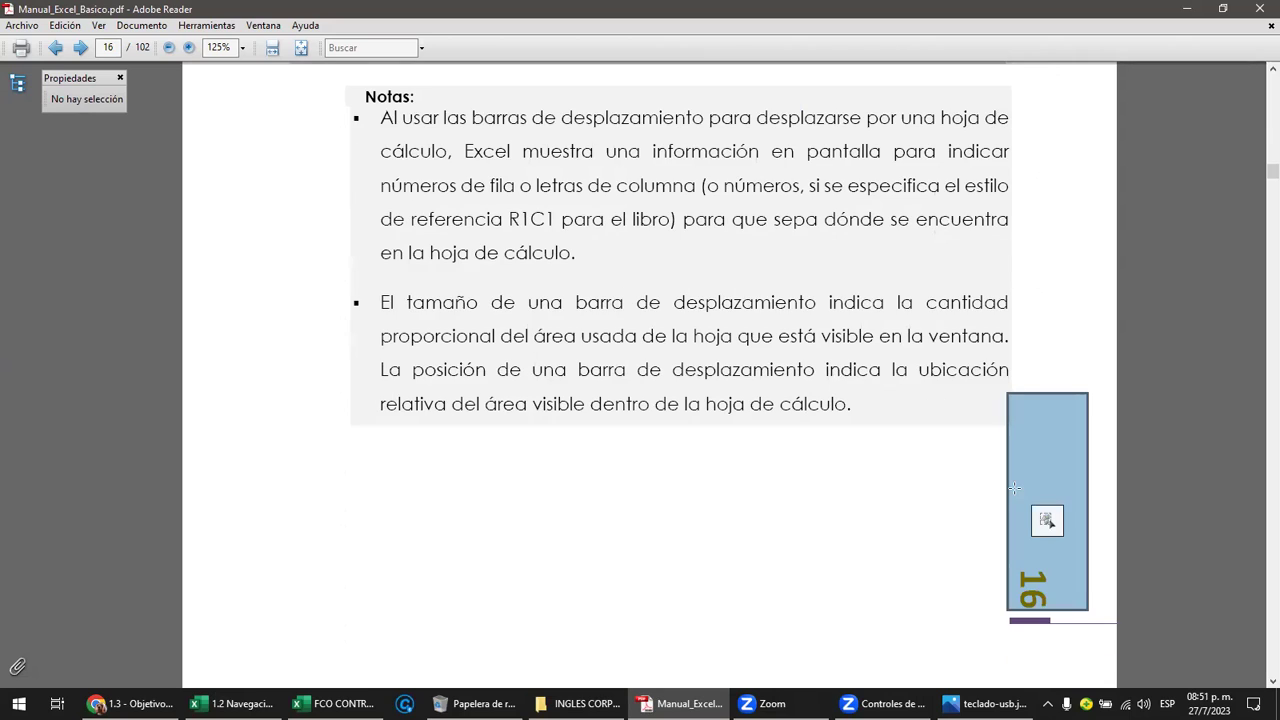
click(912, 500)
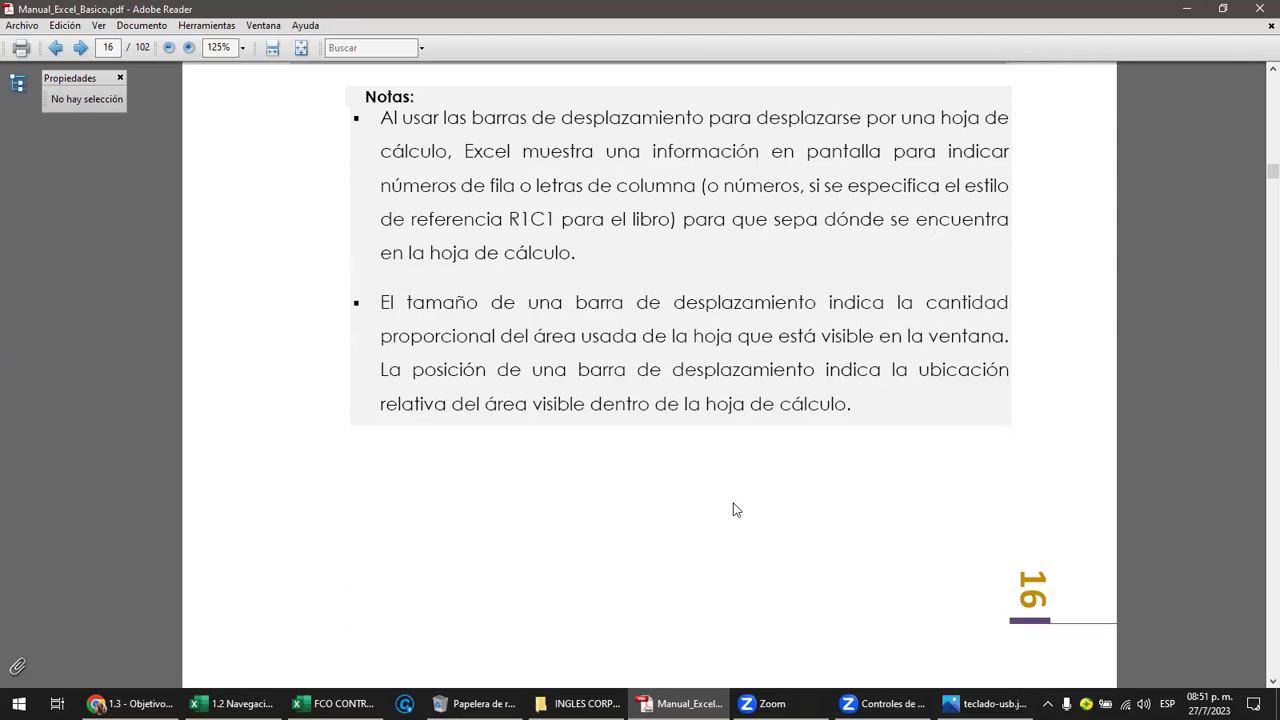
View the Chrome slide on selecting cells in no order, then show Excel's Ventas por Plataforma sheet.
mouse_move(145, 700)
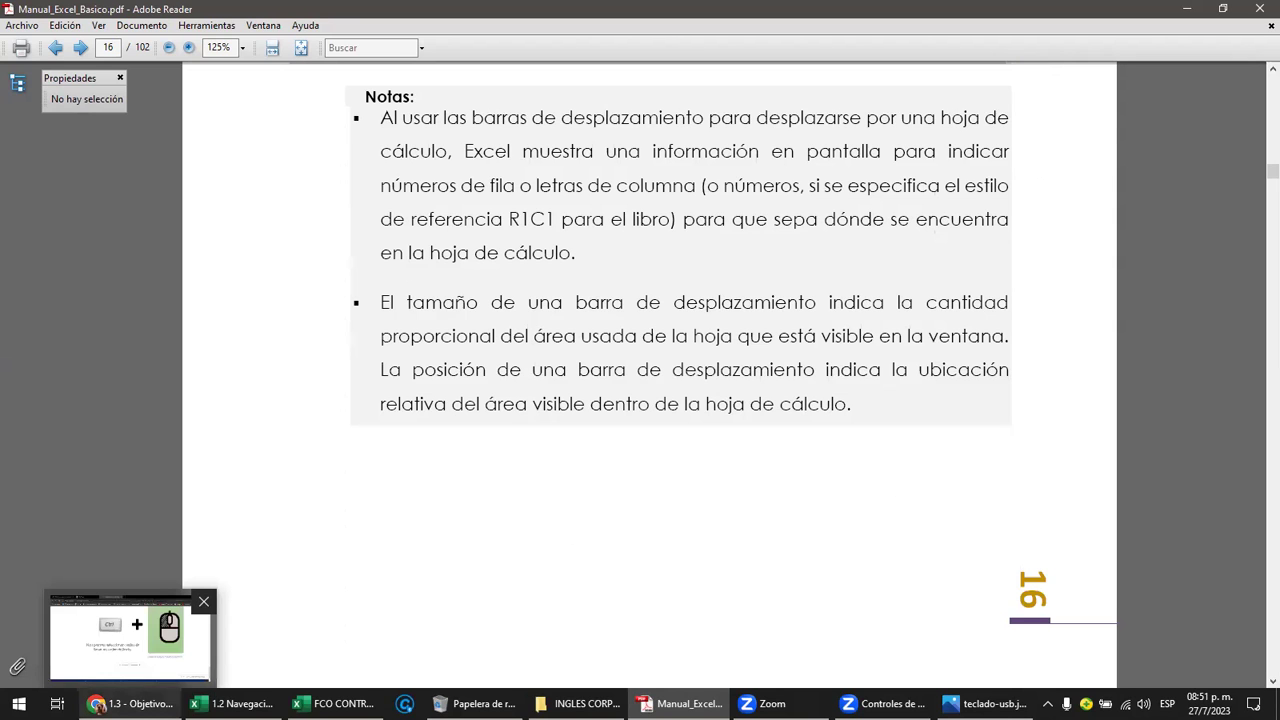
click(180, 630)
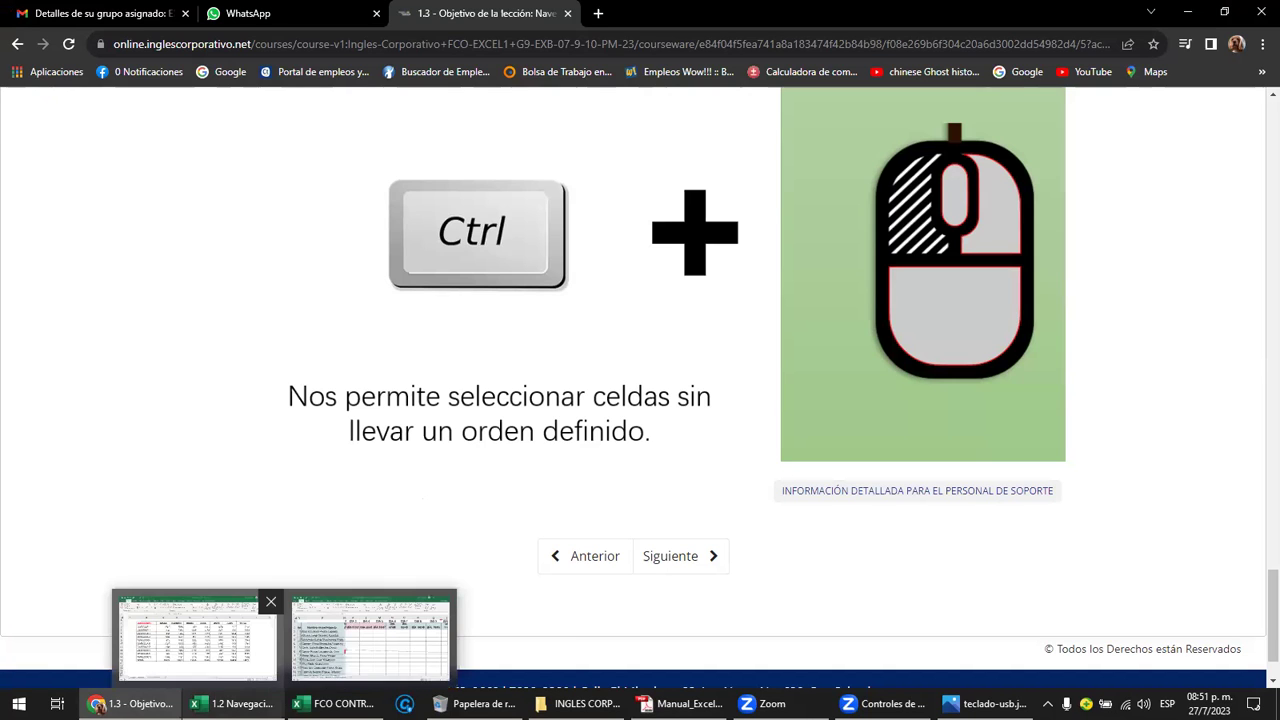
click(250, 685)
click(278, 659)
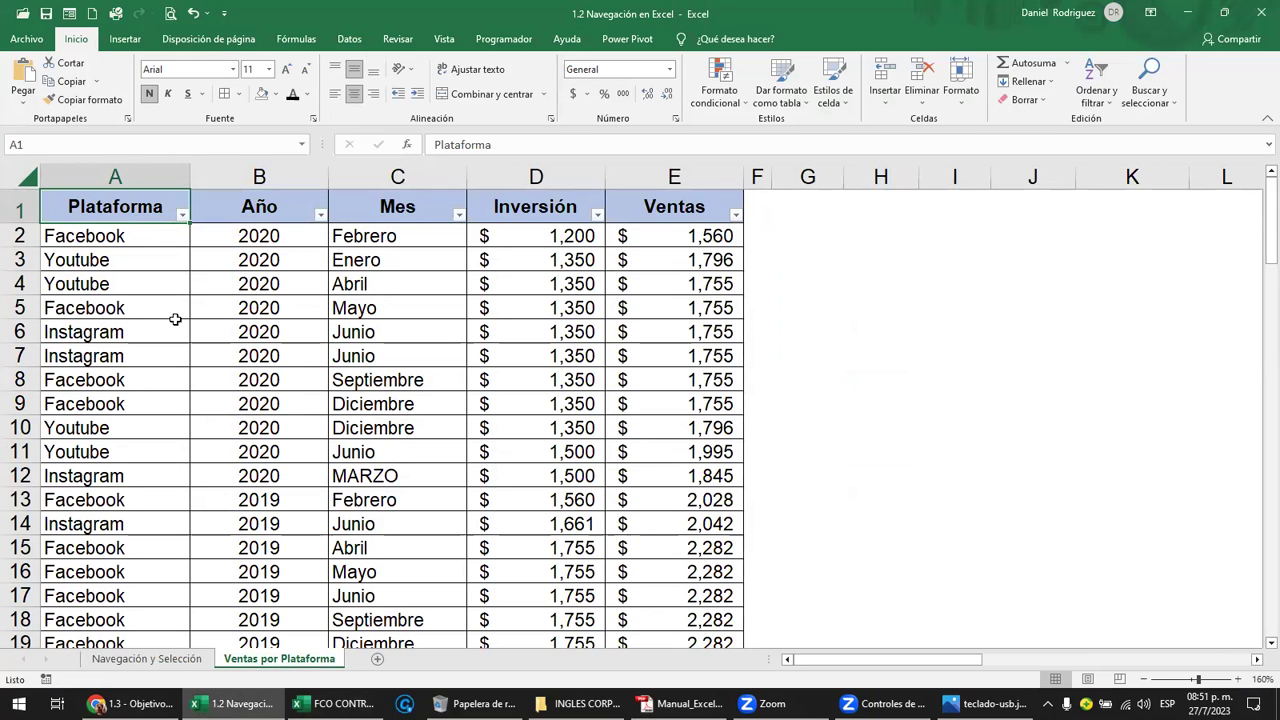
Select column A, then from A1 extend the selection down to the last Plataforma entry.
click(114, 176)
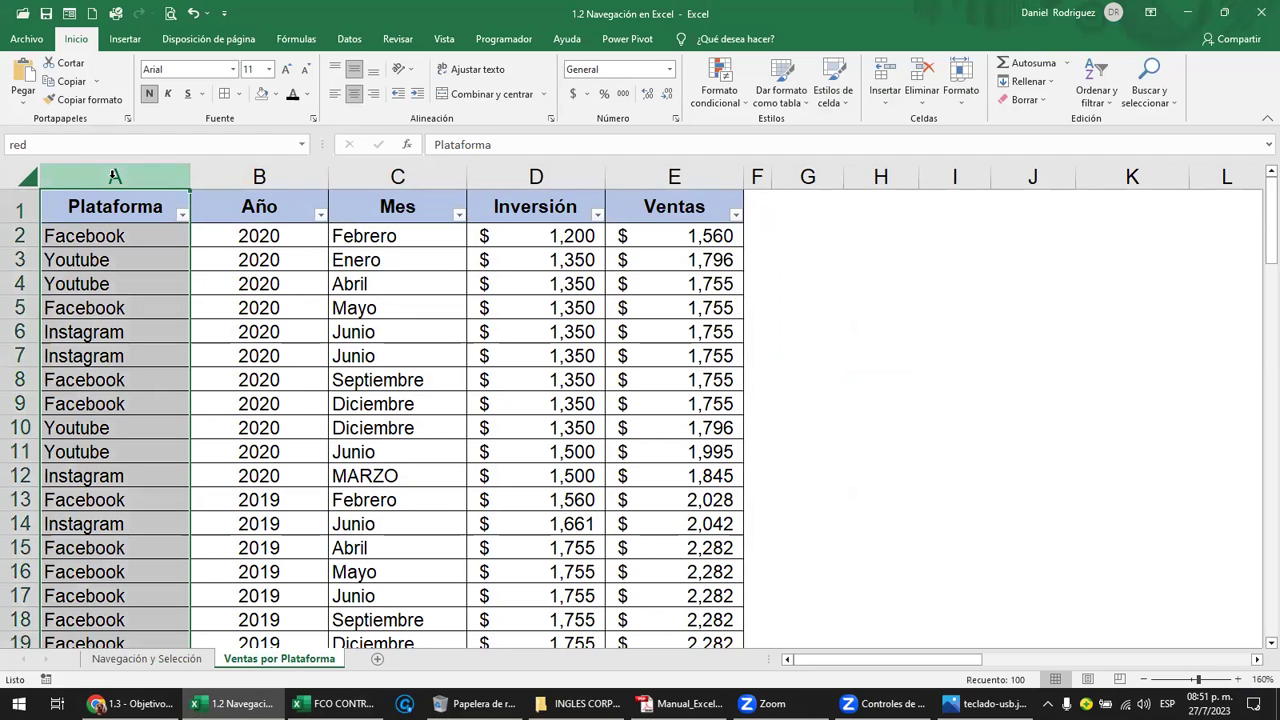
scroll(125, 348, down, 6)
scroll(123, 348, down, 6)
scroll(123, 350, down, 10)
scroll(123, 350, down, 11)
scroll(124, 352, down, 7)
scroll(124, 353, up, 5)
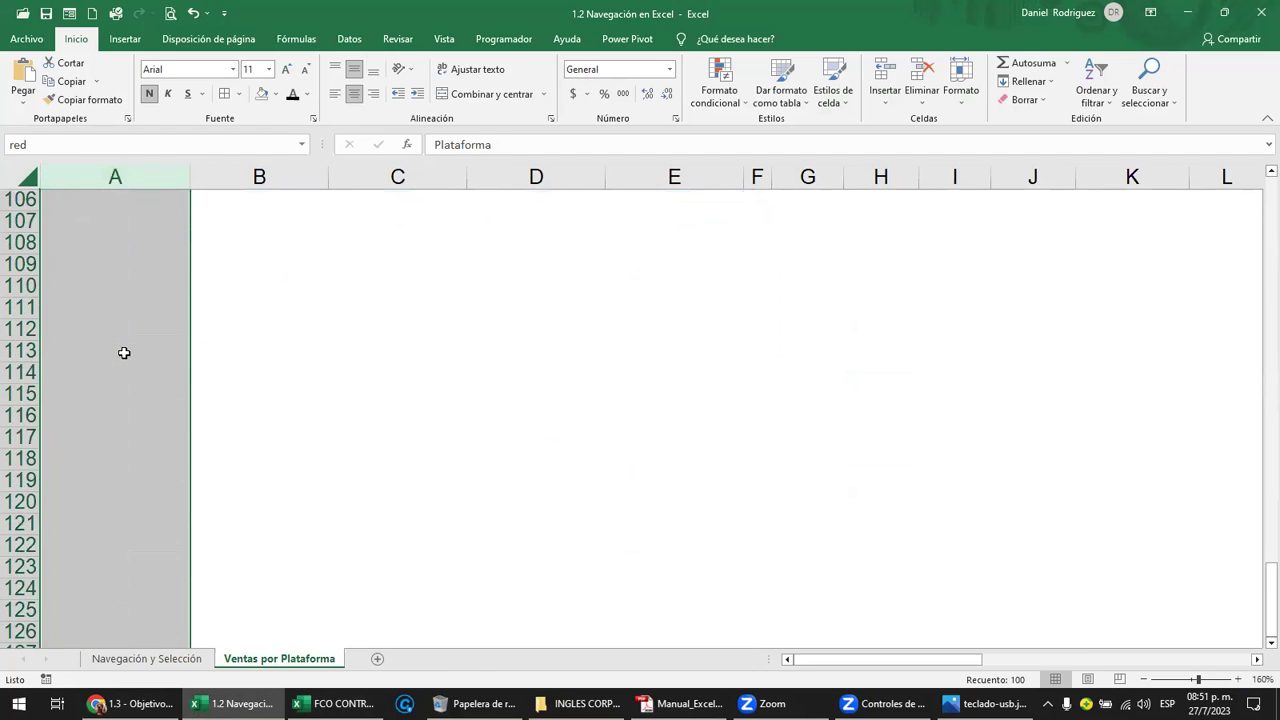
scroll(124, 353, up, 9)
scroll(124, 350, up, 15)
scroll(124, 350, up, 11)
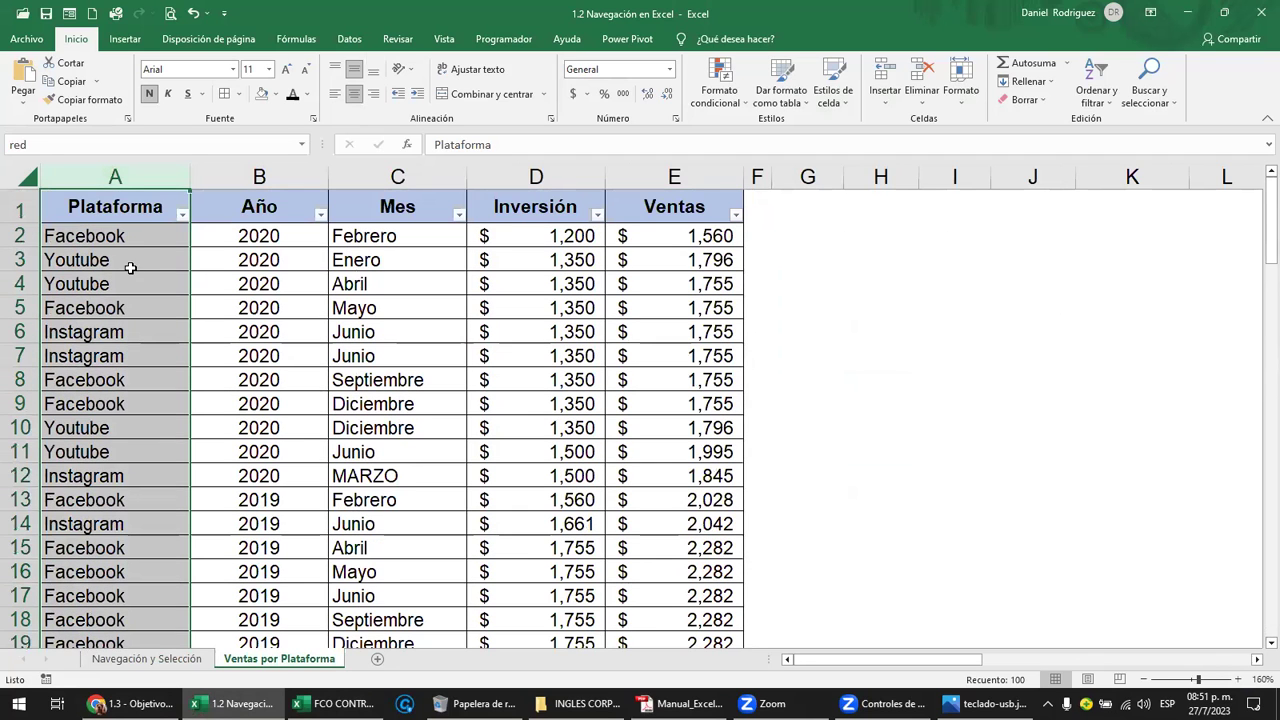
click(140, 217)
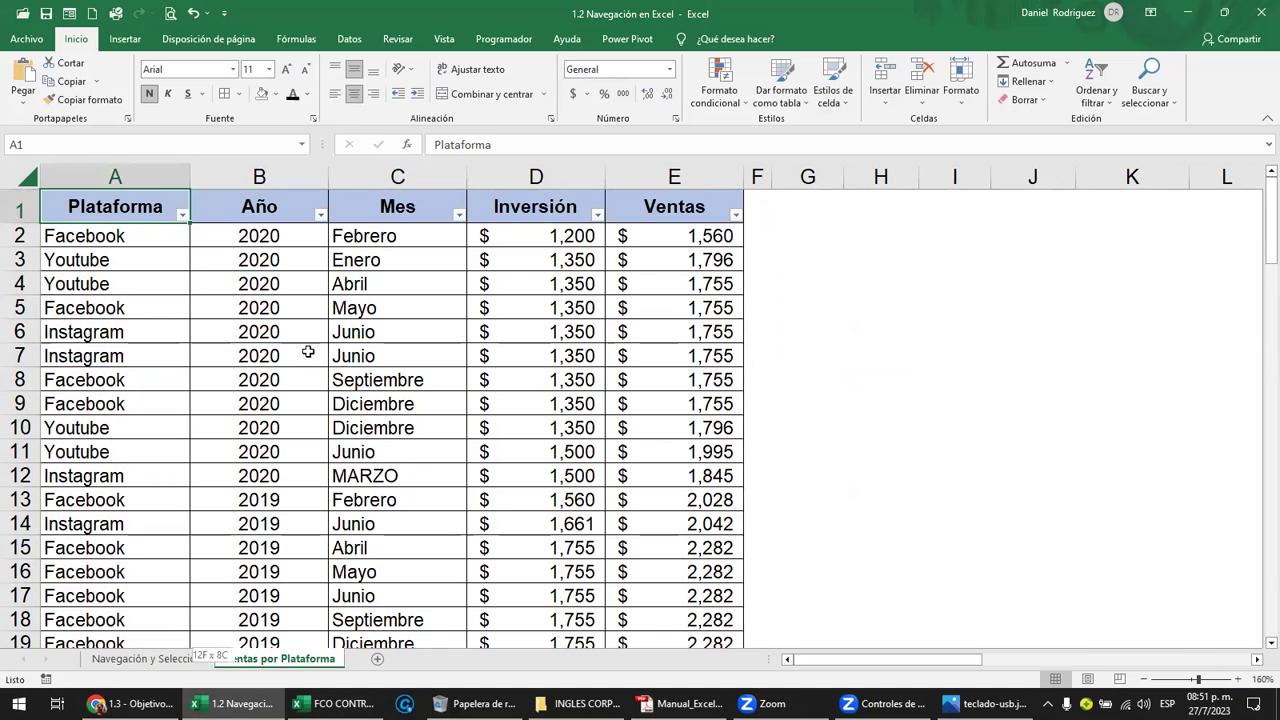
key(ctrl+shift+Down)
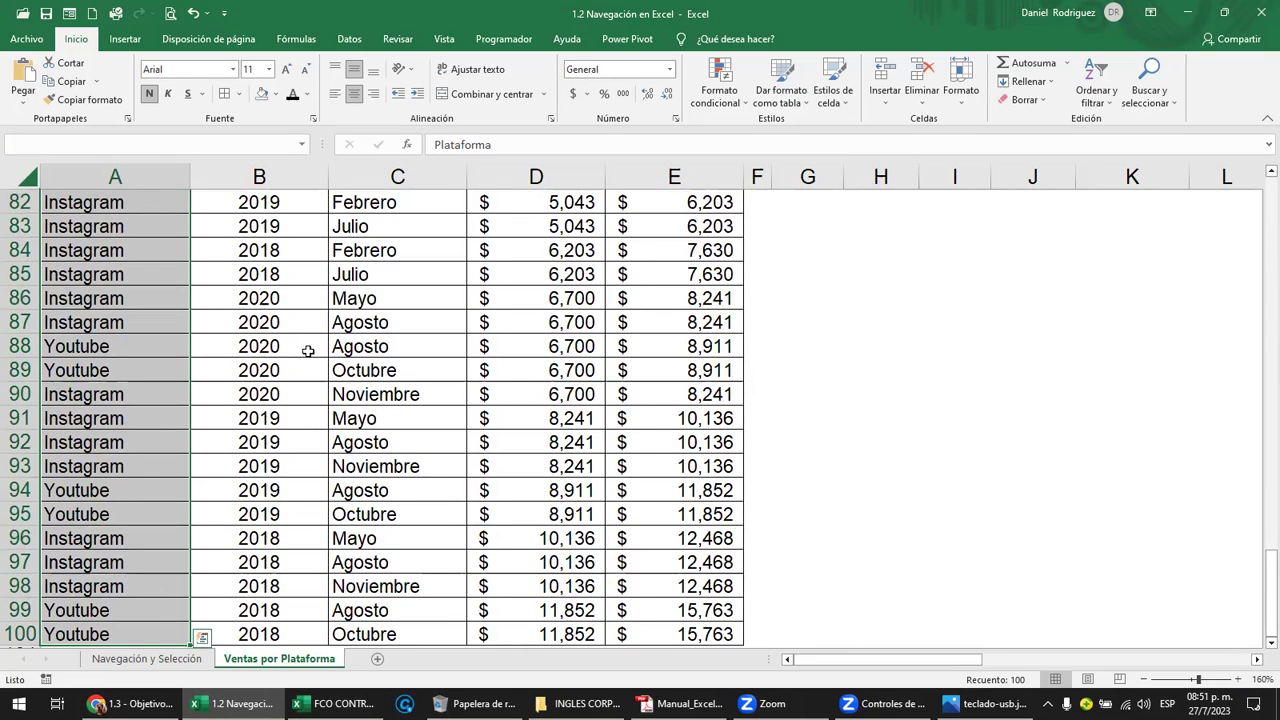
Return to A1 with Ctrl+Home and extend the selection across the headers and down to row 100.
scroll(308, 350, up, 2)
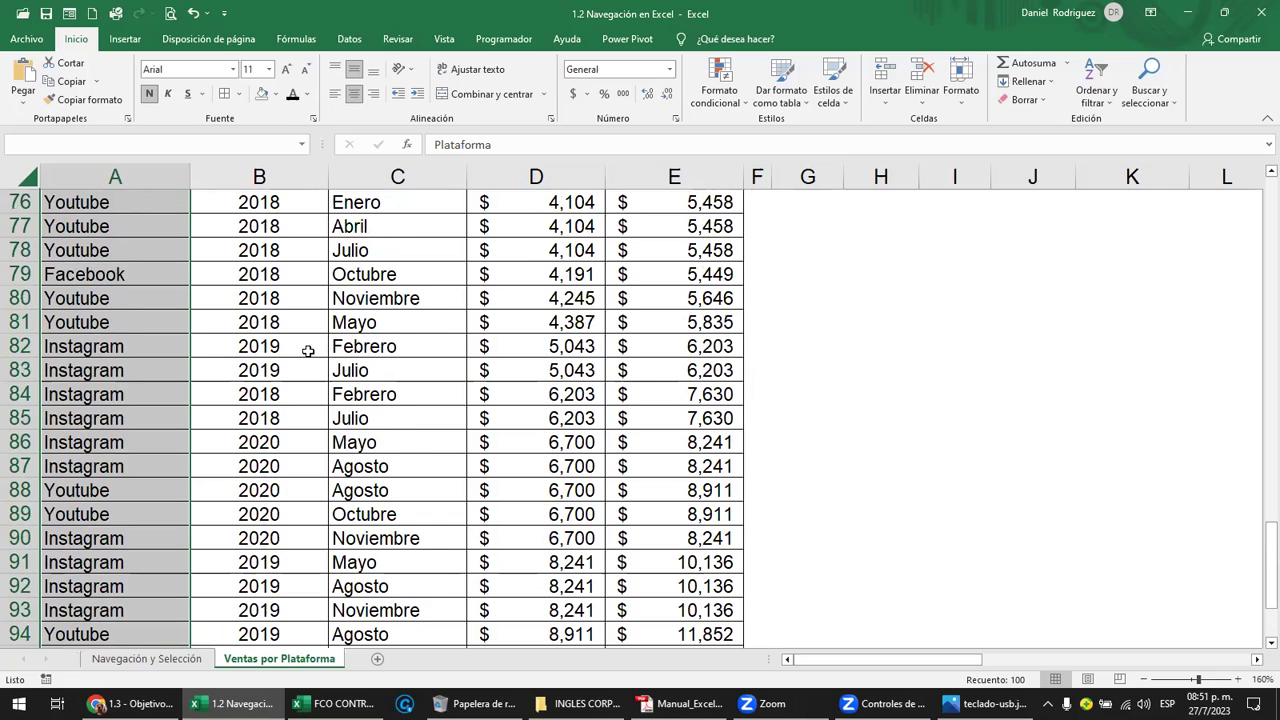
scroll(306, 351, up, 5)
scroll(306, 351, up, 6)
scroll(306, 351, up, 2)
click(303, 347)
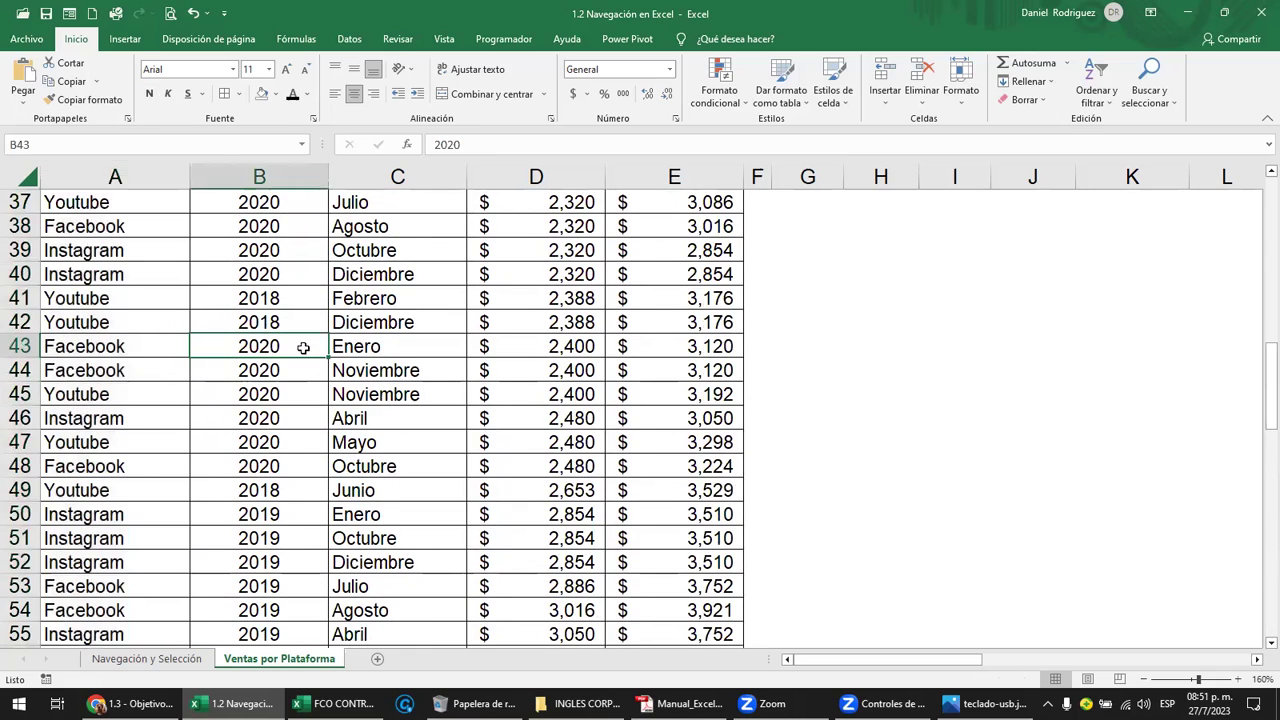
key(ctrl+Home)
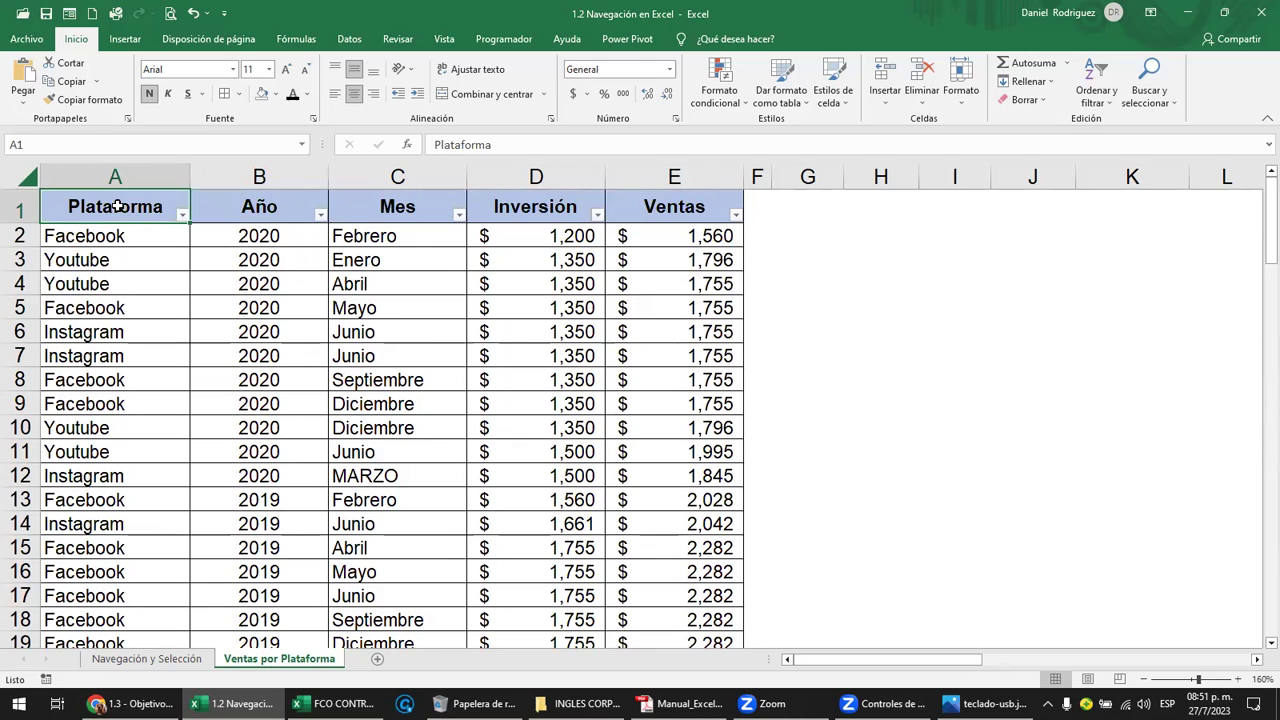
key(ctrl+shift+Right)
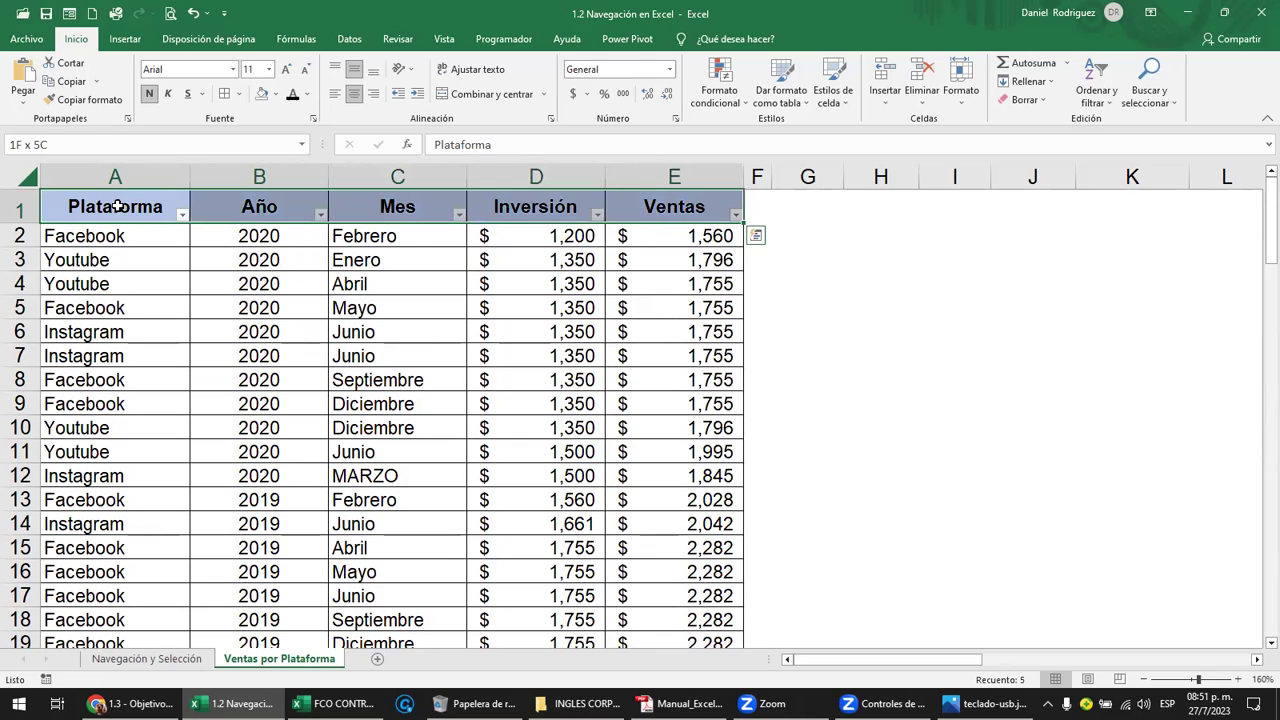
key(ctrl+shift+Down)
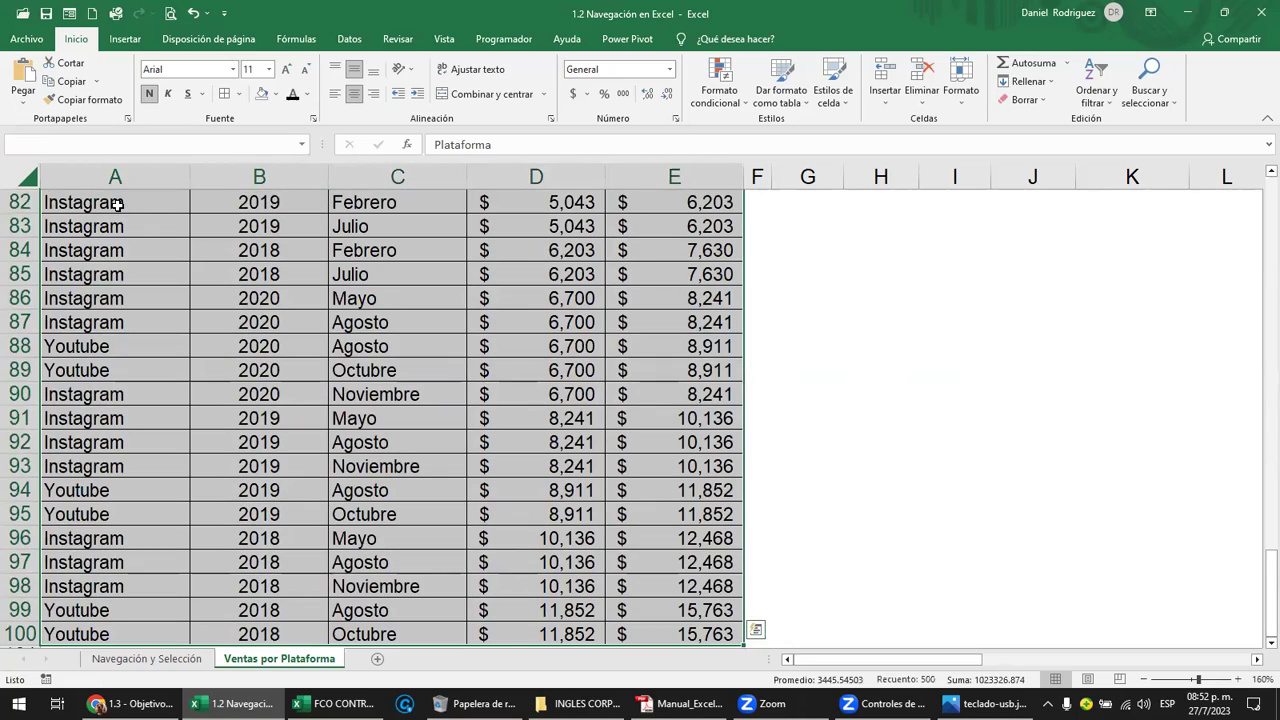
Clear the selection, return to A1, and select the whole table with Ctrl+Shift+End.
click(815, 379)
scroll(818, 378, up, 10)
scroll(820, 377, up, 7)
key(ctrl+Home)
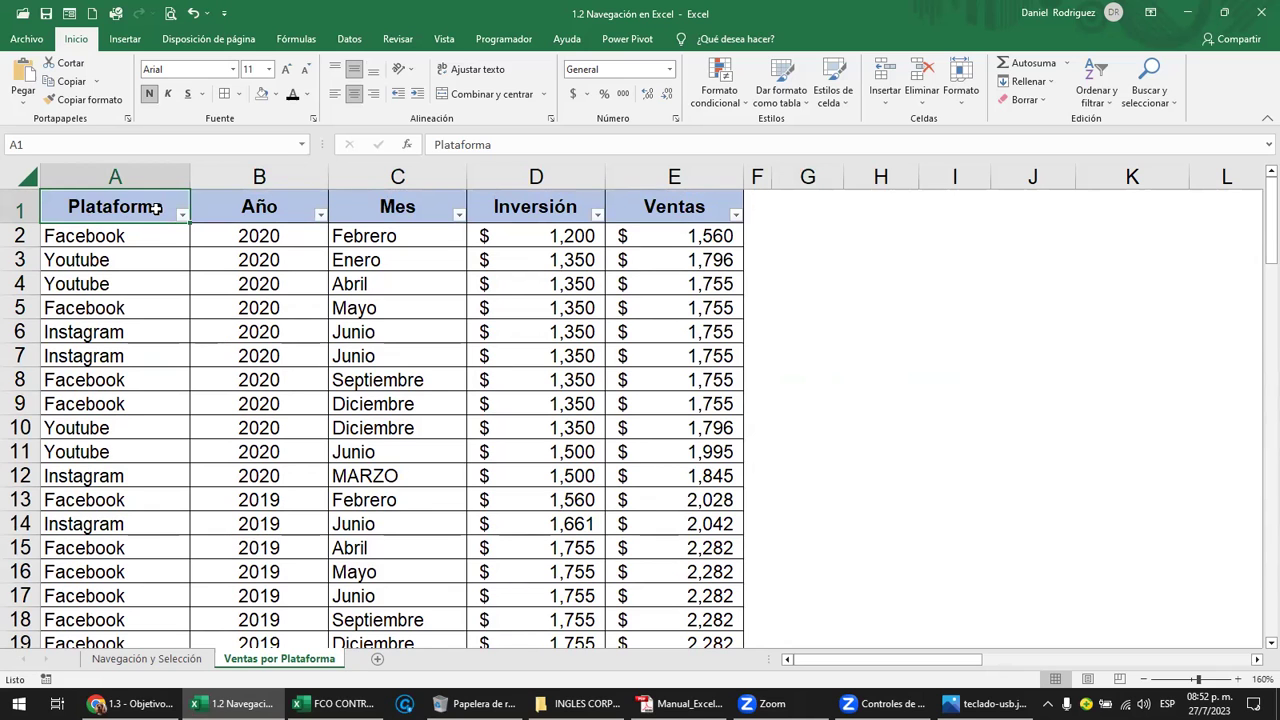
key(ctrl+shift+End)
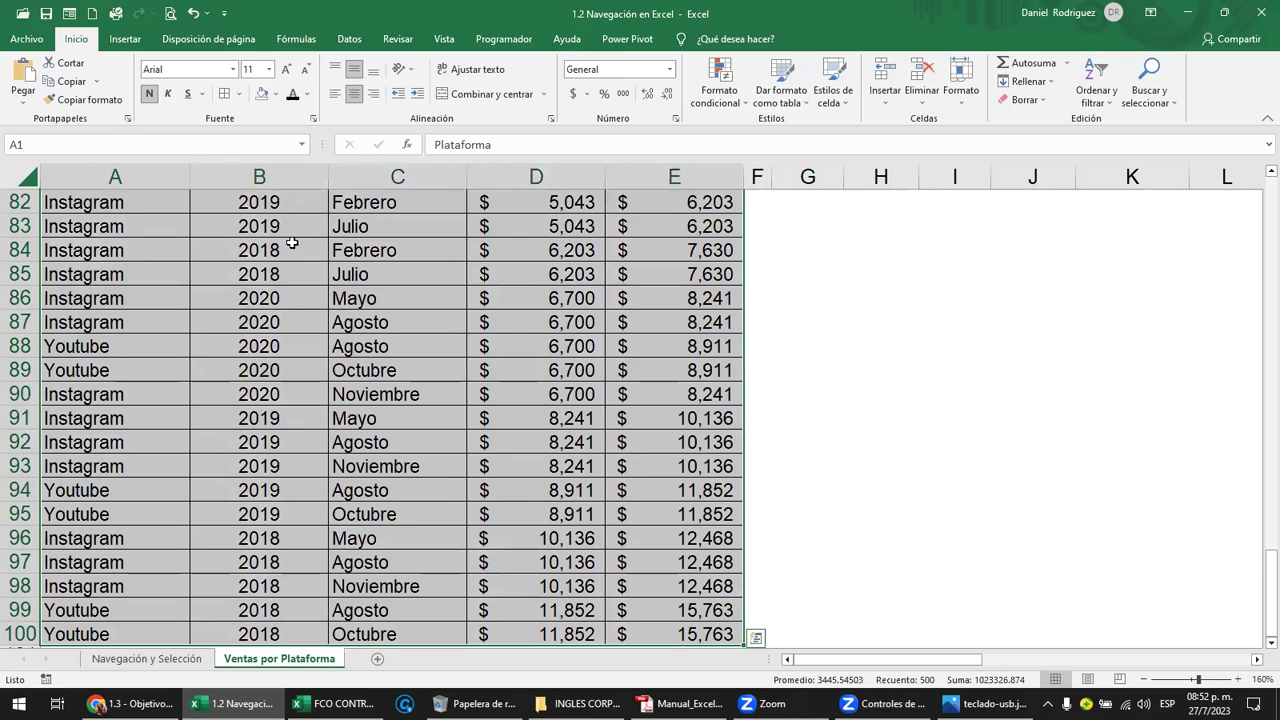
On the Navegación y Selección sheet, select B3:H3 plus another block, then clear both ranges.
click(170, 660)
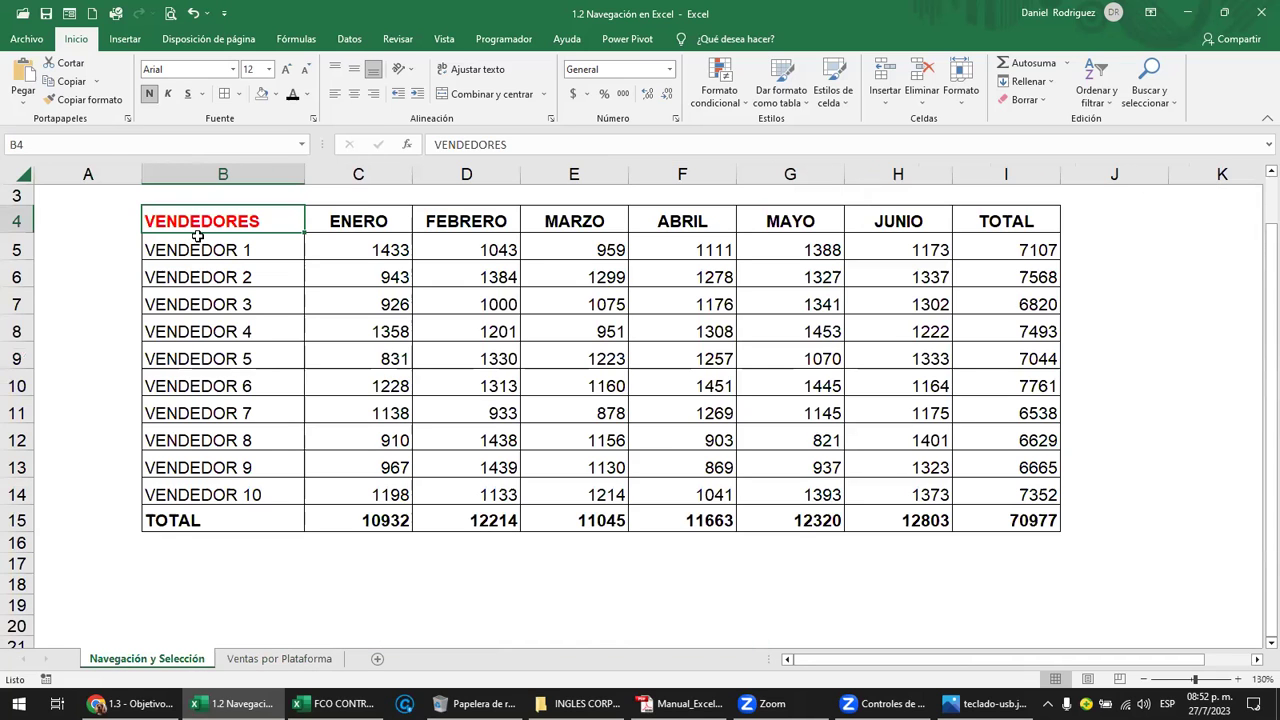
scroll(198, 237, up, 1)
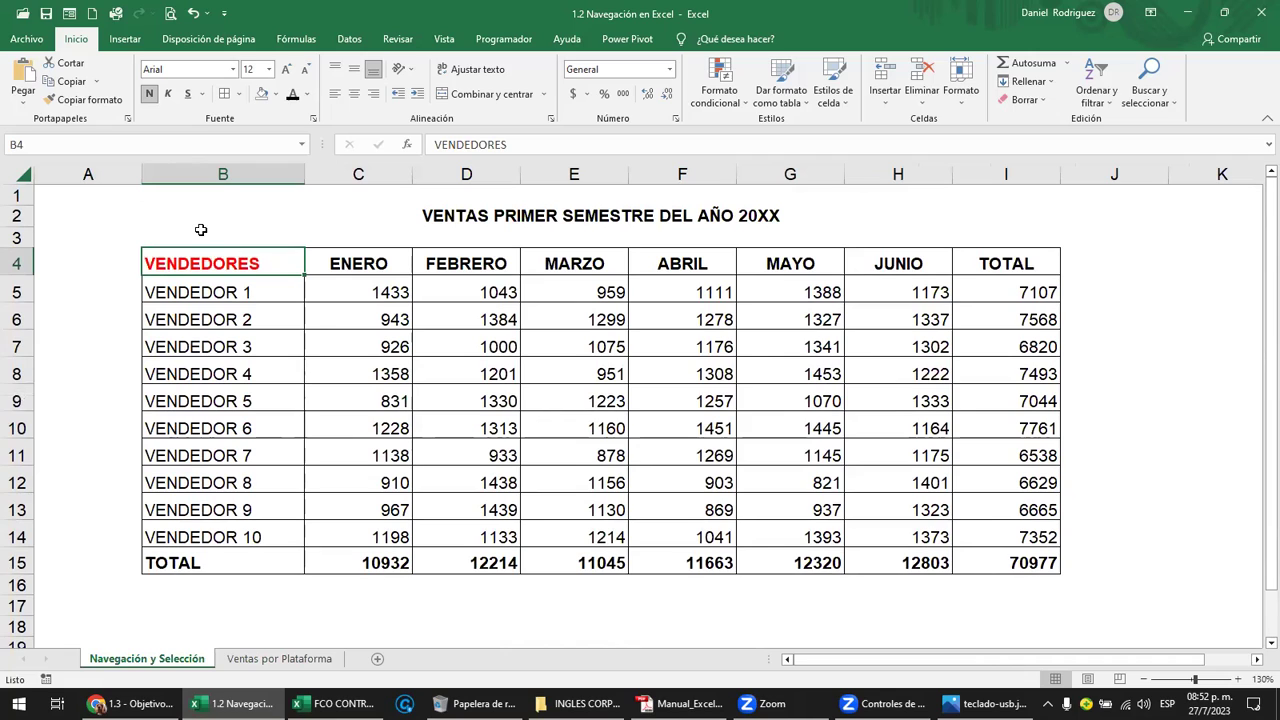
mouse_move(178, 235)
mouse_down()
mouse_move(1117, 248)
mouse_move(1137, 578)
mouse_up()
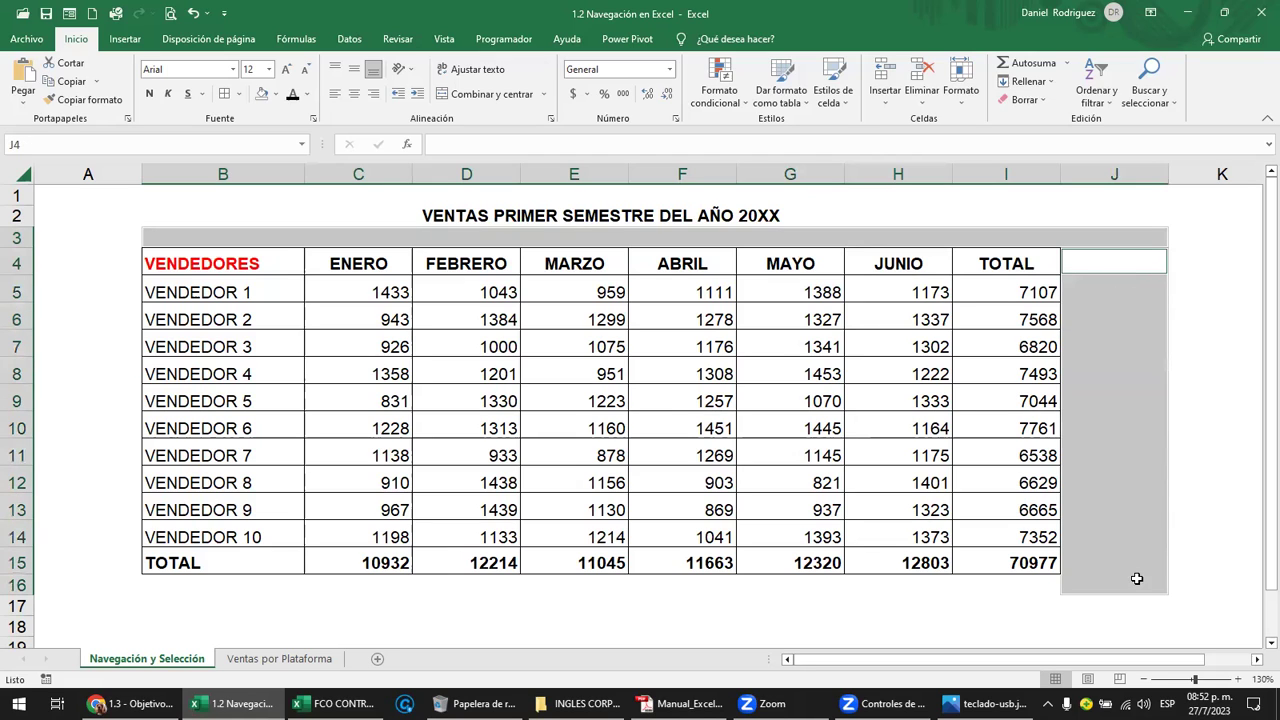
drag(88, 238, 77, 562)
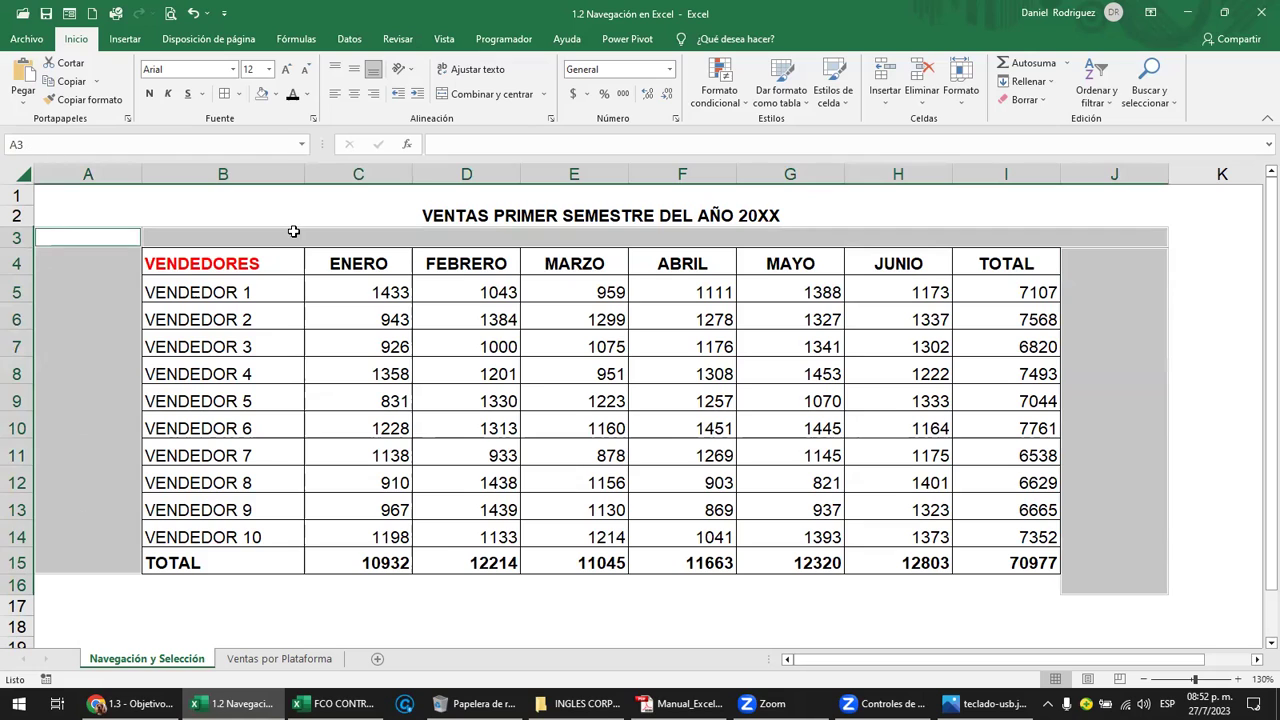
click(293, 231)
Drag the merged title from row 2 to row 3, then select a block of cells starting at B4.
click(437, 210)
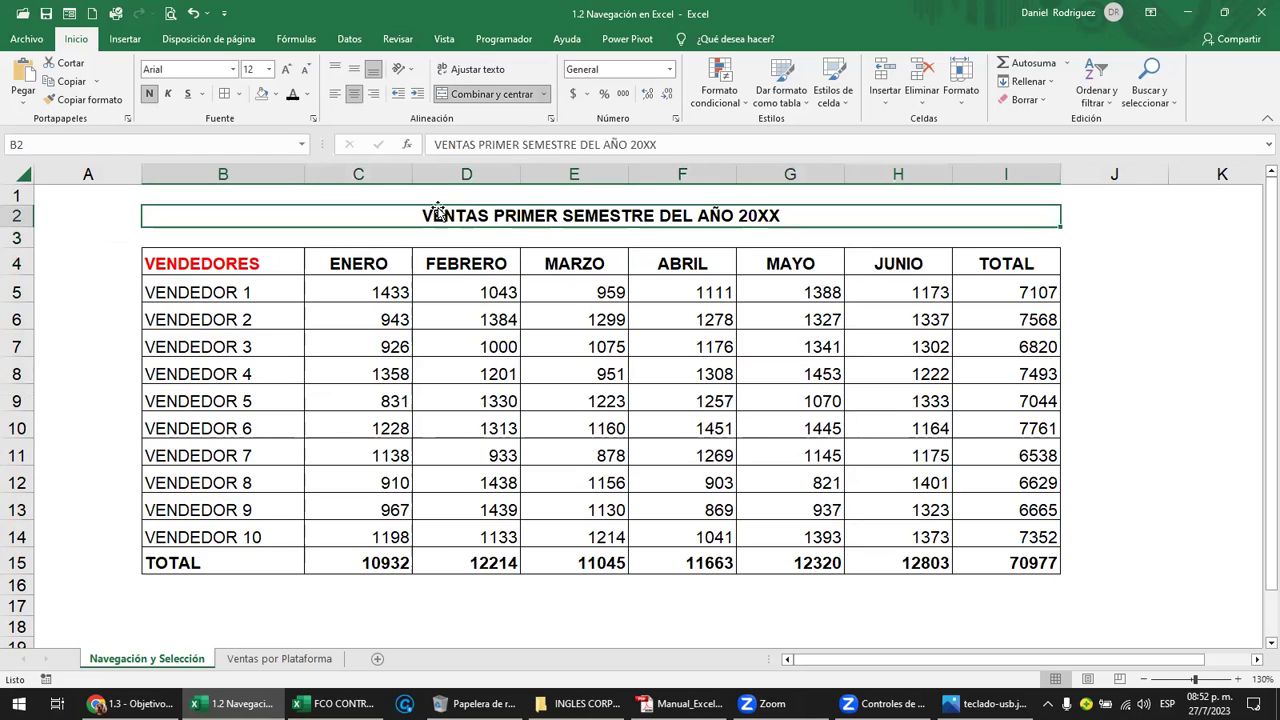
drag(437, 210, 421, 249)
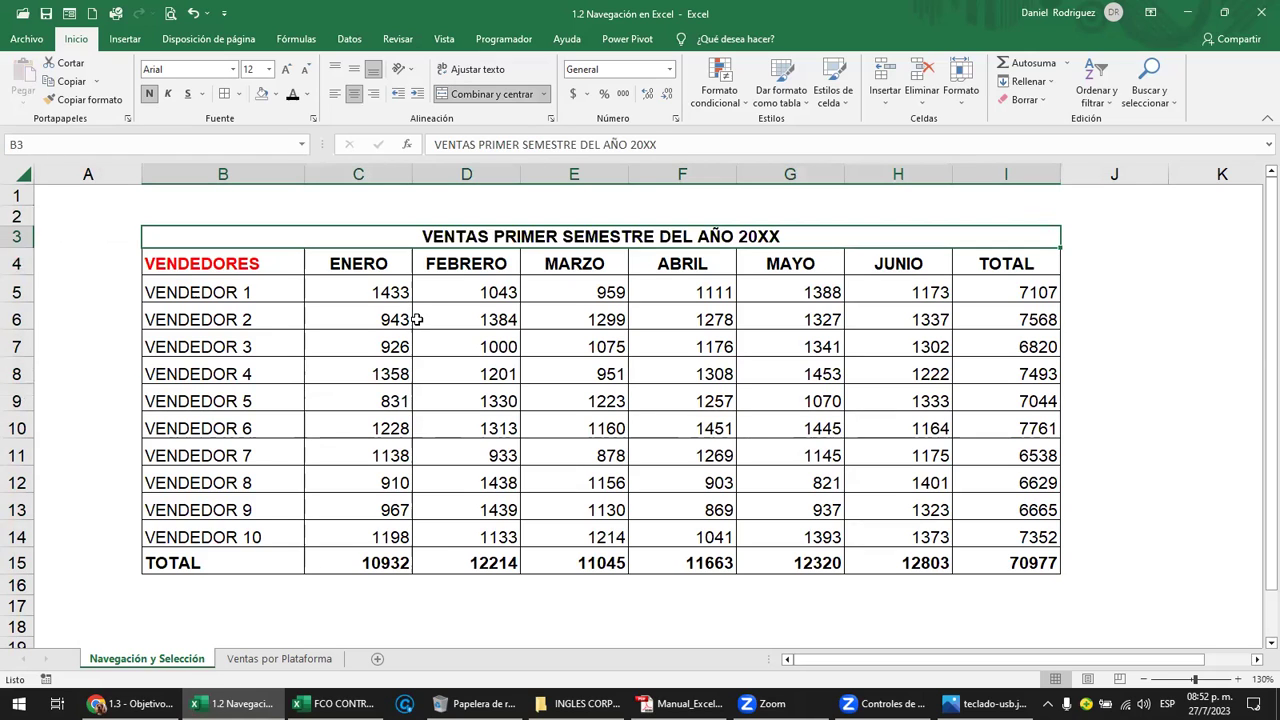
click(275, 208)
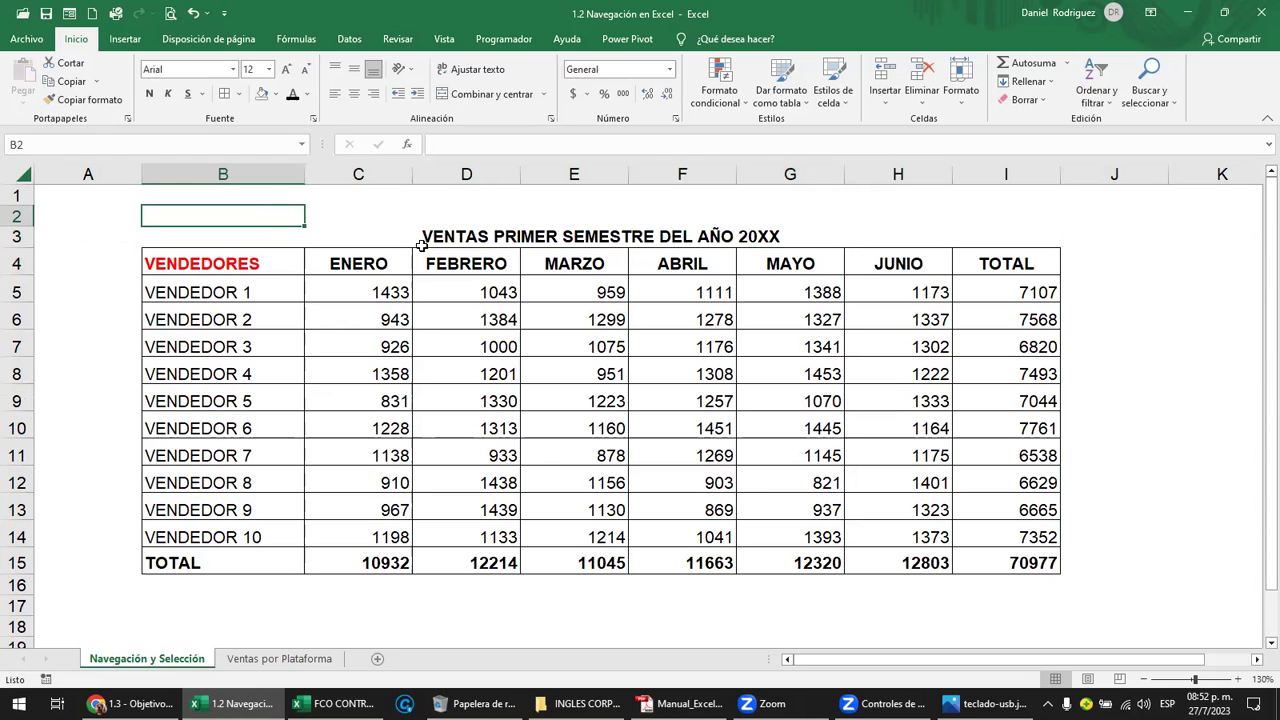
mouse_move(200, 264)
mouse_down()
mouse_move(970, 502)
mouse_move(997, 562)
mouse_up()
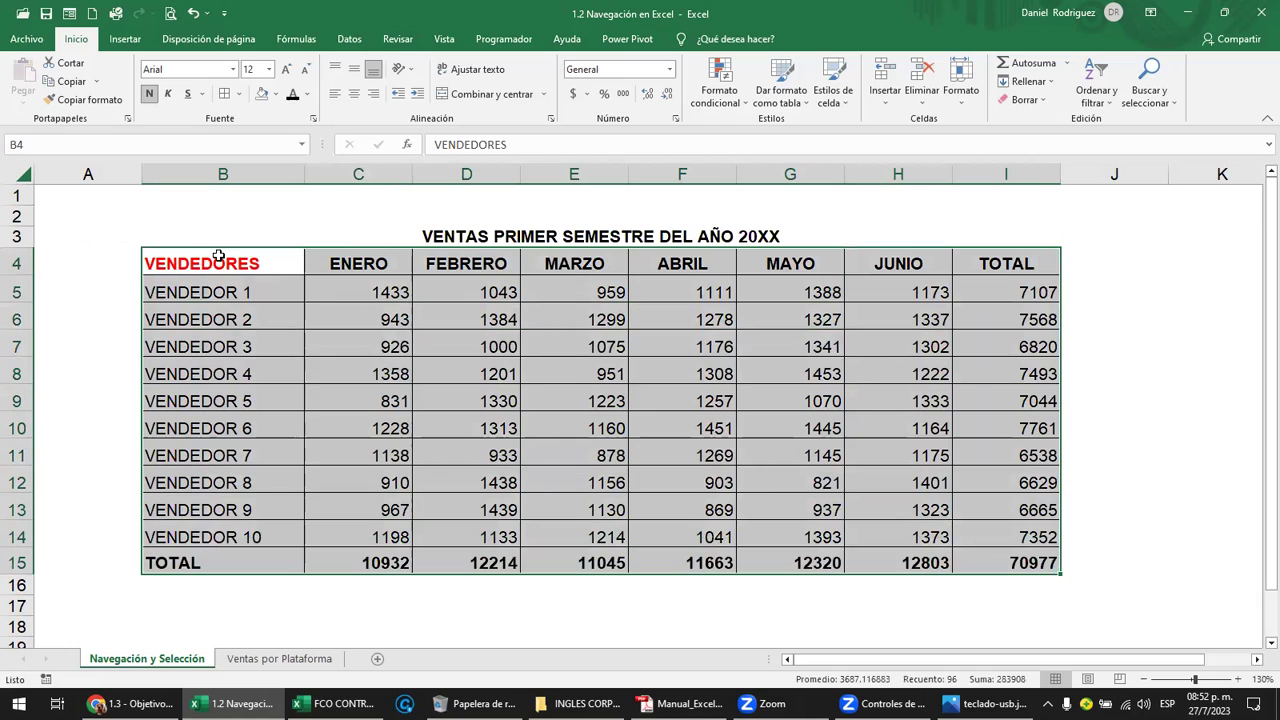
Select the table with Ctrl+A and move the merged title from row 3 back to row 2.
click(197, 252)
key(ctrl+a)
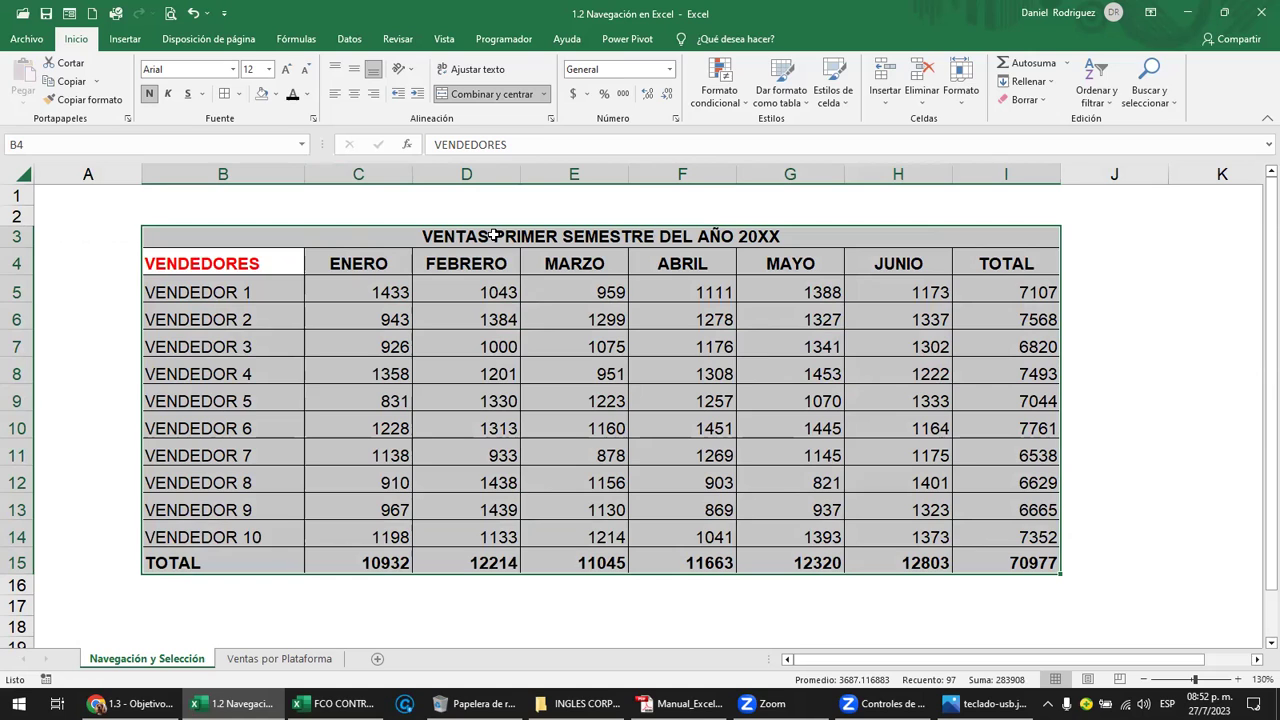
click(437, 231)
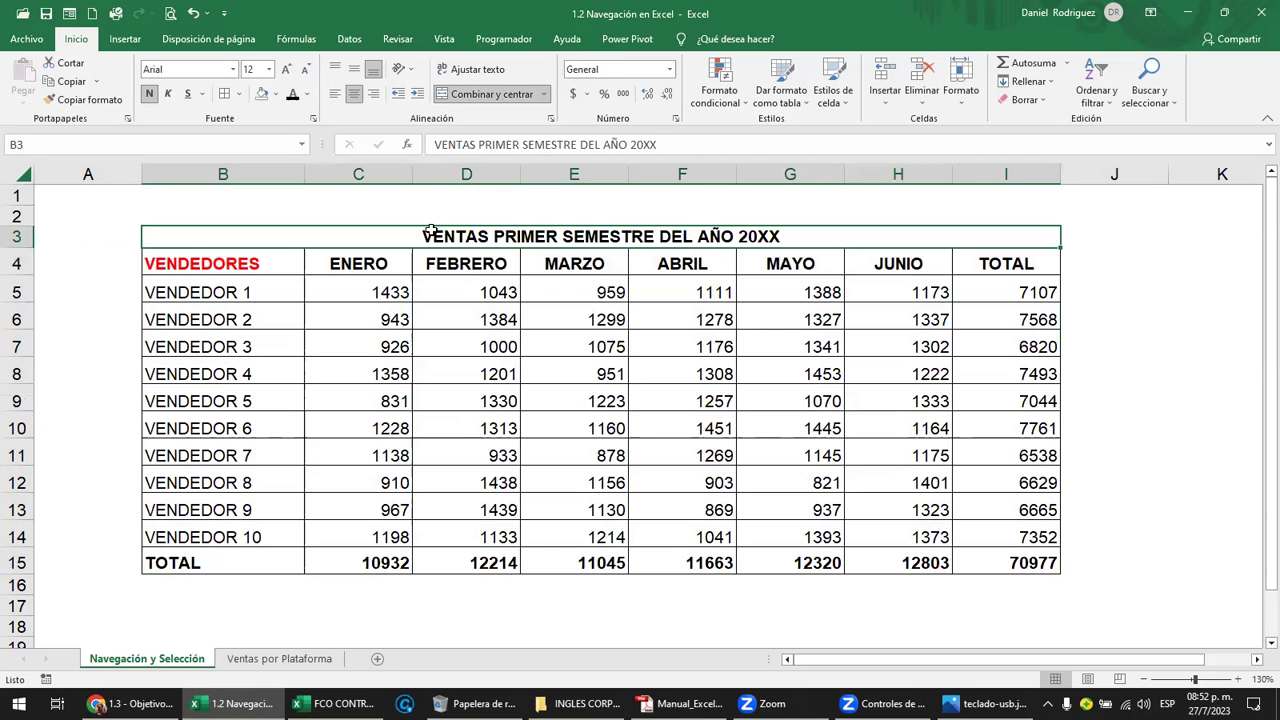
drag(437, 231, 432, 212)
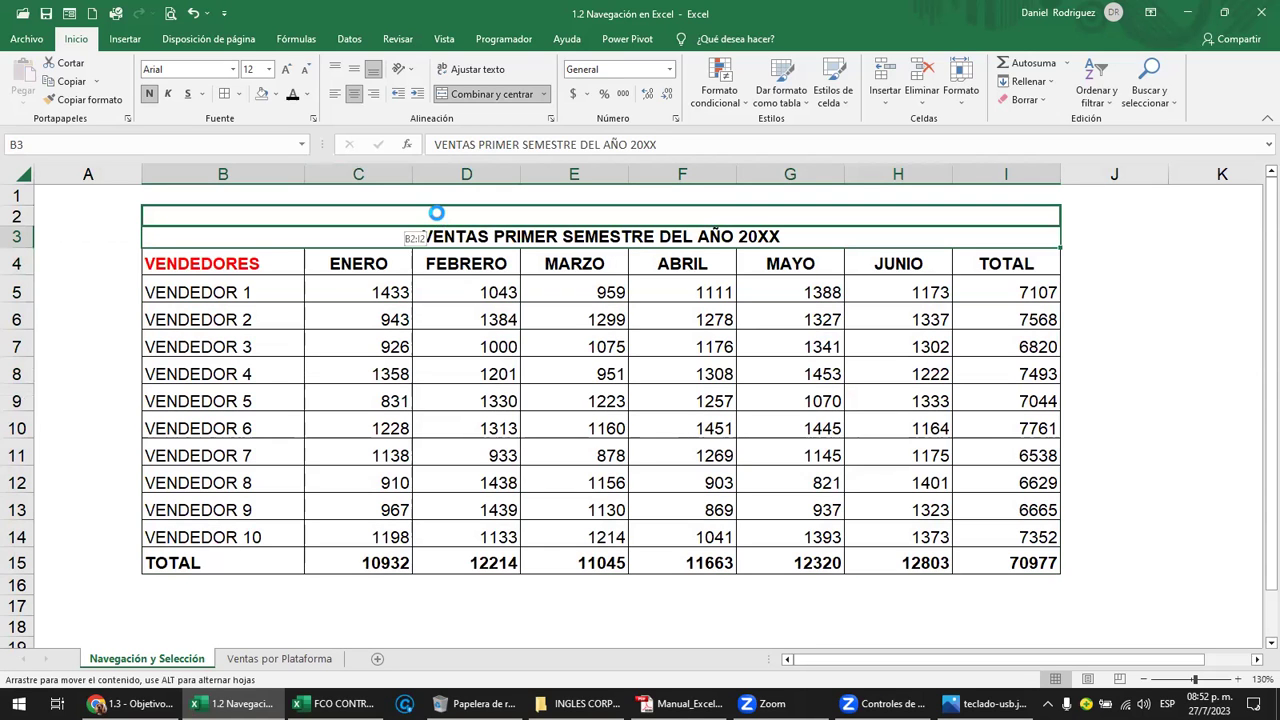
Copy the sales table B4:I15 and paste a duplicate starting at cell K4.
mouse_move(297, 239)
mouse_down()
mouse_move(1066, 240)
mouse_move(1146, 558)
mouse_up()
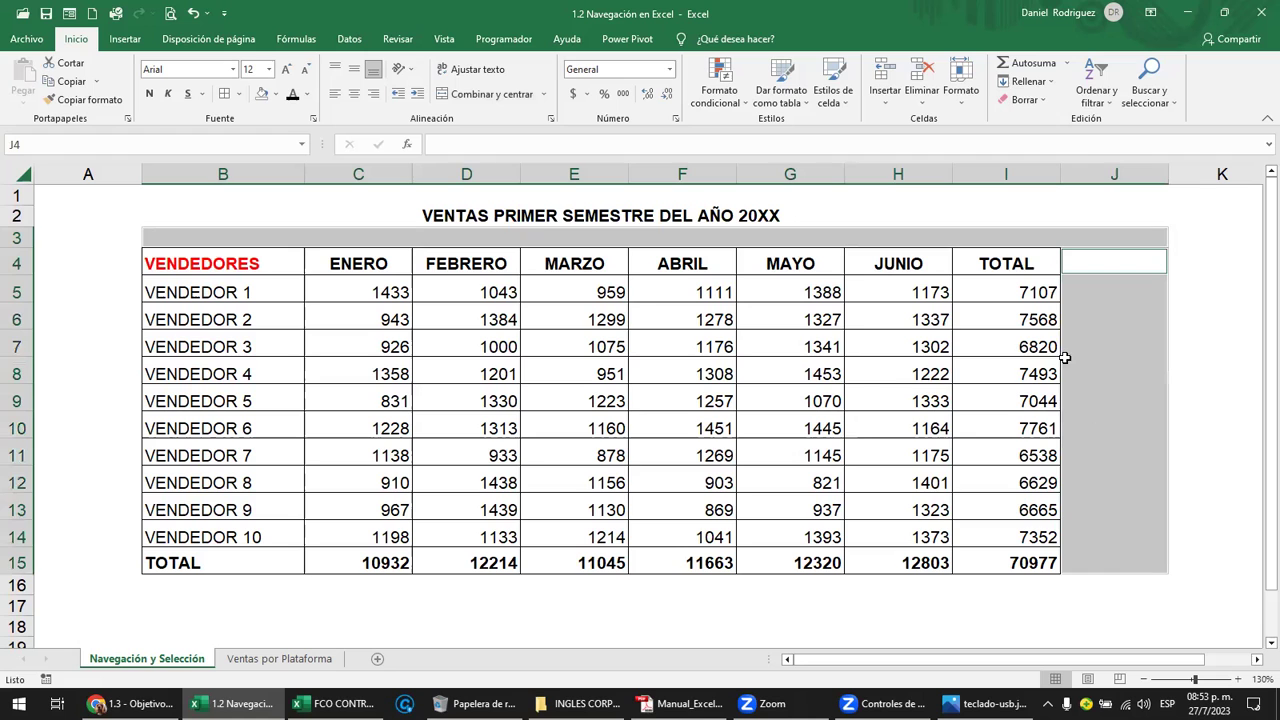
drag(915, 266, 1040, 537)
mouse_move(274, 262)
mouse_down()
mouse_move(357, 536)
mouse_move(978, 557)
mouse_up()
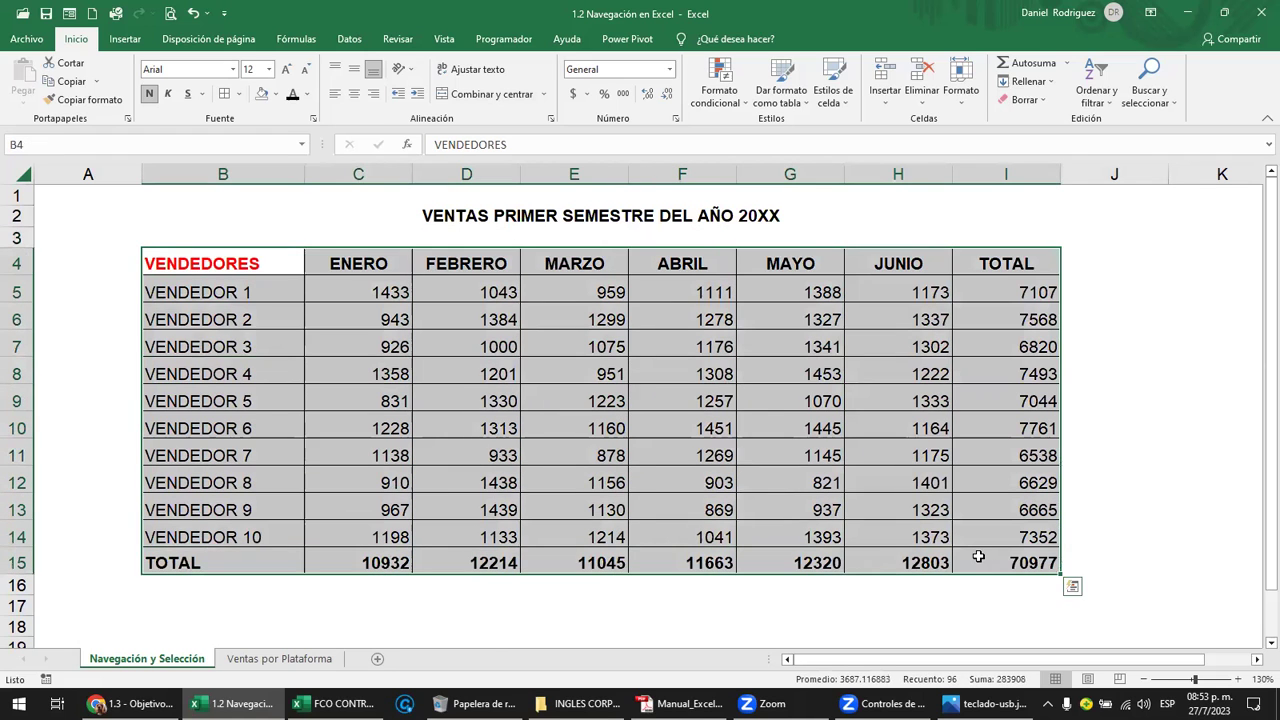
key(ctrl+c)
key(Right)
key(Right)
key(Right)
key(Right)
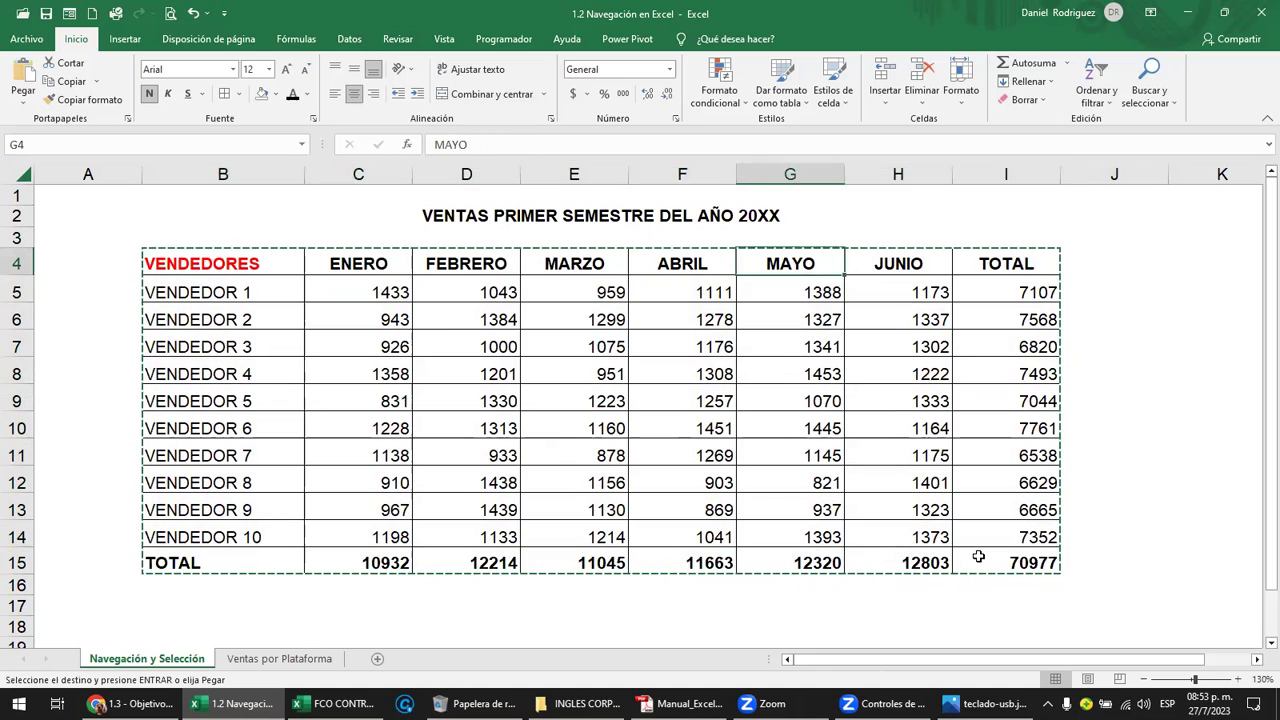
key(Right)
key(Right)
key(Right)
key(Right)
key(ctrl+v)
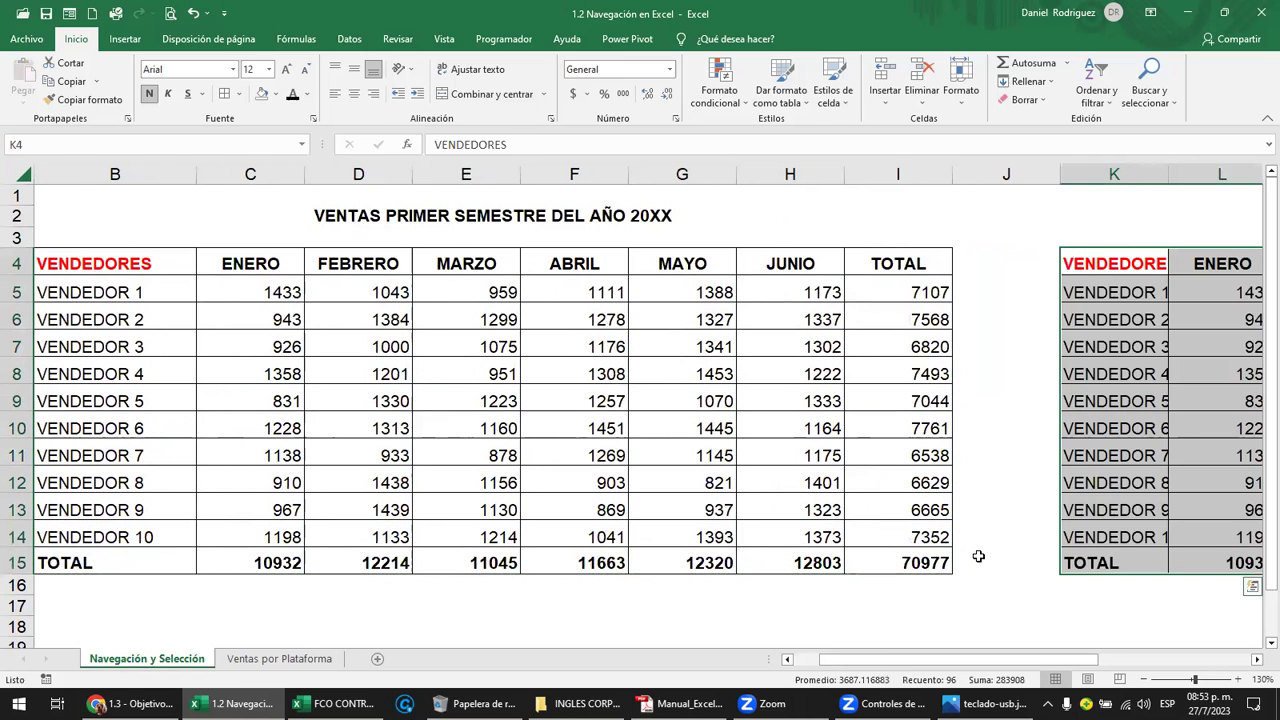
click(967, 265)
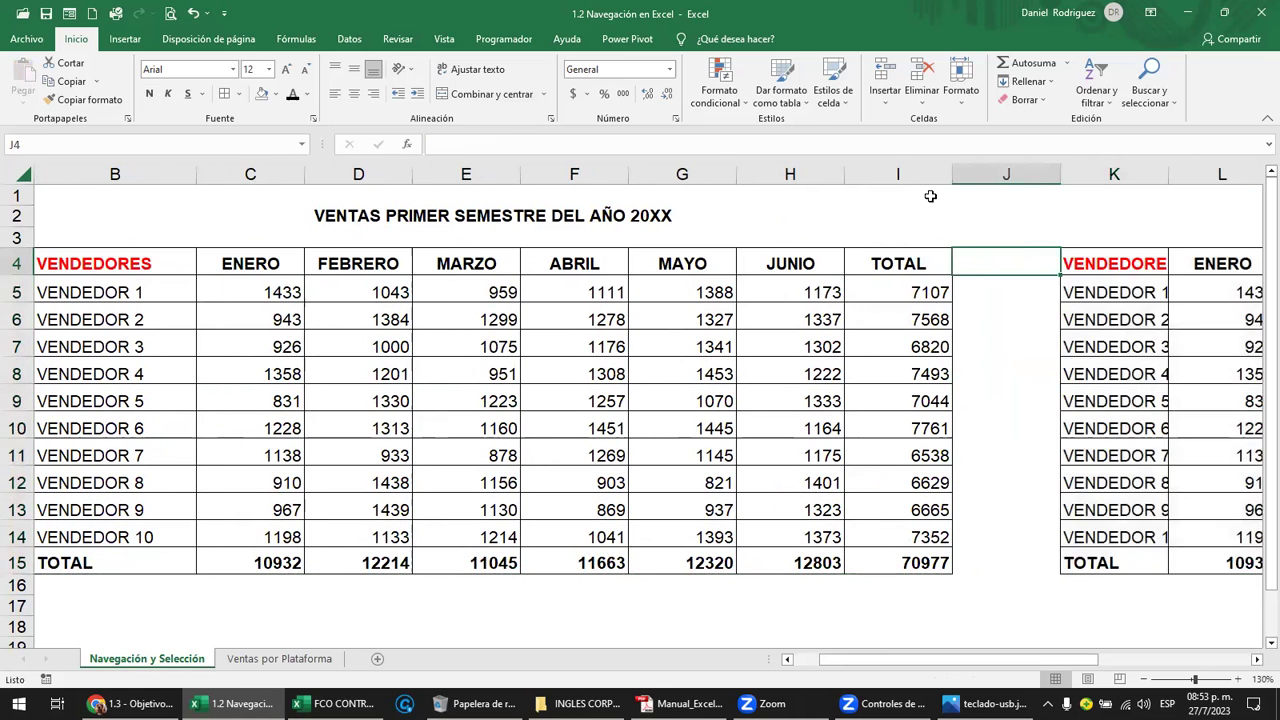
click(890, 173)
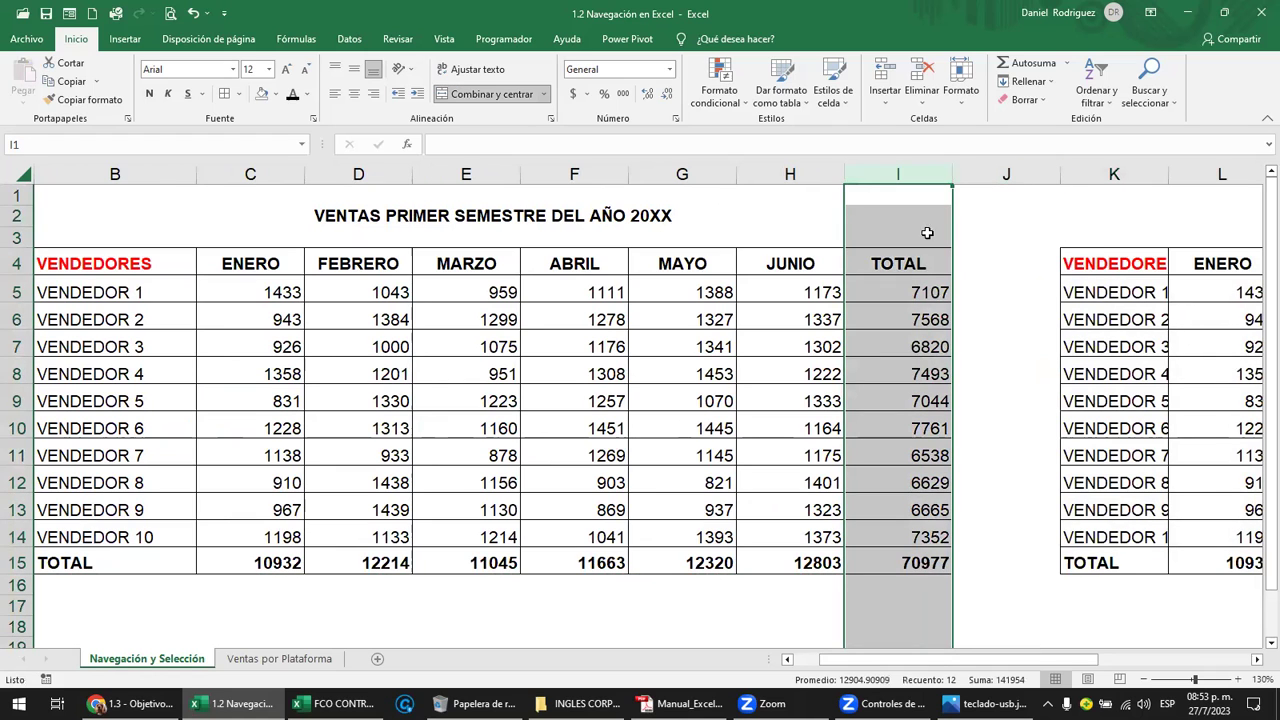
Go to B4 and select through TOTAL with Ctrl+Shift+Right, then Ctrl+Shift+Down.
click(903, 263)
key(Left)
key(Left)
key(Left)
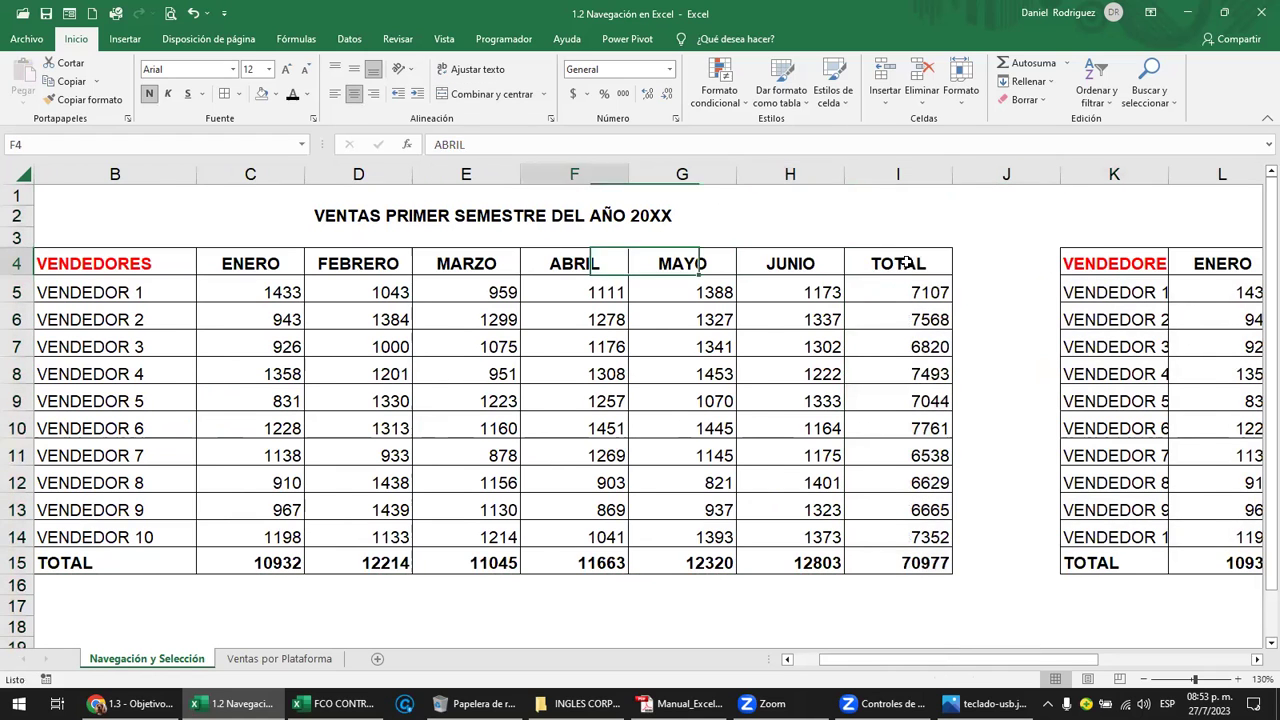
key(Home)
key(Right)
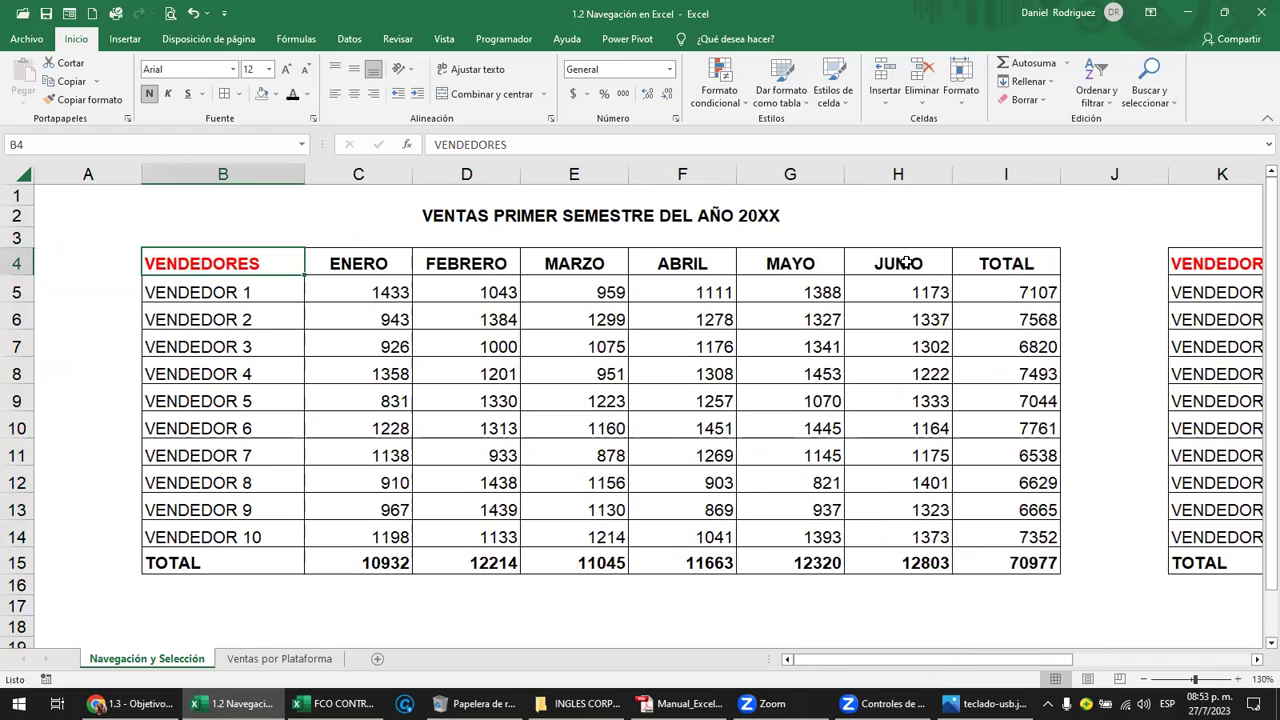
key(ctrl+shift+Right)
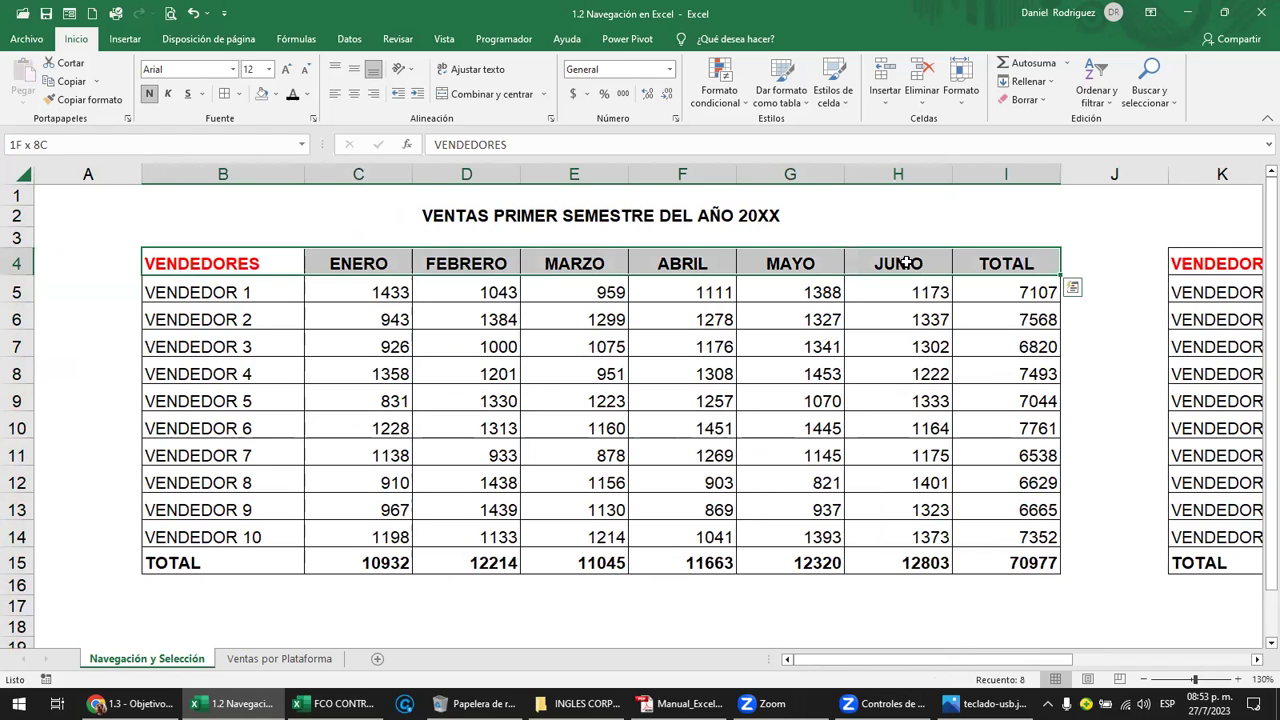
key(ctrl+shift+Down)
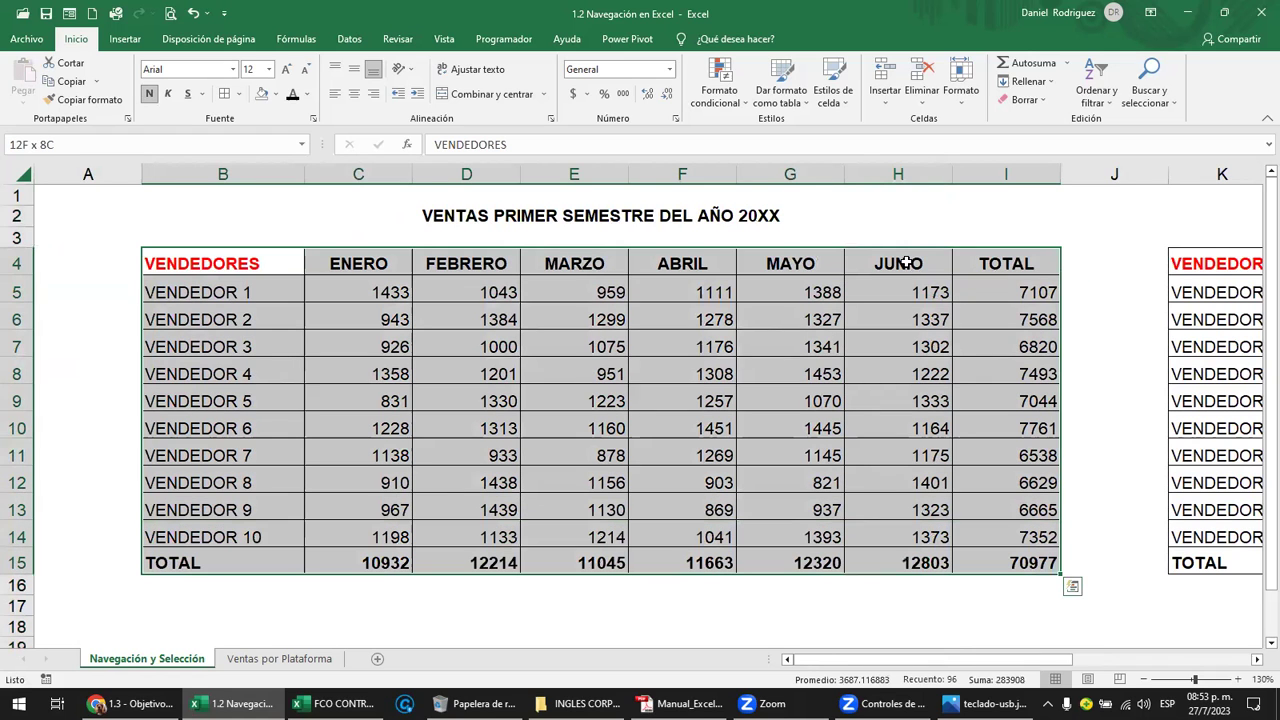
click(250, 262)
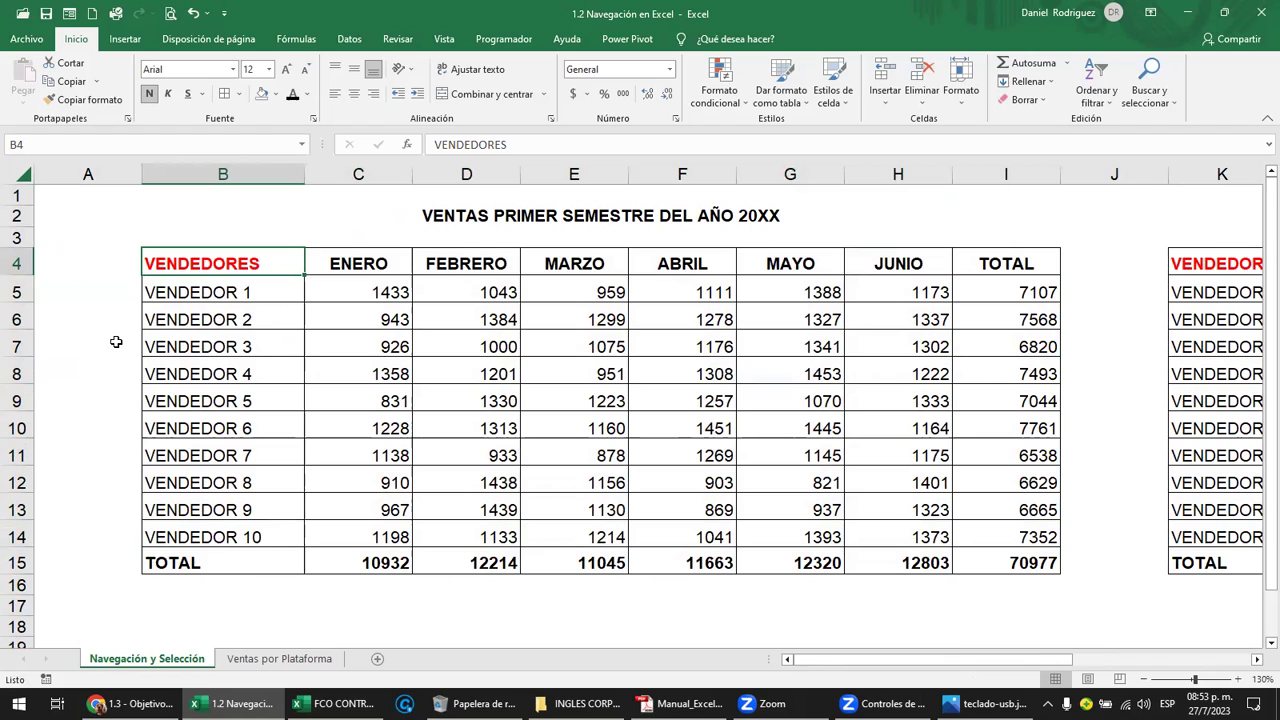
Select the whole table with Ctrl+A, first from the MARZO header, then from B4.
click(374, 267)
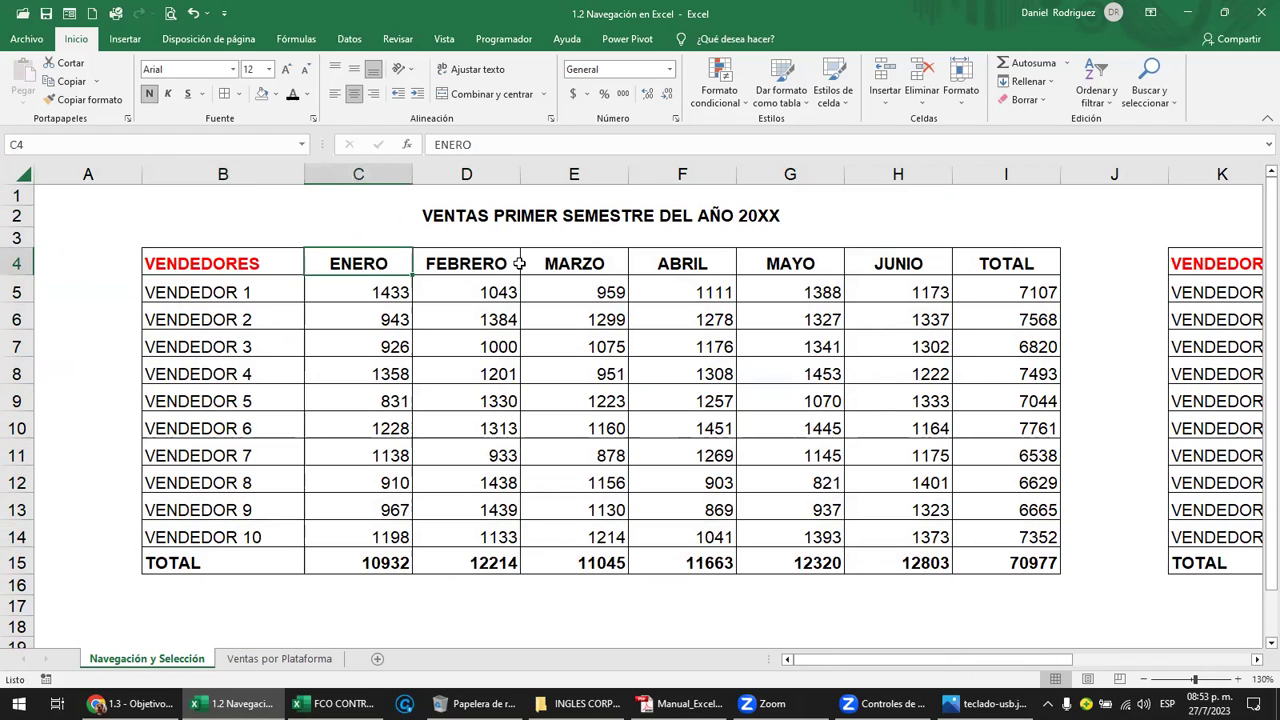
click(563, 258)
key(ctrl+a)
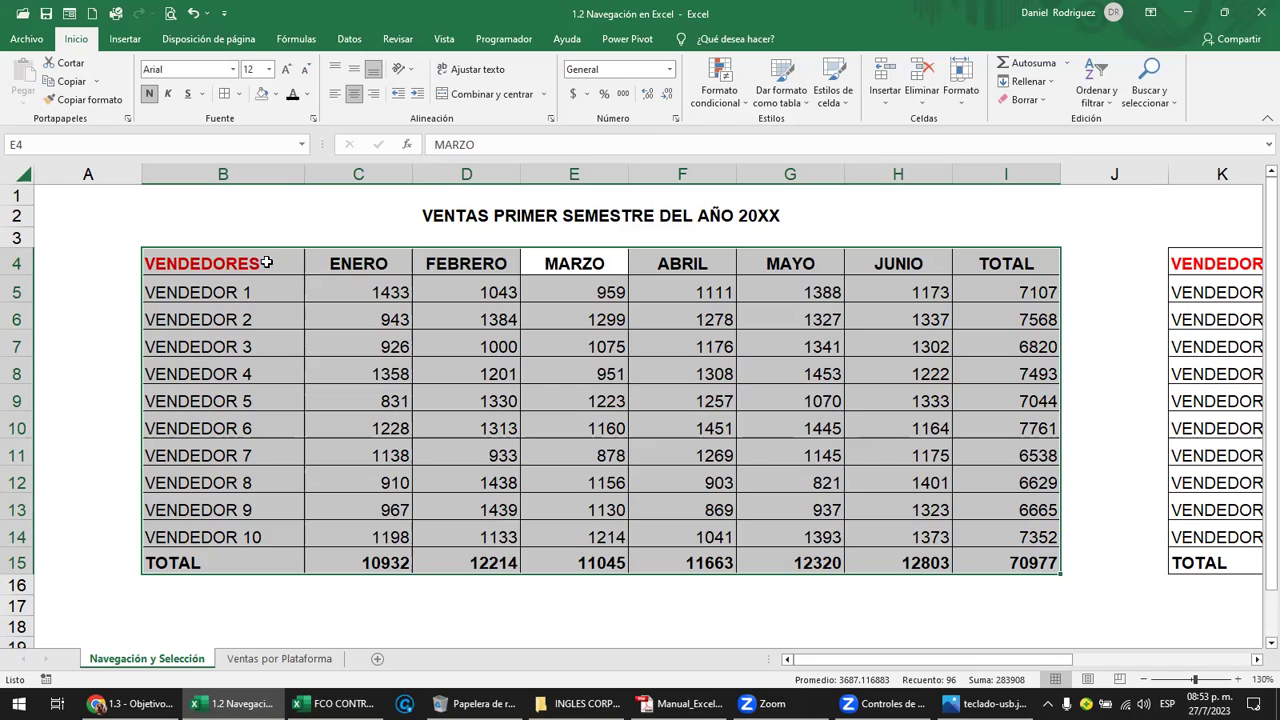
click(245, 214)
click(248, 263)
key(ctrl+a)
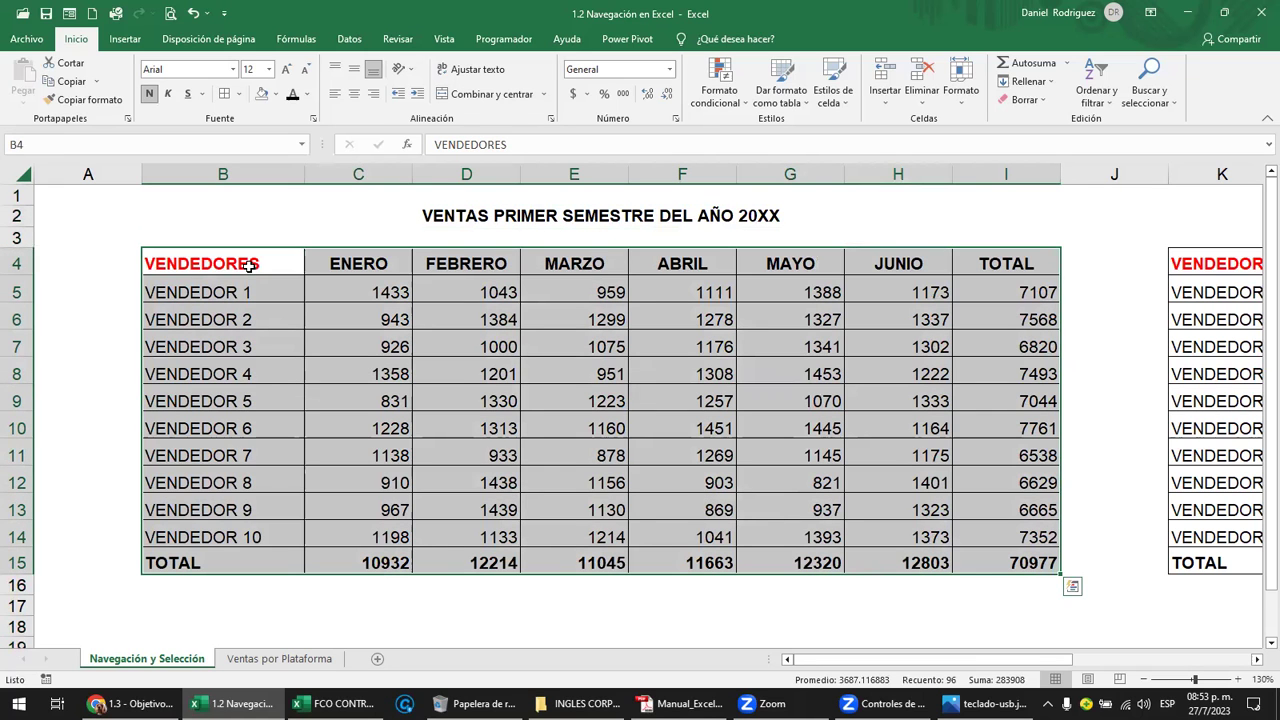
Move the title into row 3, then select the whole table from B4 with Ctrl+E.
mouse_move(251, 237)
mouse_down()
mouse_move(1066, 234)
mouse_move(1101, 305)
mouse_up()
click(805, 217)
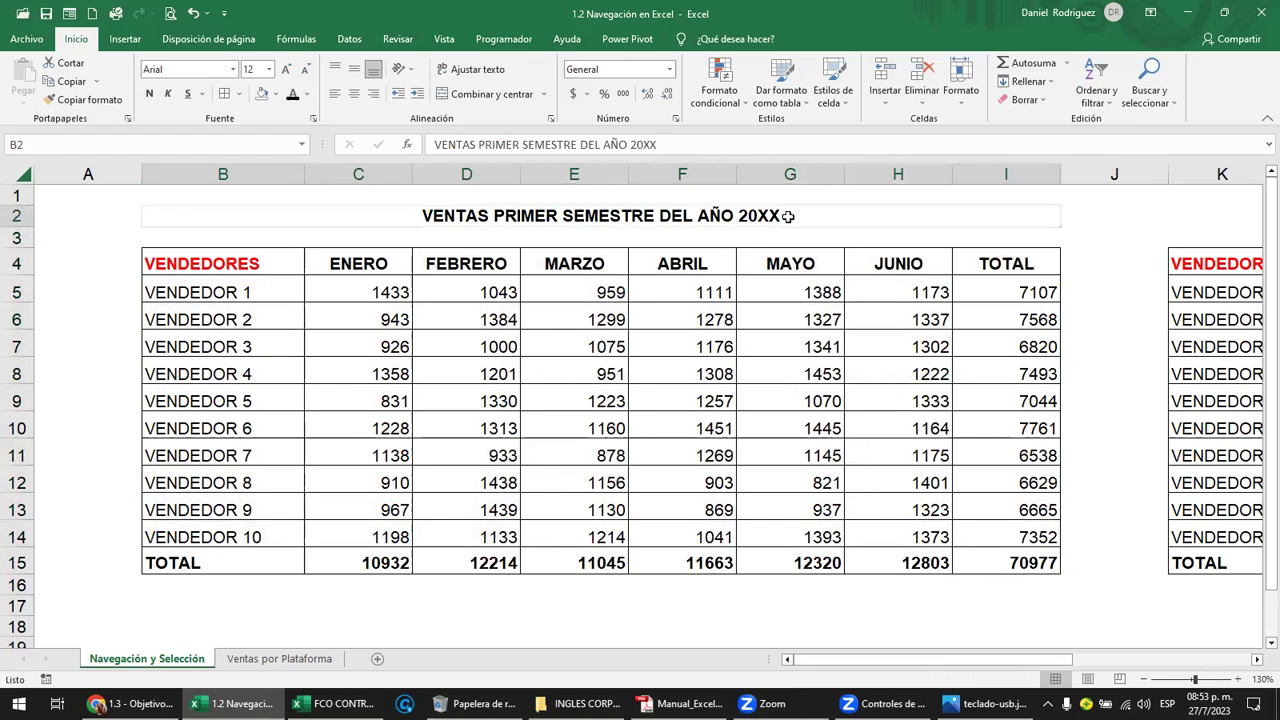
drag(781, 228, 784, 245)
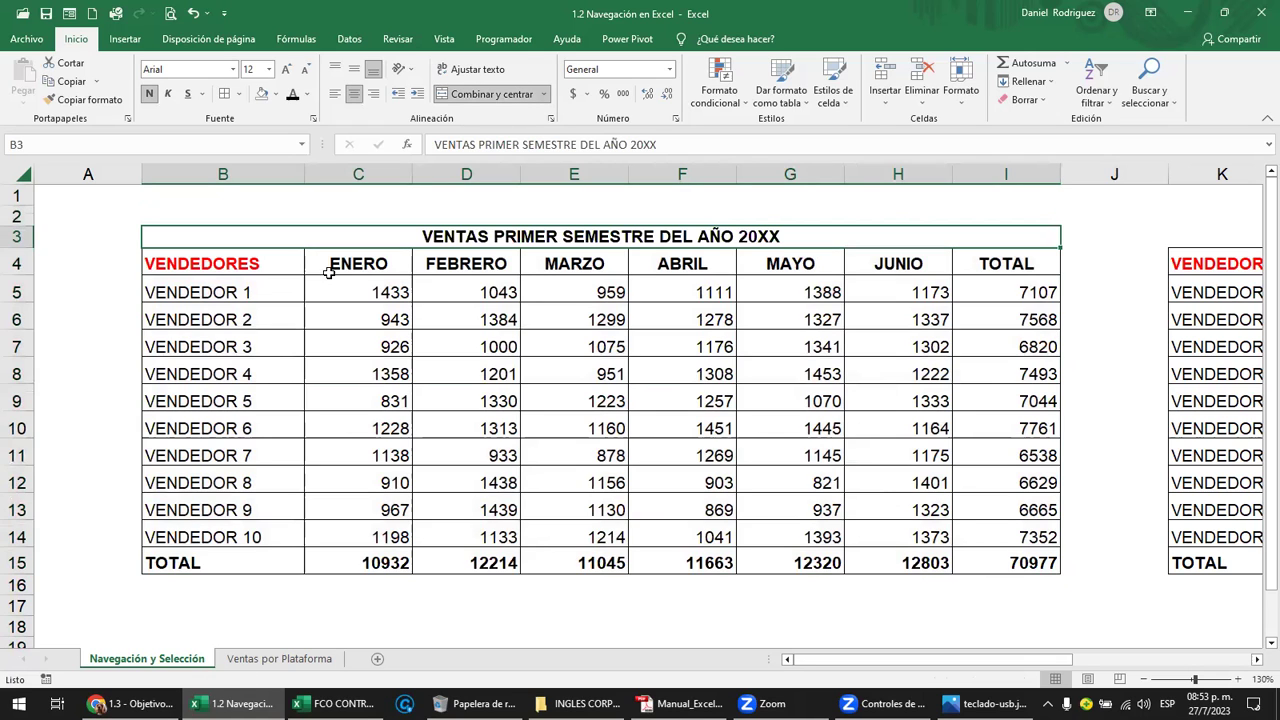
click(460, 276)
click(268, 262)
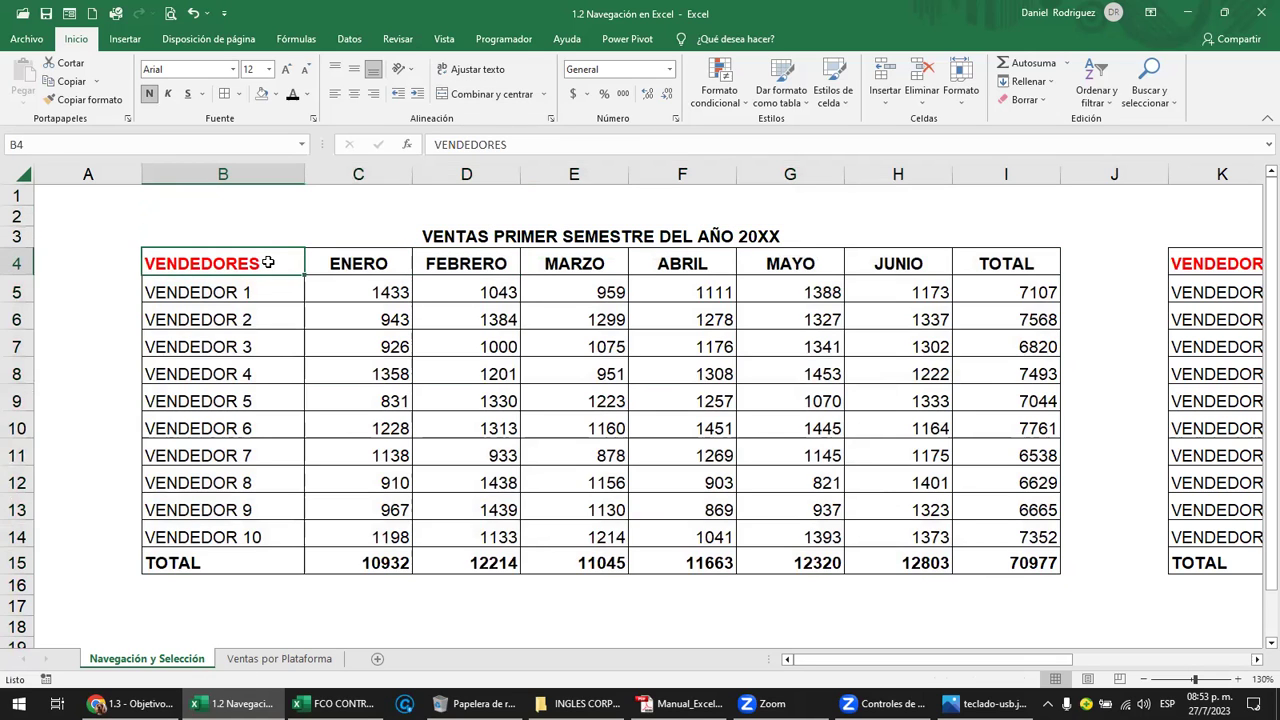
key(ctrl+e)
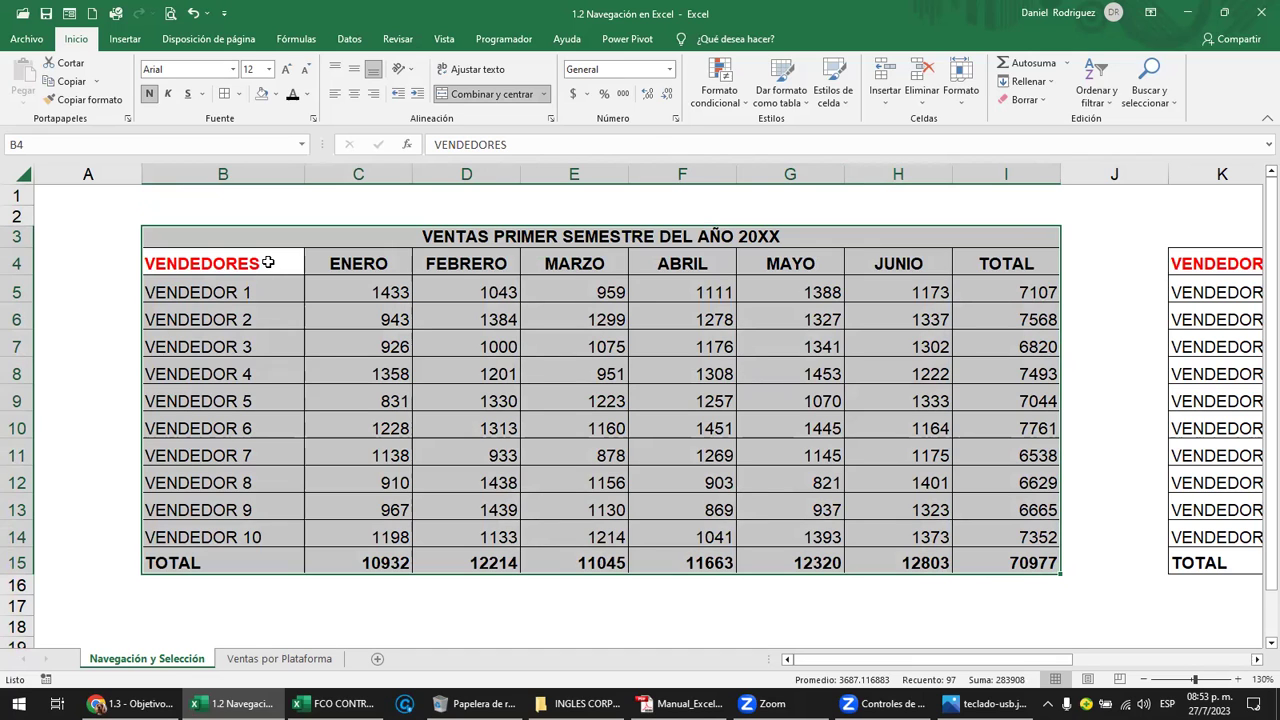
Undo the title move, then step right from J4 into the copied table.
key(ctrl+z)
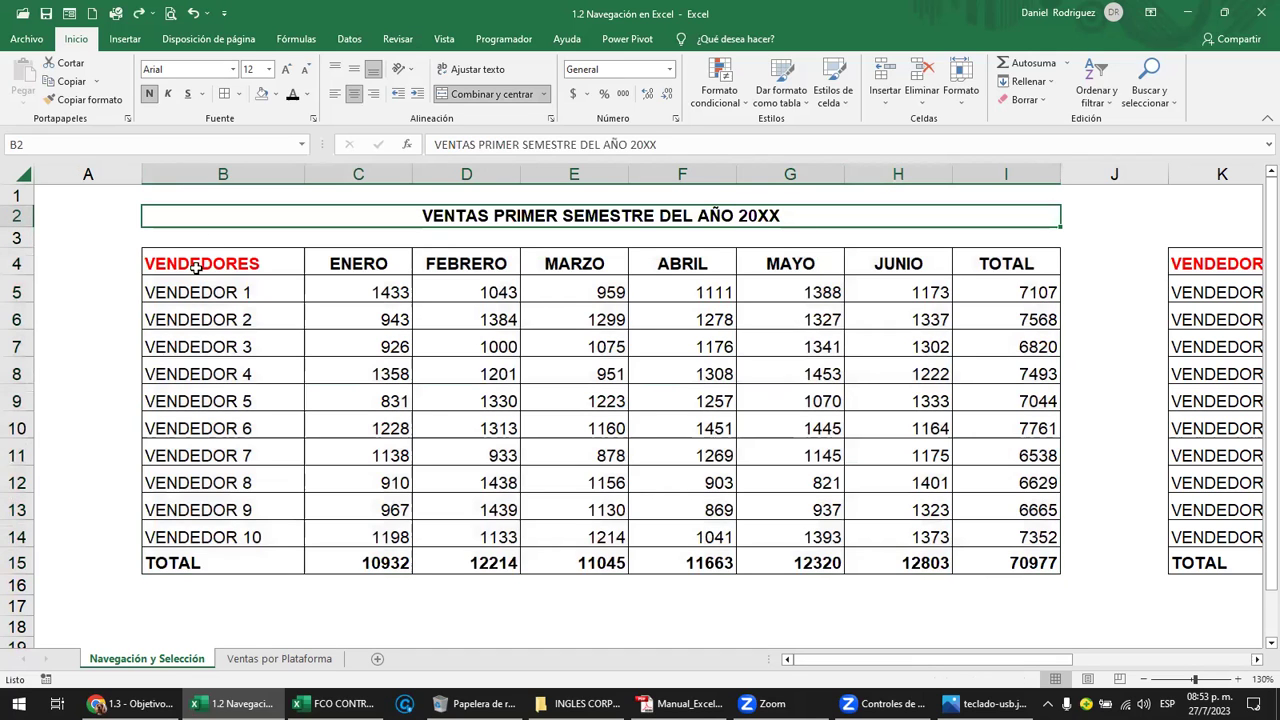
click(180, 240)
click(1070, 262)
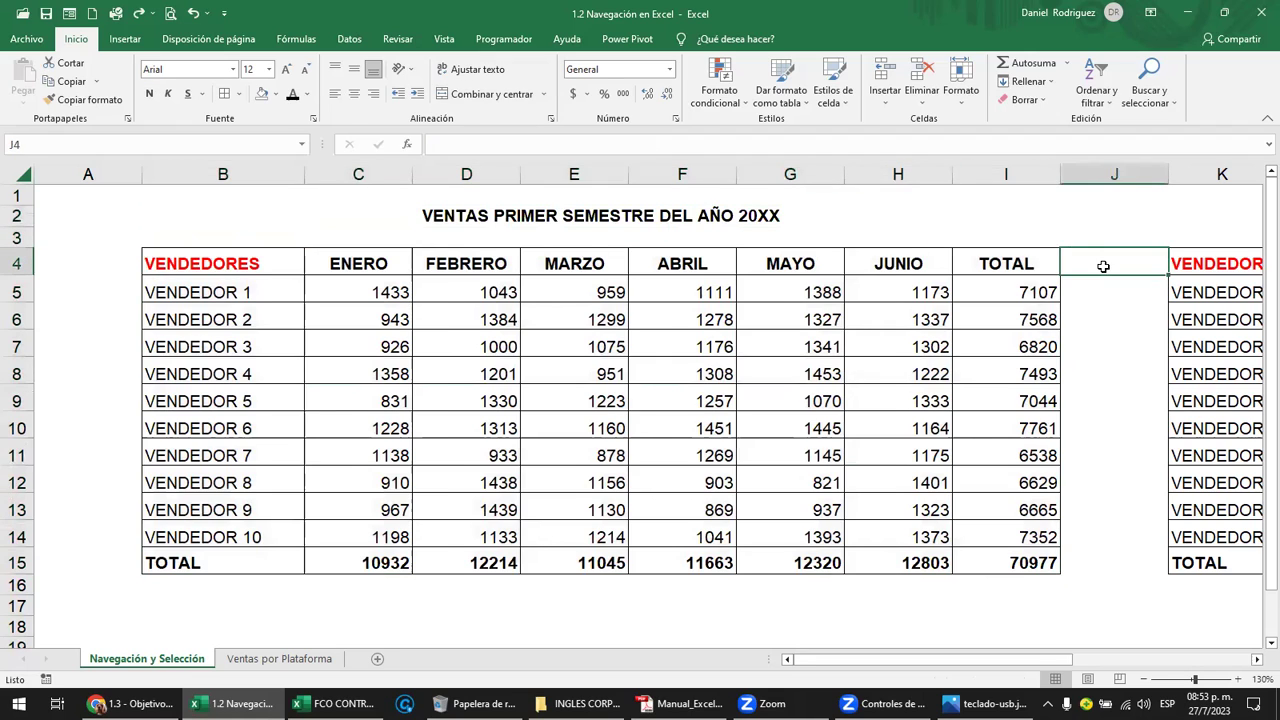
key(Right)
key(Right)
key(Right)
key(Right)
key(Right)
key(Right)
key(Right)
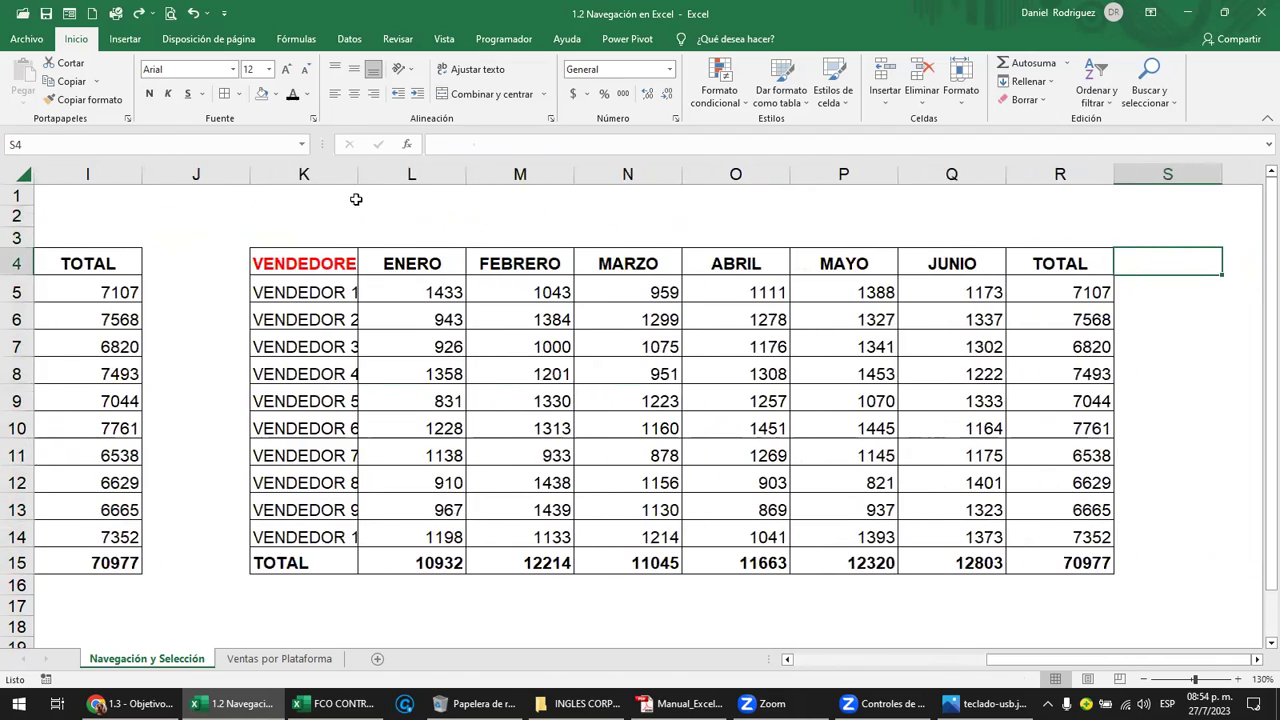
Select columns K through R and apply Clear All to erase the duplicate table.
drag(303, 174, 1112, 168)
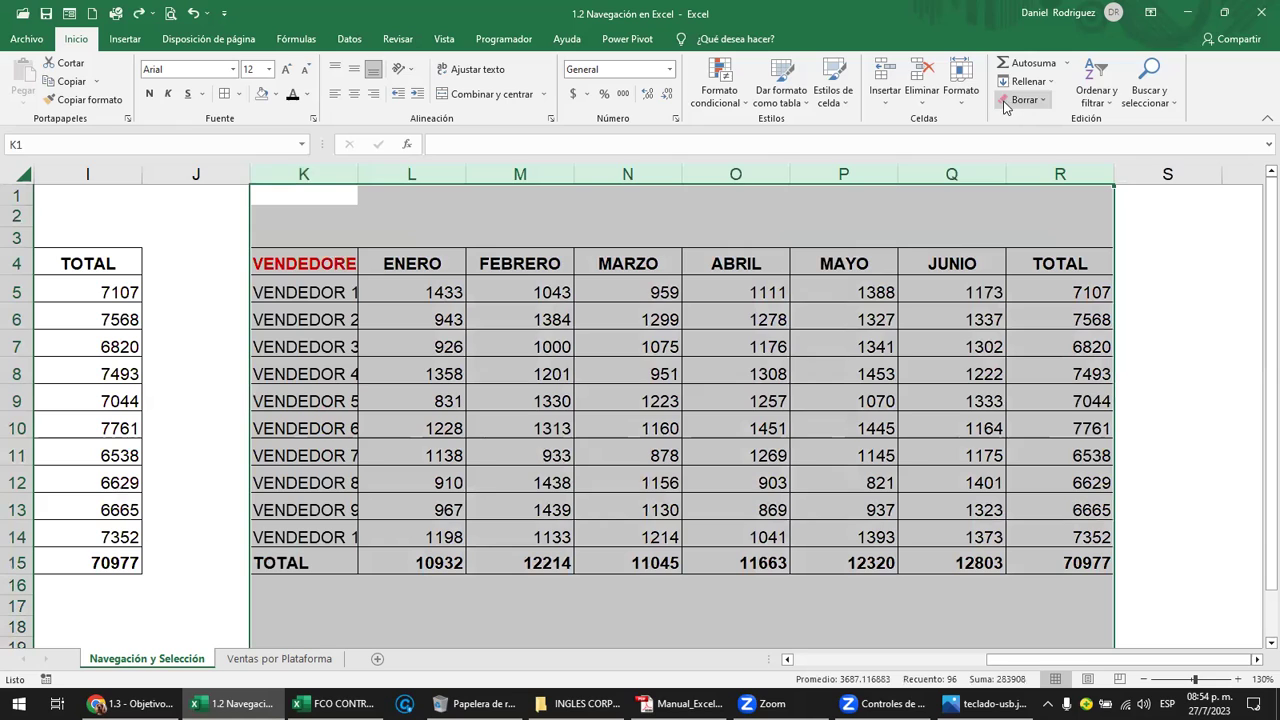
click(1045, 102)
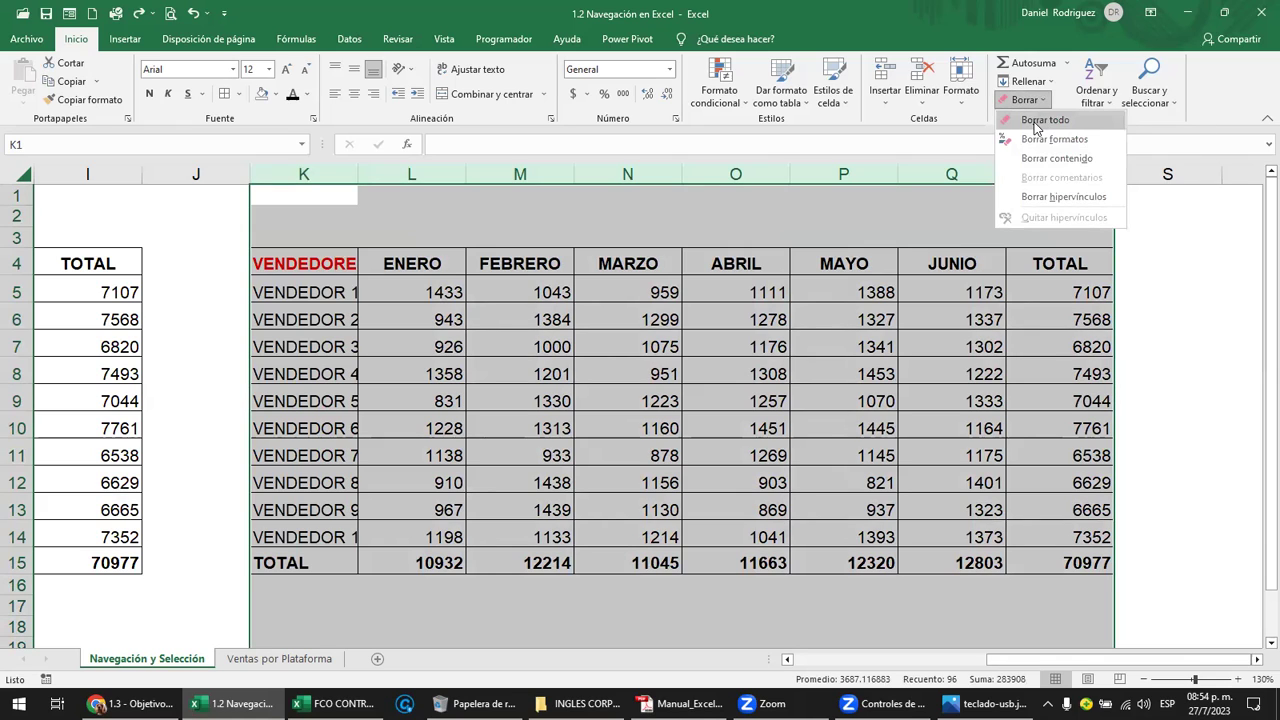
click(1044, 120)
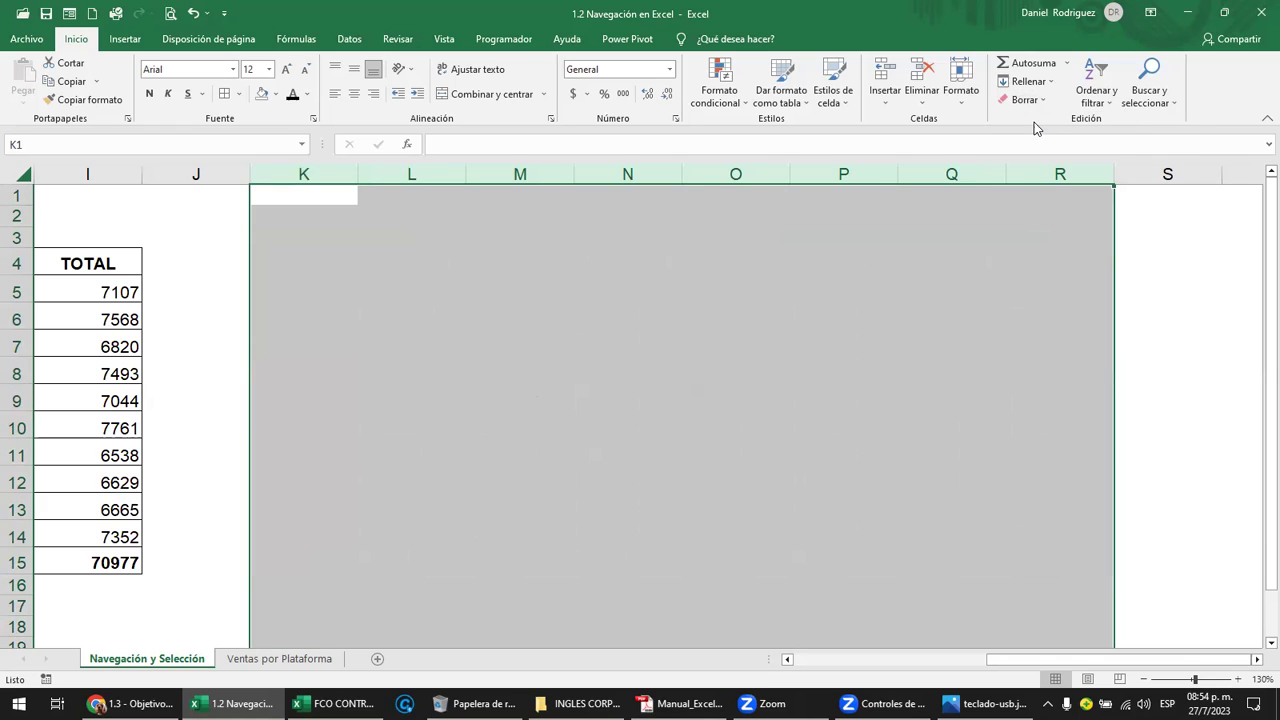
click(306, 247)
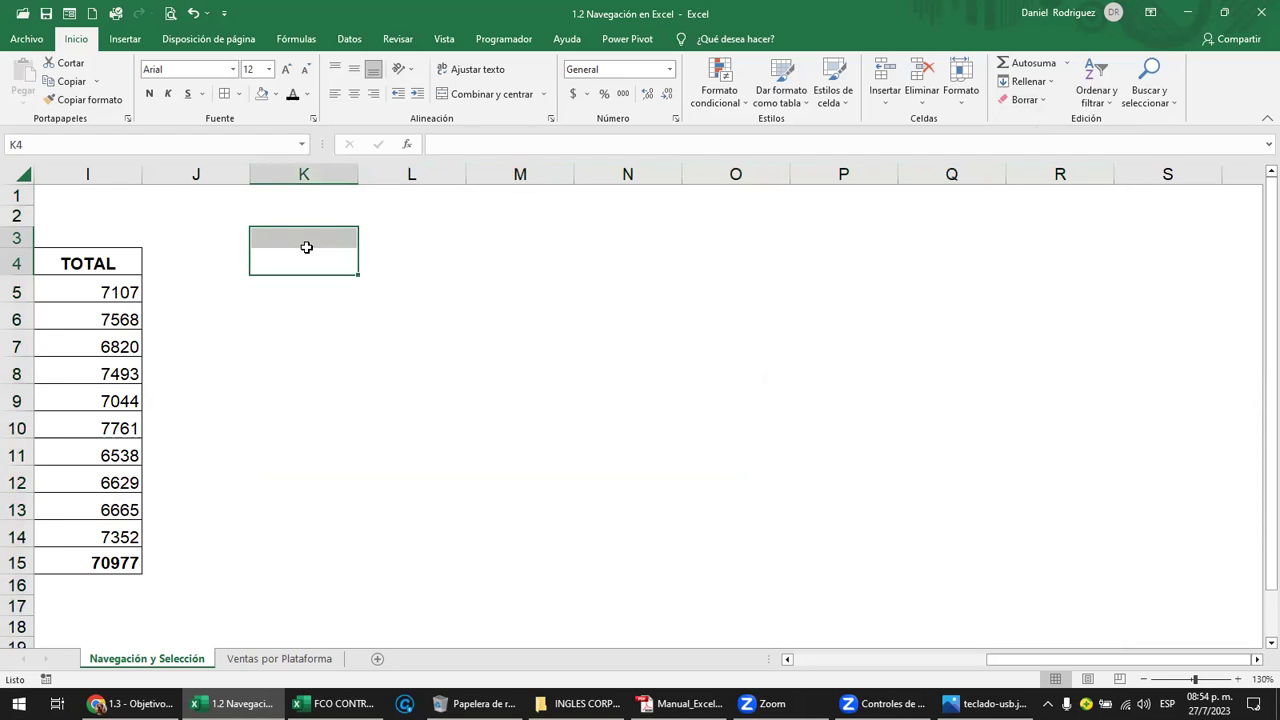
key(Left)
key(Left)
key(Left)
key(Left)
key(Left)
key(Left)
key(Left)
key(Left)
key(Left)
key(Left)
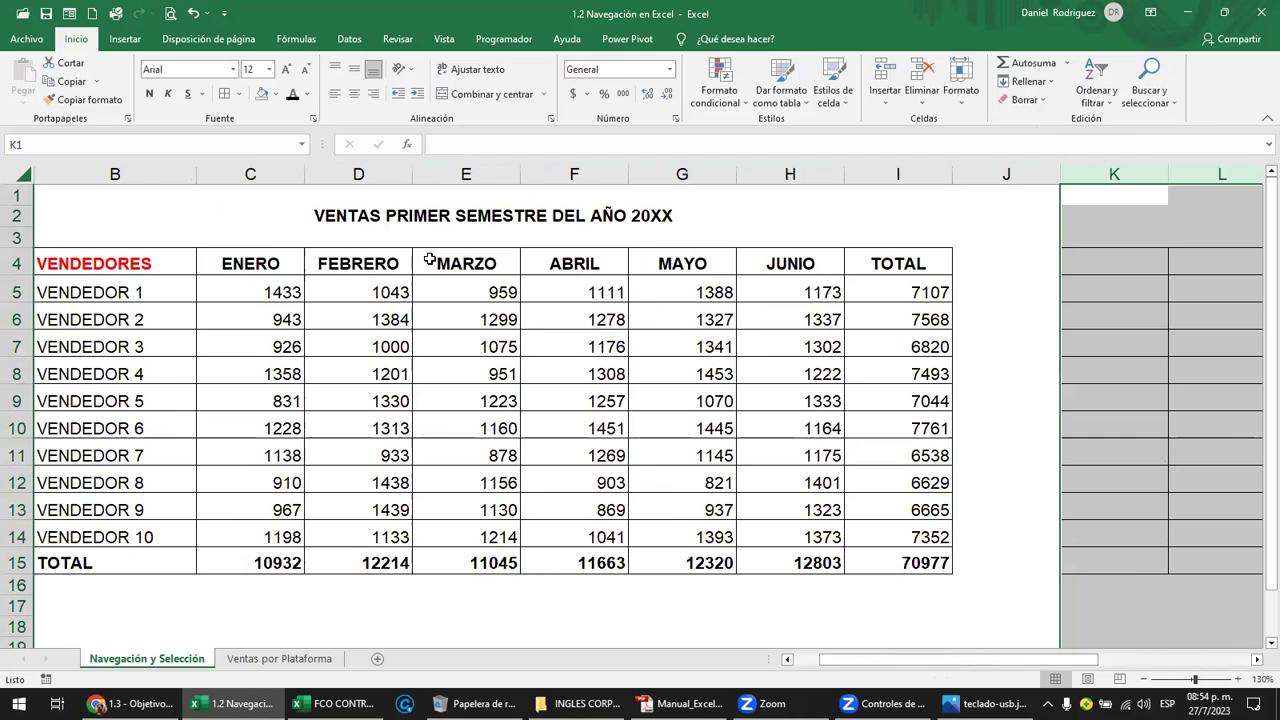
key(Right)
key(Right)
key(Right)
key(Right)
key(Right)
key(Right)
key(Right)
key(Right)
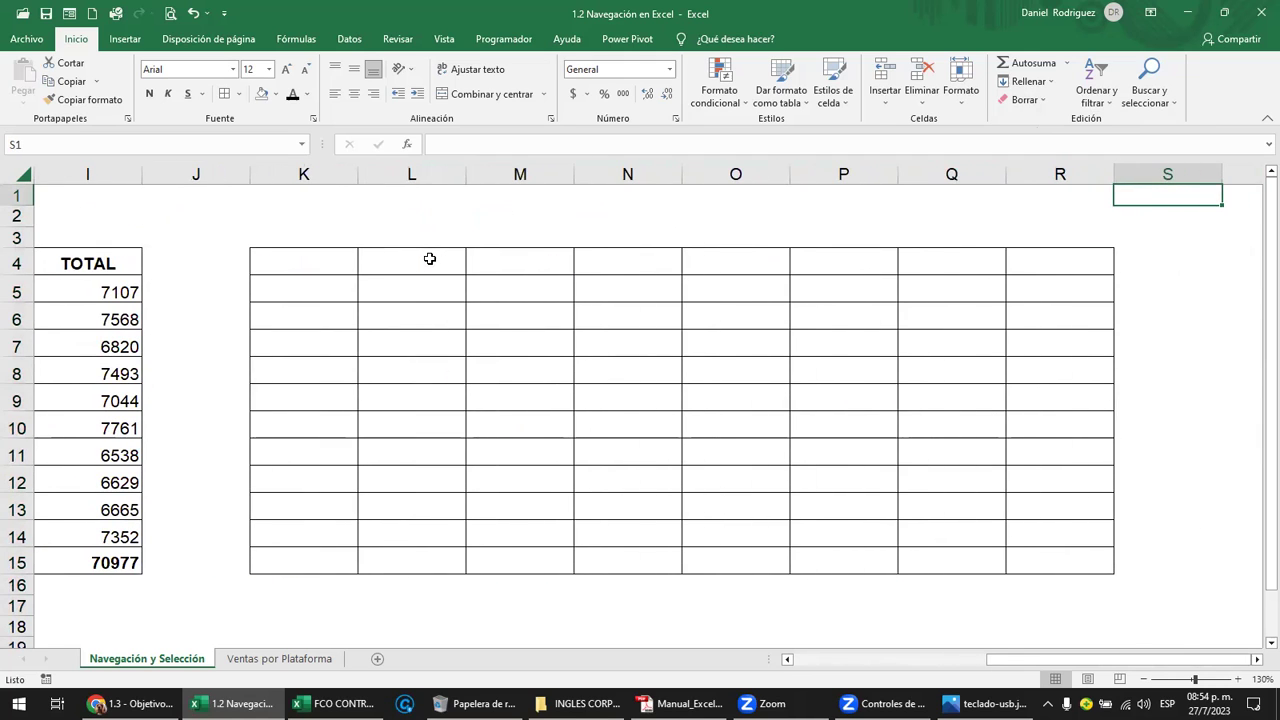
key(ctrl+z)
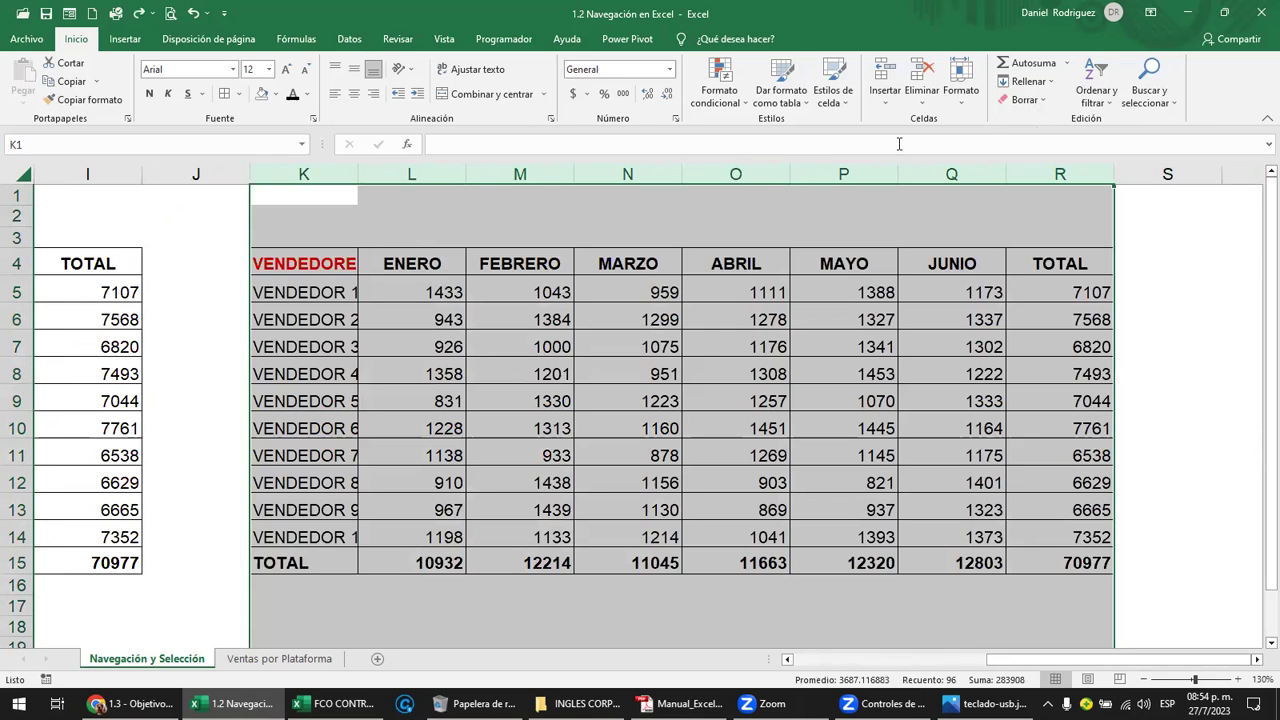
click(1030, 103)
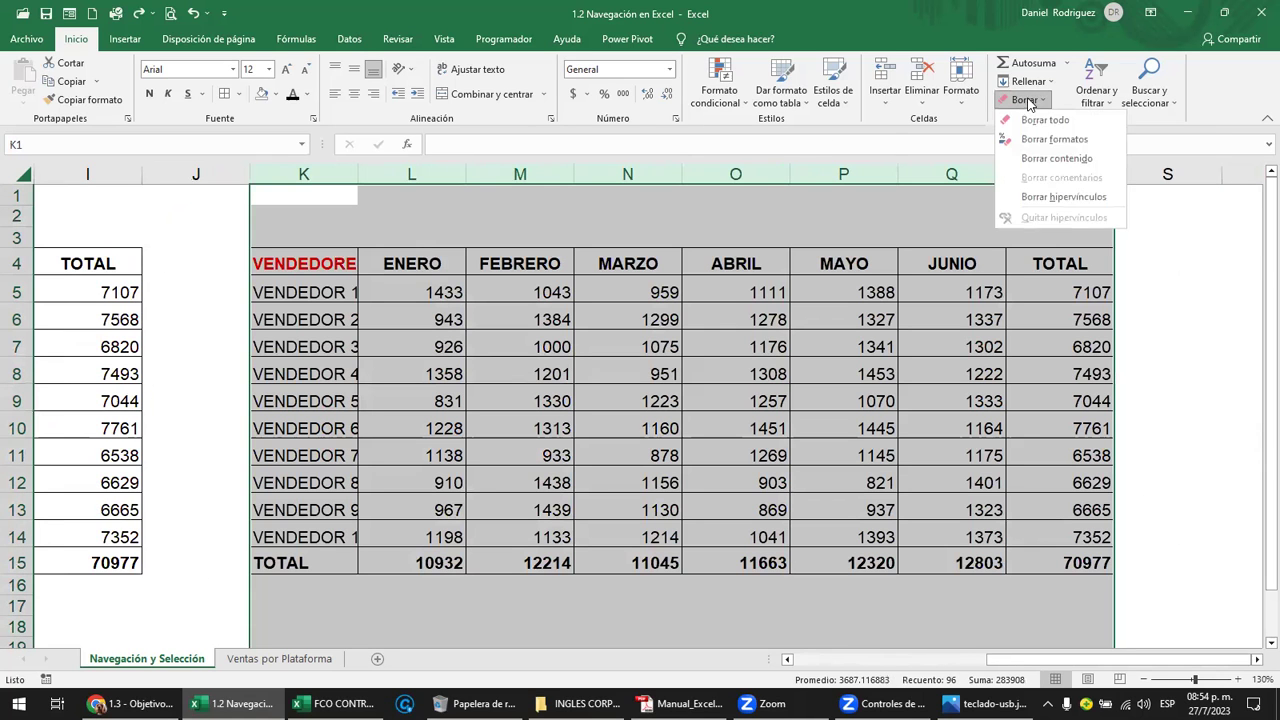
click(1045, 121)
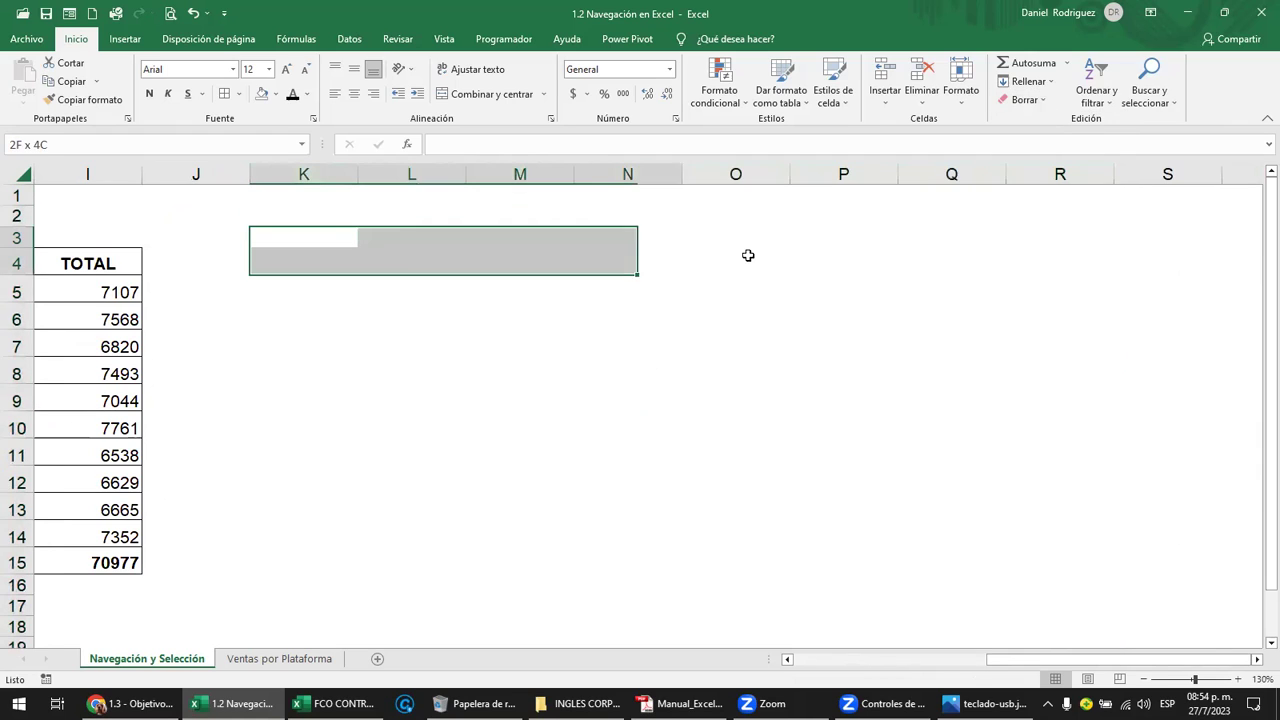
mouse_move(283, 236)
mouse_down()
mouse_move(1020, 497)
mouse_move(1018, 526)
mouse_up()
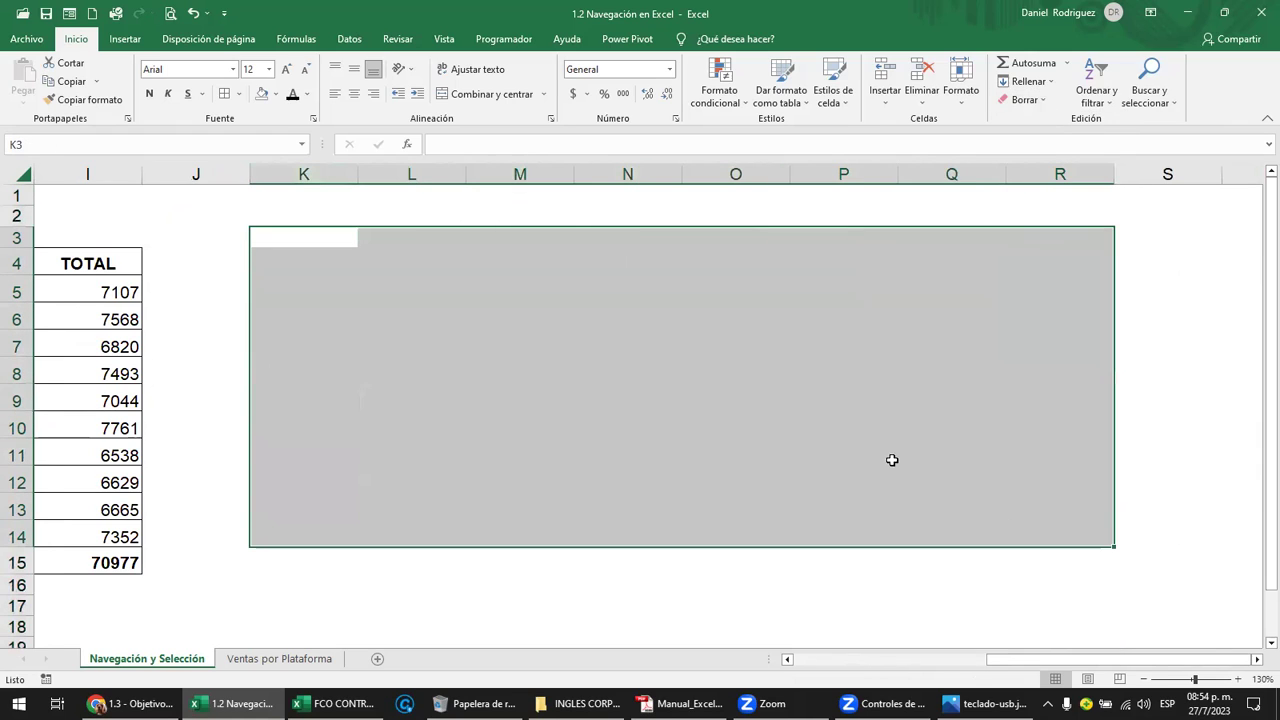
click(293, 217)
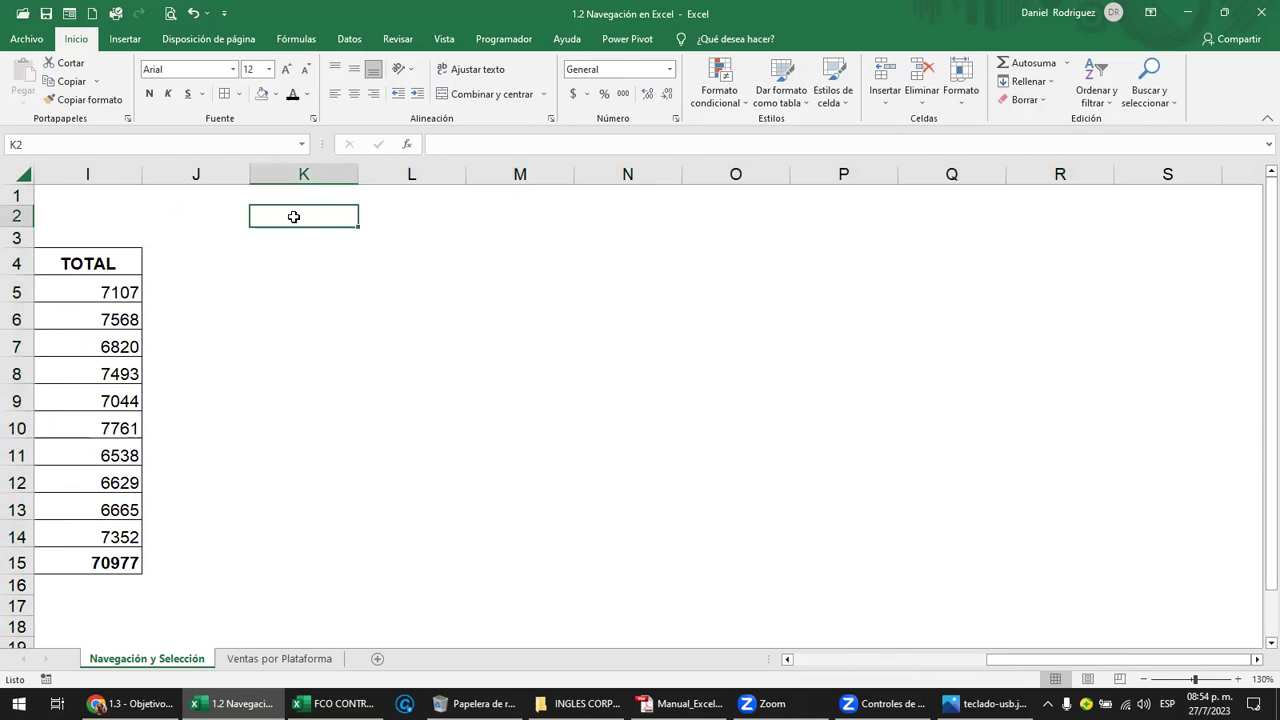
key(Left)
key(Left)
key(Left)
key(Left)
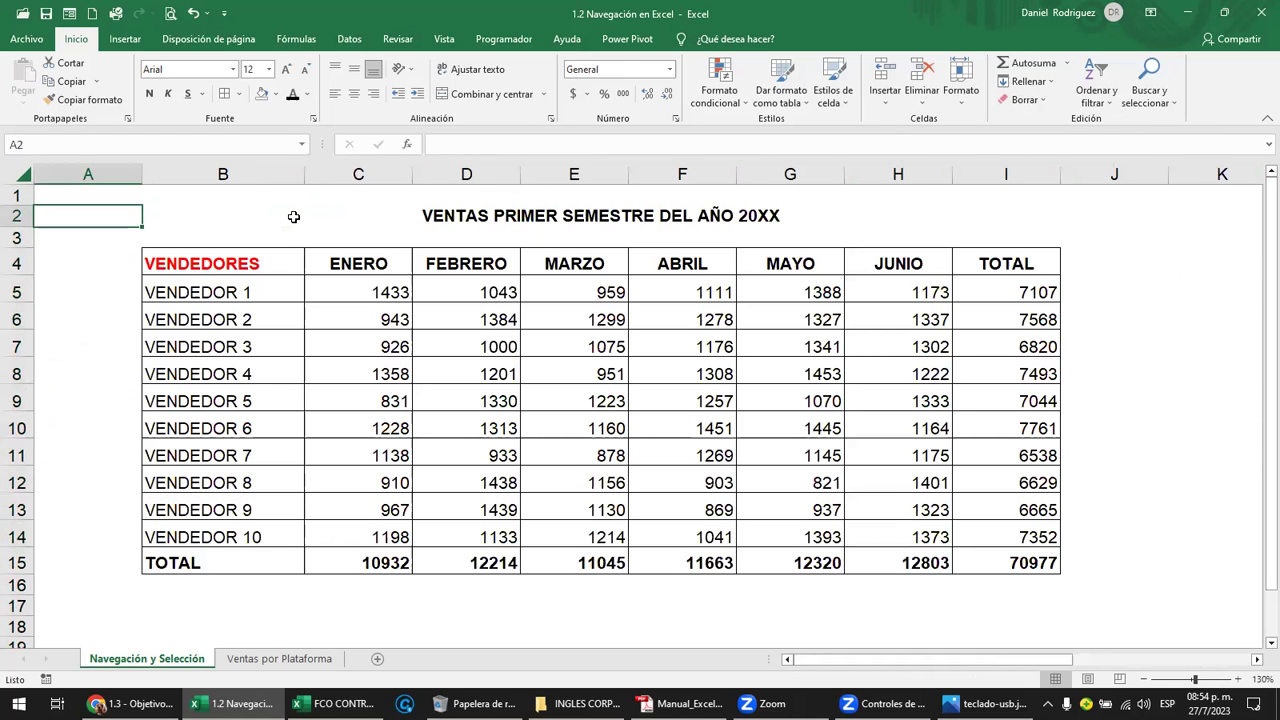
Save the workbook and cancel the pending cell entry with Esc.
click(46, 14)
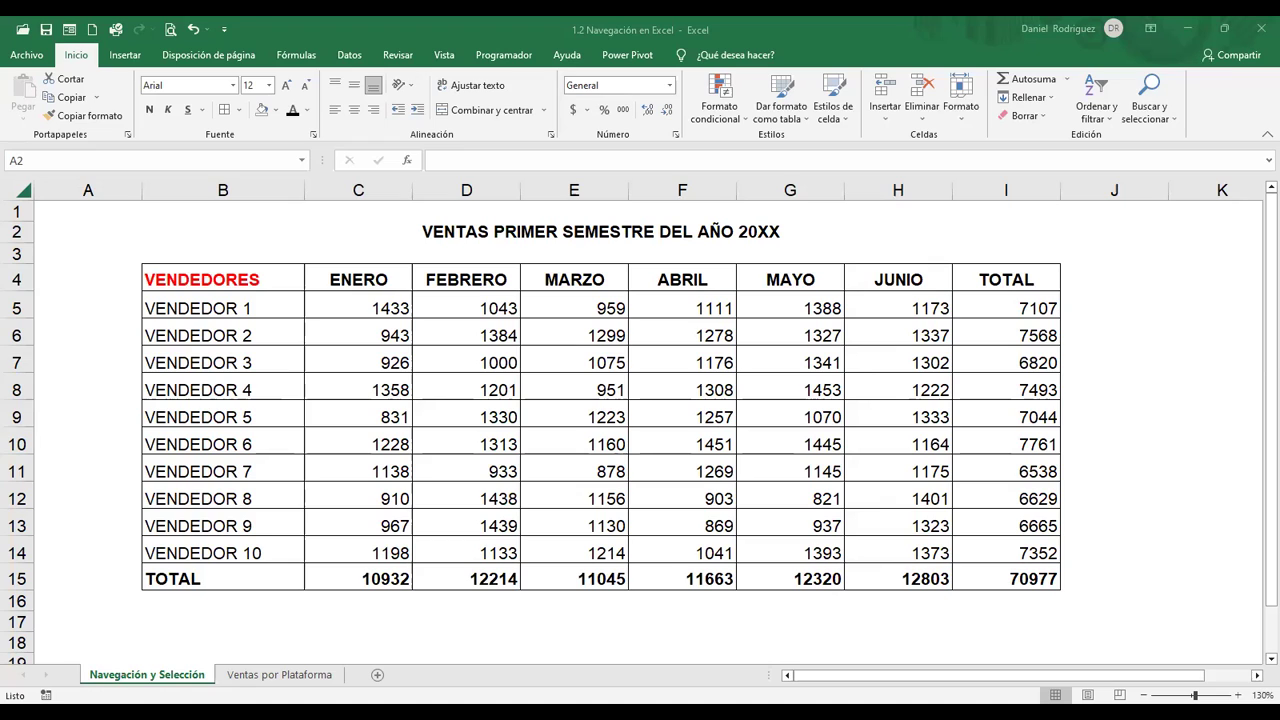
key(Escape)
key(Escape)
key(Escape)
key(Escape)
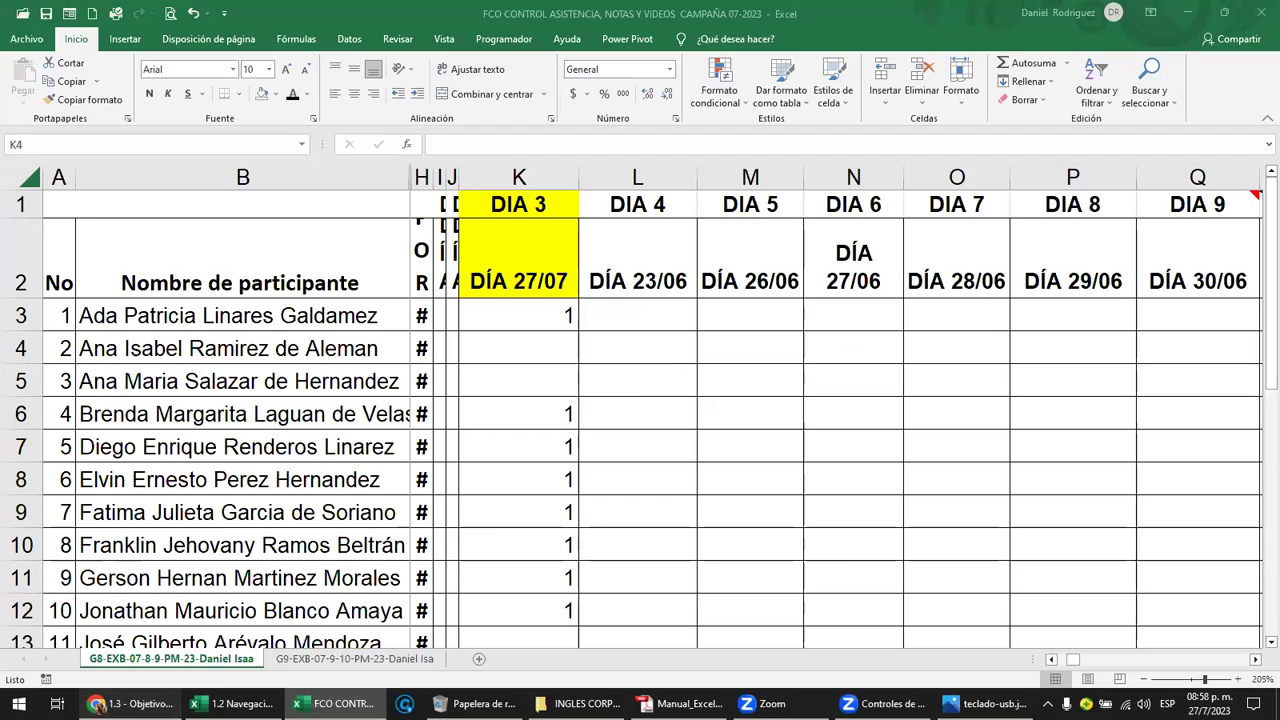
Scroll the course page up to lesson 1.3's title and objective.
click(130, 703)
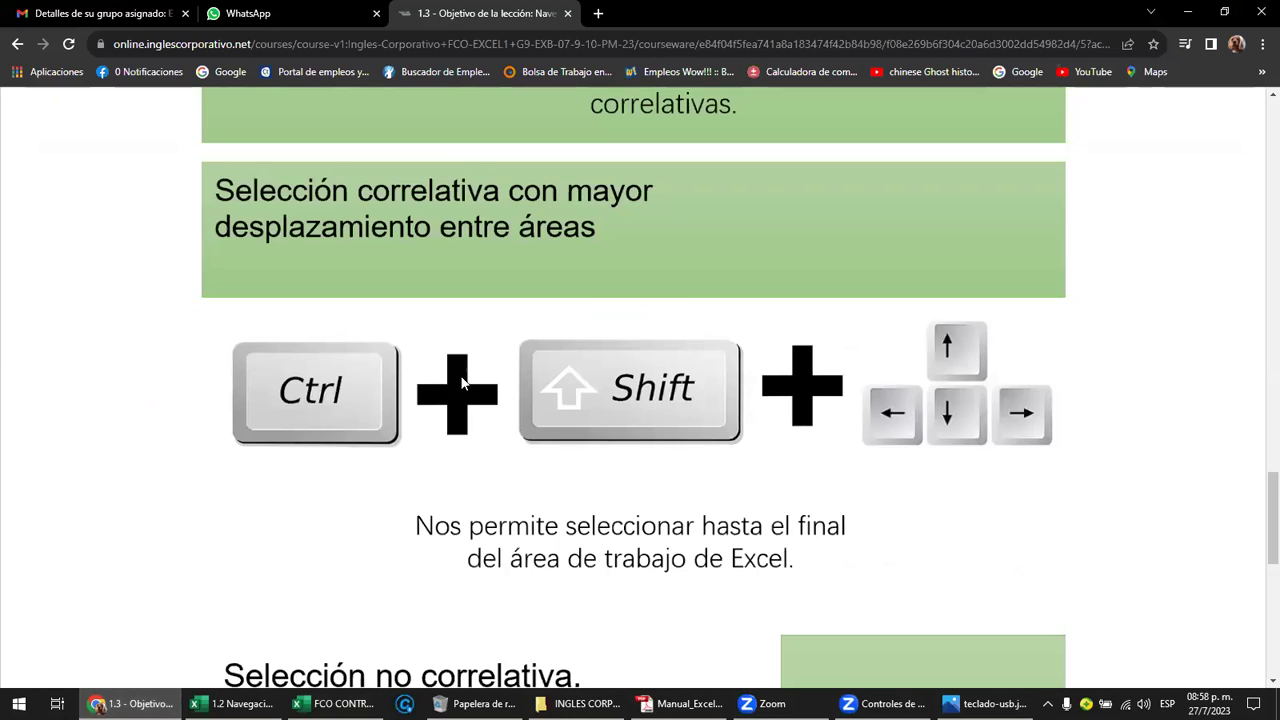
scroll(469, 390, up, 2)
scroll(469, 390, up, 2)
scroll(469, 390, up, 3)
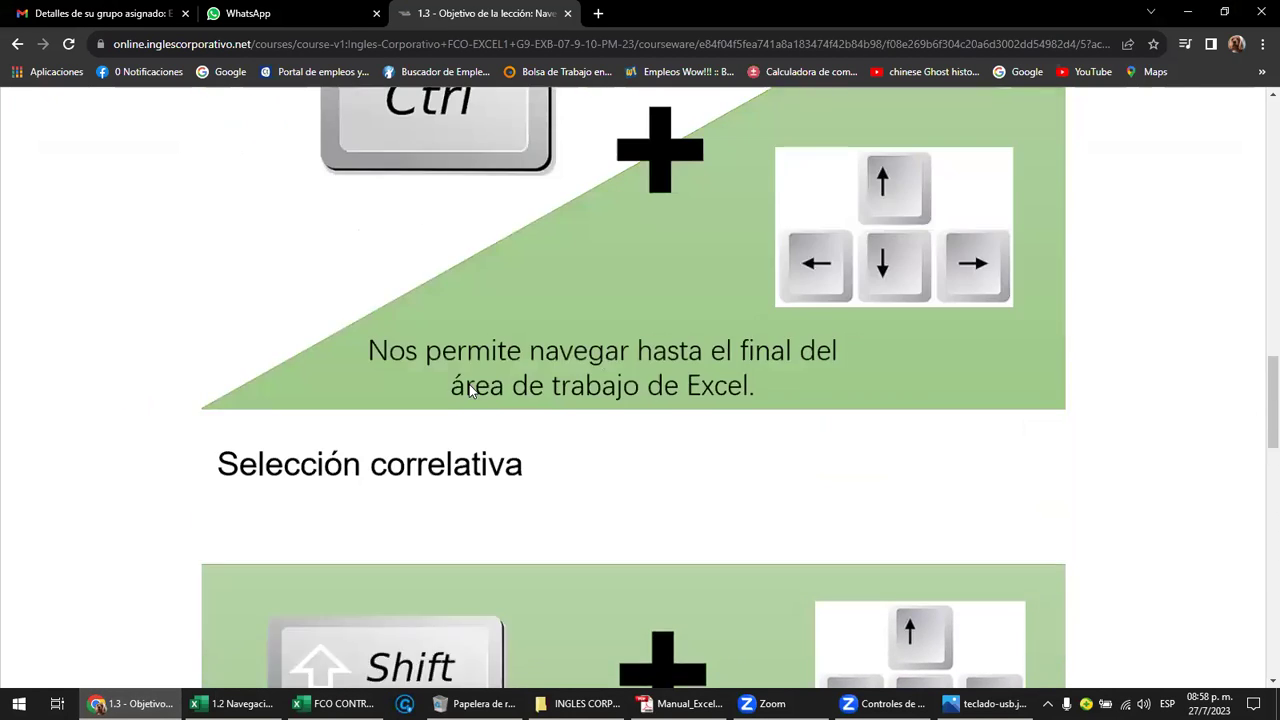
scroll(469, 390, up, 3)
scroll(470, 390, up, 2)
scroll(470, 390, up, 1)
scroll(470, 390, up, 3)
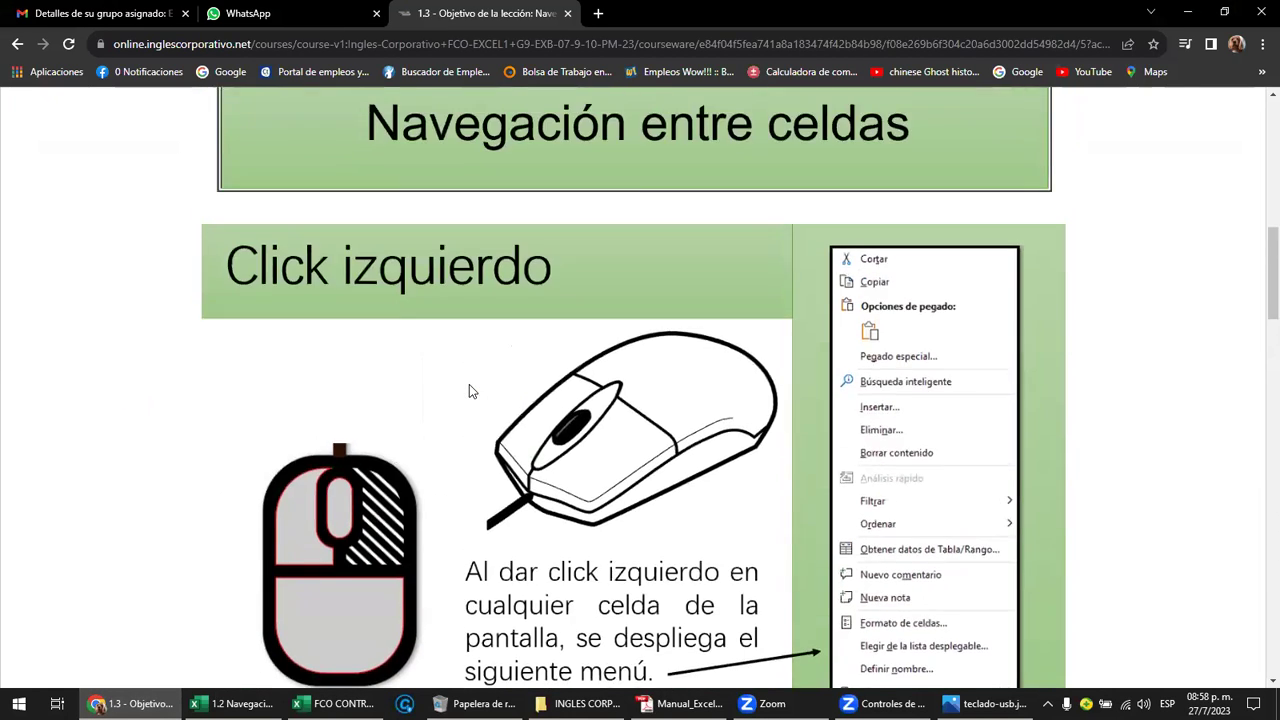
scroll(469, 387, up, 1)
scroll(469, 387, up, 2)
scroll(469, 387, up, 2)
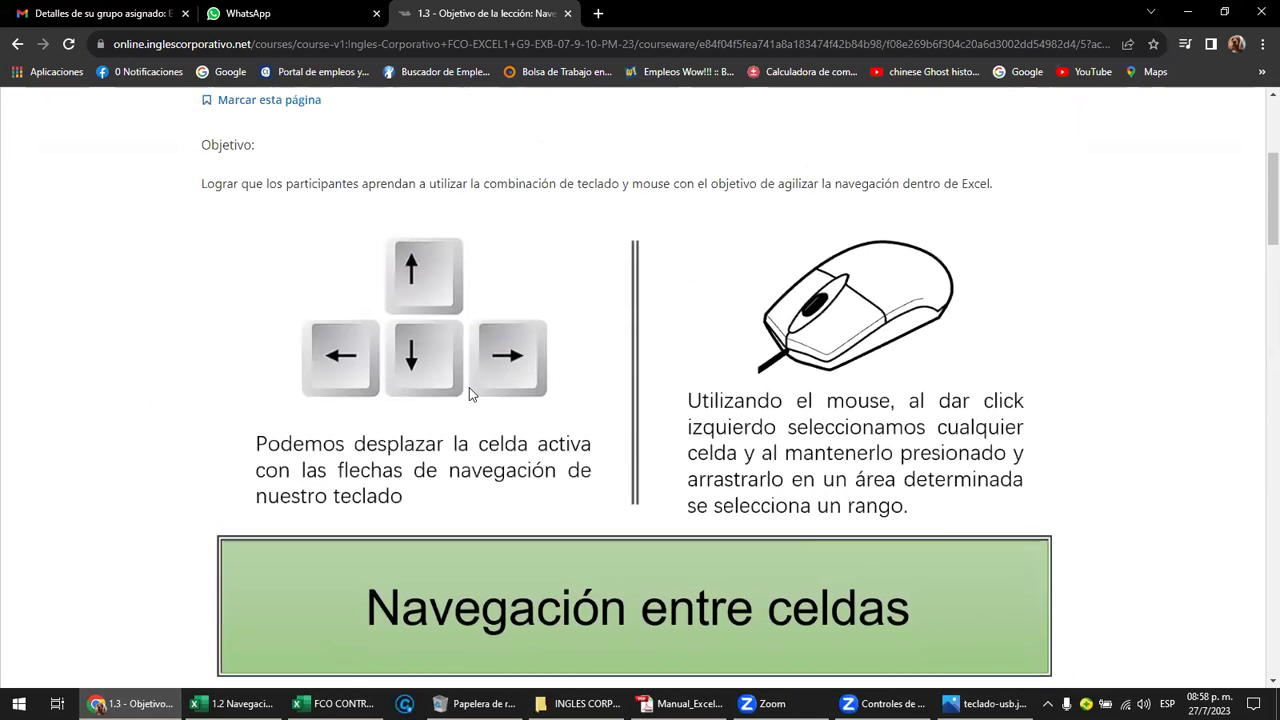
scroll(469, 387, up, 2)
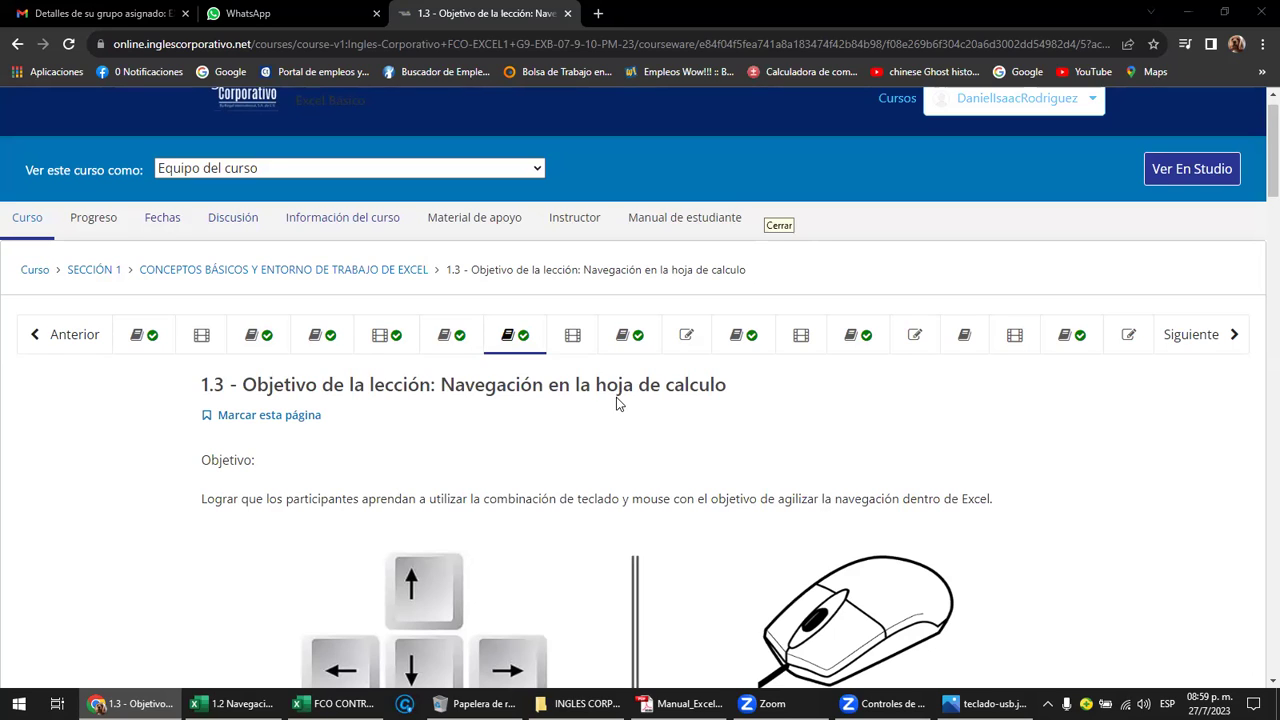
View the scroll-bar table on page 16 of Manual_Excel_Basico.pdf, then return to Excel.
click(676, 703)
scroll(676, 380, up, 2)
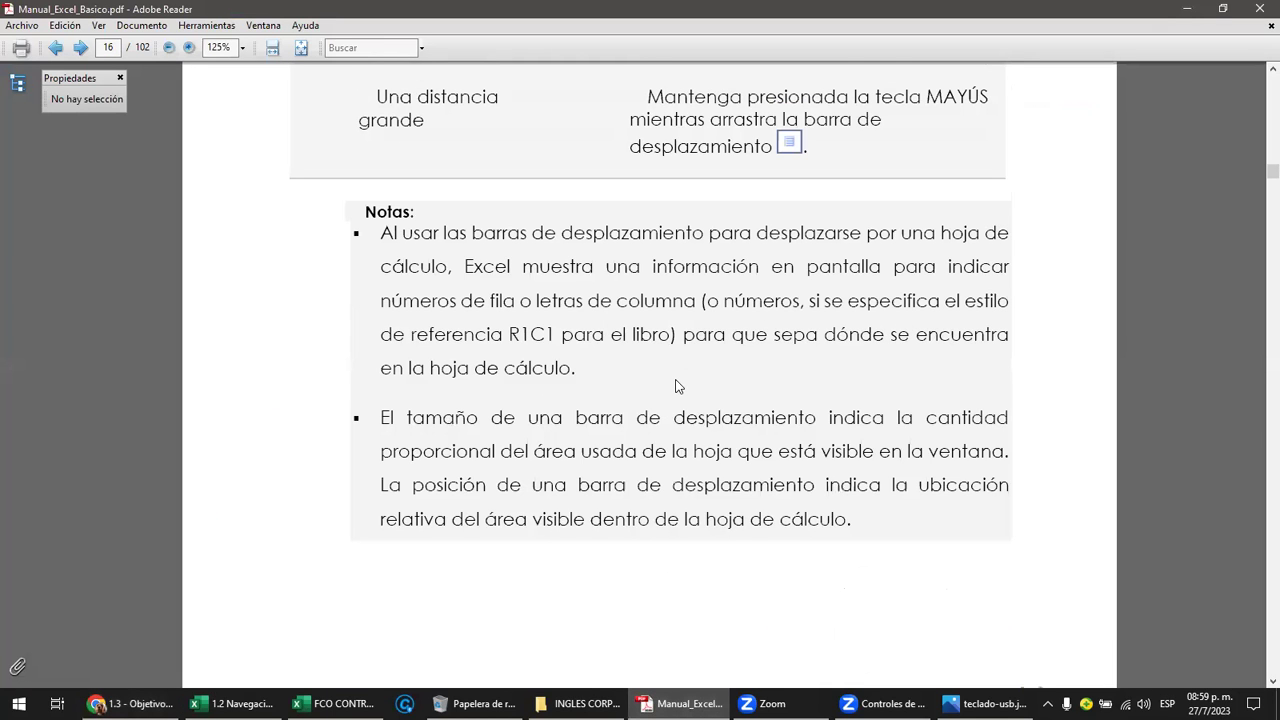
scroll(676, 380, up, 1)
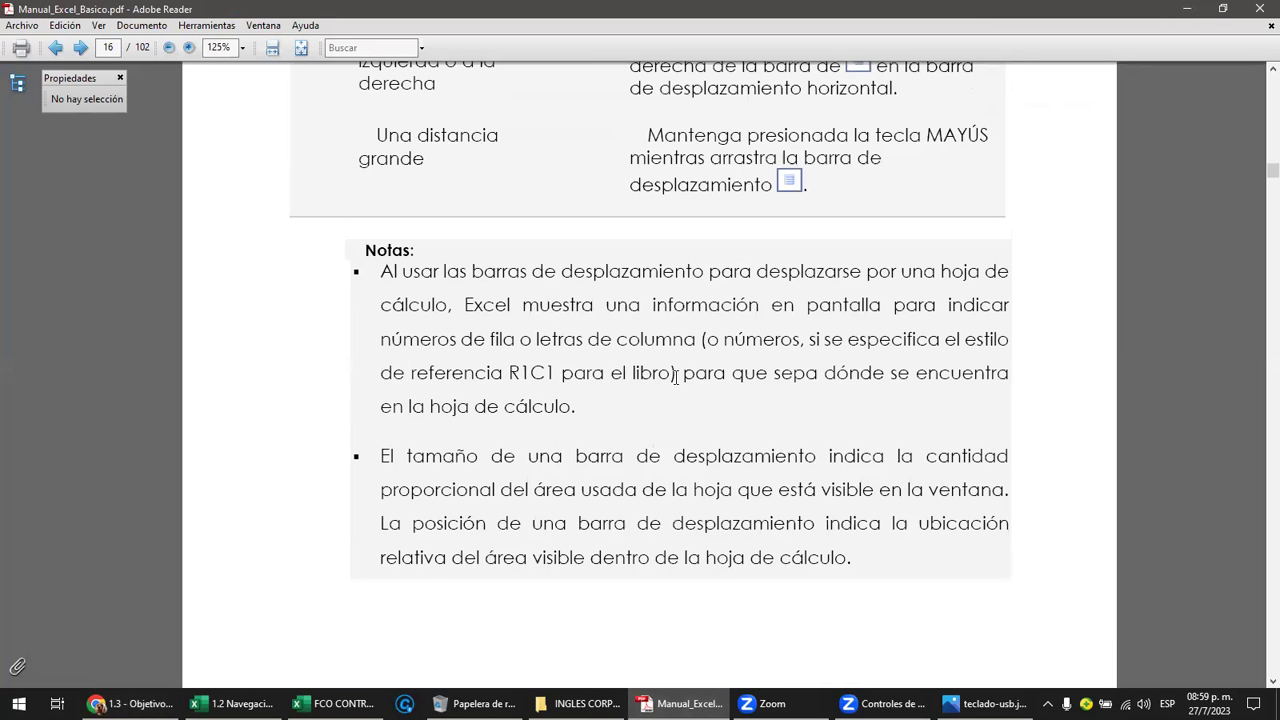
scroll(675, 376, up, 3)
scroll(676, 376, up, 3)
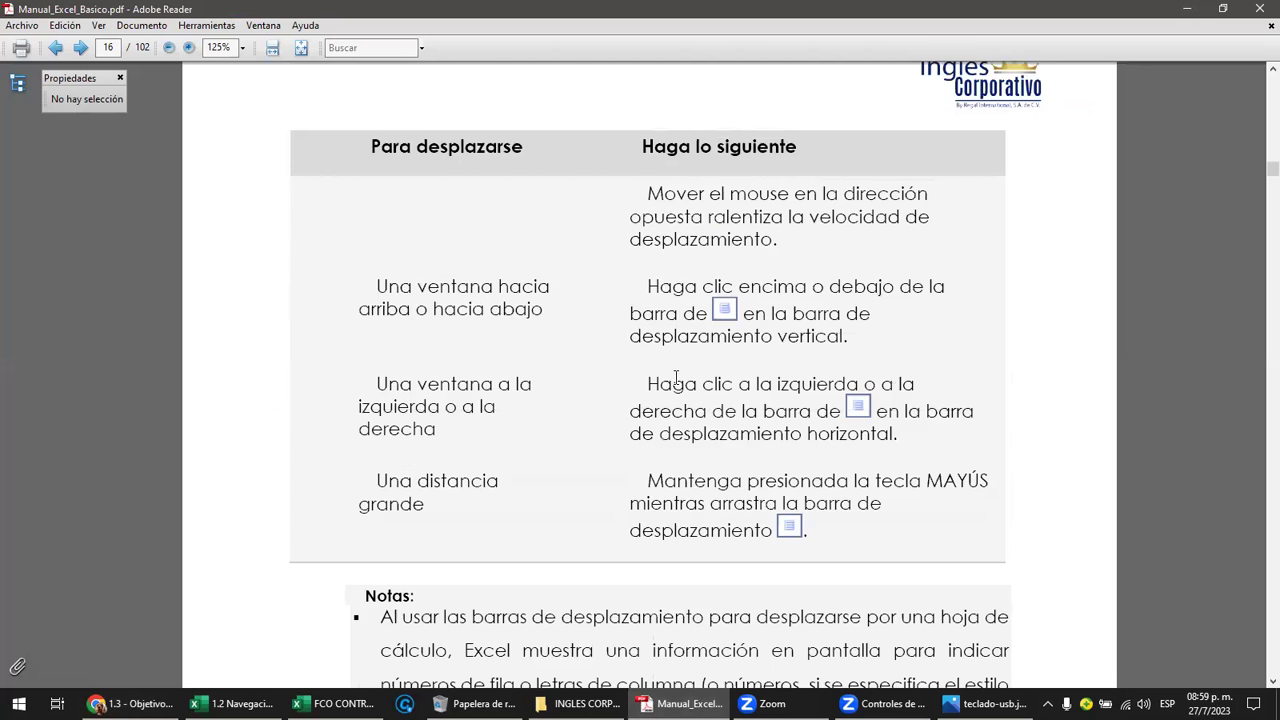
scroll(651, 385, up, 2)
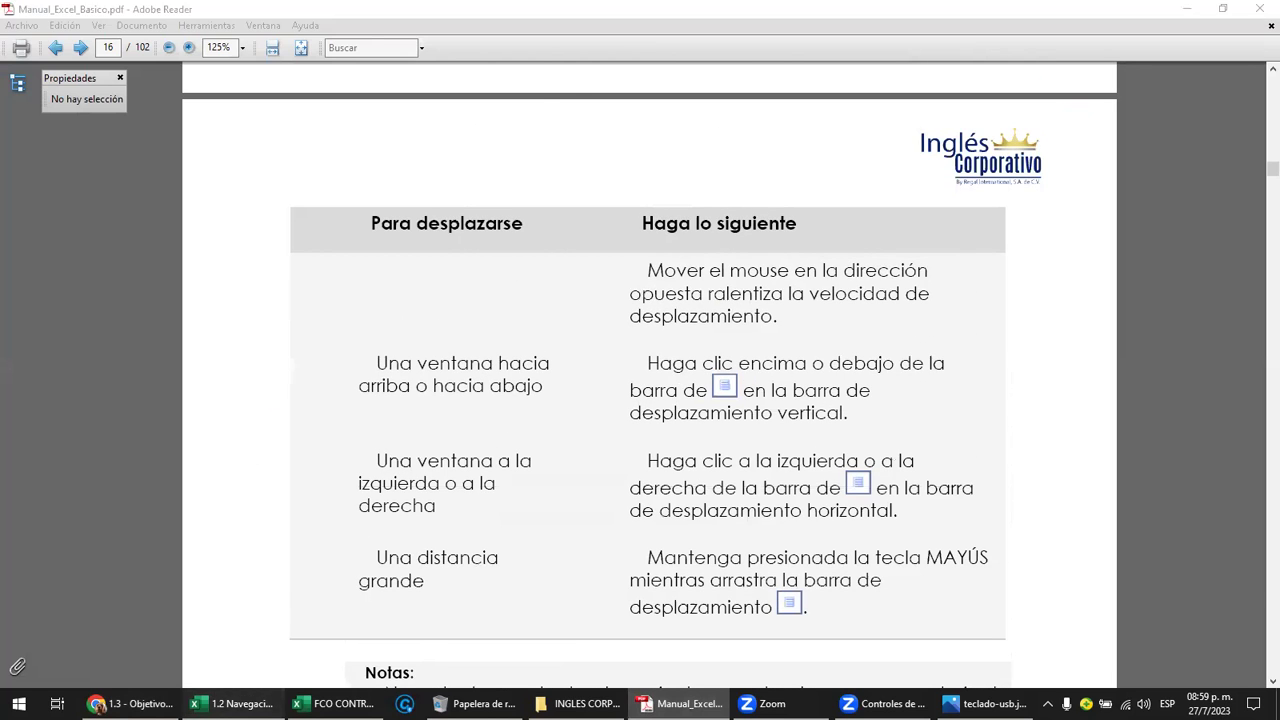
click(238, 703)
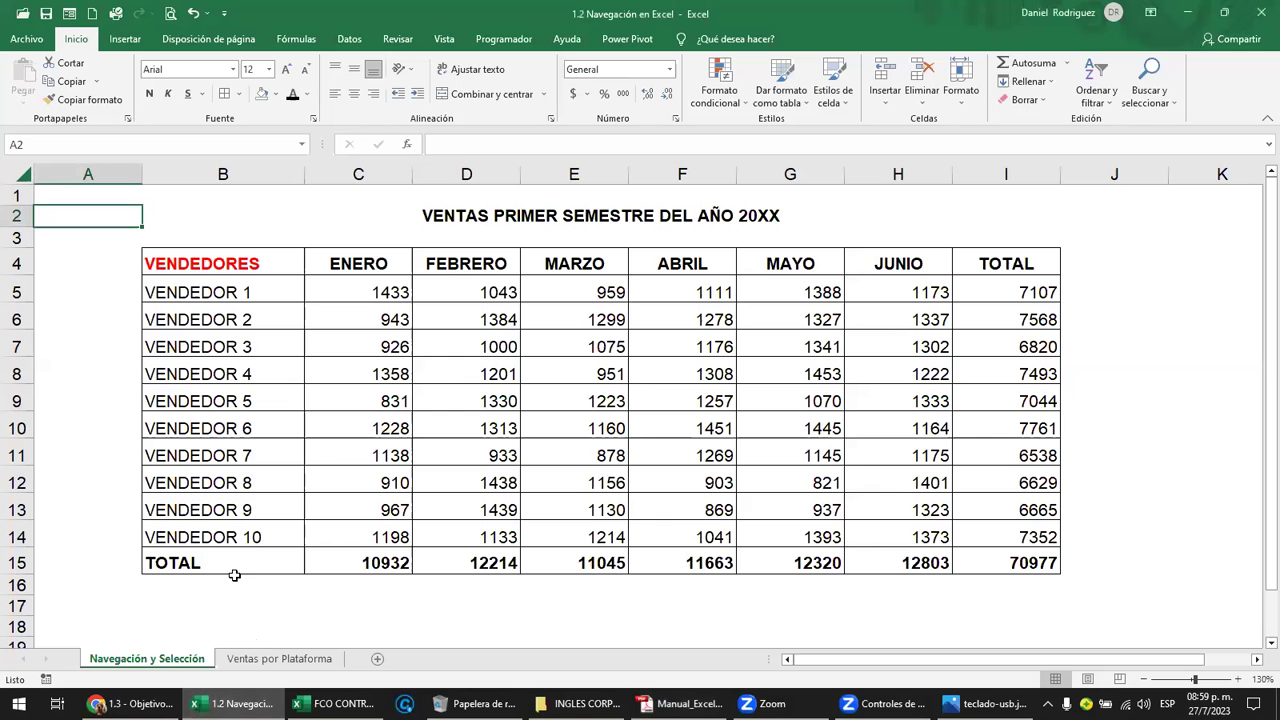
Click cells B4 and I15, then open the Ventas por Plataforma sheet and jump to A1.
click(196, 264)
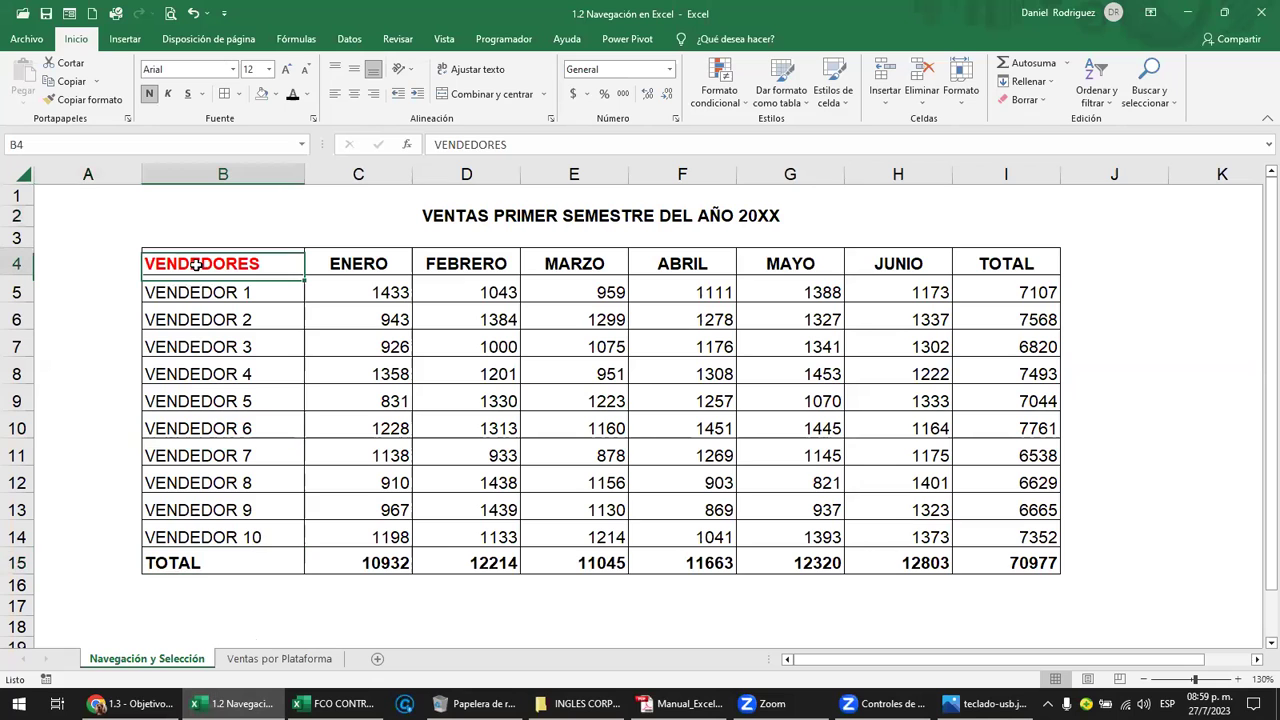
click(991, 557)
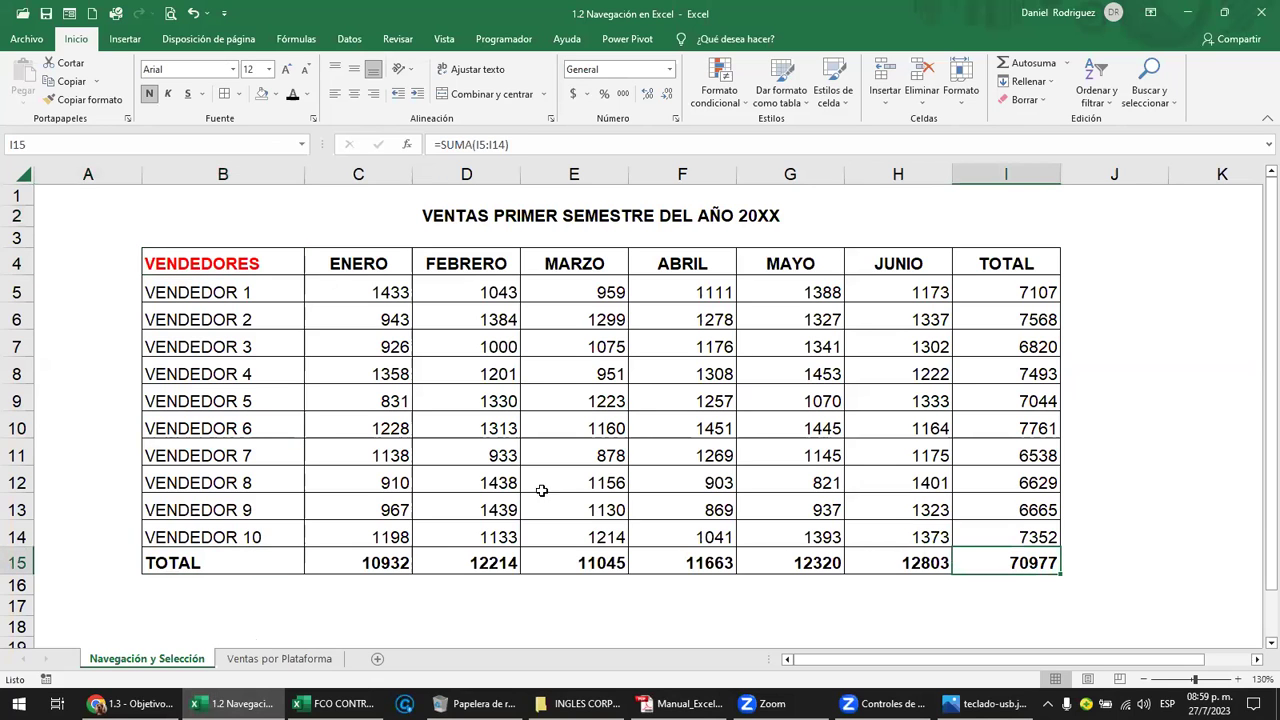
click(280, 664)
click(170, 668)
click(230, 661)
click(214, 600)
key(ctrl+Home)
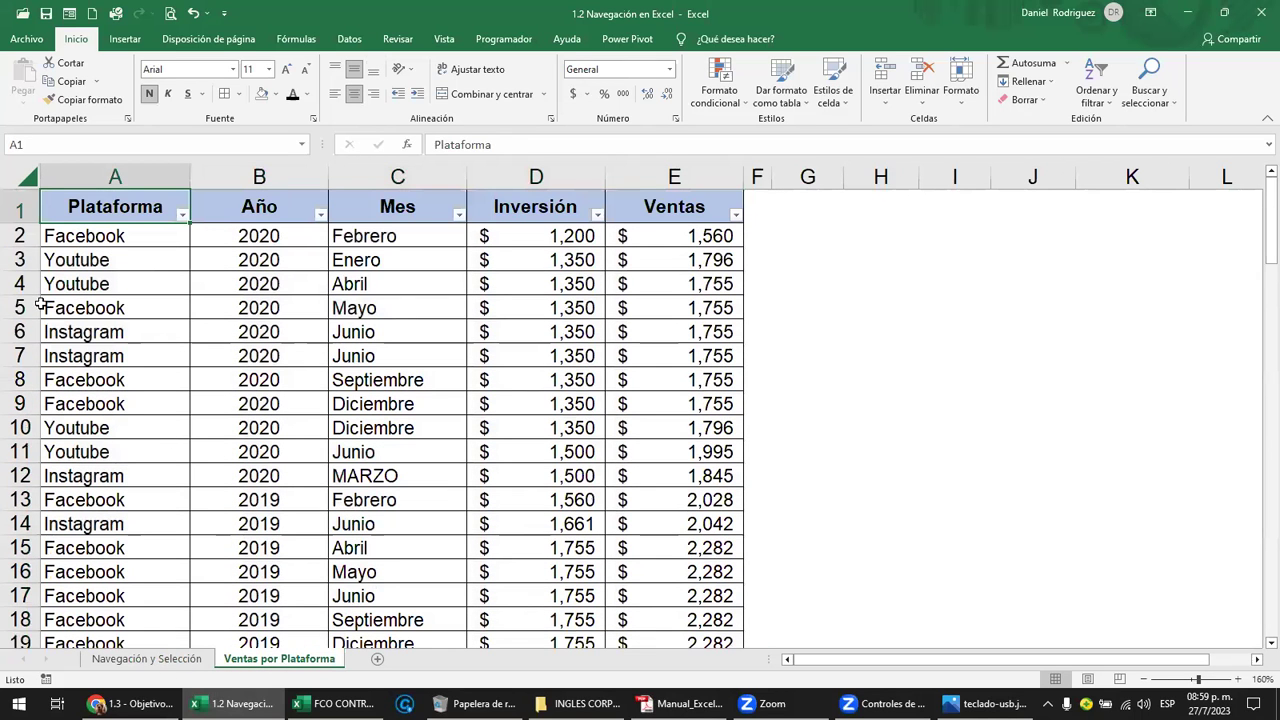